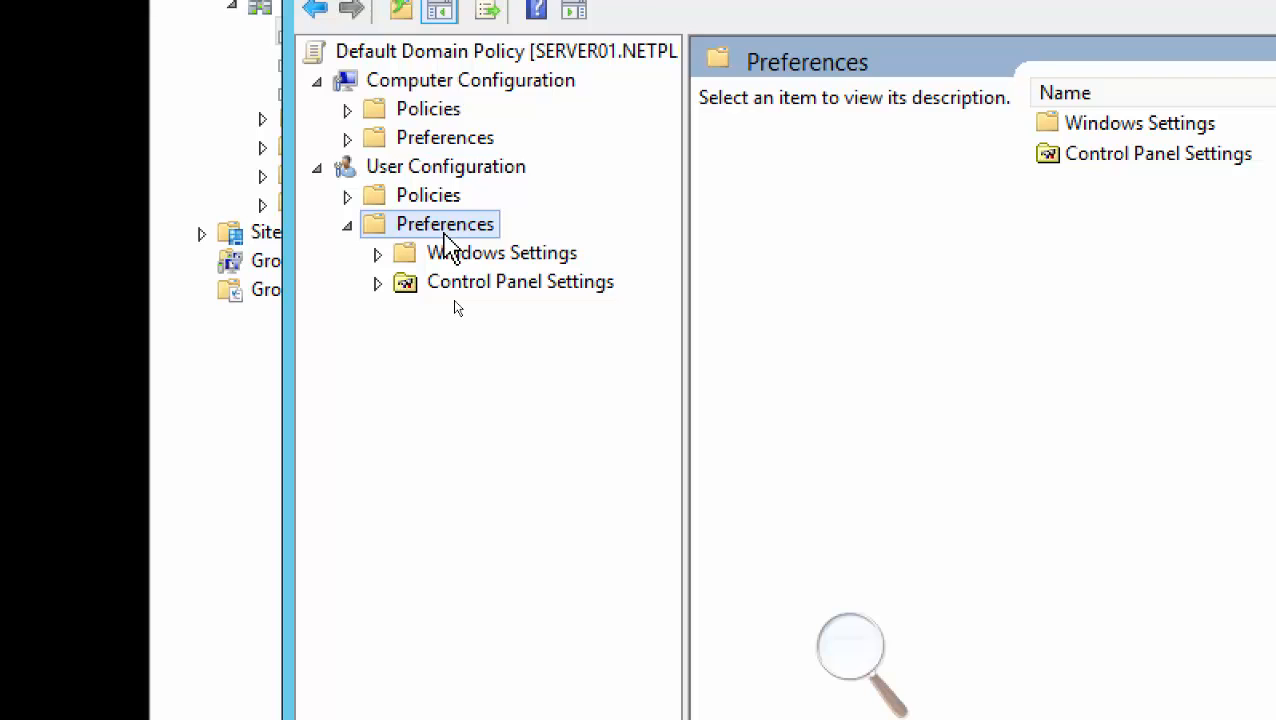
Expand Control Panel Settings and show the user Printers preference with its Brother Color printer entry
left_click(377, 283)
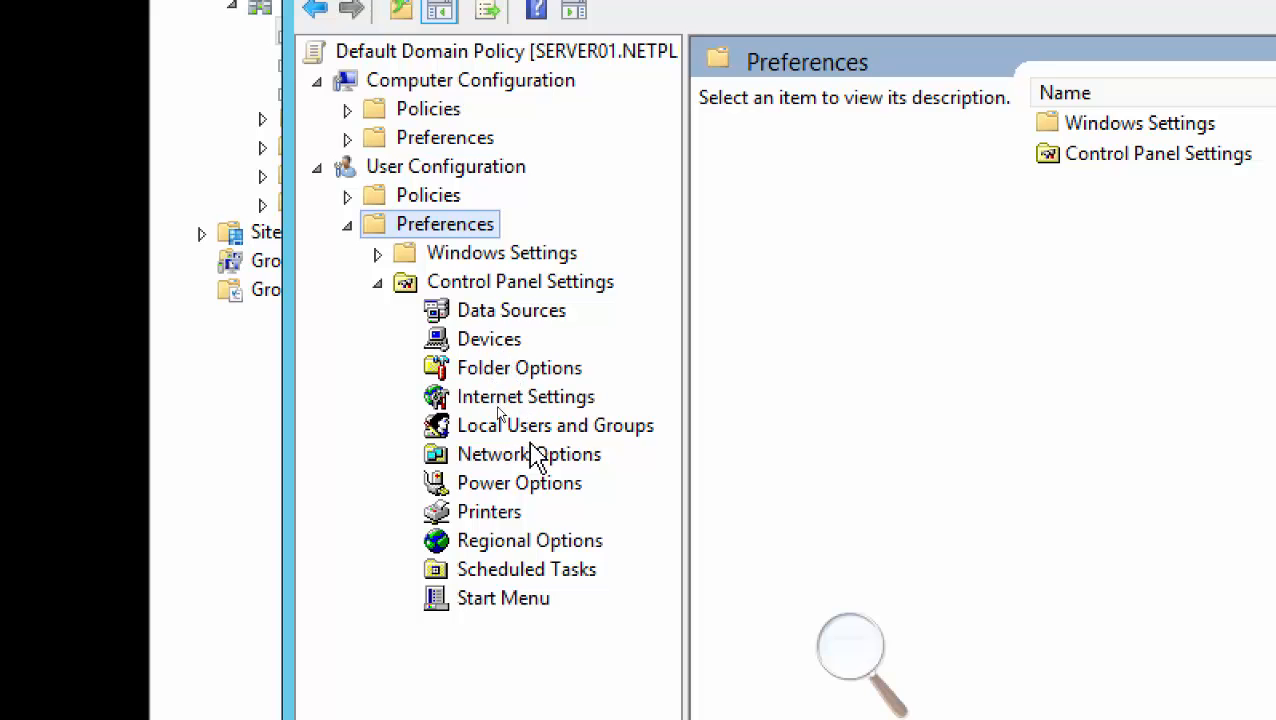
left_click(500, 514)
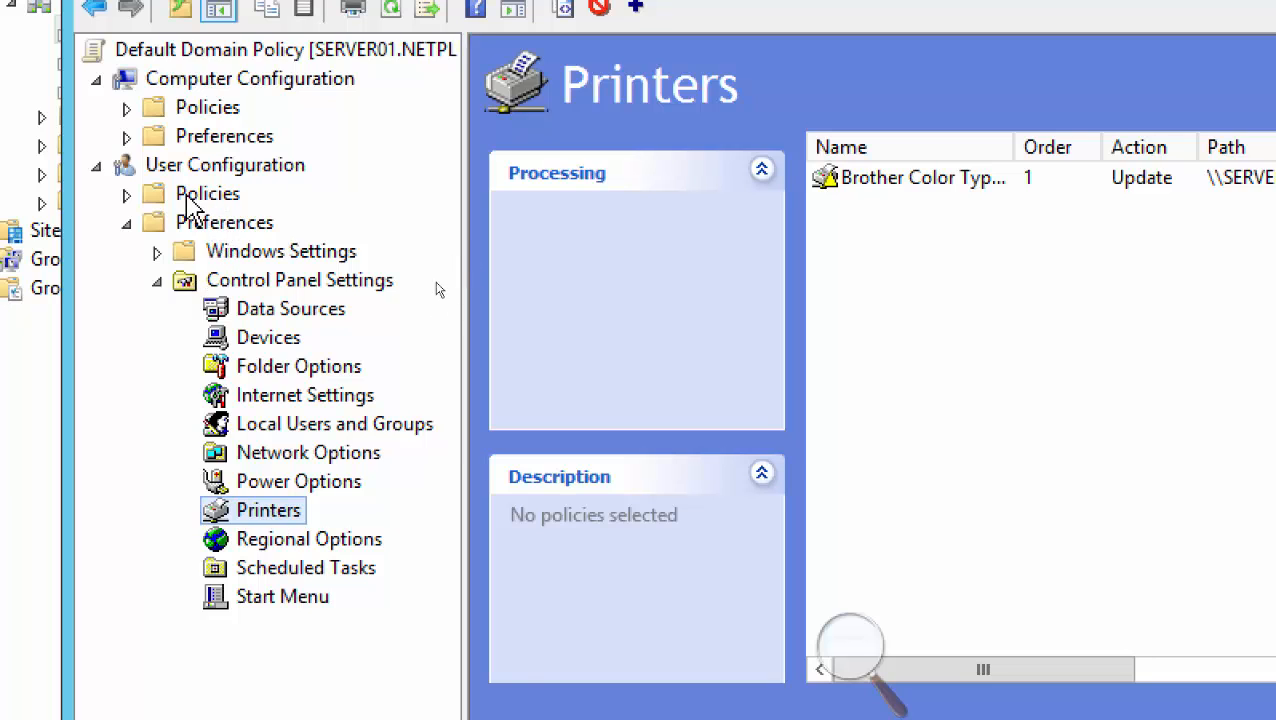
View the Desktop settings under Policies > Administrative Templates, then collapse back to Policies
left_click(125, 194)
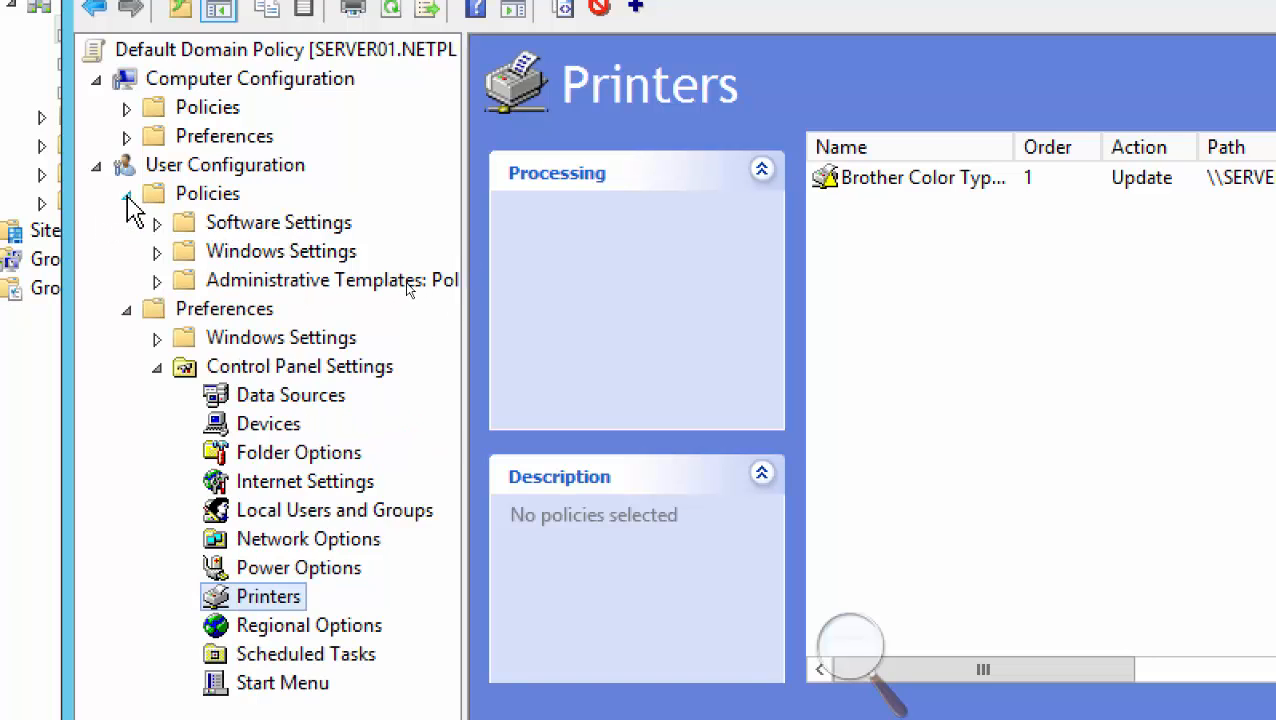
left_click(156, 281)
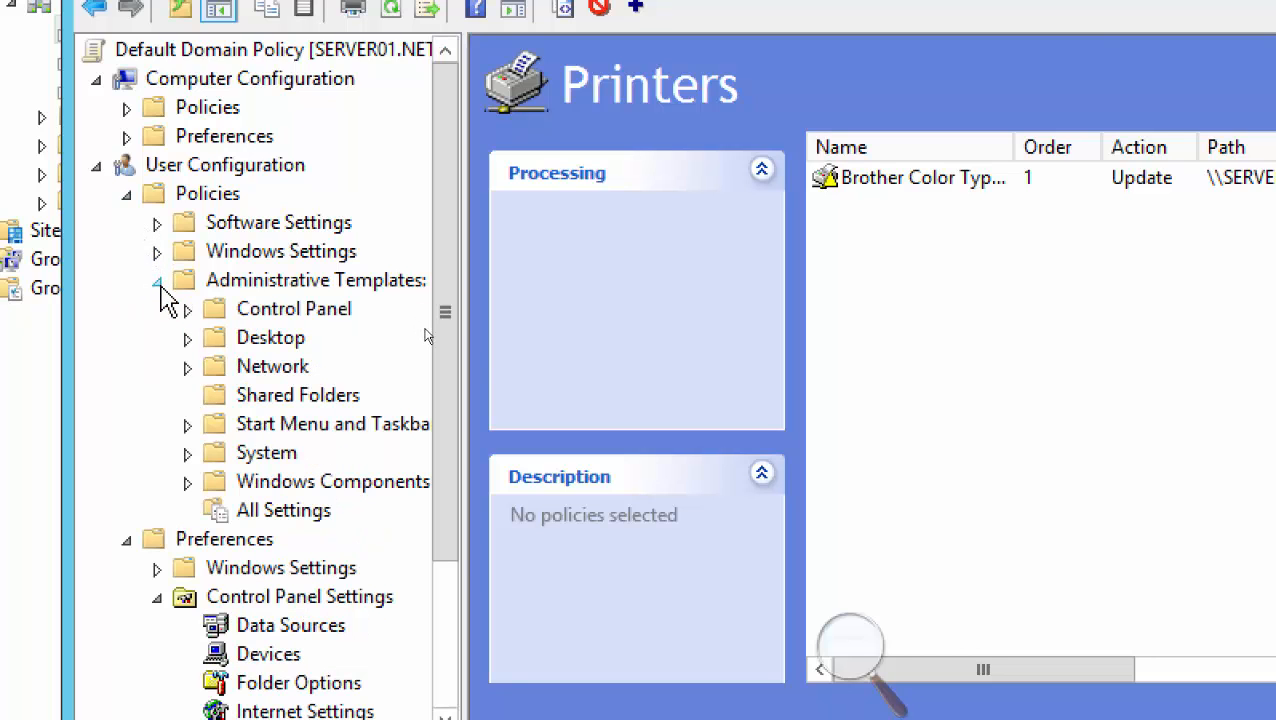
left_click(271, 339)
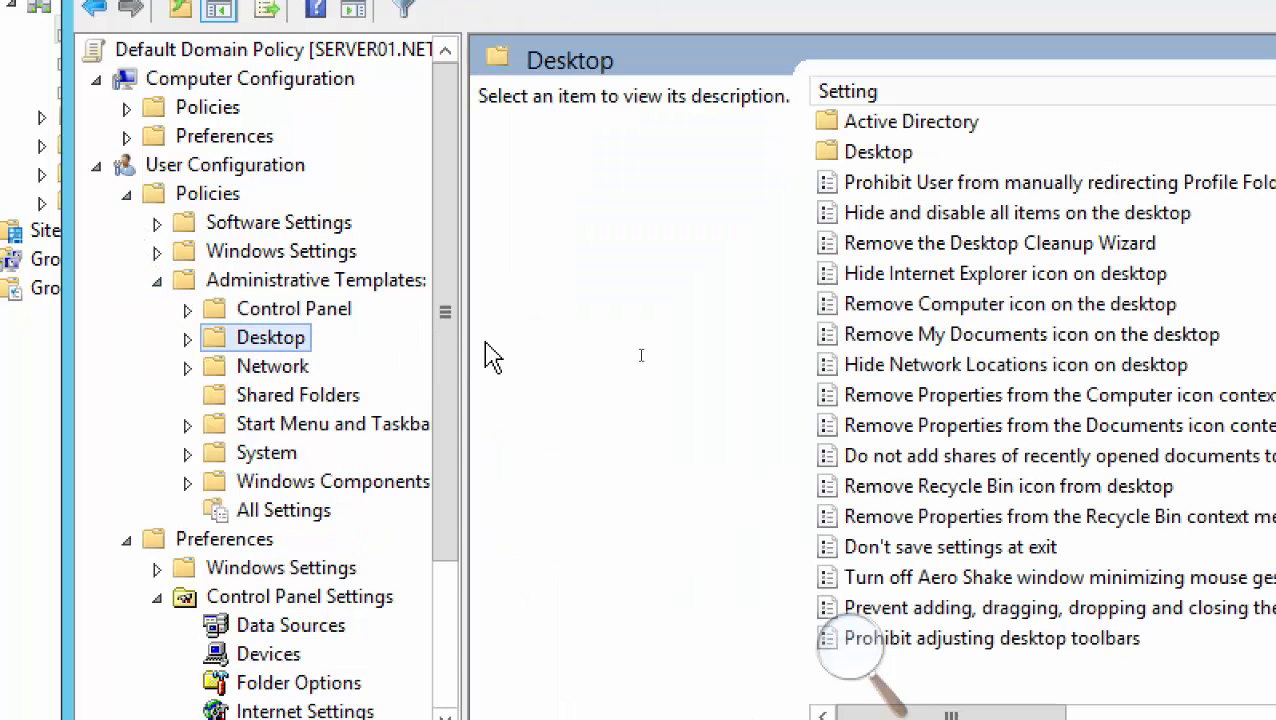
left_click(140, 281)
left_click(112, 196)
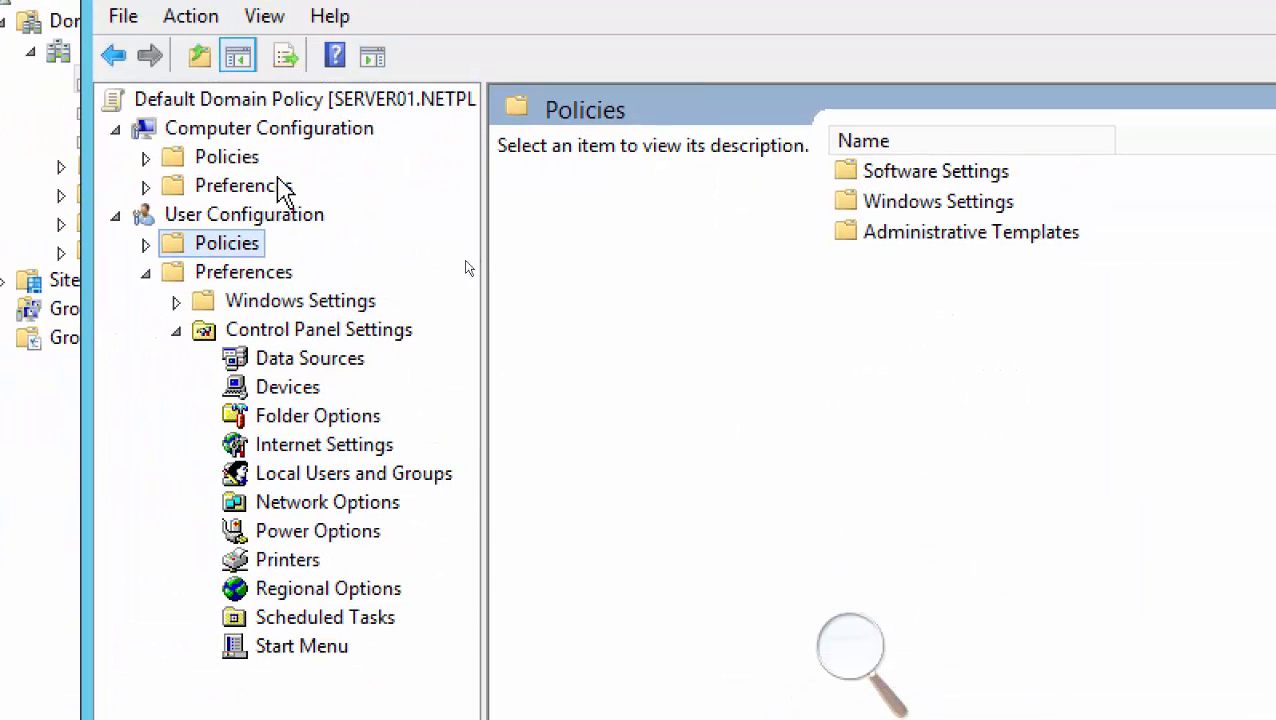
Toggle between User Configuration Preferences and Policies, ending on Preferences
left_click(254, 276)
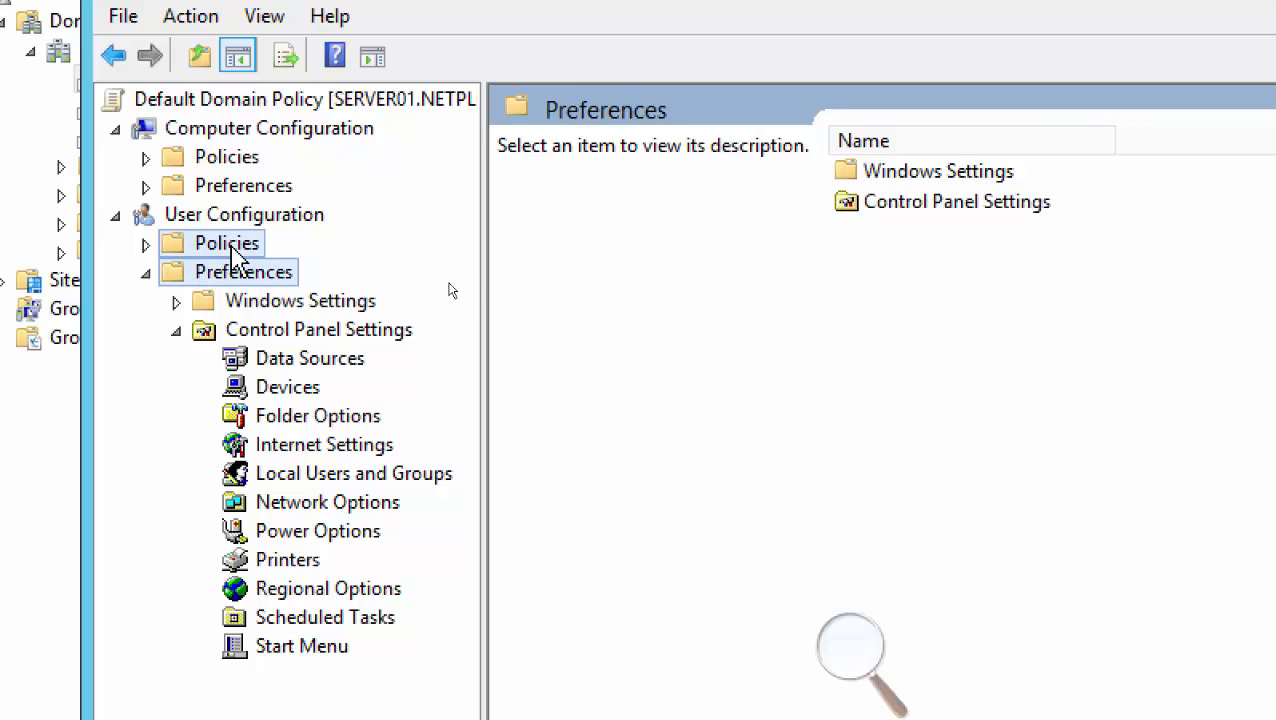
left_click(232, 250)
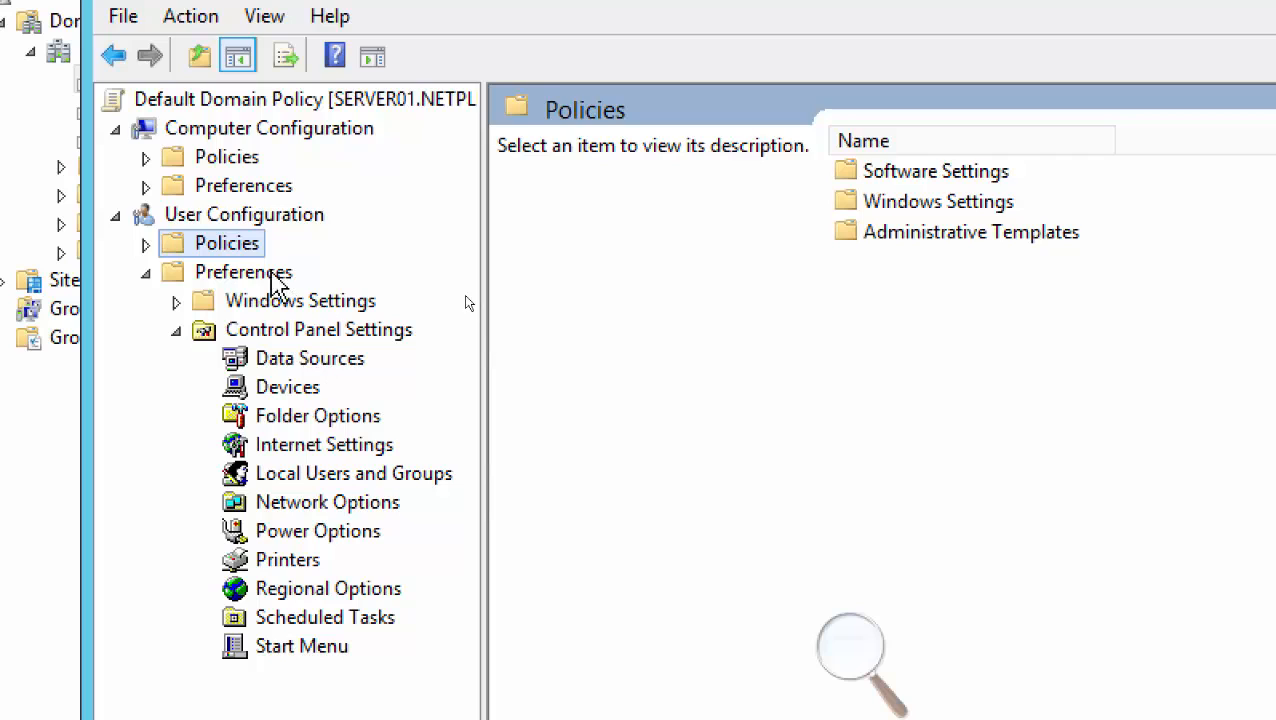
left_click(268, 278)
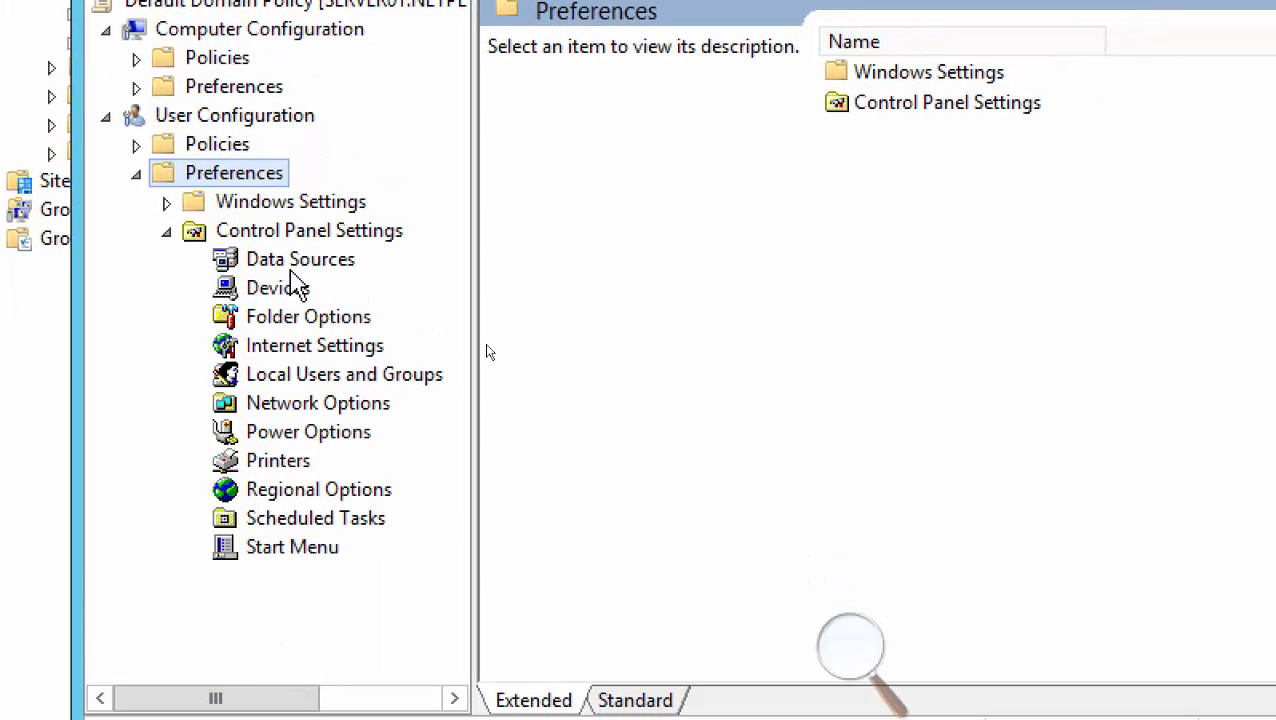
View Devices, Folder Options, Internet Settings, Local Users and Groups, Network, Power Options and Printers preferences
left_click(296, 291)
left_click(306, 318)
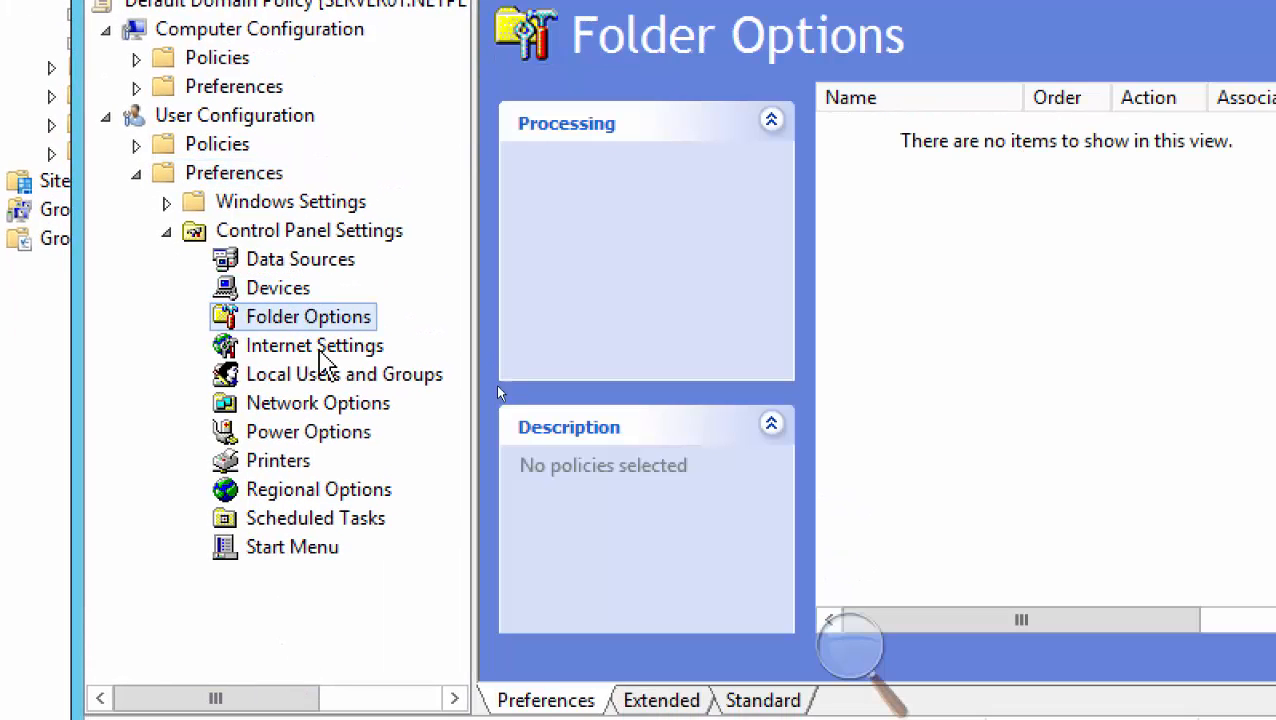
left_click(314, 350)
left_click(322, 378)
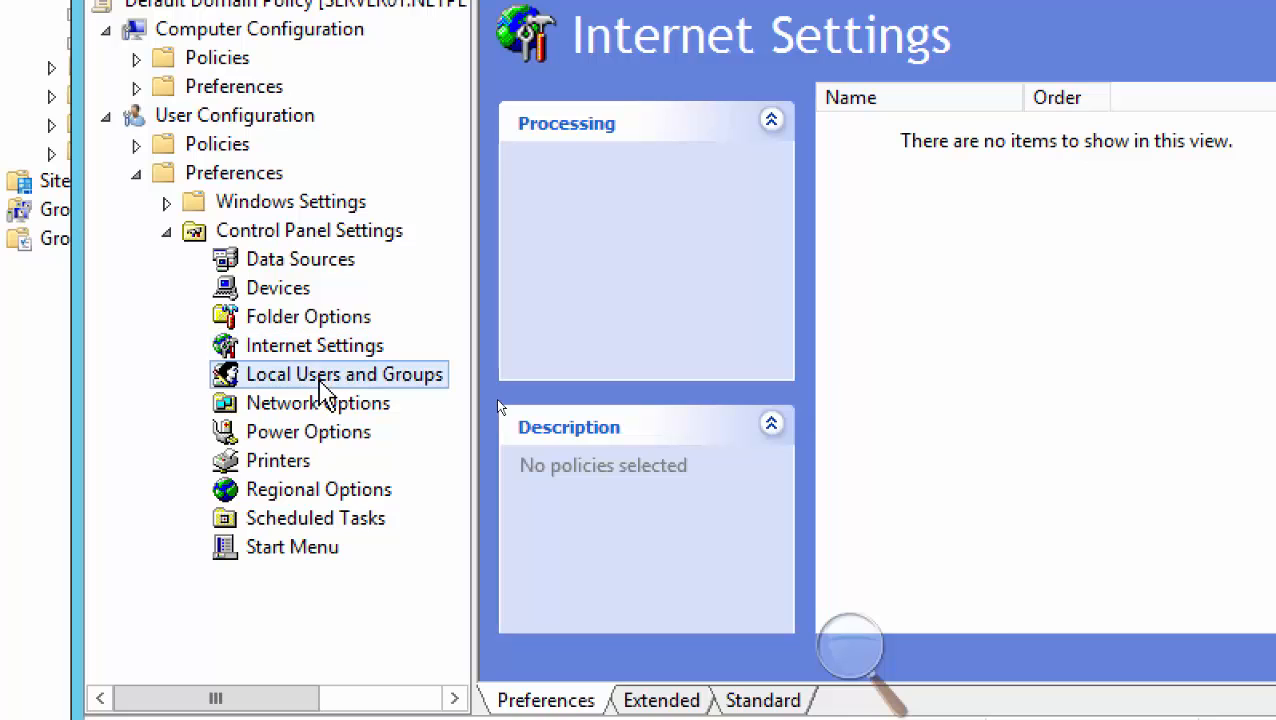
left_click(340, 405)
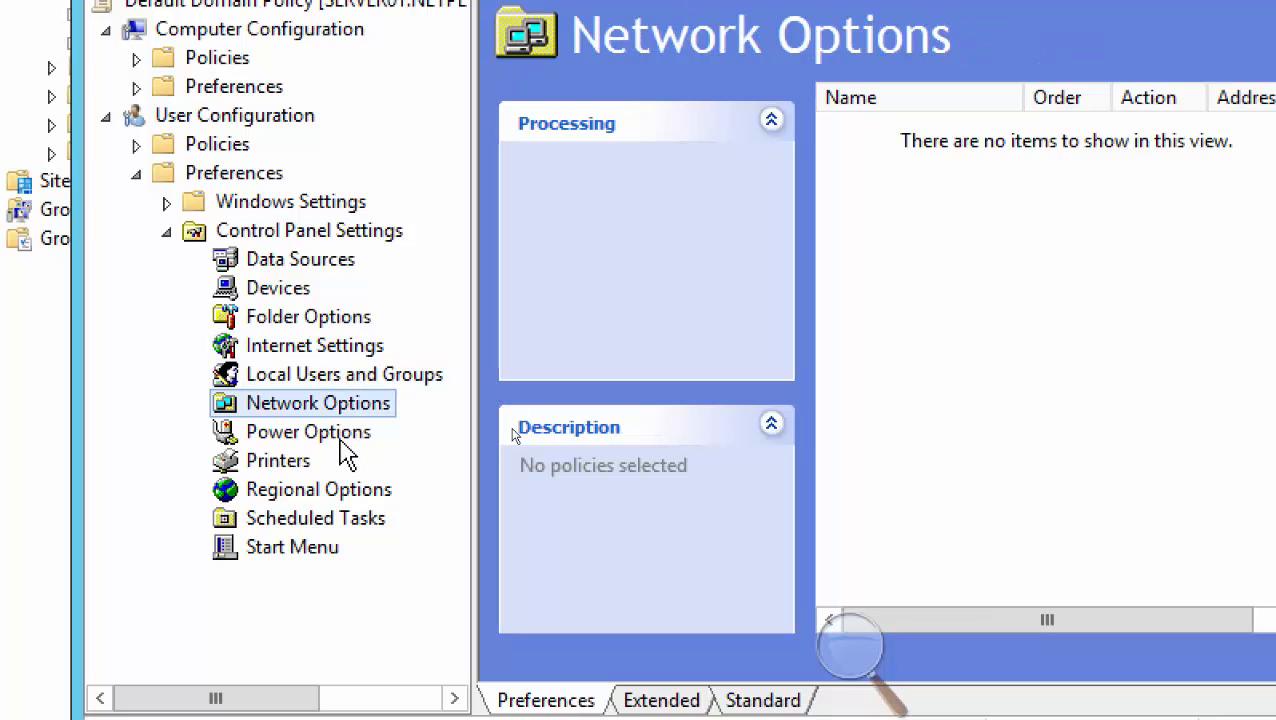
left_click(321, 437)
left_click(303, 464)
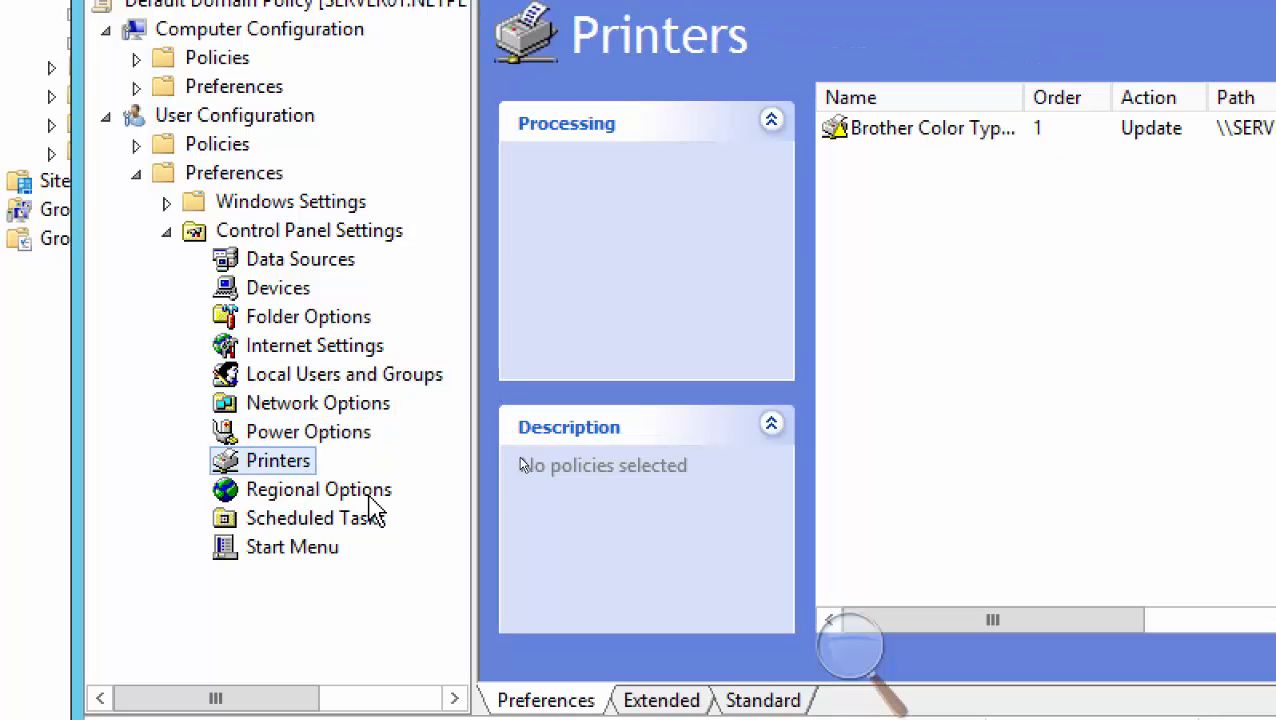
View Regional Options, Scheduled Tasks and Start Menu preferences, then return to the Group Policy slides
left_click(350, 495)
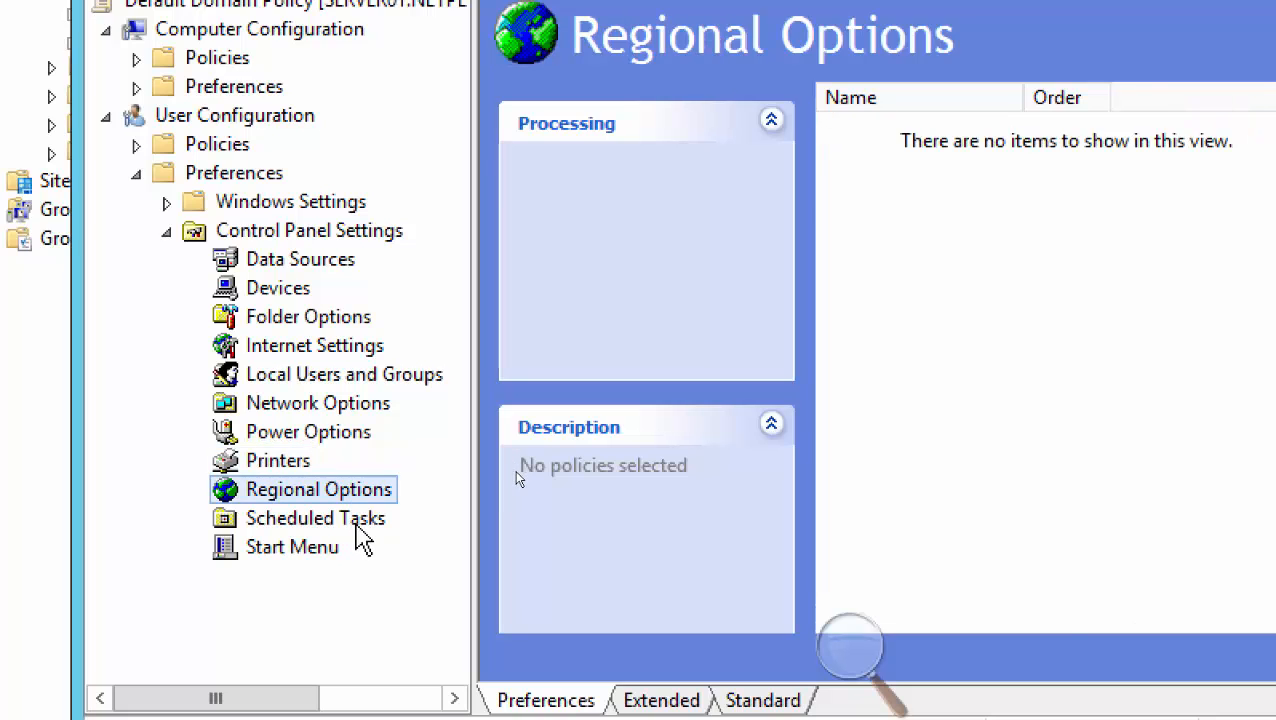
left_click(358, 528)
left_click(298, 550)
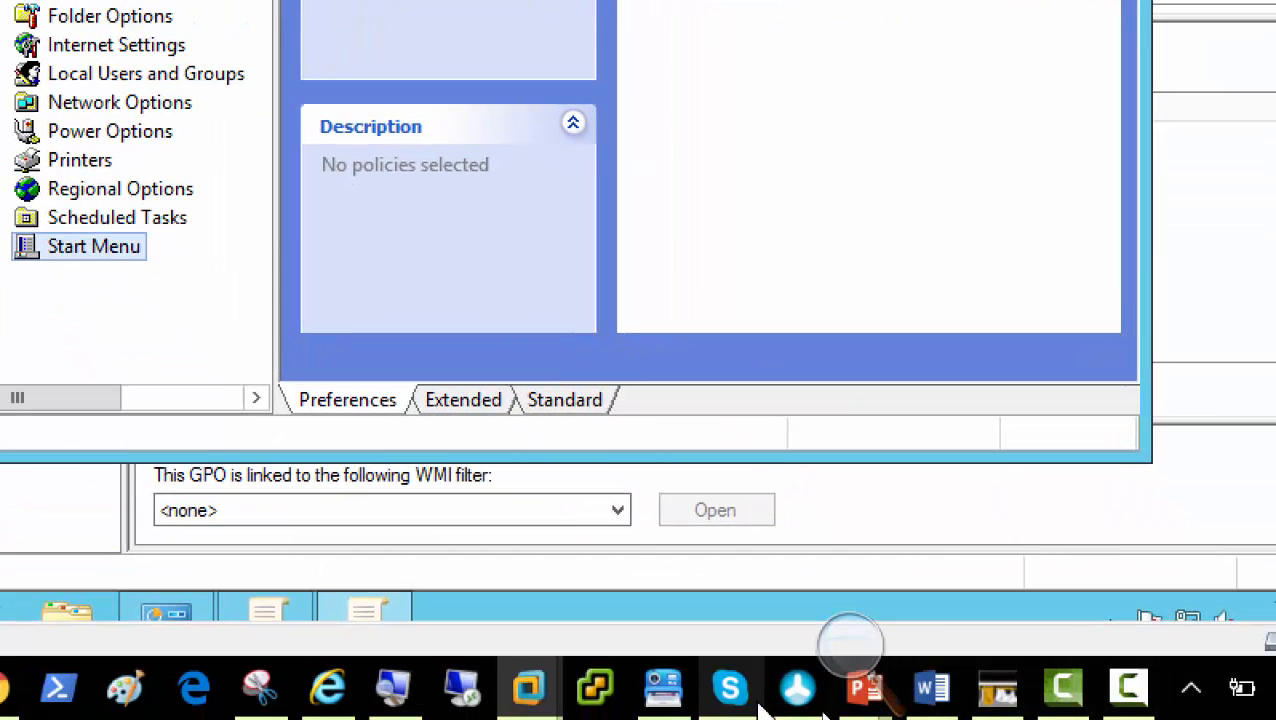
mouse_move(866, 700)
left_click(1155, 625)
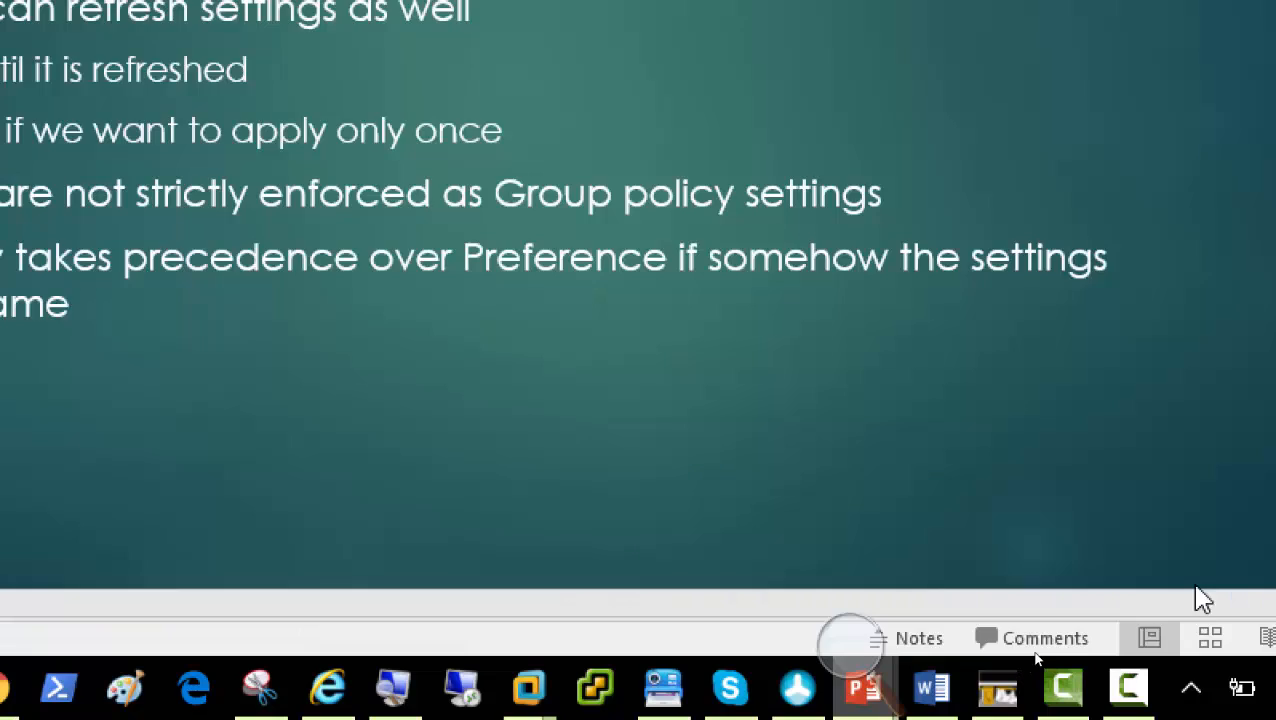
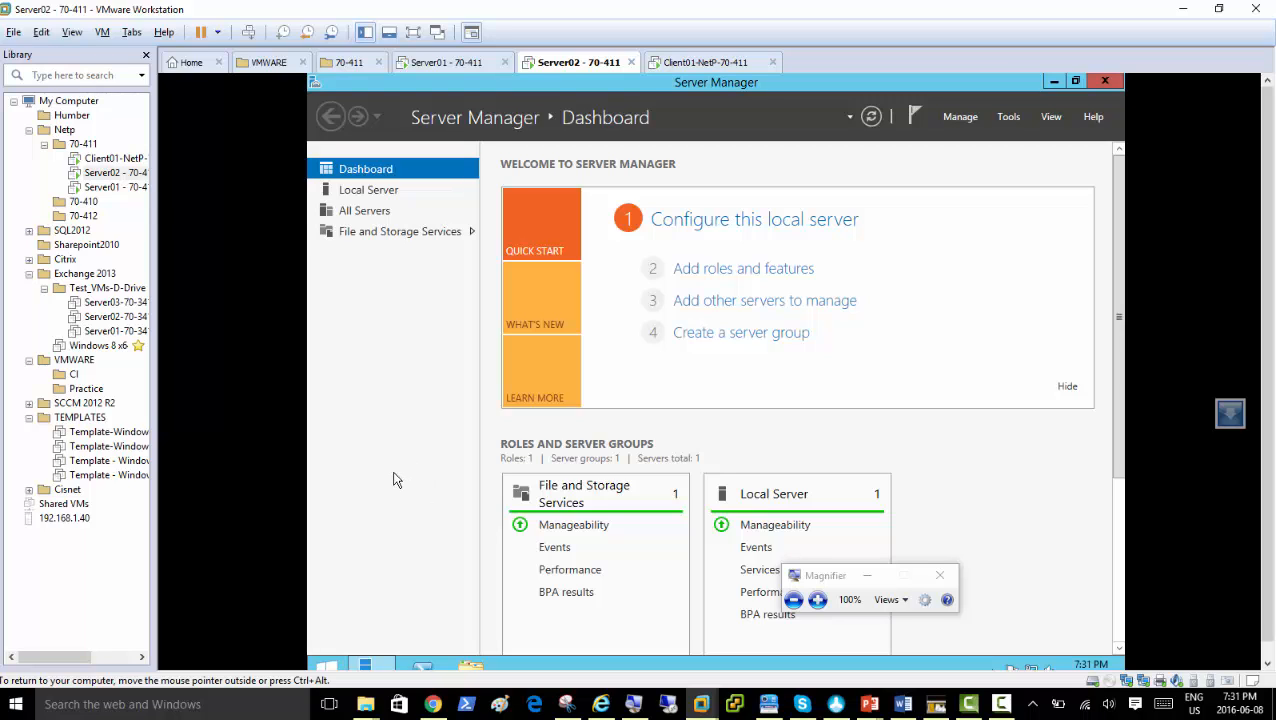
On Server02, browse This PC's user folders, look inside Documents, and return to This PC
left_click(471, 667)
double_click(791, 145)
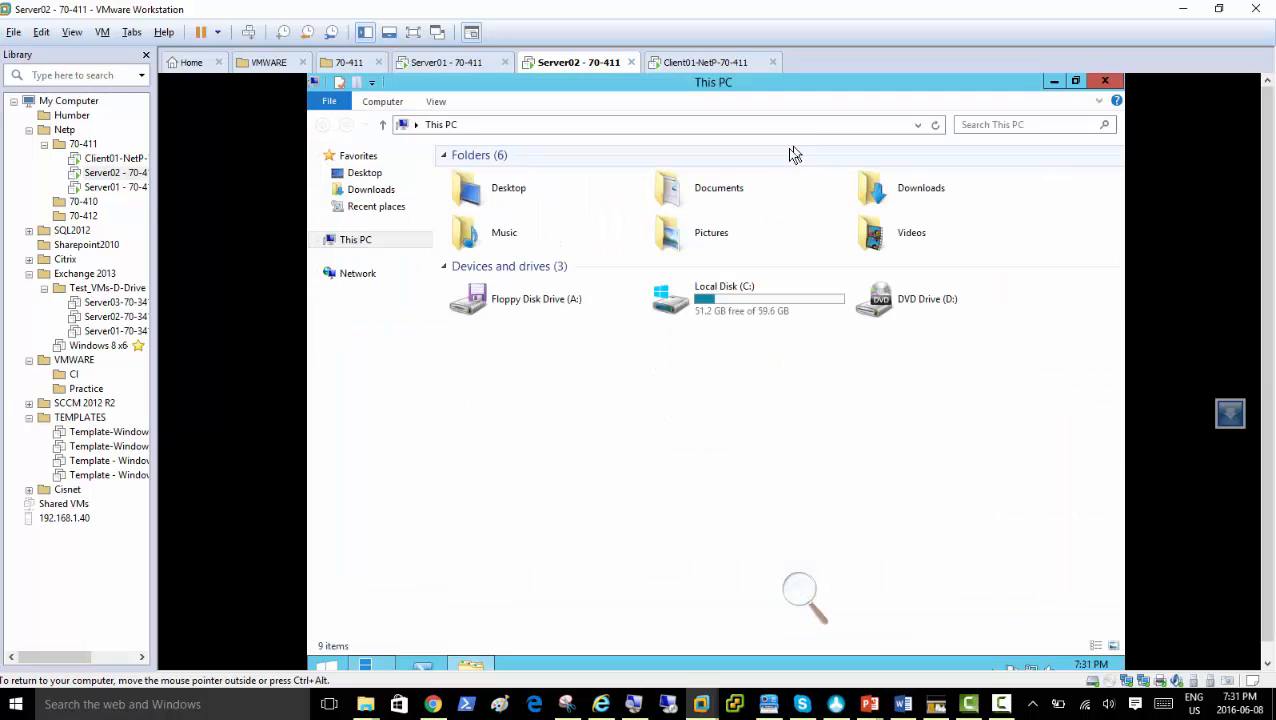
left_click(491, 197)
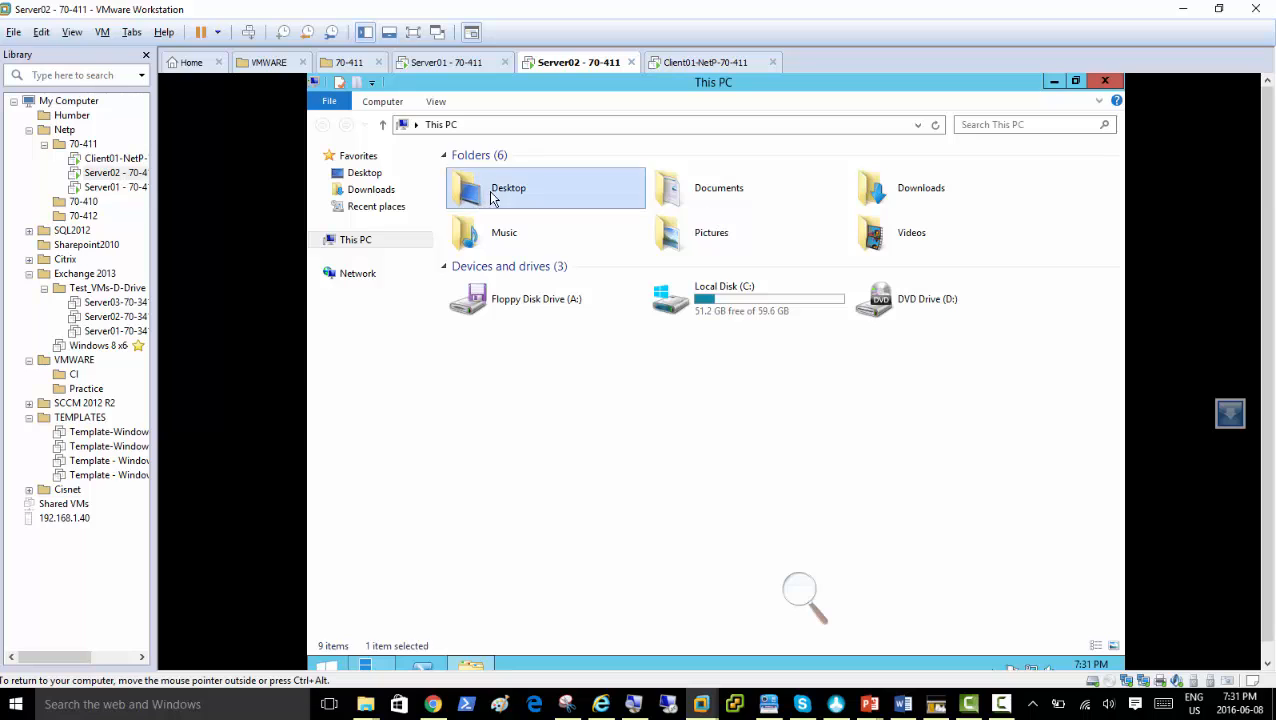
left_click(855, 193)
left_click(893, 233)
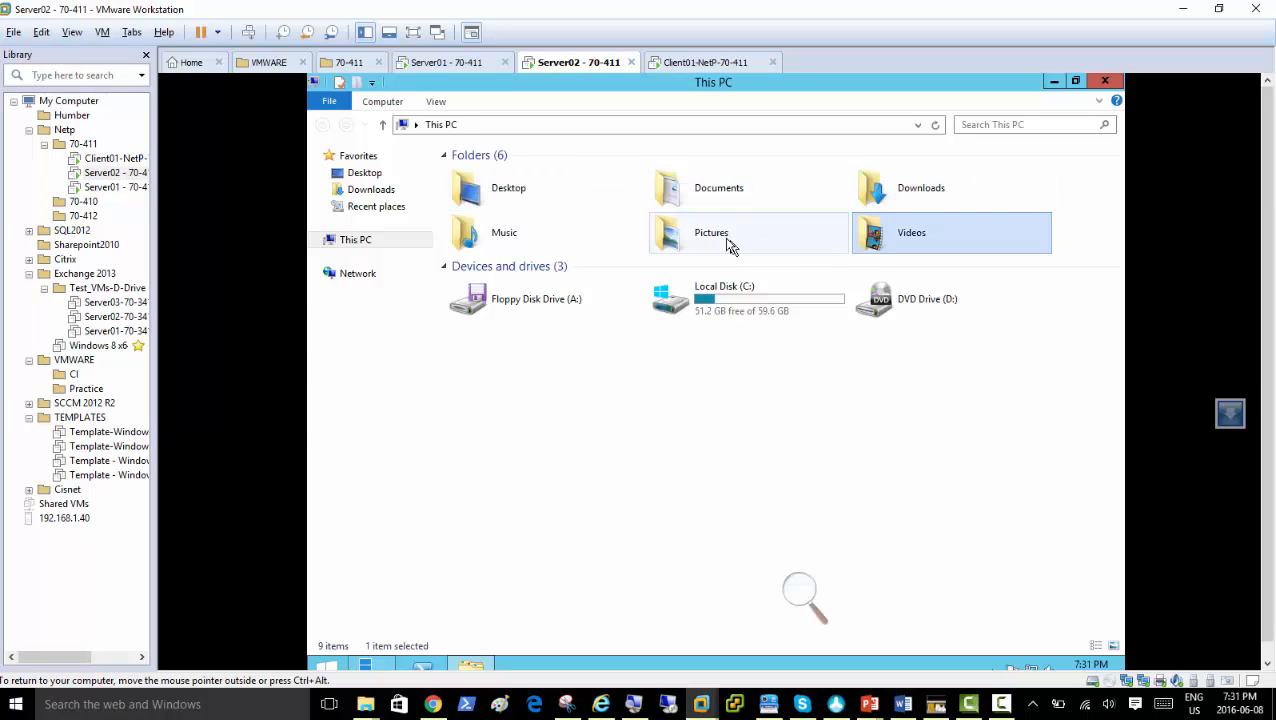
left_click(729, 246)
left_click(550, 245)
left_click(805, 600)
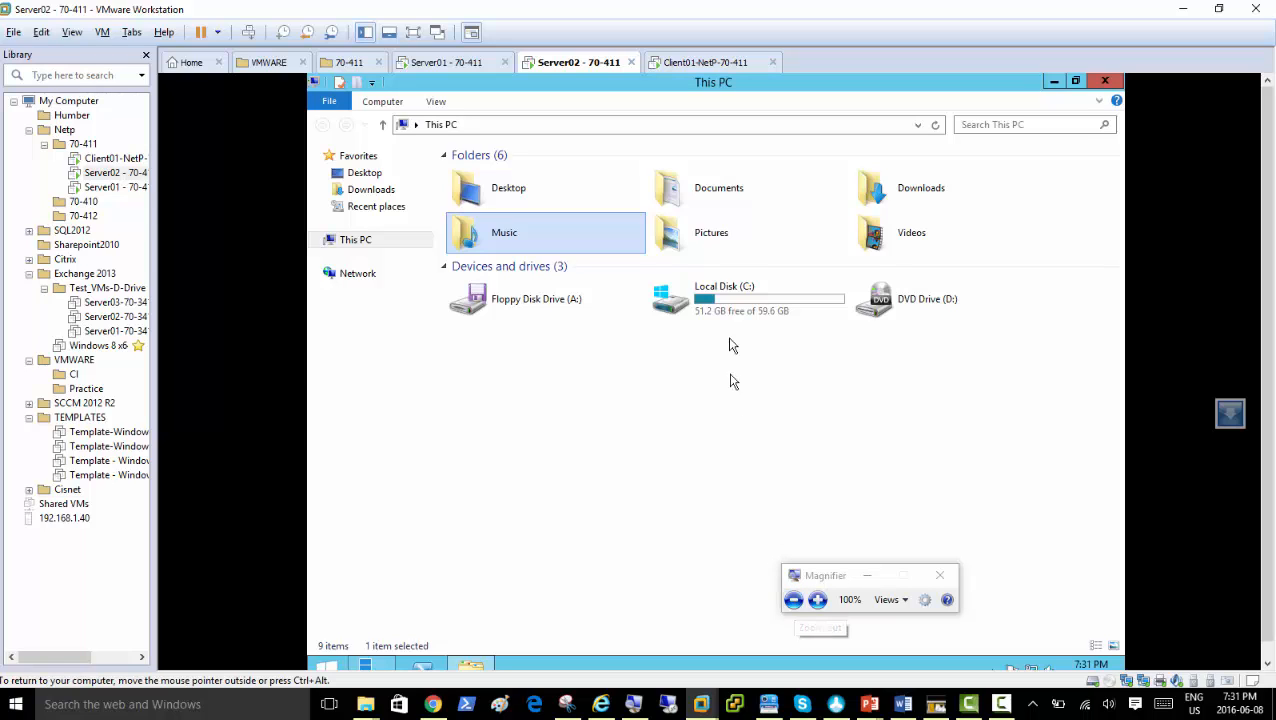
double_click(704, 182)
left_click(440, 124)
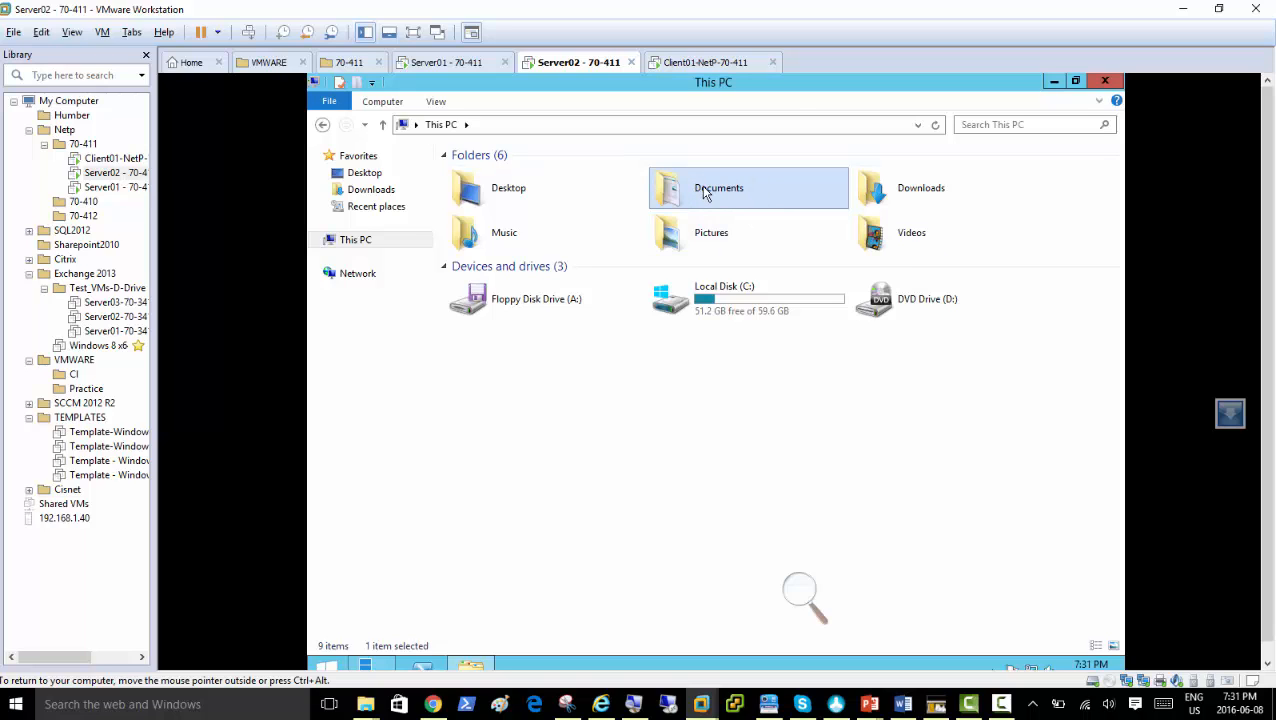
Review the server Documents folder's options, then move over to the Client01 virtual machine
right_click(705, 192)
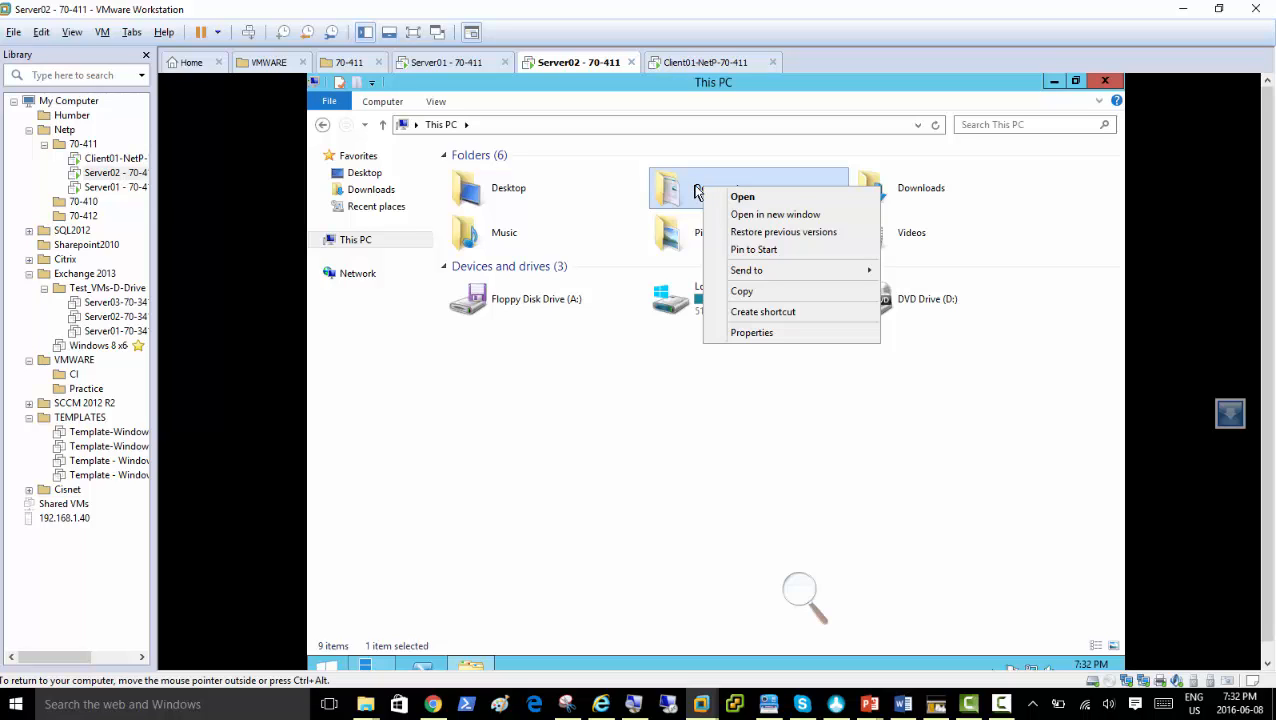
left_click(701, 385)
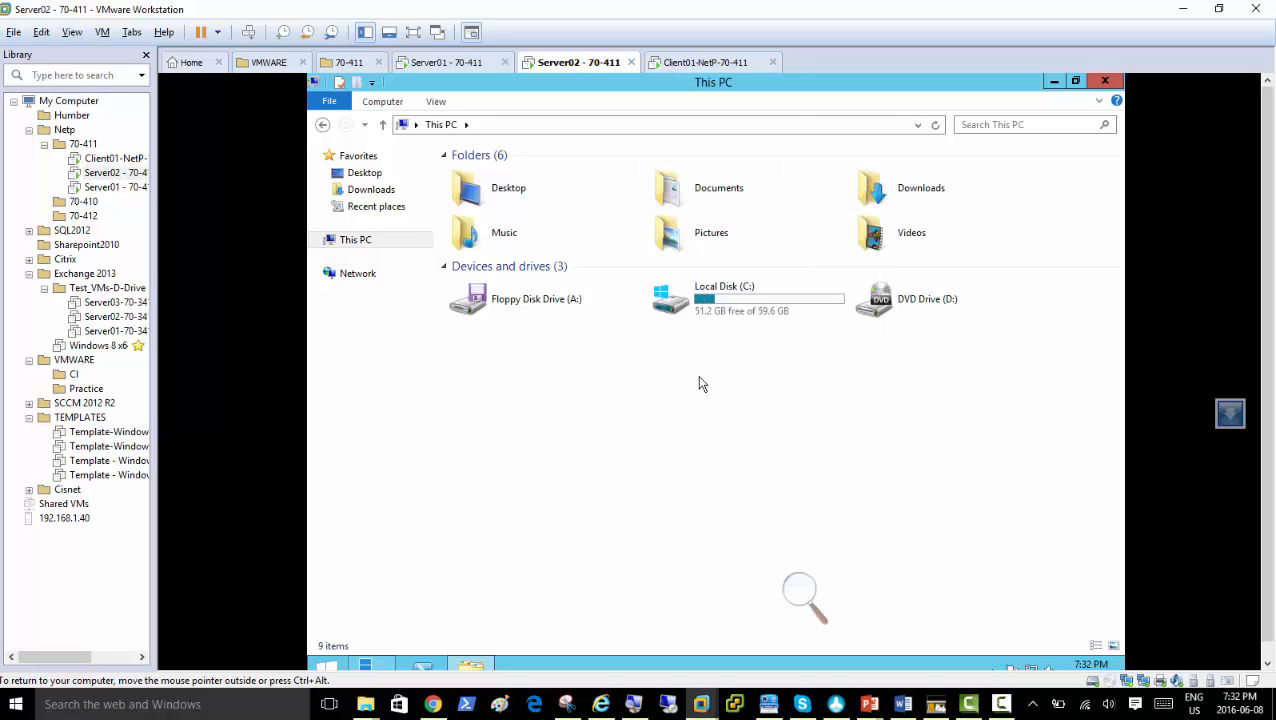
left_click(701, 200)
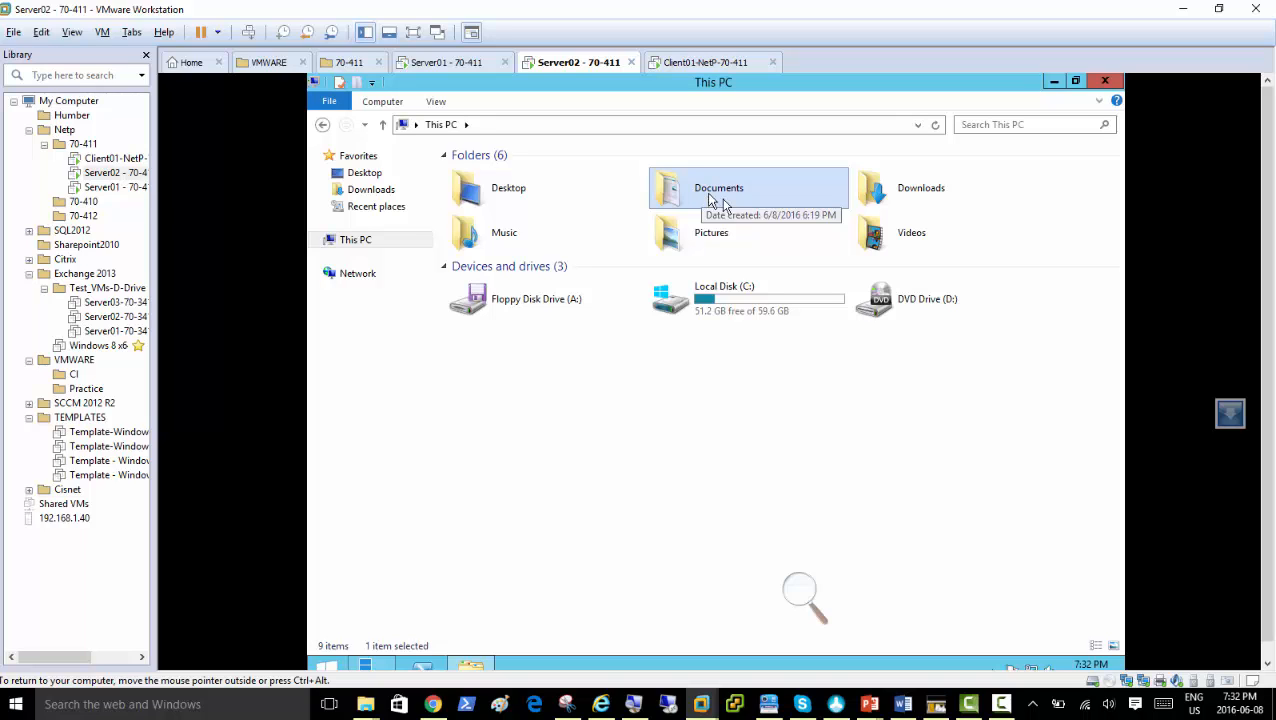
left_click(806, 597)
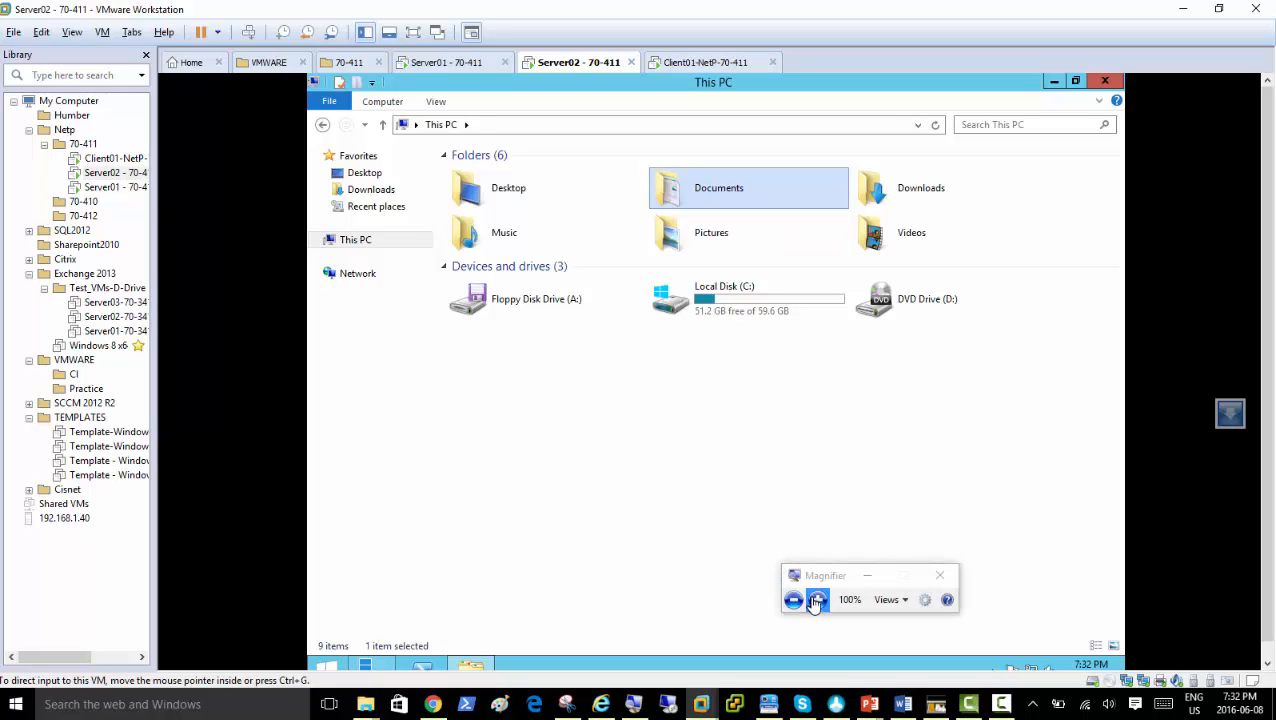
left_click(817, 600)
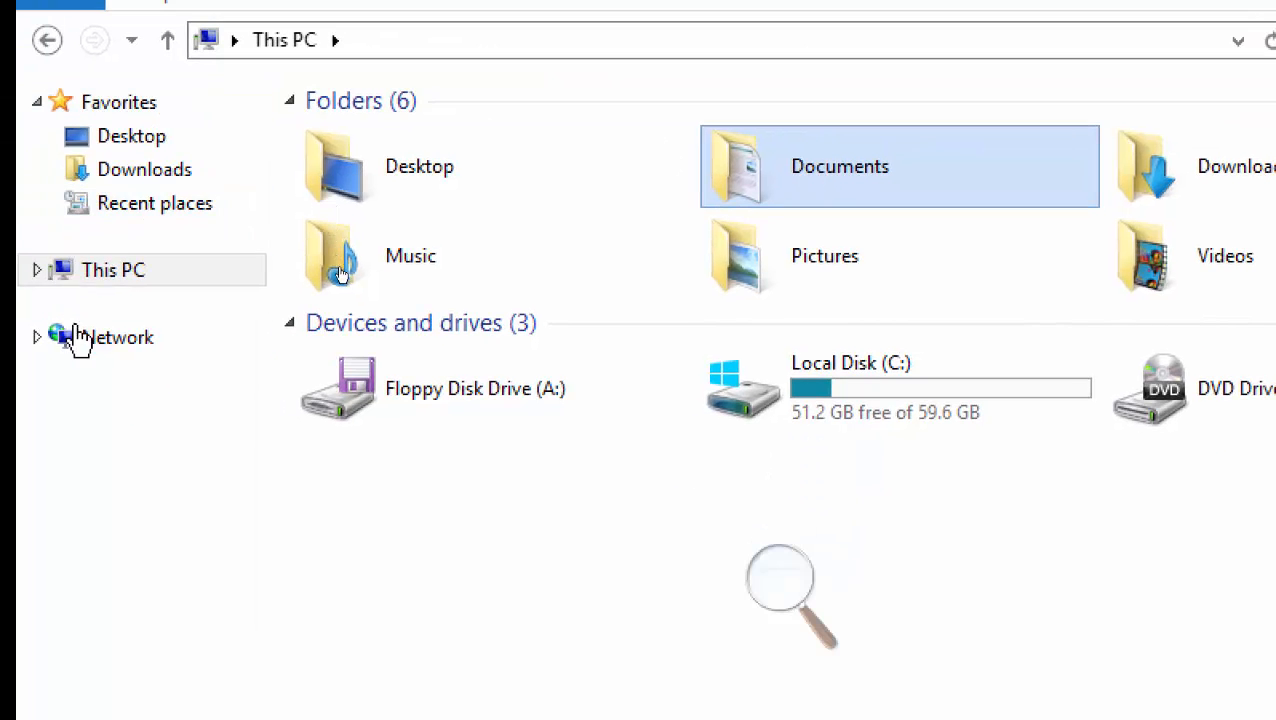
left_click(62, 388)
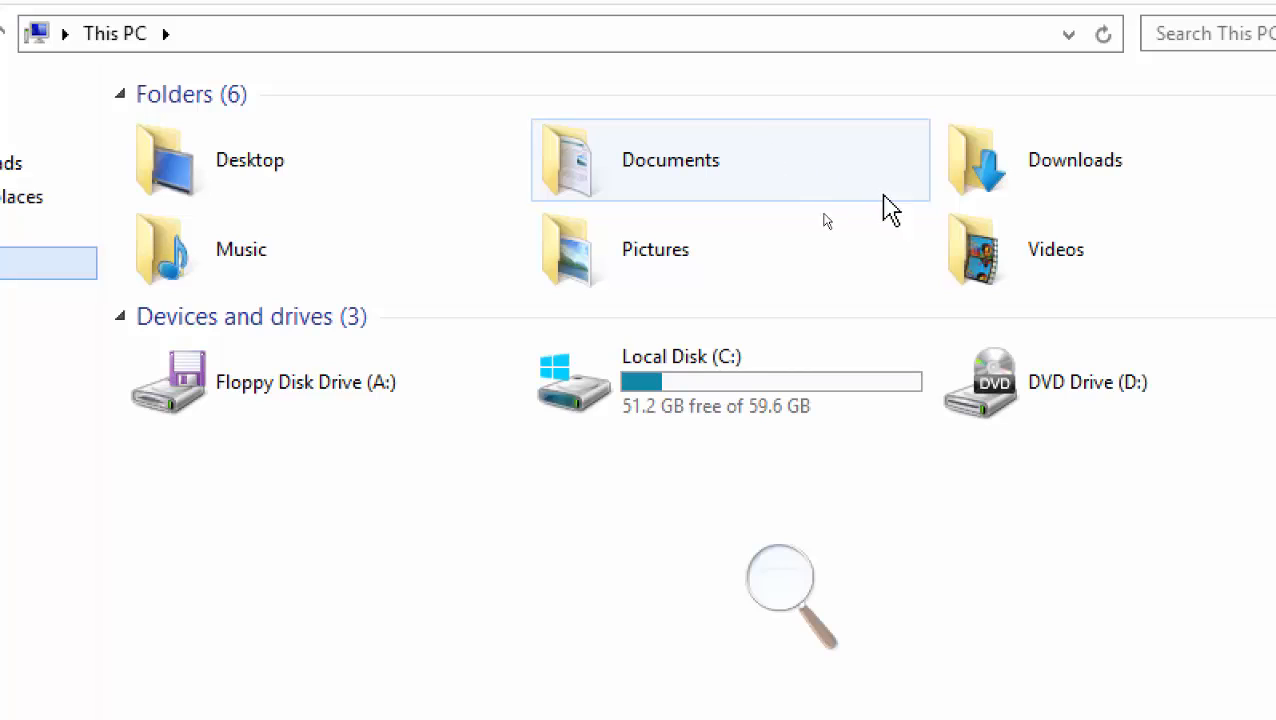
right_click(645, 162)
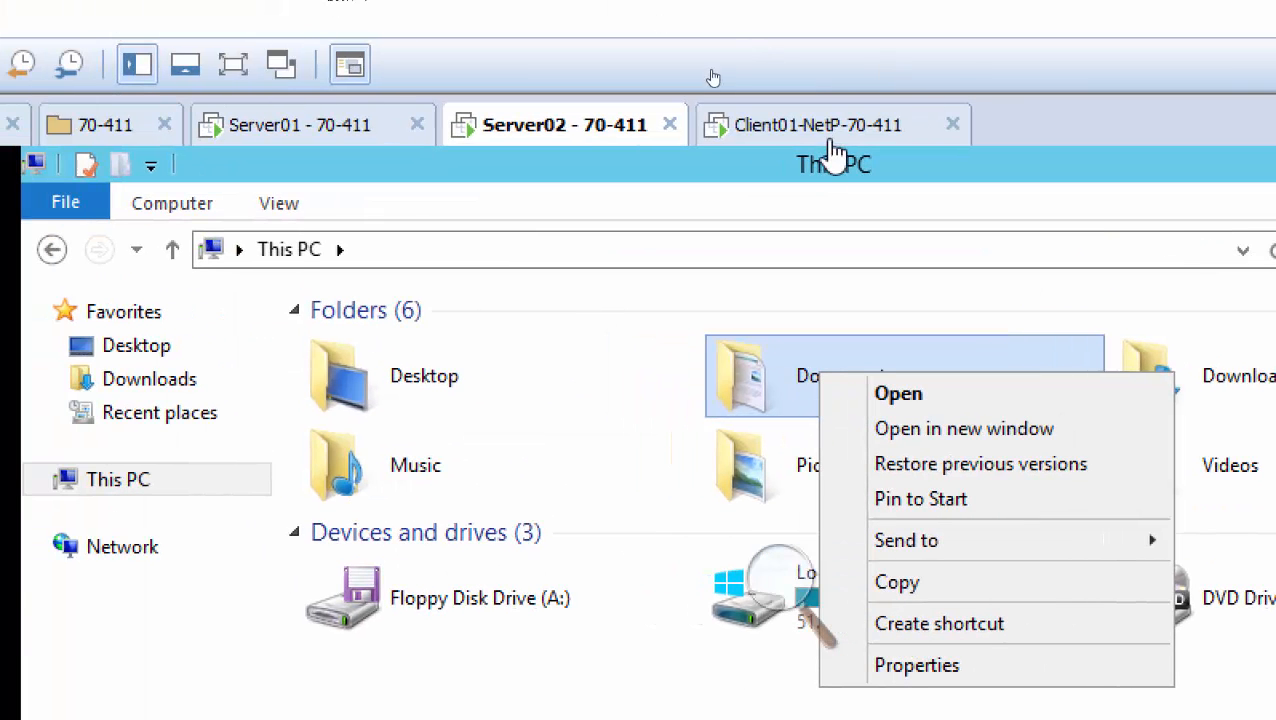
left_click(808, 135)
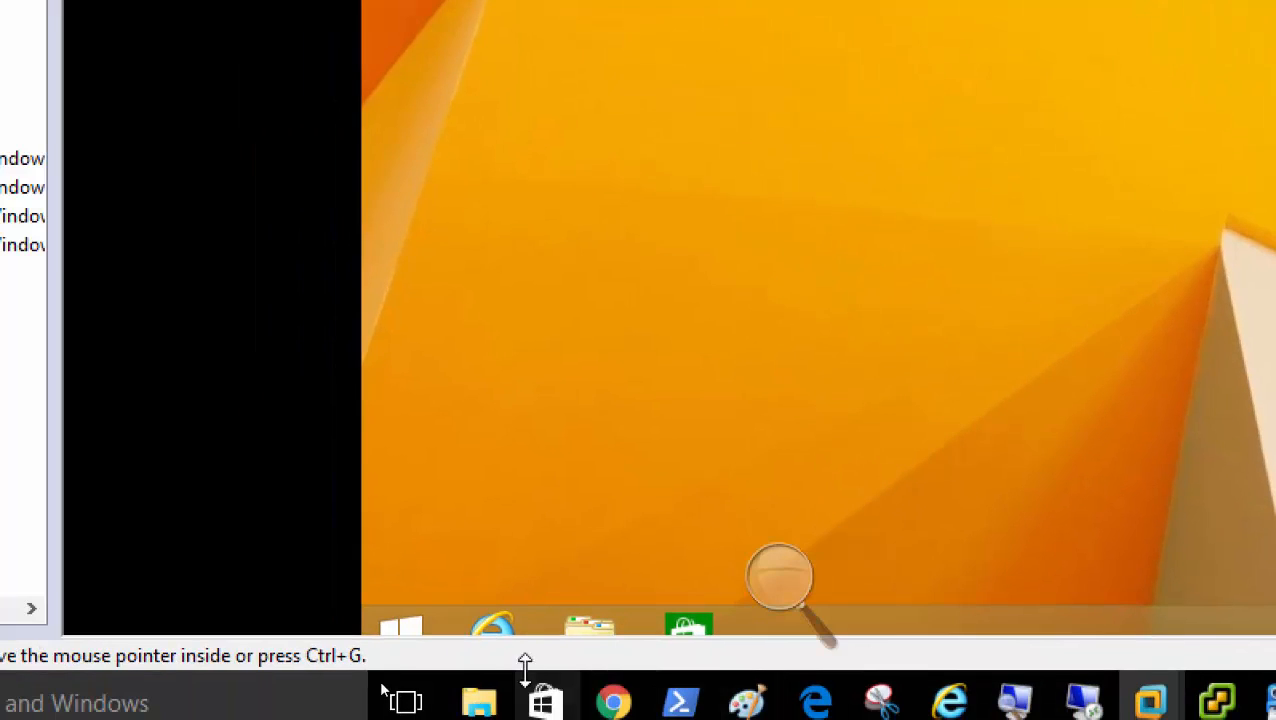
On Client01, open Documents Properties and highlight its Location path showing the local profile folder
left_click(590, 630)
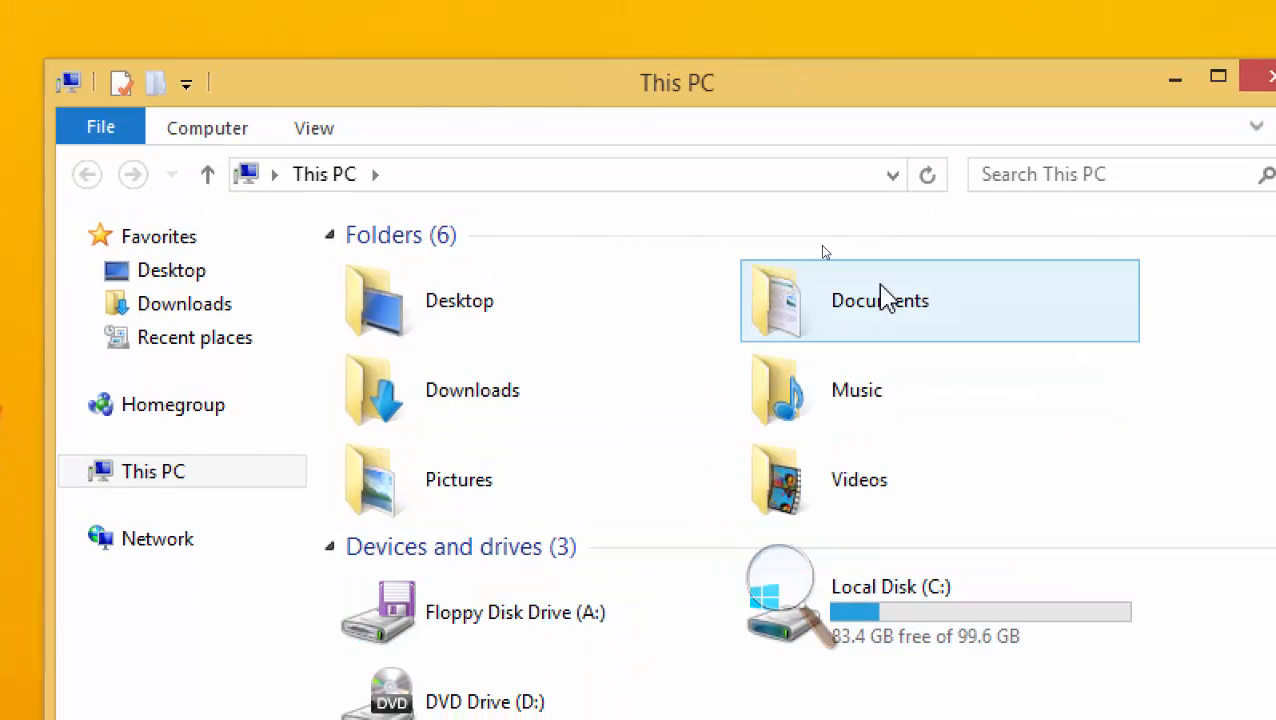
right_click(869, 318)
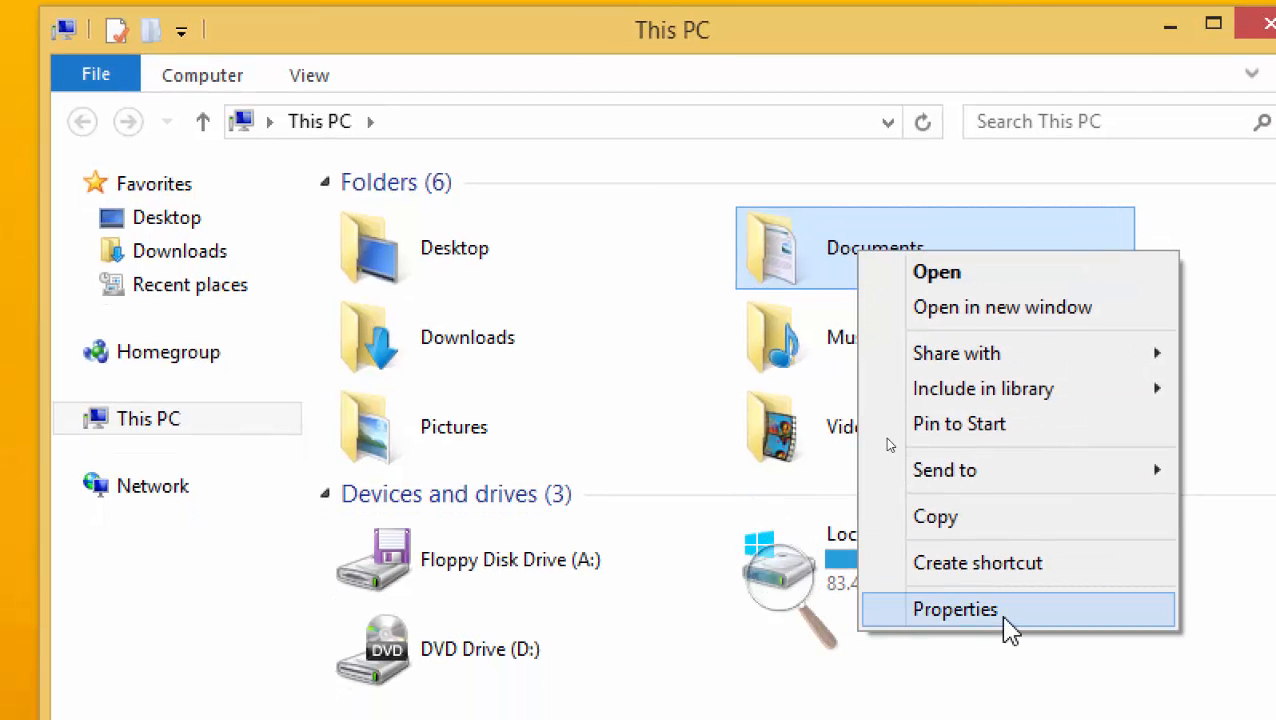
left_click(1005, 613)
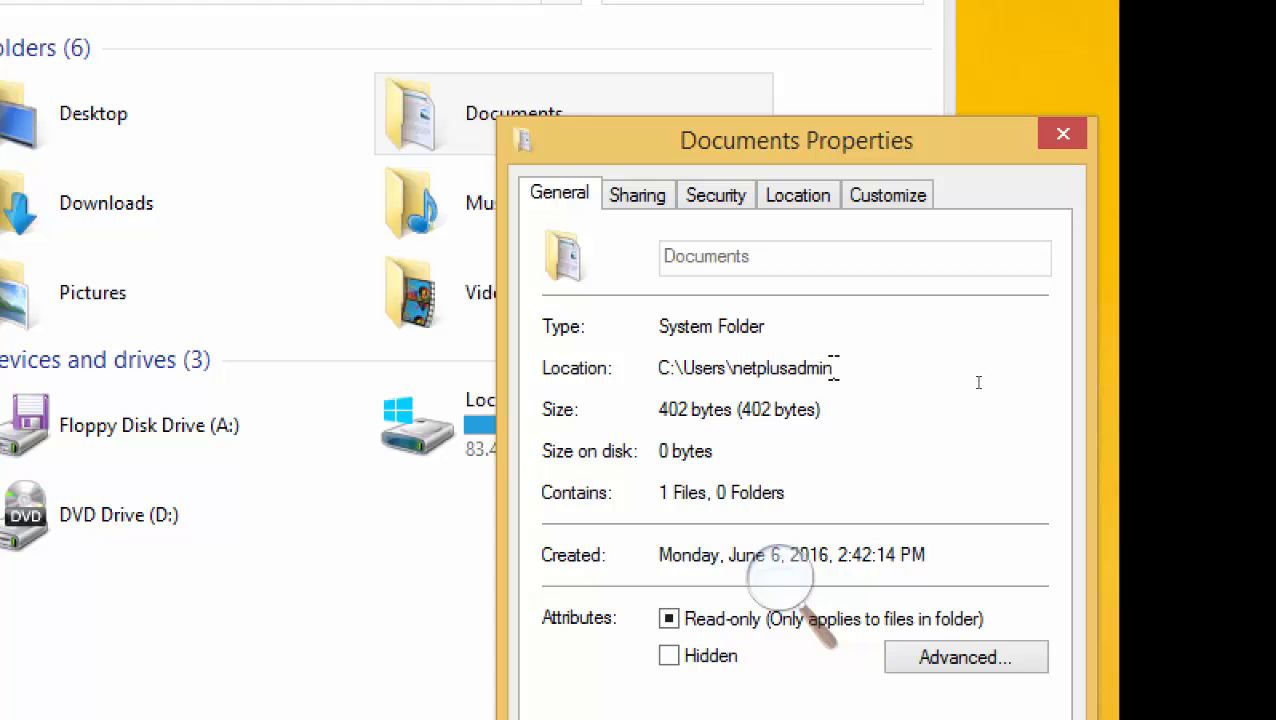
left_click_drag(834, 370, 638, 372)
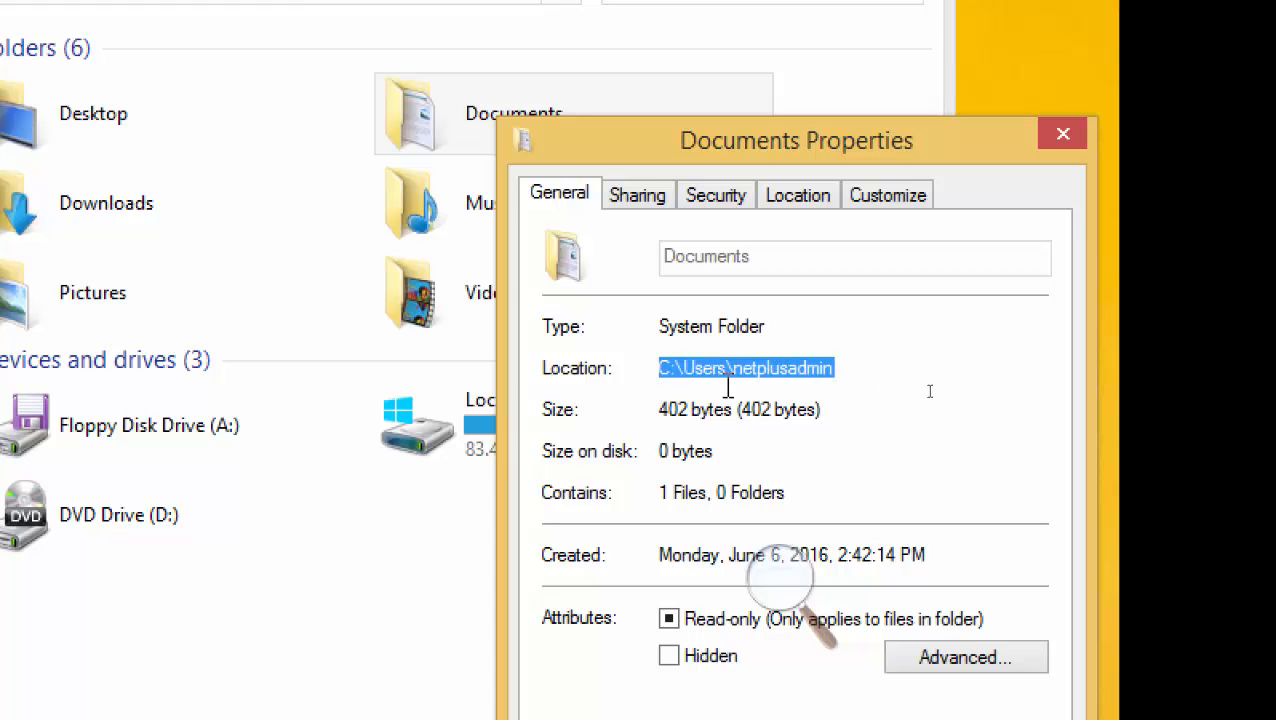
left_click_drag(820, 137, 788, 206)
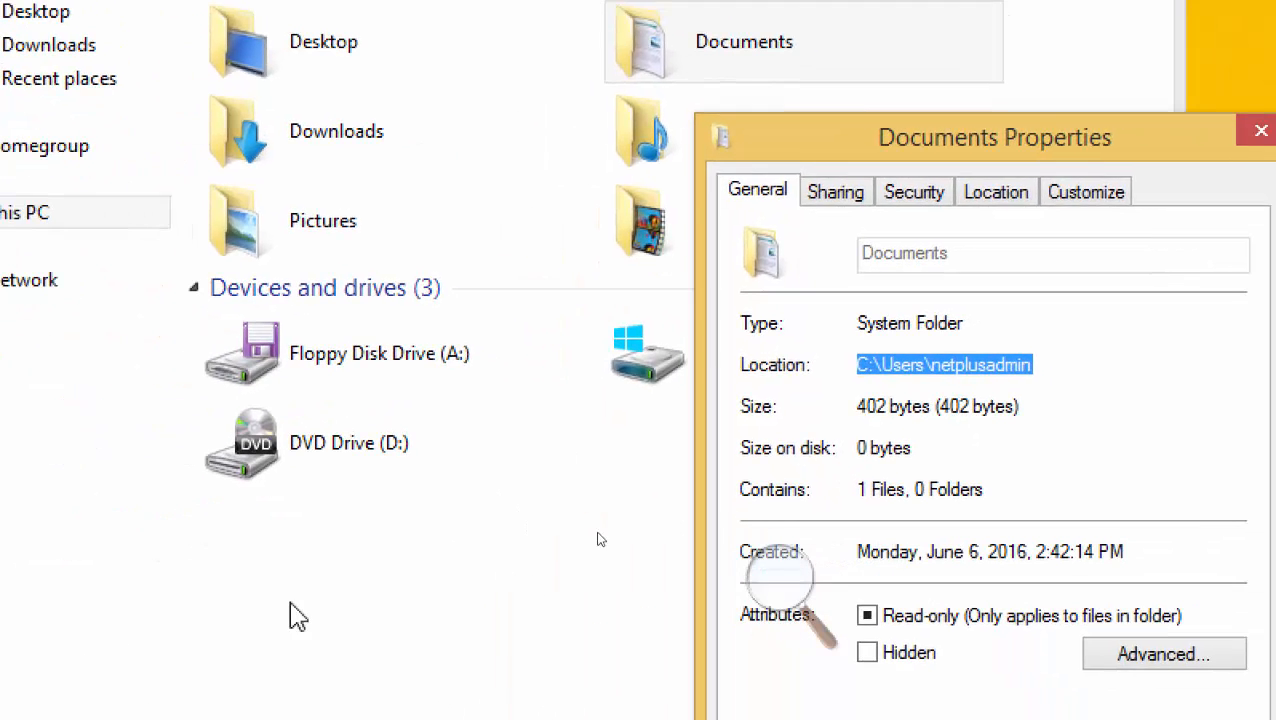
left_click(98, 693)
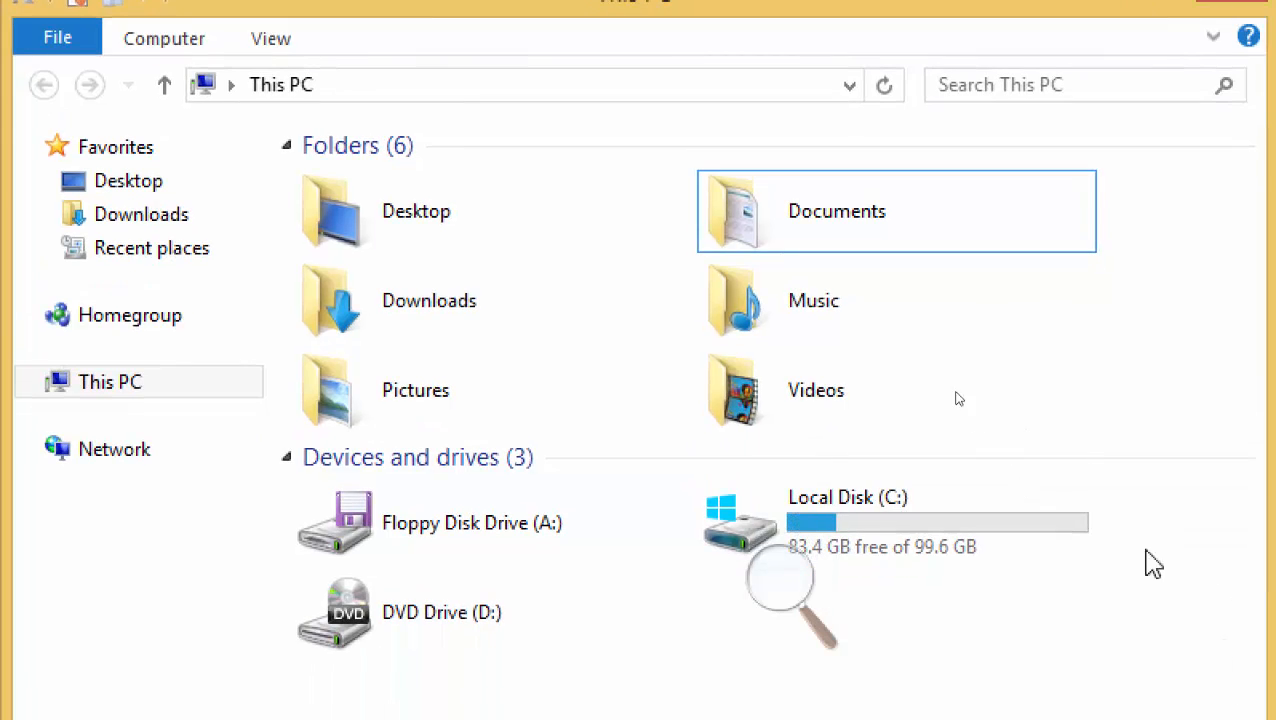
Review the client Documents Location again, then open Documents to confirm it is empty
left_click(845, 302)
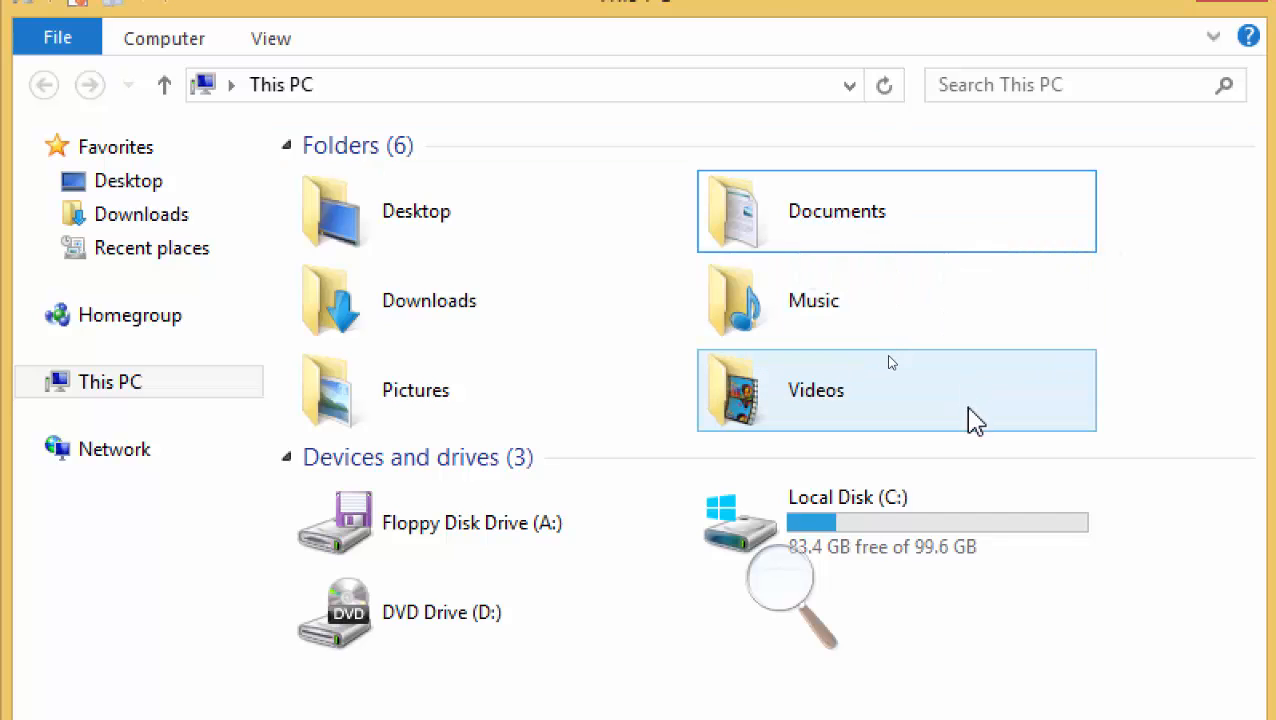
right_click(808, 226)
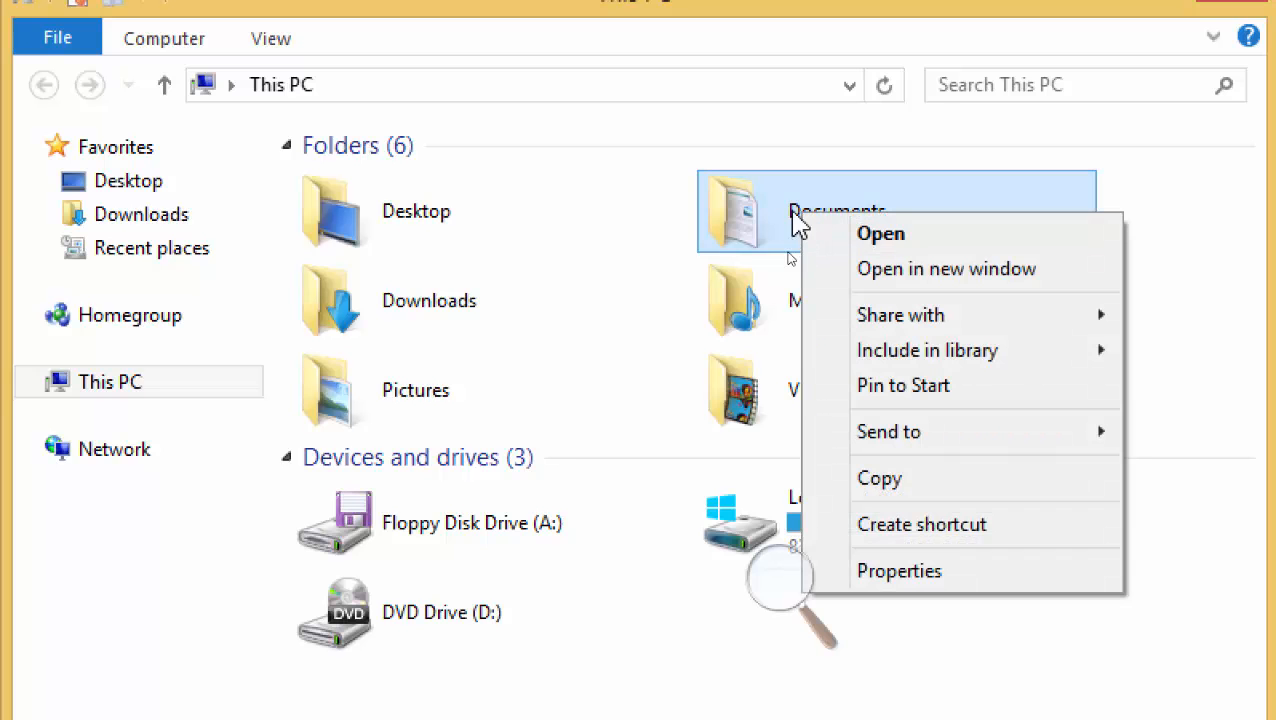
left_click(975, 572)
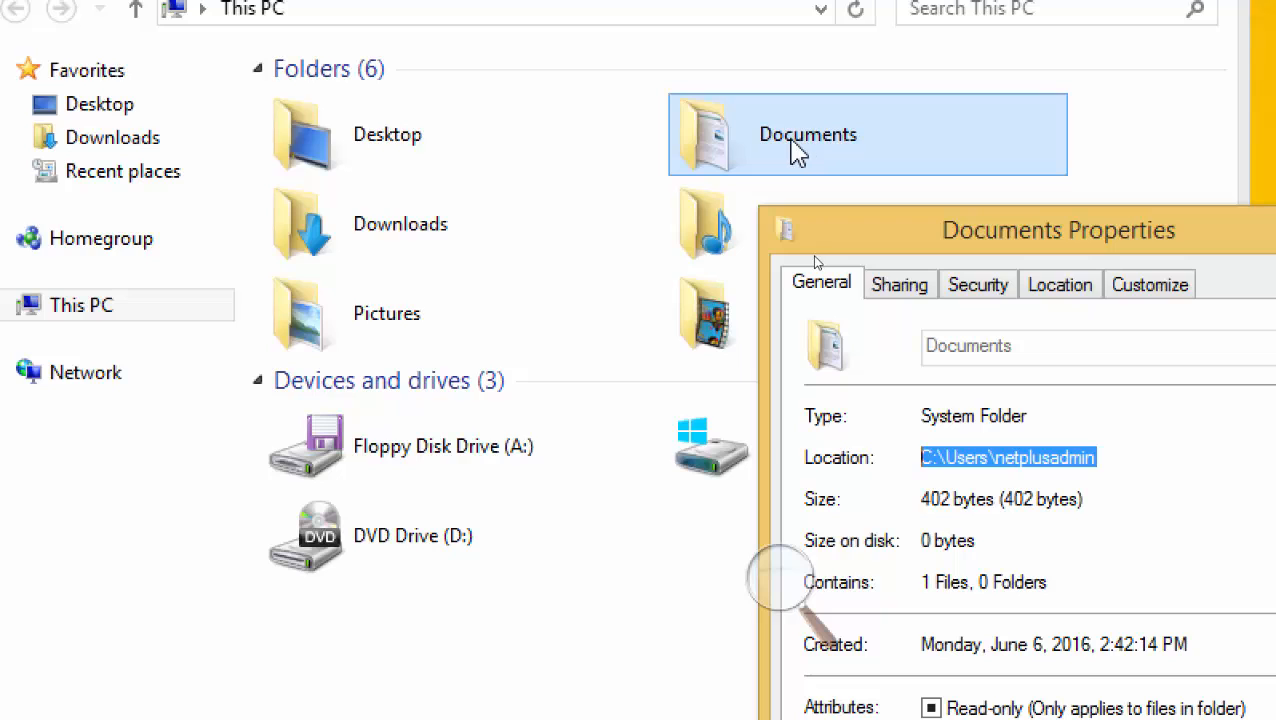
double_click(790, 140)
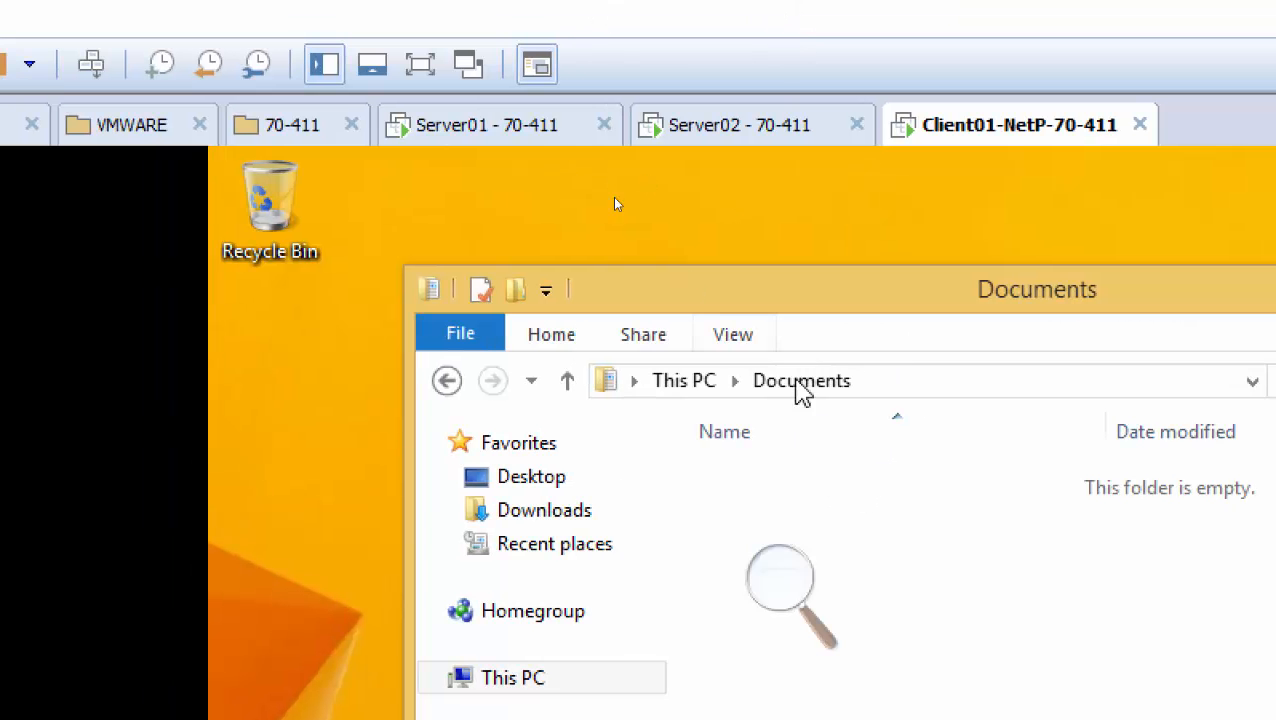
Highlight the Documents Location path once more, close Properties, and switch to Server01 - 70-411
left_click(684, 381)
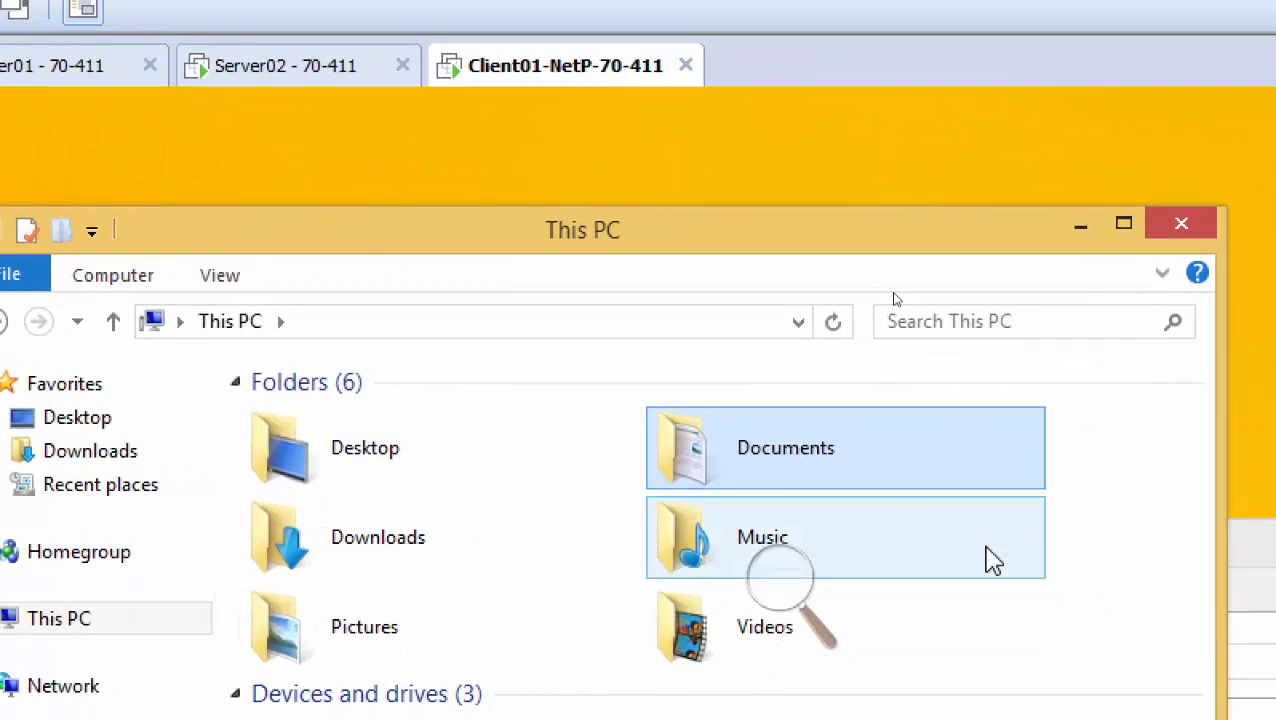
right_click(1240, 520)
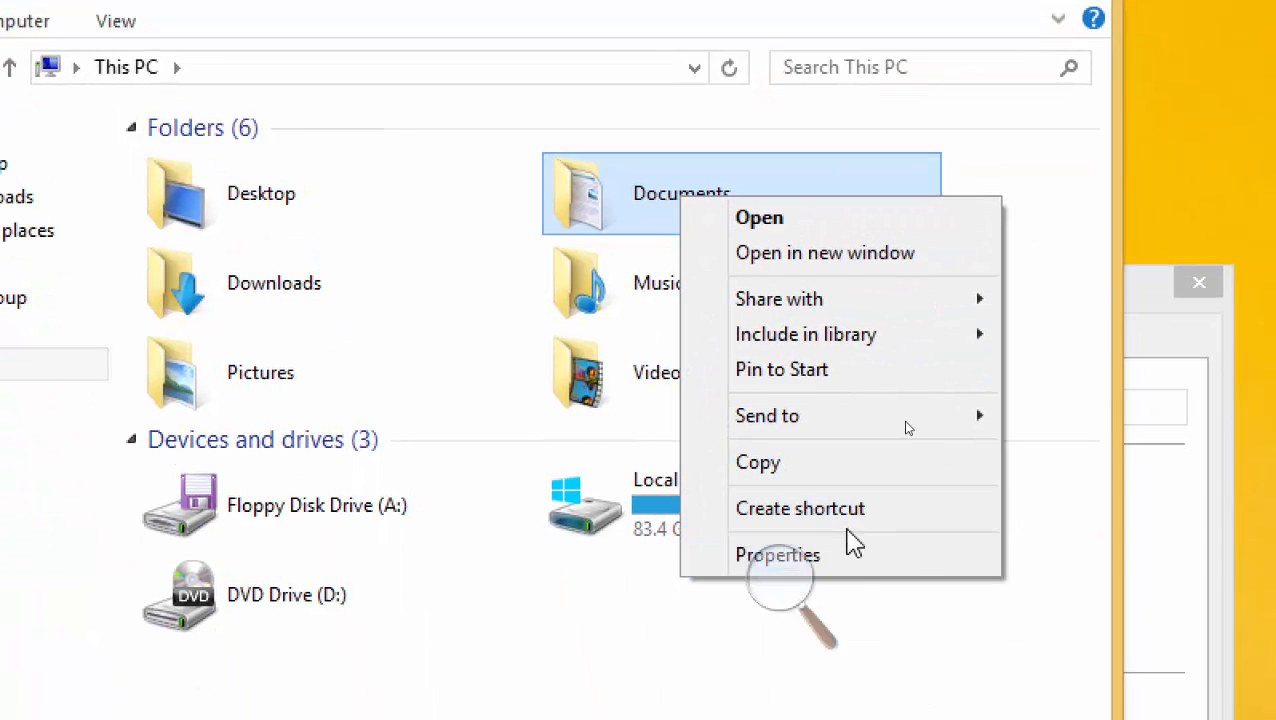
left_click(866, 611)
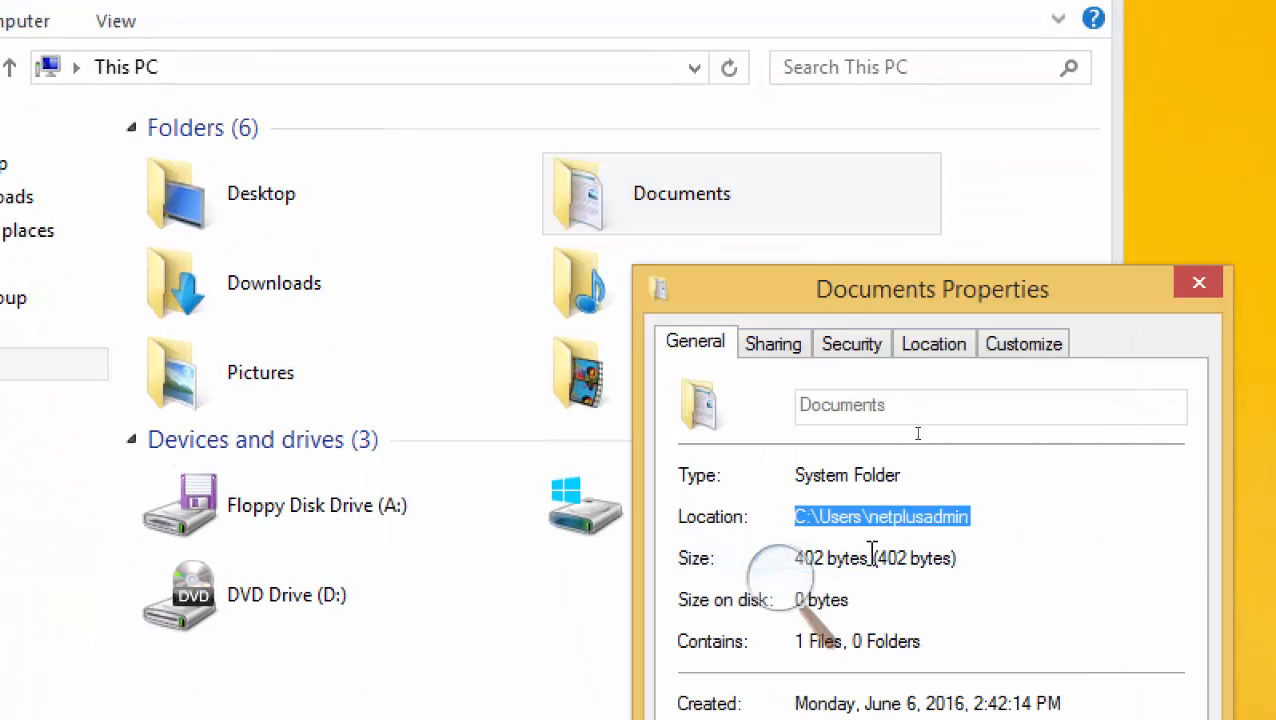
left_click(974, 517)
left_click_drag(981, 516, 769, 521)
left_click(1199, 287)
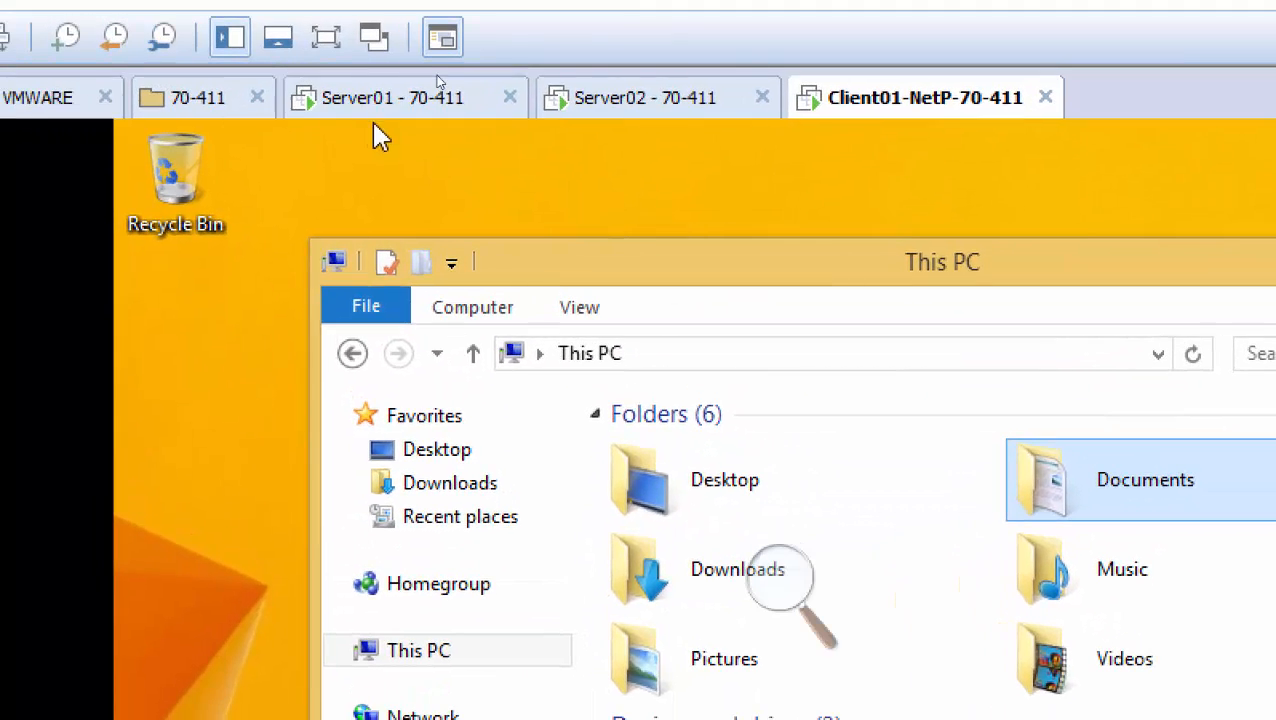
left_click(376, 100)
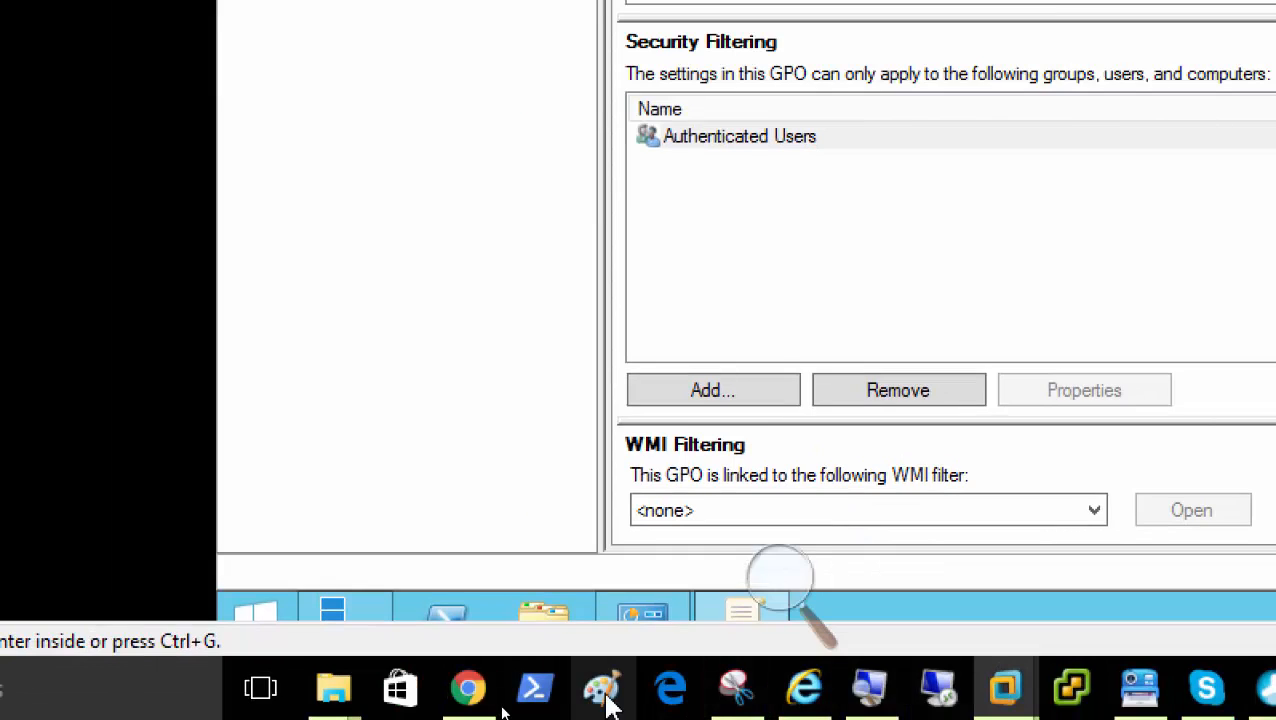
In Paint, draw three tall side-by-side rectangles for the diagram
left_click(510, 716)
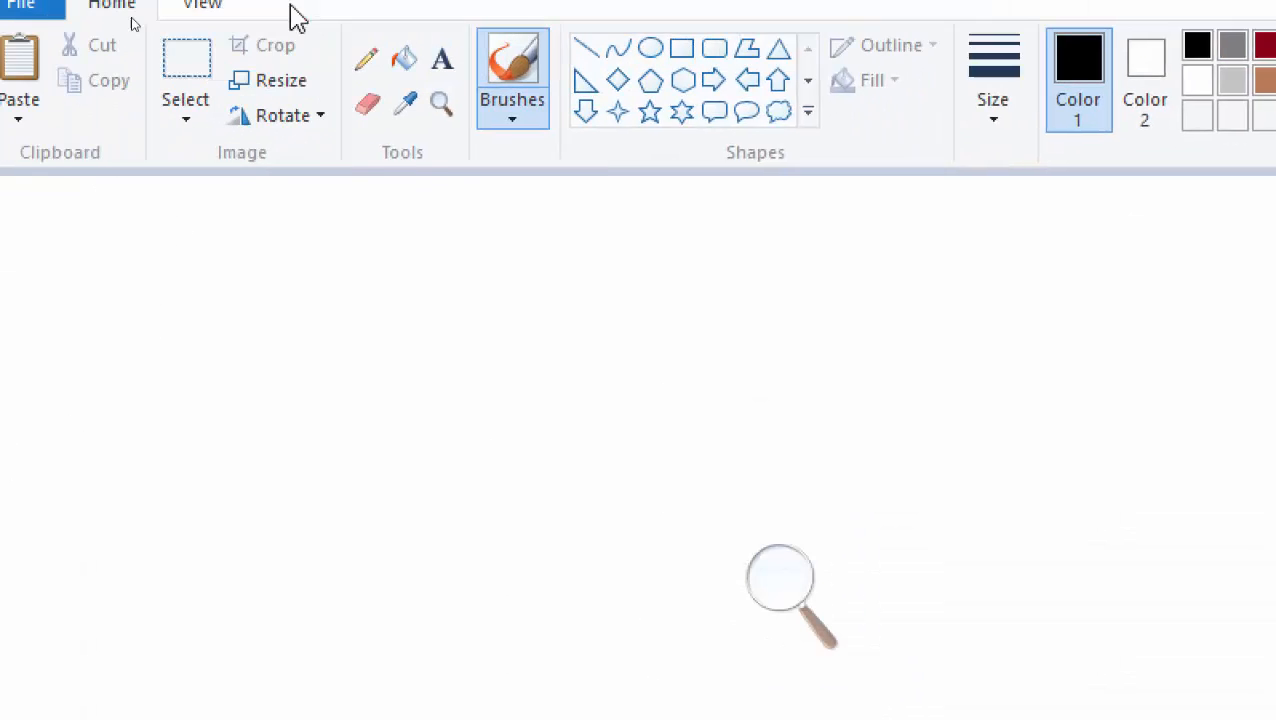
left_click(705, 110)
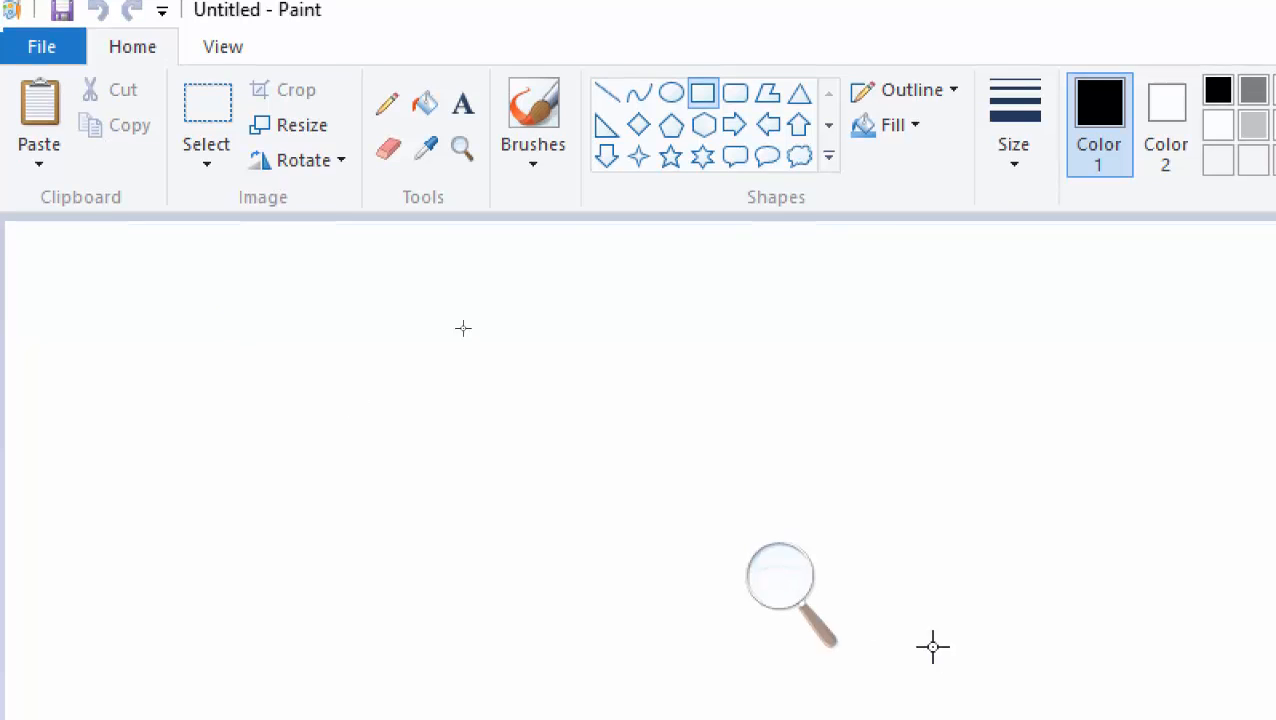
left_click(786, 590)
left_click(768, 600)
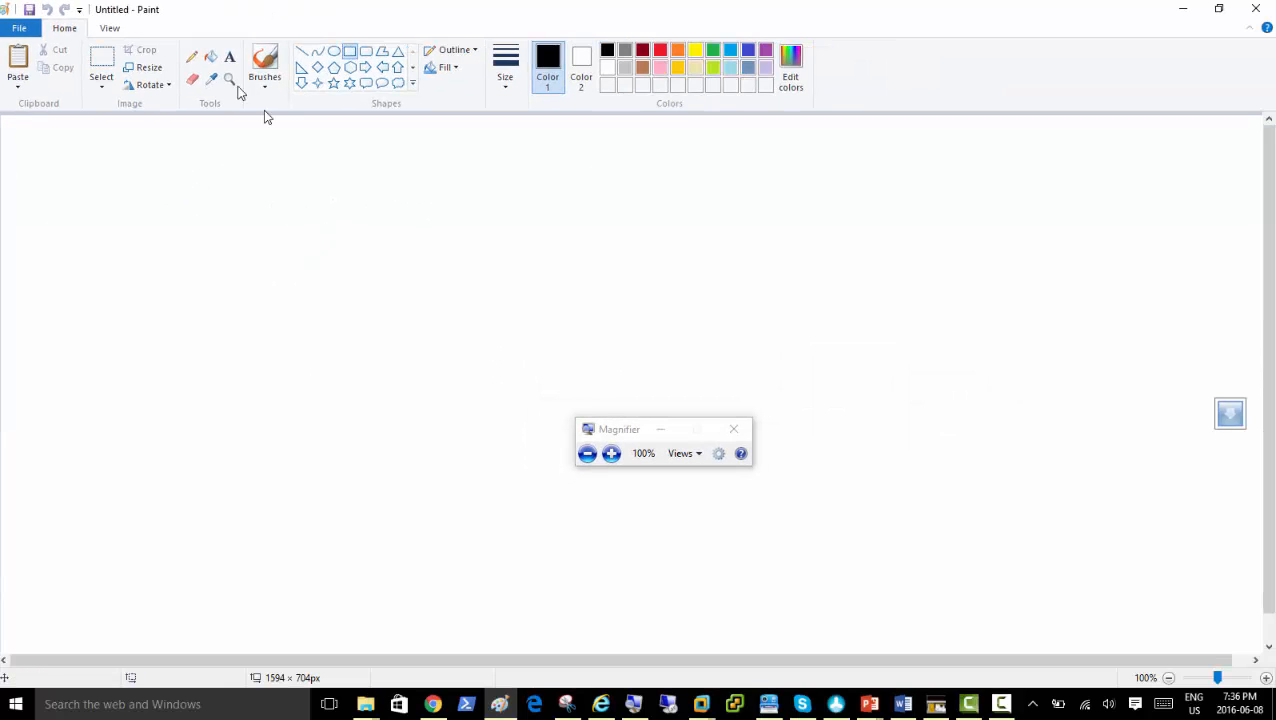
left_click_drag(214, 177, 331, 424)
left_click(462, 173)
left_click_drag(462, 173, 563, 423)
left_click(791, 172)
left_click_drag(791, 172, 901, 419)
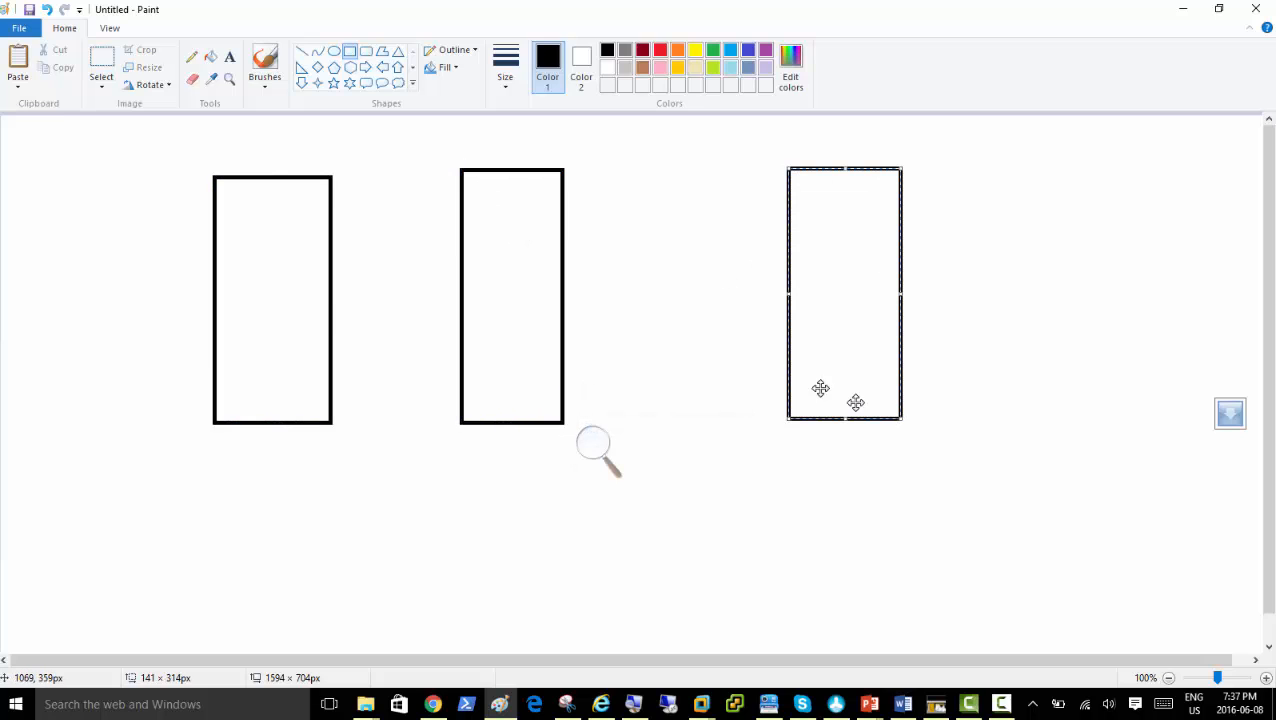
left_click(658, 236)
Label the boxes DC, Server02 and Win8, and add Document inside Win8
left_click(229, 57)
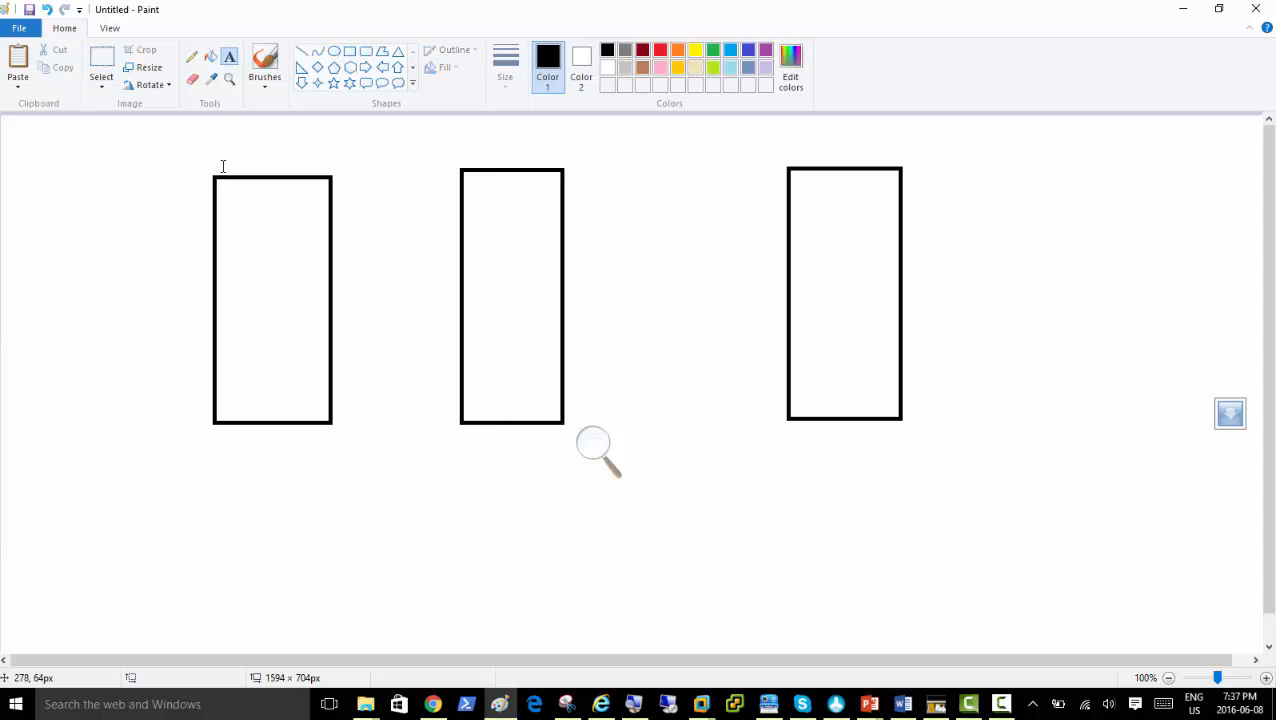
left_click(221, 150)
type("DC")
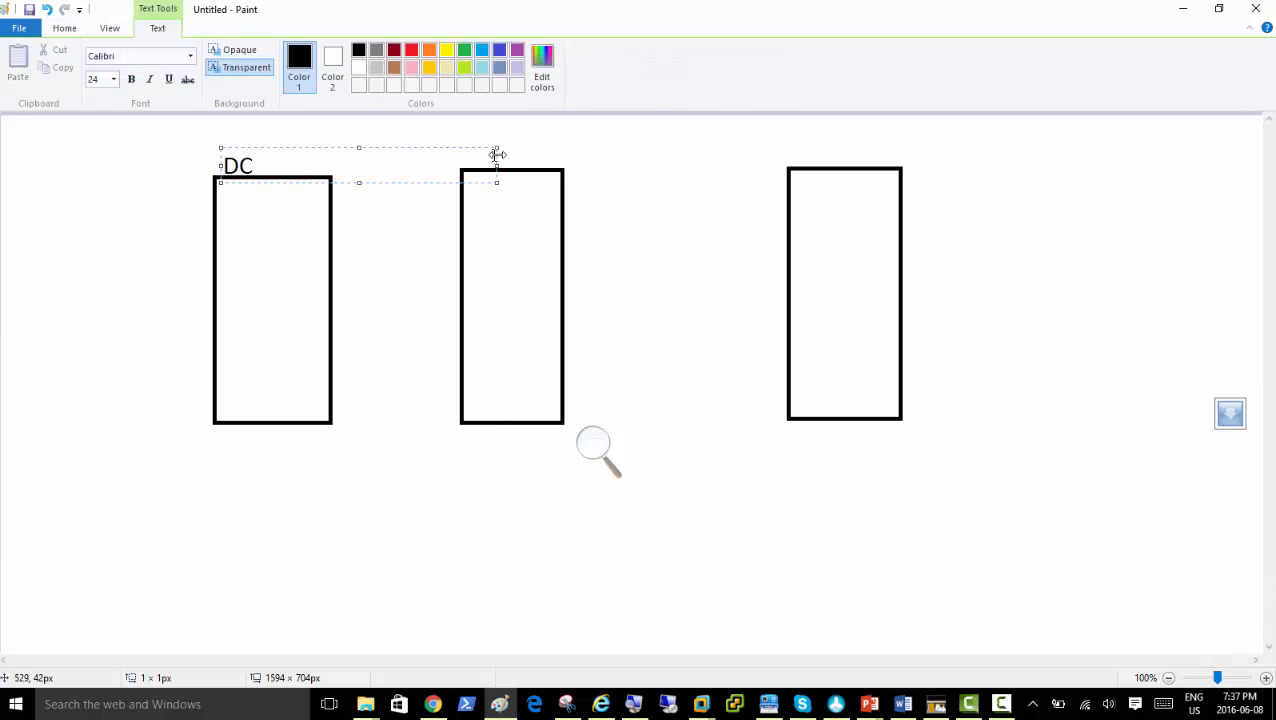
left_click(477, 157)
left_click(474, 140)
type("Server02")
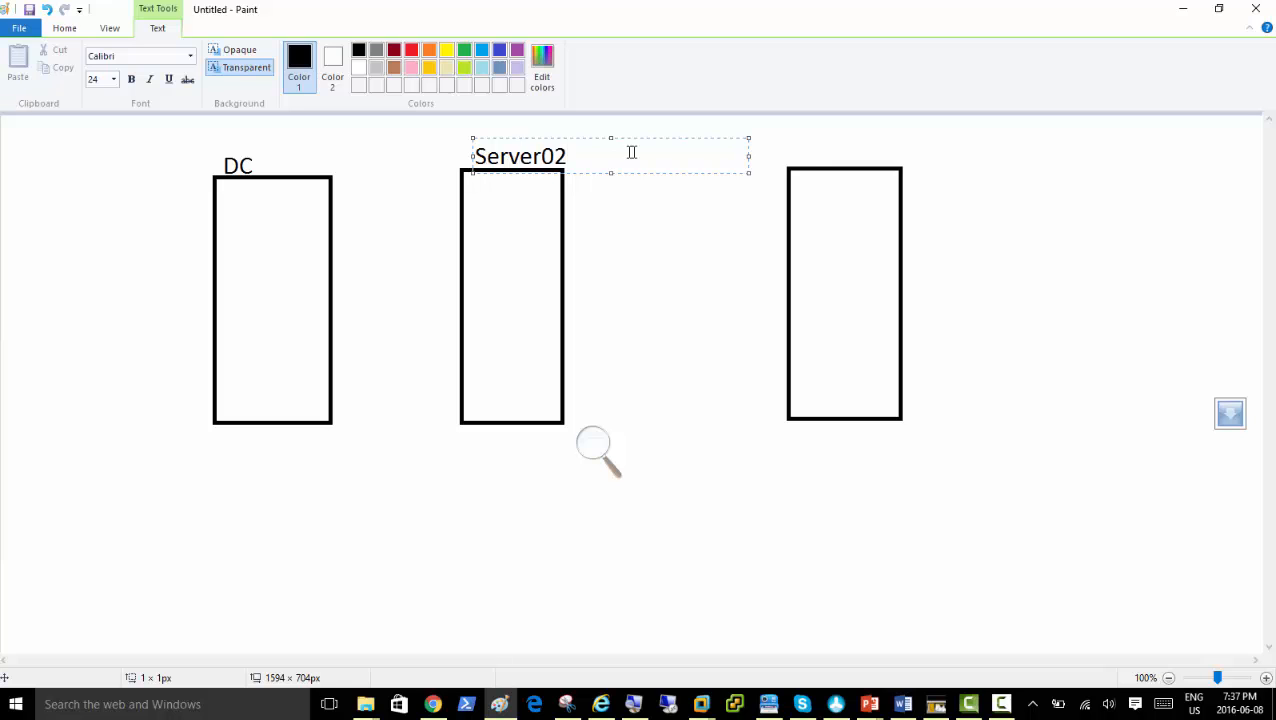
left_click(795, 161)
left_click(800, 138)
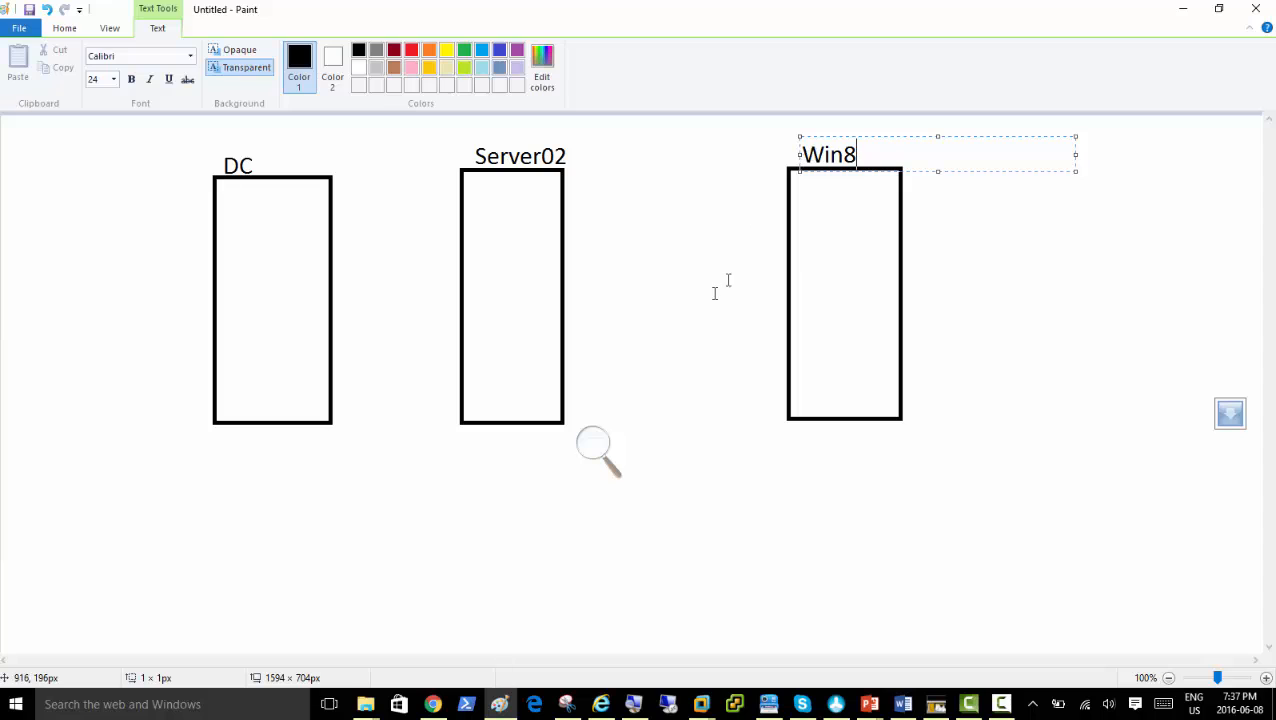
left_click(646, 280)
left_click(802, 220)
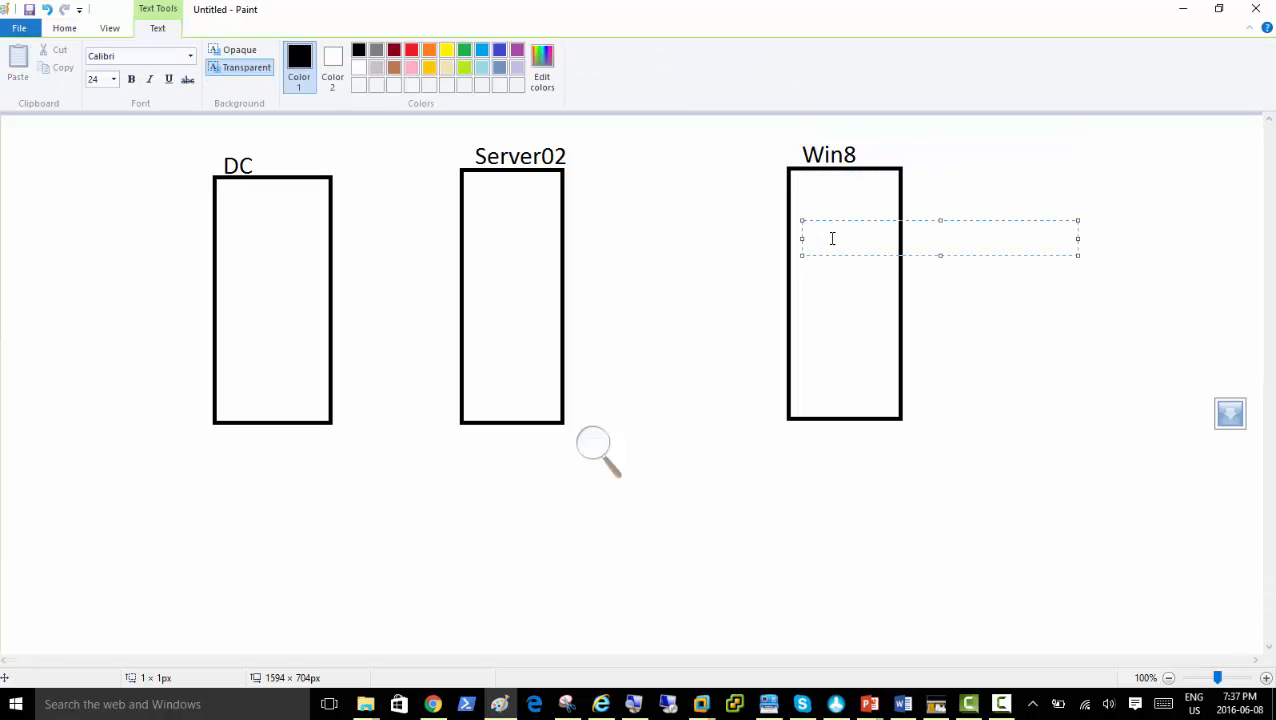
type("Document")
left_click(882, 289)
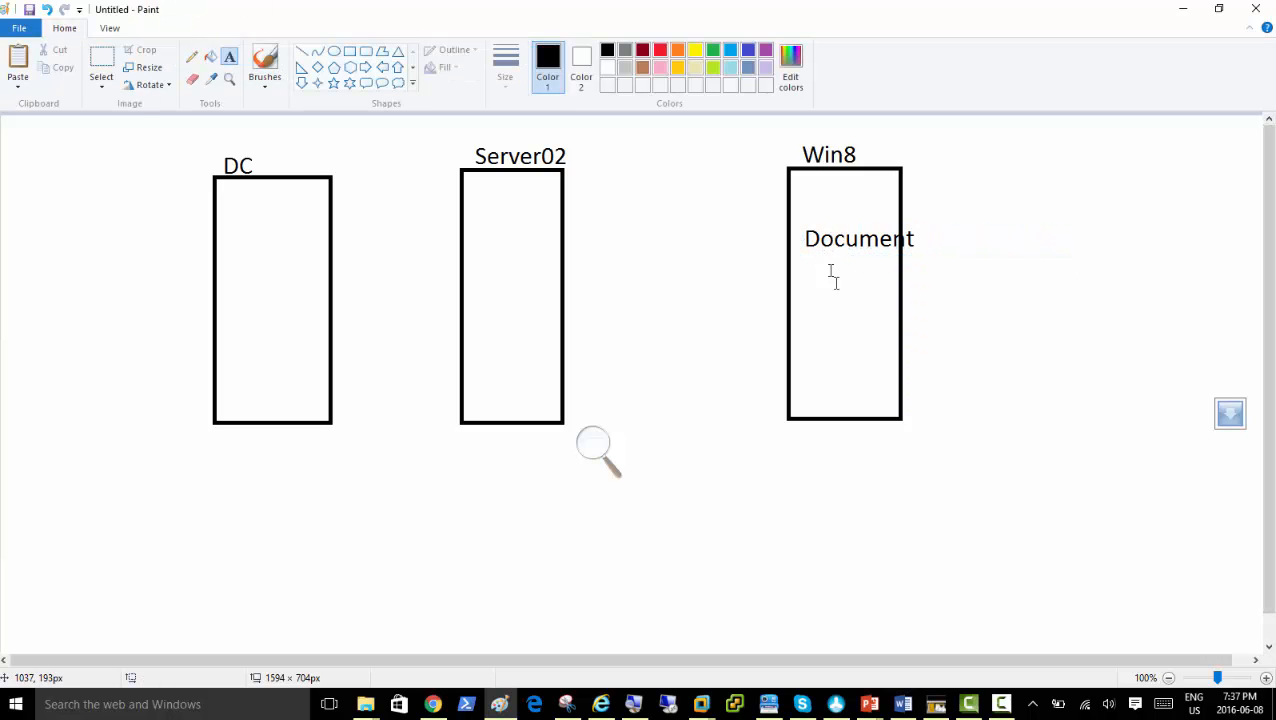
left_click(808, 391)
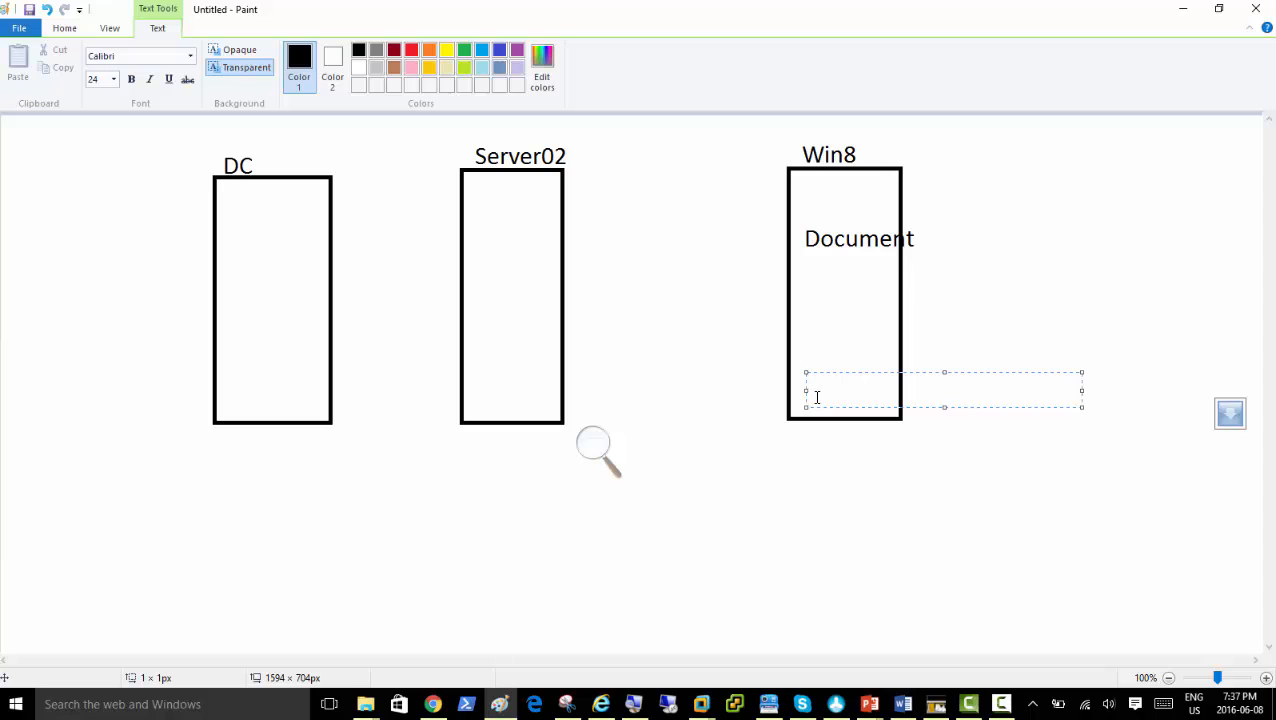
left_click(648, 248)
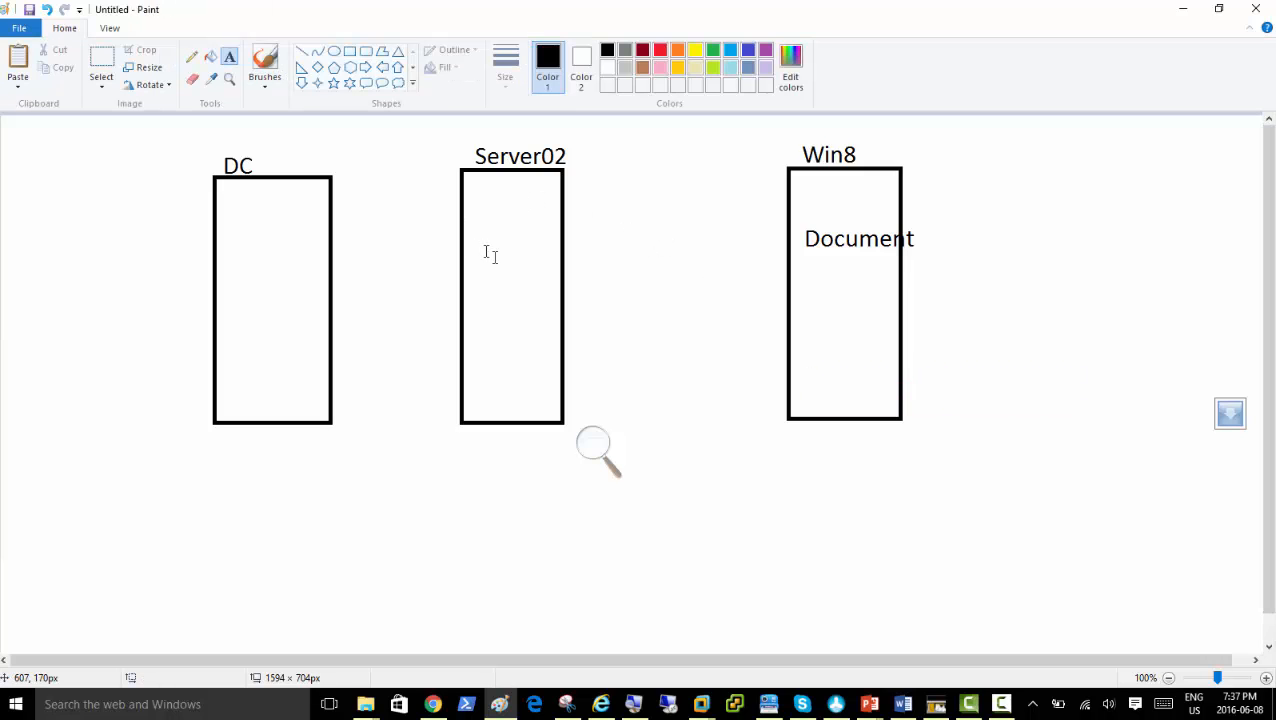
Draw a Pencil line from Document to Server02 and label it \\SharedFolder
left_click(191, 57)
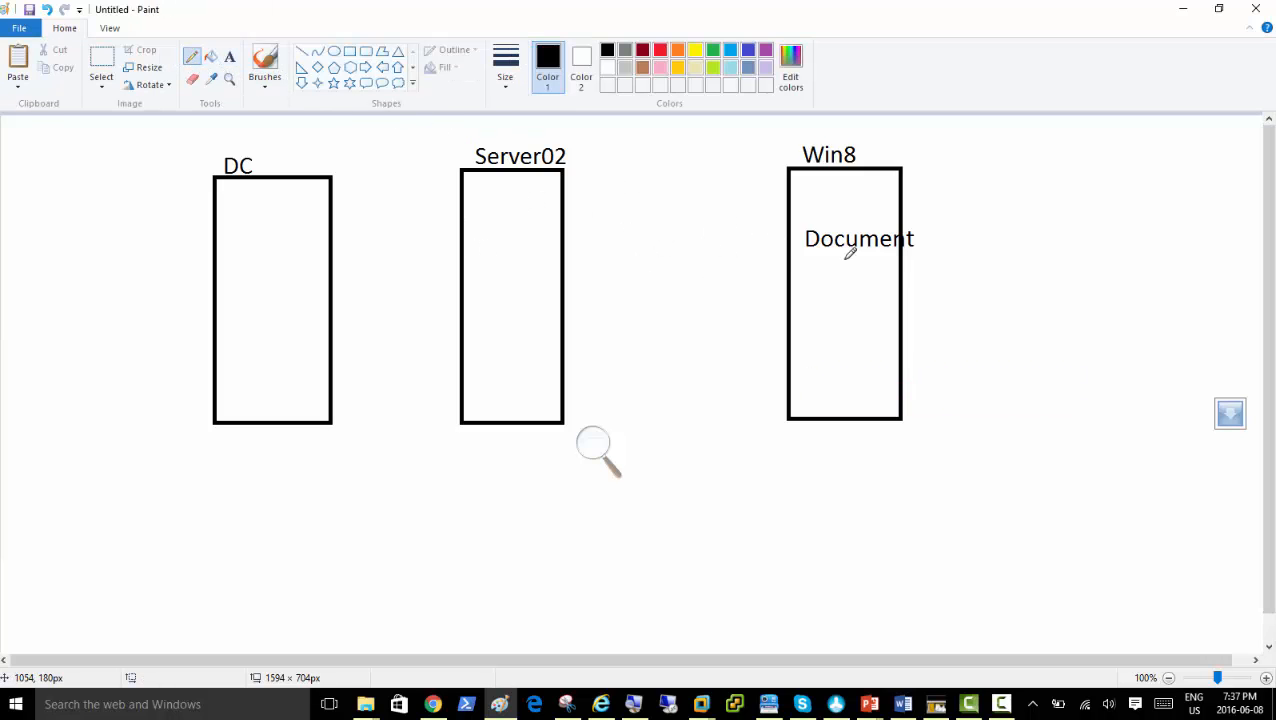
mouse_move(806, 248)
left_mouse_down()
mouse_move(613, 245)
mouse_move(541, 222)
left_mouse_up()
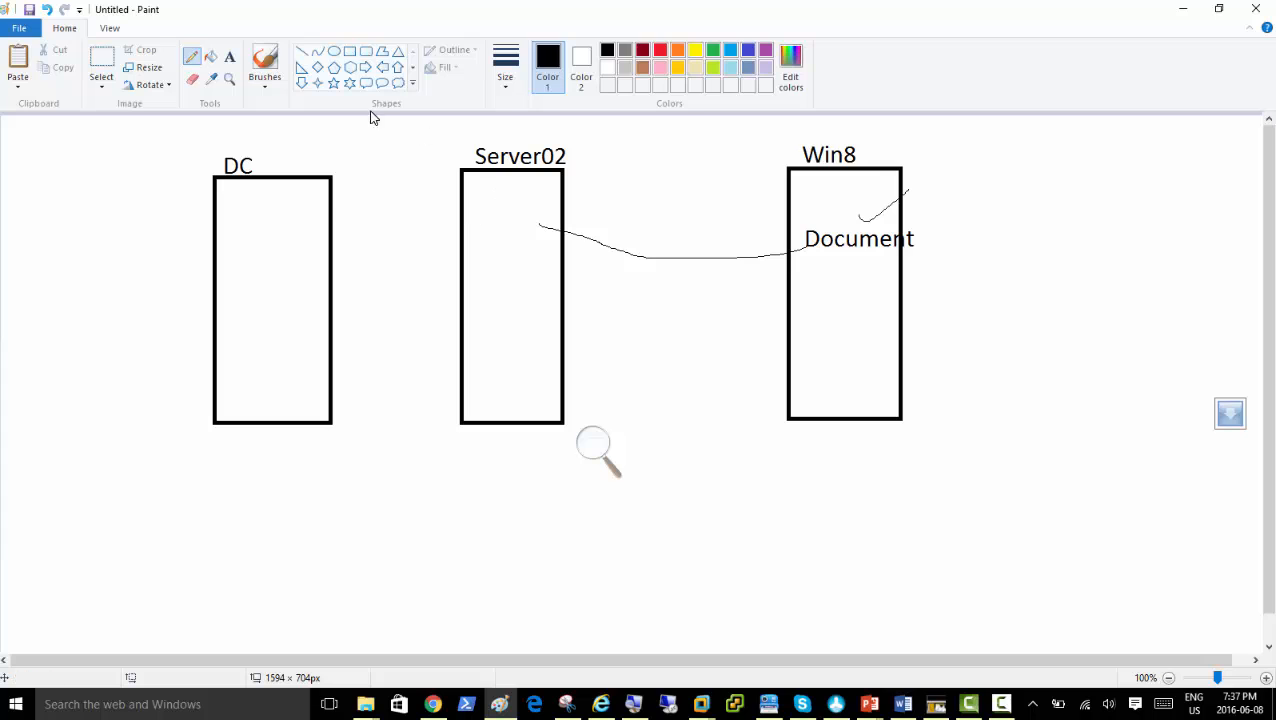
left_click(229, 57)
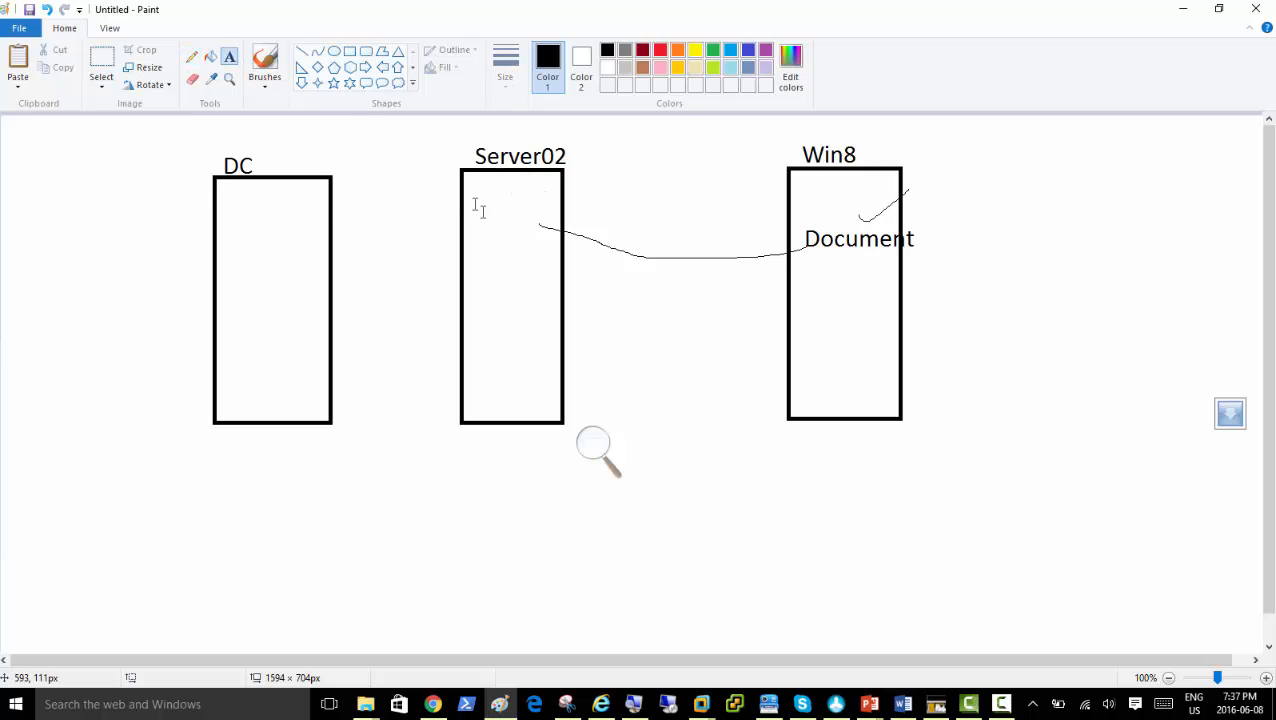
left_click(473, 215)
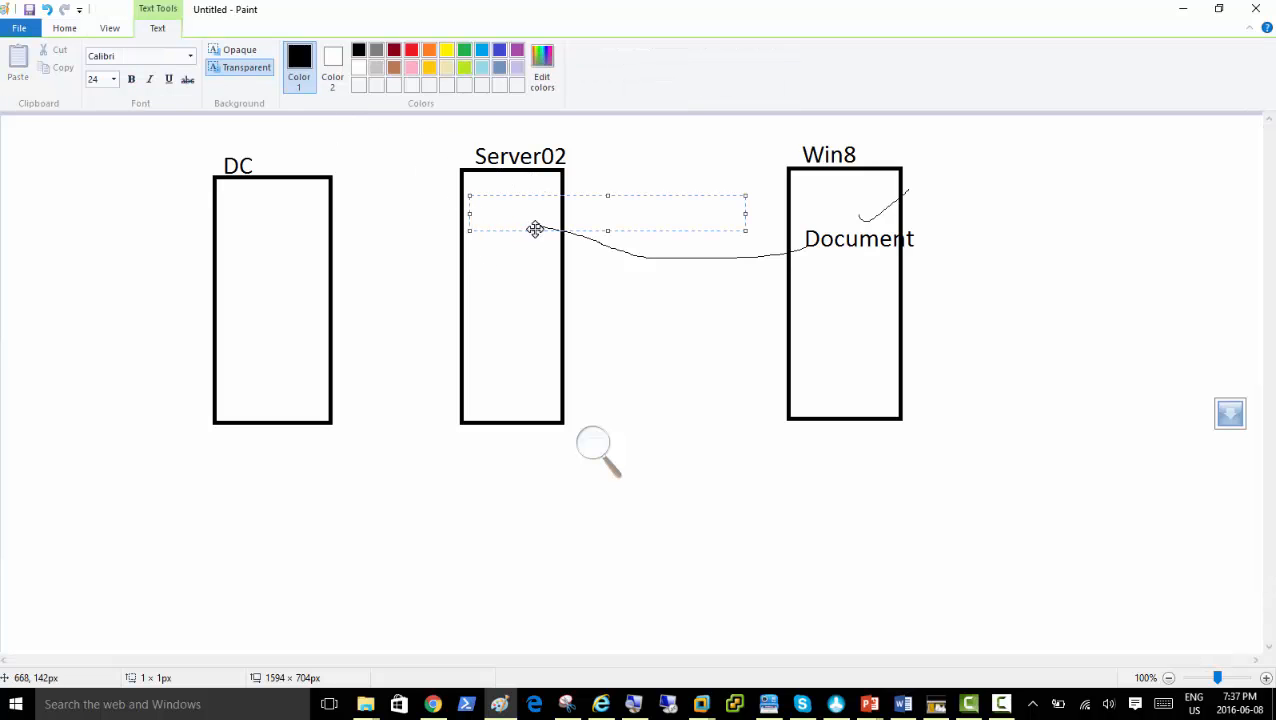
type("\\\\Share")
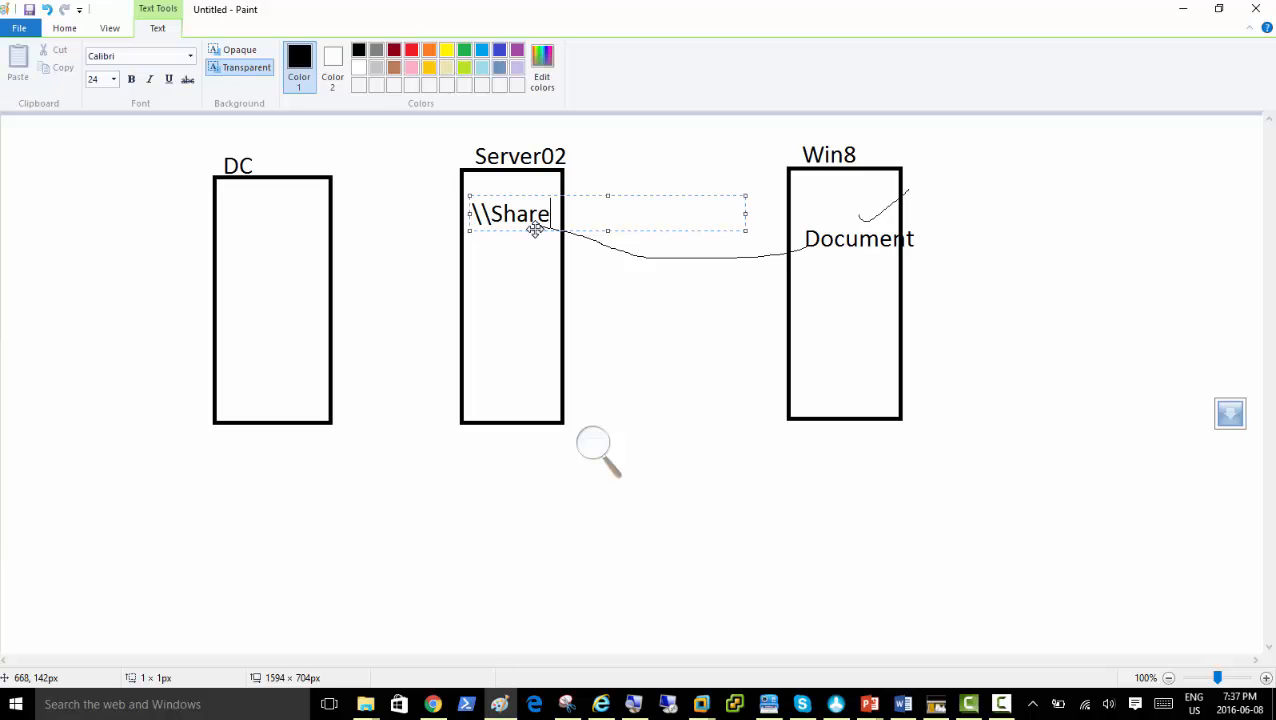
type("dFolder")
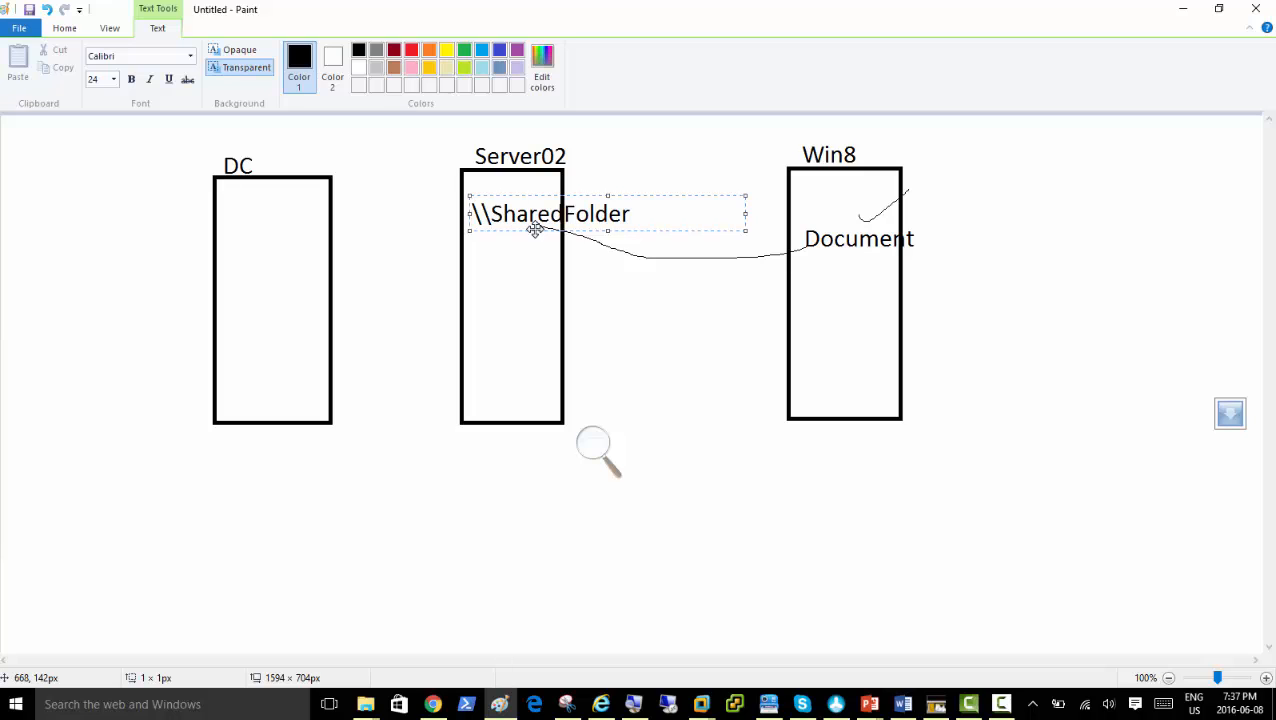
left_click(528, 272)
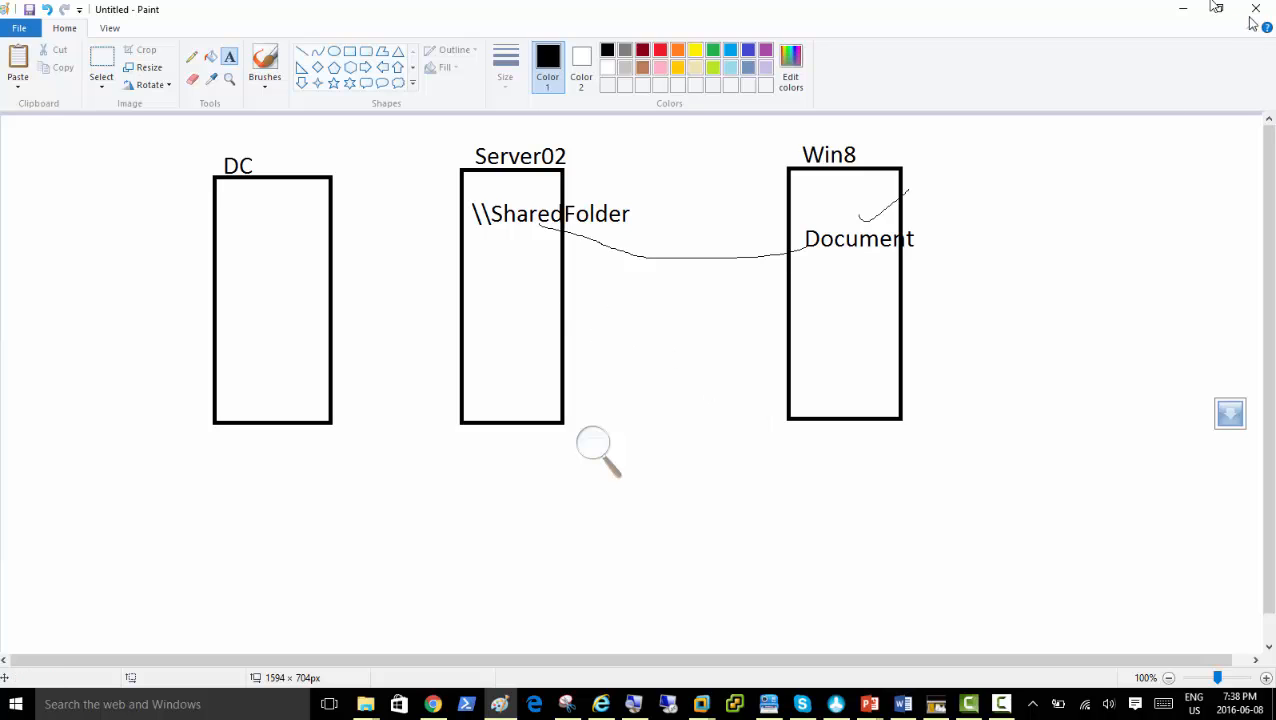
Minimize Paint and open Local Disk (C:) in File Explorer
left_click(1184, 10)
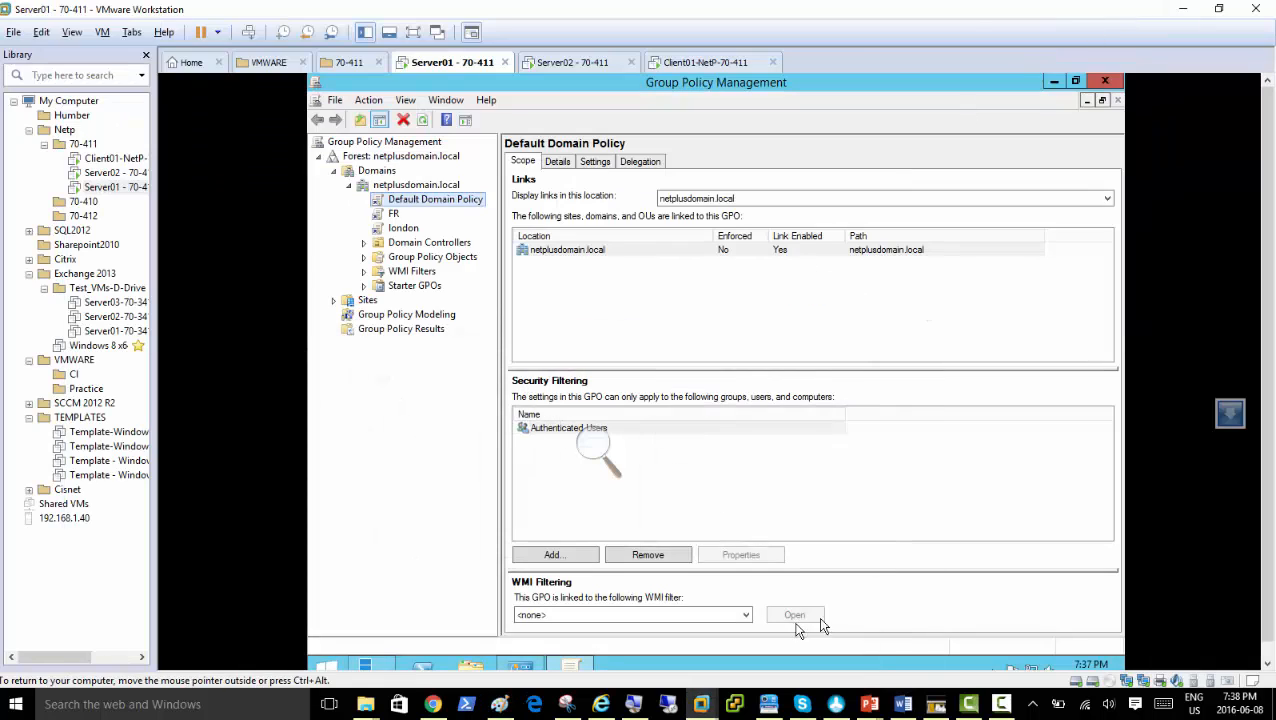
left_click(590, 447)
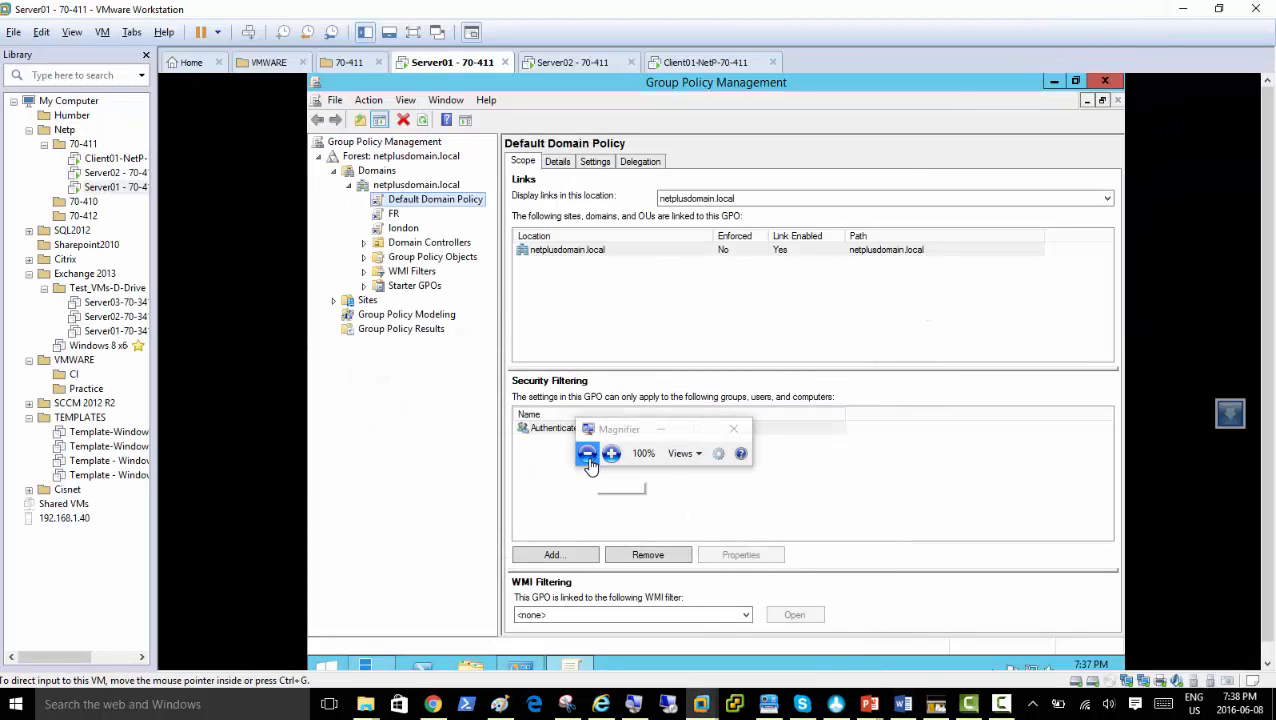
left_click(664, 436)
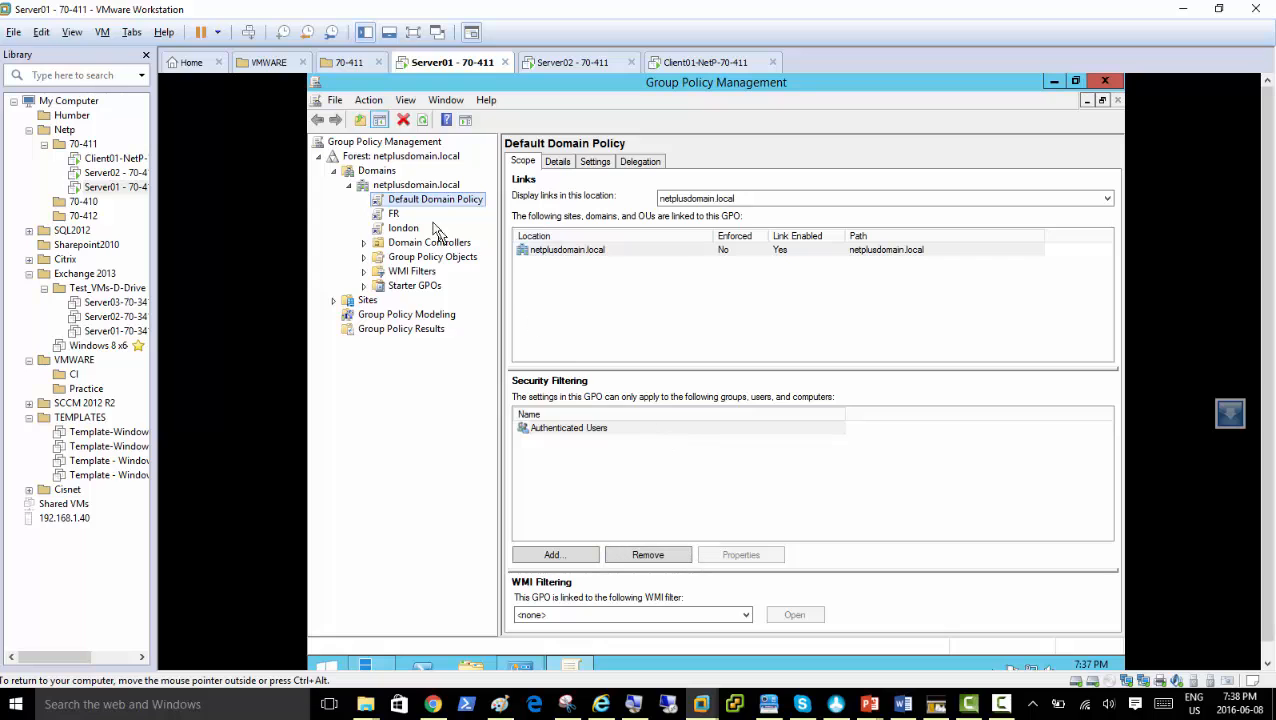
left_click(471, 667)
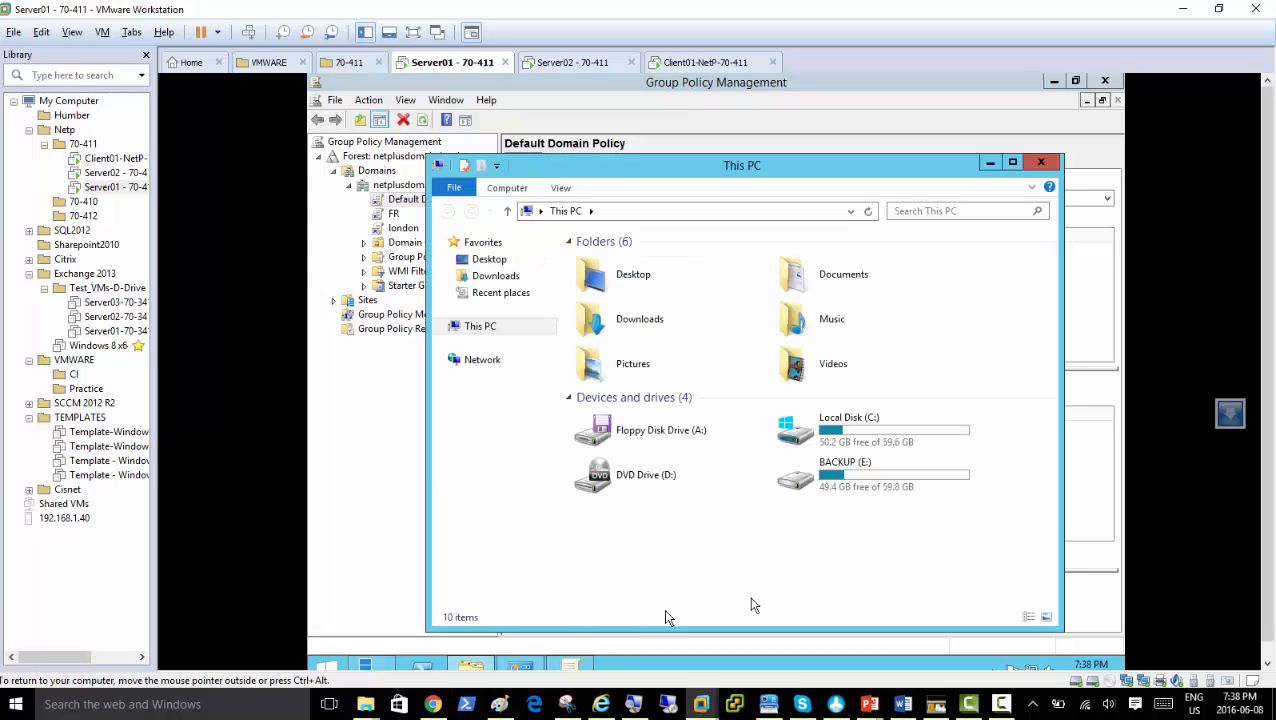
double_click(845, 440)
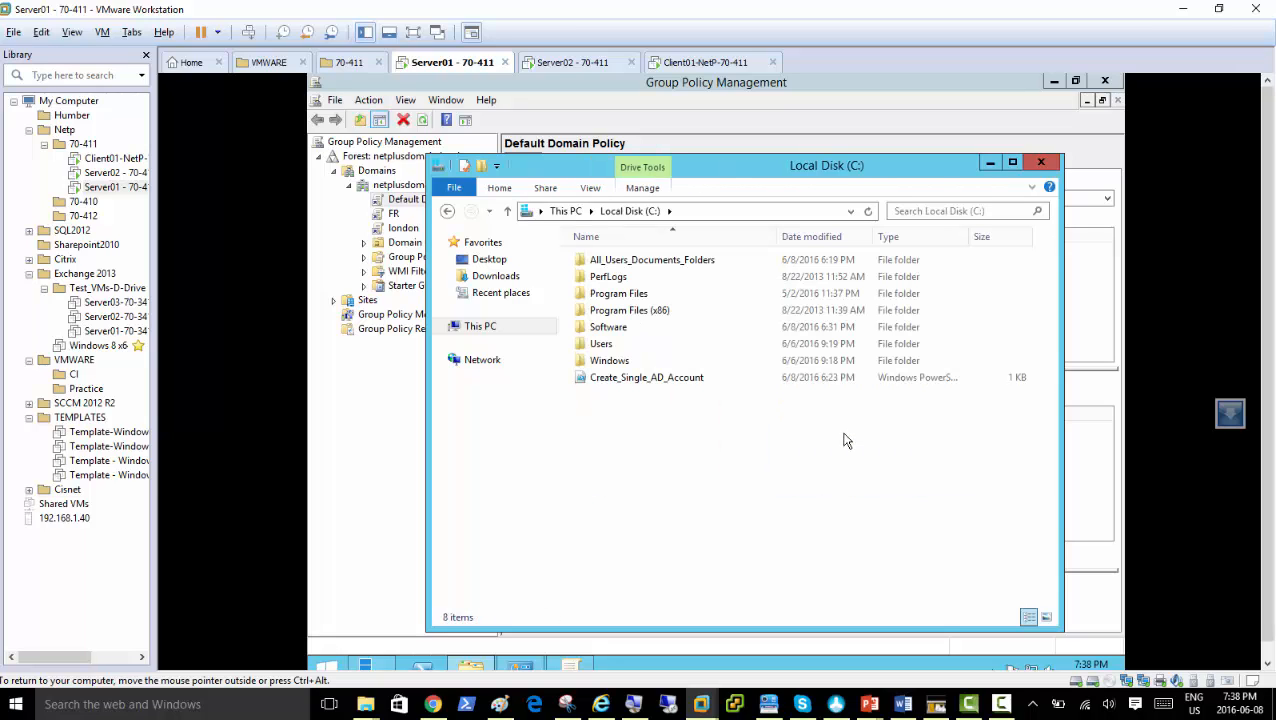
Create a new folder on the C: drive named Redirected_Docs
right_click(610, 399)
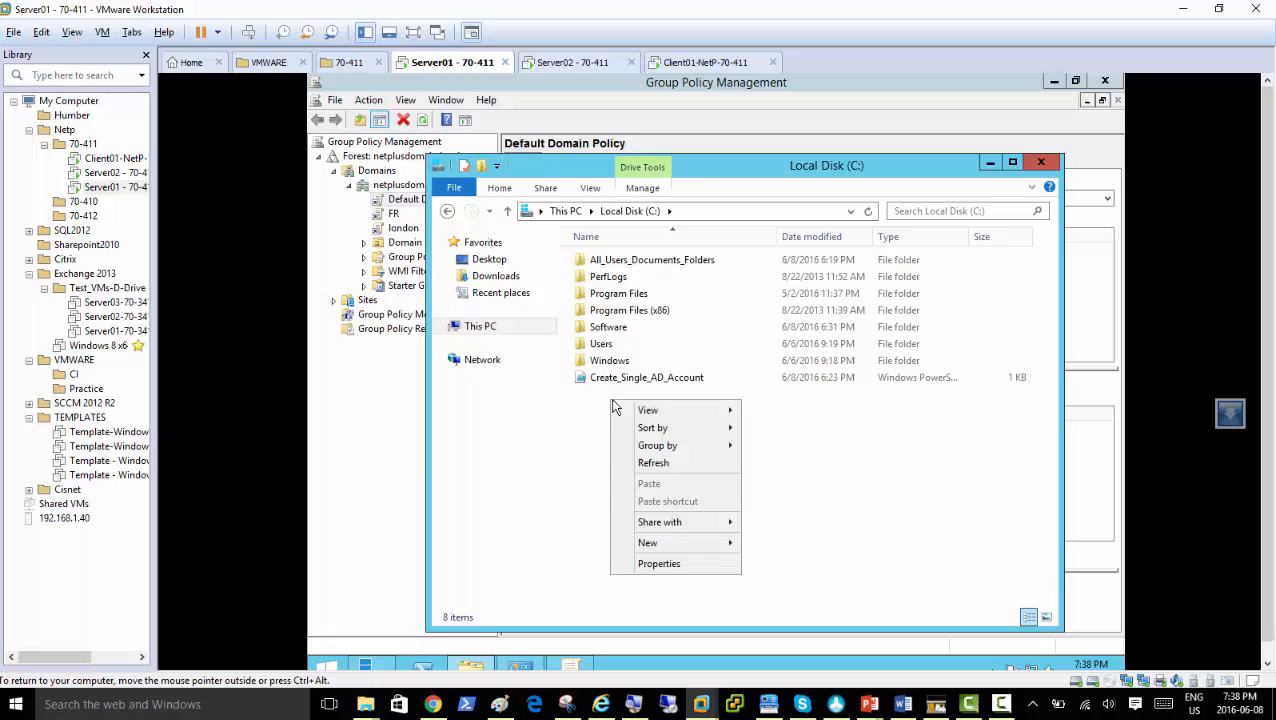
mouse_move(705, 549)
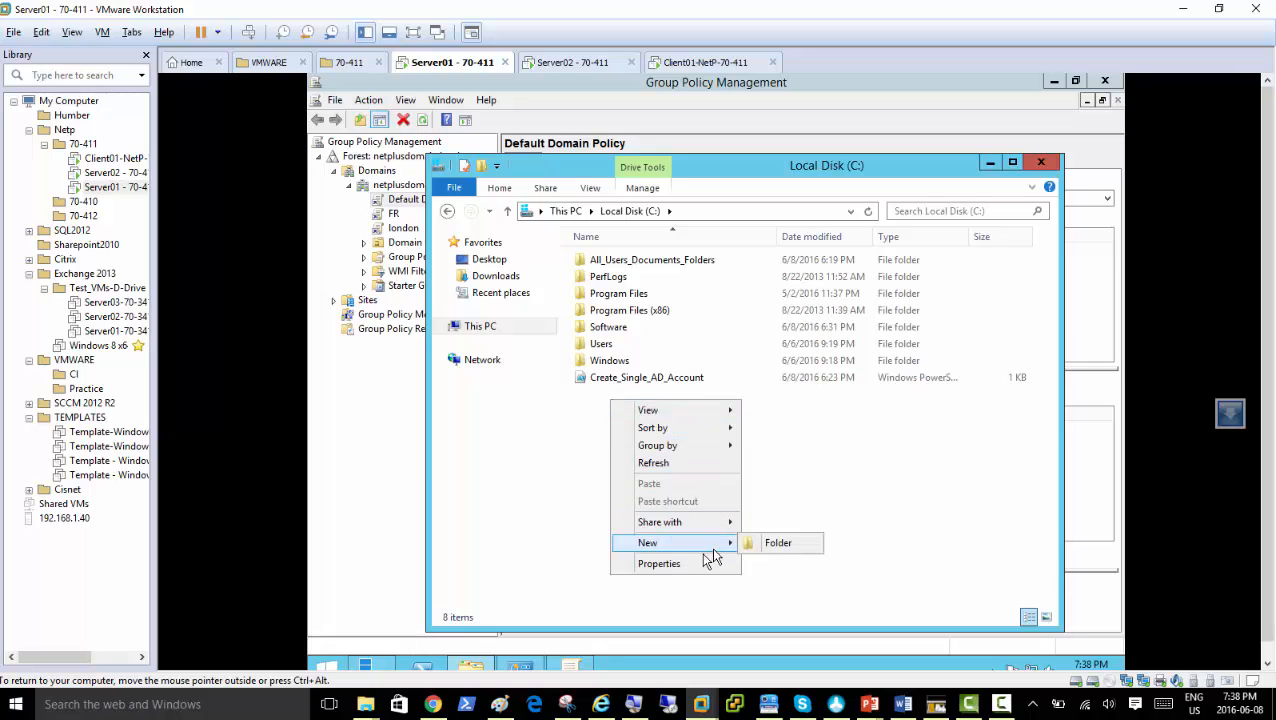
left_click(636, 706)
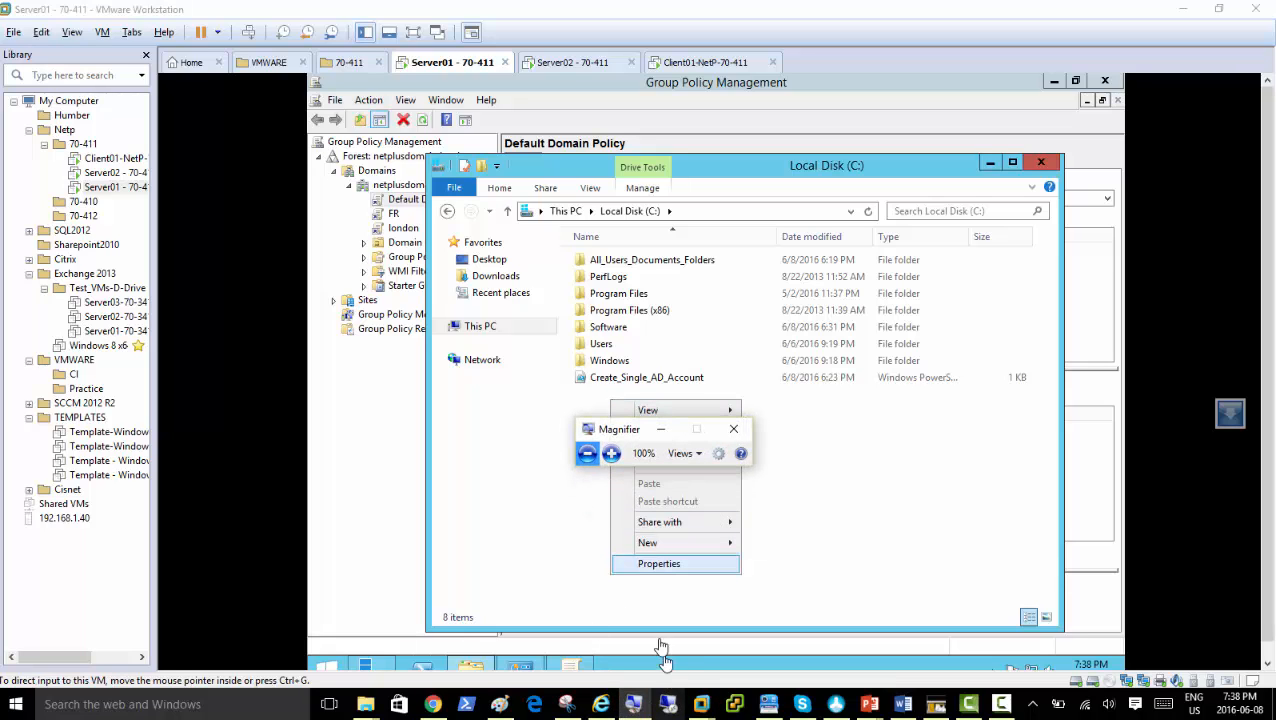
left_click(611, 453)
left_click(711, 404)
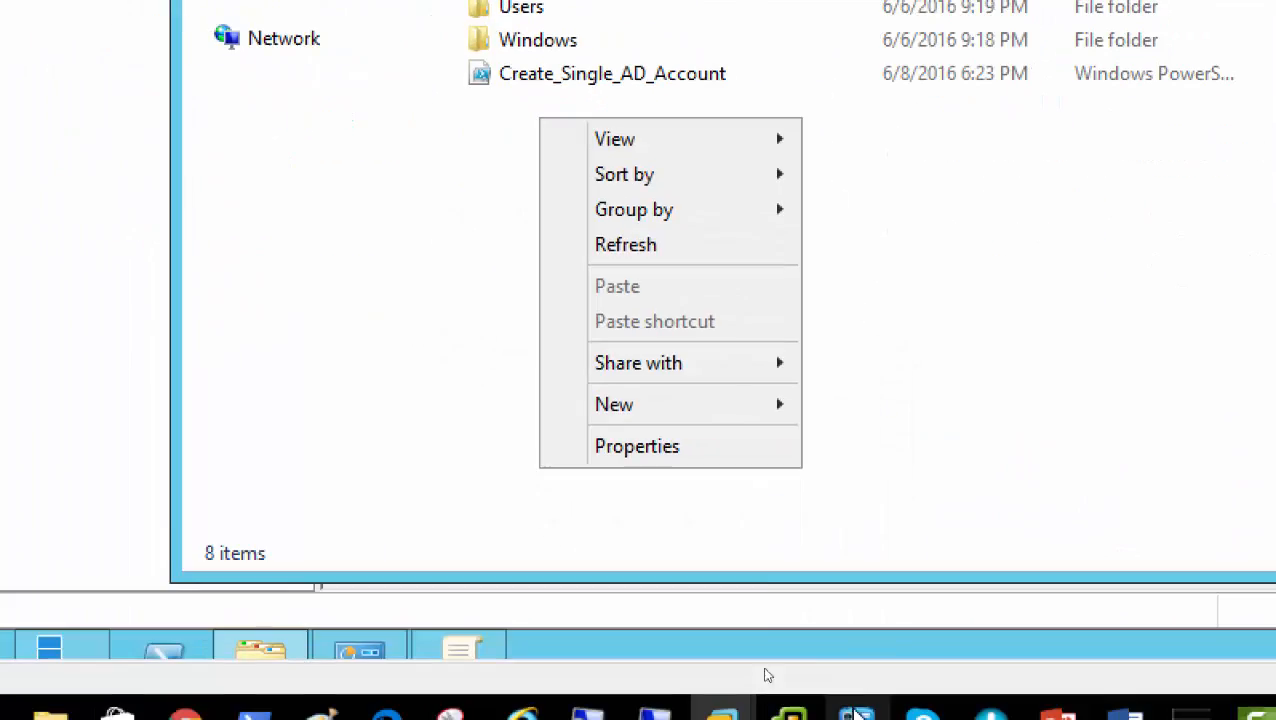
left_click(968, 271)
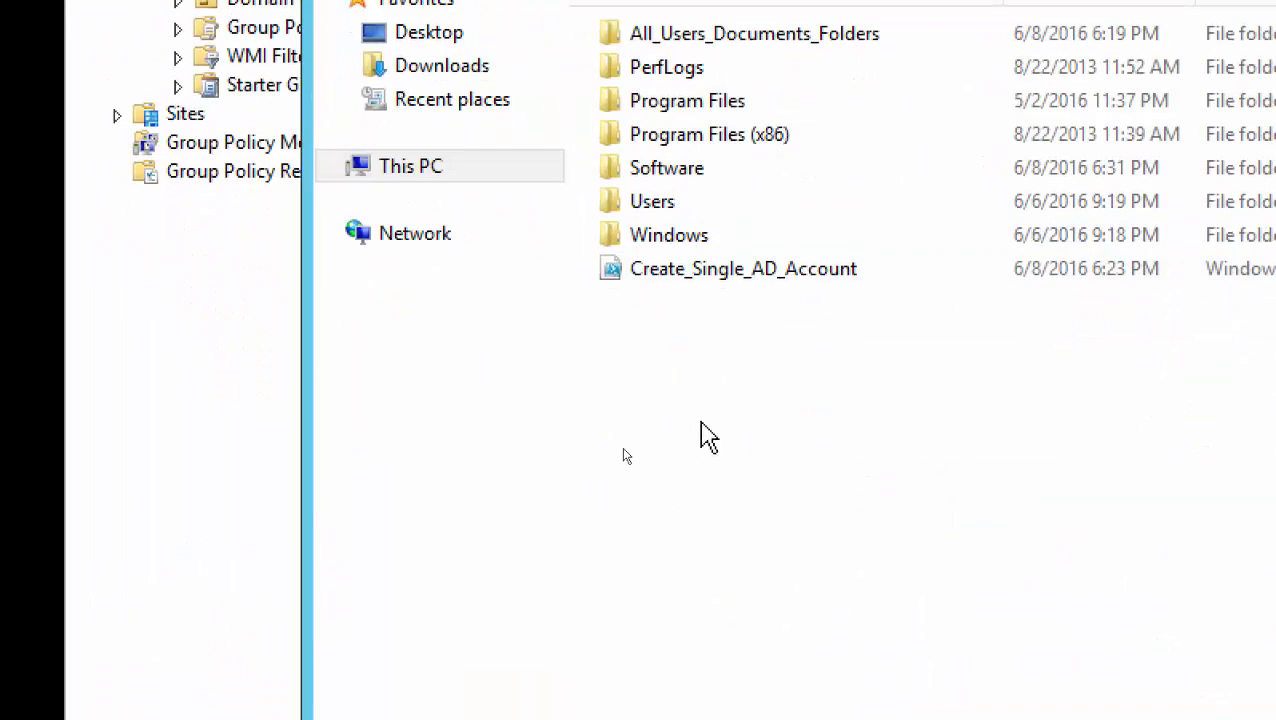
right_click(700, 428)
mouse_move(866, 590)
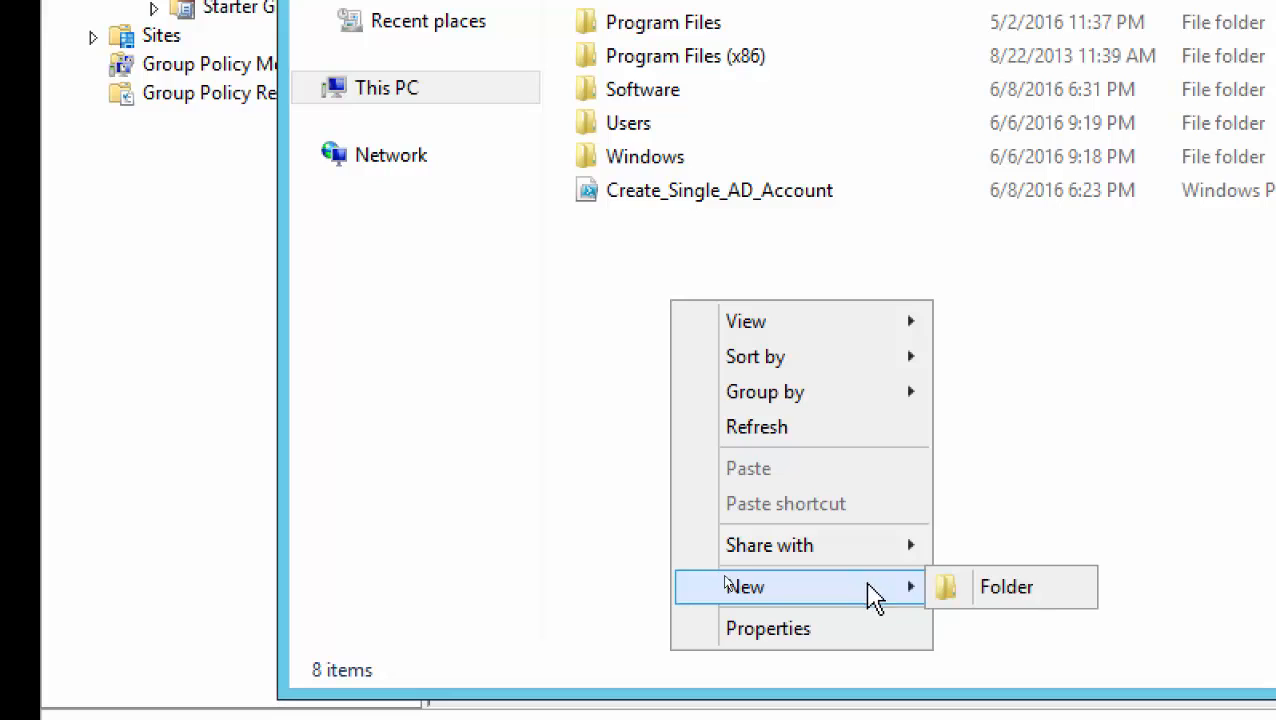
left_click(1040, 594)
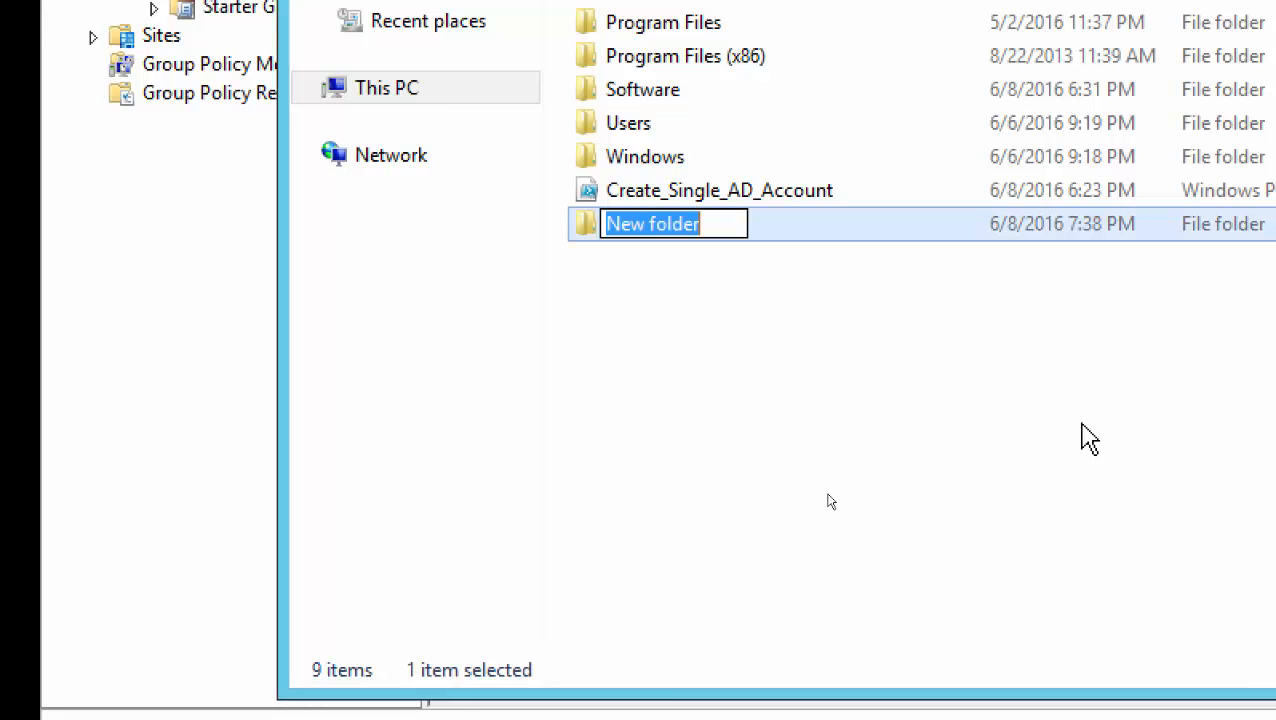
type("Redirected")
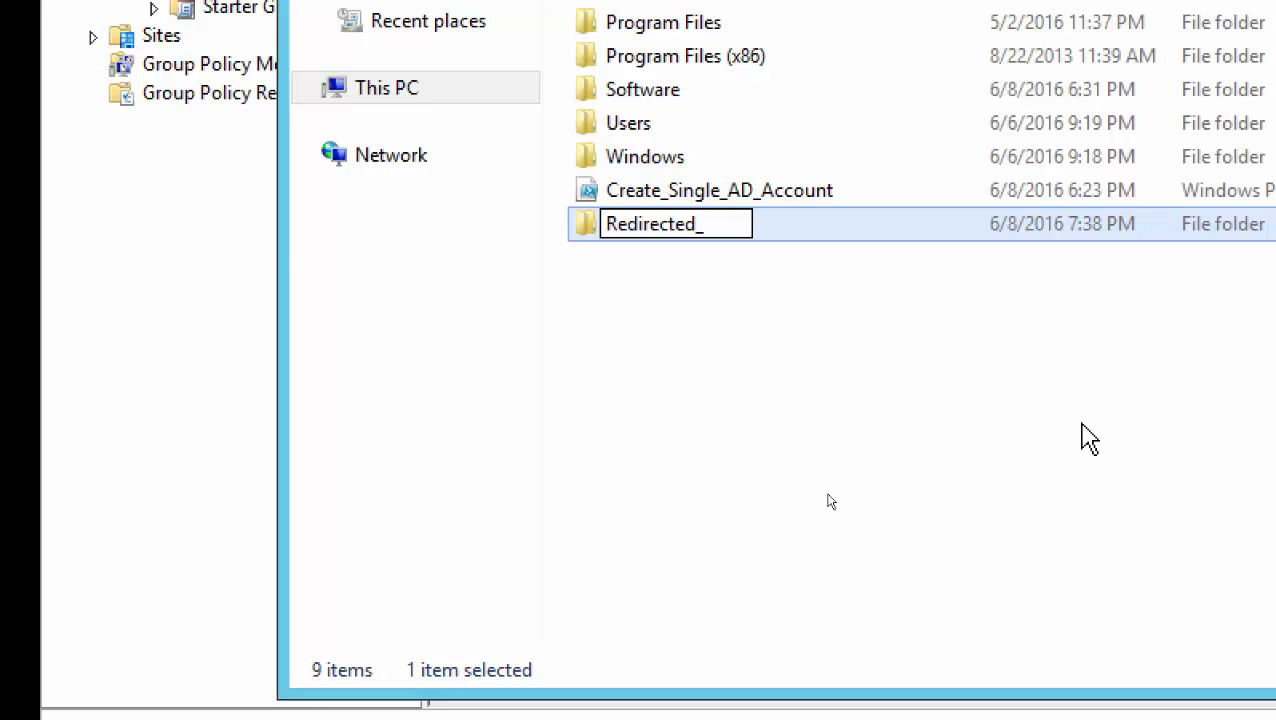
type("_Docs")
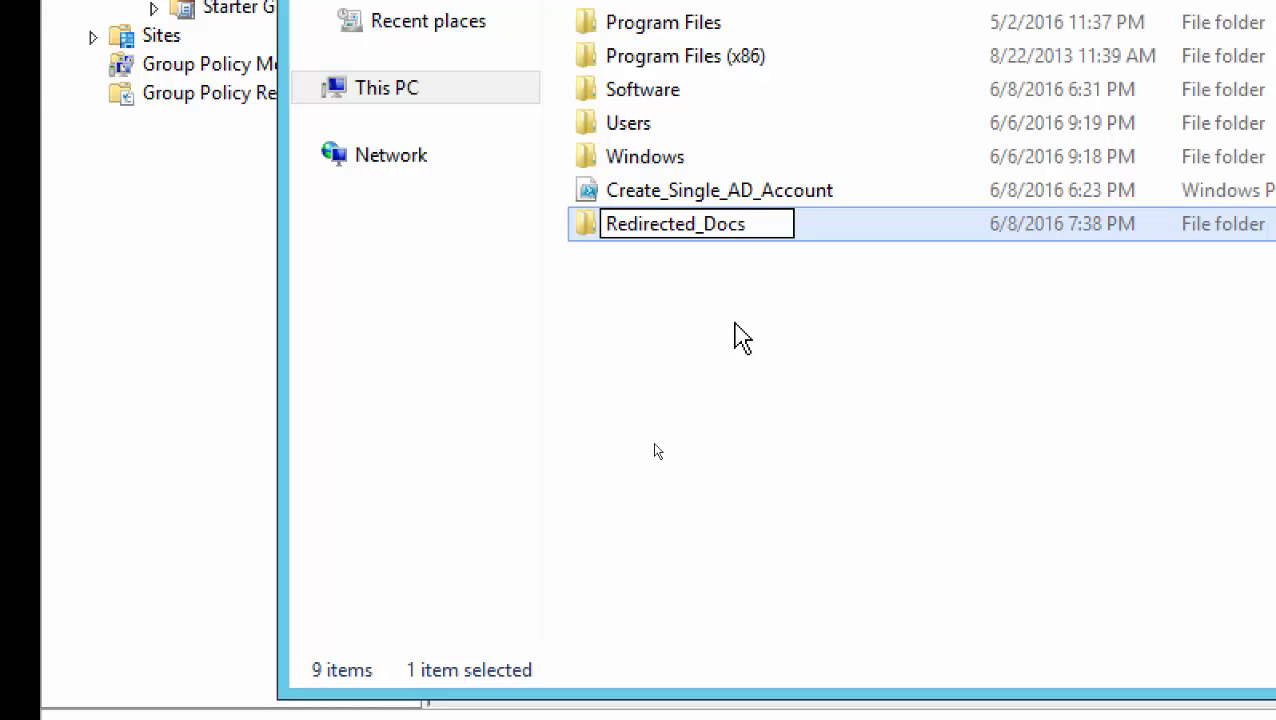
left_click(741, 341)
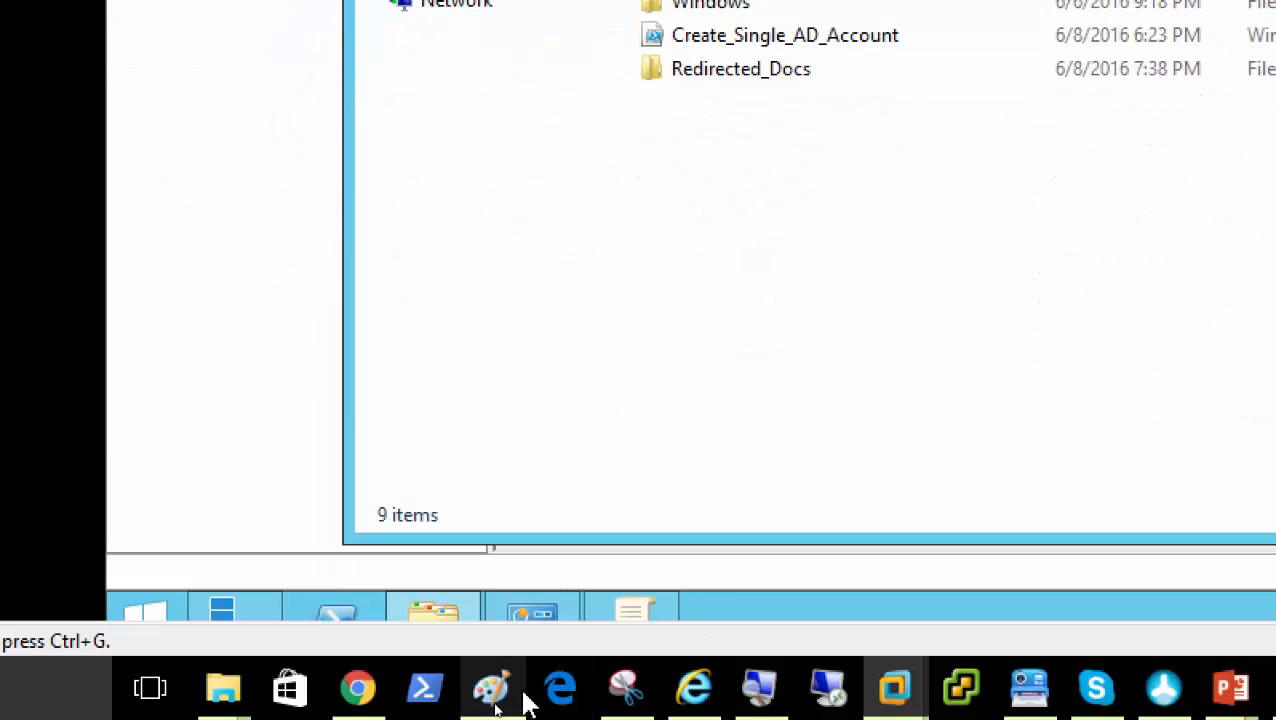
Erase the \\SharedFolder label from the Server02 box in the Paint diagram
left_click(490, 695)
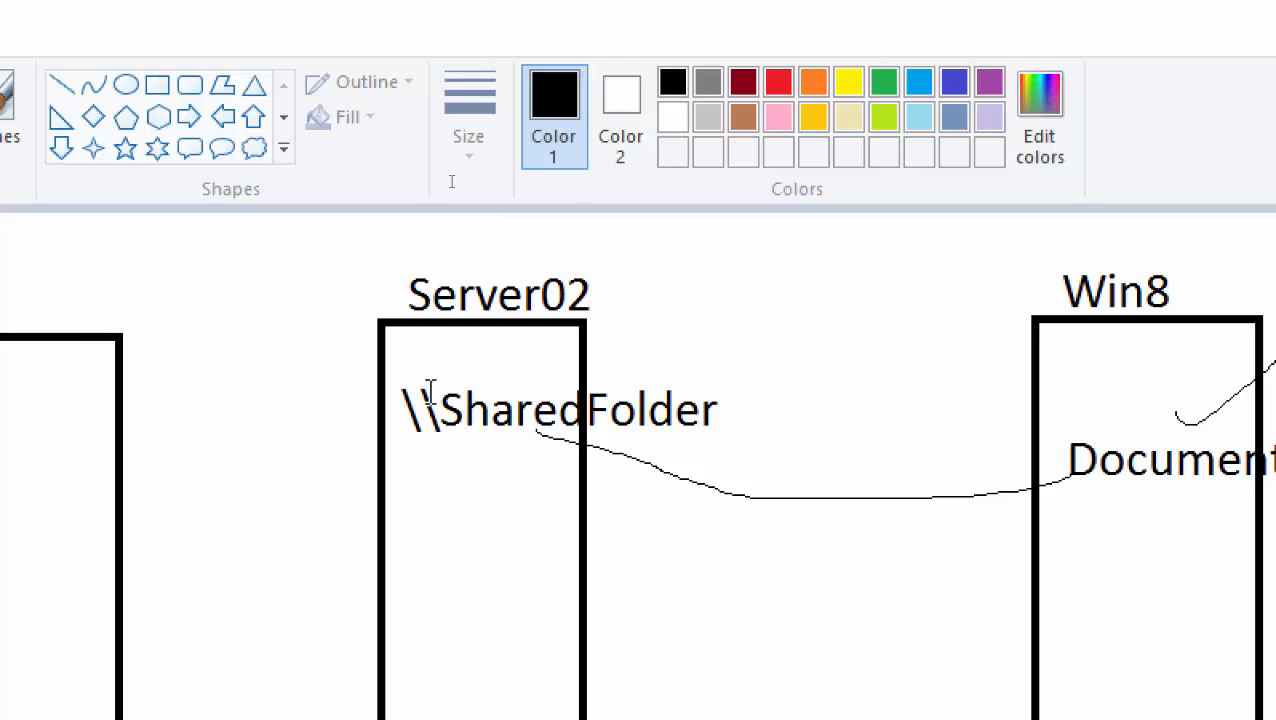
left_click(288, 157)
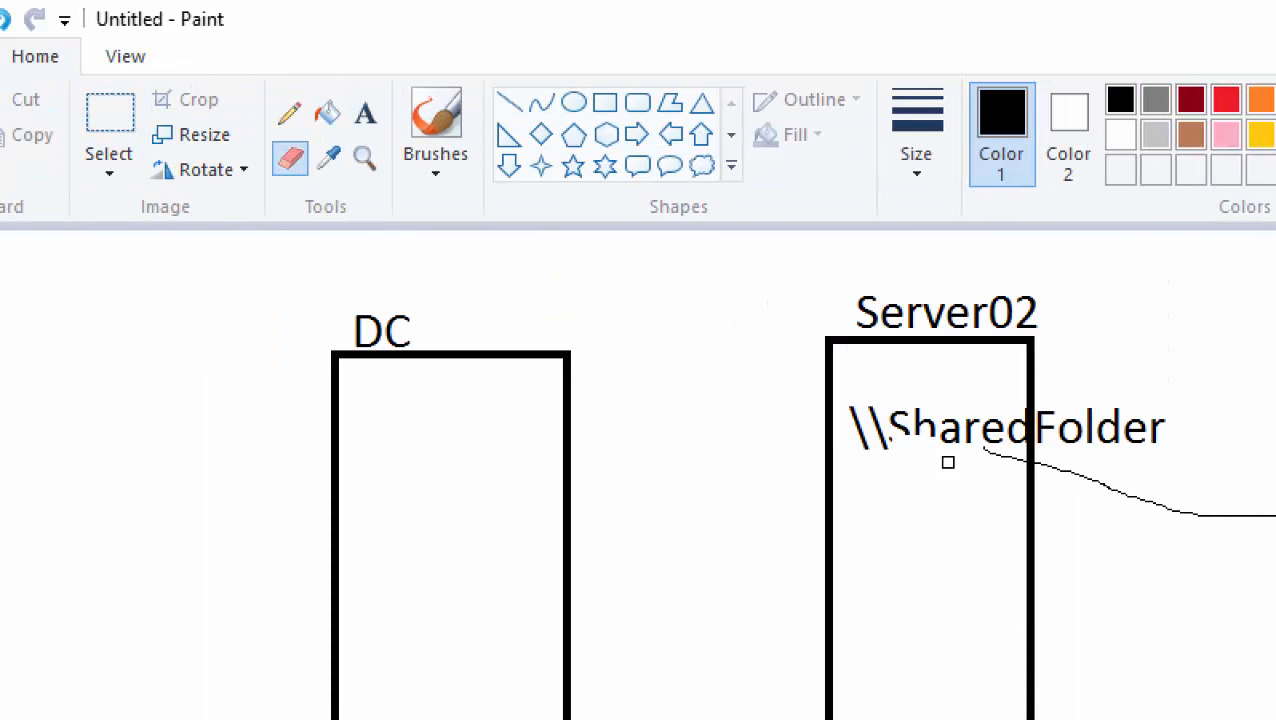
mouse_move(948, 462)
left_mouse_down()
mouse_move(937, 418)
mouse_move(897, 421)
mouse_move(971, 436)
mouse_move(1130, 425)
mouse_move(1090, 403)
mouse_move(1014, 436)
mouse_move(1048, 431)
left_mouse_up()
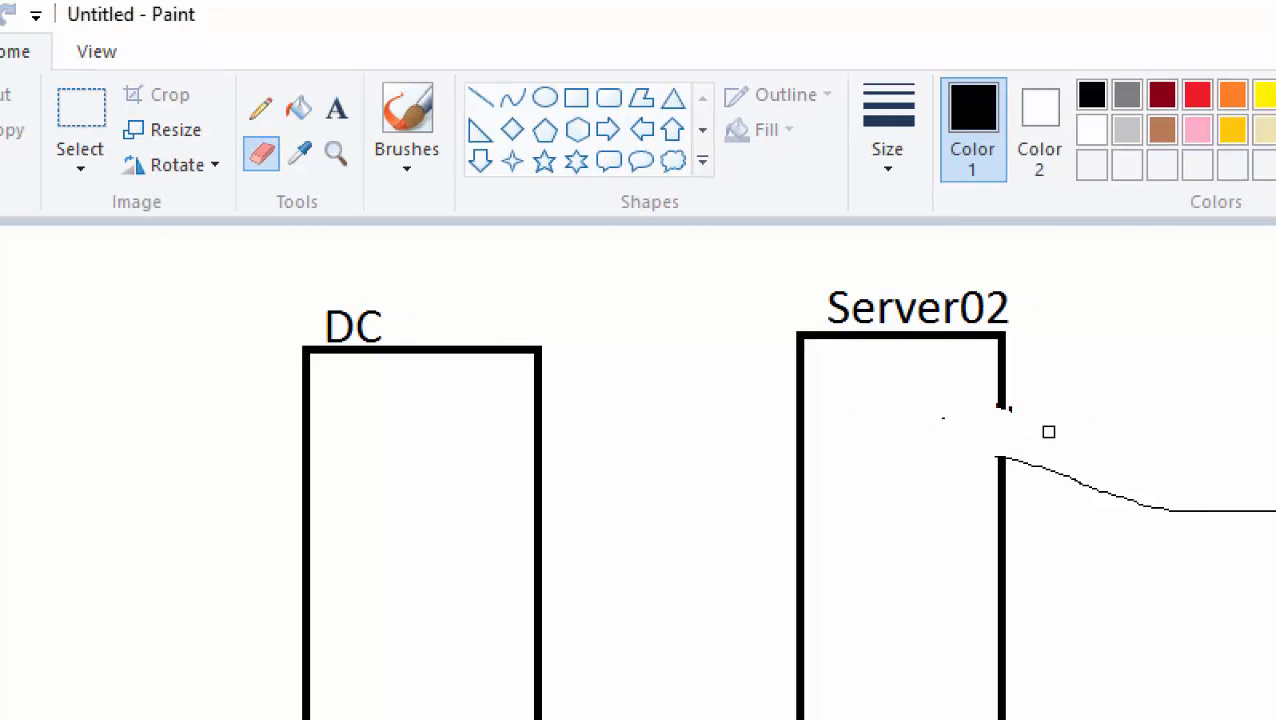
Add a \\RedirectedDocs text label inside the DC box
left_click(336, 108)
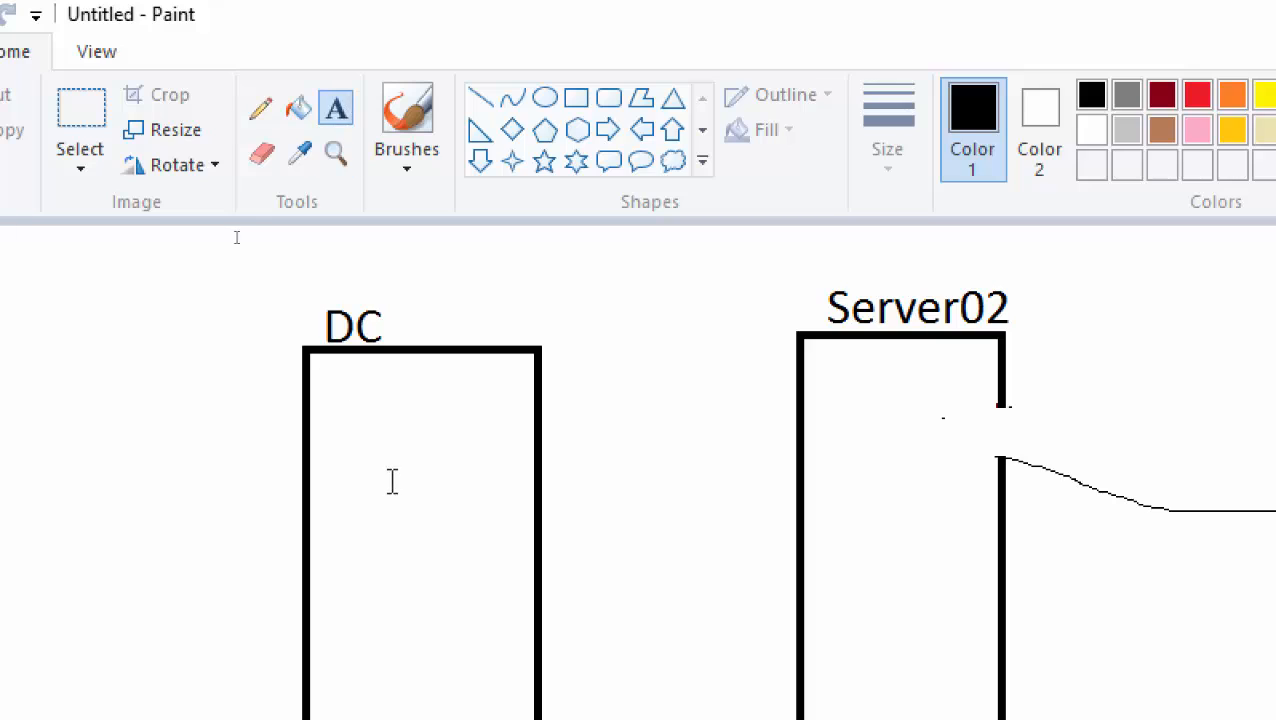
left_click(326, 456)
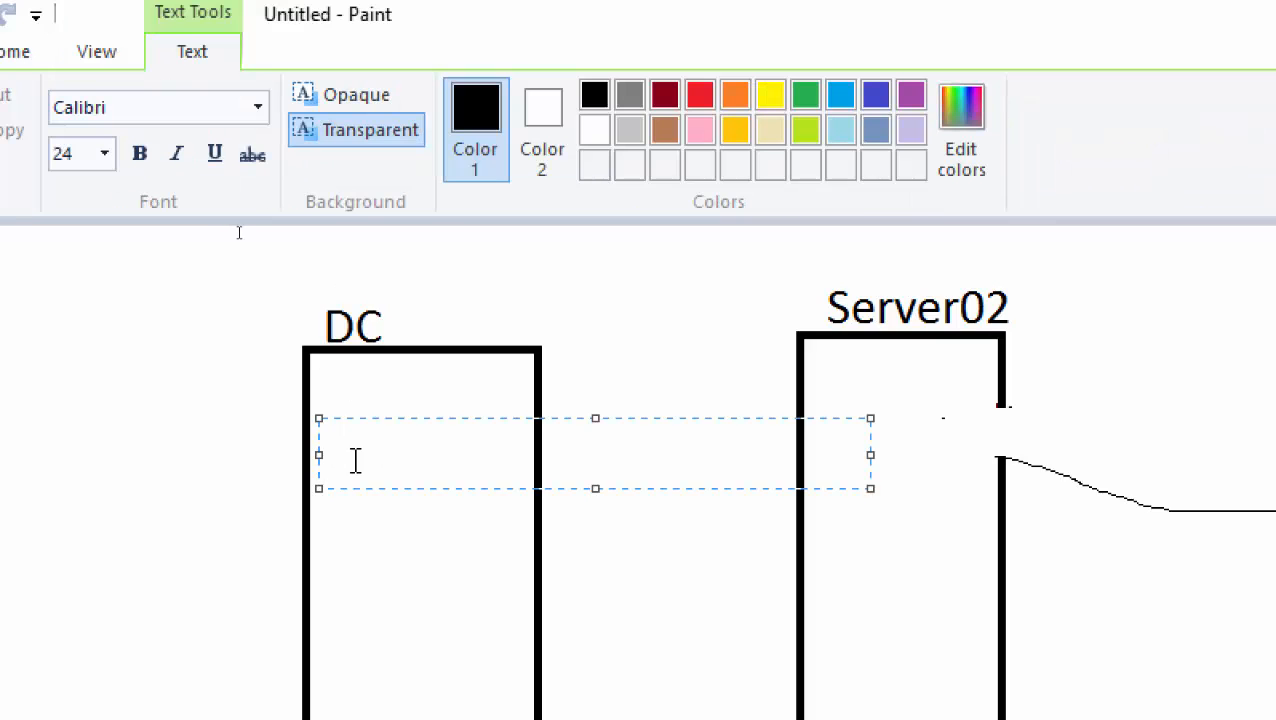
type("\\\\Restric")
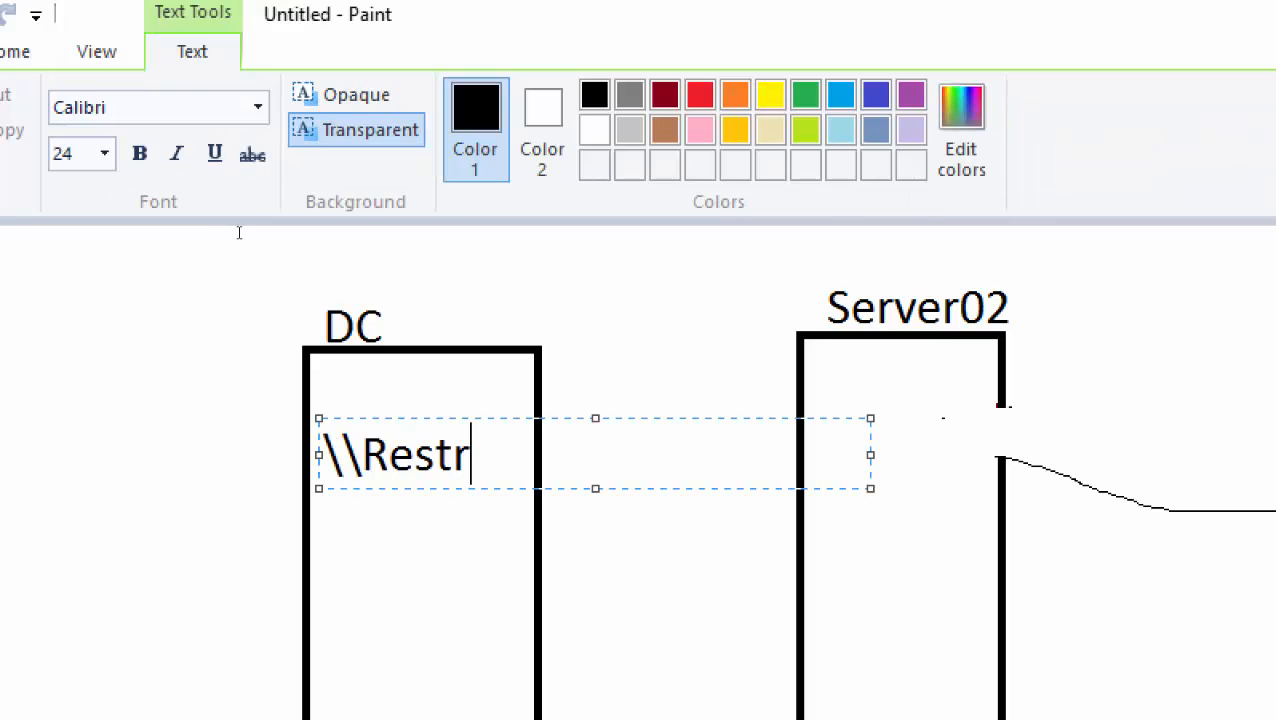
key("BackSpace")
key("BackSpace")
key("BackSpace")
key("BackSpace")
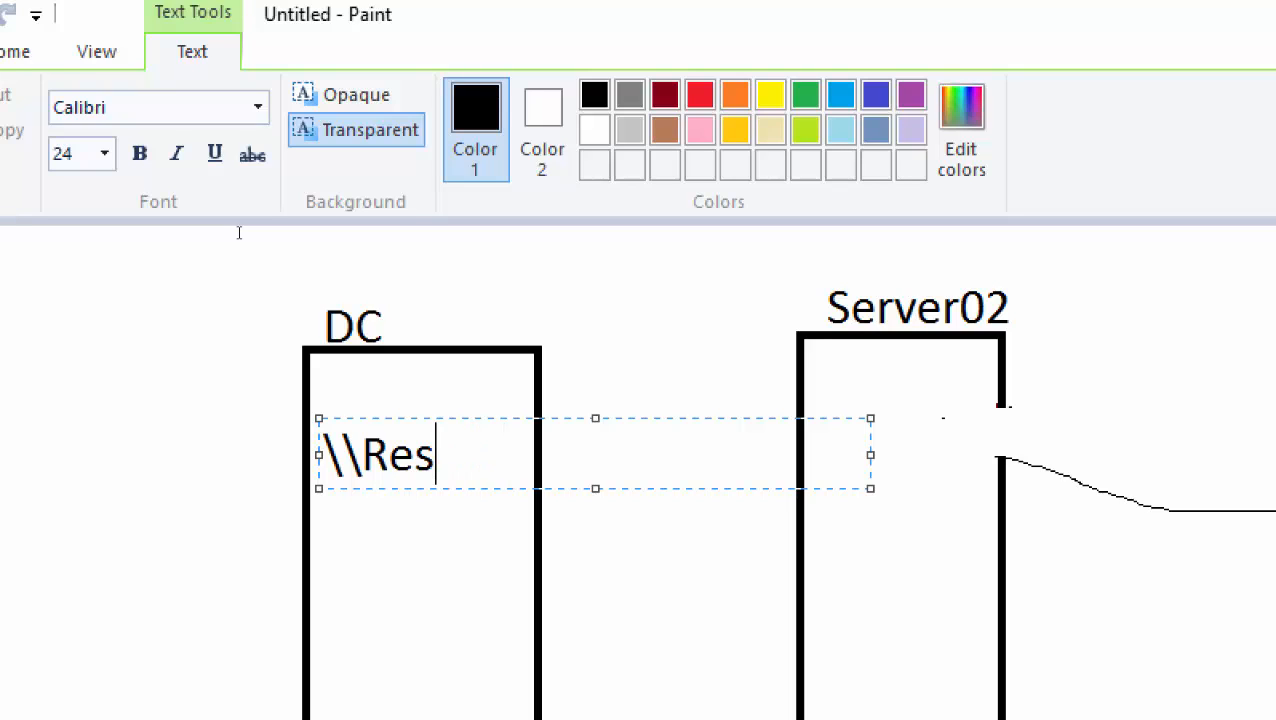
type("direct")
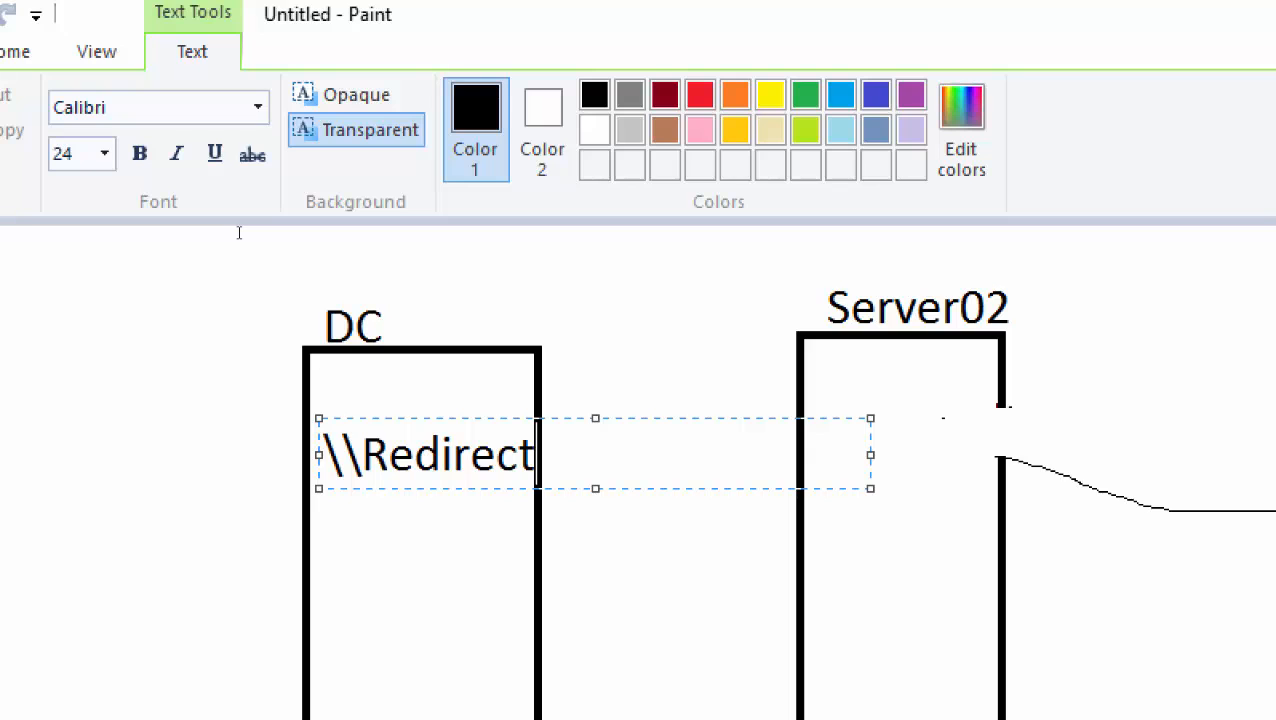
type("_Docs")
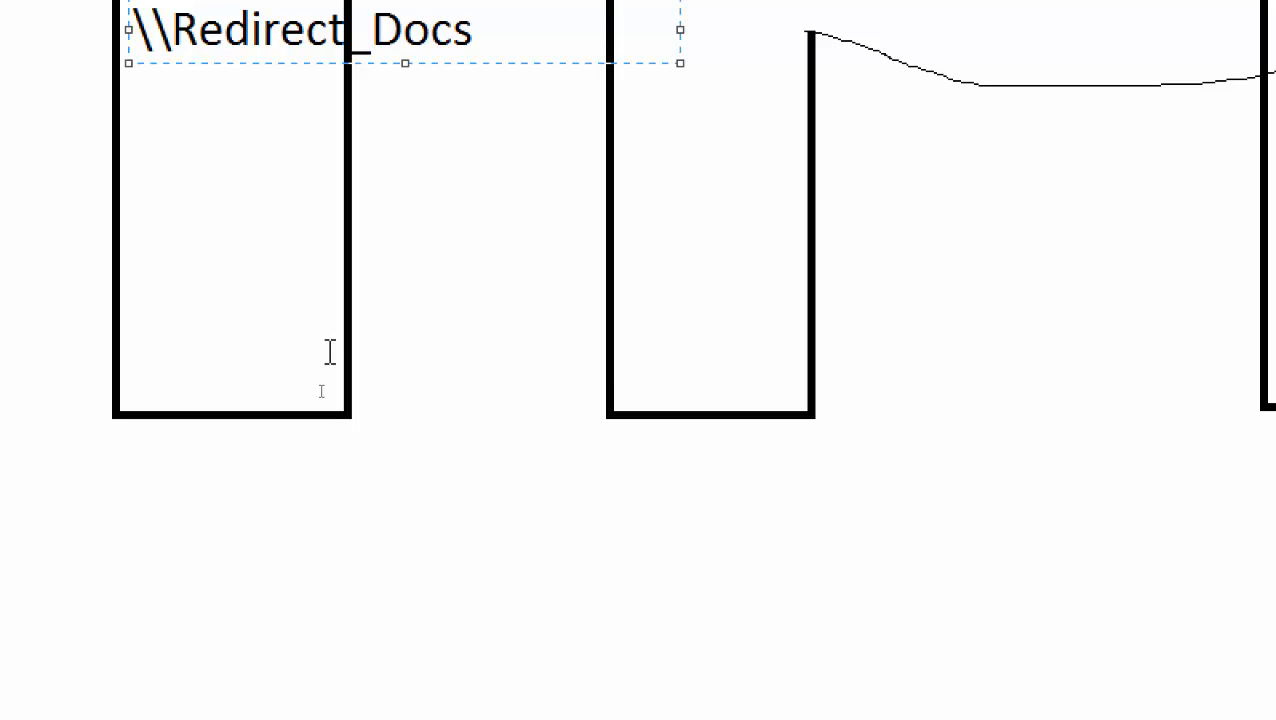
key("BackSpace")
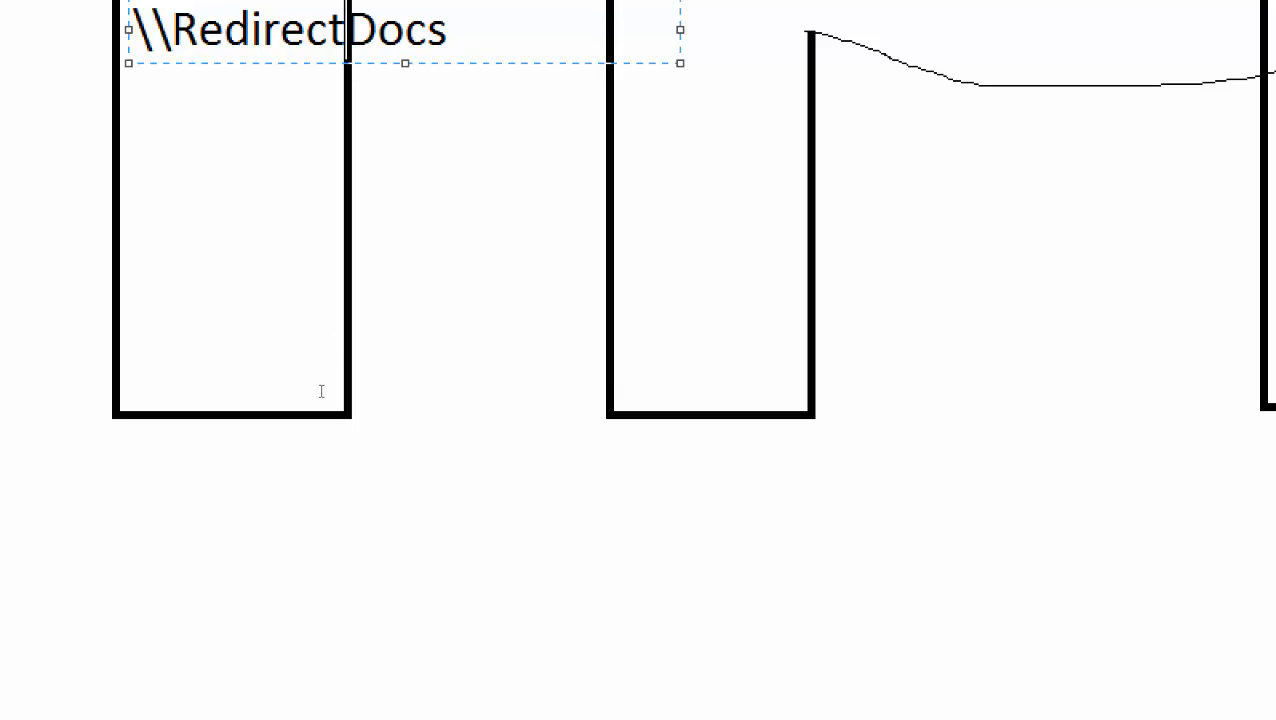
type("ed")
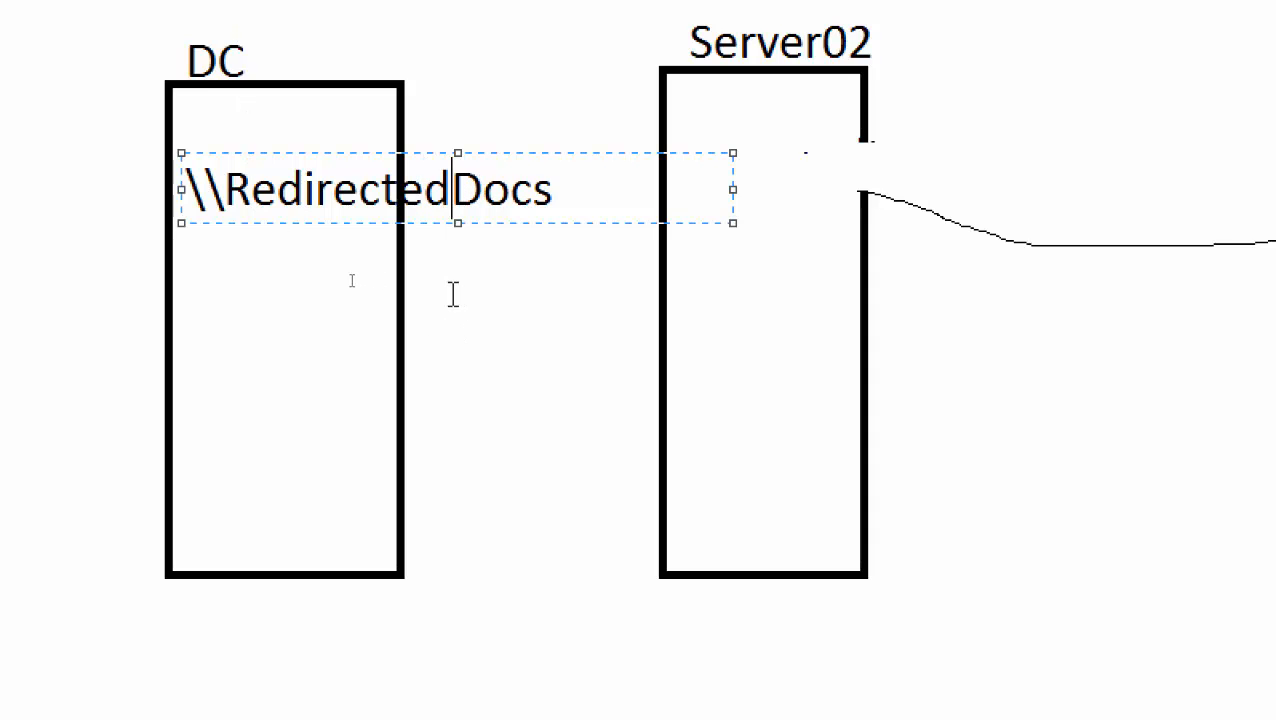
left_click(380, 383)
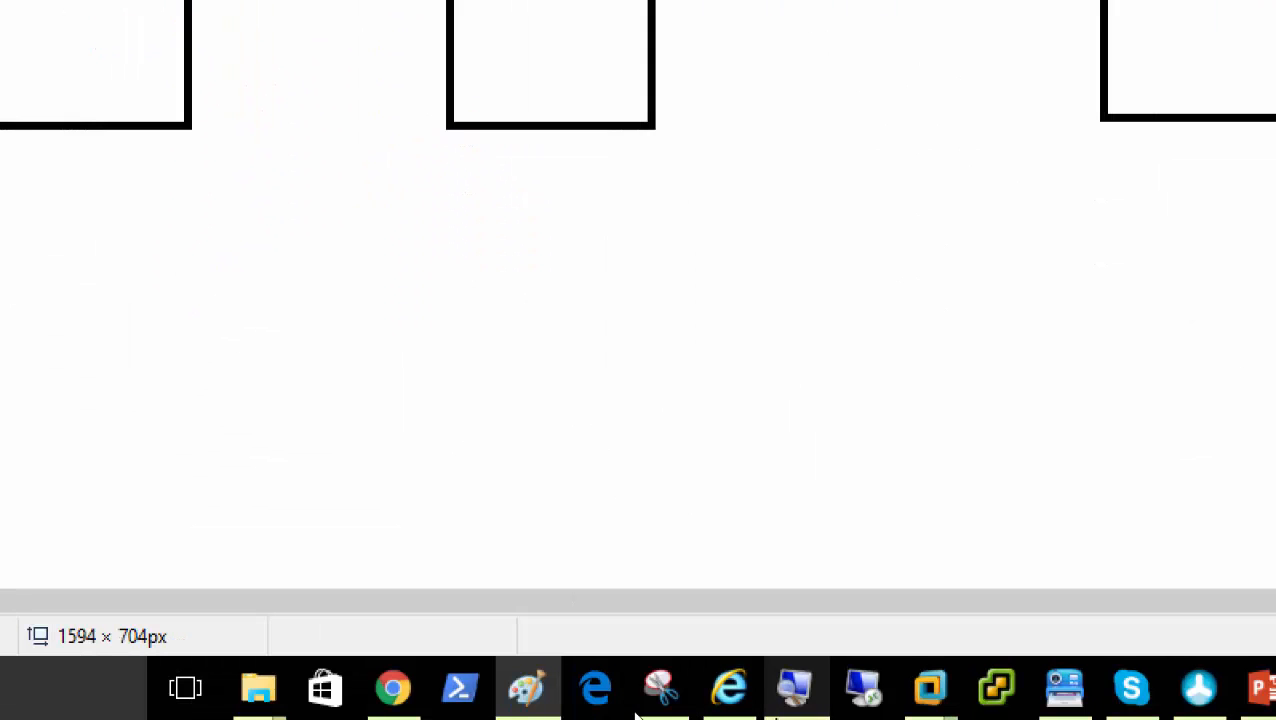
Share Redirected_Docs with Everyone at Read/Write permission
mouse_move(946, 698)
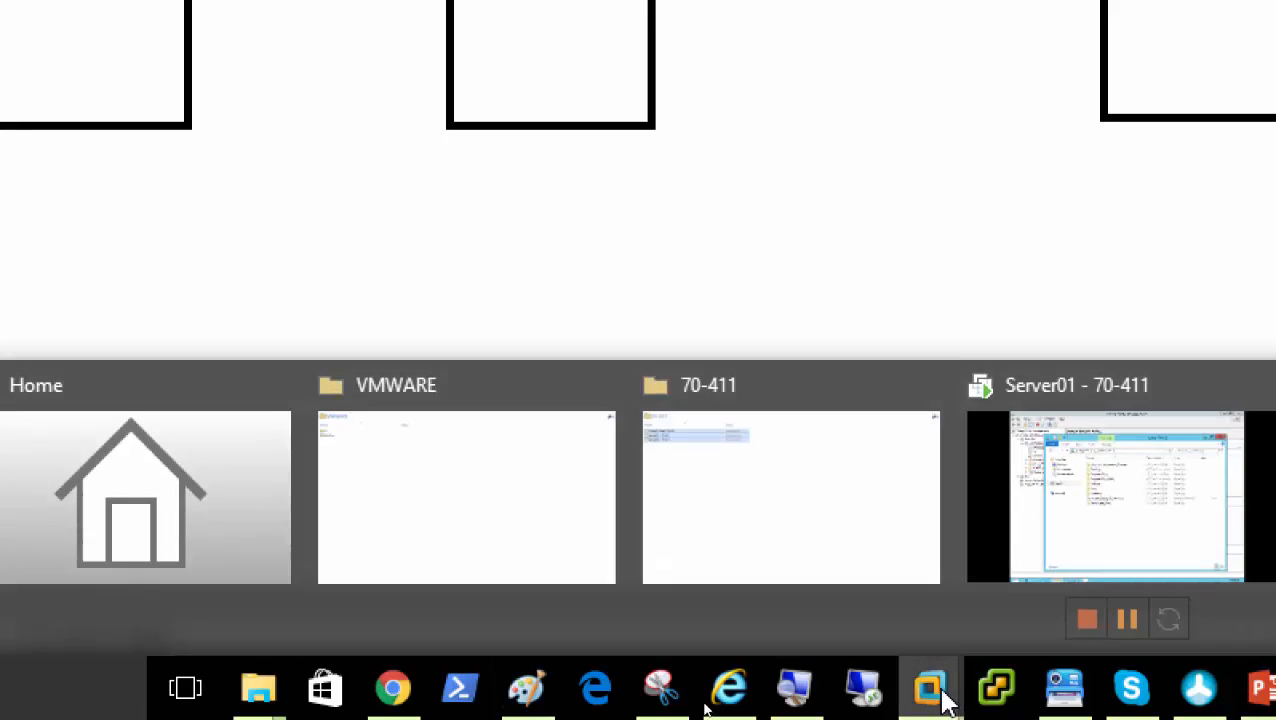
left_click(1081, 527)
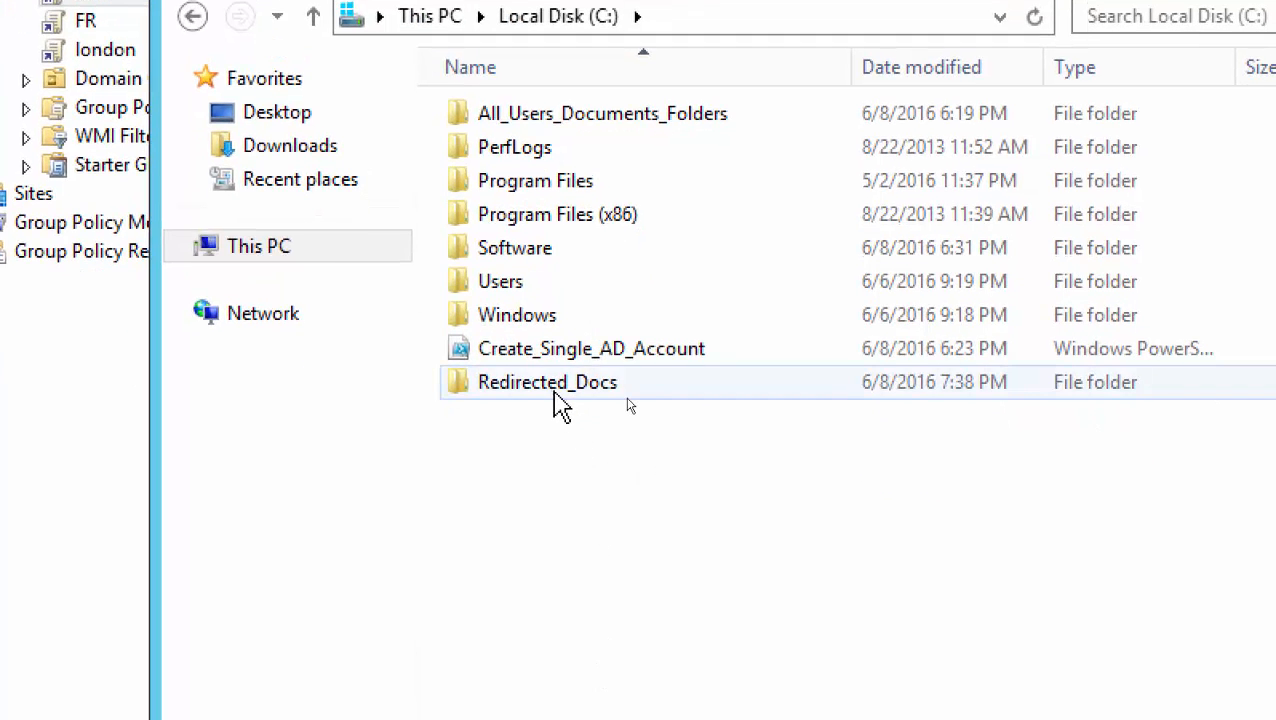
right_click(553, 390)
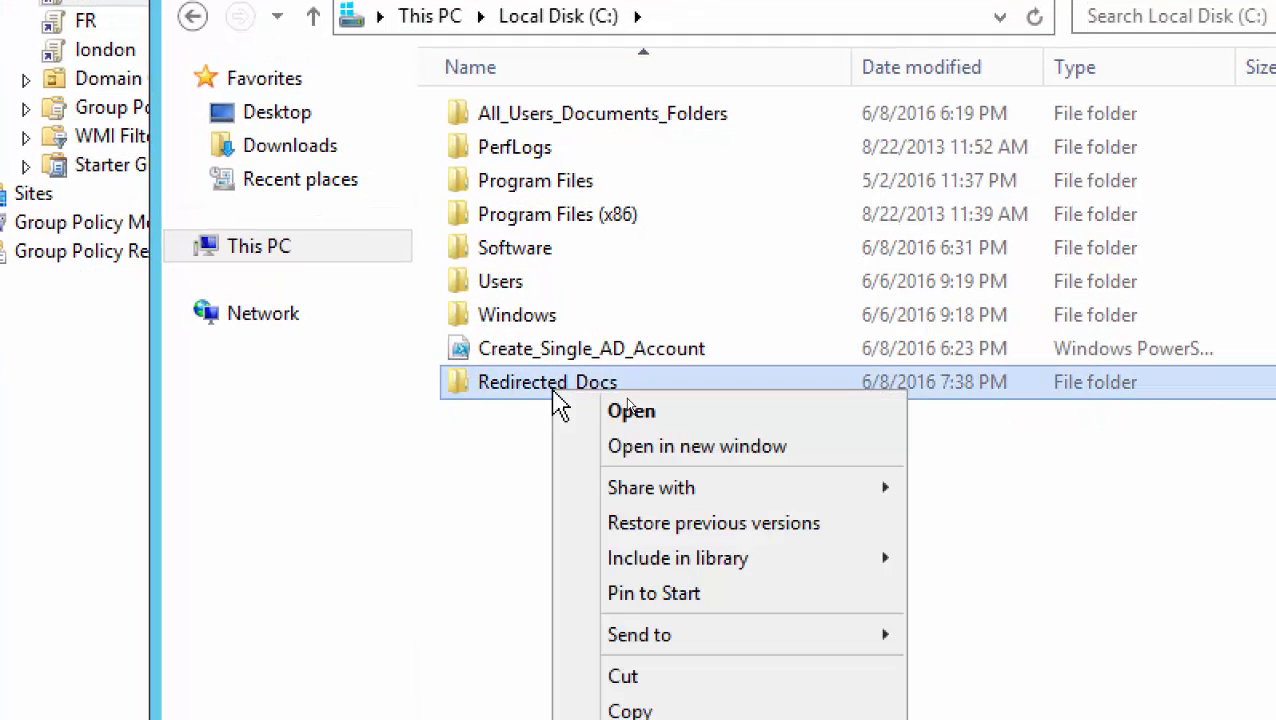
mouse_move(891, 498)
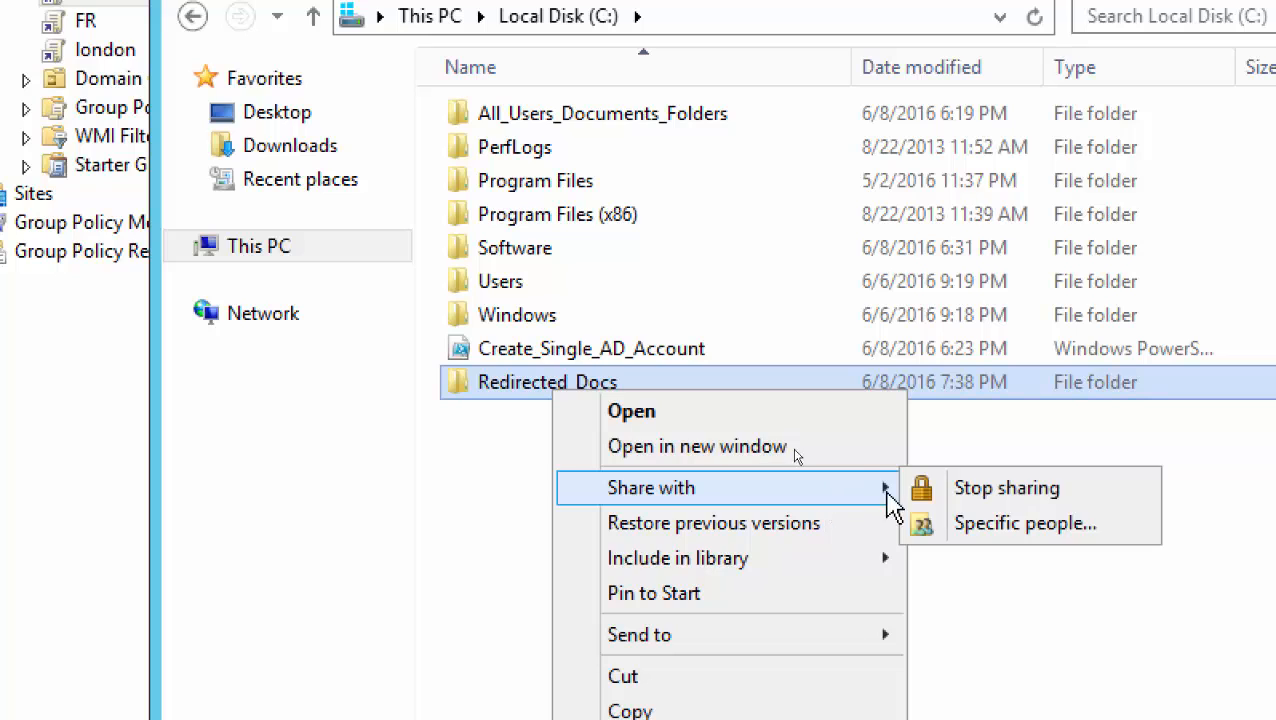
left_click(1063, 545)
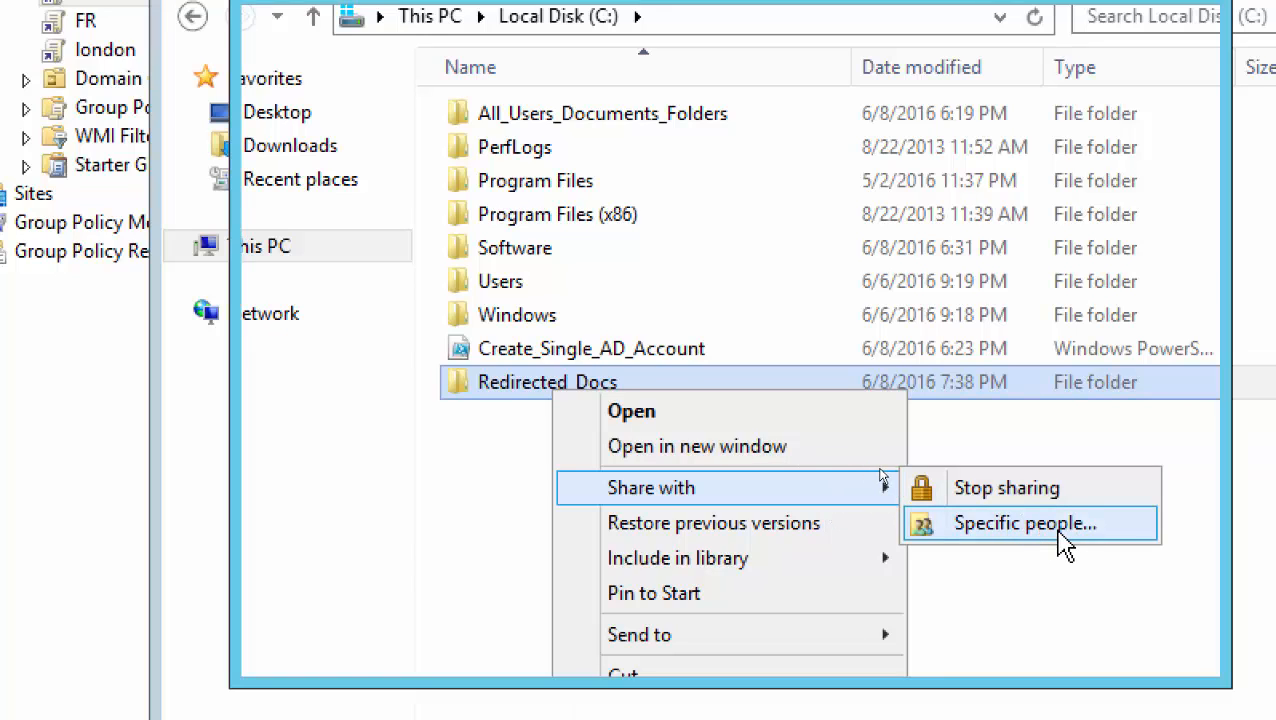
left_click(963, 252)
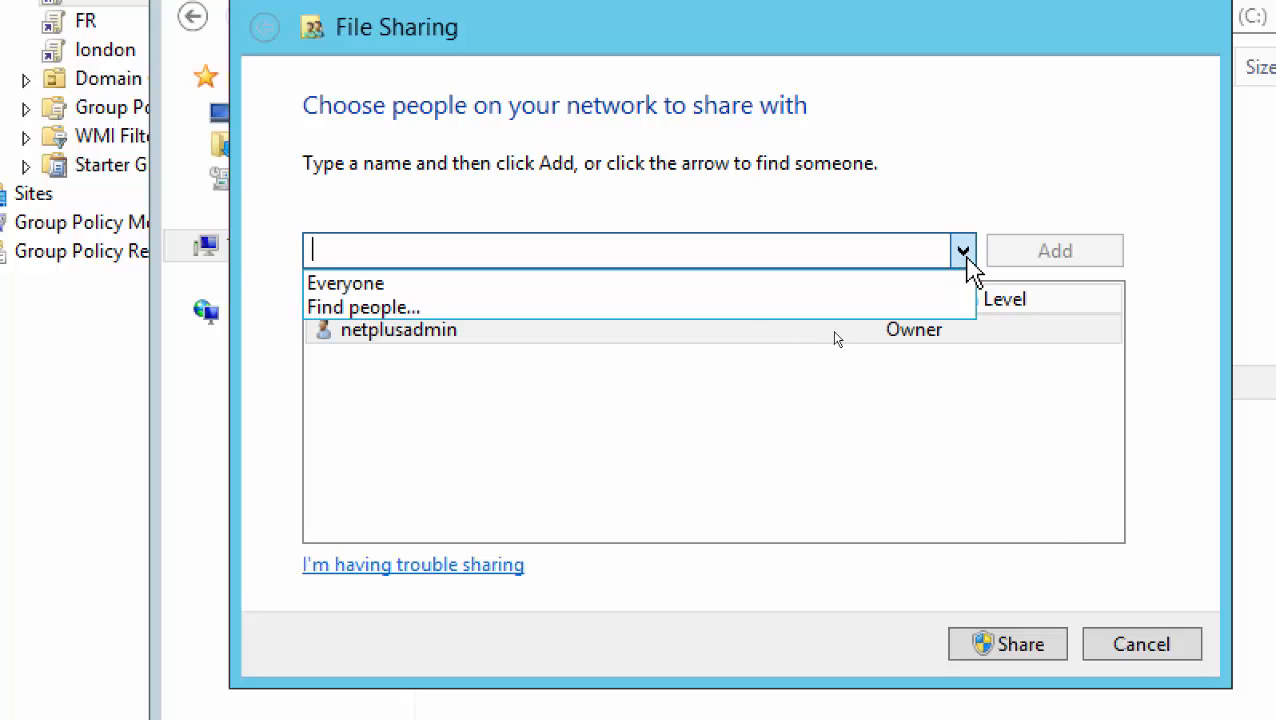
left_click(908, 286)
left_click(1078, 250)
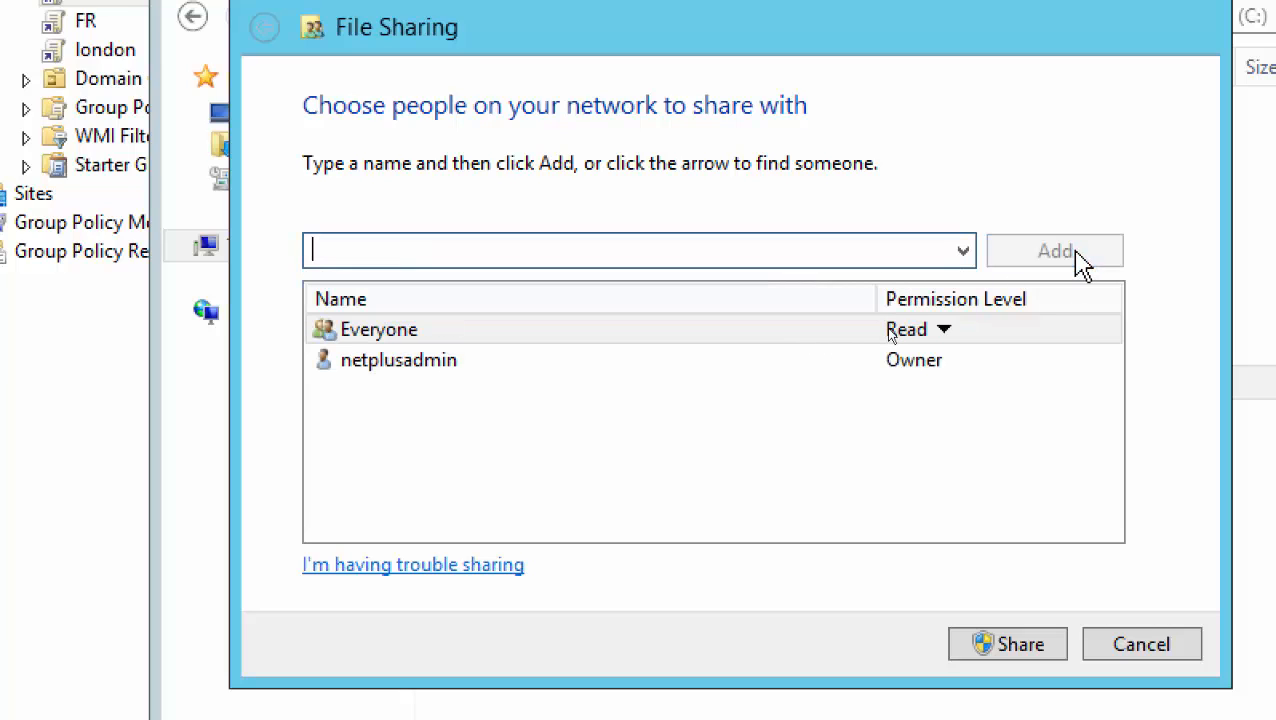
left_click(943, 330)
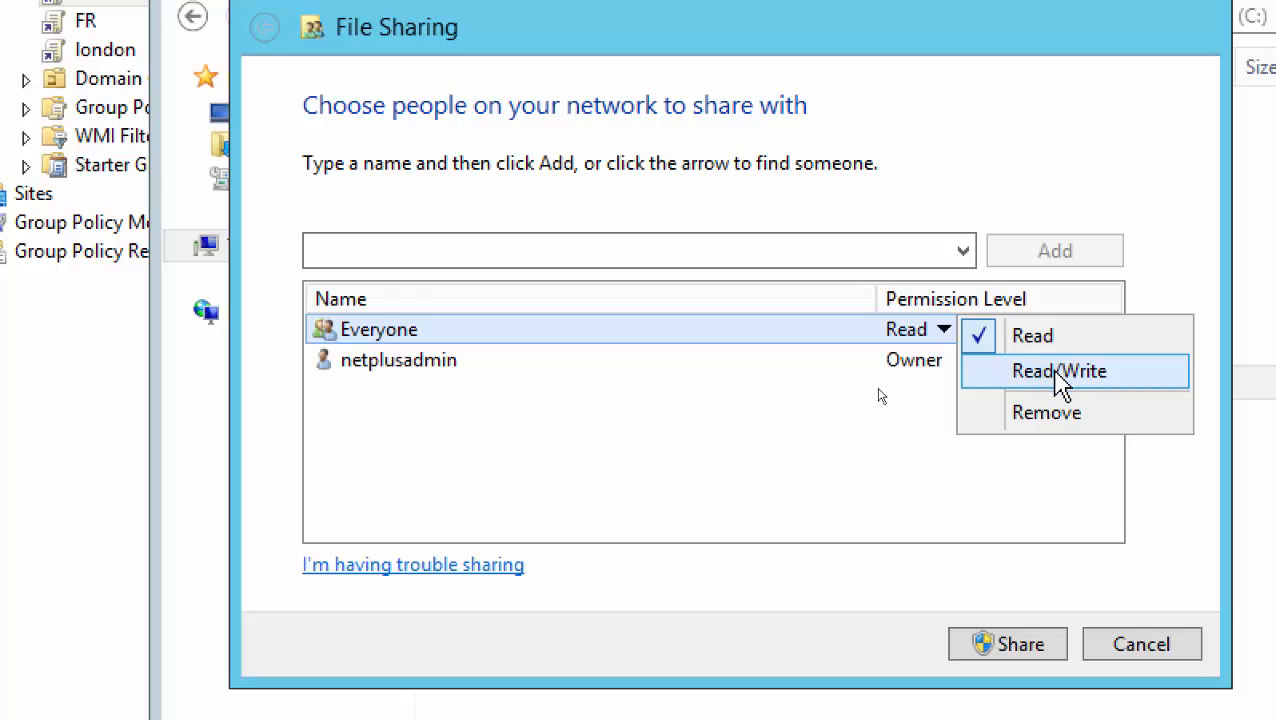
left_click(1060, 372)
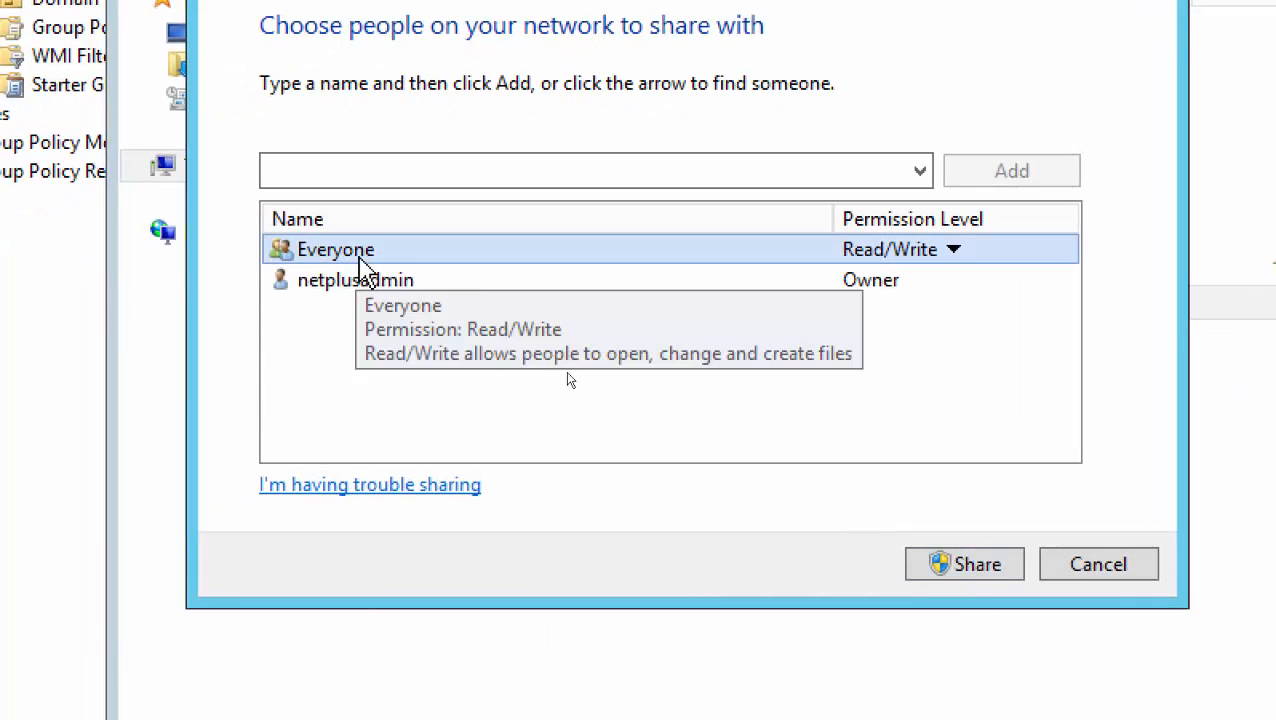
left_click(965, 570)
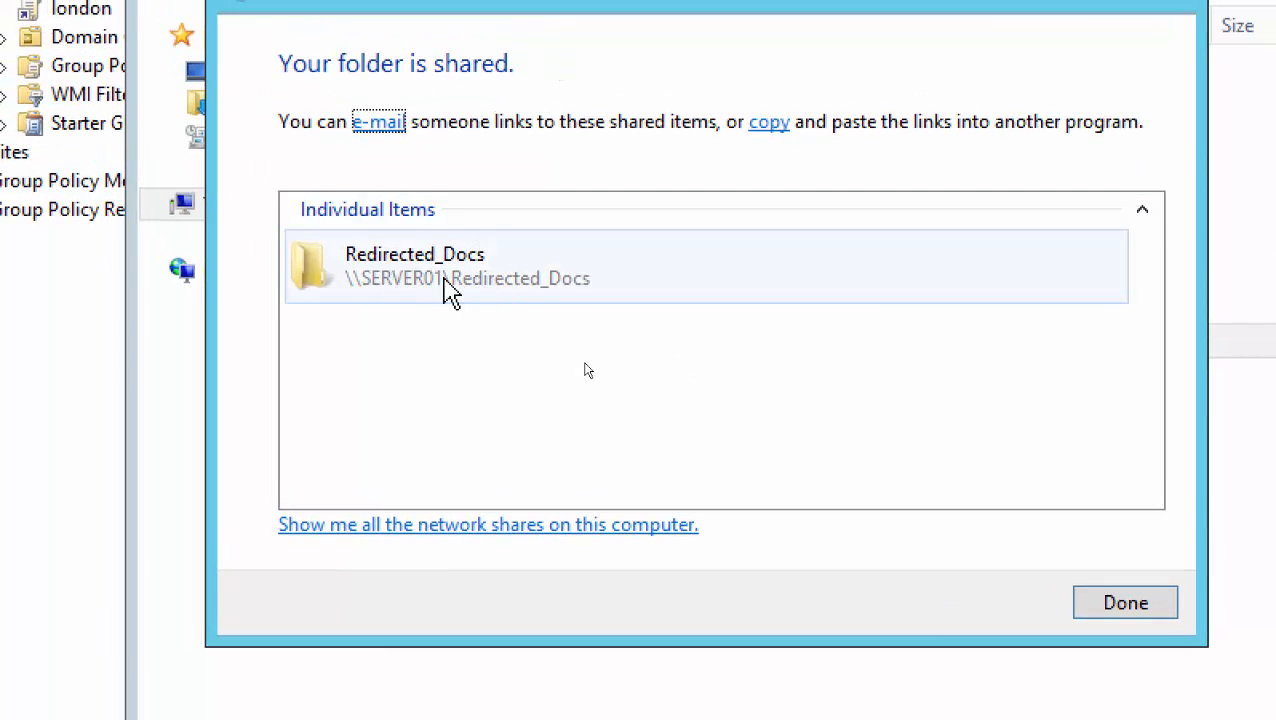
Copy the \\SERVER01\Redirected_Docs share link and close the sharing confirmation
left_click(448, 288)
right_click(442, 274)
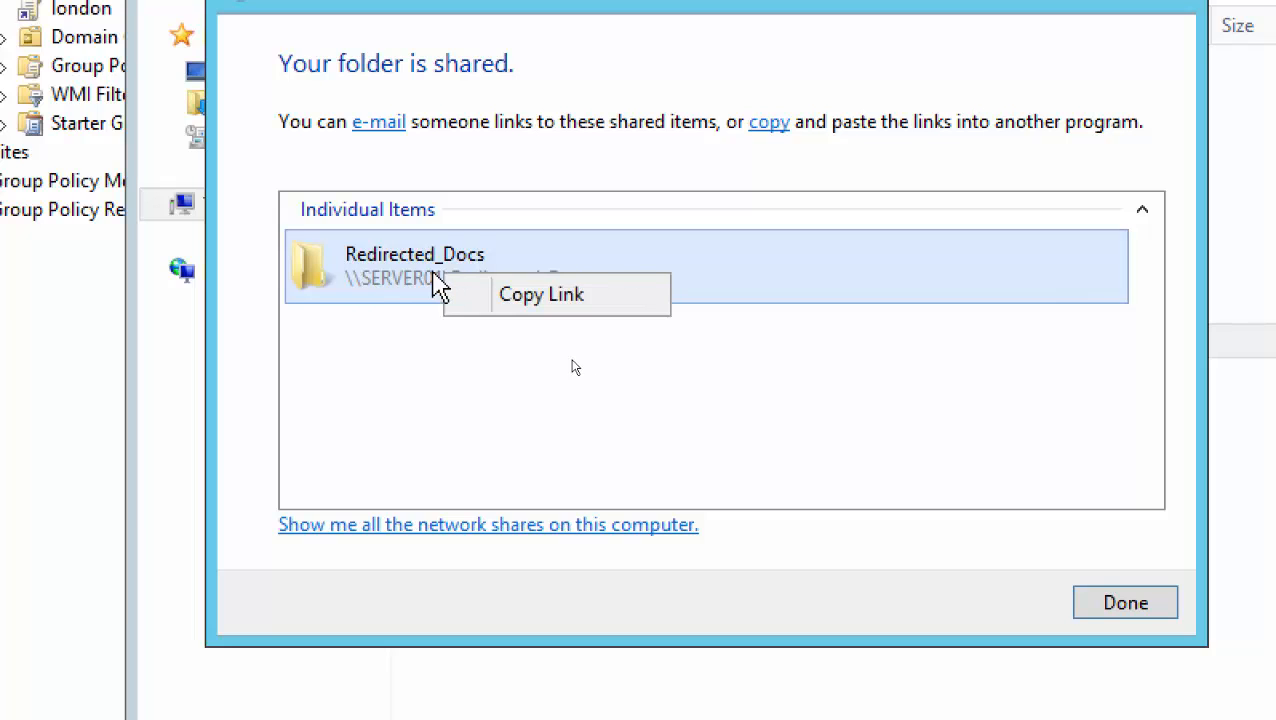
left_click(400, 273)
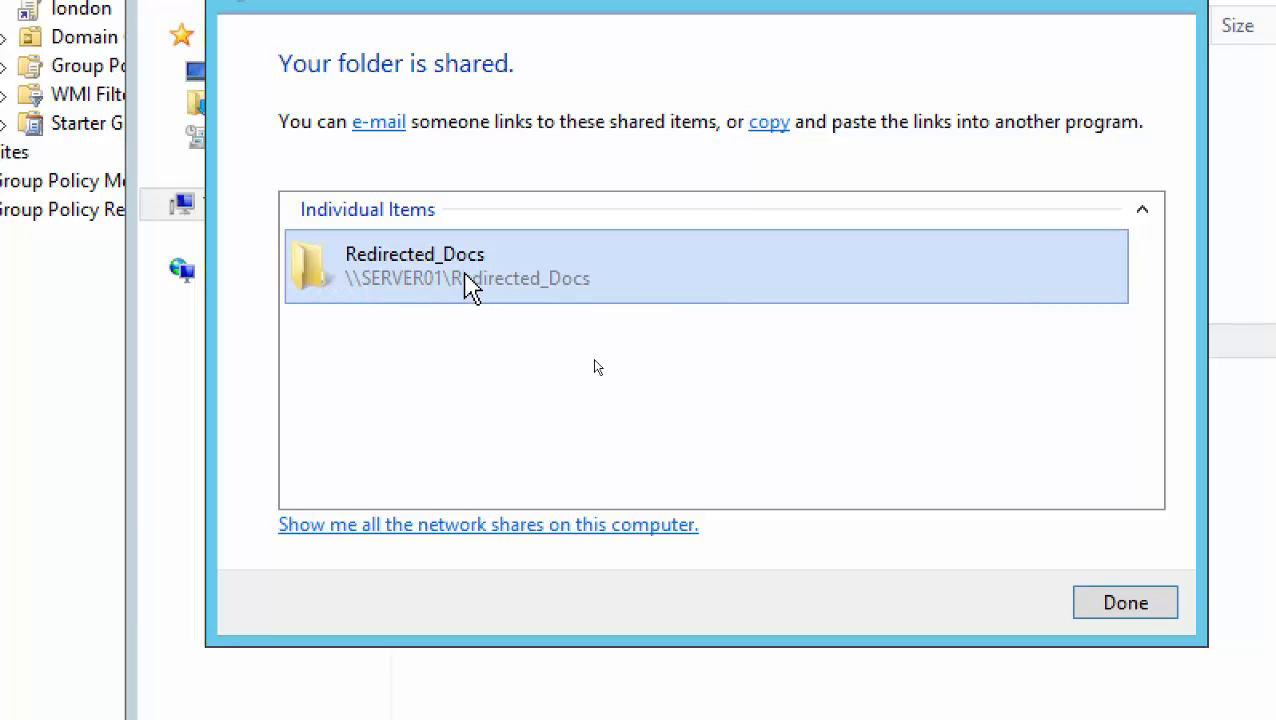
right_click(420, 262)
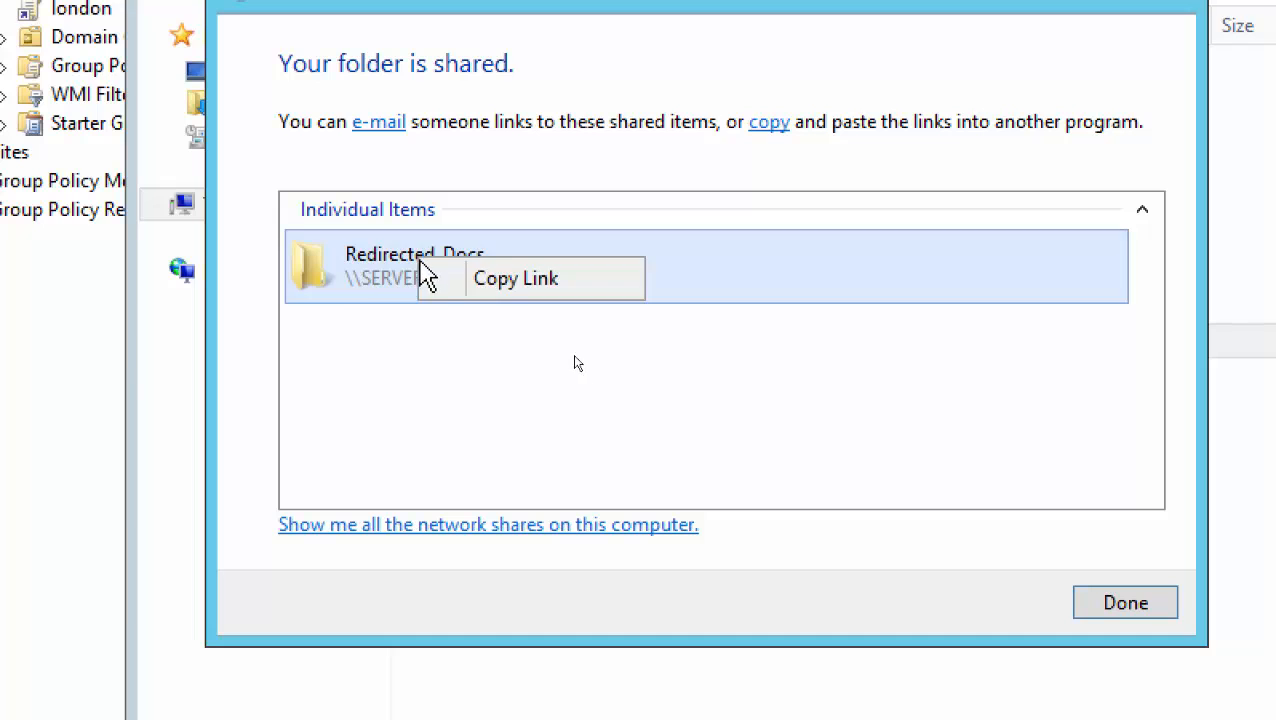
left_click(504, 290)
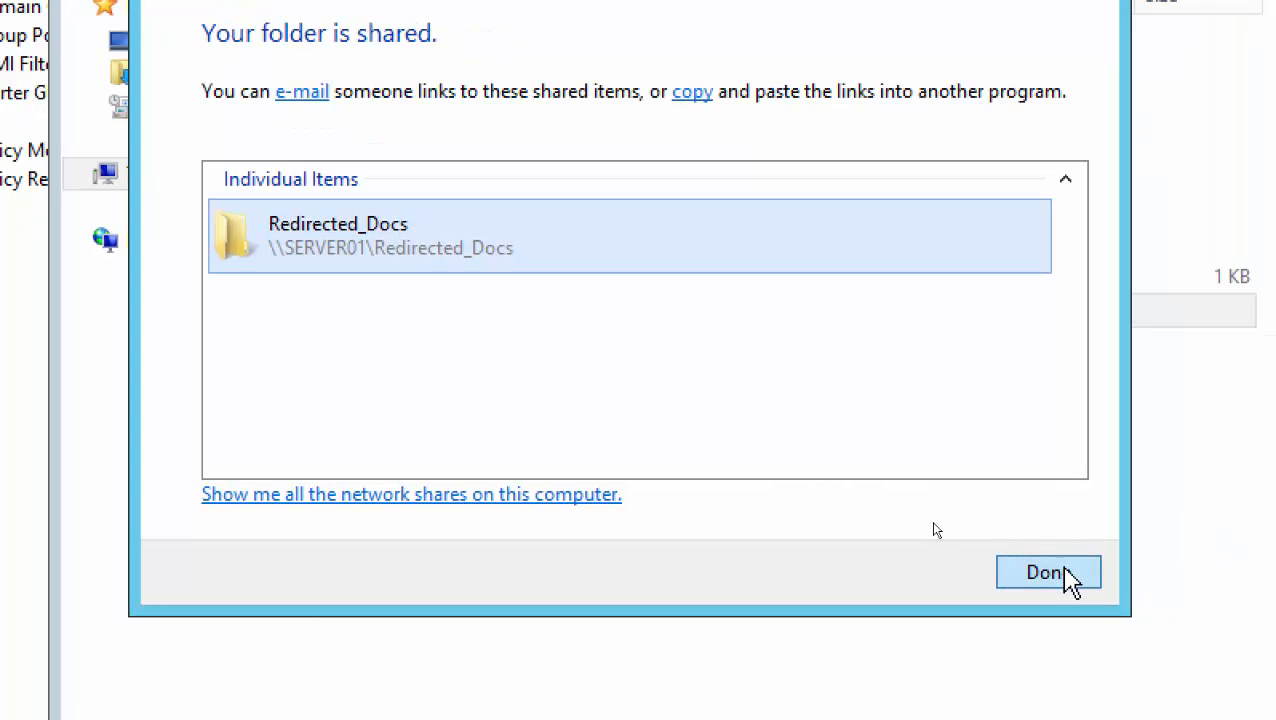
left_click(1130, 605)
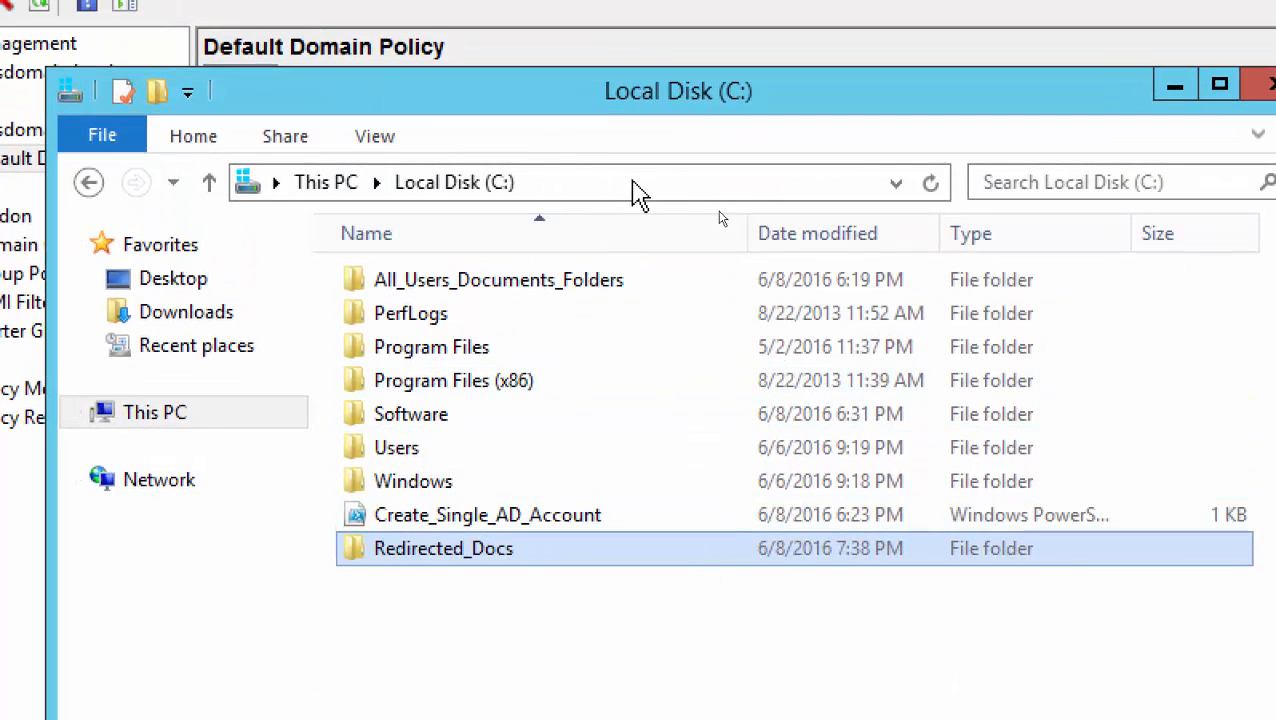
Browse to \\server01 and open the empty Redirected_Docs share
left_click(648, 184)
type("\\\\")
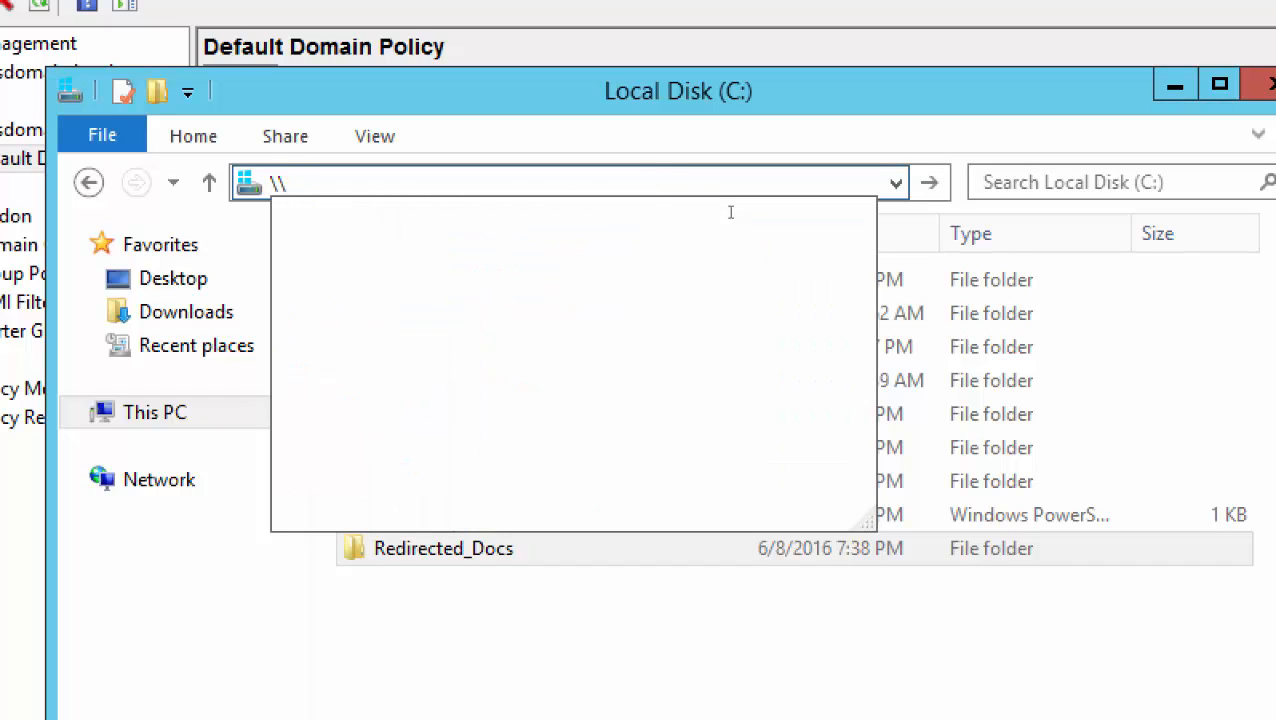
type("ser")
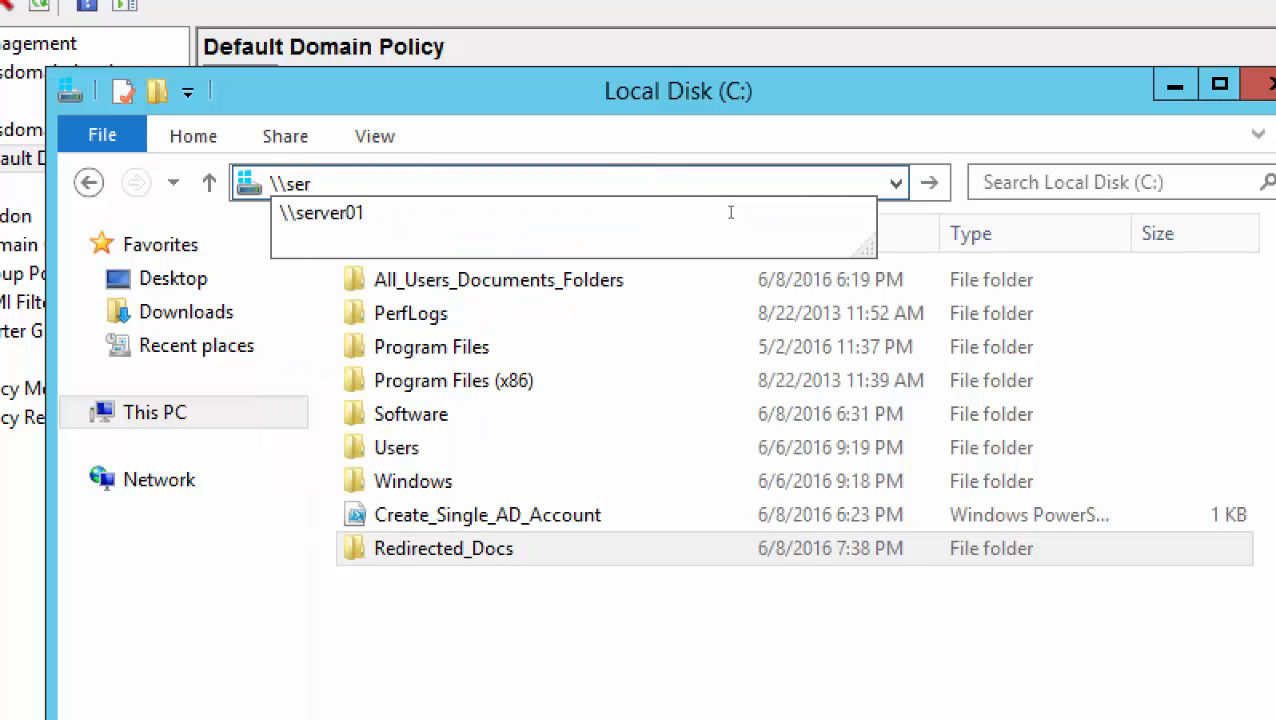
type("ver01")
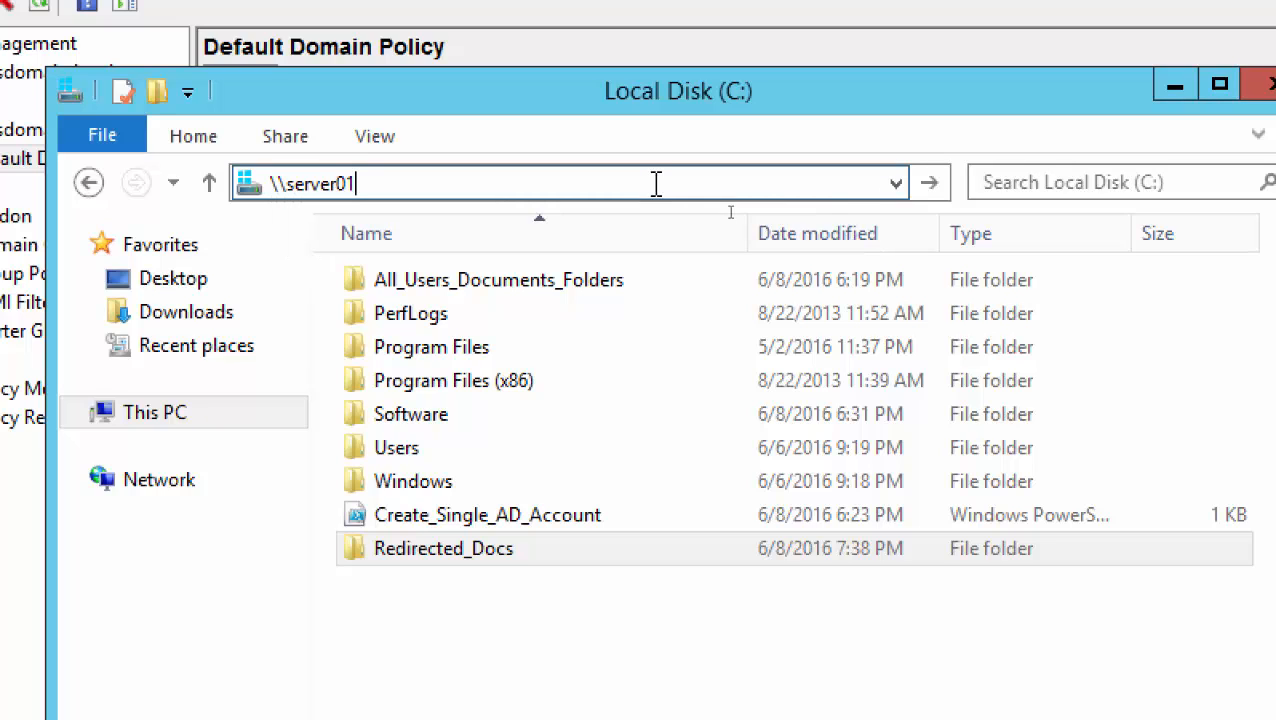
key("Return")
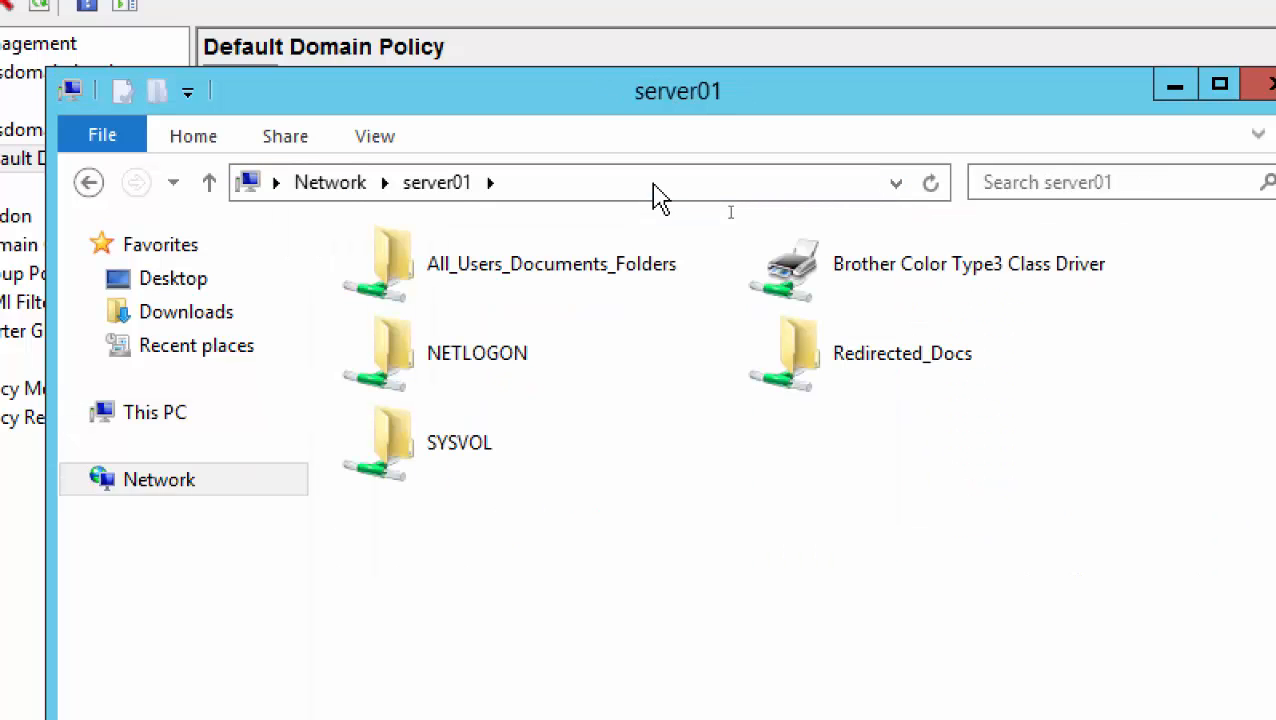
double_click(901, 368)
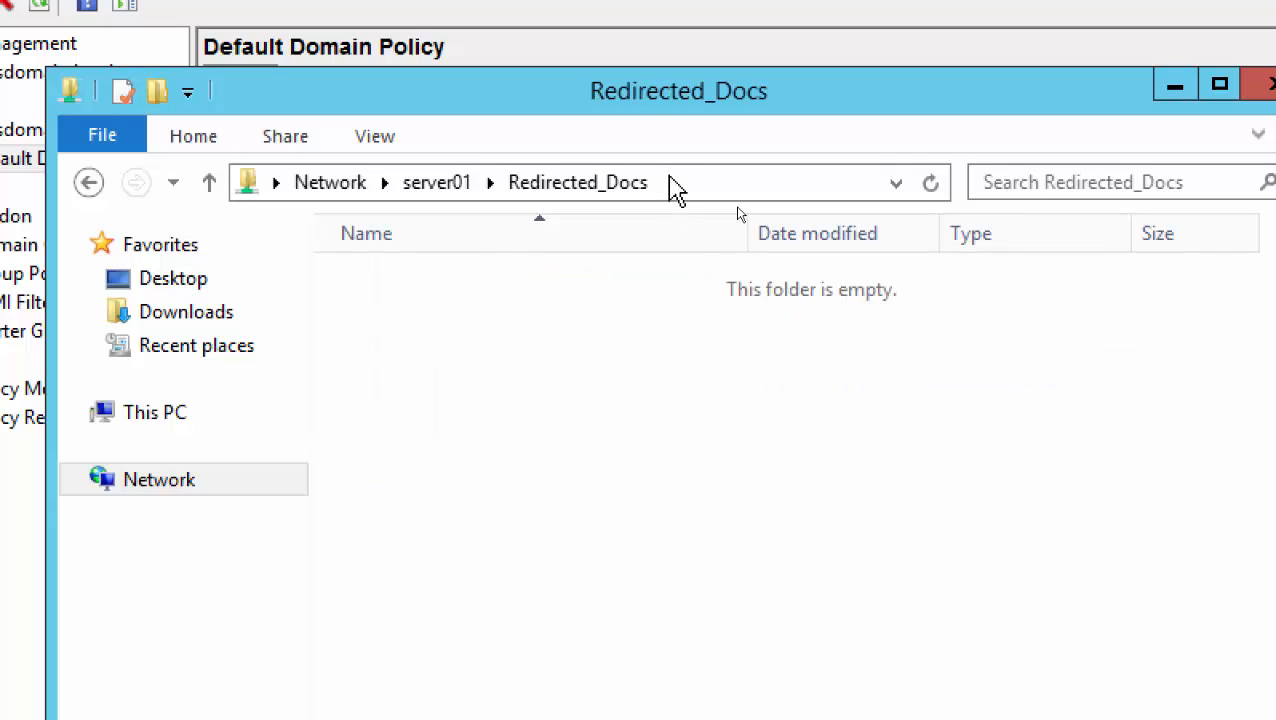
Copy the Redirected_Docs network path from the address bar and minimize the window
left_click(708, 182)
left_click(550, 180)
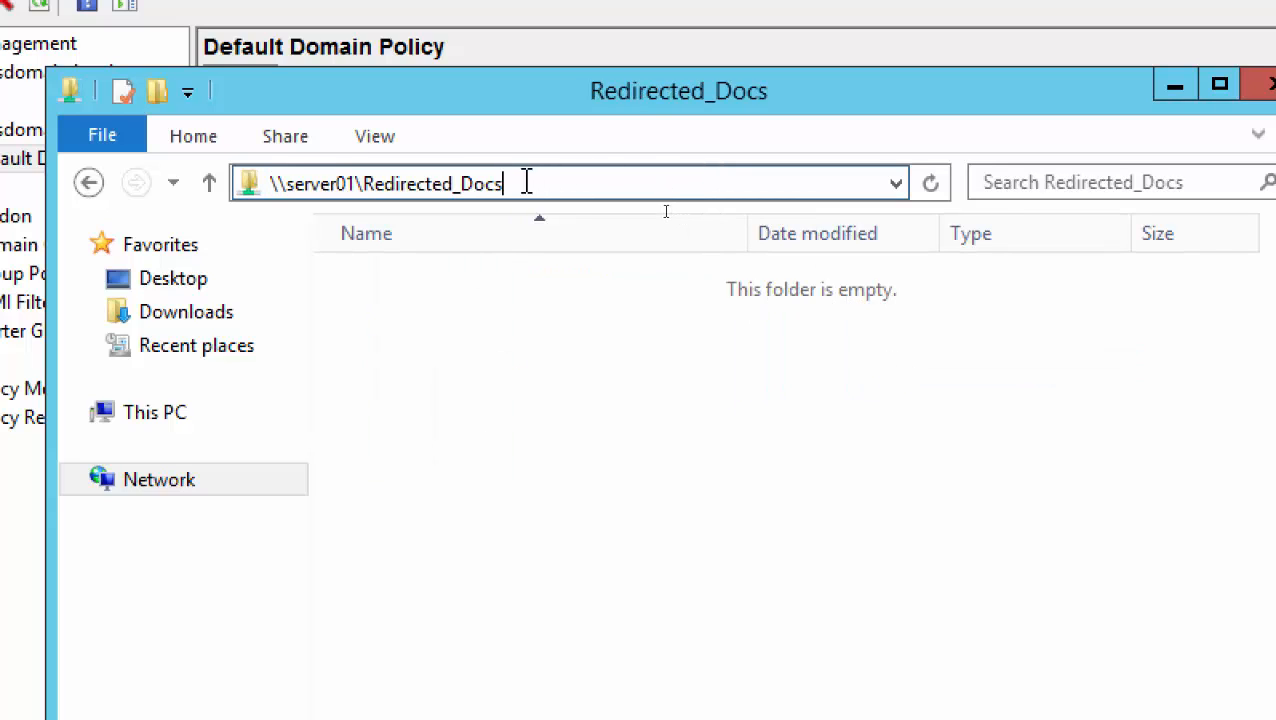
left_click_drag(526, 184, 172, 167)
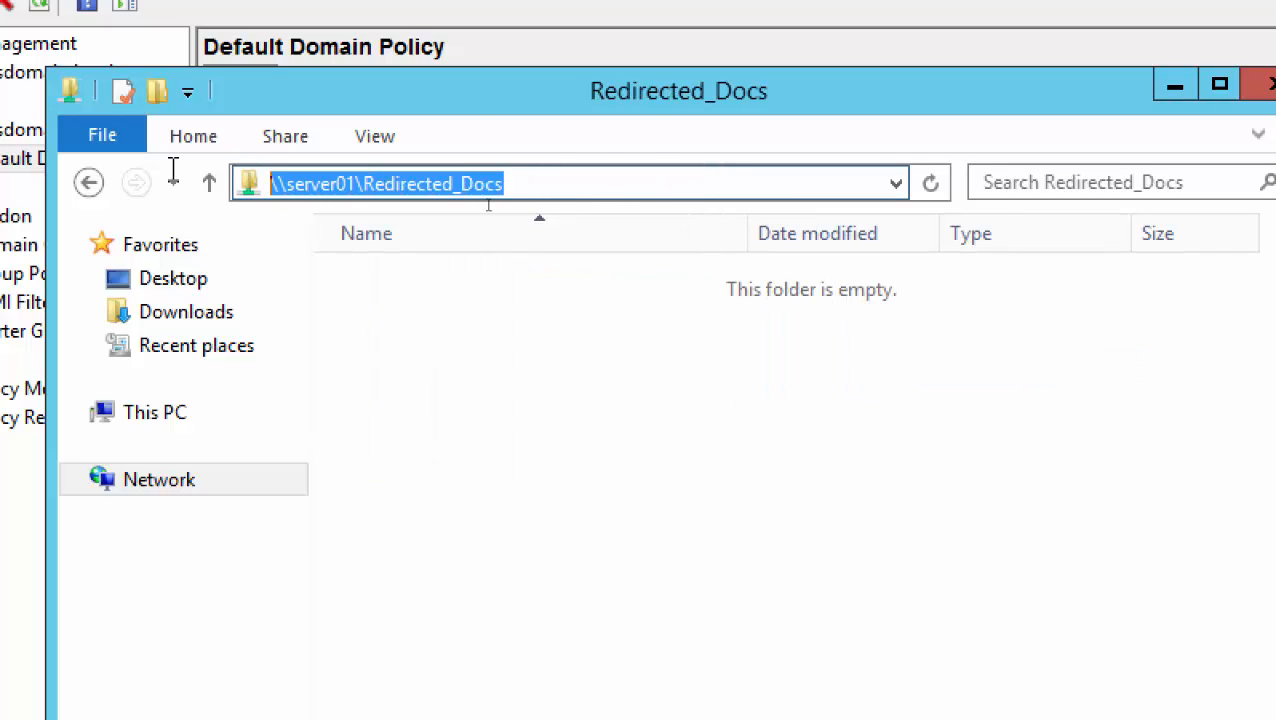
right_click(298, 184)
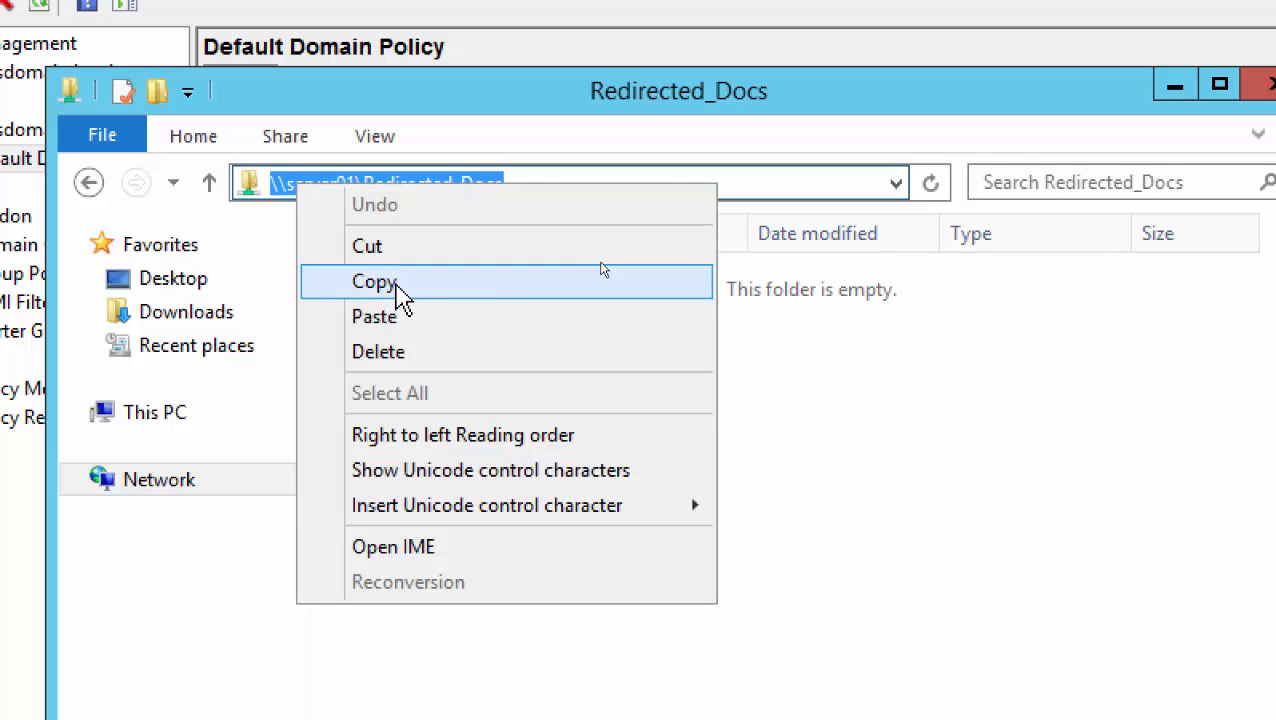
left_click(665, 182)
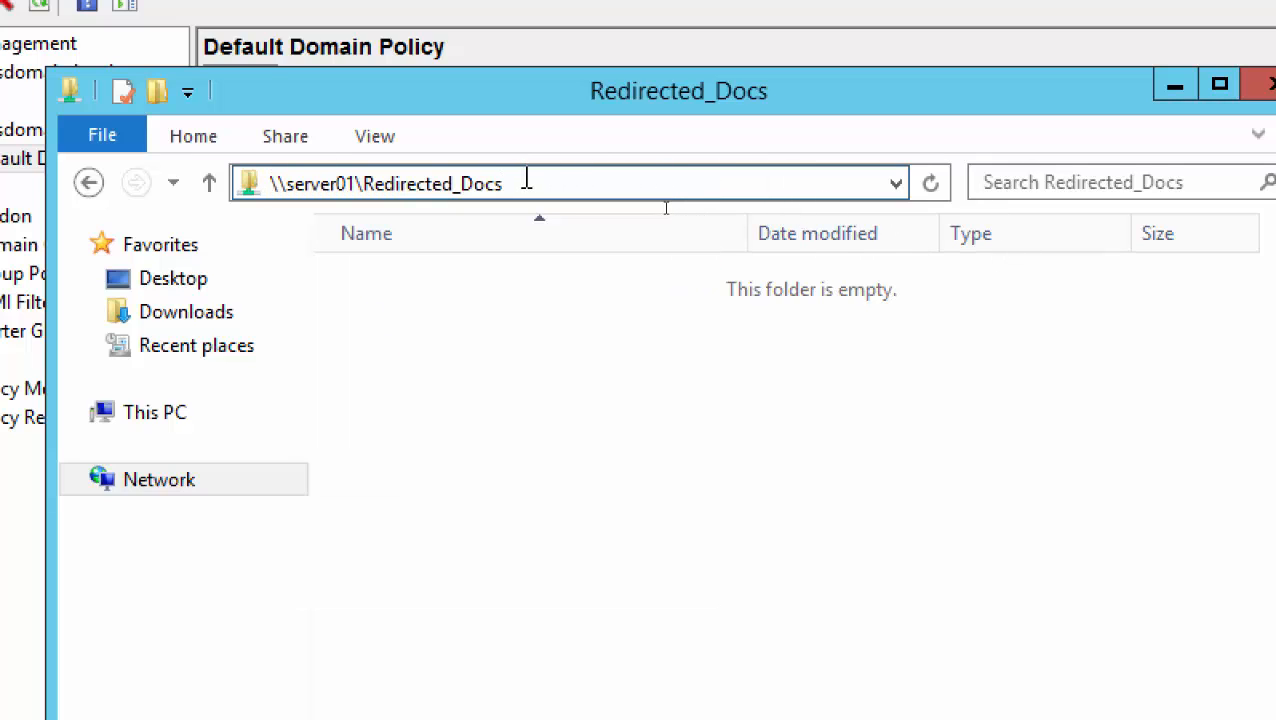
left_click_drag(526, 184, 207, 182)
right_click(312, 179)
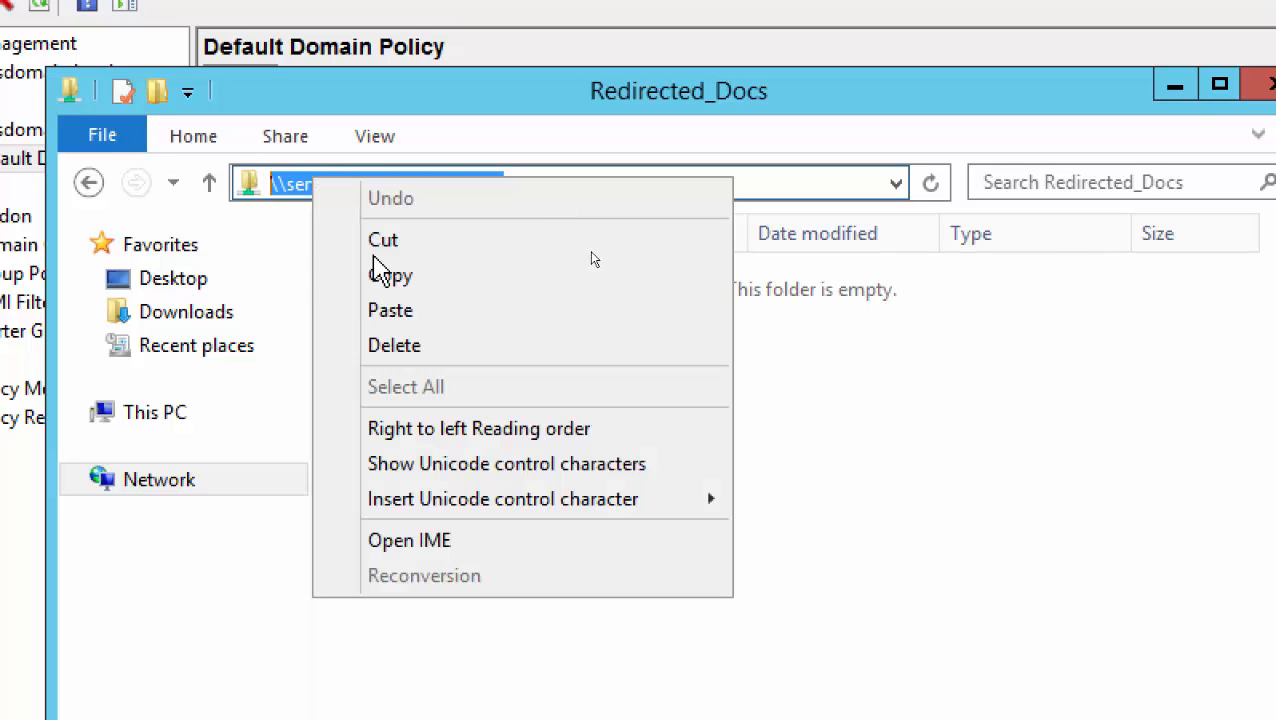
left_click(390, 278)
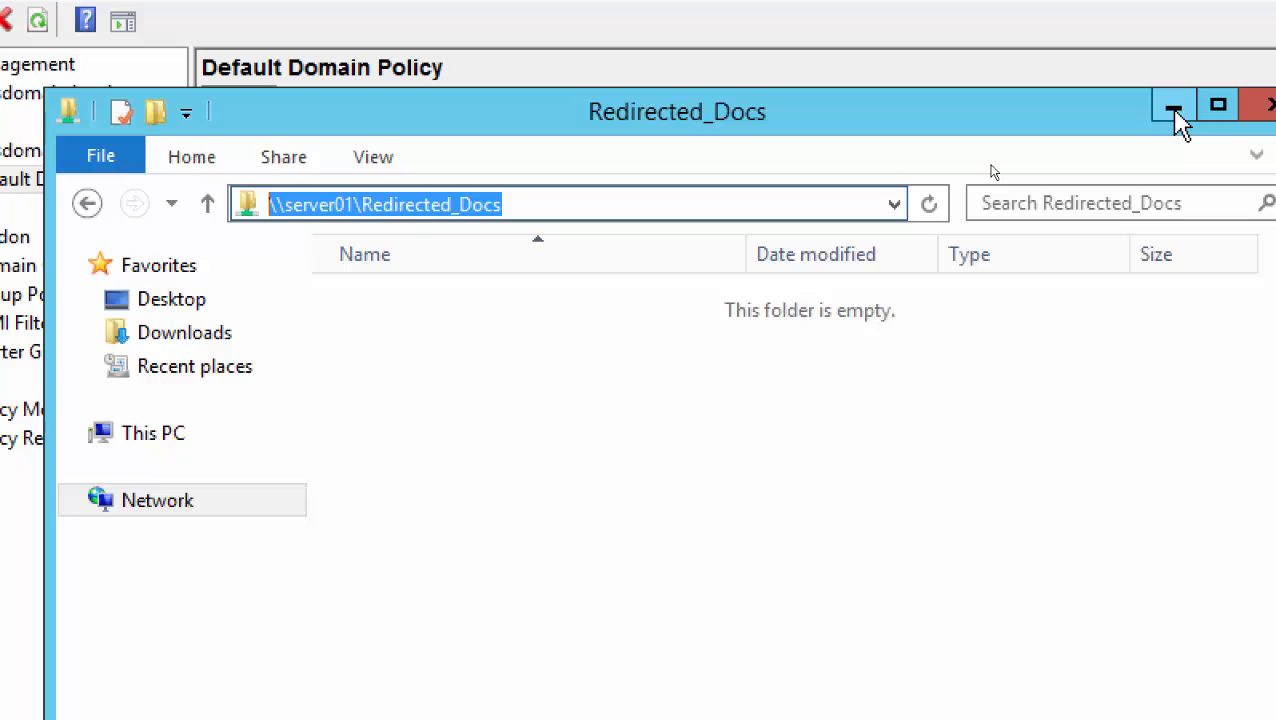
left_click(1174, 108)
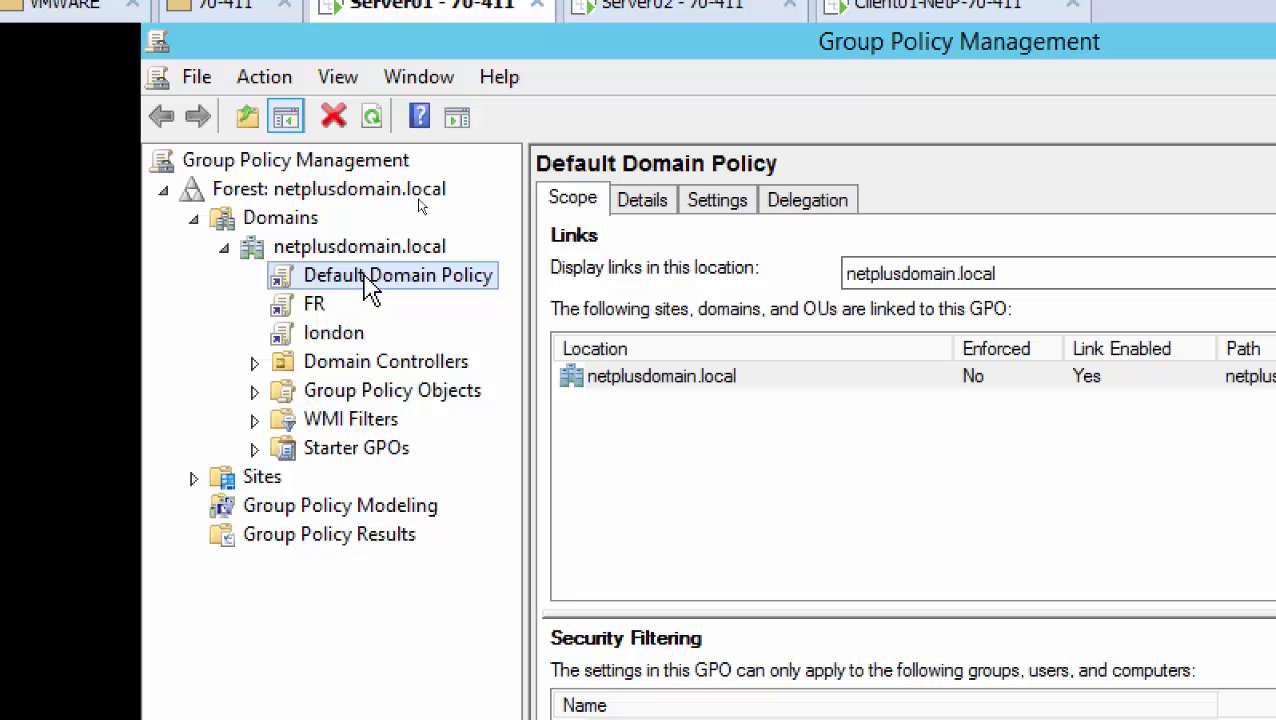
Open netplusdomain.local's Default Domain Policy for editing in Group Policy Management Editor
right_click(364, 280)
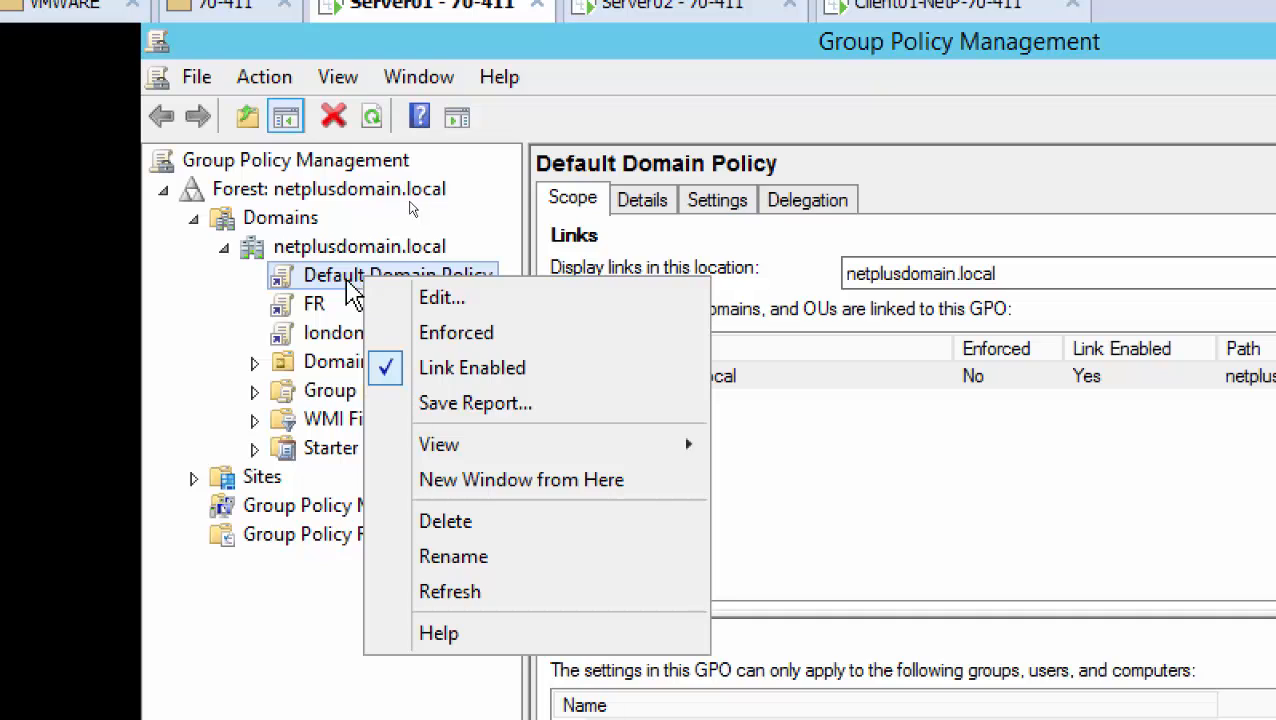
left_click(478, 300)
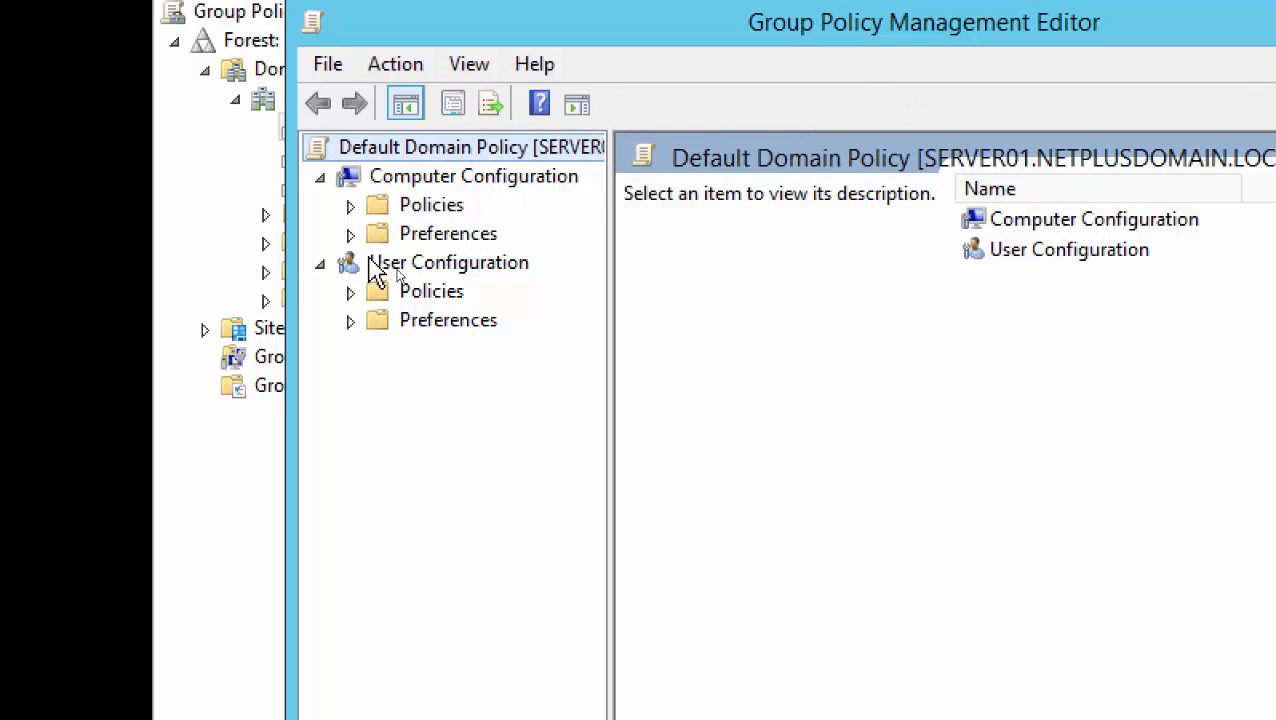
Expand User Configuration > Policies > Windows Settings > Folder Redirection, widen the tree, and select Documents
left_click(350, 292)
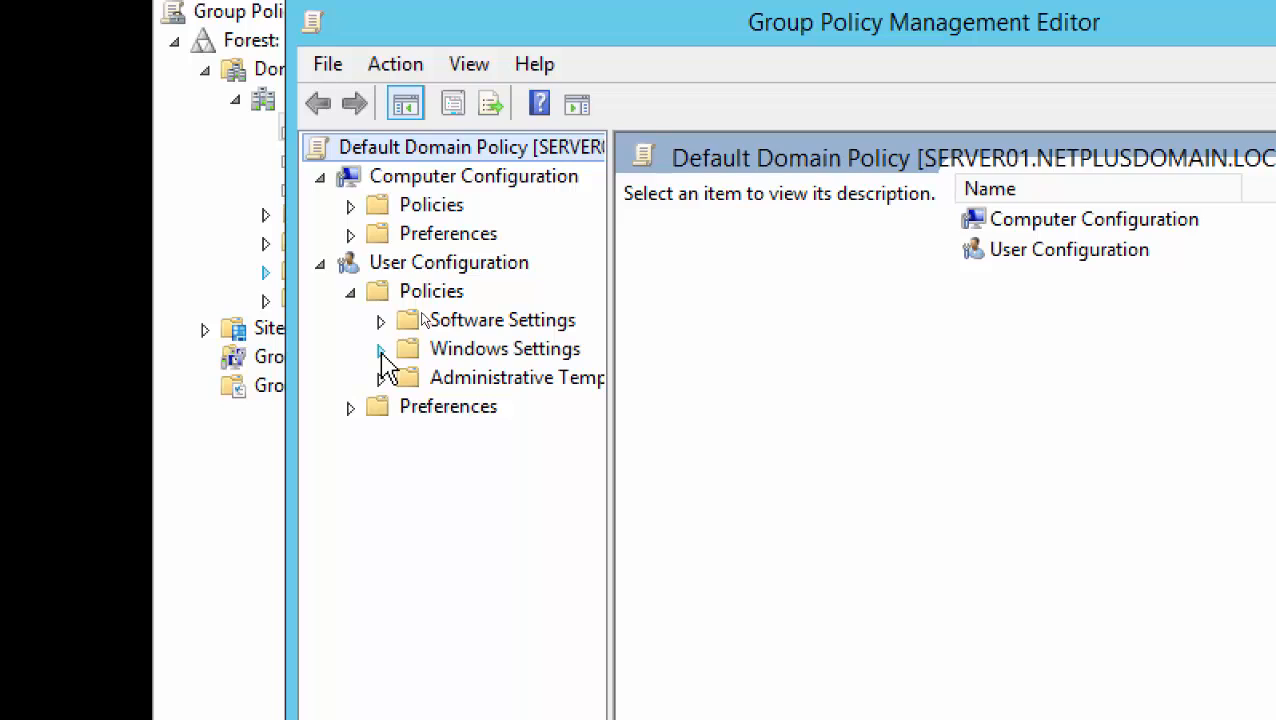
left_click(434, 296)
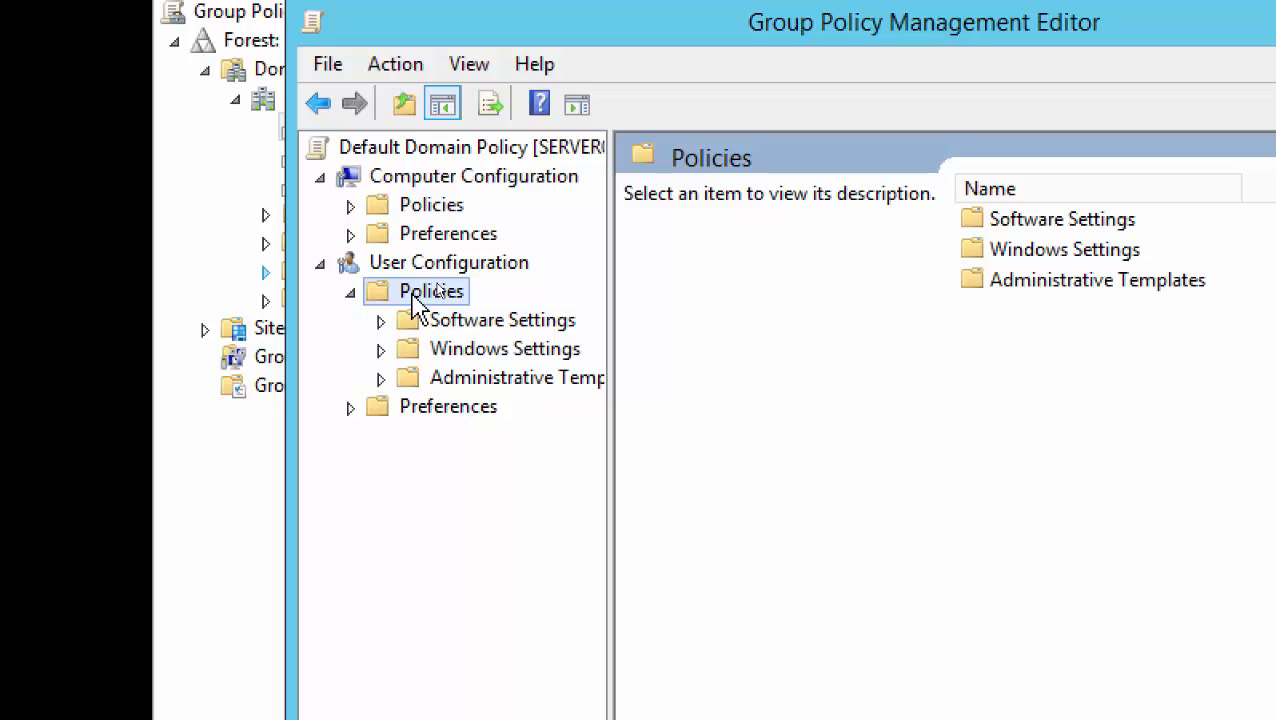
left_click(381, 350)
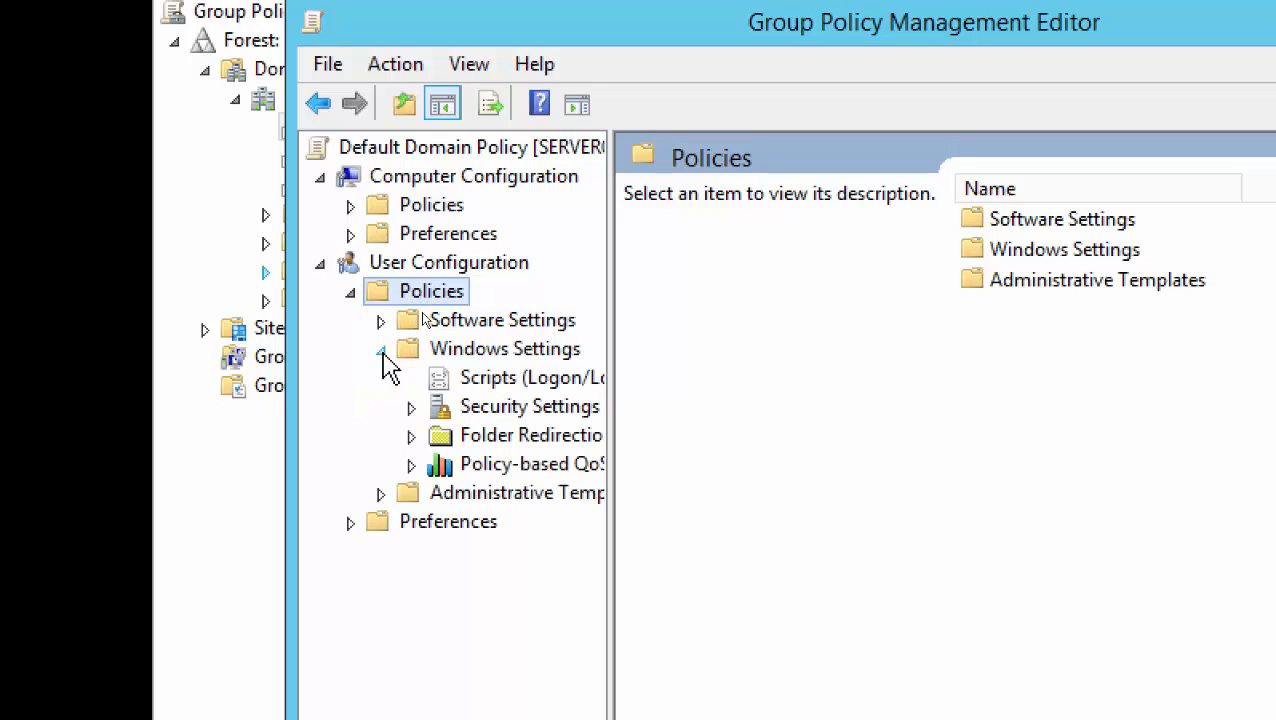
left_click_drag(613, 396, 806, 404)
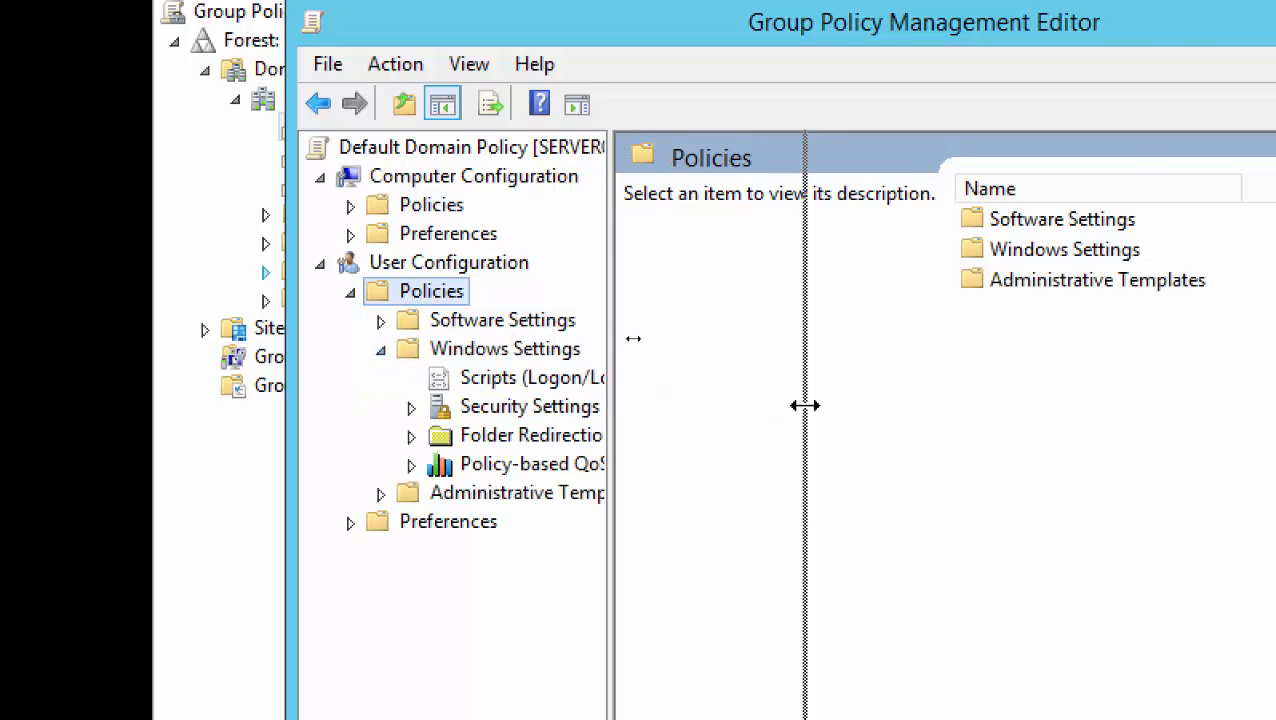
left_click(508, 446)
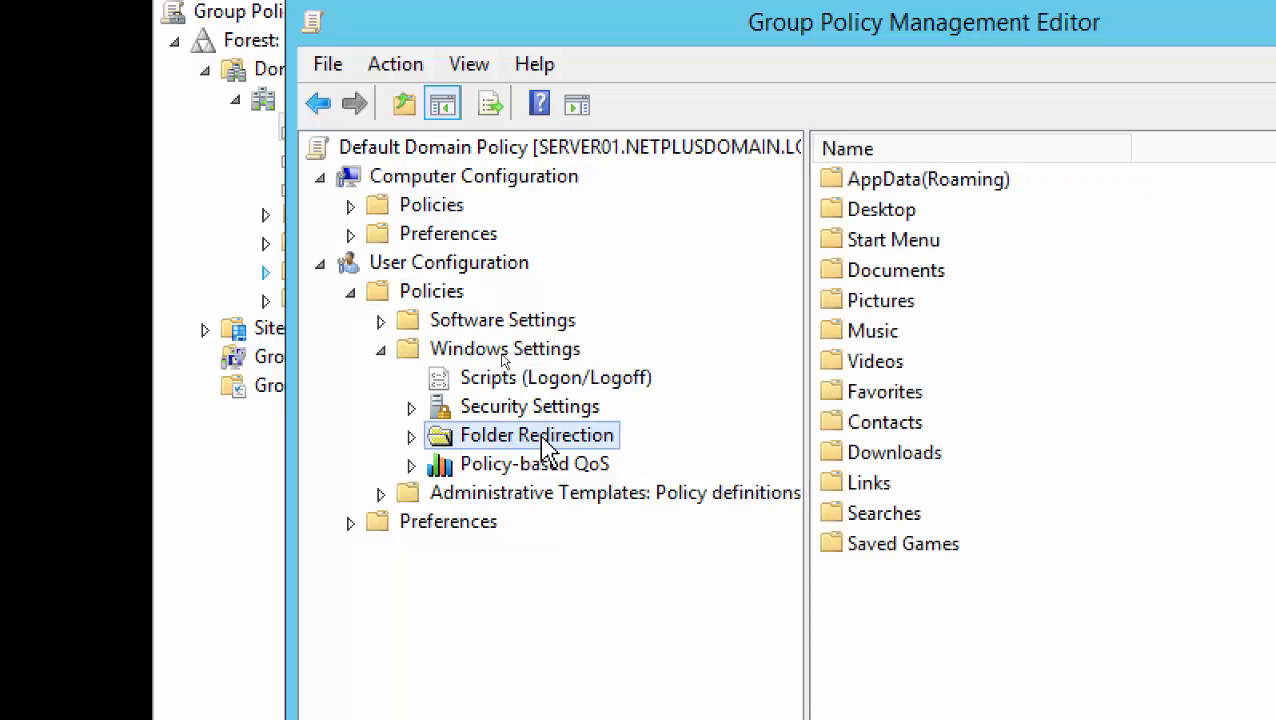
left_click(440, 293)
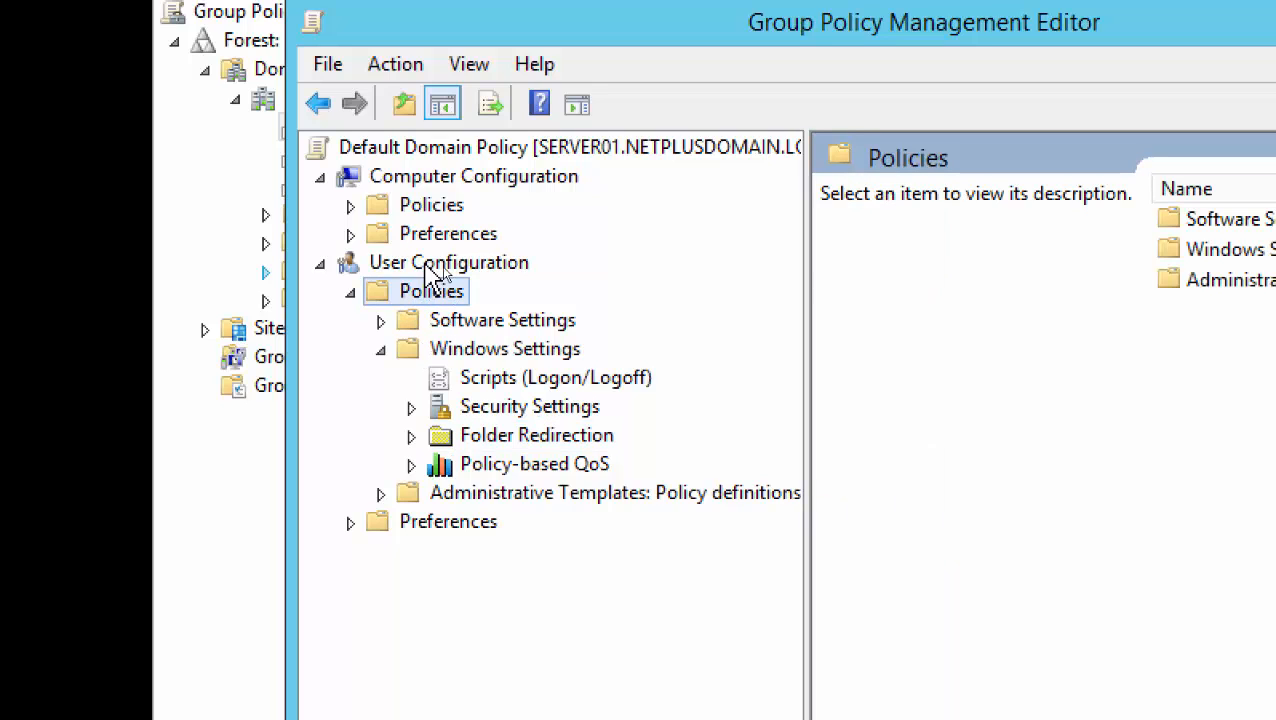
left_click(450, 352)
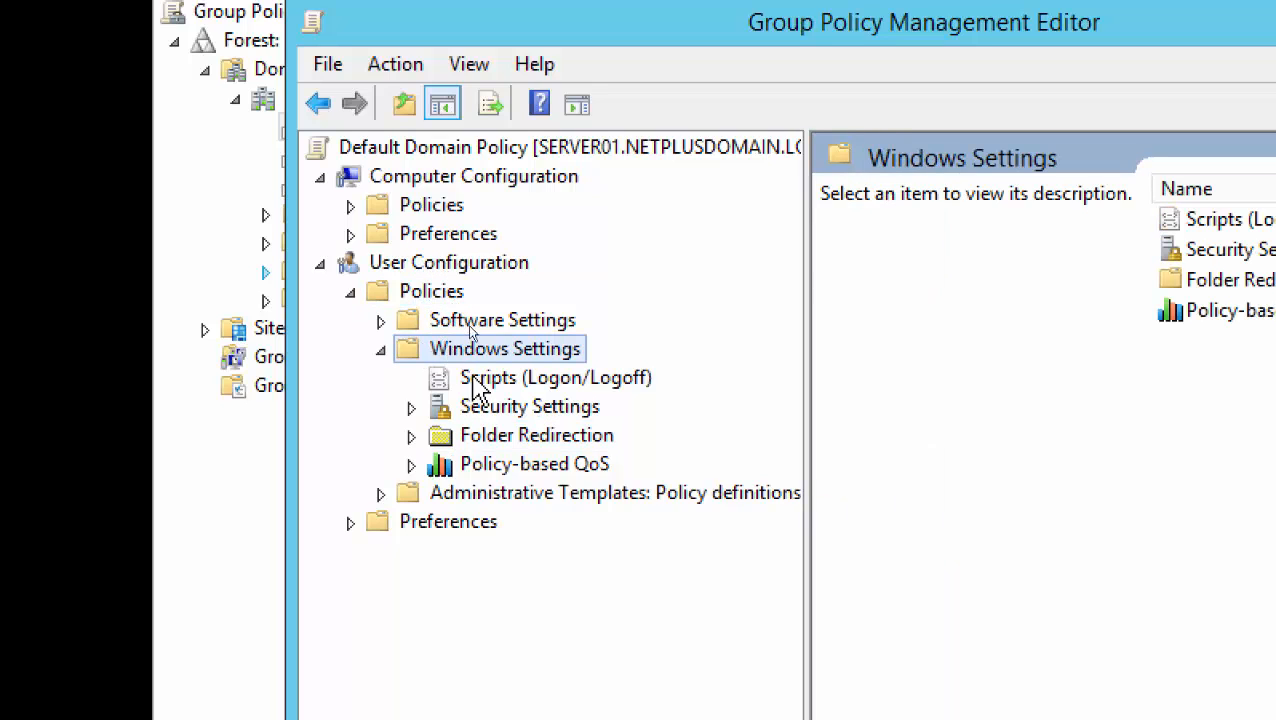
left_click(537, 440)
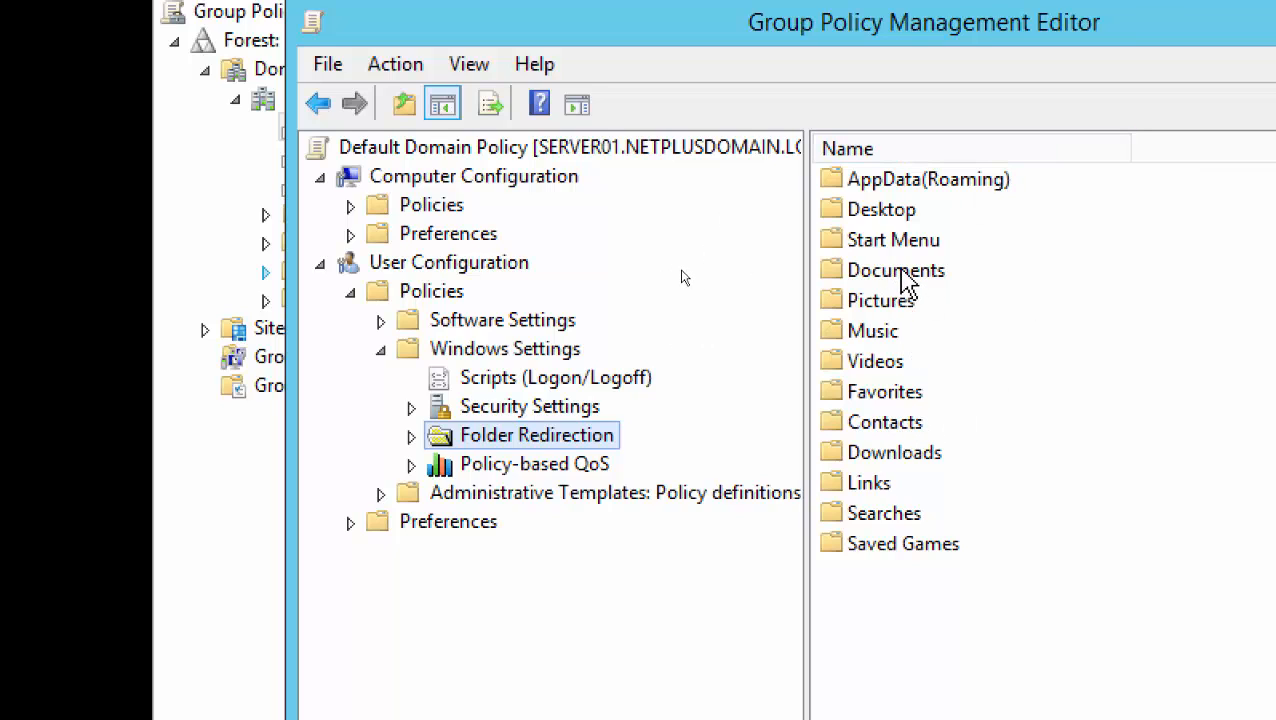
left_click(897, 272)
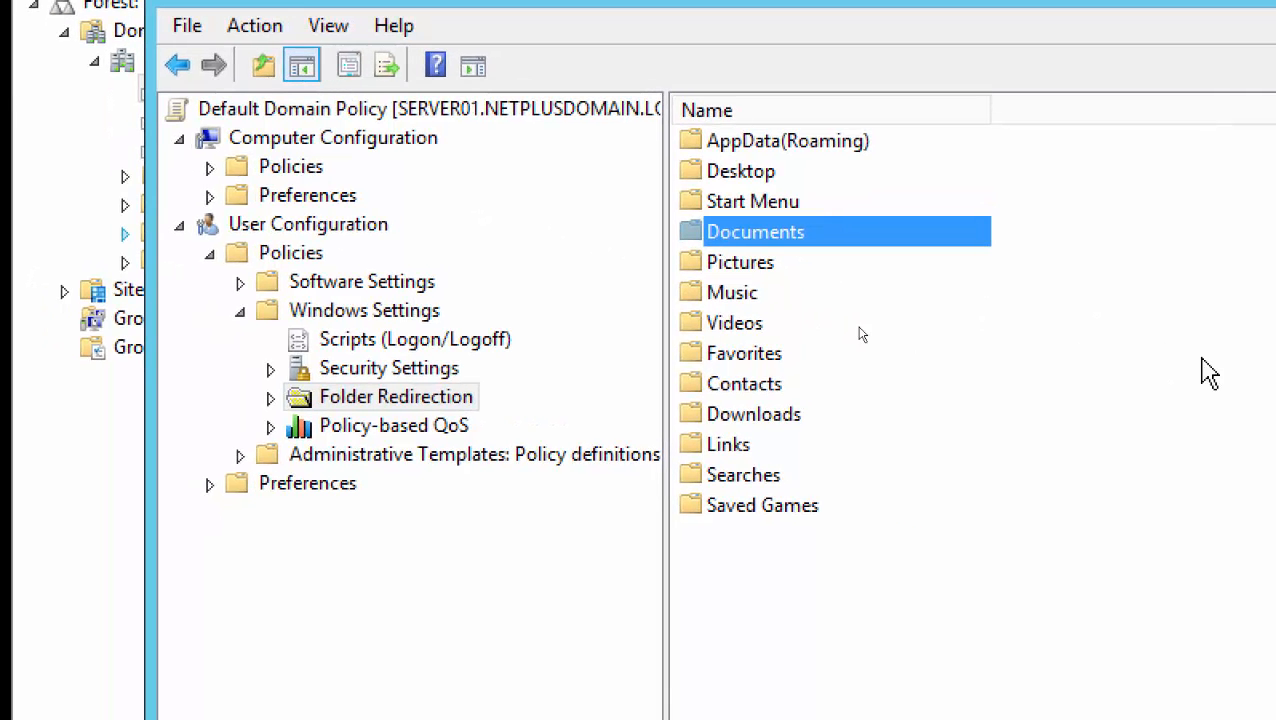
Open the Documents folder's Properties and drop down its redirection Setting choices
right_click(803, 246)
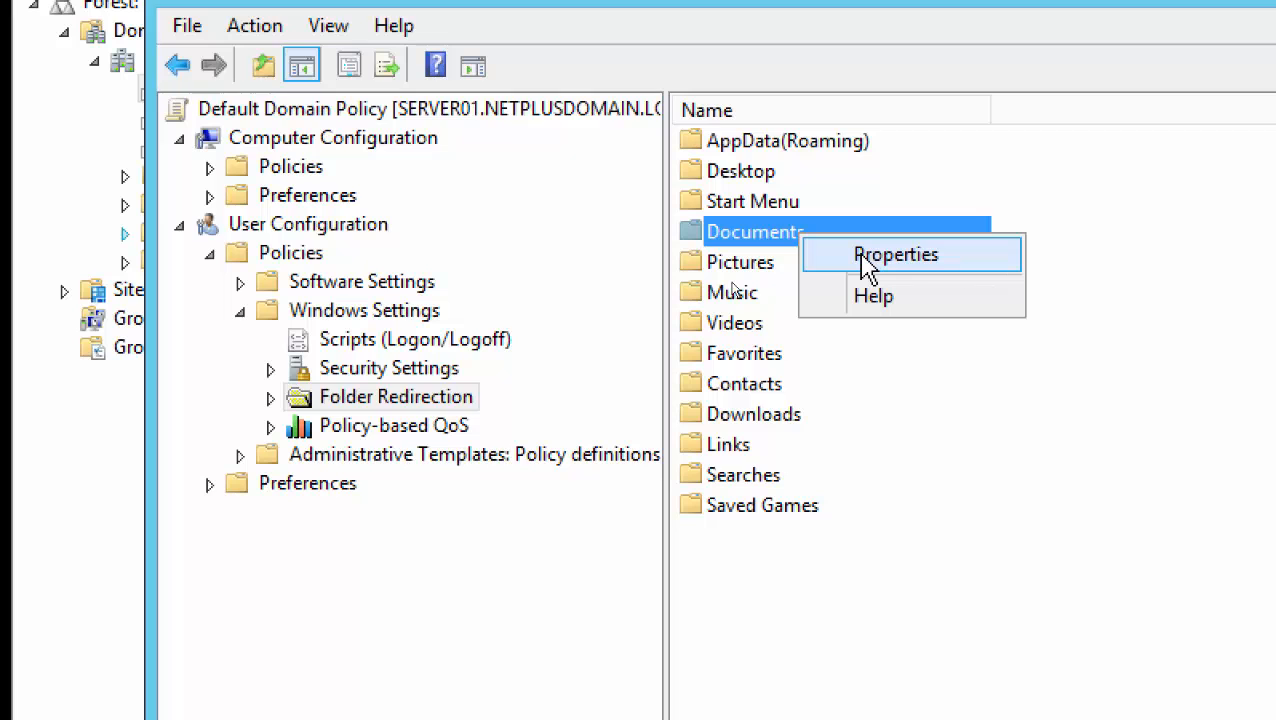
left_click(866, 258)
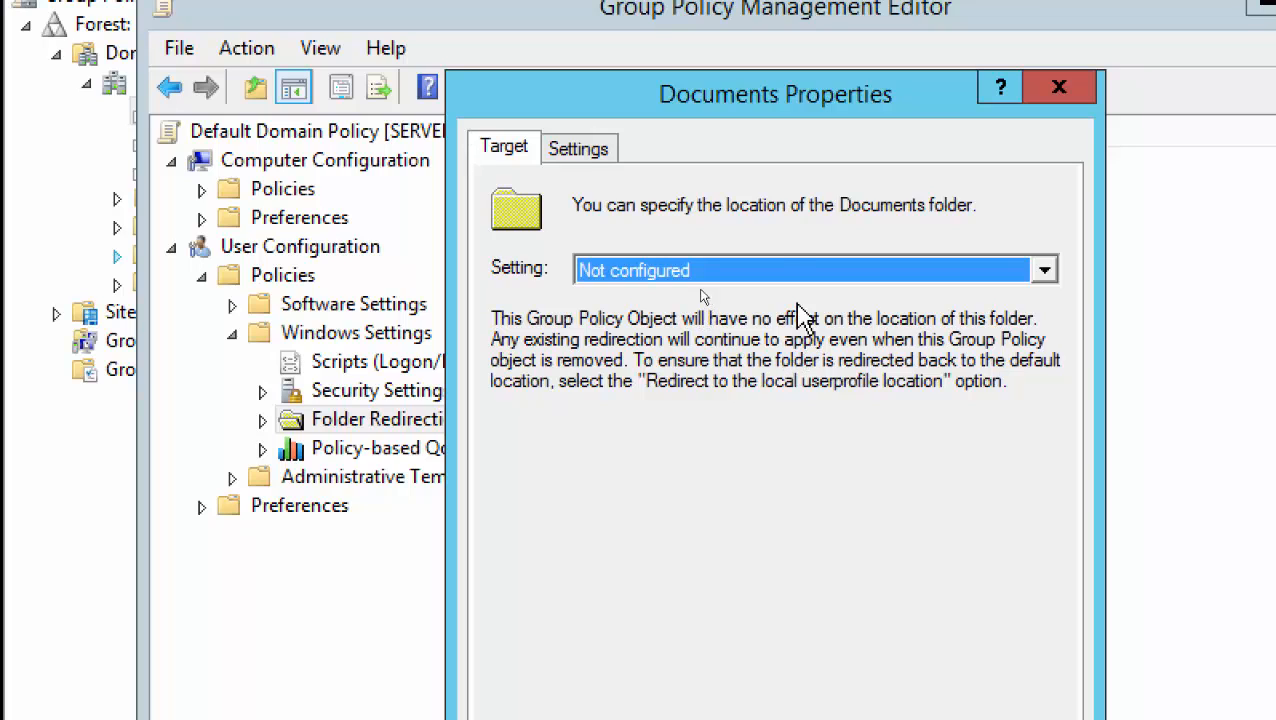
left_click(1045, 271)
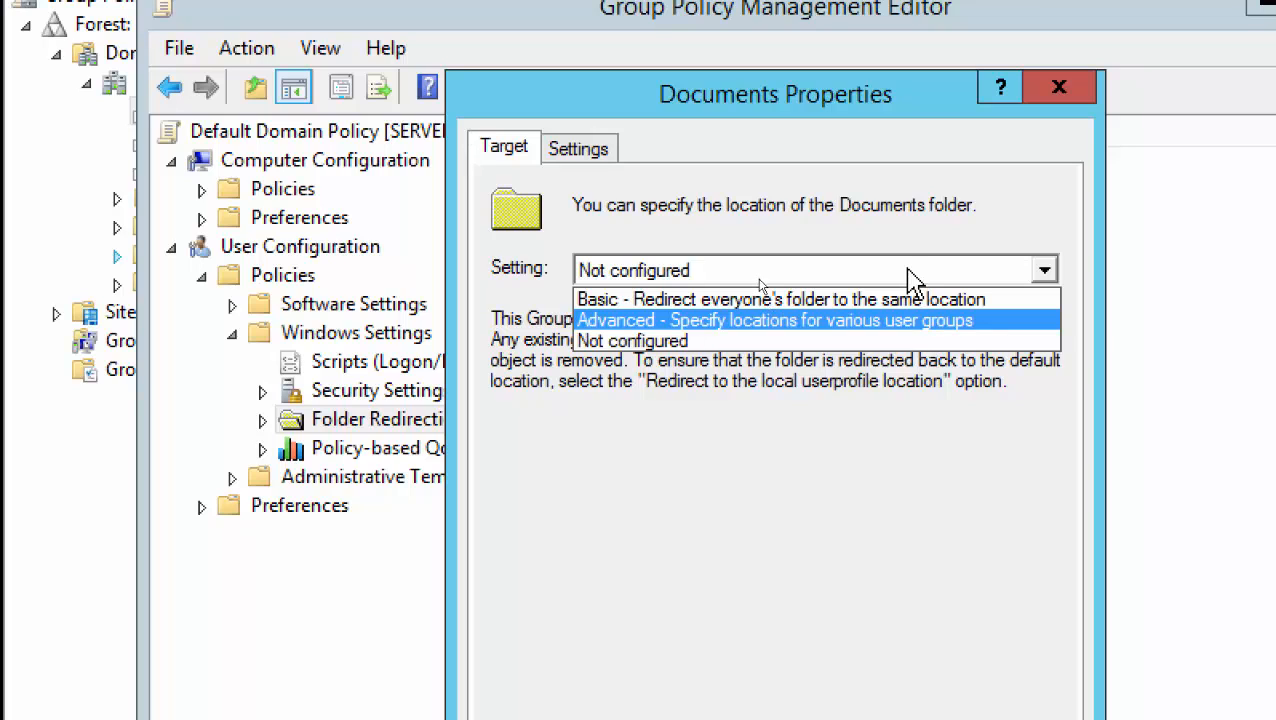
Set Documents redirection to Basic, creating a folder per user under root path \\server01\Redirected_Docs
left_click(905, 300)
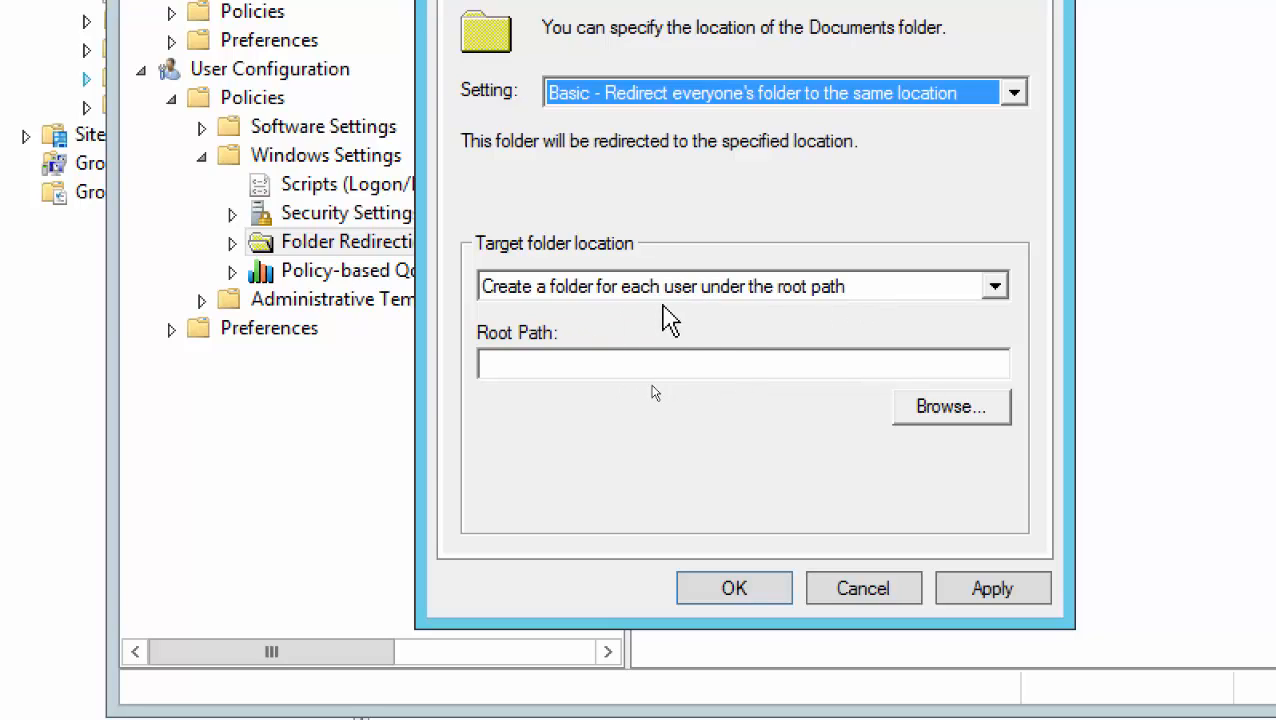
left_click(997, 290)
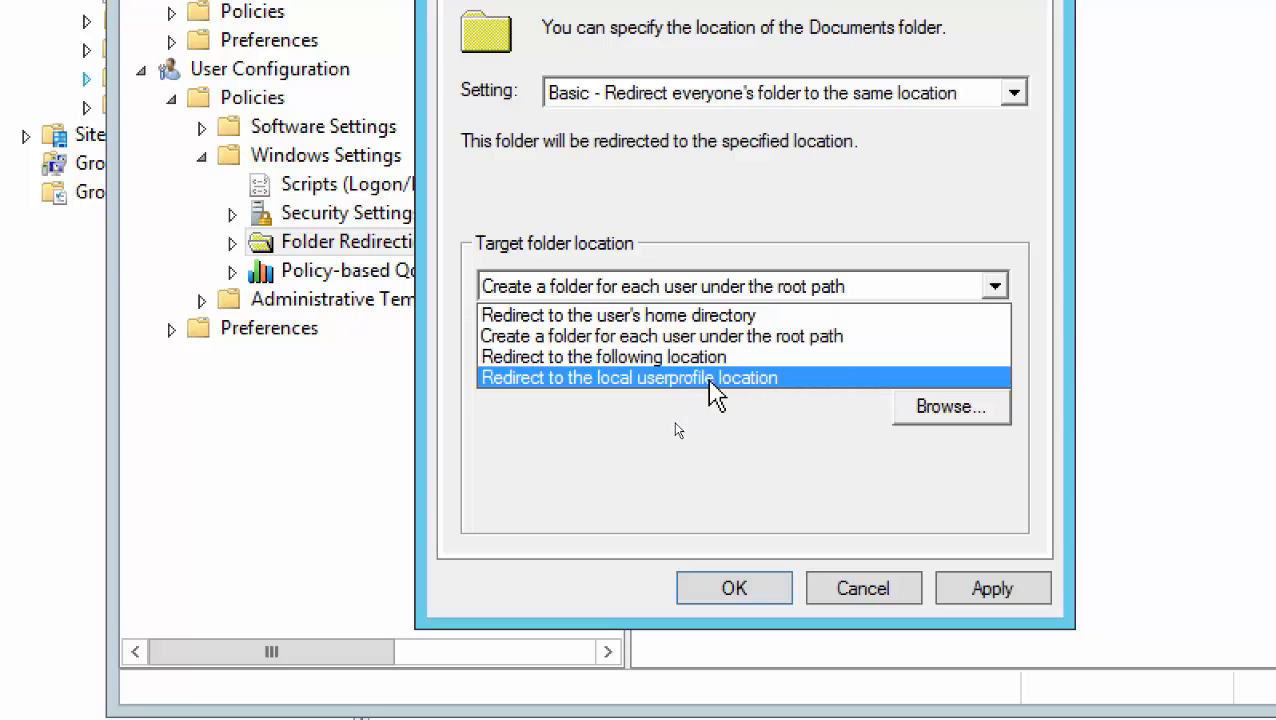
left_click(740, 336)
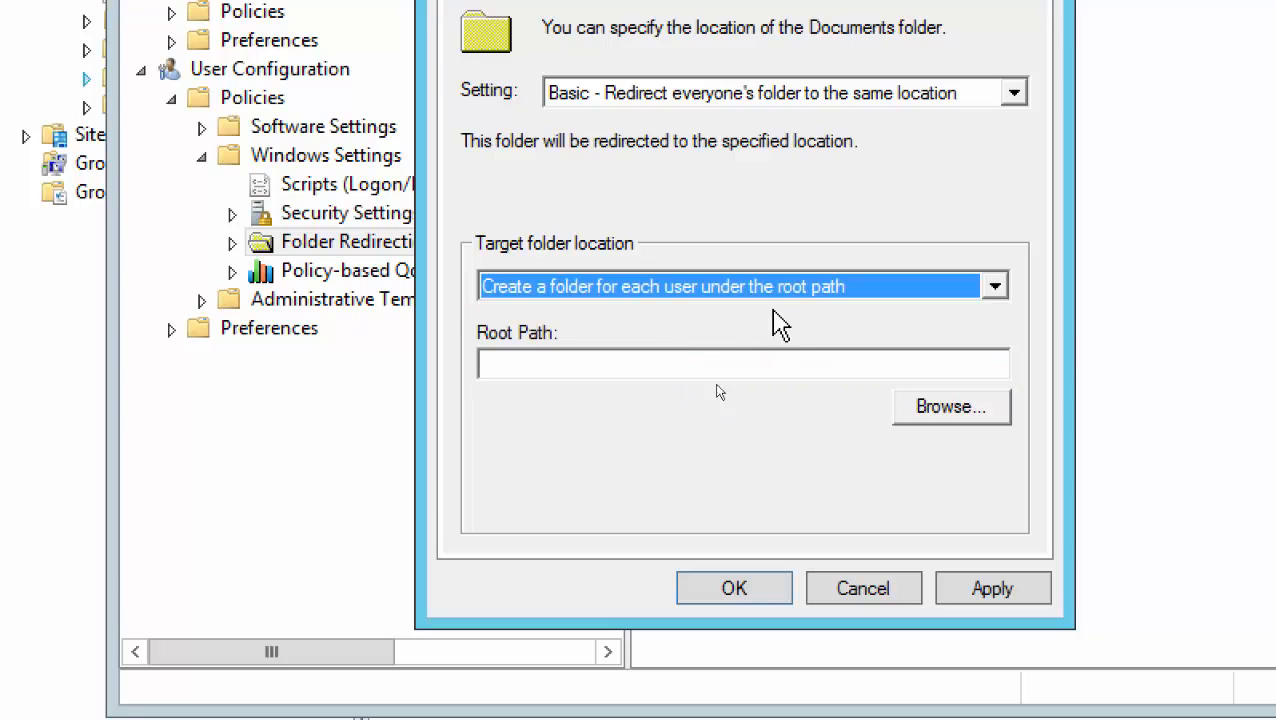
right_click(492, 363)
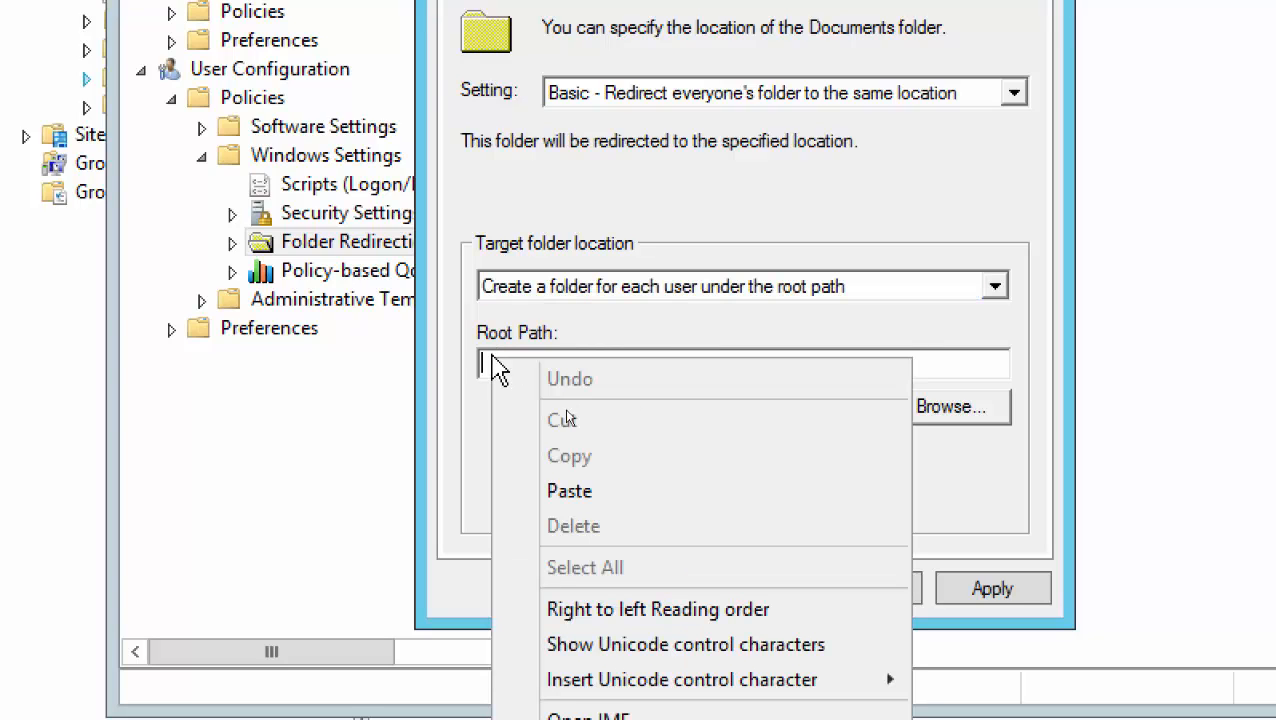
left_click(568, 505)
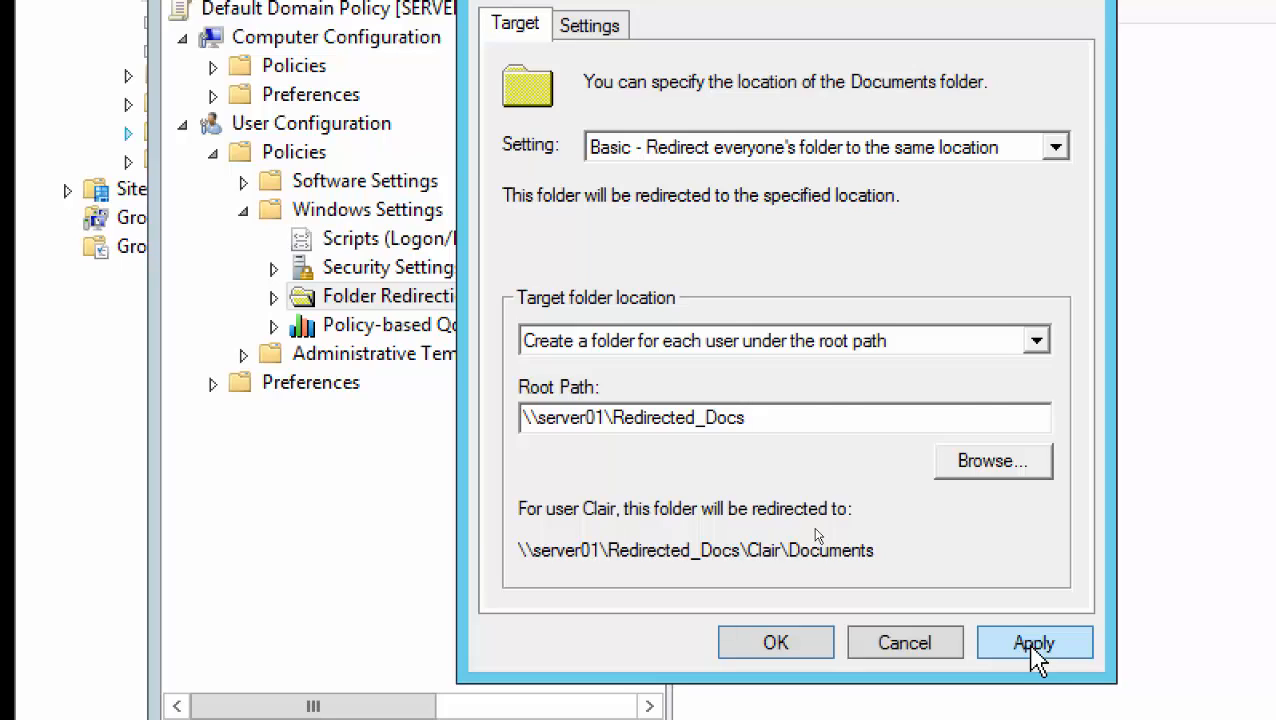
Apply the Documents redirection, accept the Folder Redirection warning, and close the Properties dialog with OK
left_click(1033, 645)
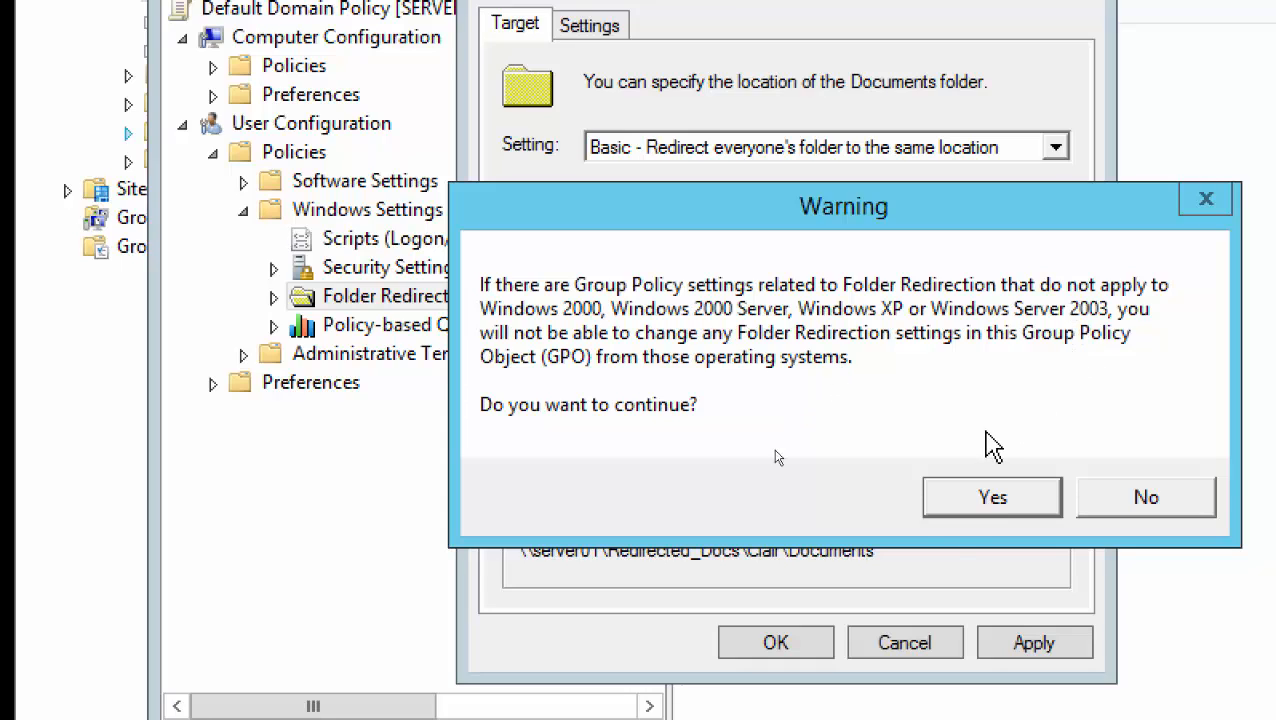
left_click(978, 500)
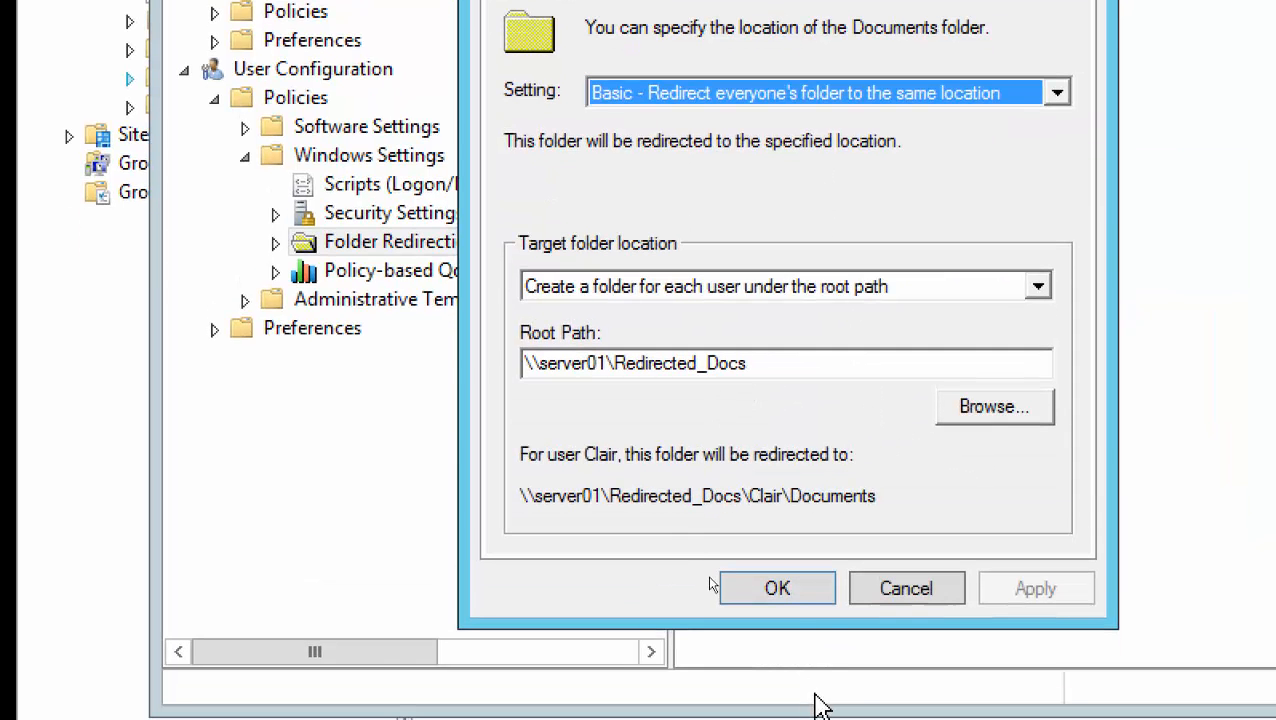
left_click(772, 592)
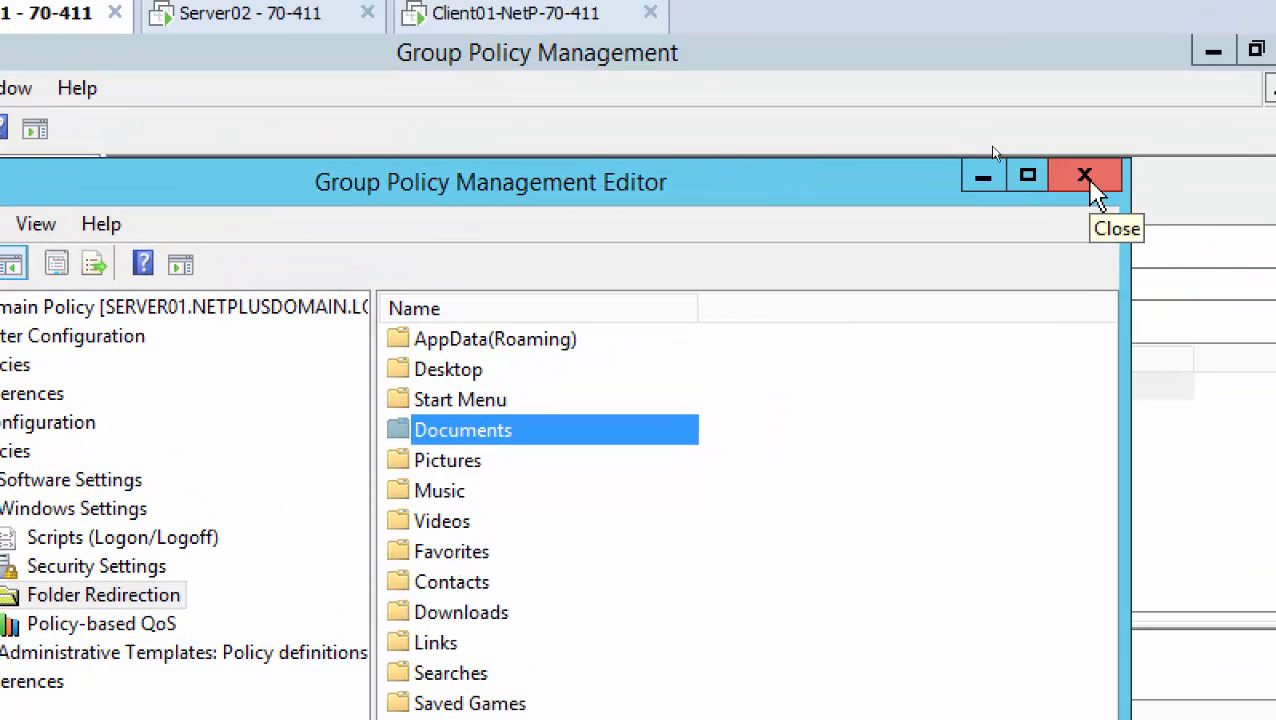
Close the policy editor, refresh netplusdomain.local's replication status, and launch Command Prompt (Admin)
left_click(1086, 177)
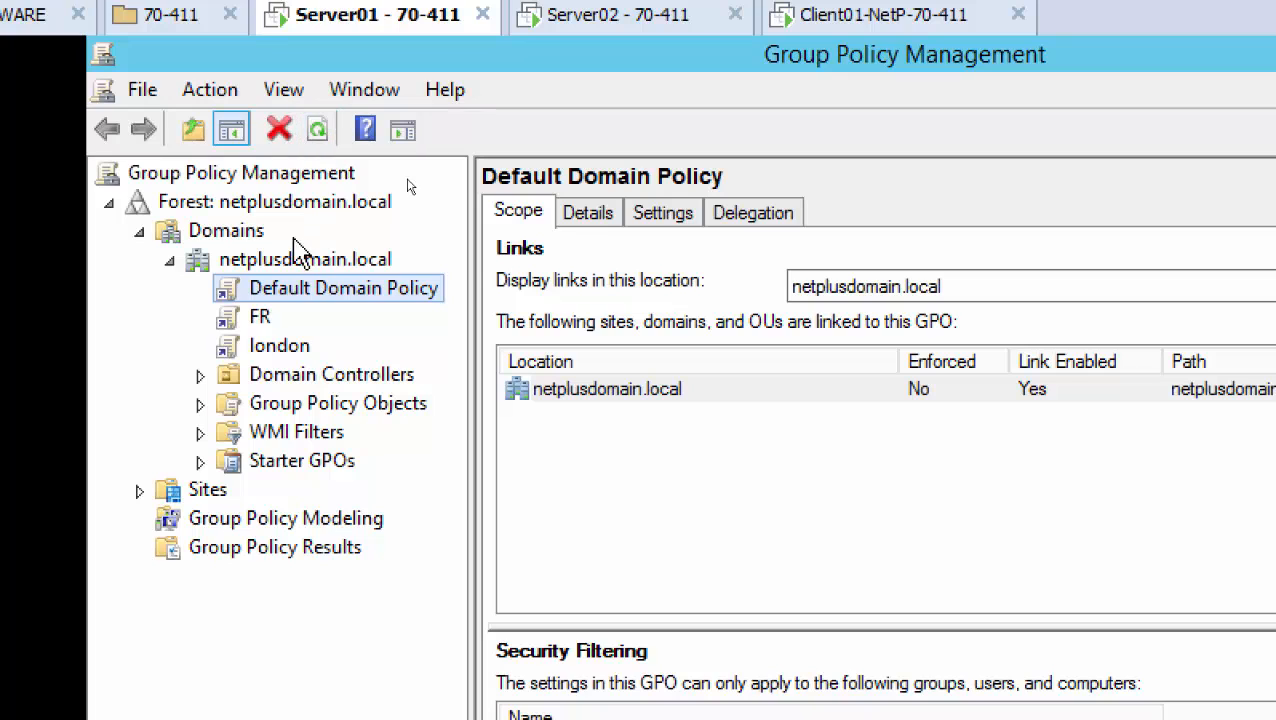
left_click(276, 264)
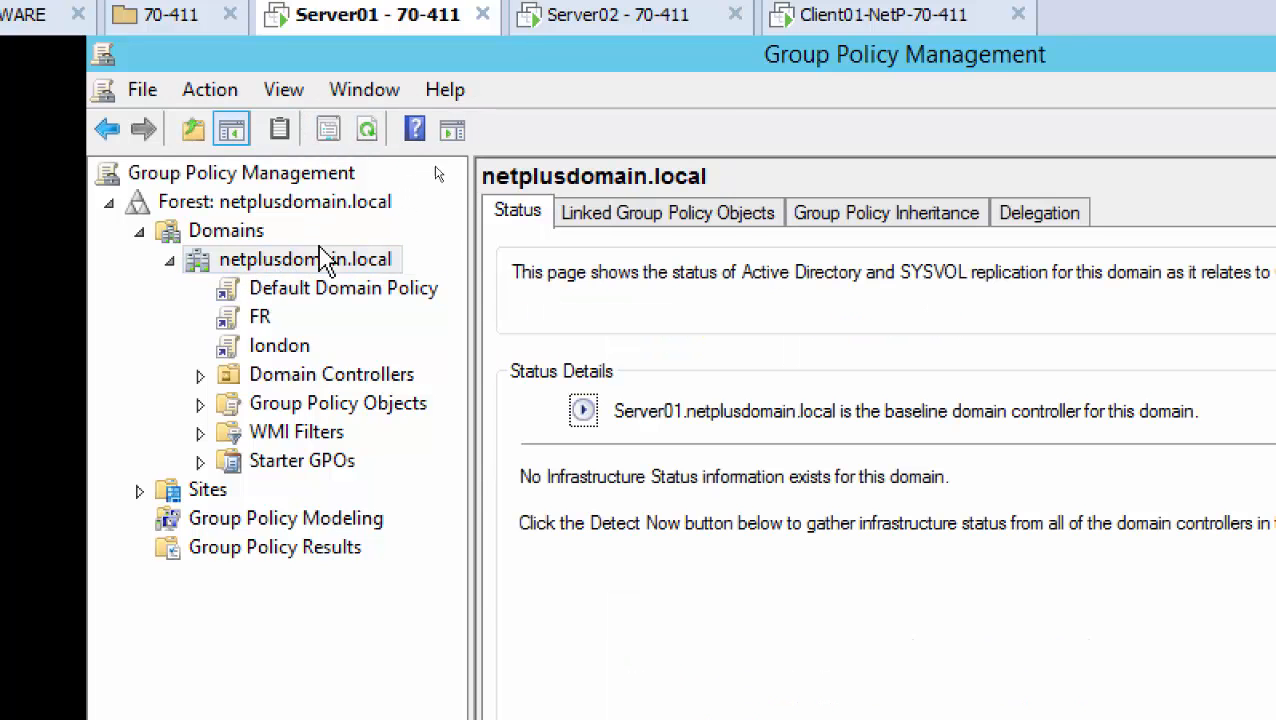
left_click(367, 136)
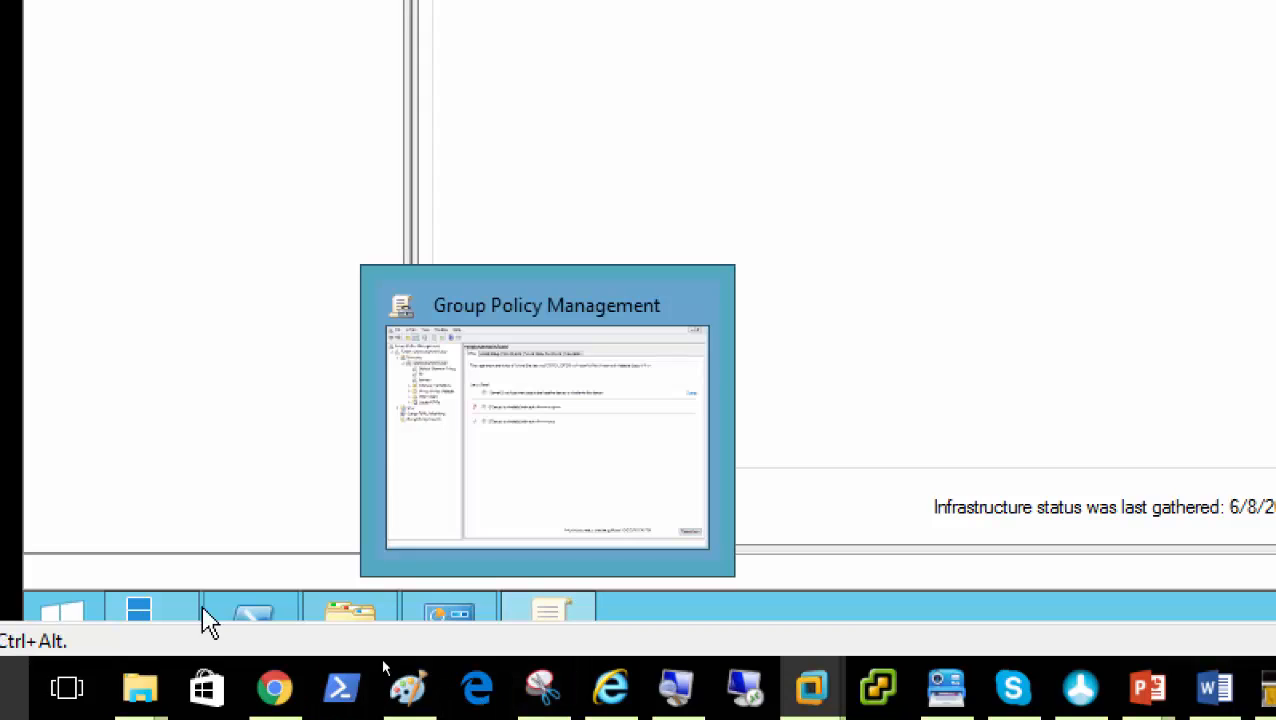
right_click(60, 618)
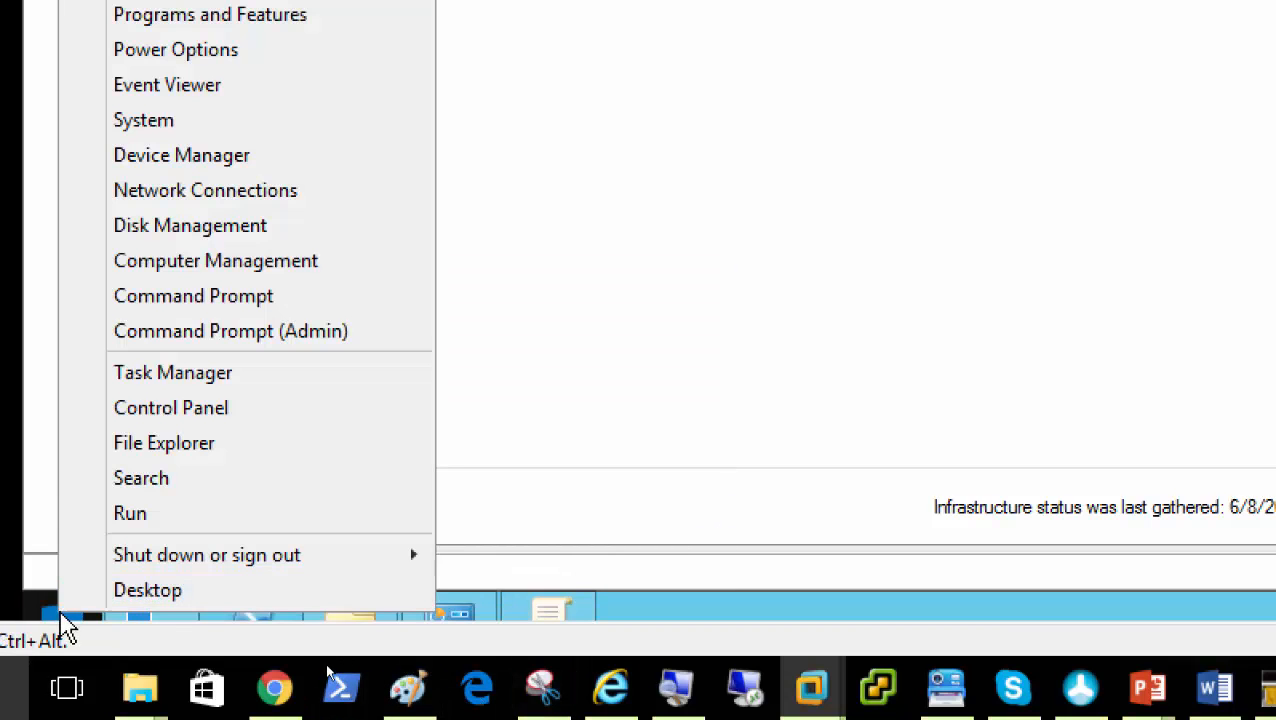
left_click(230, 331)
Approve the elevation prompt and run gpupdate /force to refresh Group Policy immediately
left_click(786, 273)
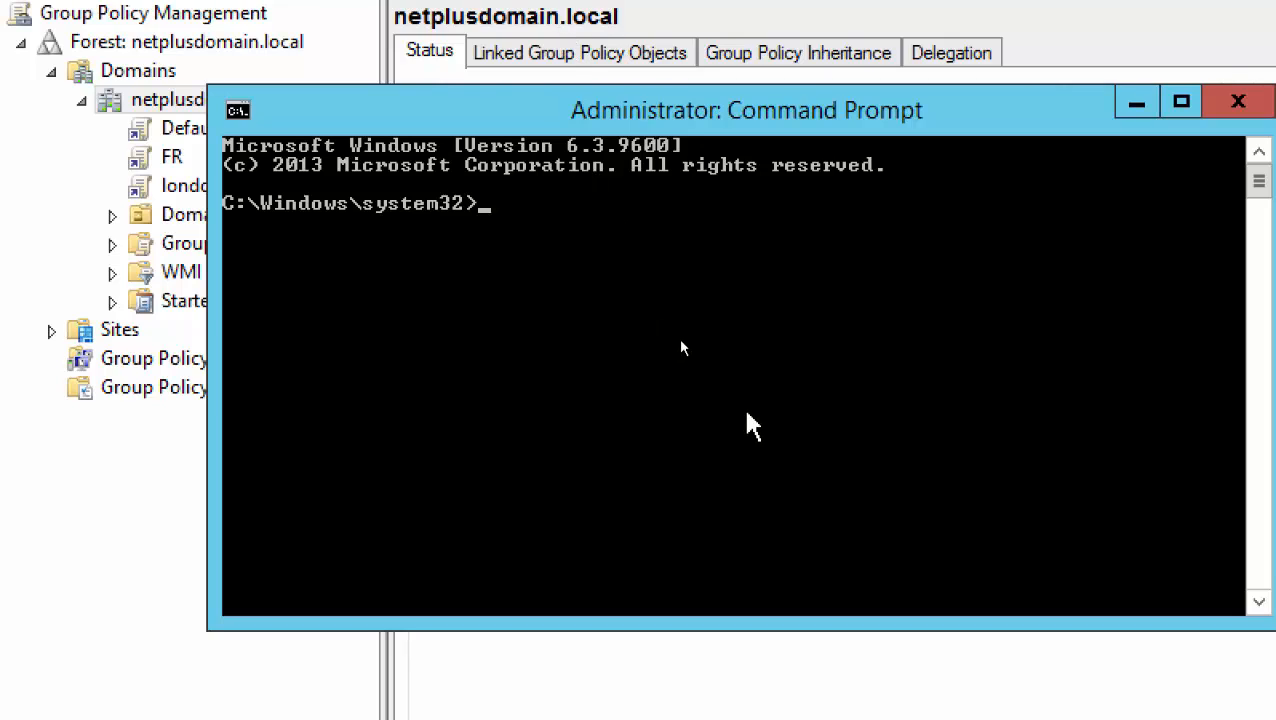
type("gpupdate ")
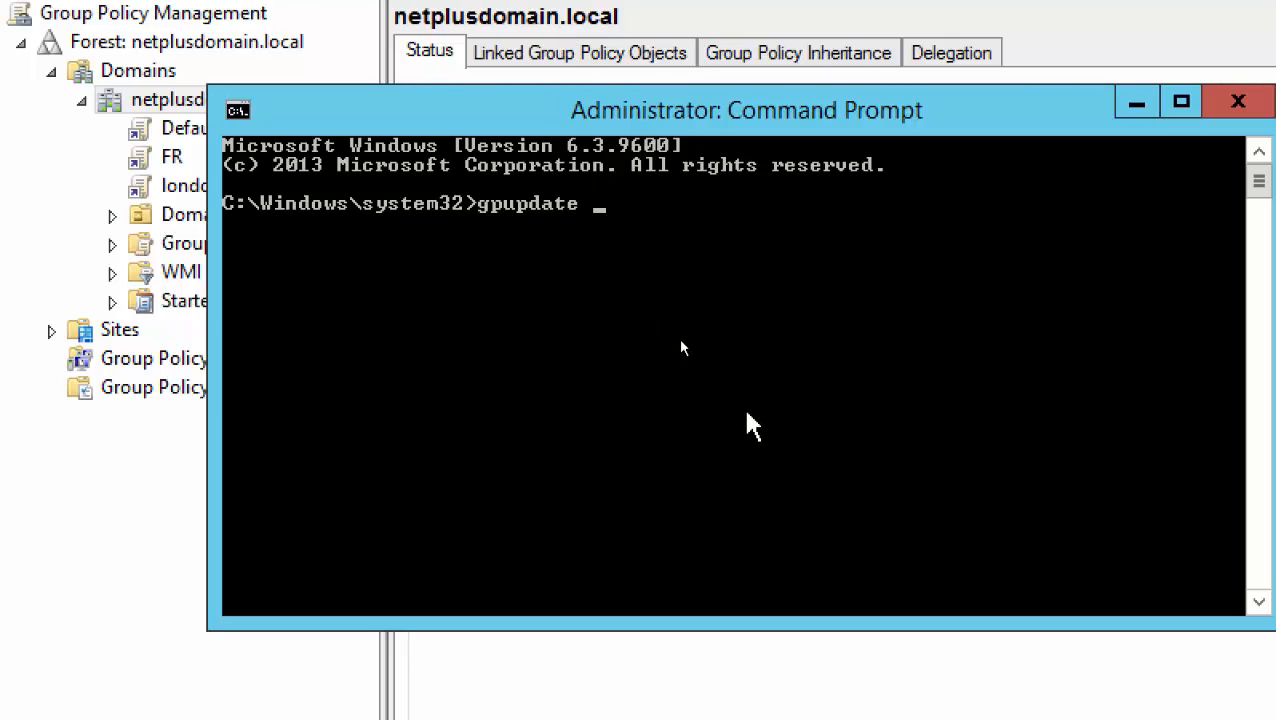
type("/force")
key("Return")
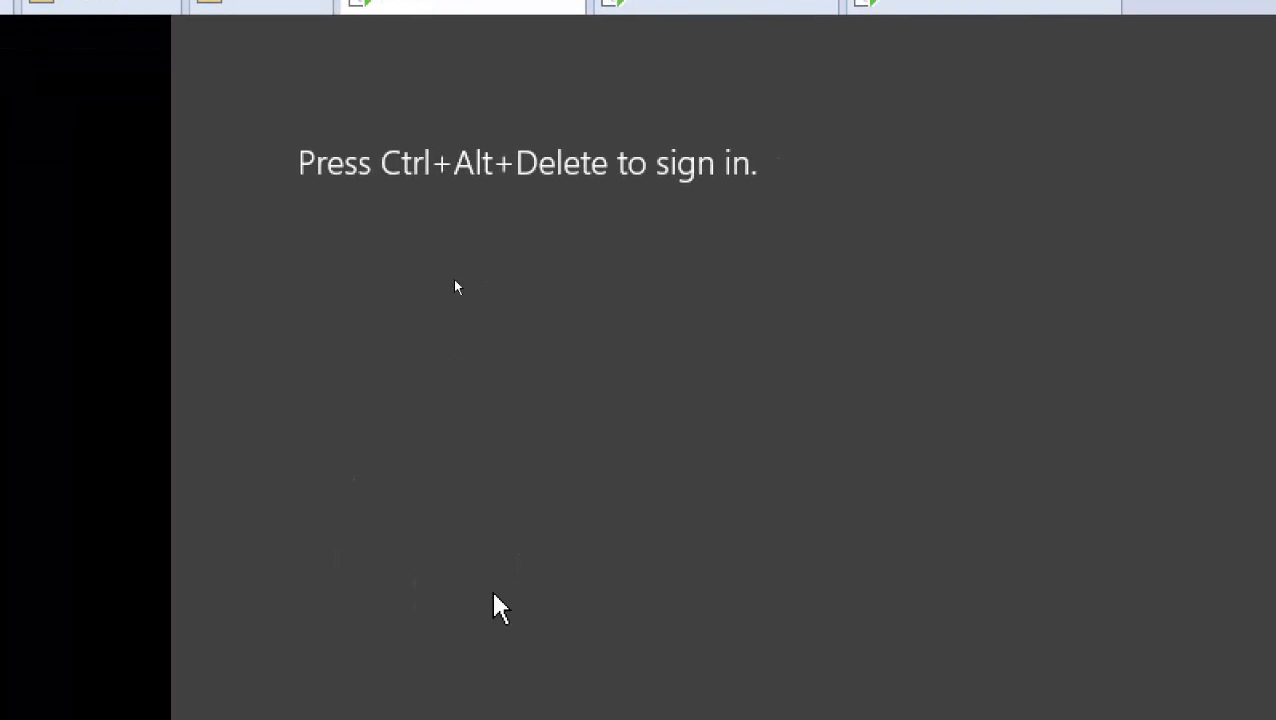
Sign back in to Server01 as the domain administrator, briefly switching to Server02 and back
left_click(67, 65)
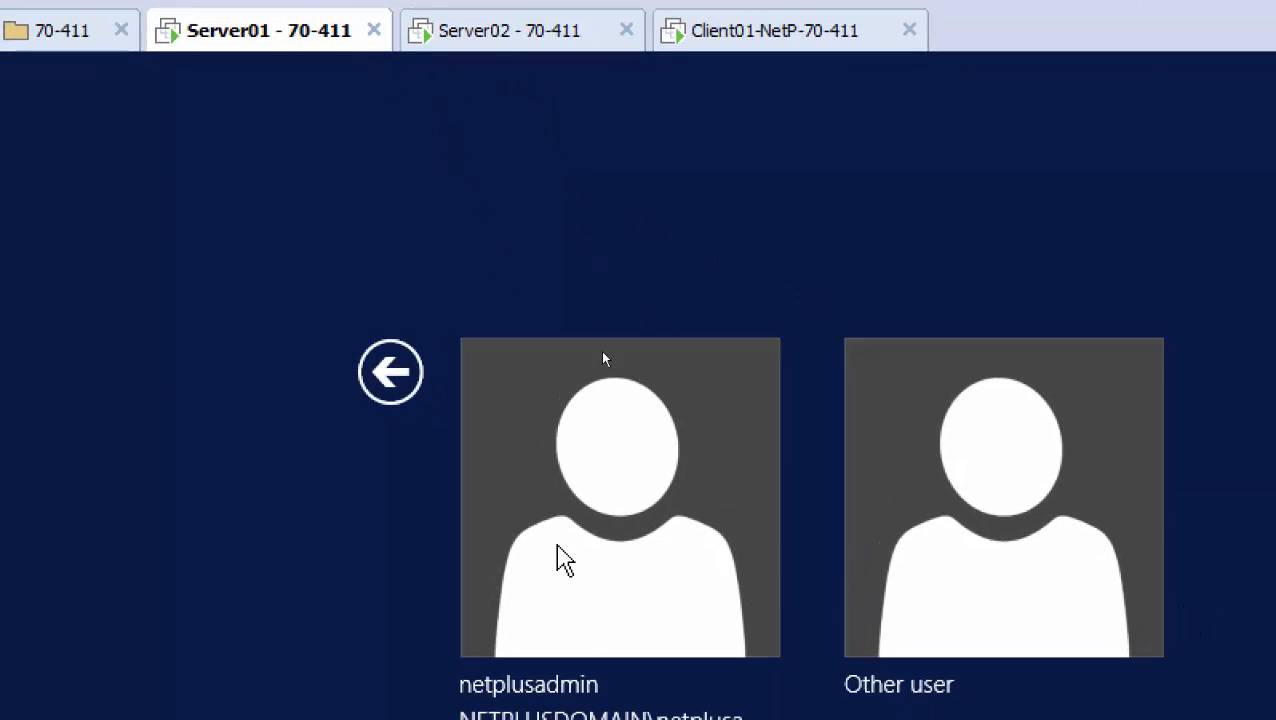
left_click(527, 330)
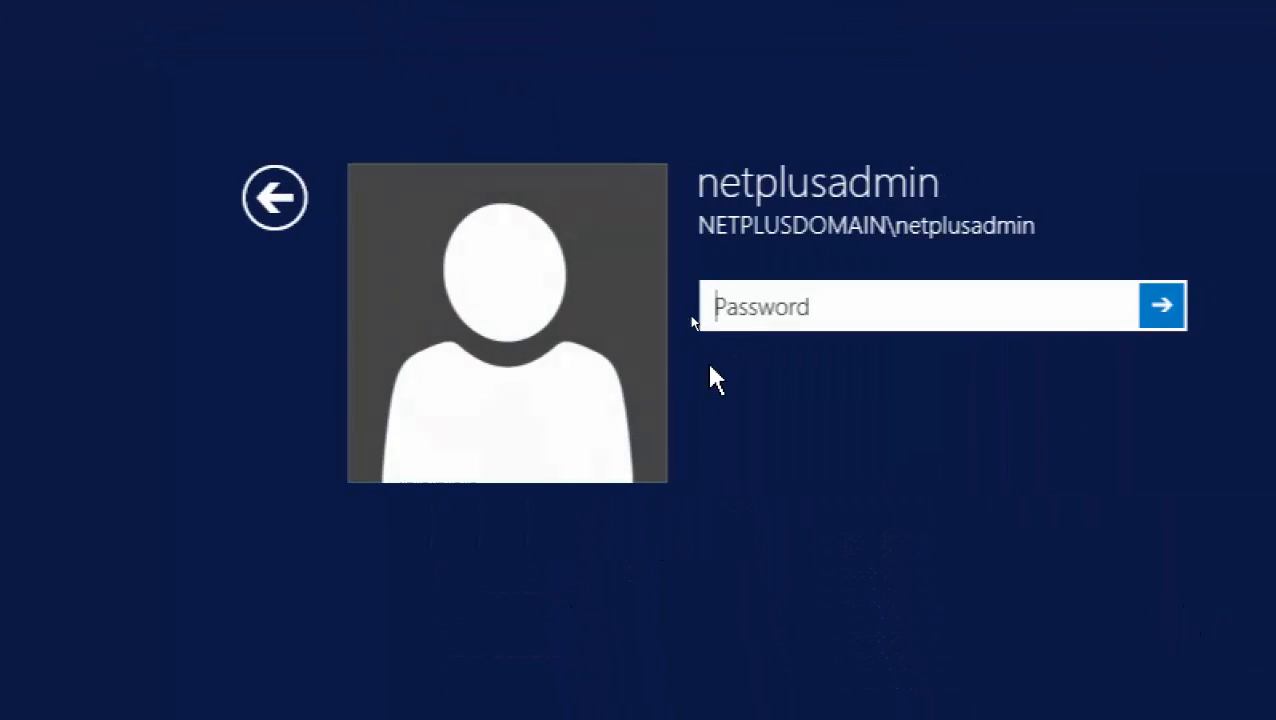
type("Pa")
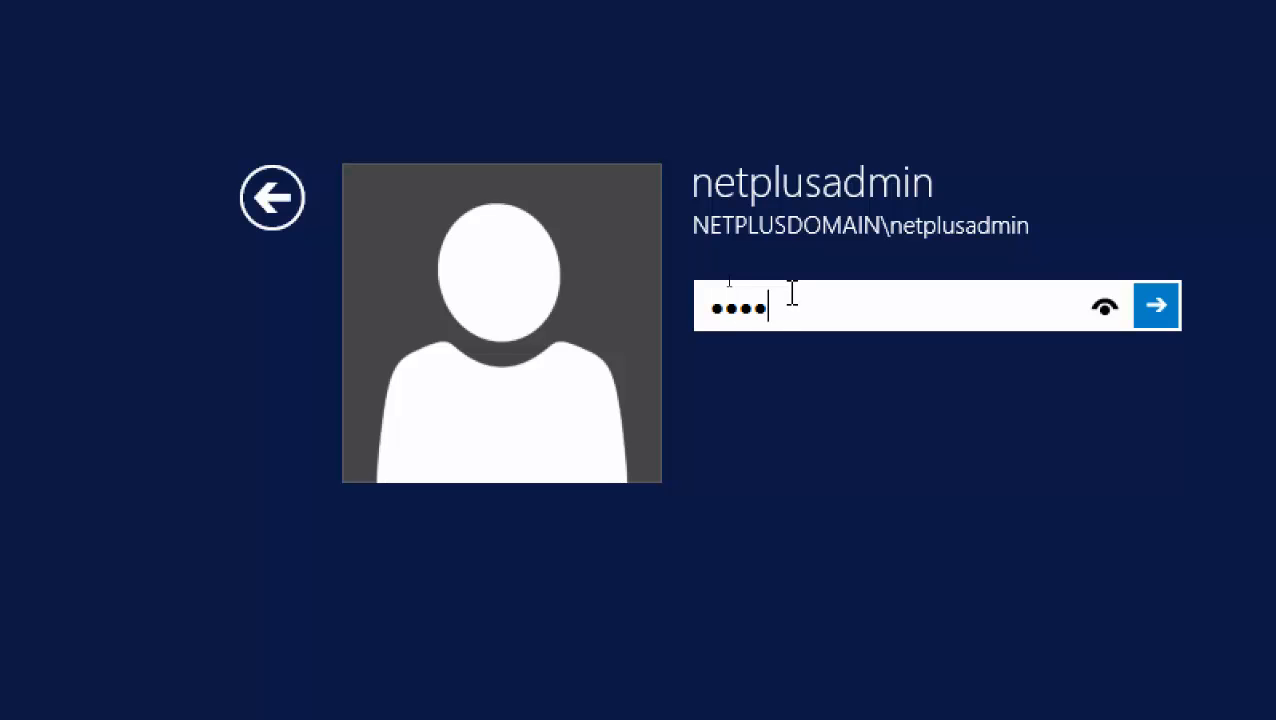
key("Return")
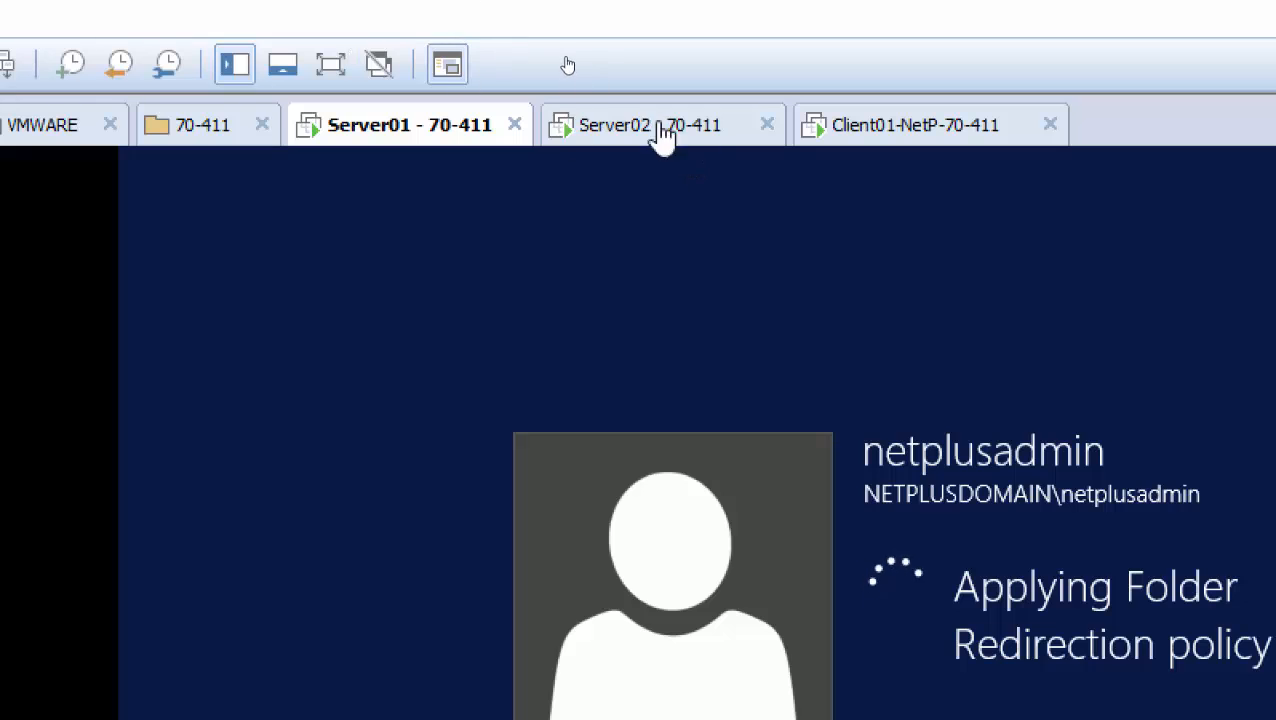
left_click(592, 45)
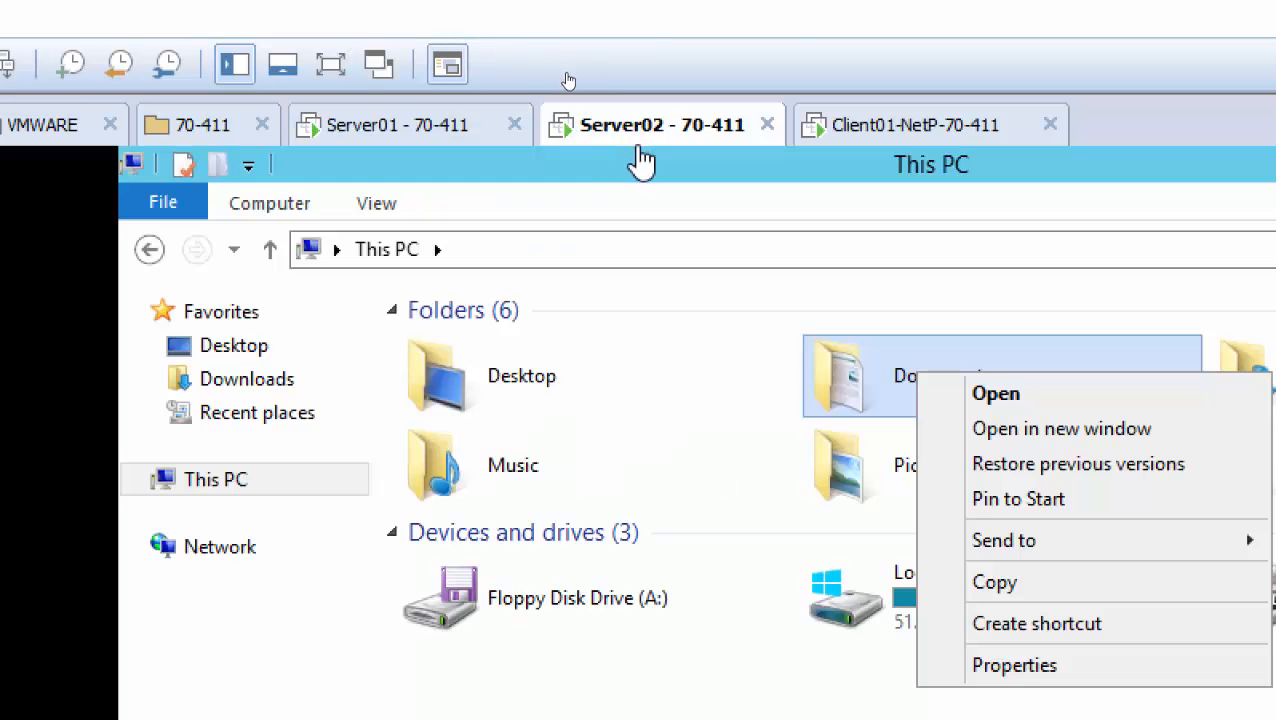
left_click(416, 123)
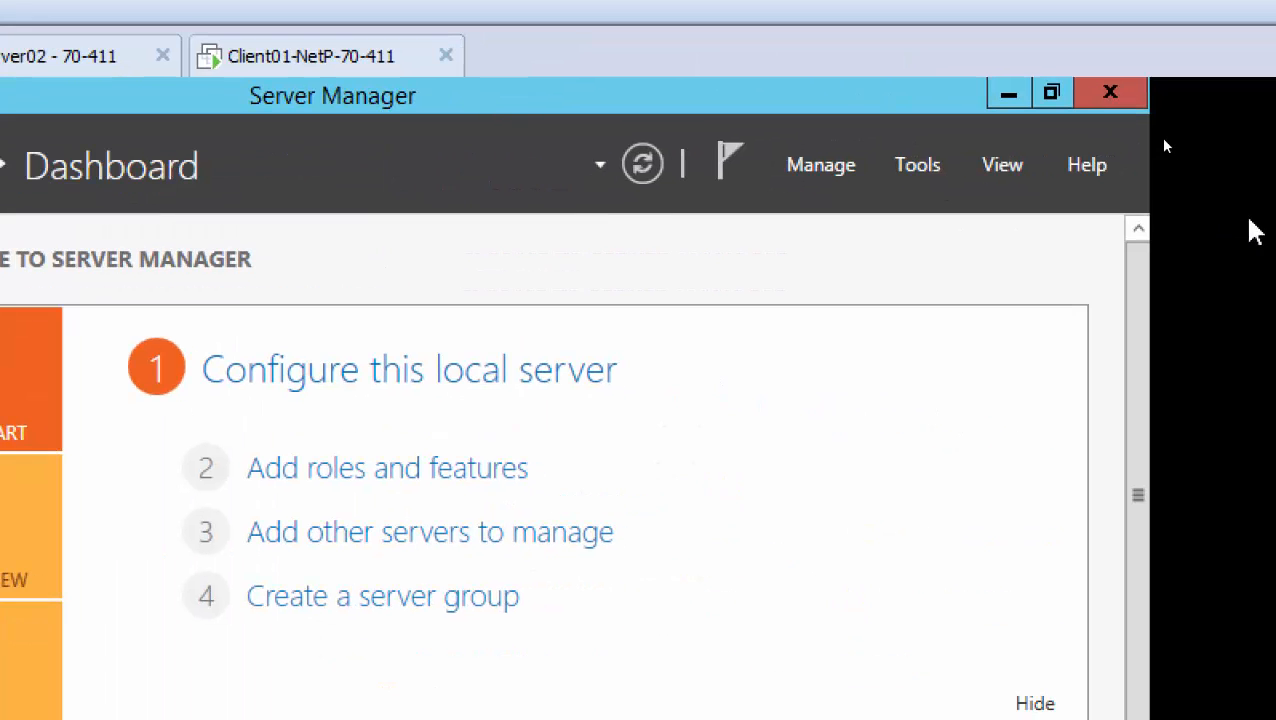
Launch Active Directory Users and Computers from Tools, select netplusdomain.local's Users container, and right-click it
left_click(920, 167)
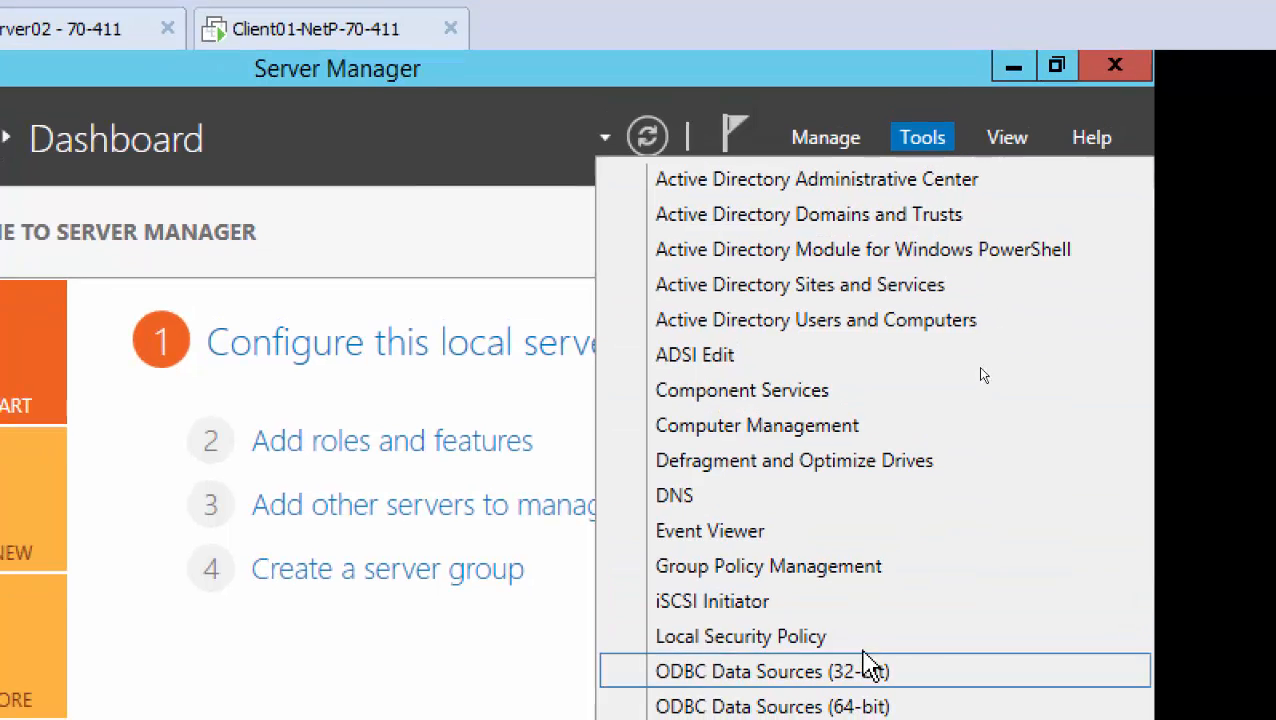
left_click(803, 355)
left_click(922, 150)
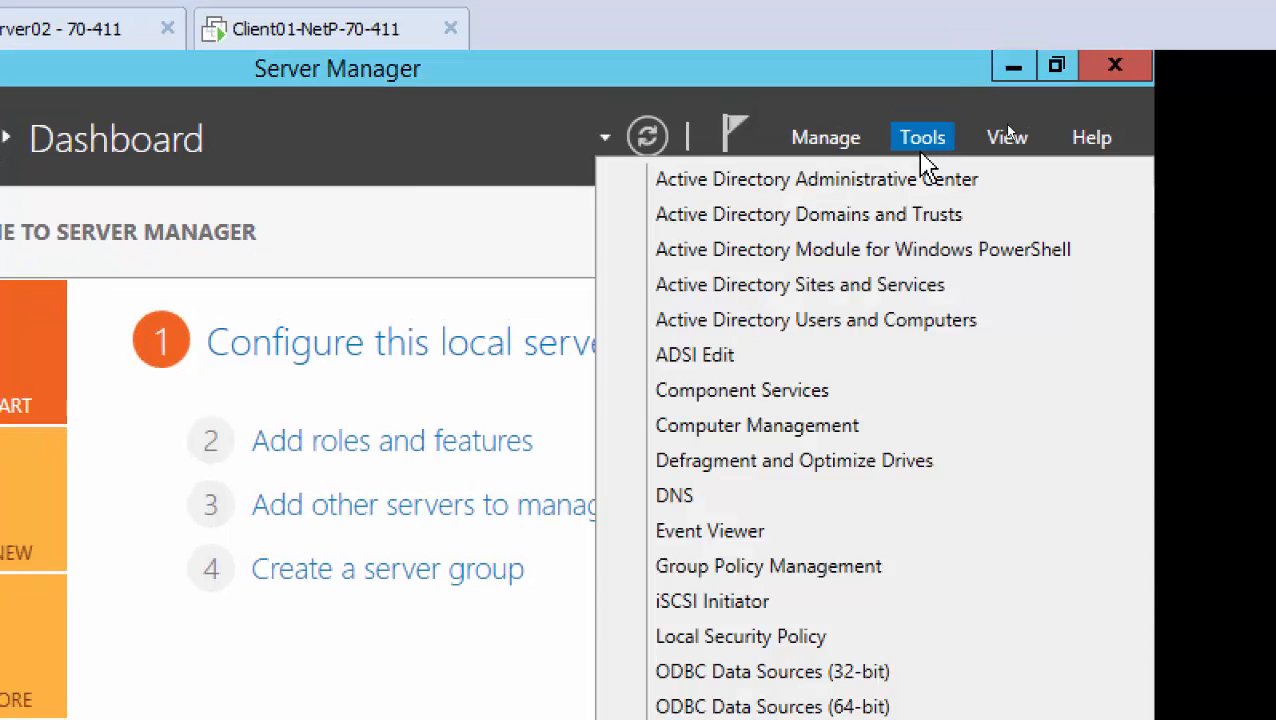
left_click(843, 320)
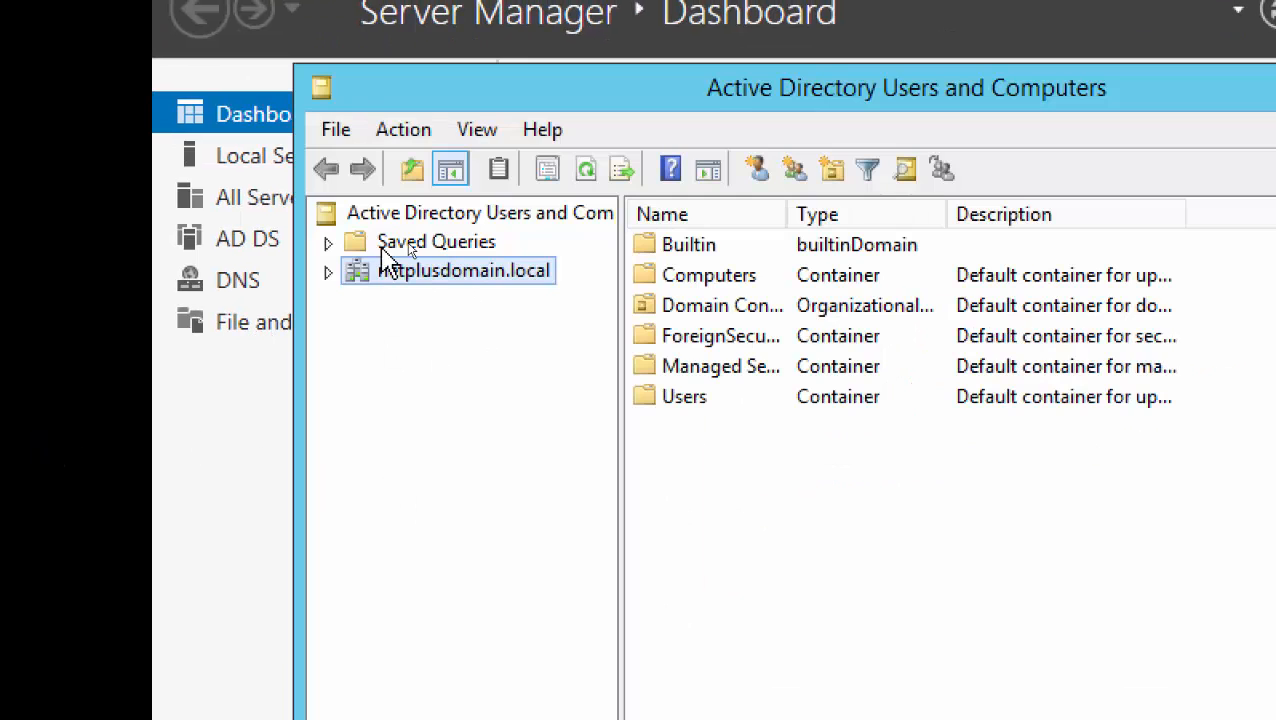
left_click(326, 272)
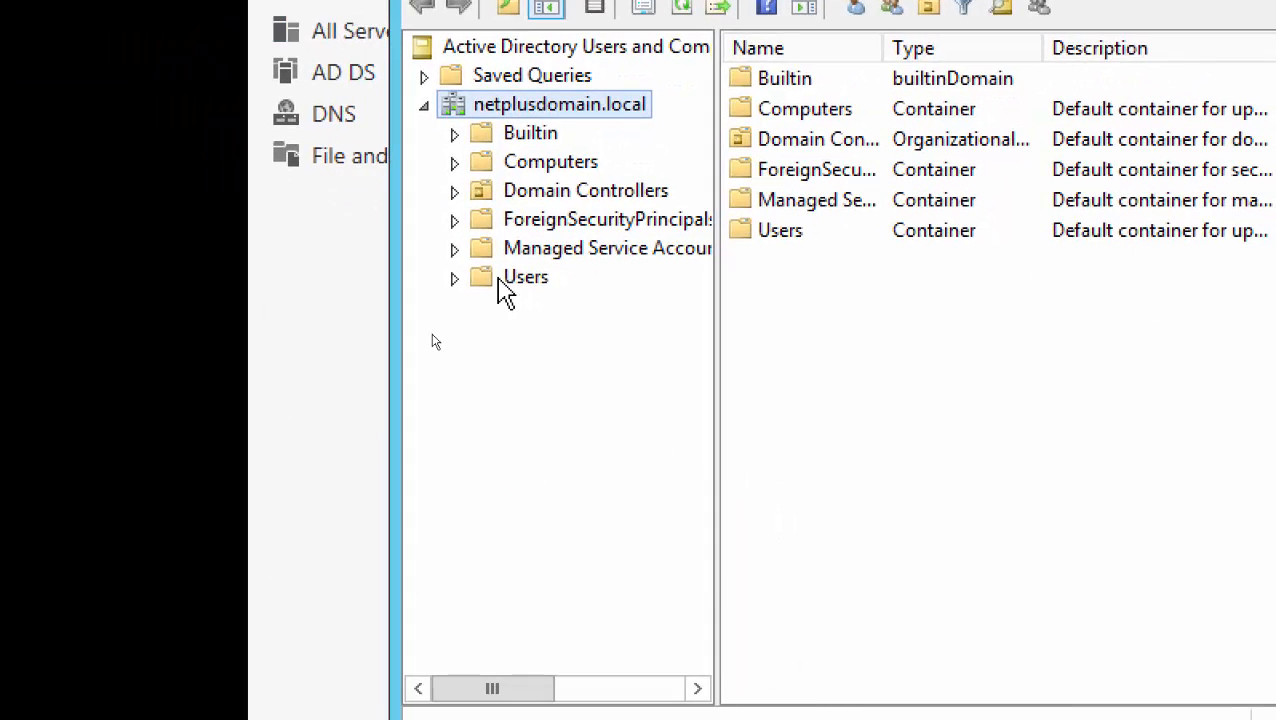
left_click(507, 433)
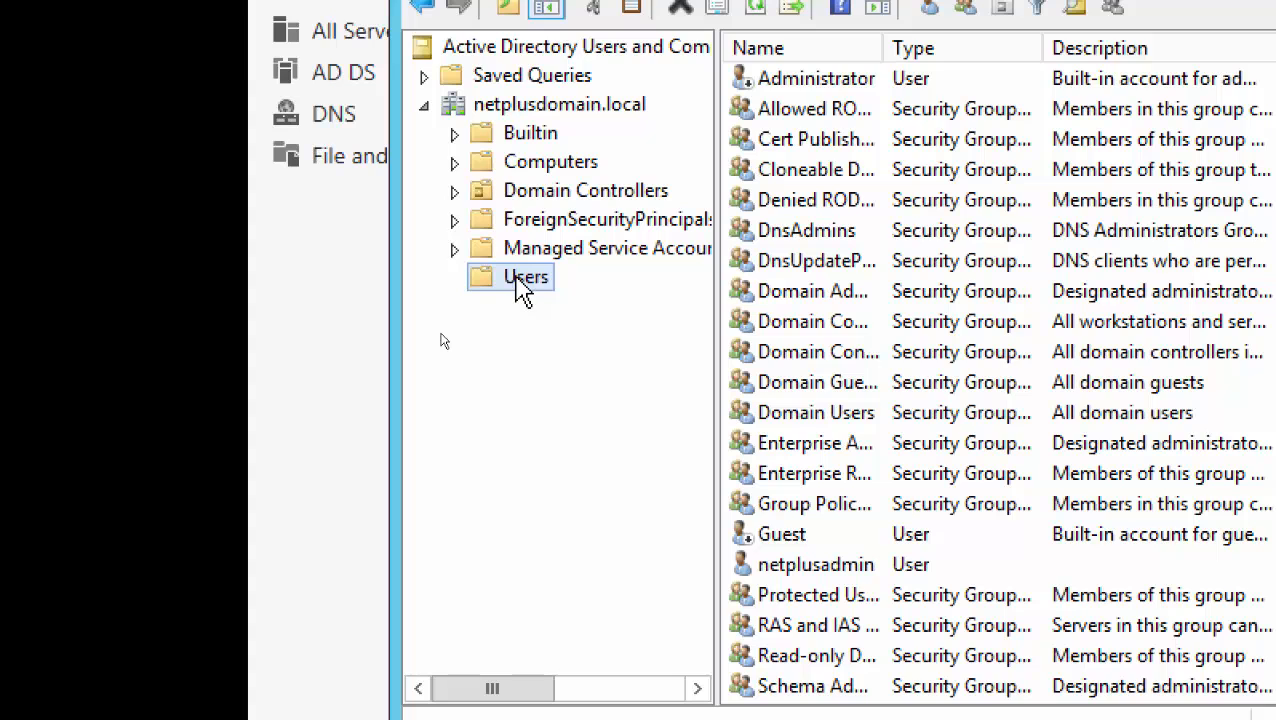
right_click(521, 285)
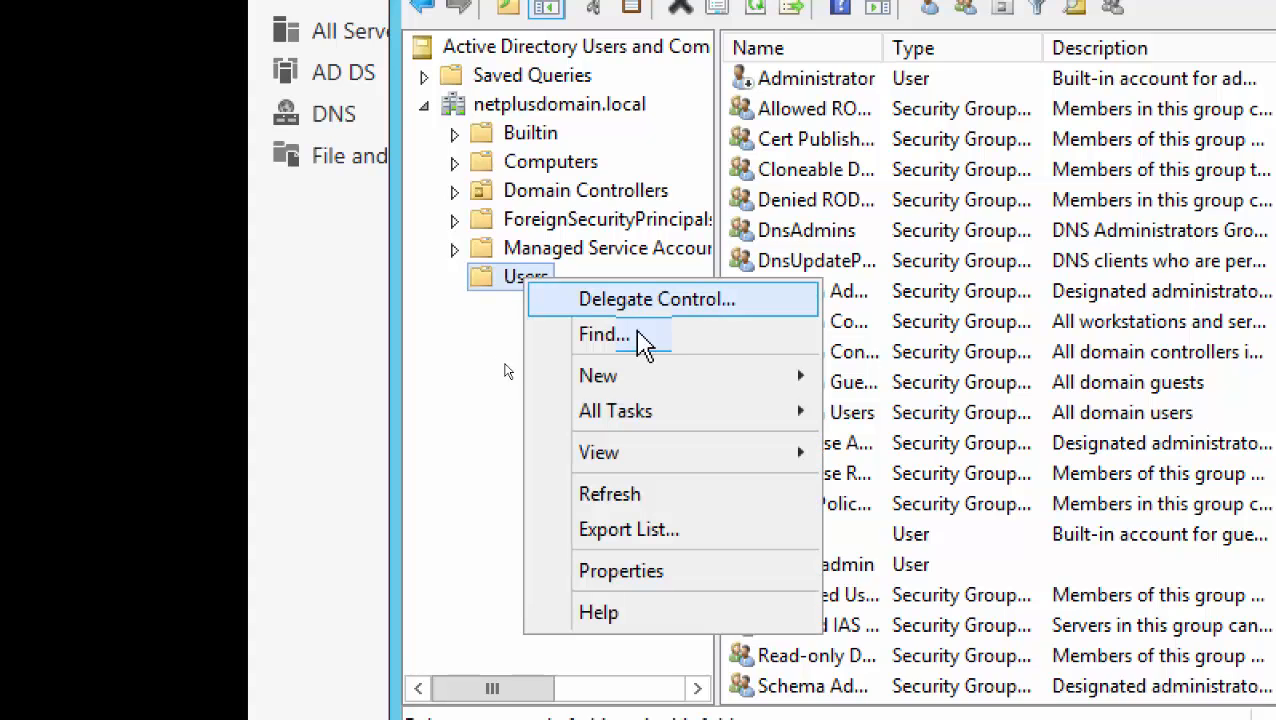
Start a new user entering User01 names, which is rejected as a duplicate logon name
mouse_move(703, 380)
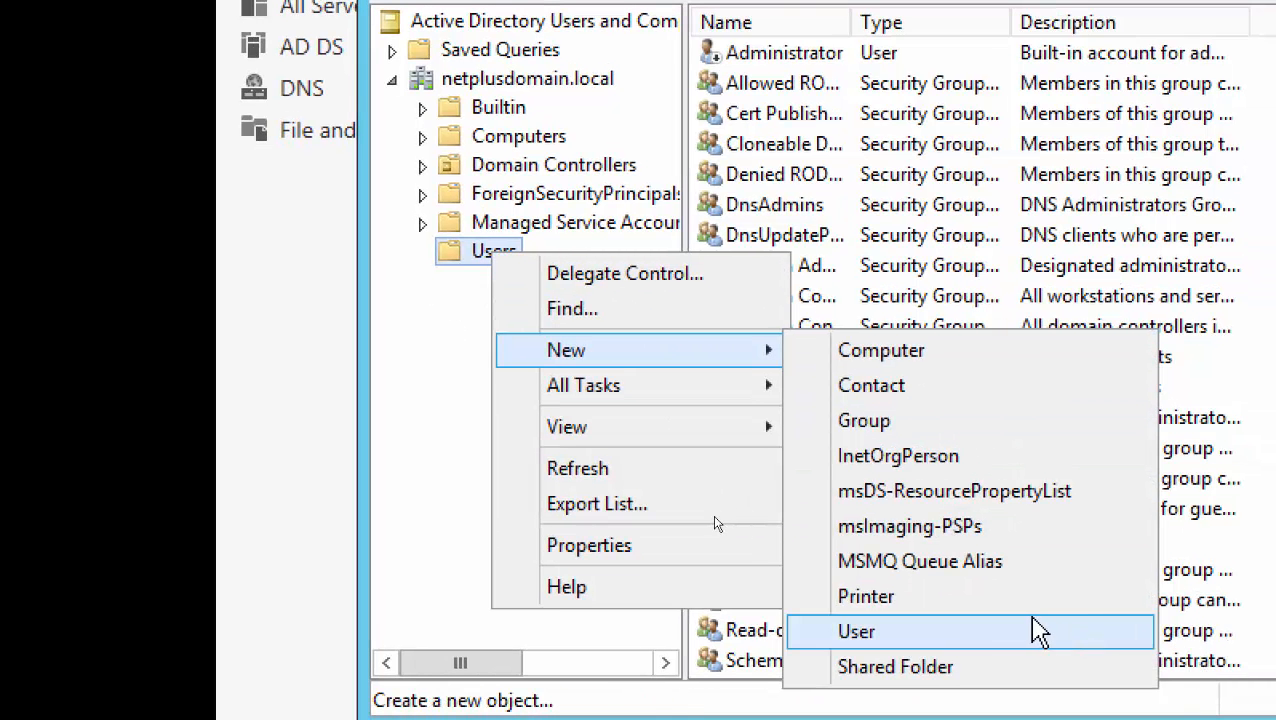
left_click(1040, 630)
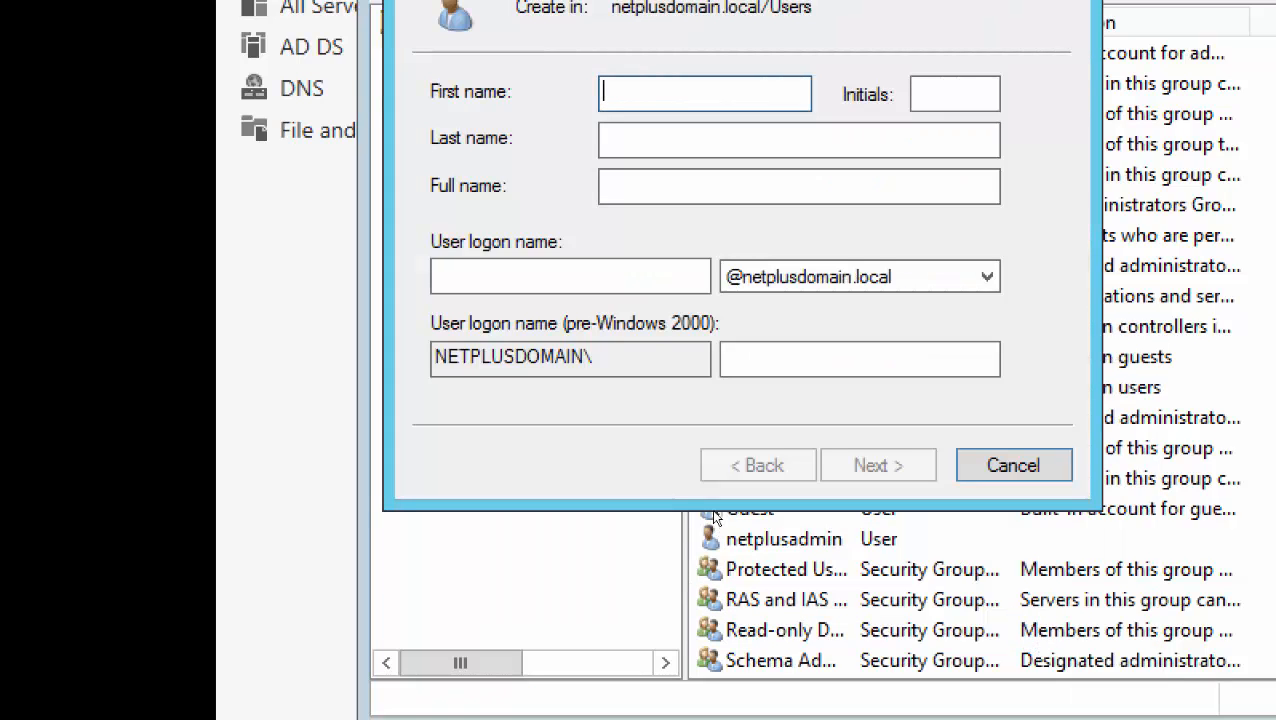
type("Use")
key("Tab")
key("Tab")
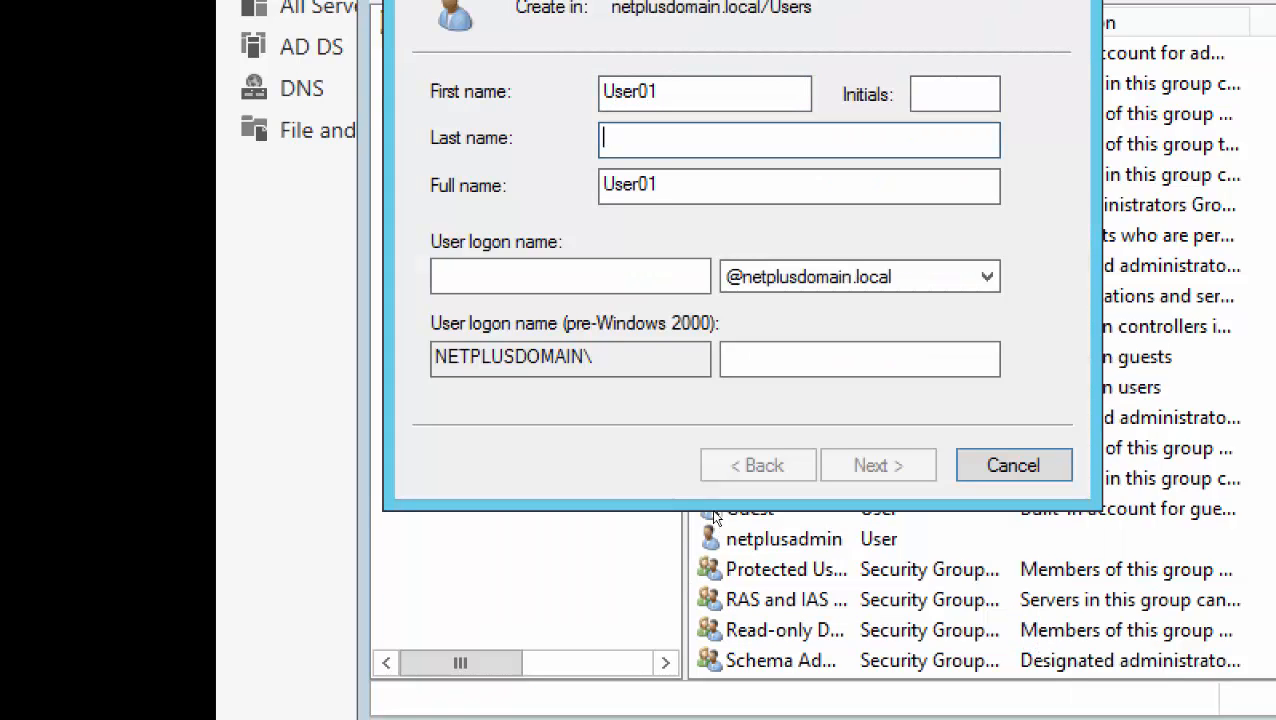
key("Tab")
key("Tab")
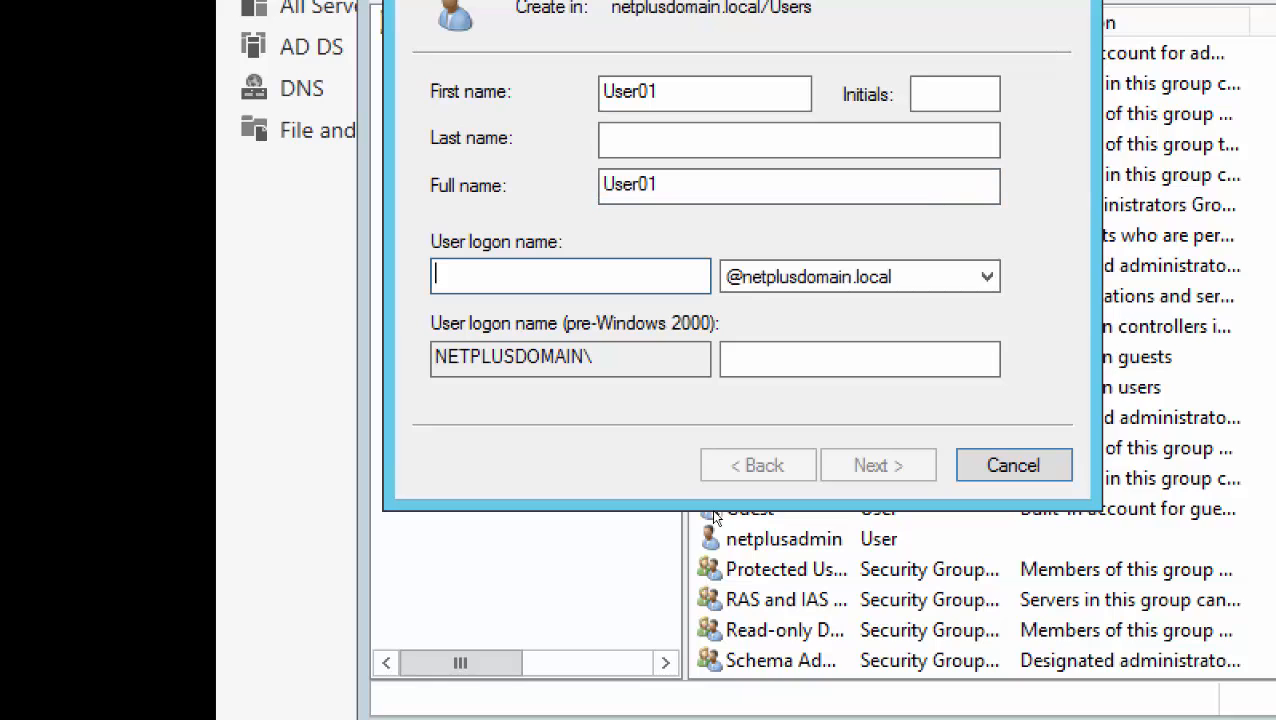
type("User01")
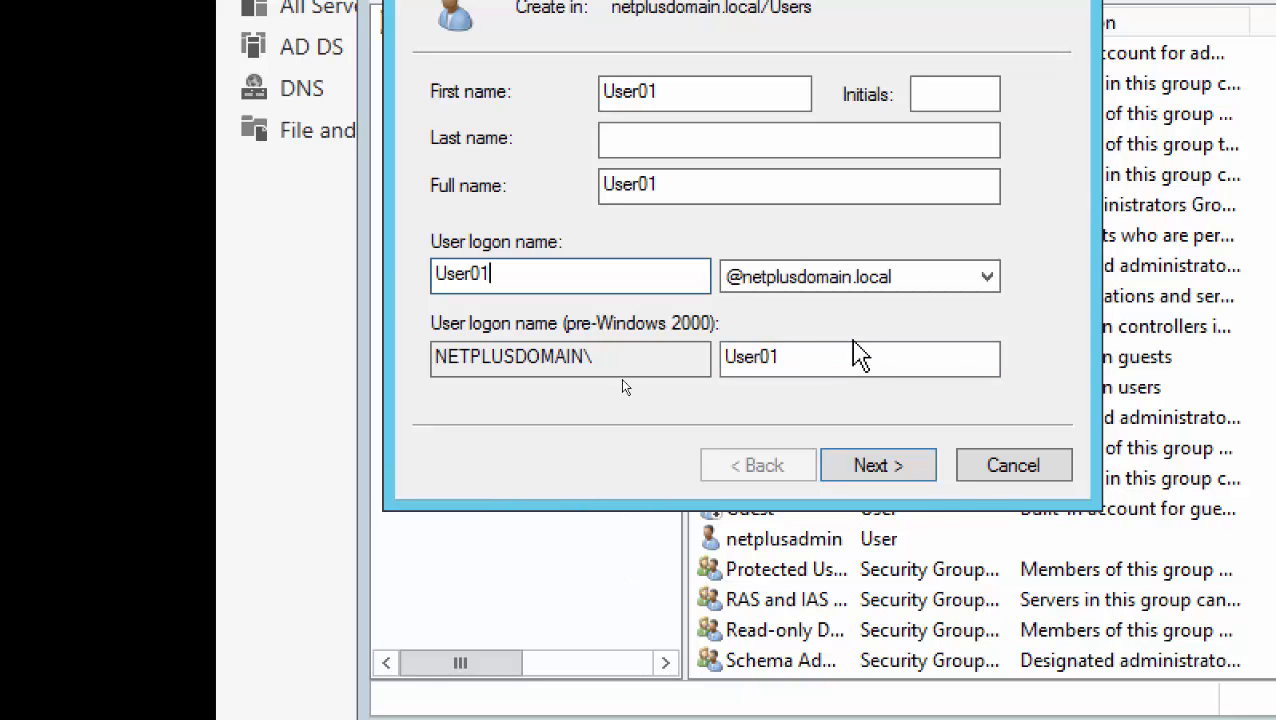
left_click(879, 468)
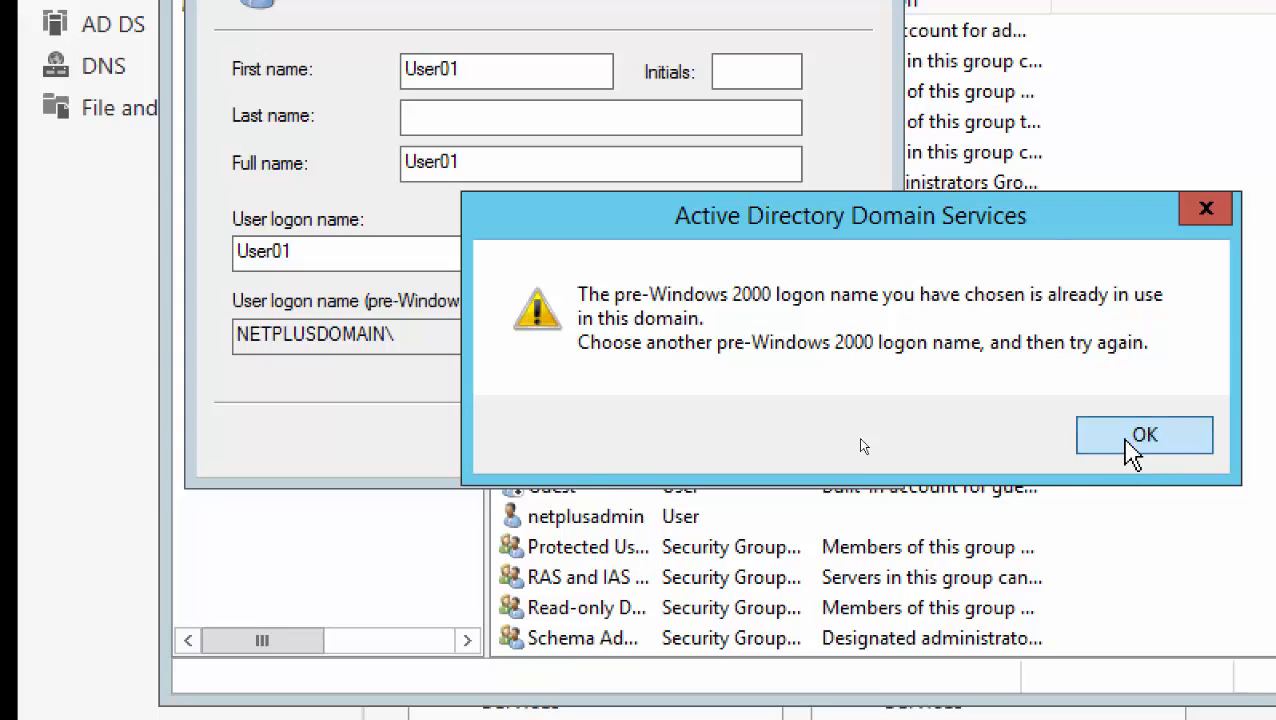
left_click(1256, 462)
Change the first name and logon name to User02, which is also already in use
left_click(462, 69)
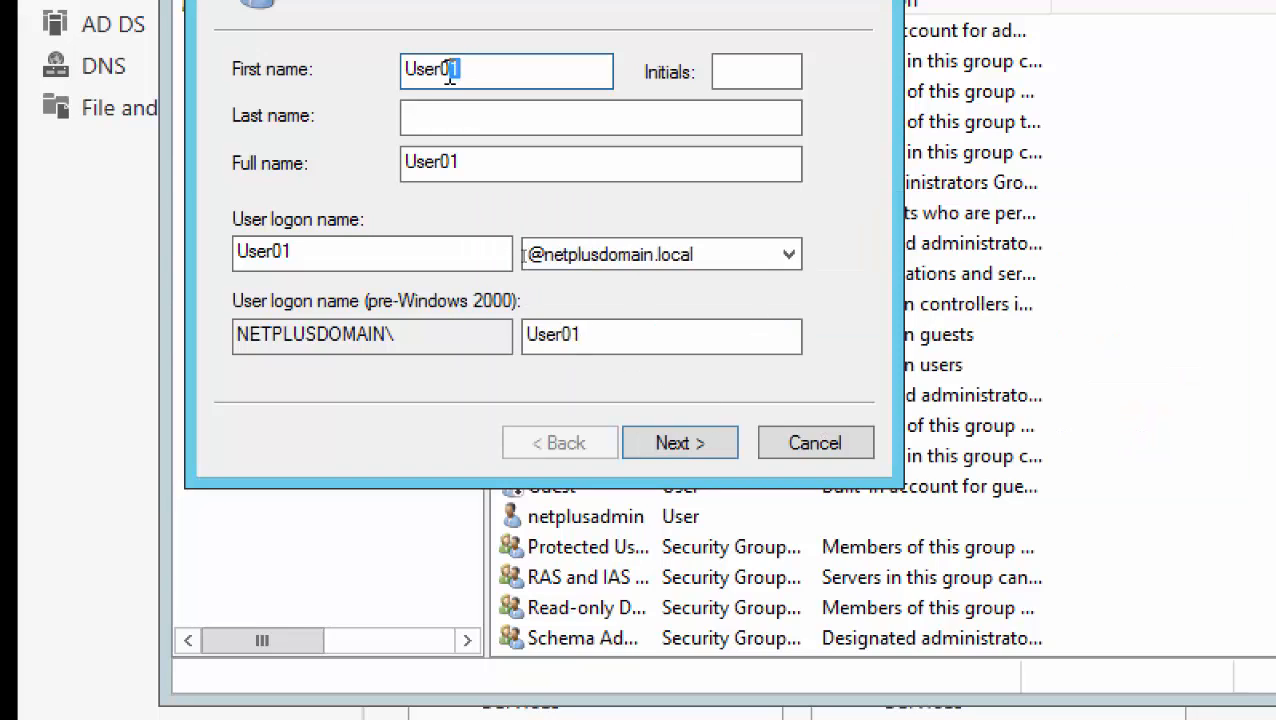
type("2")
left_click(297, 250)
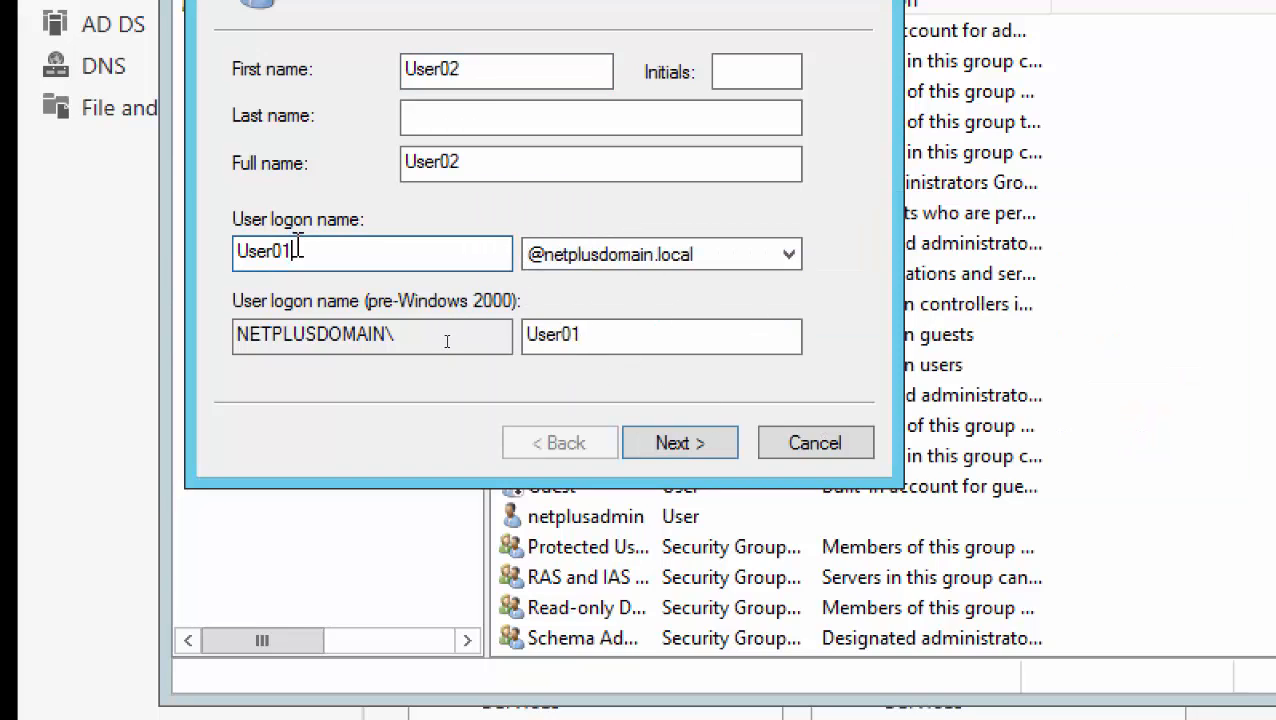
type("2")
left_click(640, 440)
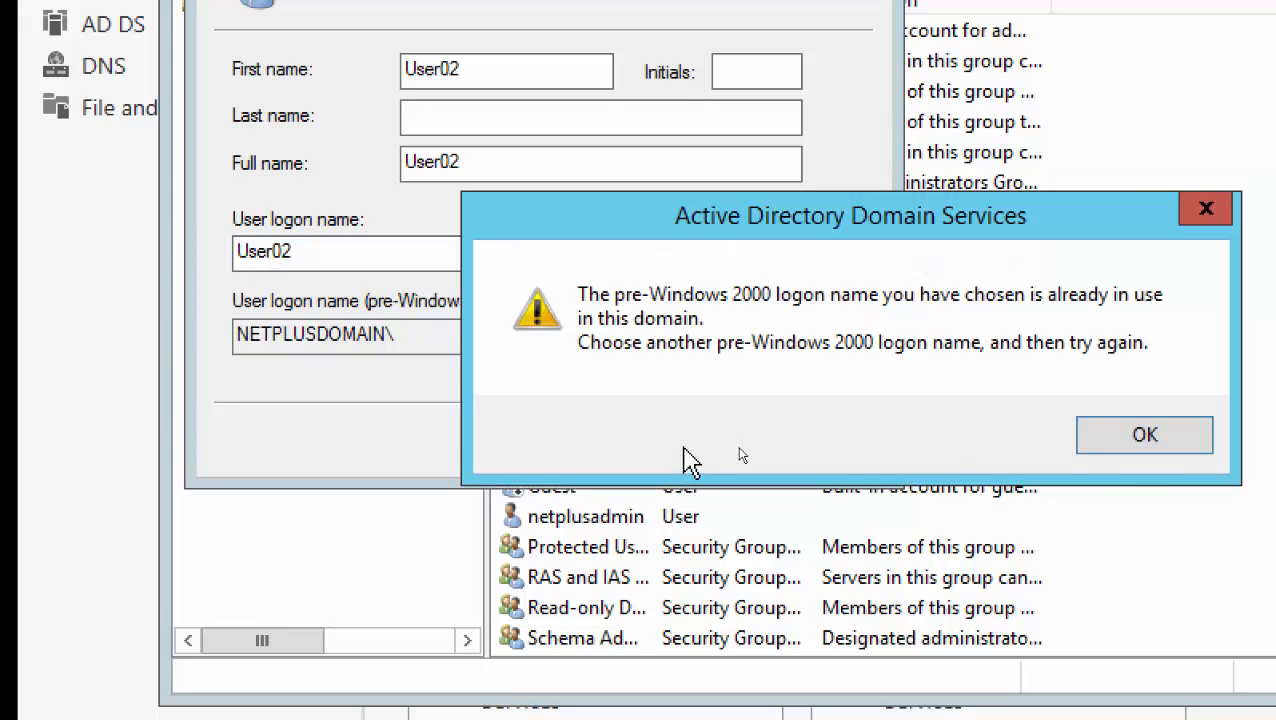
left_click(1145, 440)
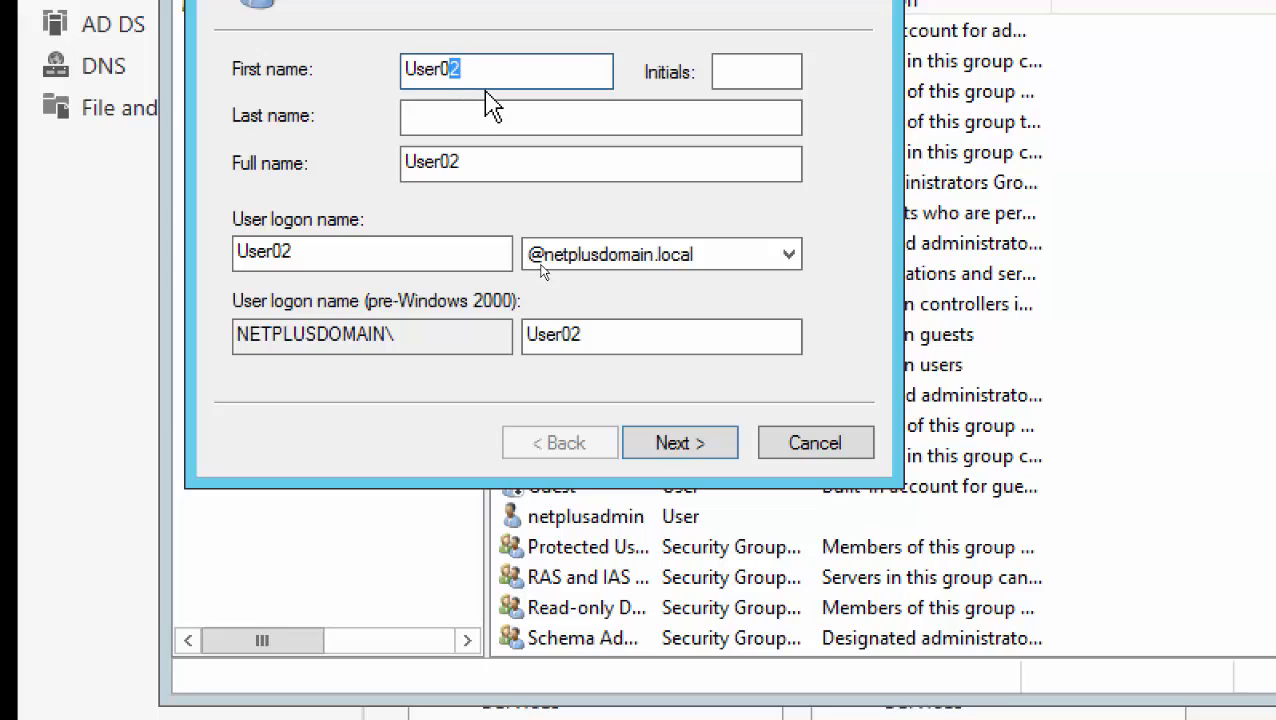
Change the name and logon name to User03 and advance to the password page
type("3")
left_click(290, 253)
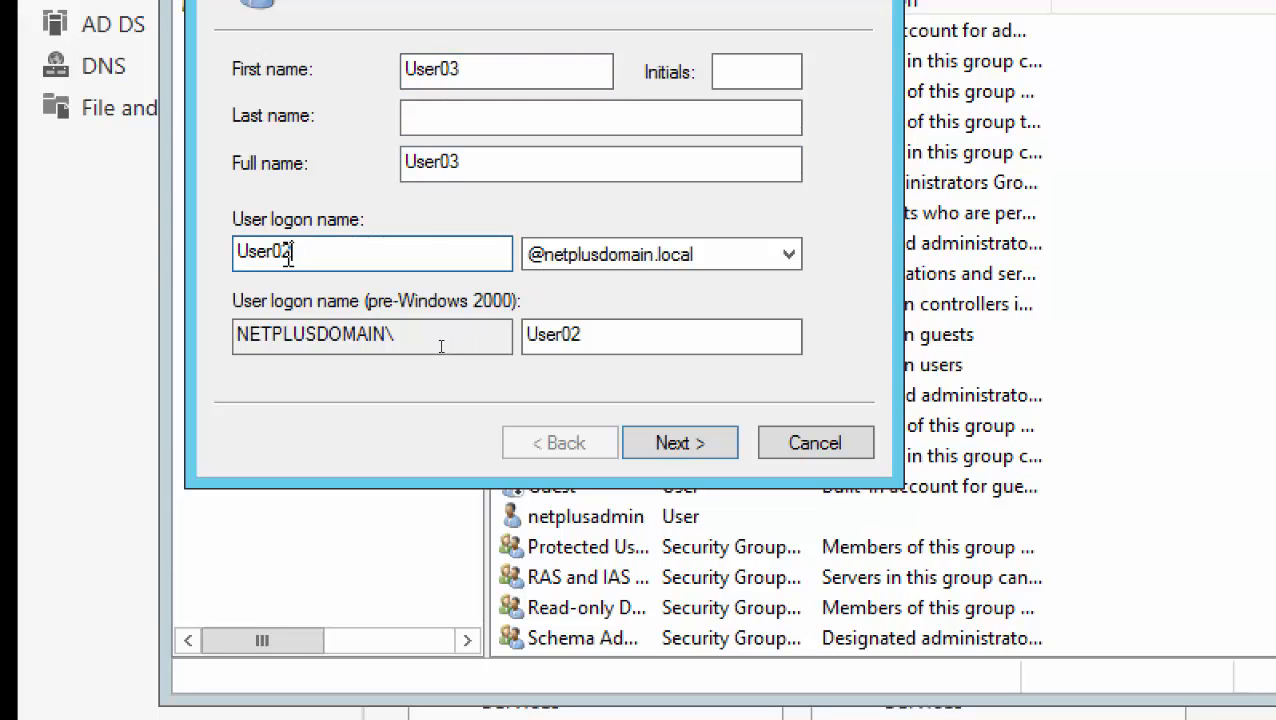
key("BackSpace")
type("3")
left_click(682, 442)
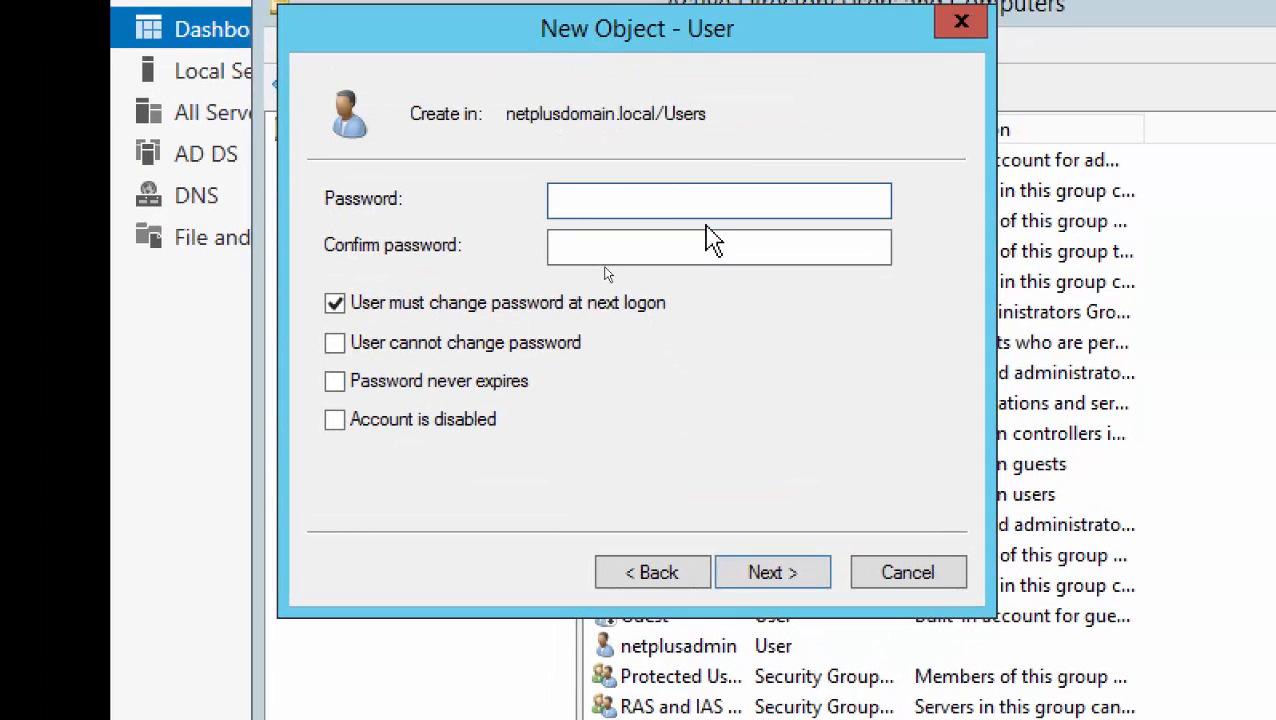
Enter and confirm the password, clear 'User must change password at next logon', and finish
type("••")
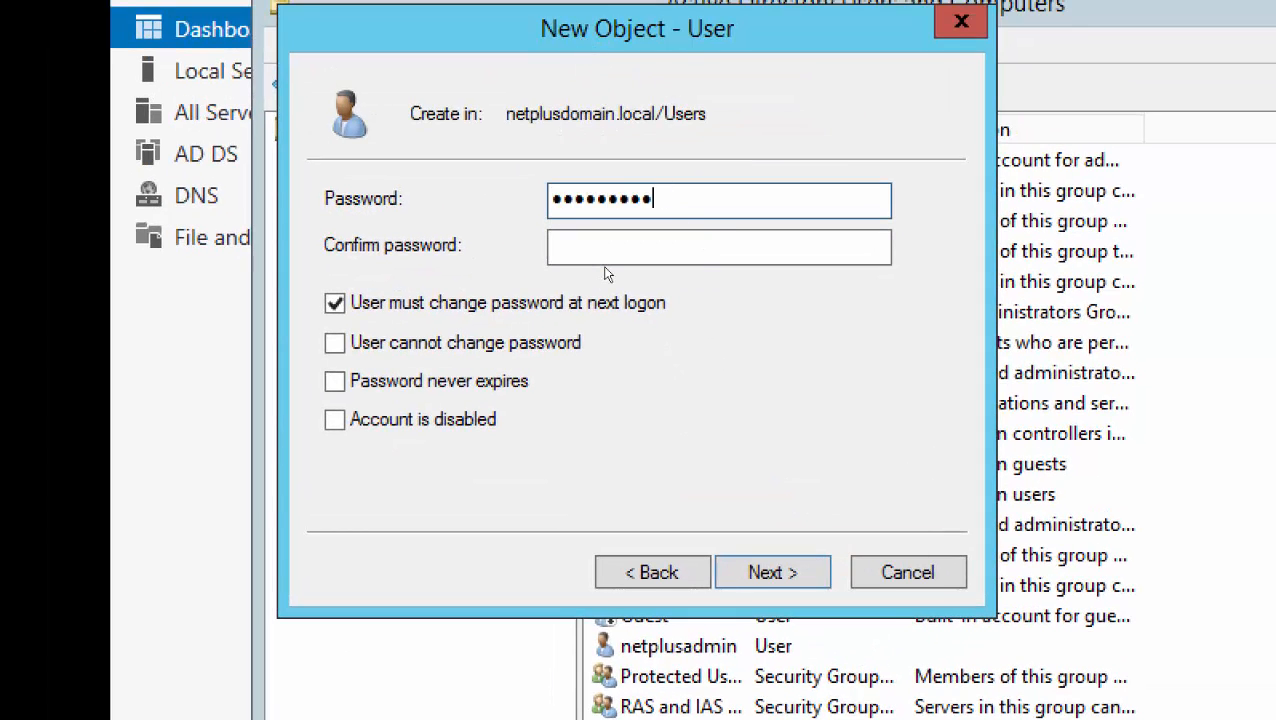
key("Tab")
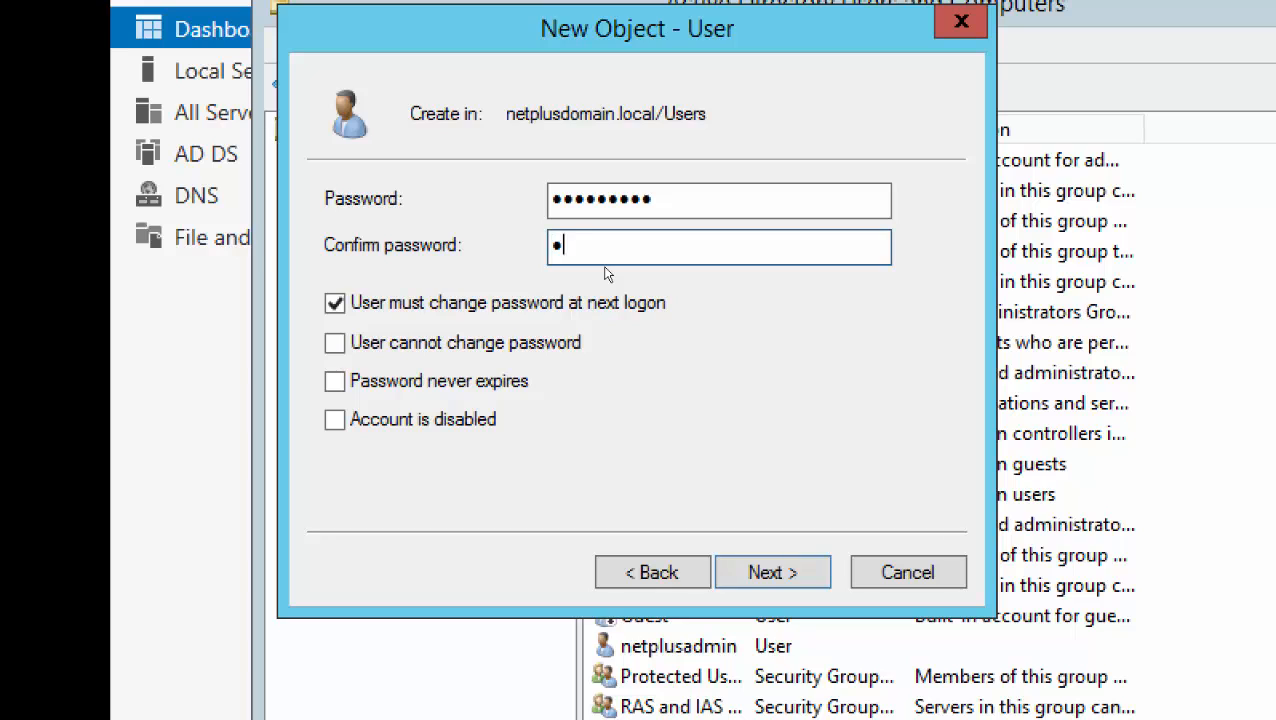
key("Tab")
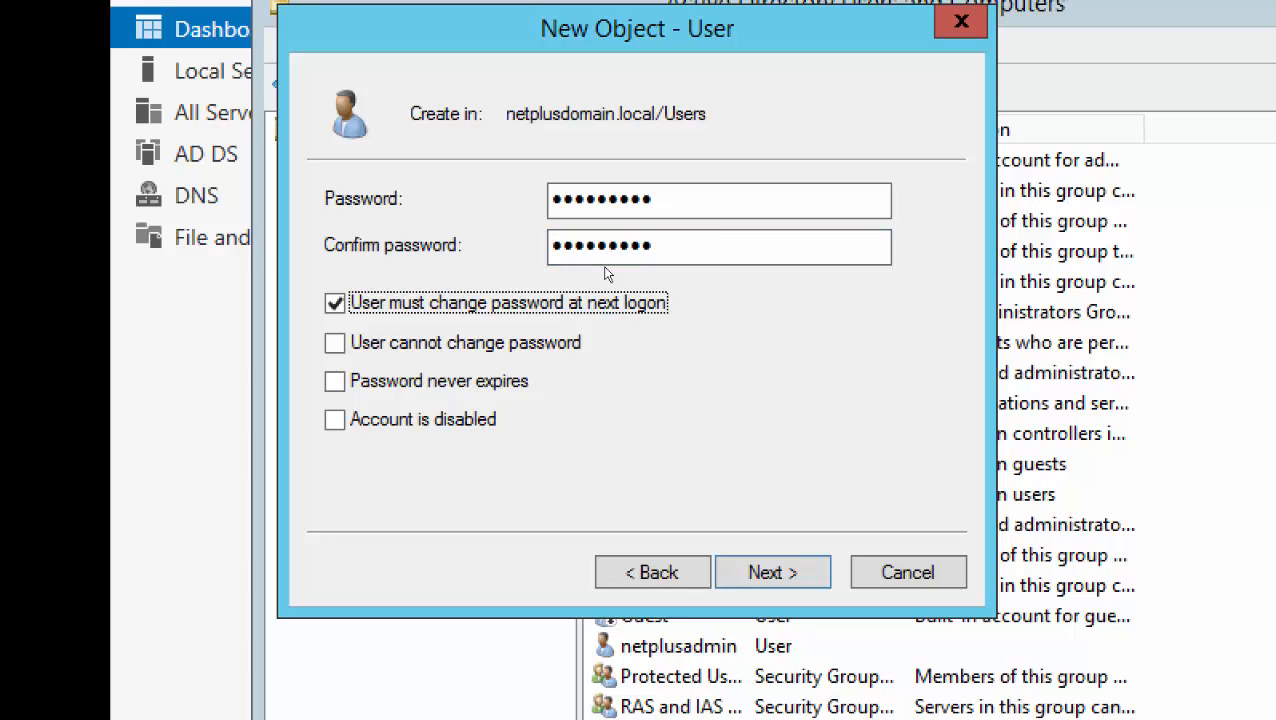
key("space")
left_click(776, 574)
left_click(786, 585)
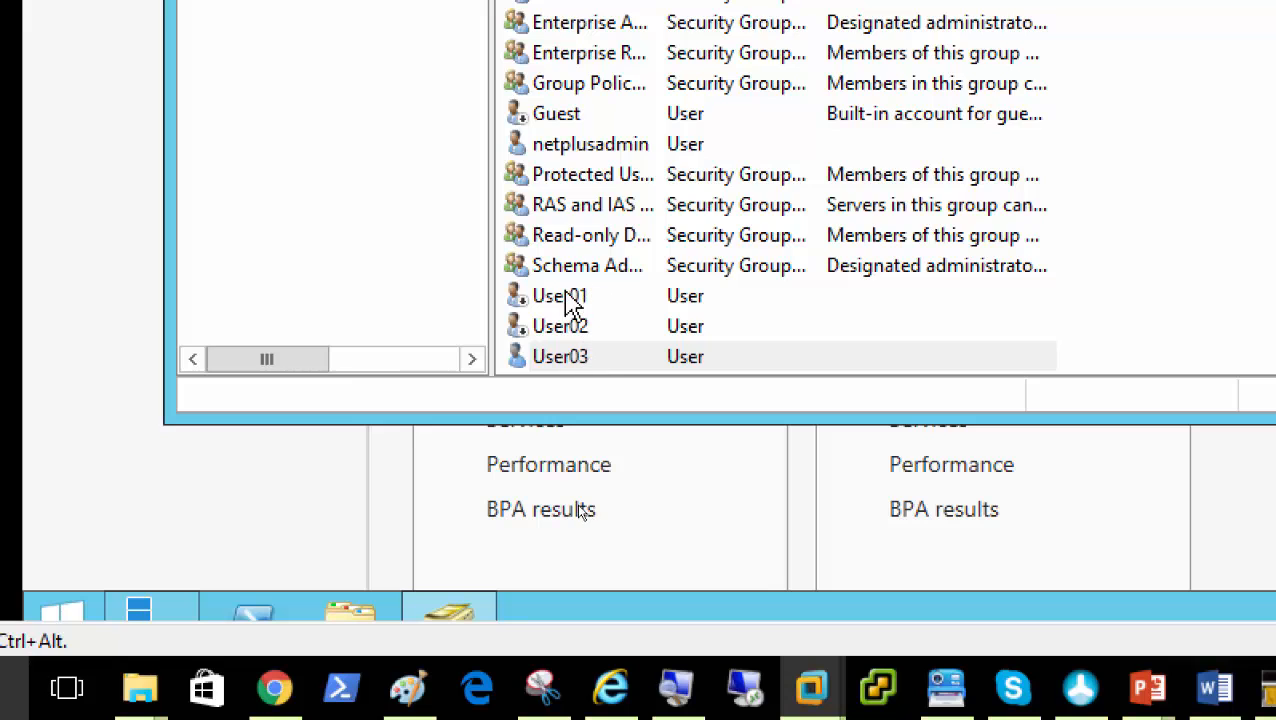
Reset User01's password without forcing a change at next logon, after enabling failed on password requirements
right_click(566, 298)
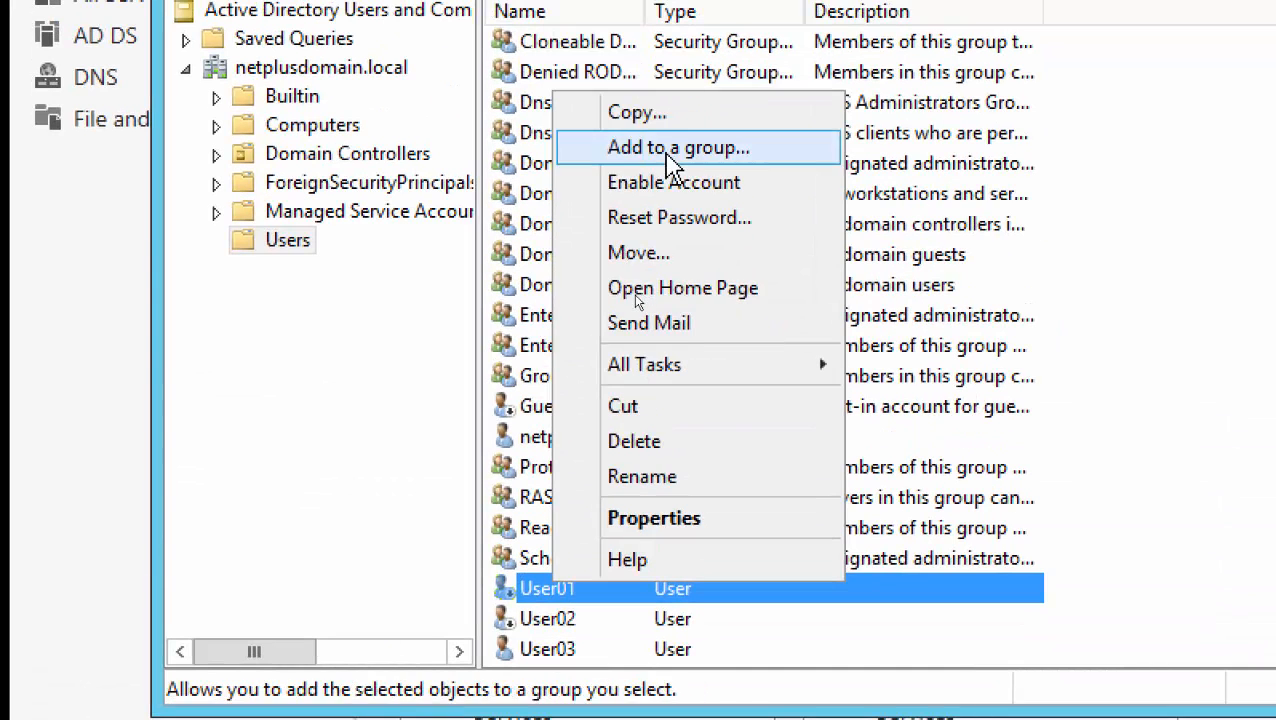
left_click(666, 186)
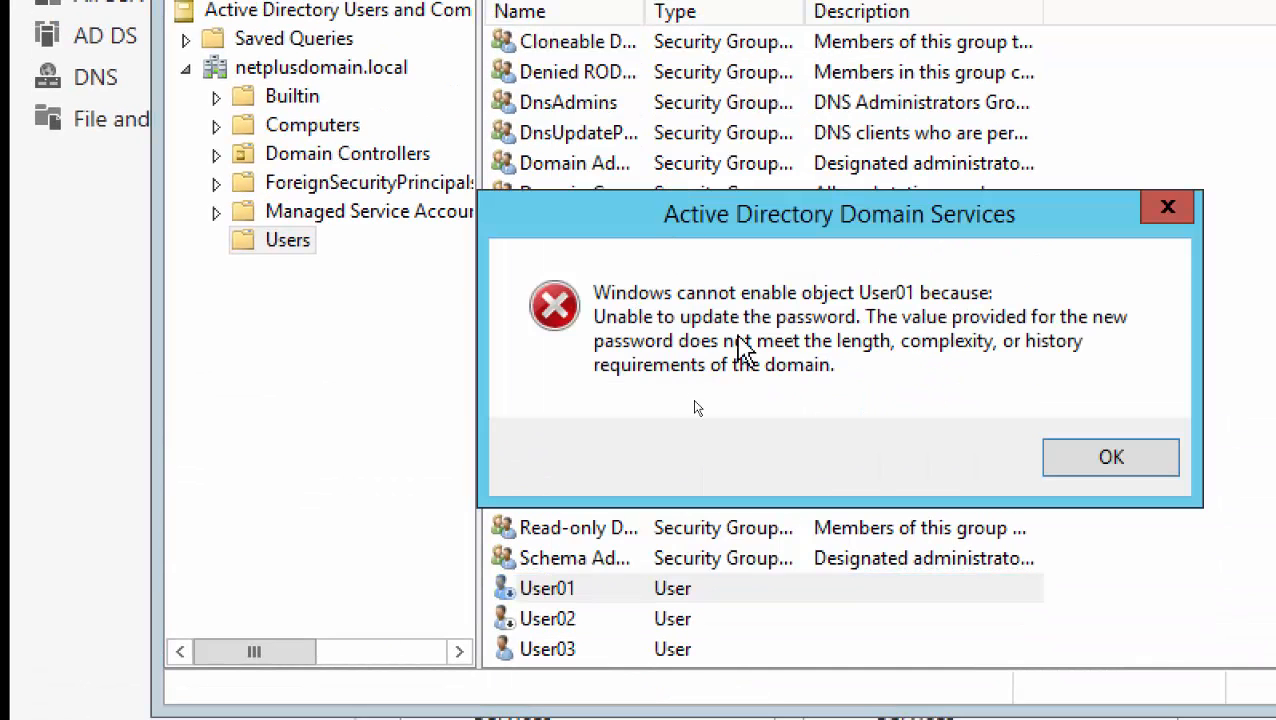
left_click(1108, 464)
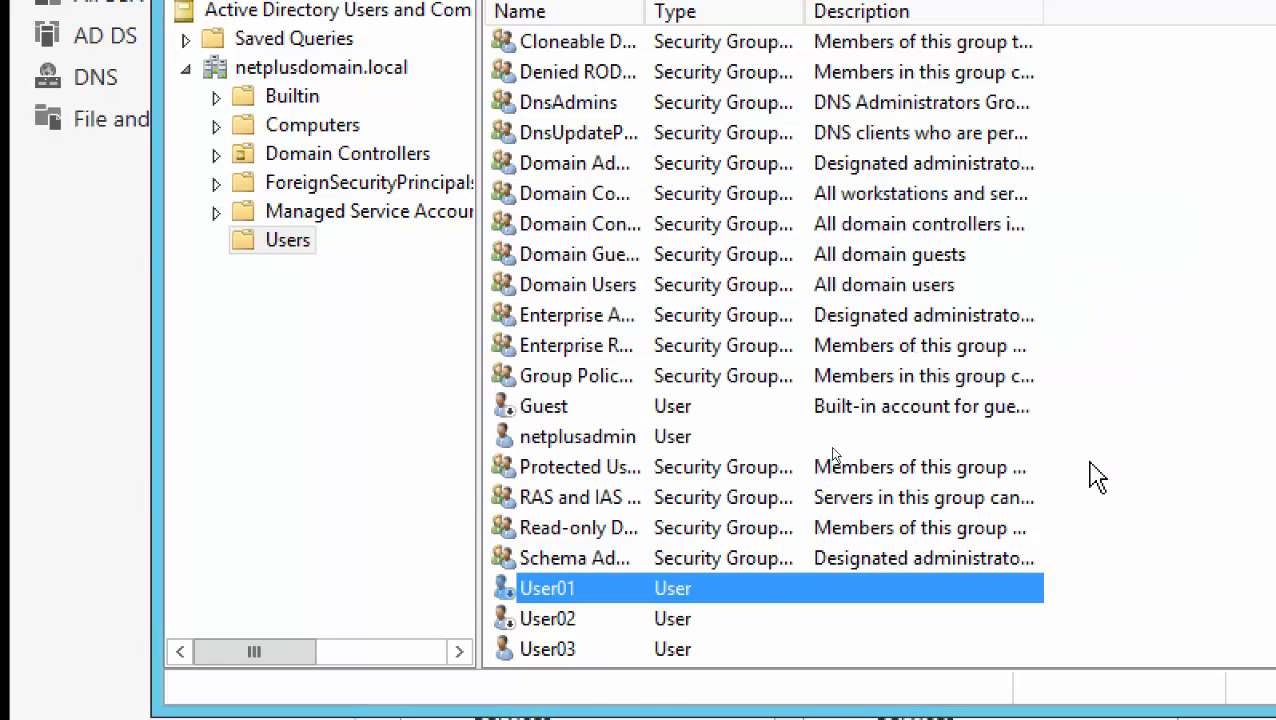
right_click(662, 546)
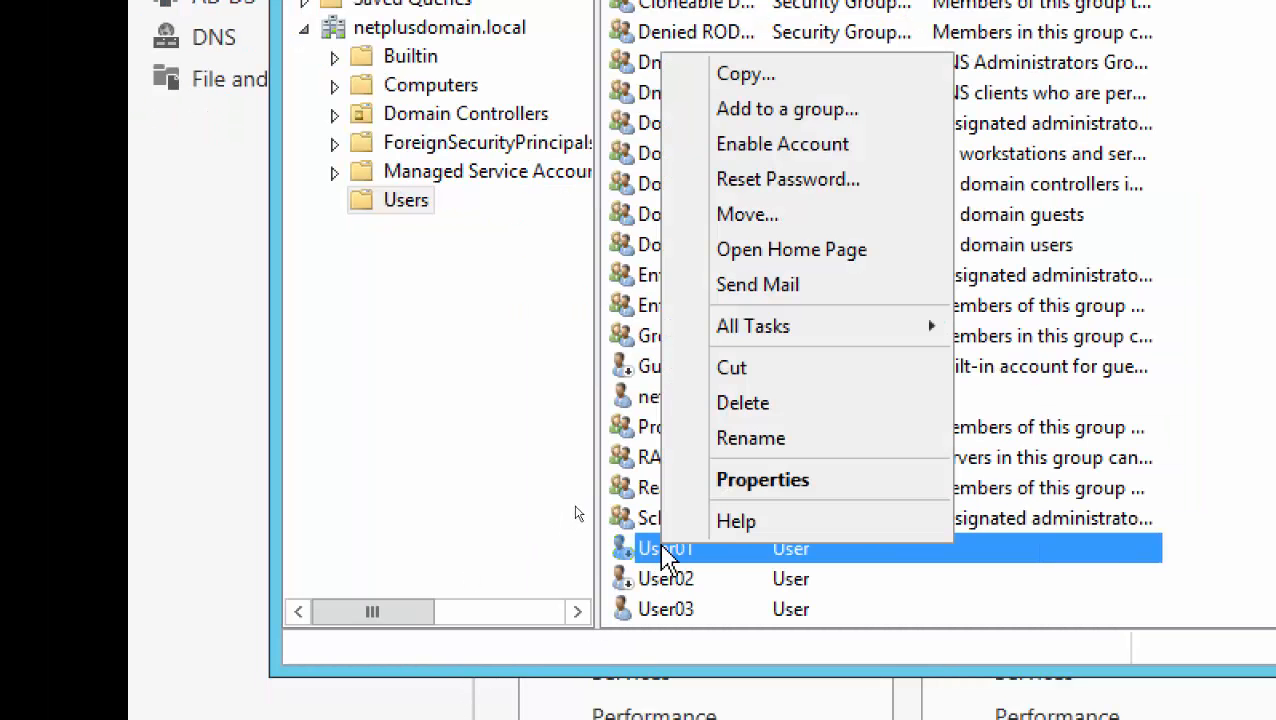
left_click(777, 186)
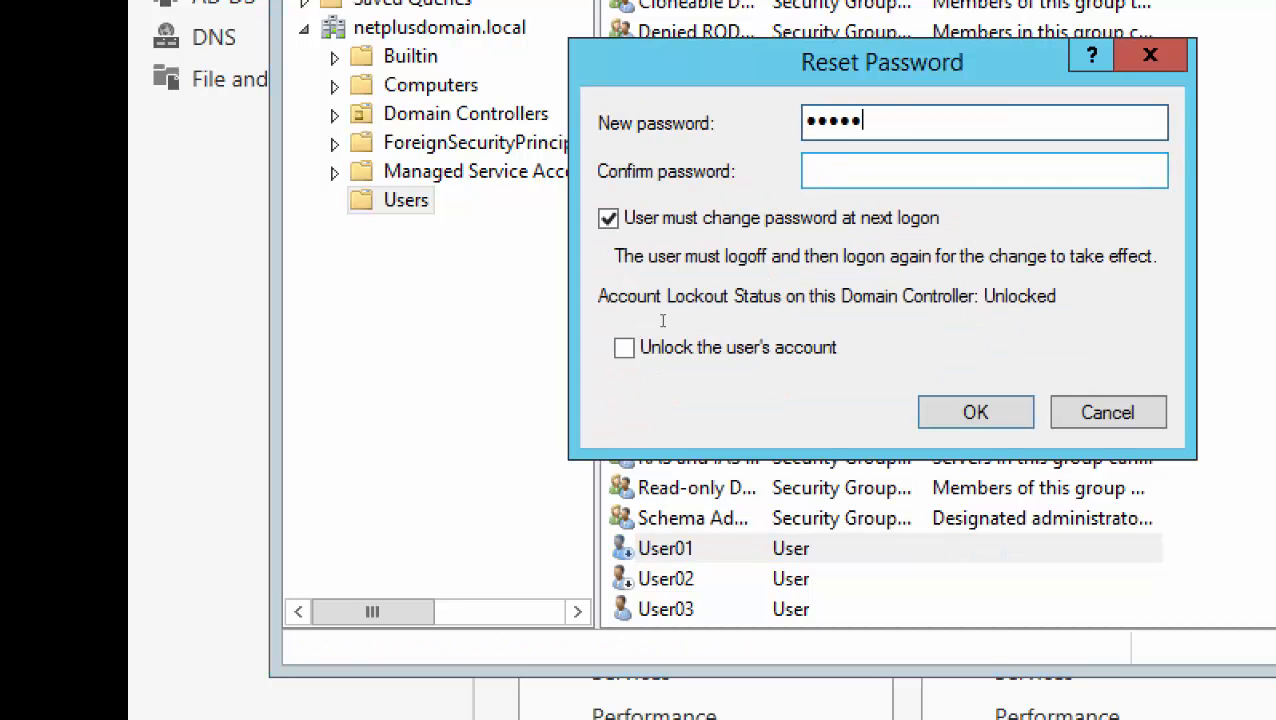
key("Tab")
type("•••")
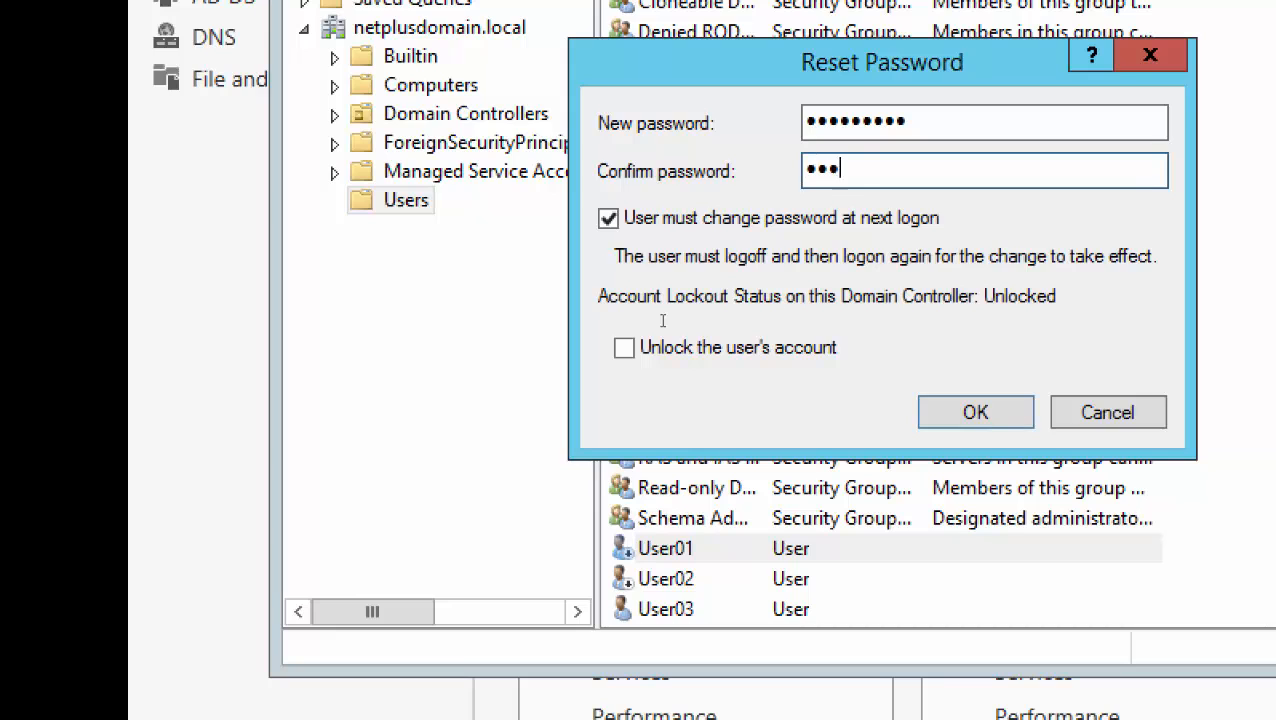
key("Tab")
key("space")
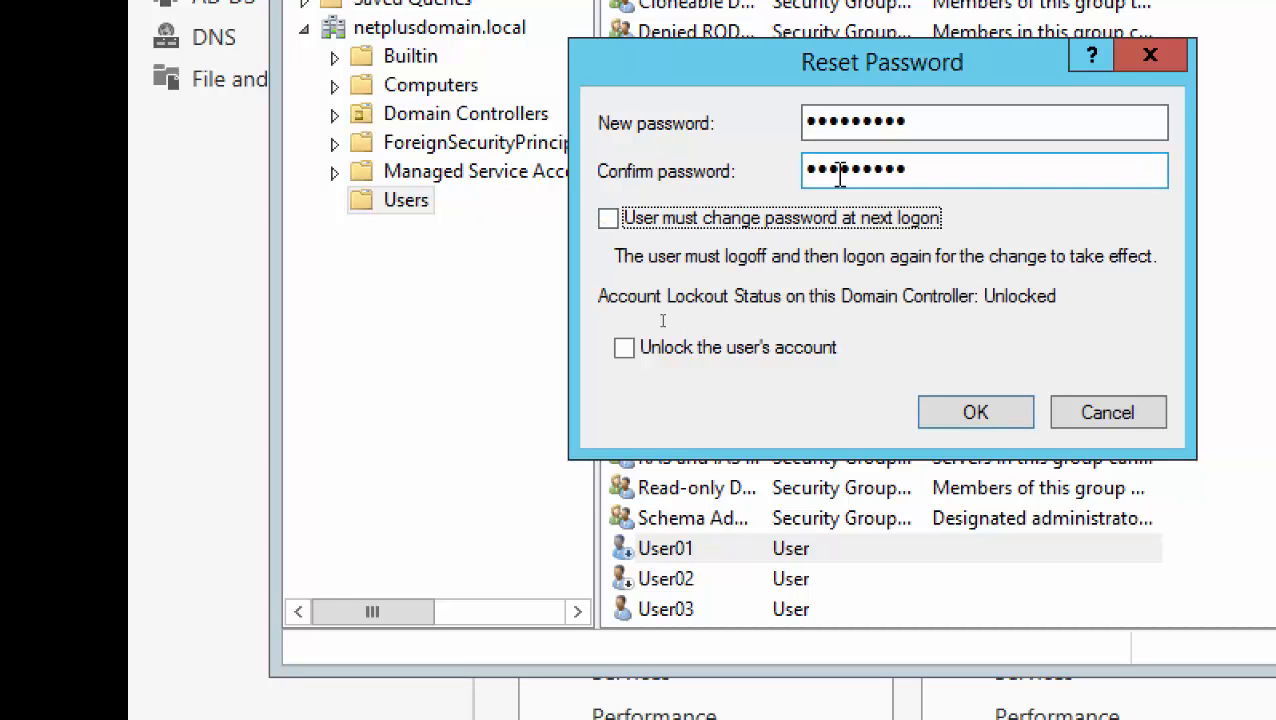
left_click(975, 412)
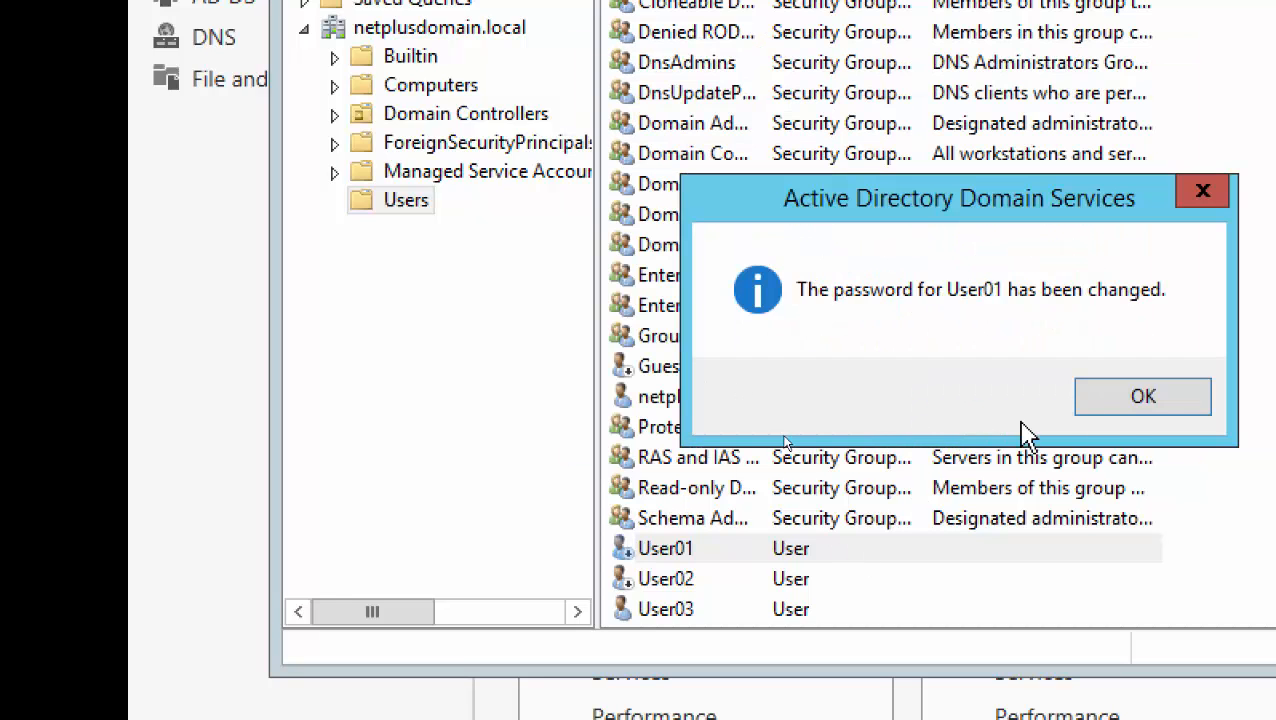
left_click(1128, 412)
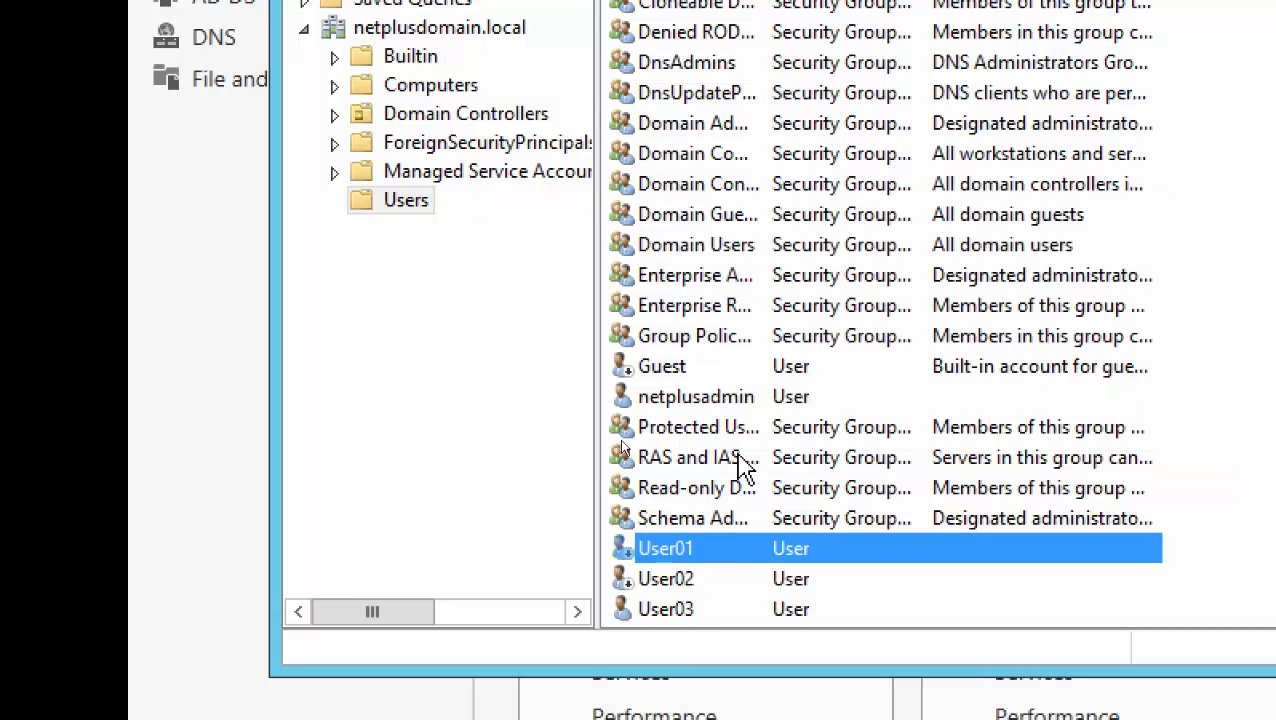
Enable the User01 account
right_click(665, 548)
left_click(781, 150)
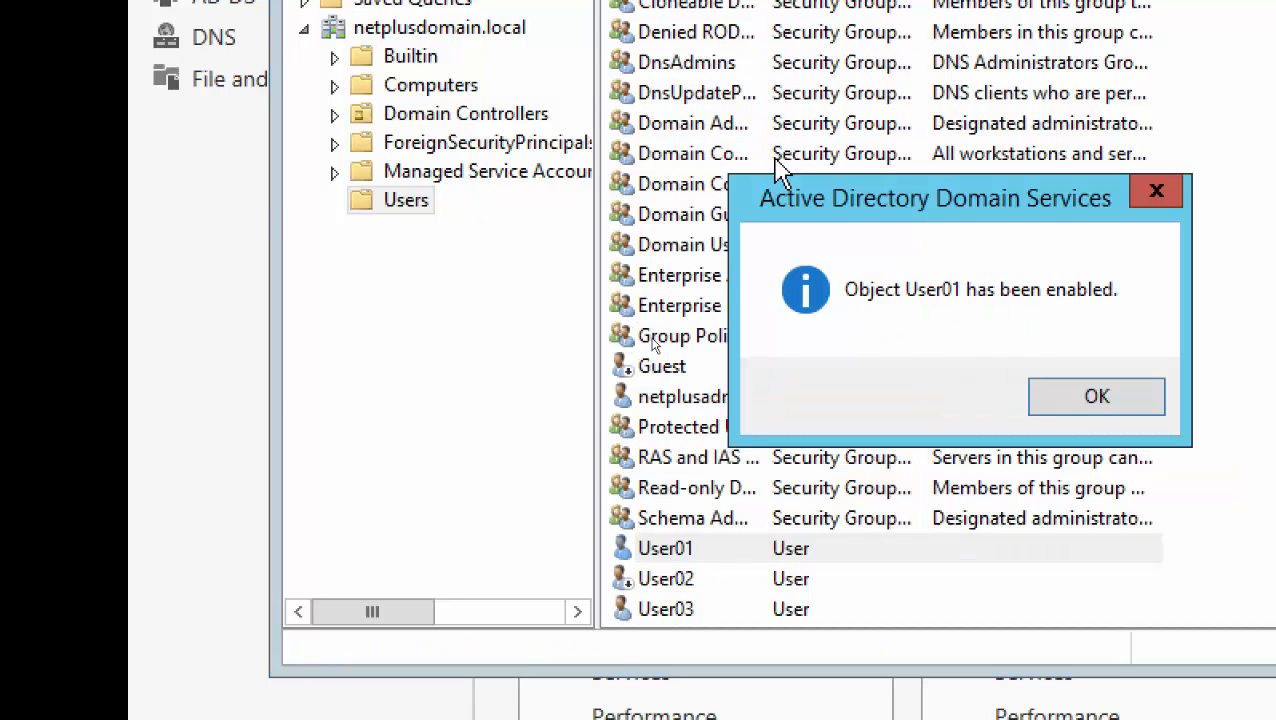
left_click(1062, 405)
Reset User02's password and clear the 'must change password at next logon' option
left_click(665, 580)
right_click(662, 580)
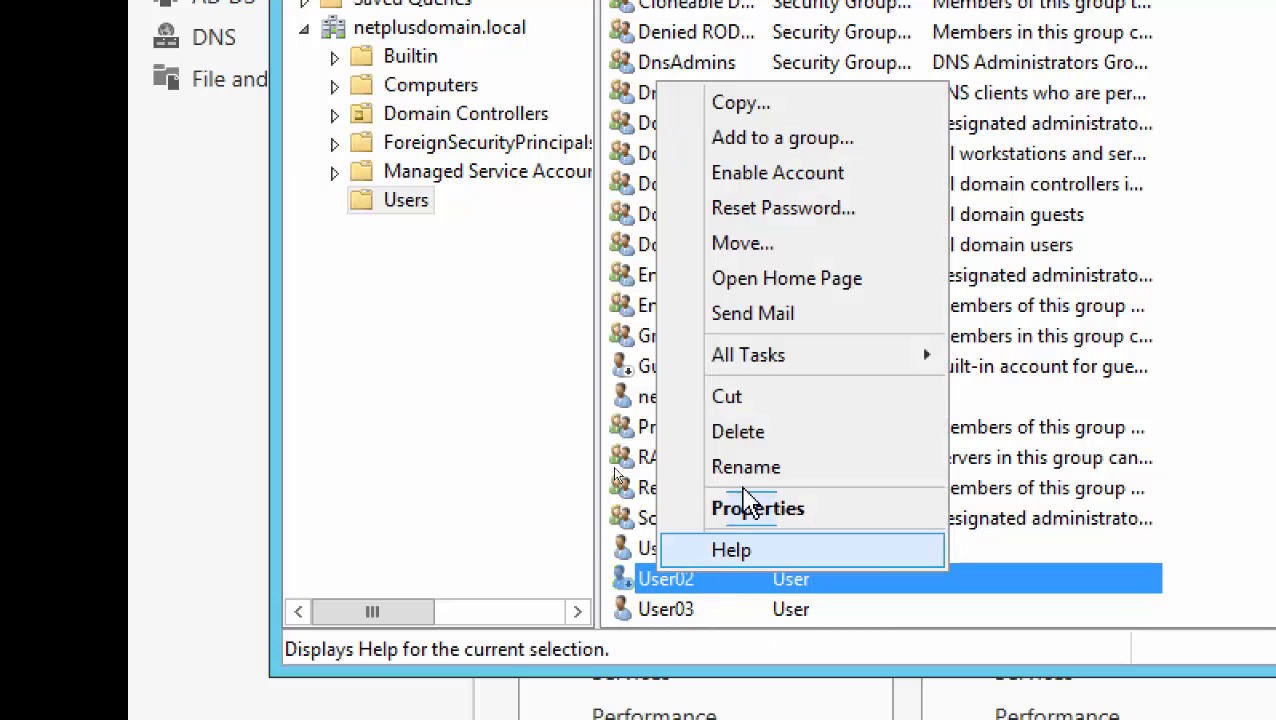
left_click(760, 207)
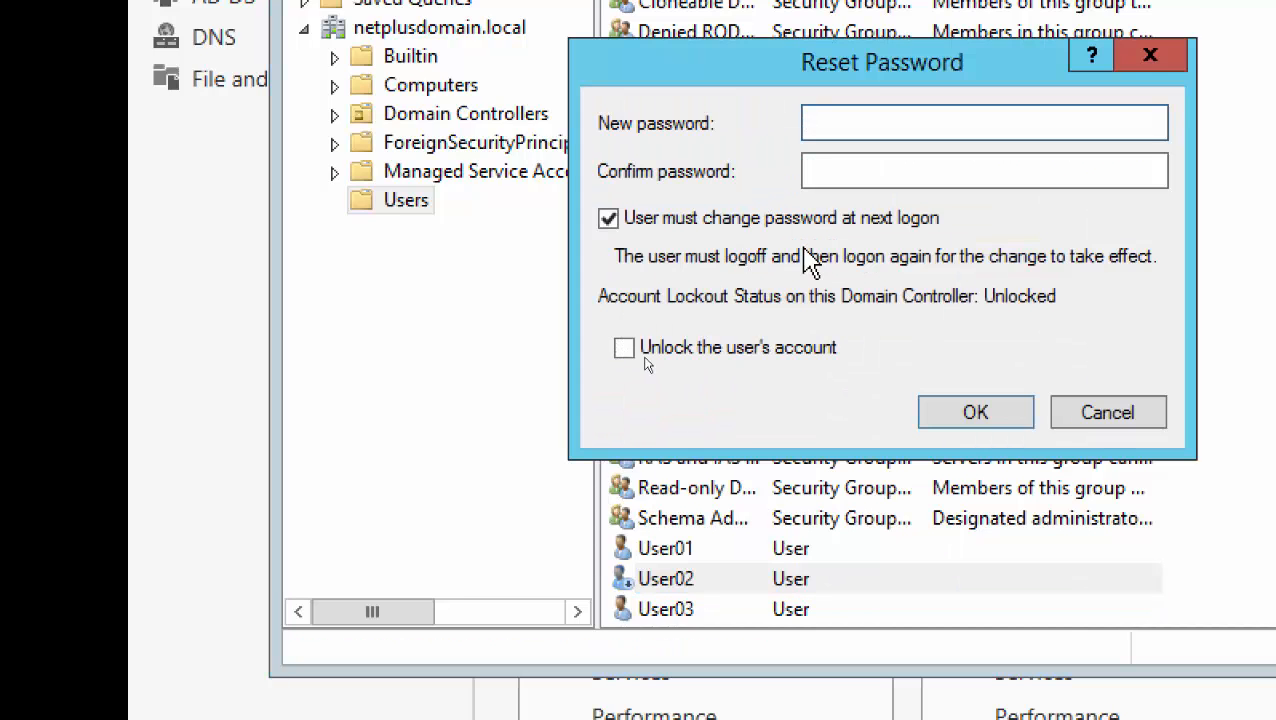
type("Pas")
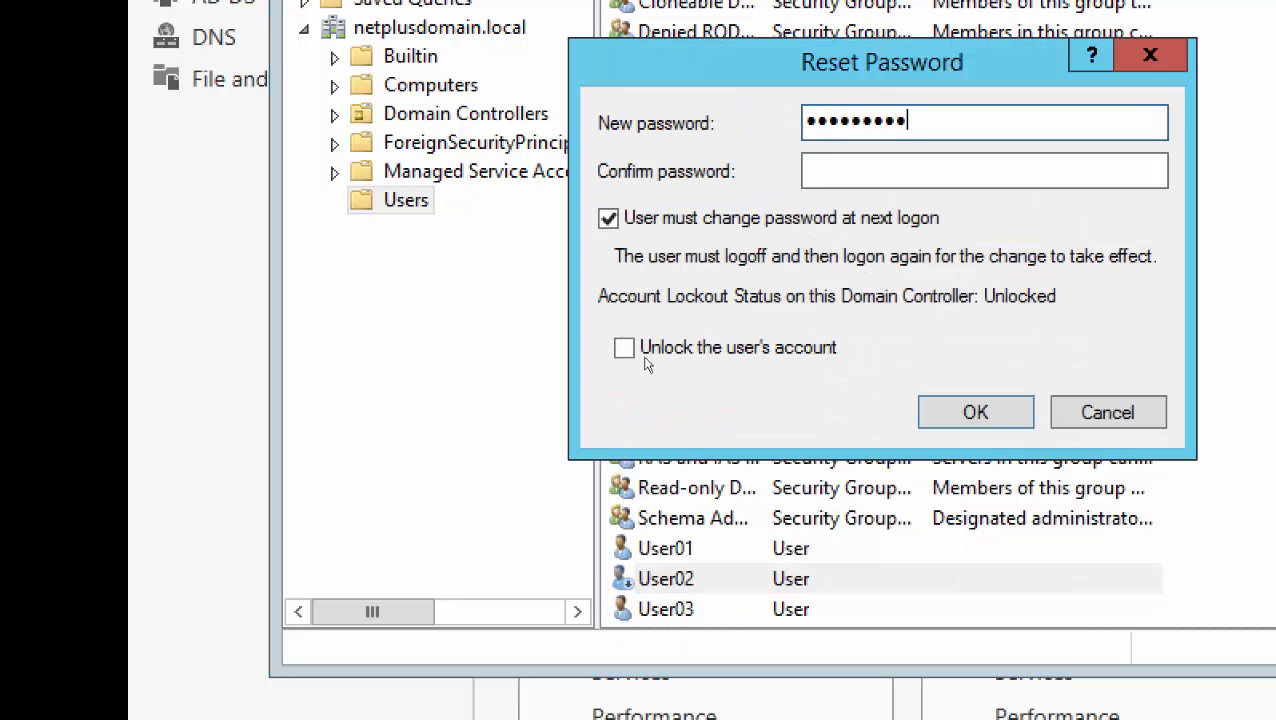
key("Tab")
type("Passw")
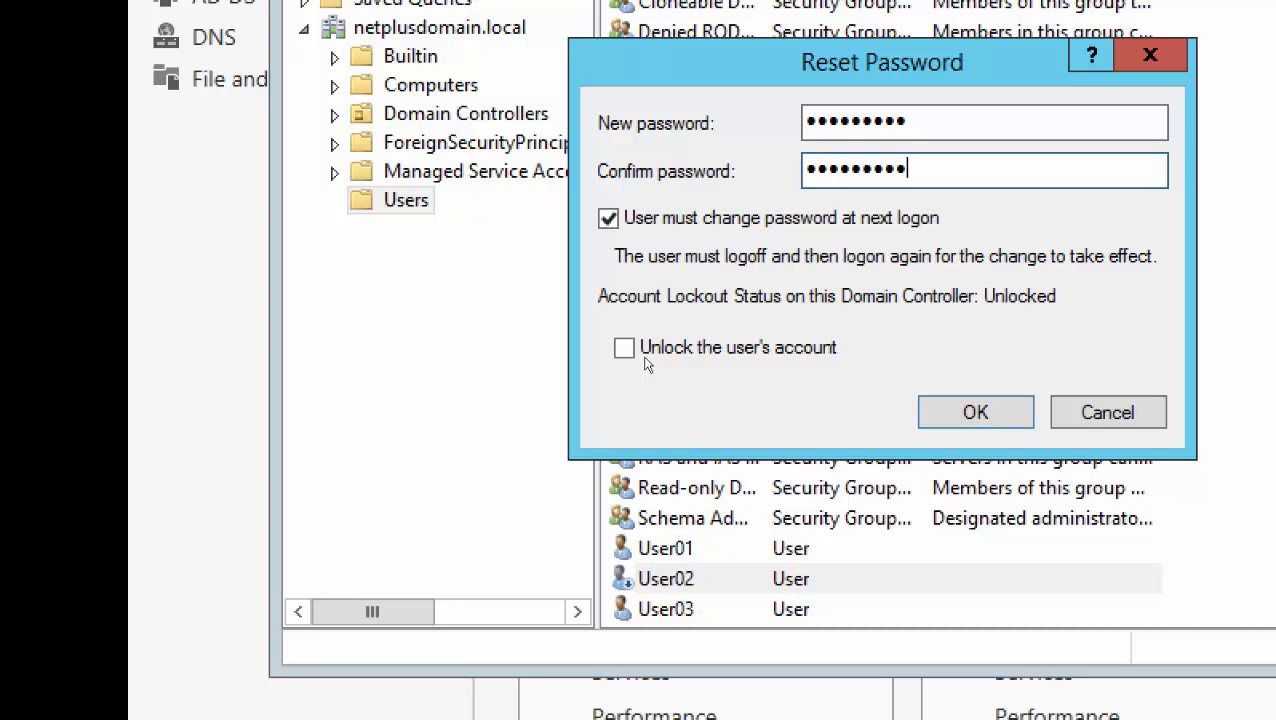
left_click(608, 218)
left_click(970, 413)
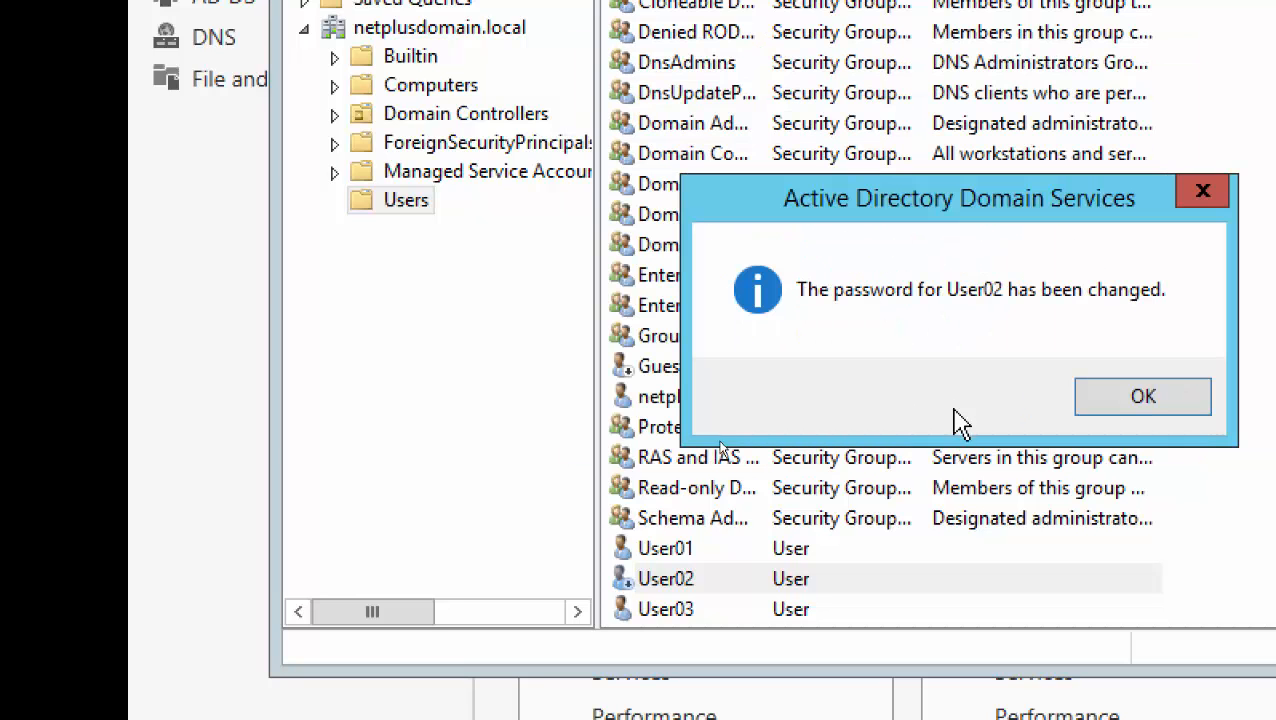
Enable the User02 account
right_click(684, 578)
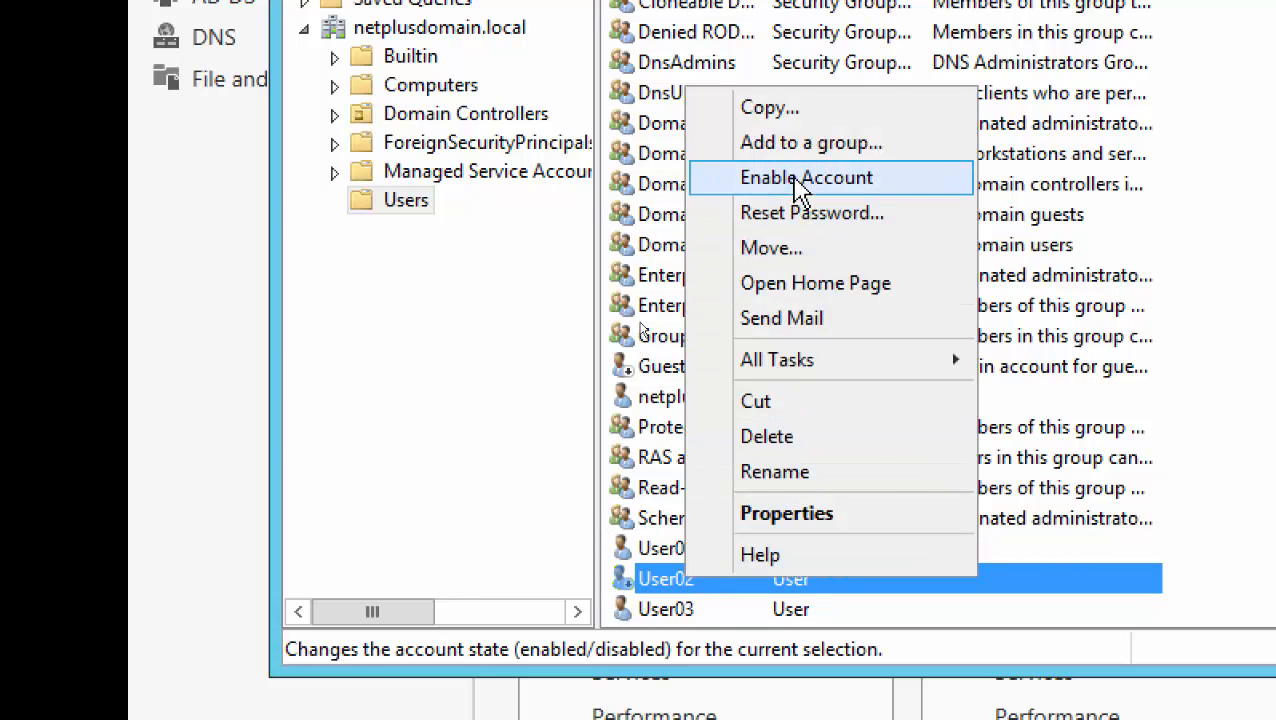
left_click(800, 182)
left_click(1065, 419)
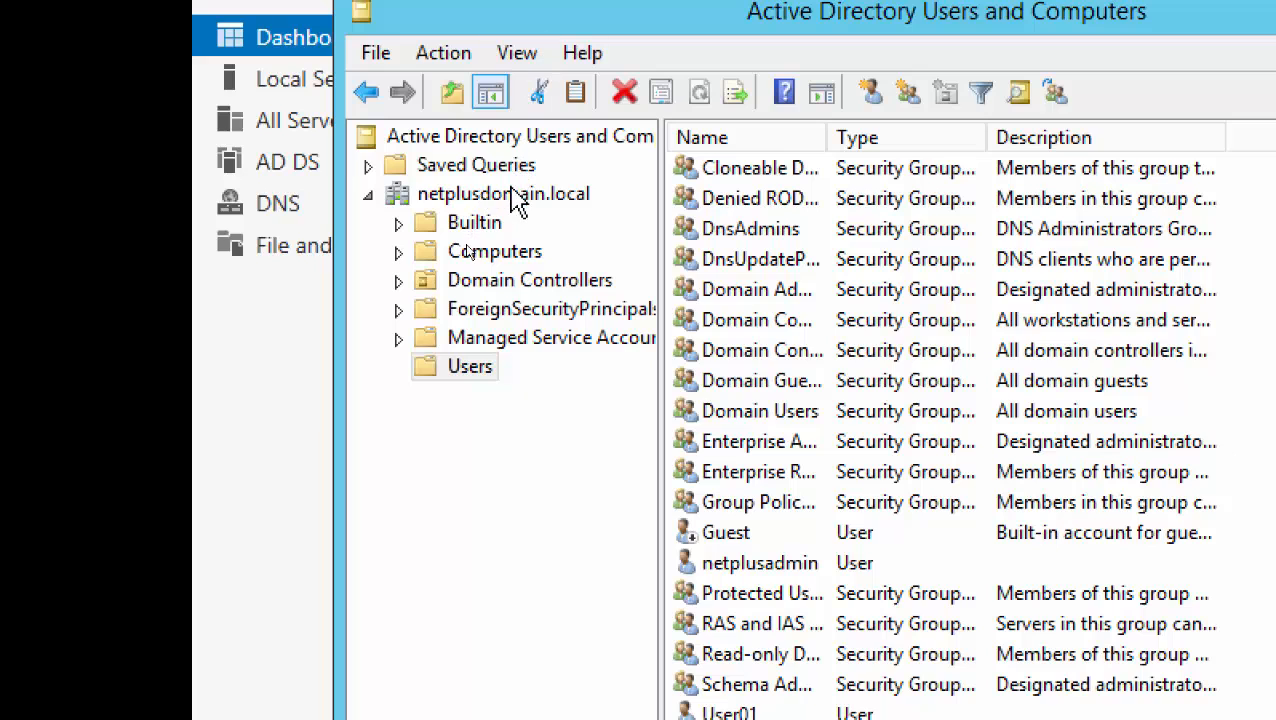
Refresh netplusdomain.local so its six default containers are listed
right_click(446, 32)
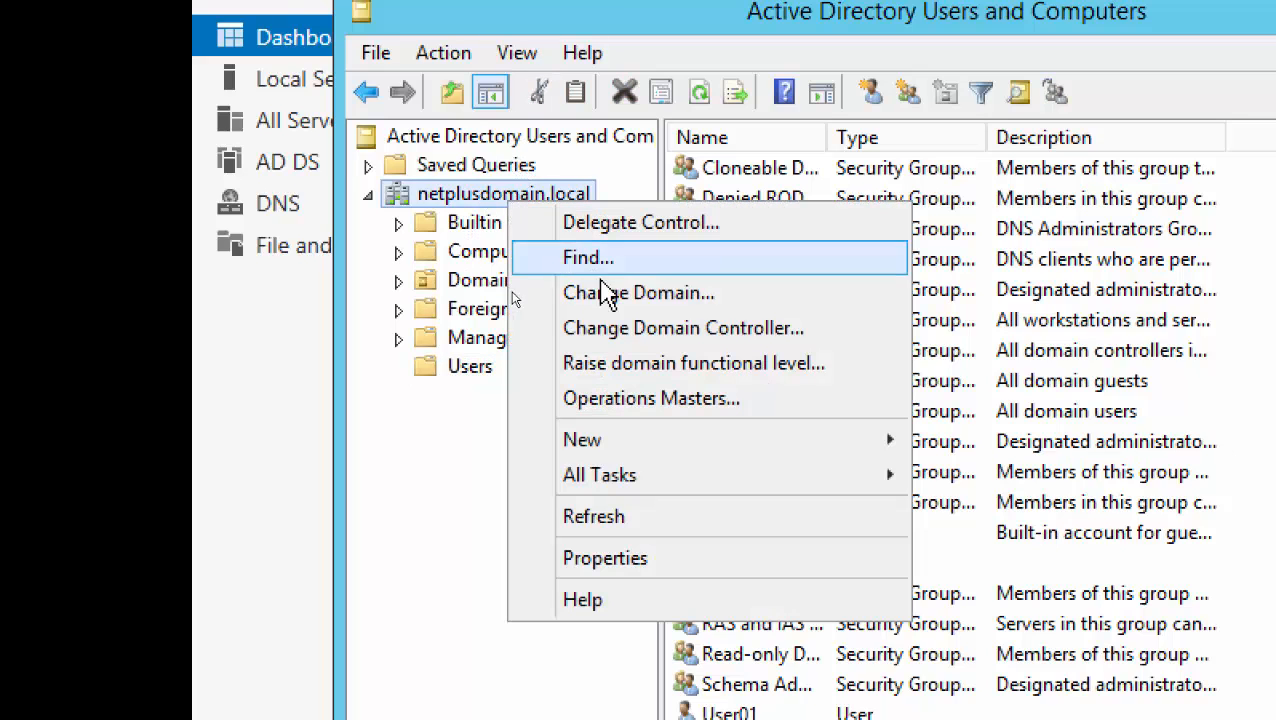
left_click(642, 522)
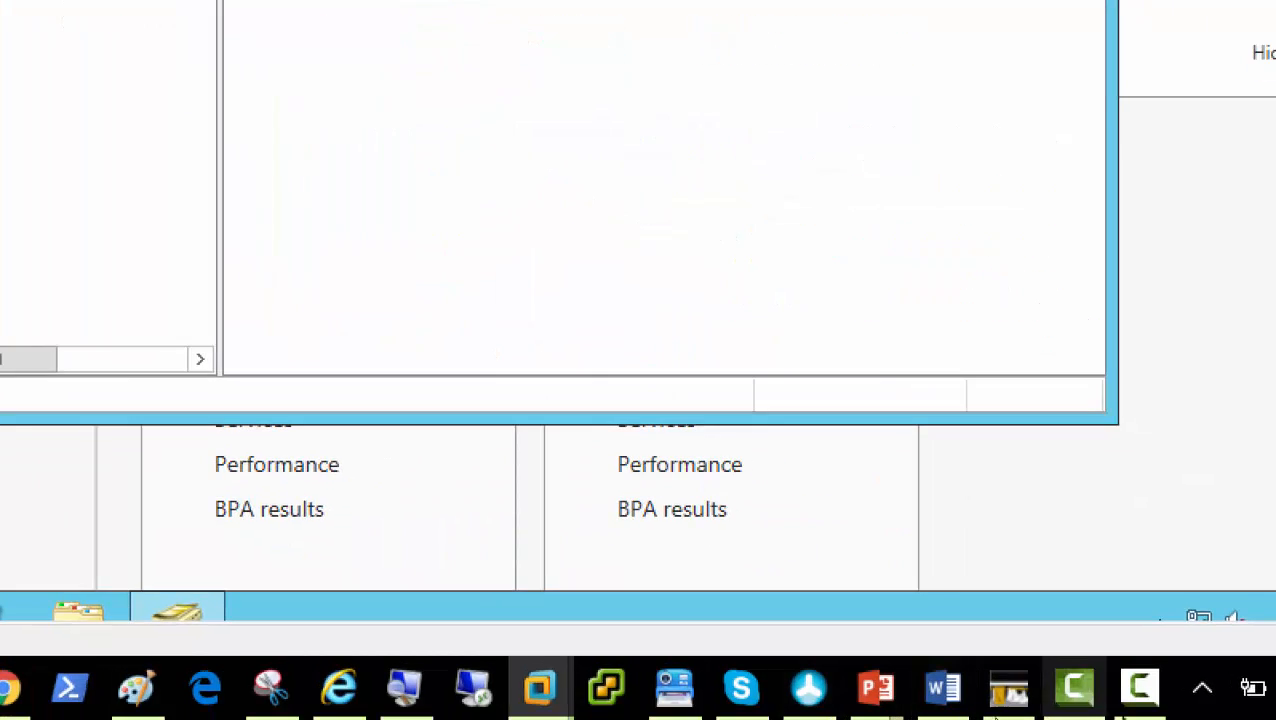
left_click(1145, 690)
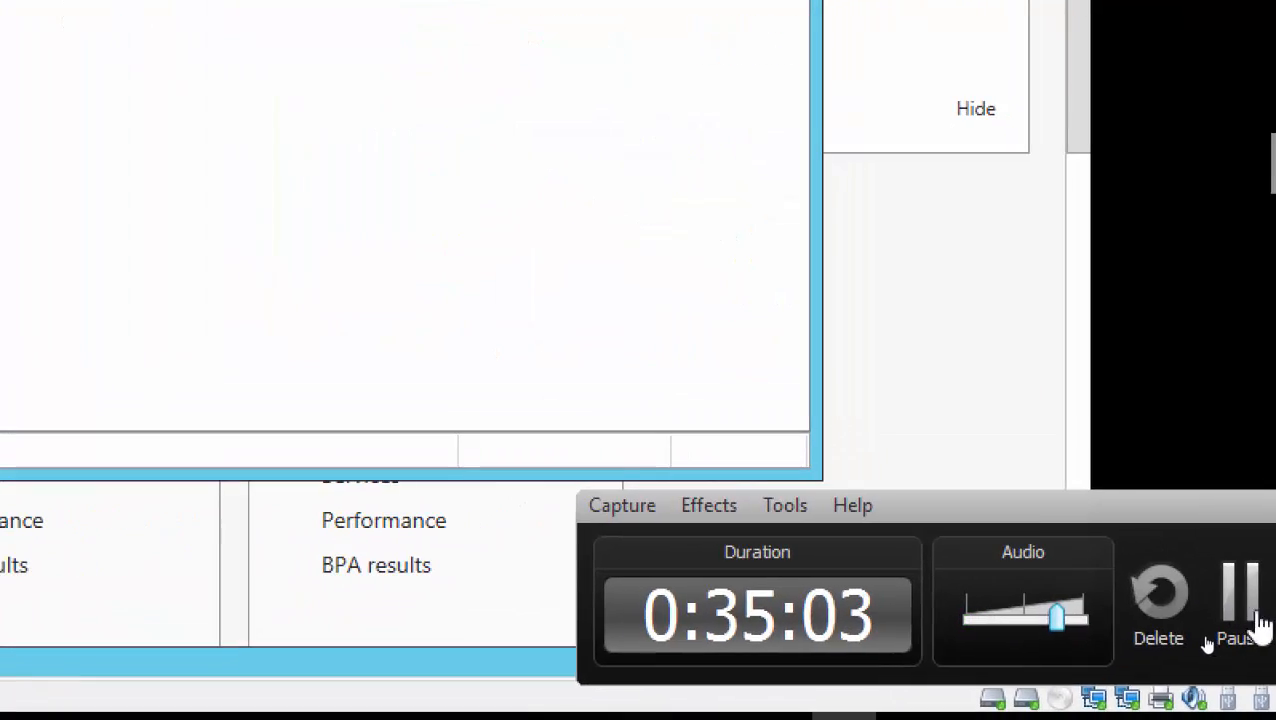
left_click(1258, 617)
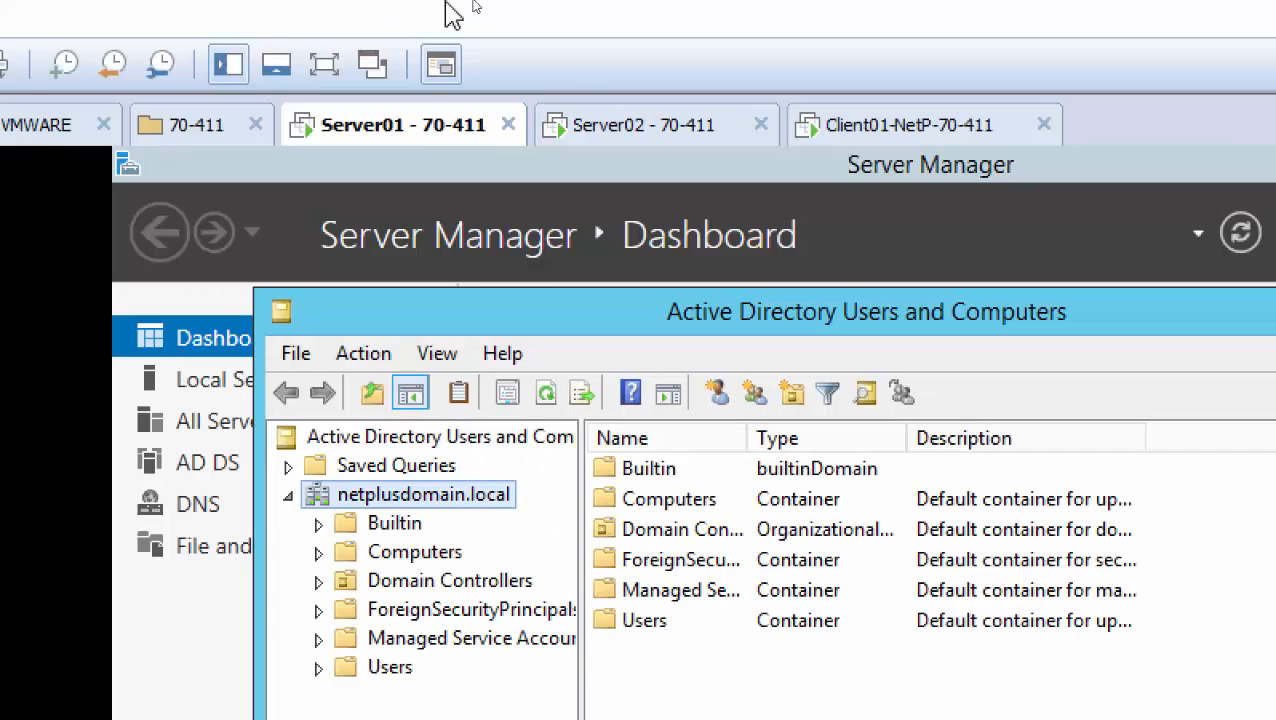
On Server02, open the Documents folder's properties
left_click(640, 143)
left_click(720, 480)
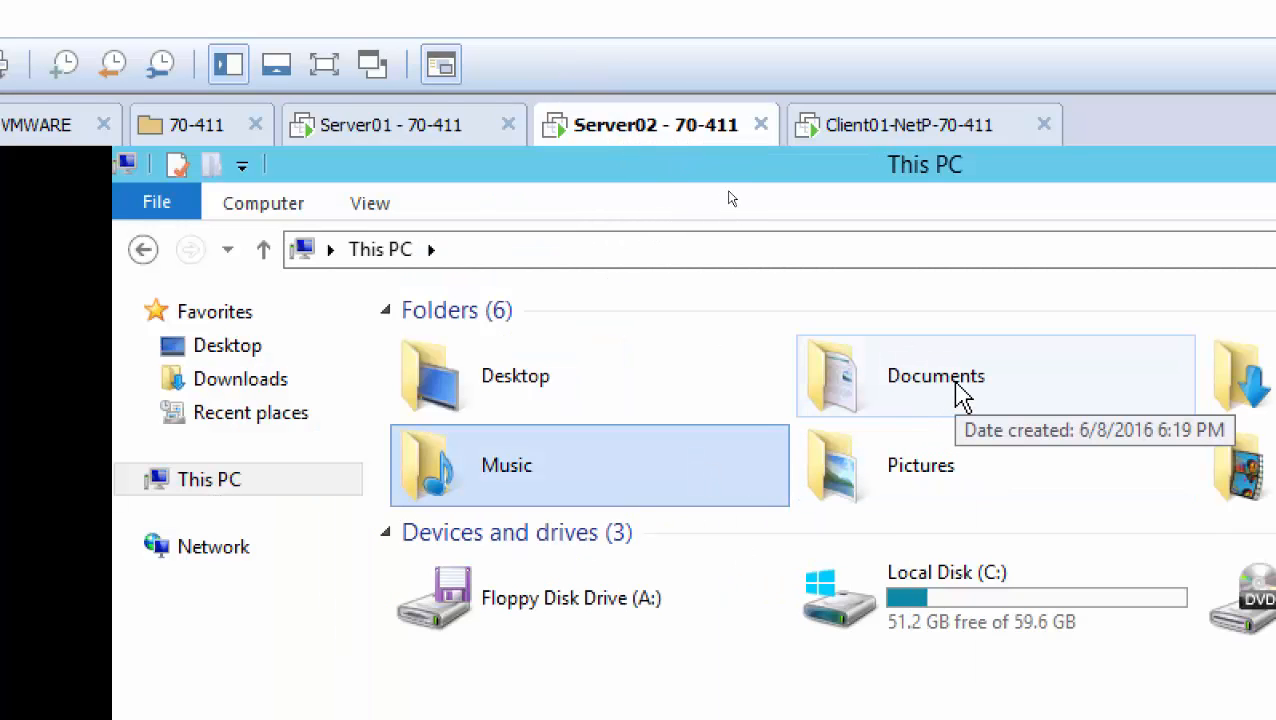
right_click(960, 395)
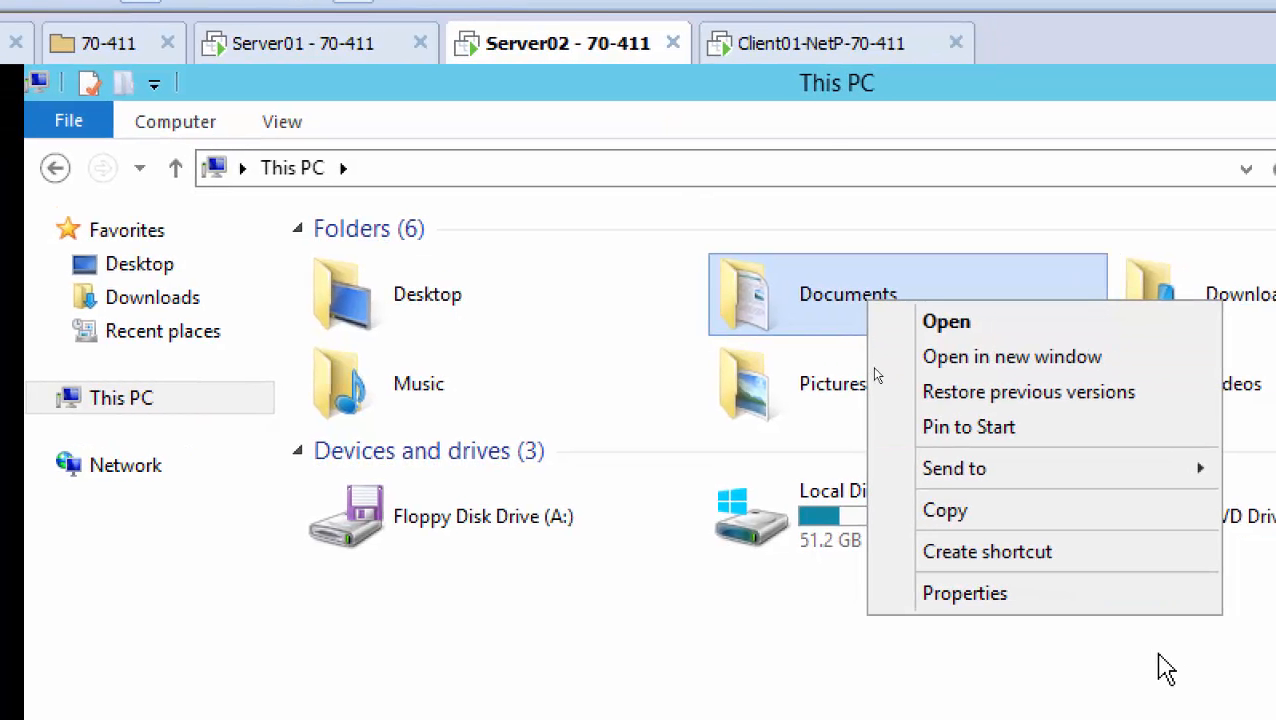
left_click(1088, 600)
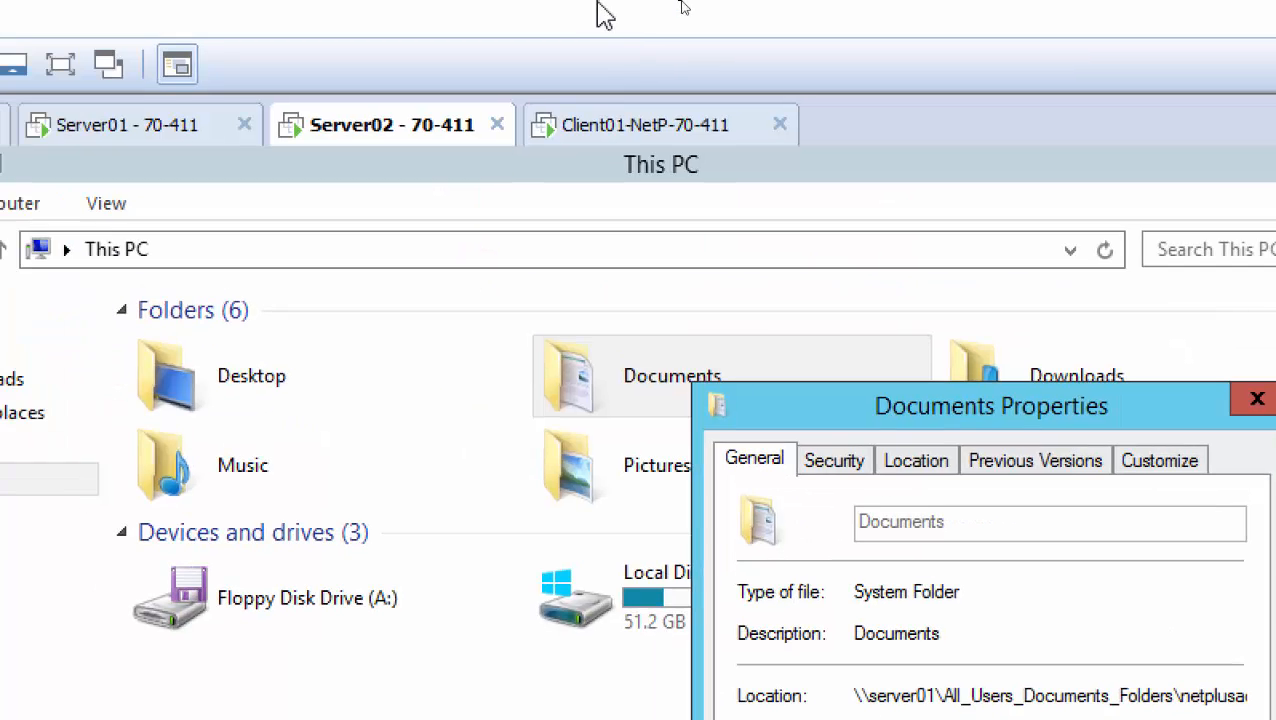
On Client01, view the Documents folder's location path, then return to Server02
left_click(600, 137)
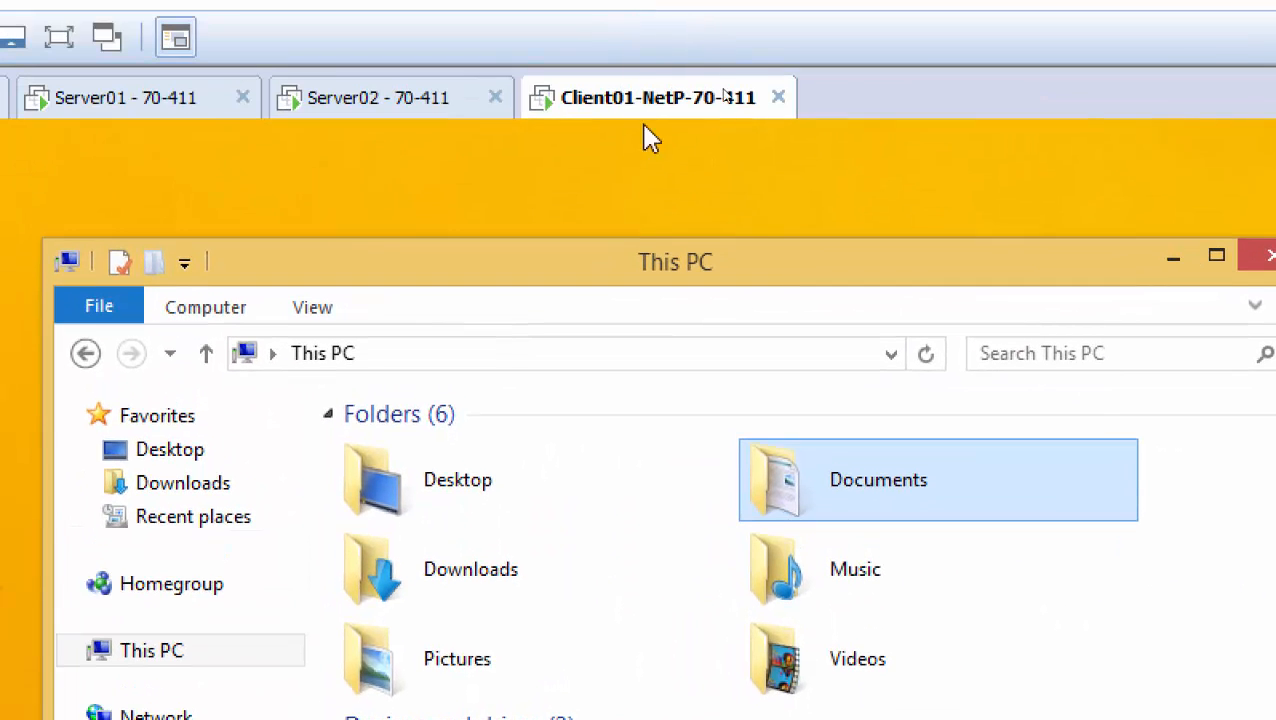
right_click(897, 505)
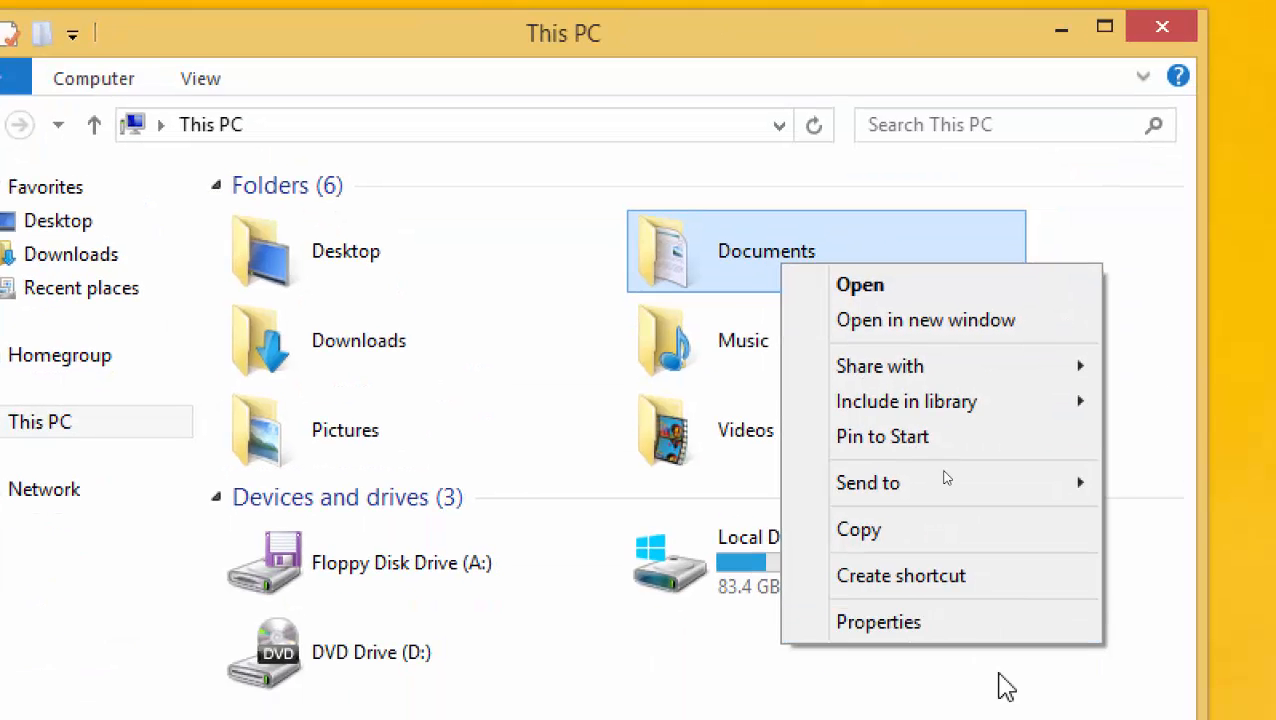
left_click(1055, 719)
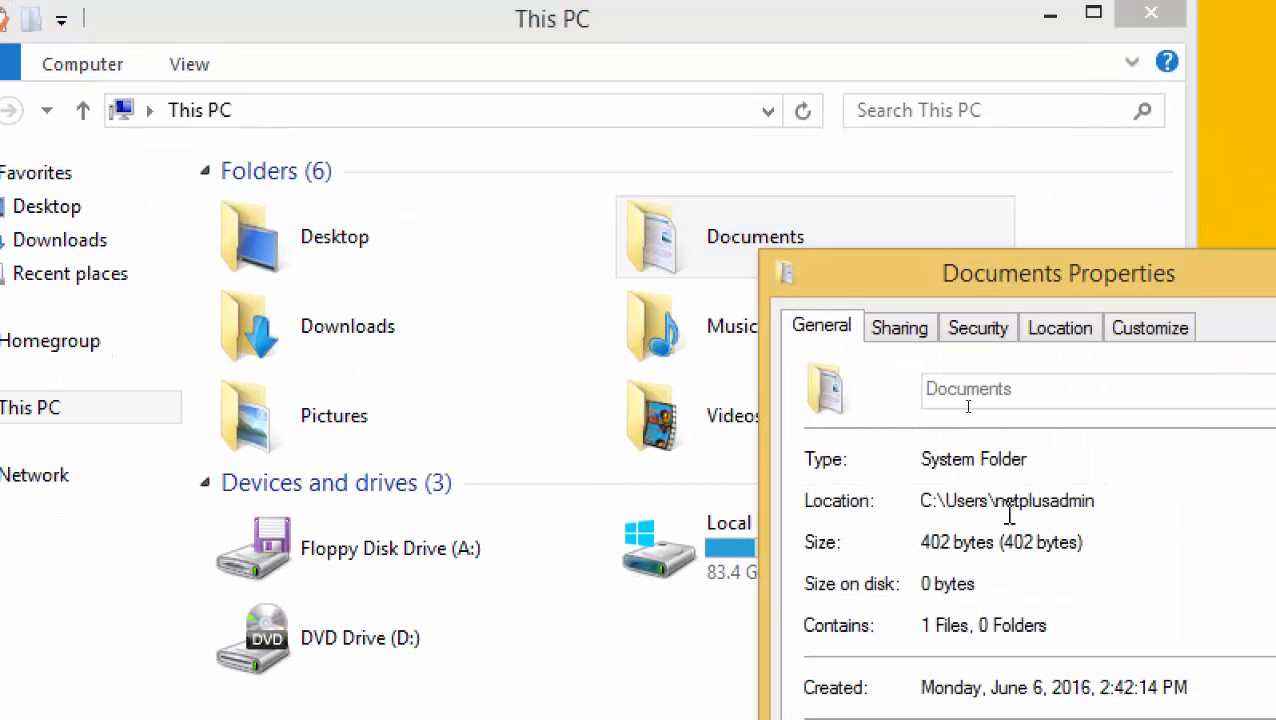
left_click_drag(924, 500, 1108, 500)
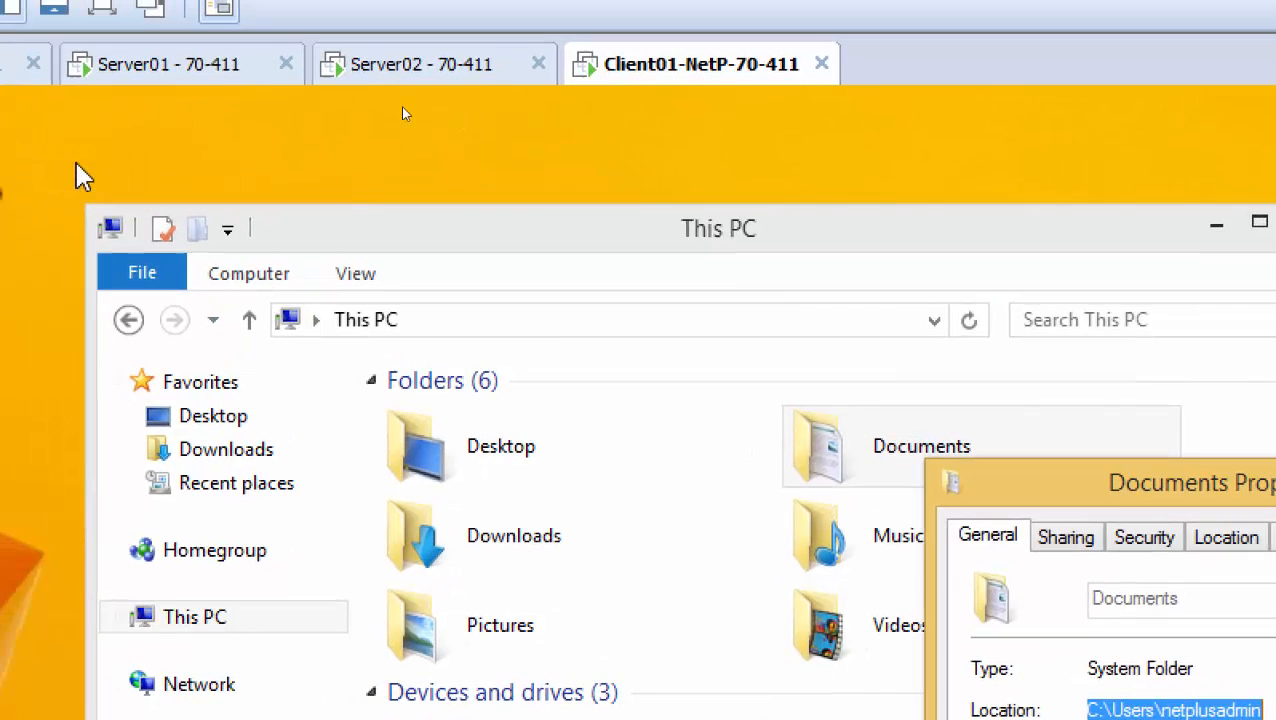
left_click(388, 72)
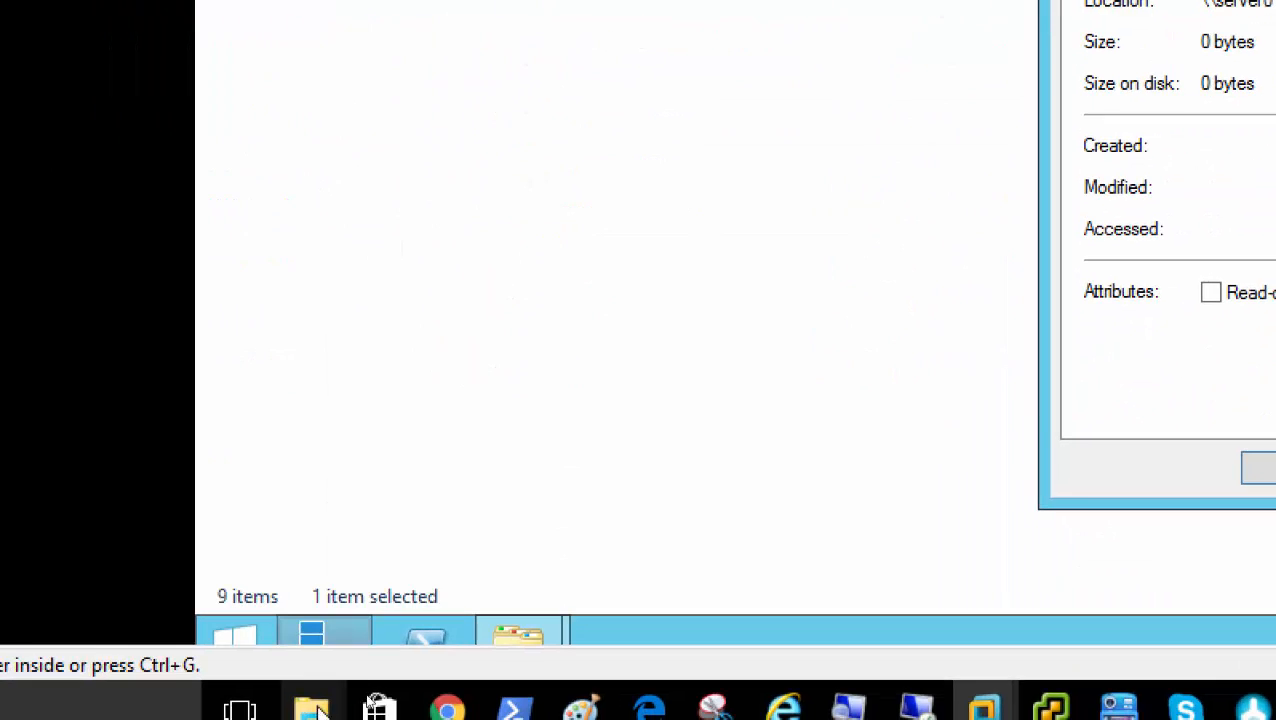
Sign the administrator out of Server02 with the logoff command in PowerShell
left_click(423, 634)
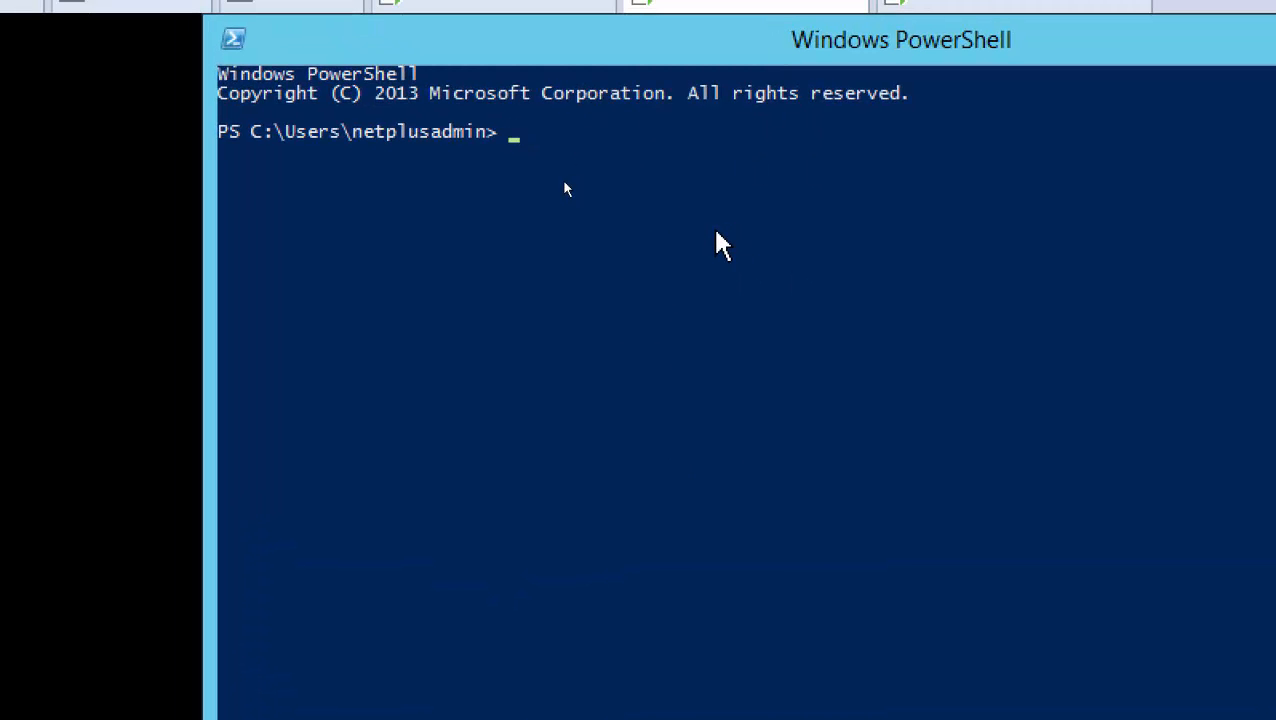
type("logoff")
key("Return")
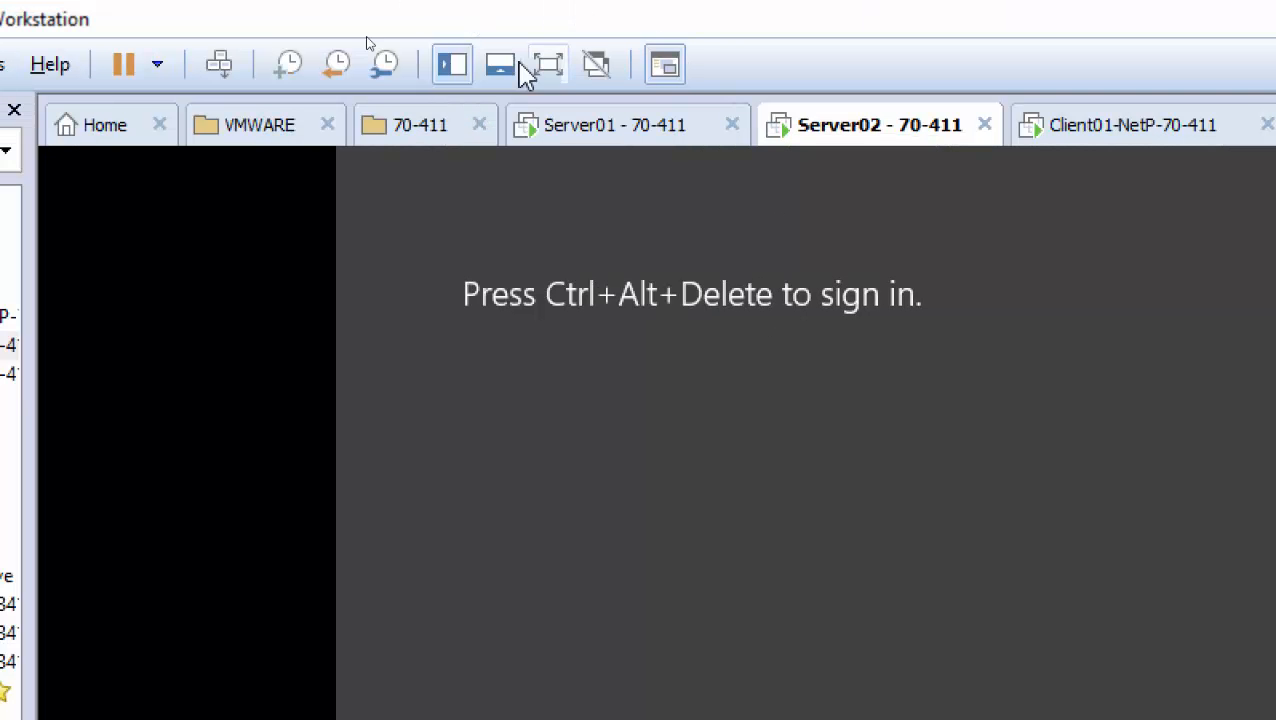
Sign in as the test user through Other user and open File Explorer at This PC
left_click(220, 66)
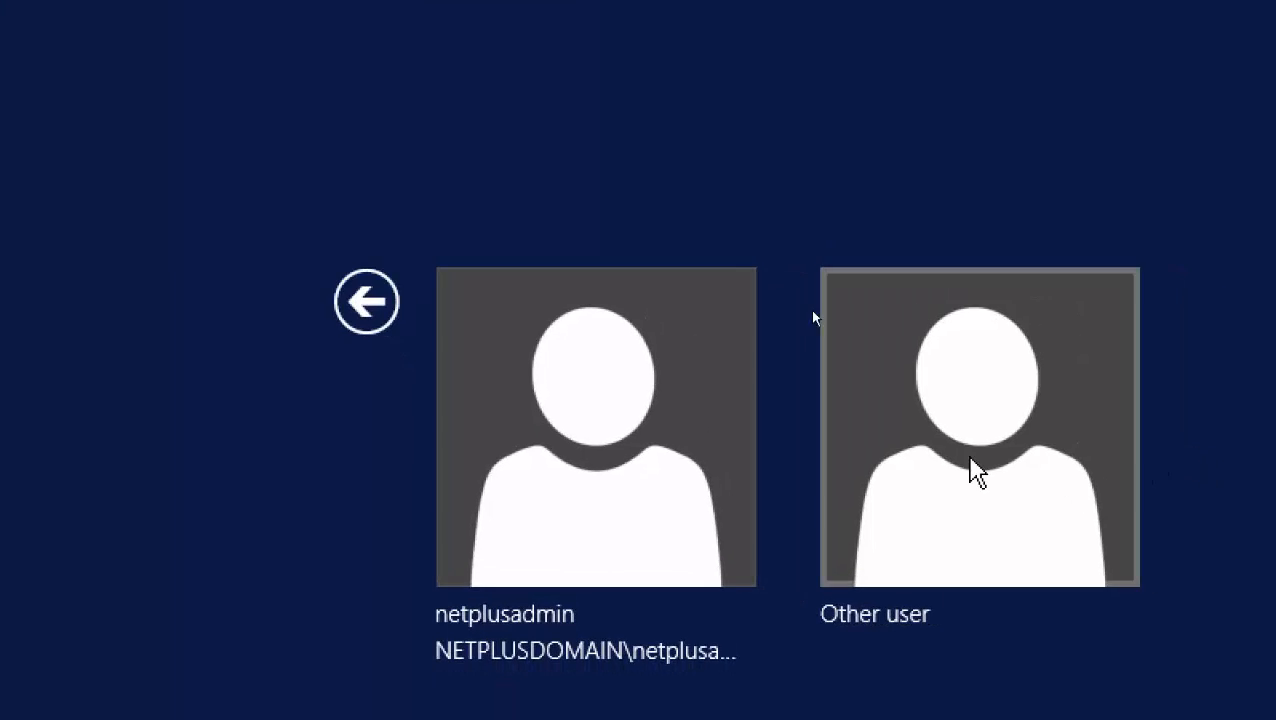
left_click(971, 470)
type("user01")
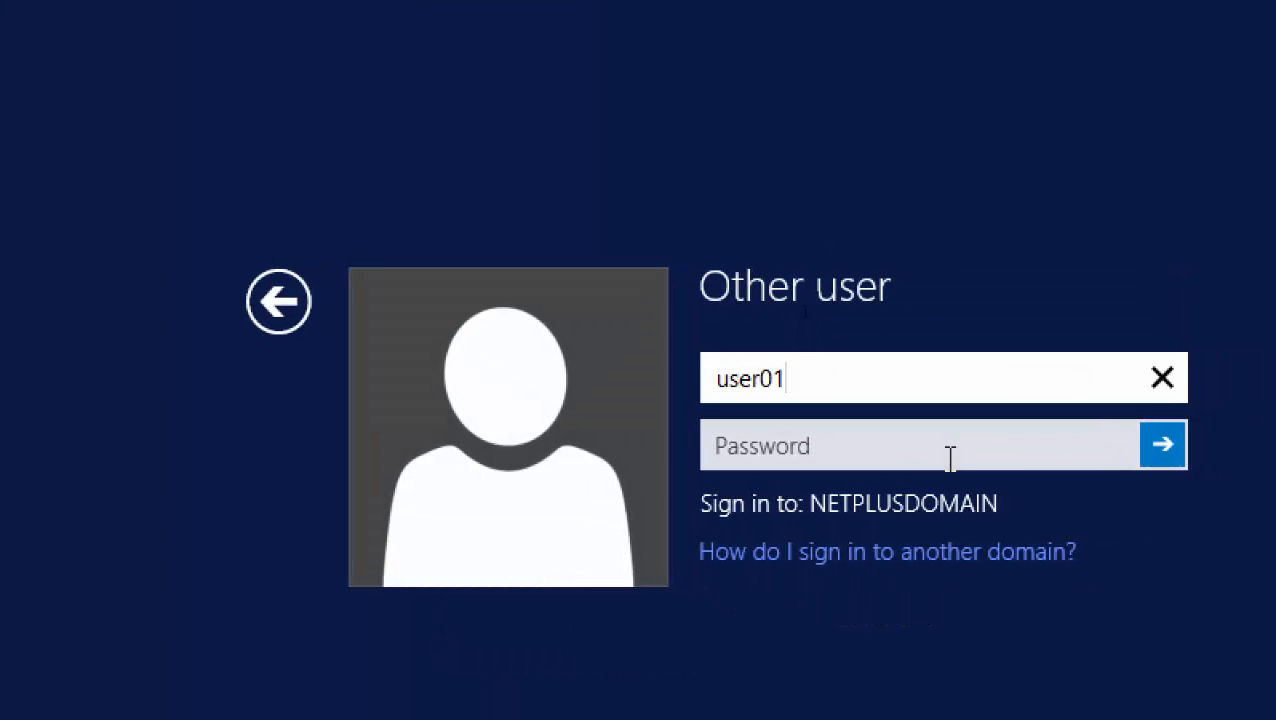
key("Tab")
type("••")
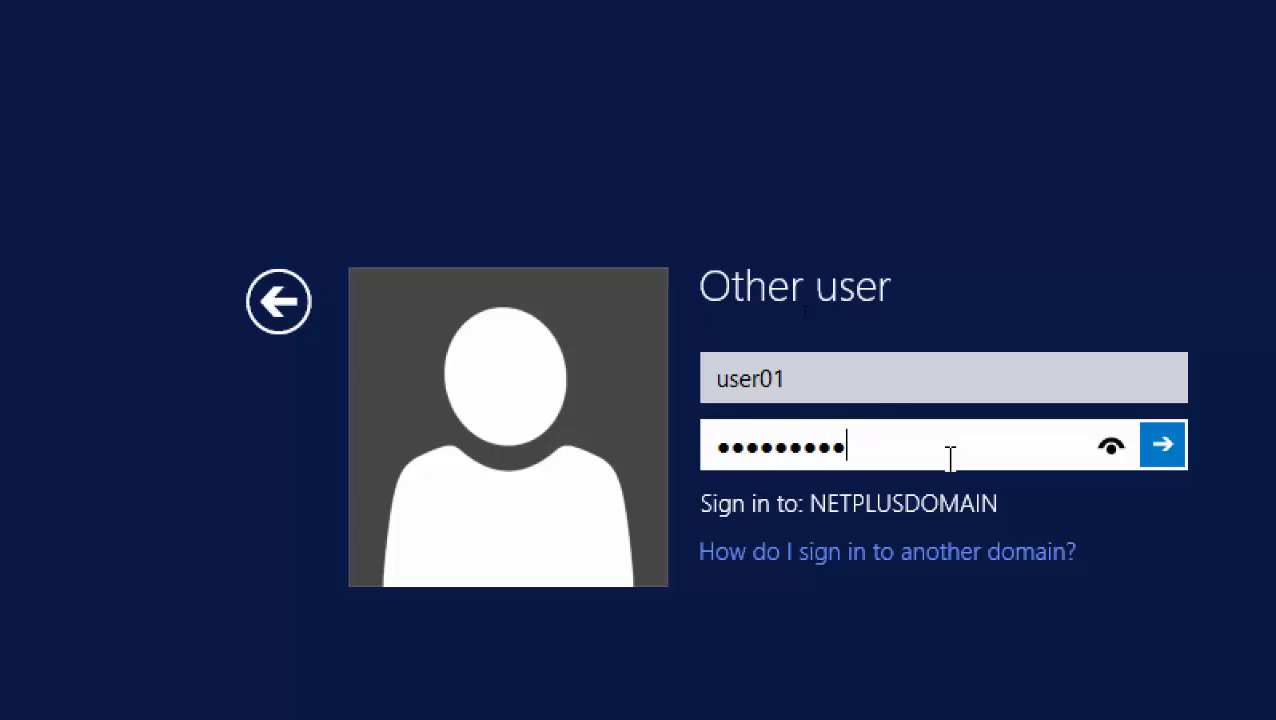
key("Return")
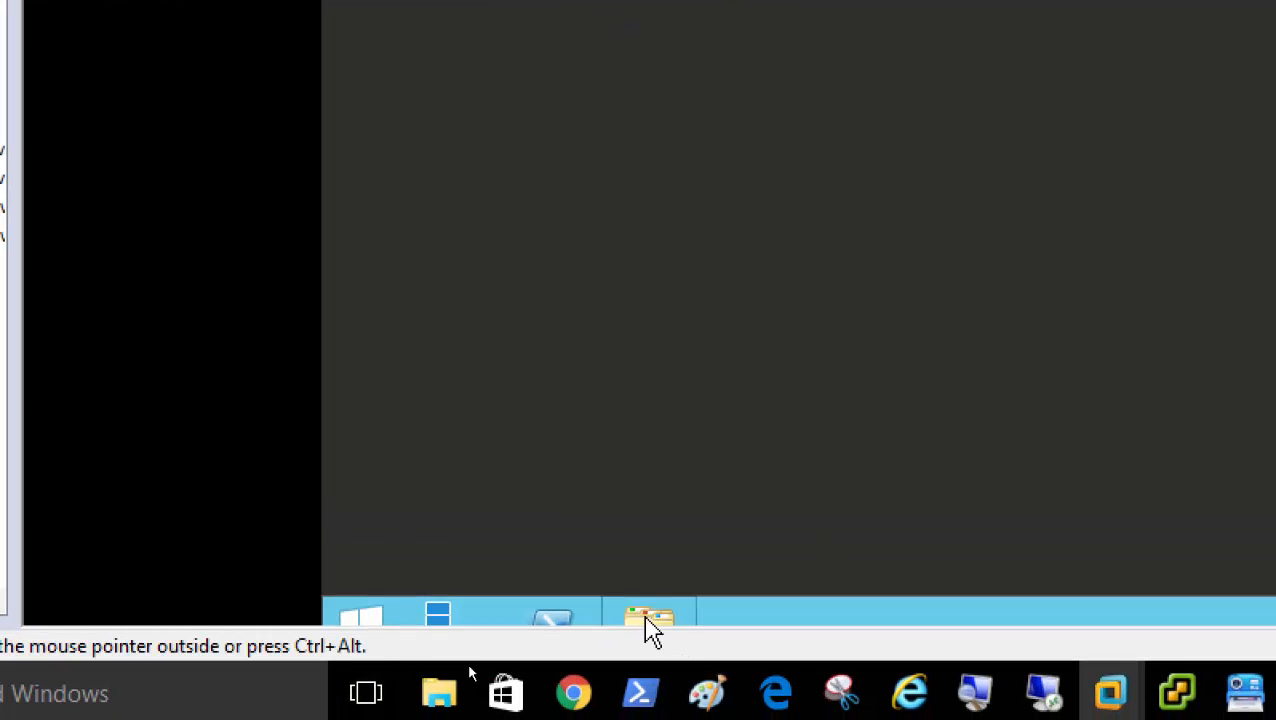
left_click(649, 617)
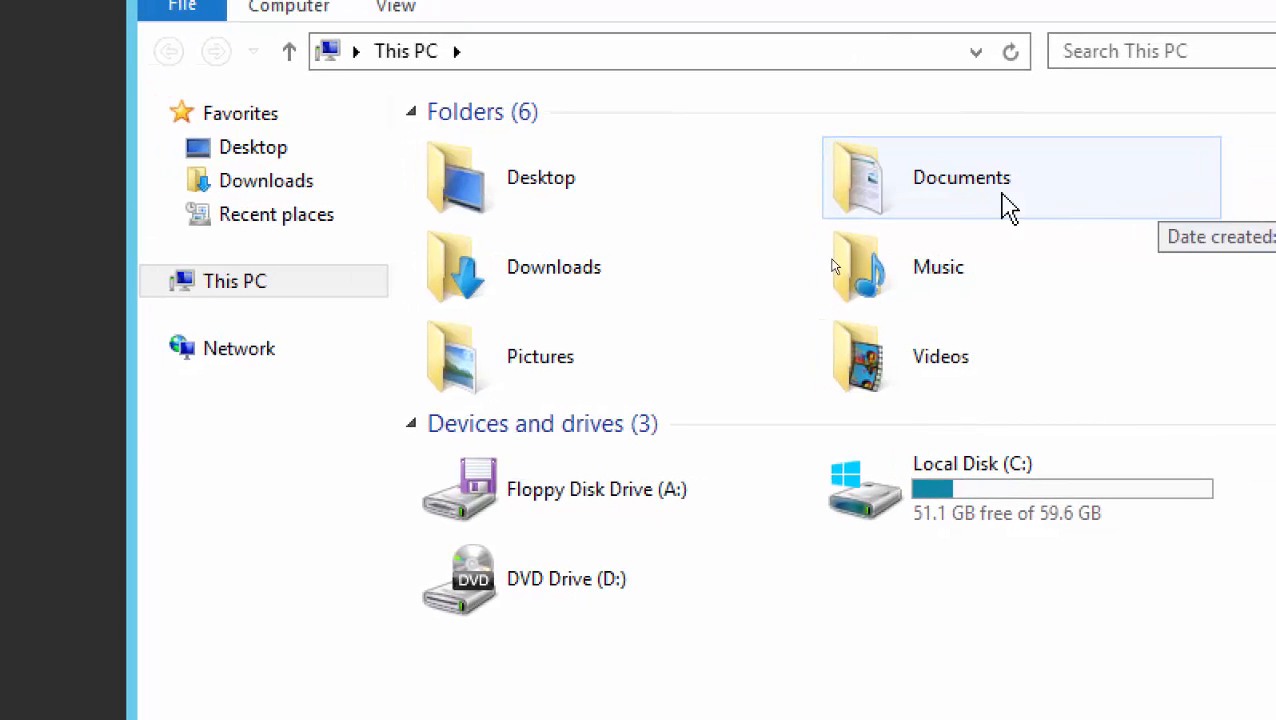
Check that Documents' location points to a per-user folder under \\server01\Redirected_Docs, then close properties
right_click(966, 198)
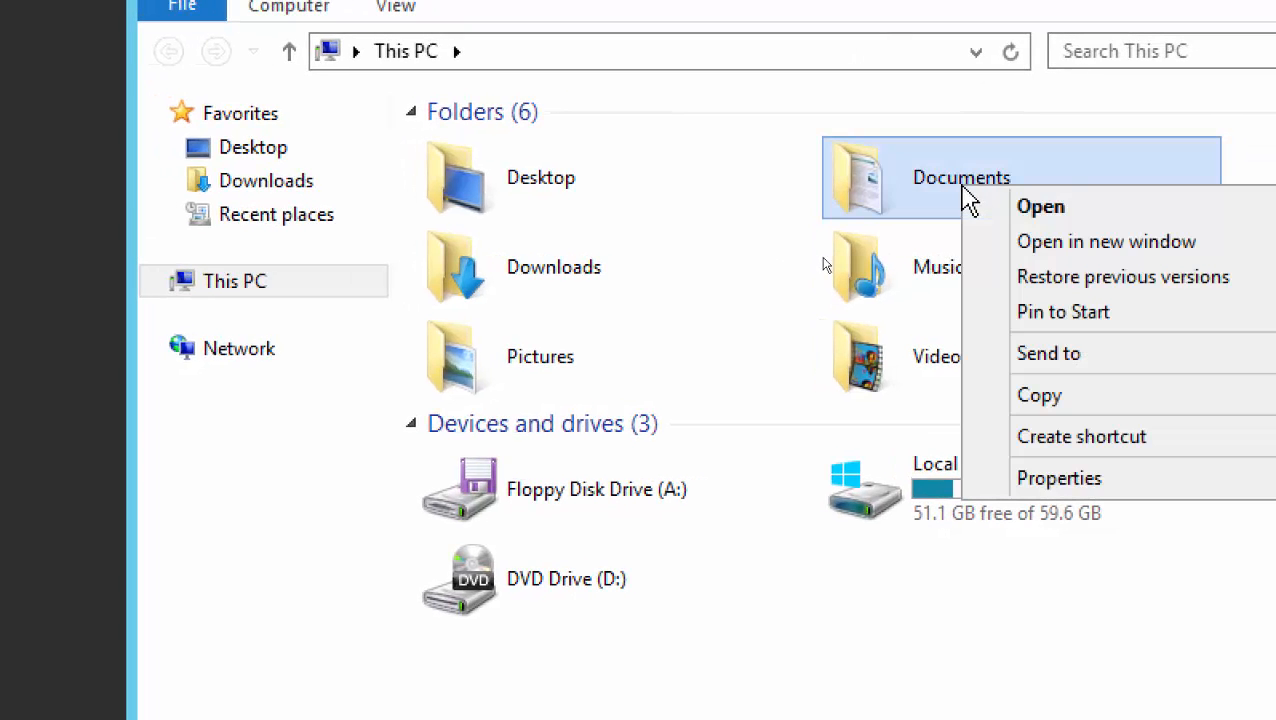
left_click(1070, 480)
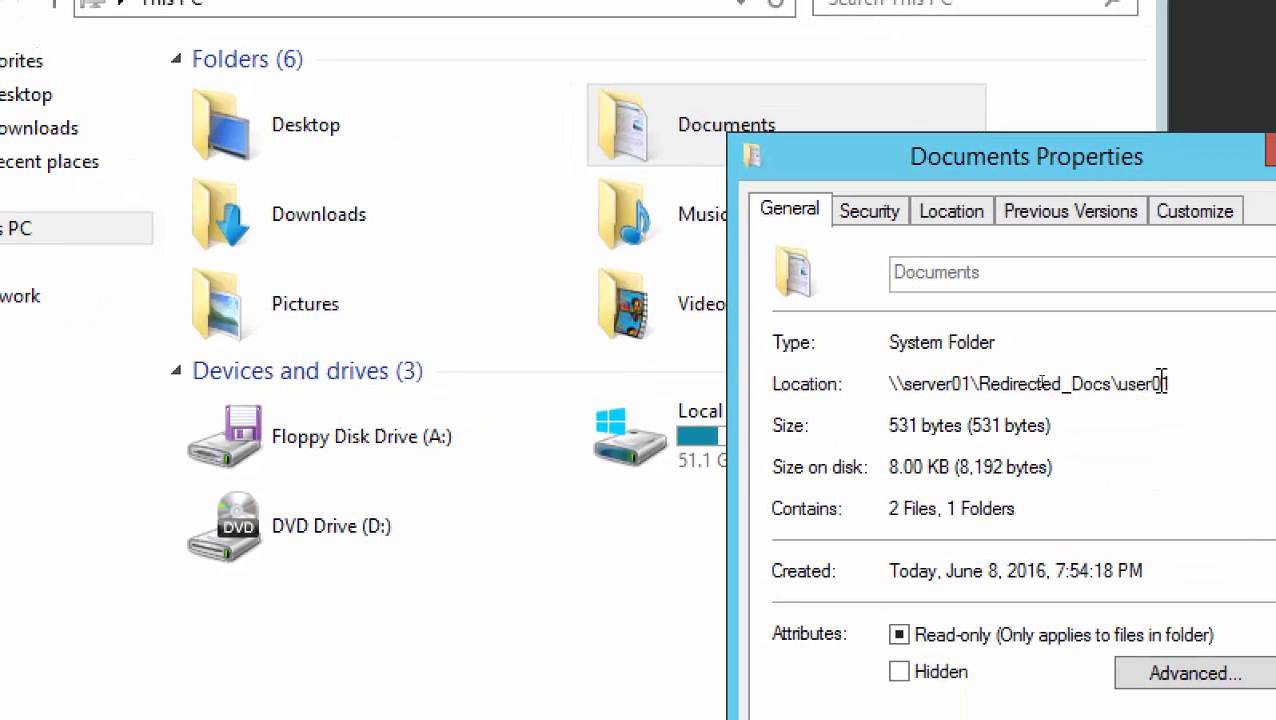
left_click_drag(1178, 383, 879, 384)
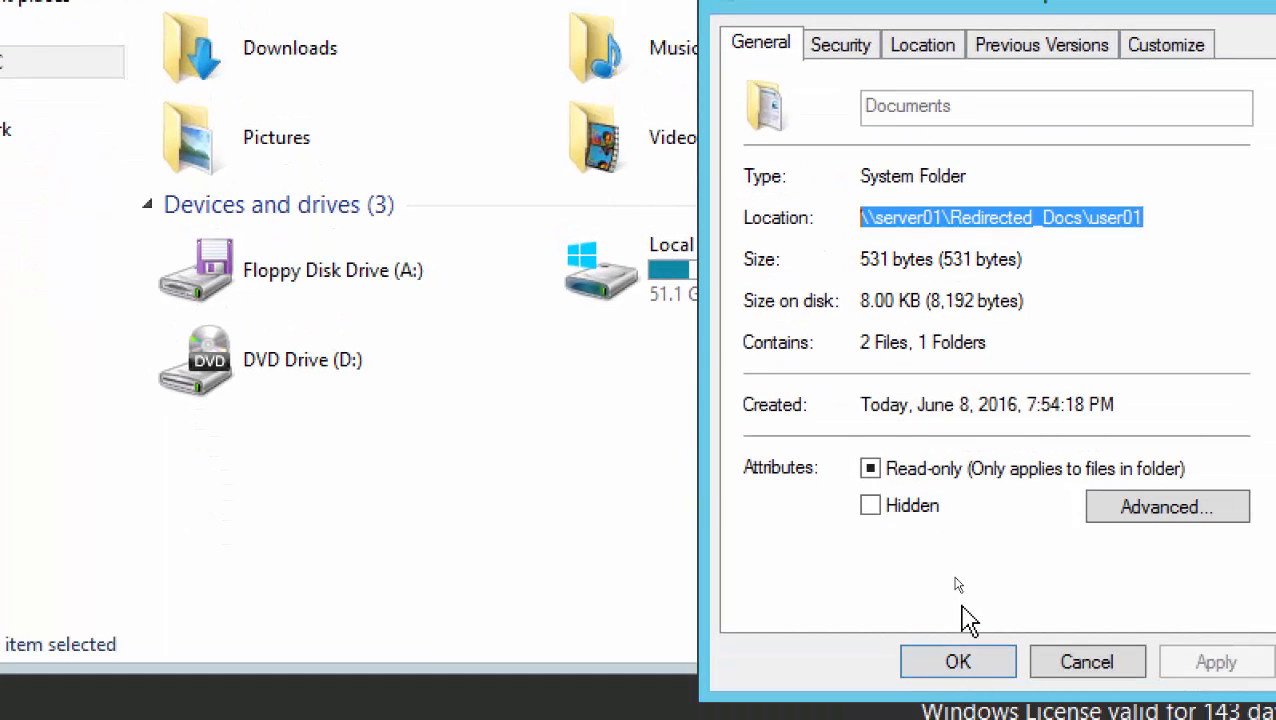
left_click(957, 668)
Create an empty text document named User01 in the Documents folder
double_click(692, 128)
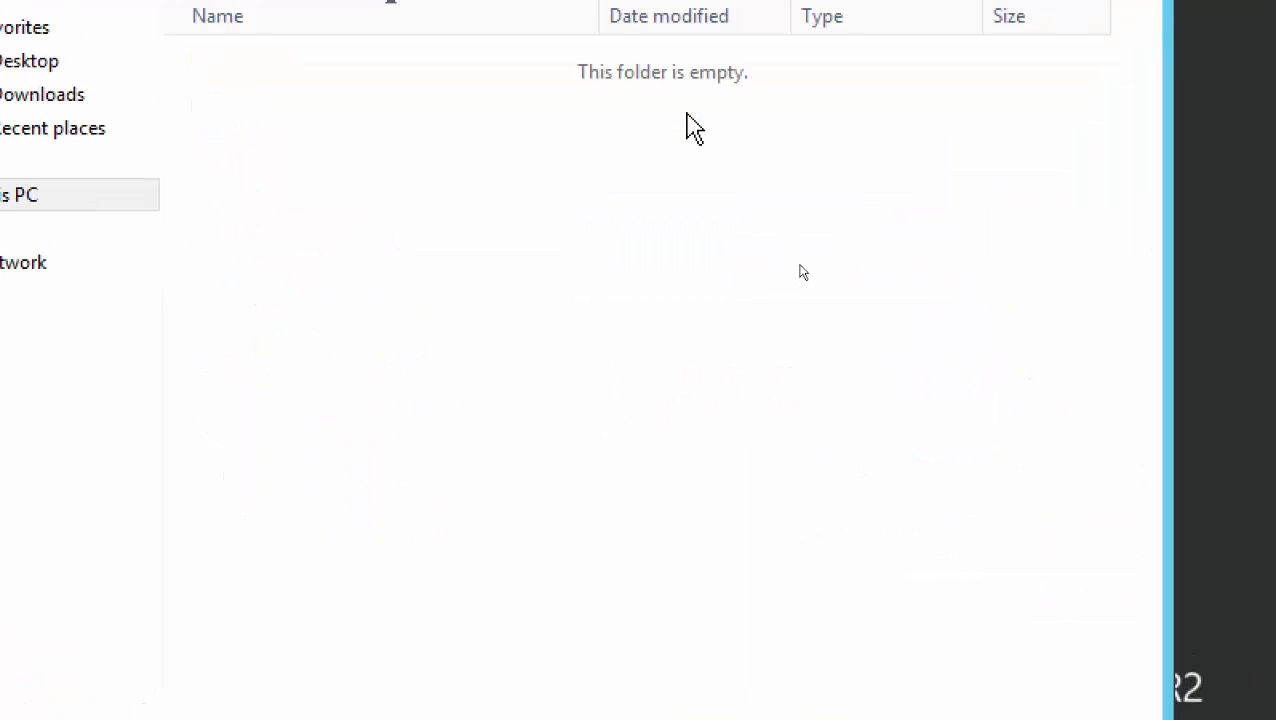
right_click(256, 114)
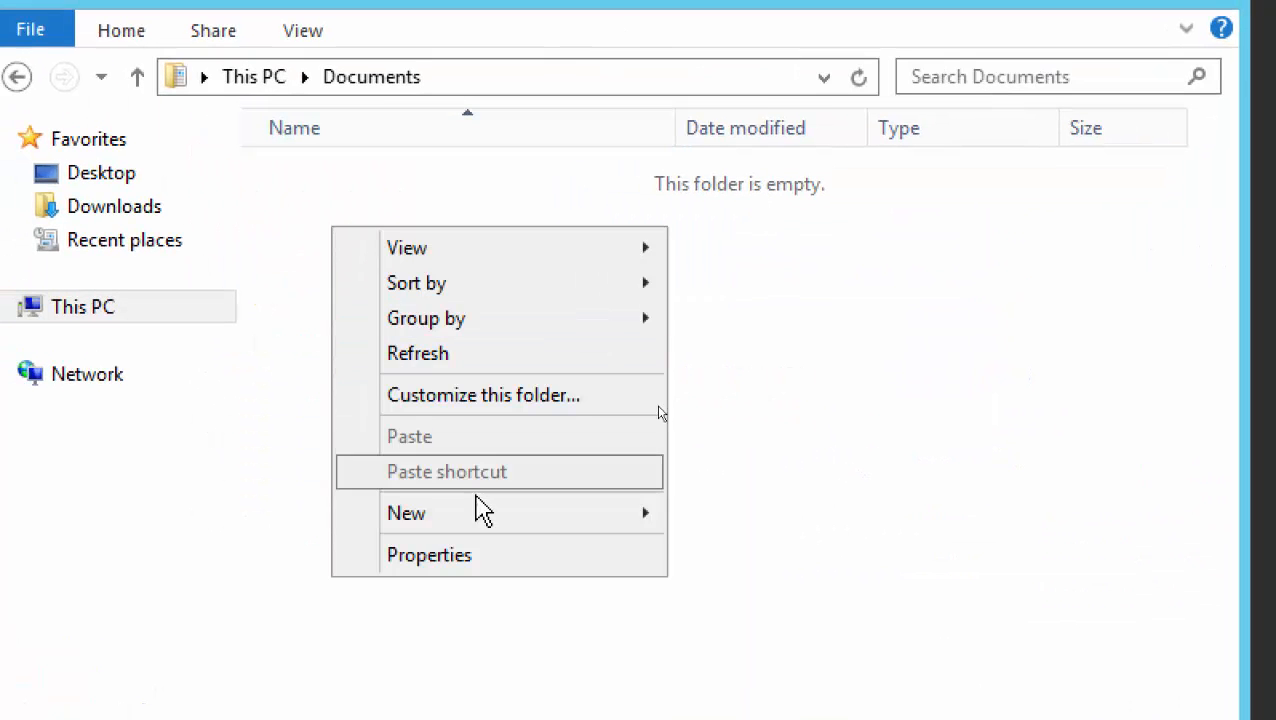
mouse_move(486, 515)
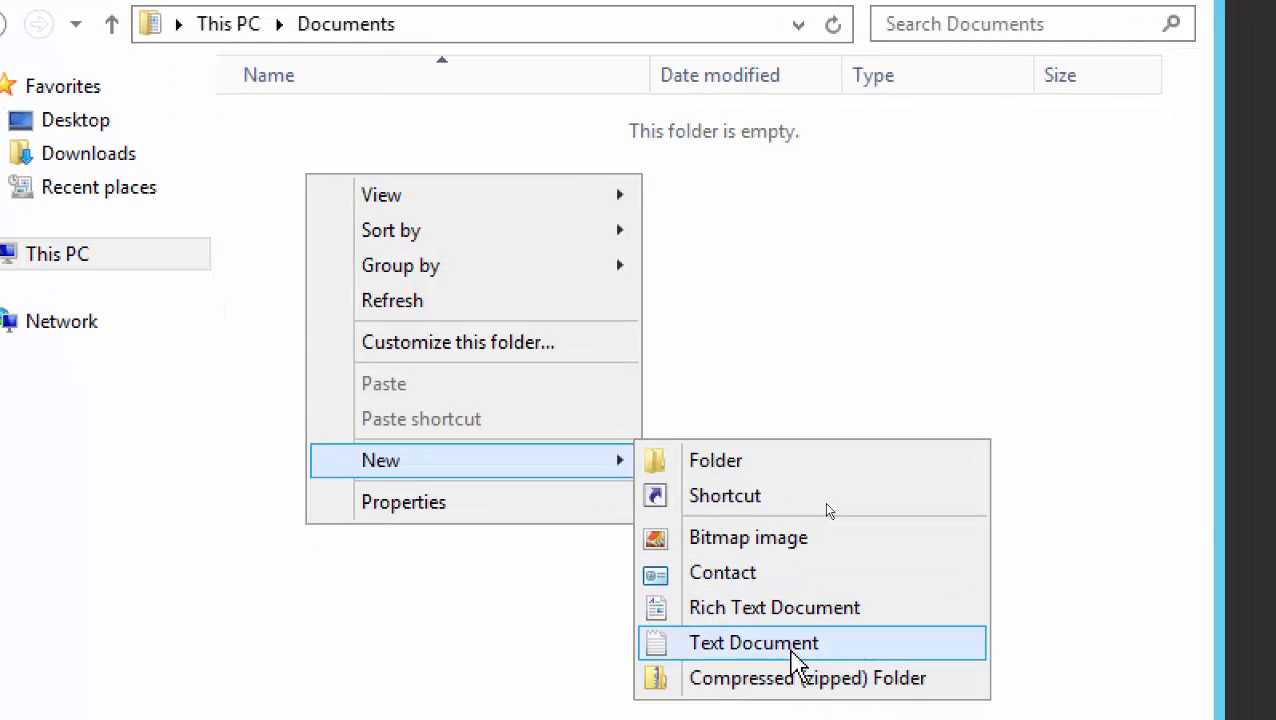
left_click(791, 646)
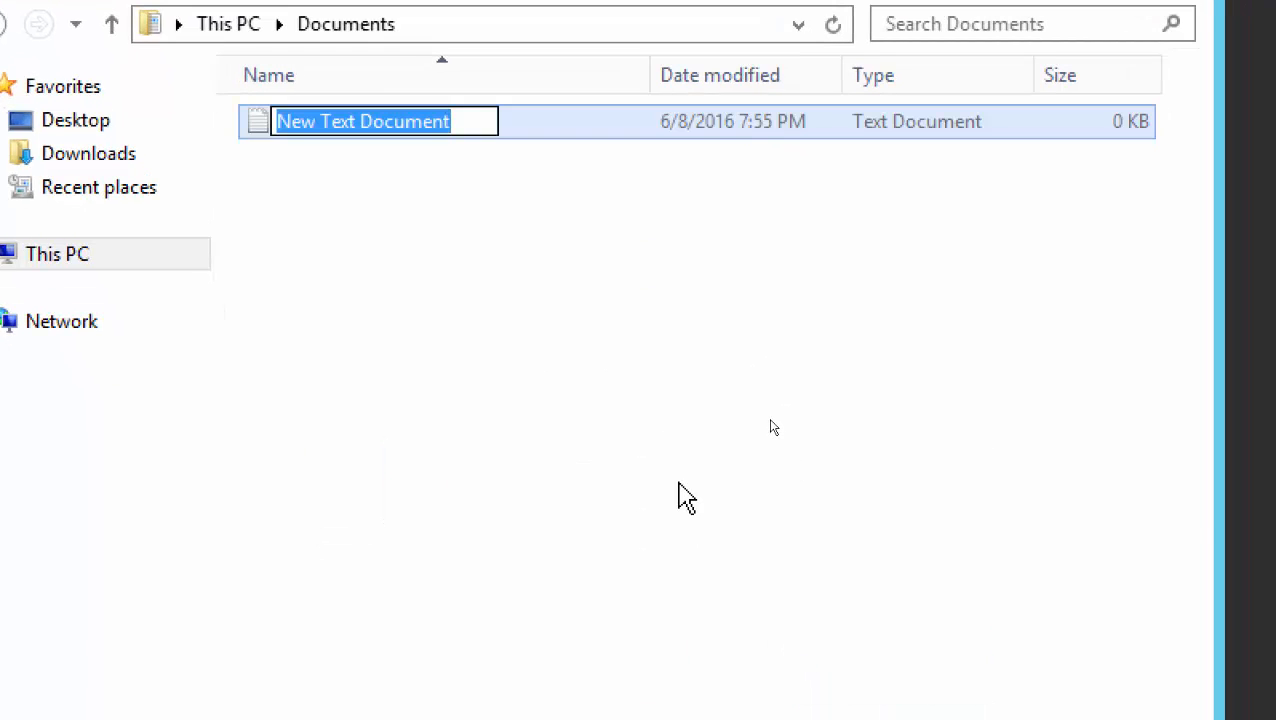
type("User01")
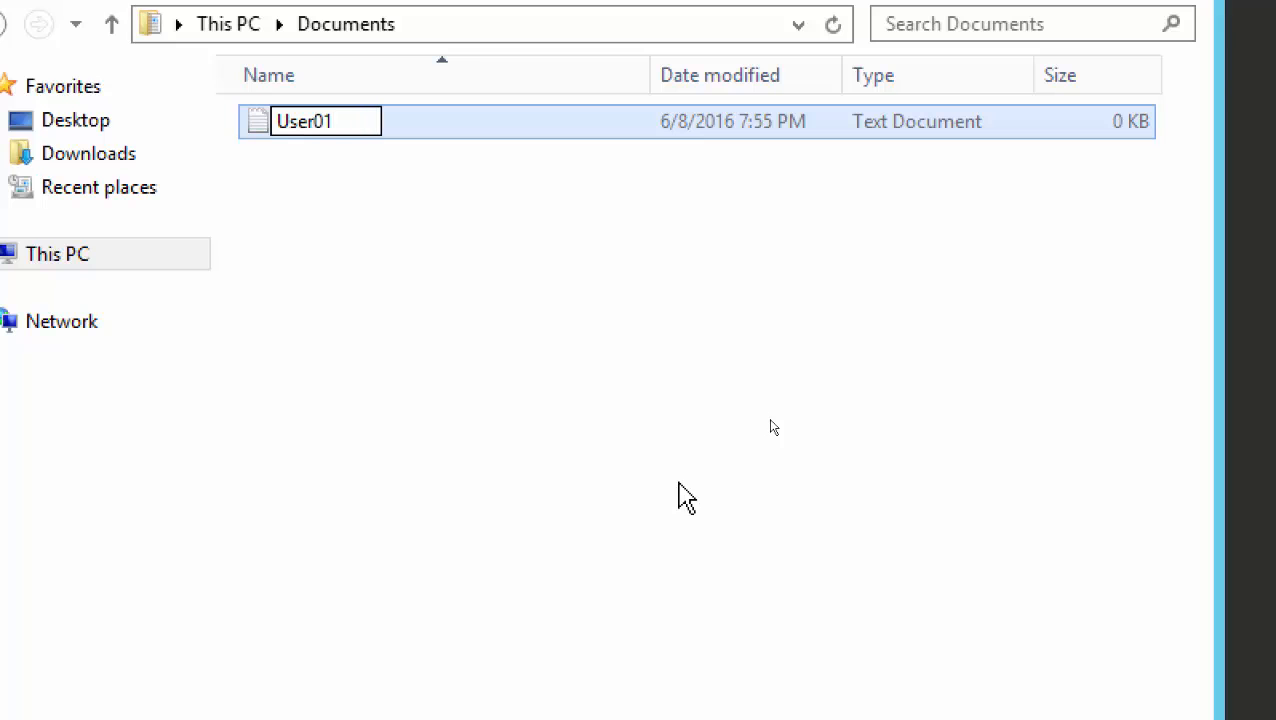
left_click(526, 318)
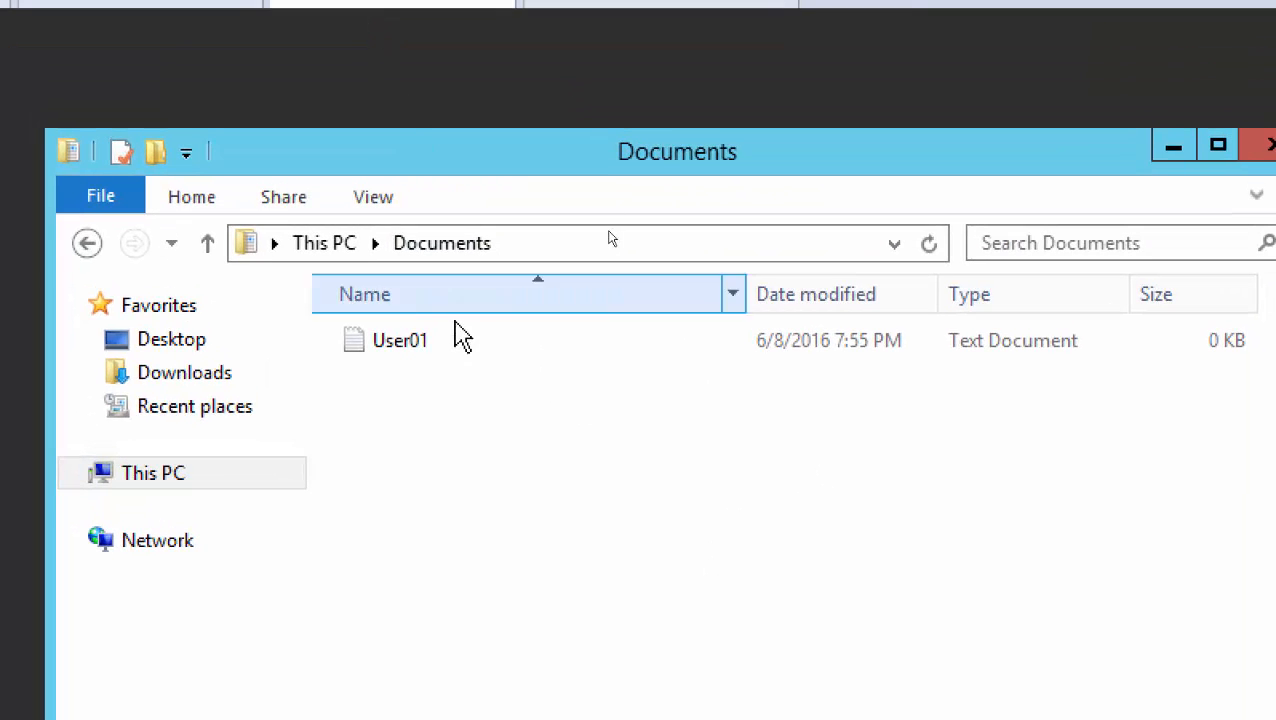
Back at This PC, recheck the Documents properties and location path, then cancel
left_click(335, 246)
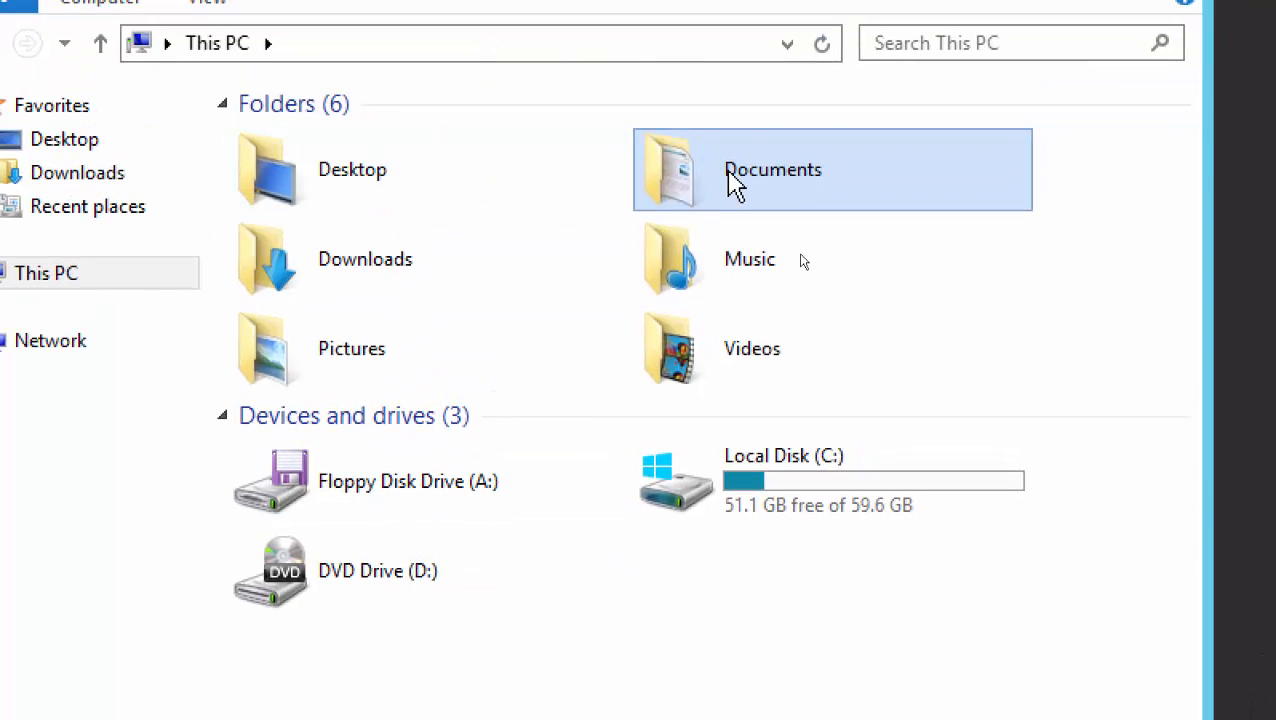
right_click(735, 185)
left_click(842, 468)
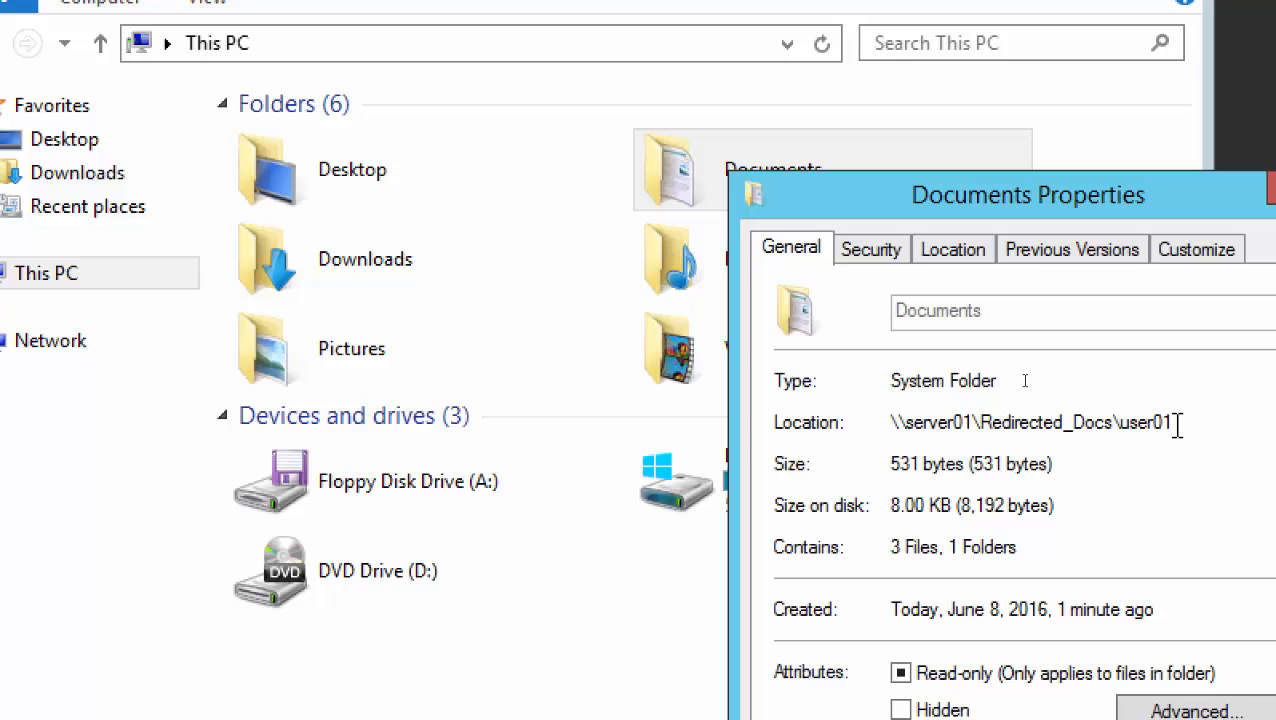
left_click_drag(1178, 424, 849, 448)
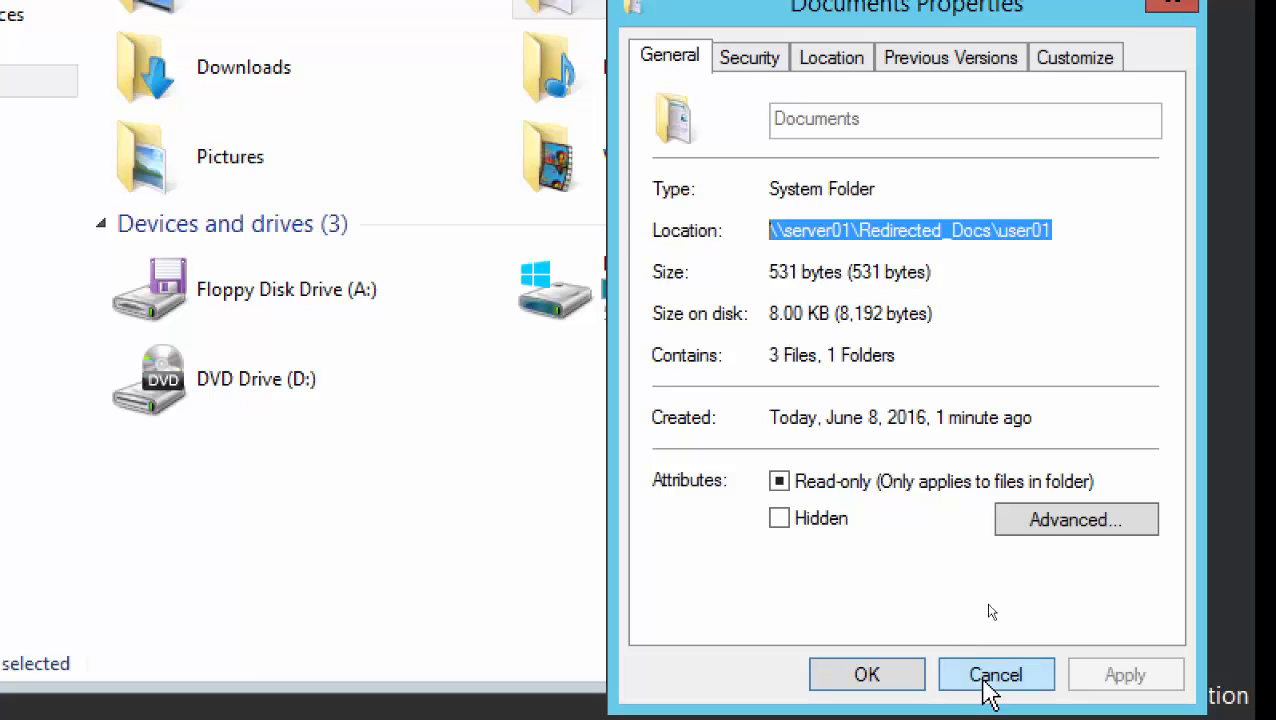
left_click(985, 676)
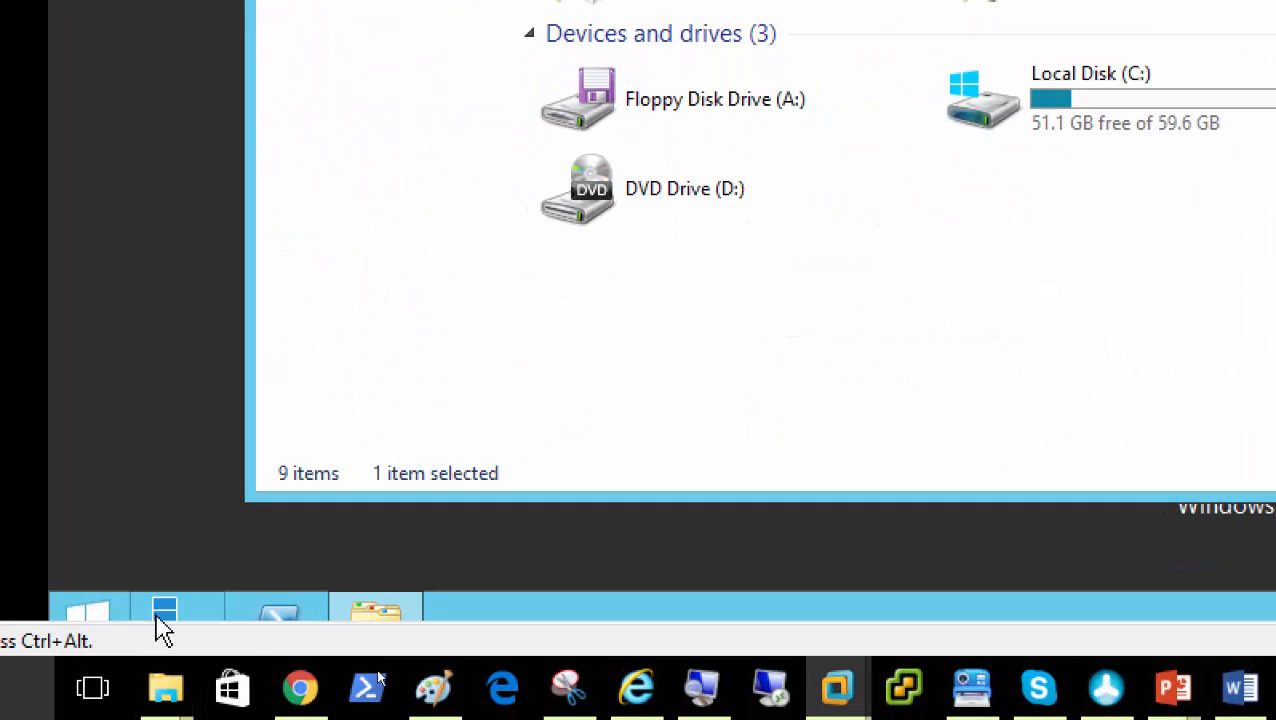
Sign out of Server02 by running logoff in PowerShell
left_click(276, 618)
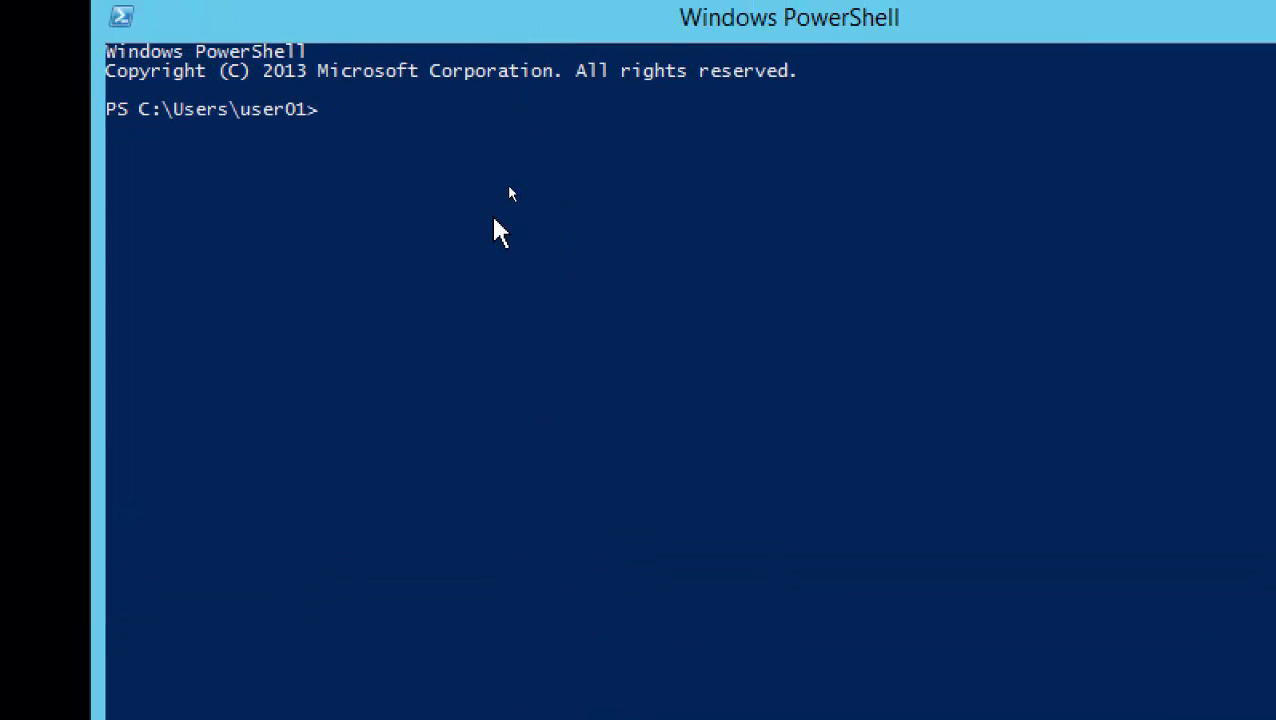
type("logoff")
key("Return")
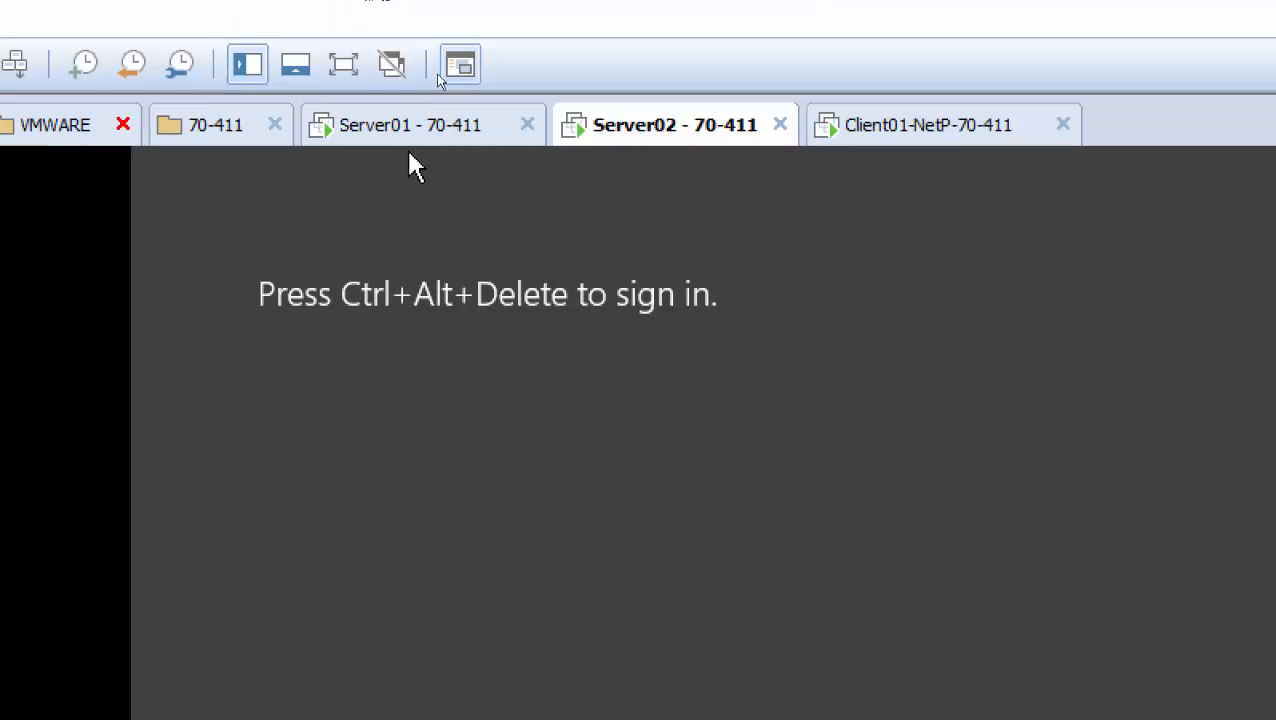
Sign in to NETPLUSDOMAIN as user02 with the test account's password
left_click(16, 66)
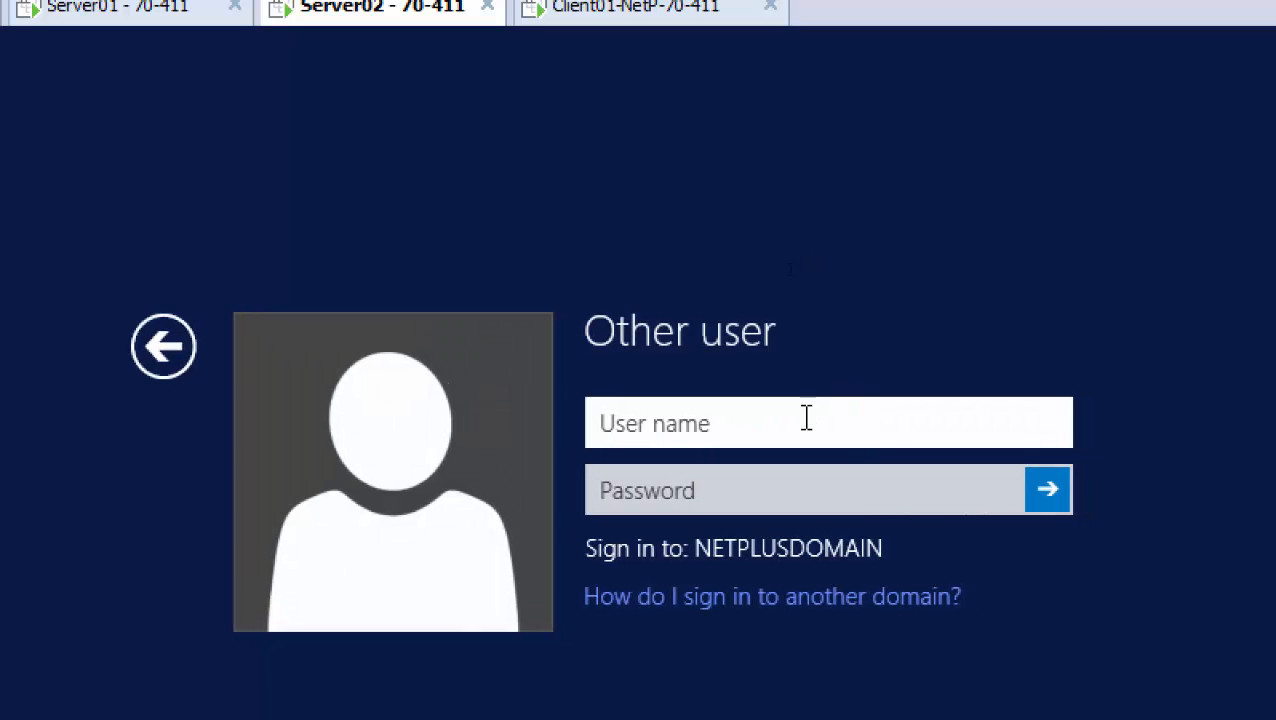
type("user02")
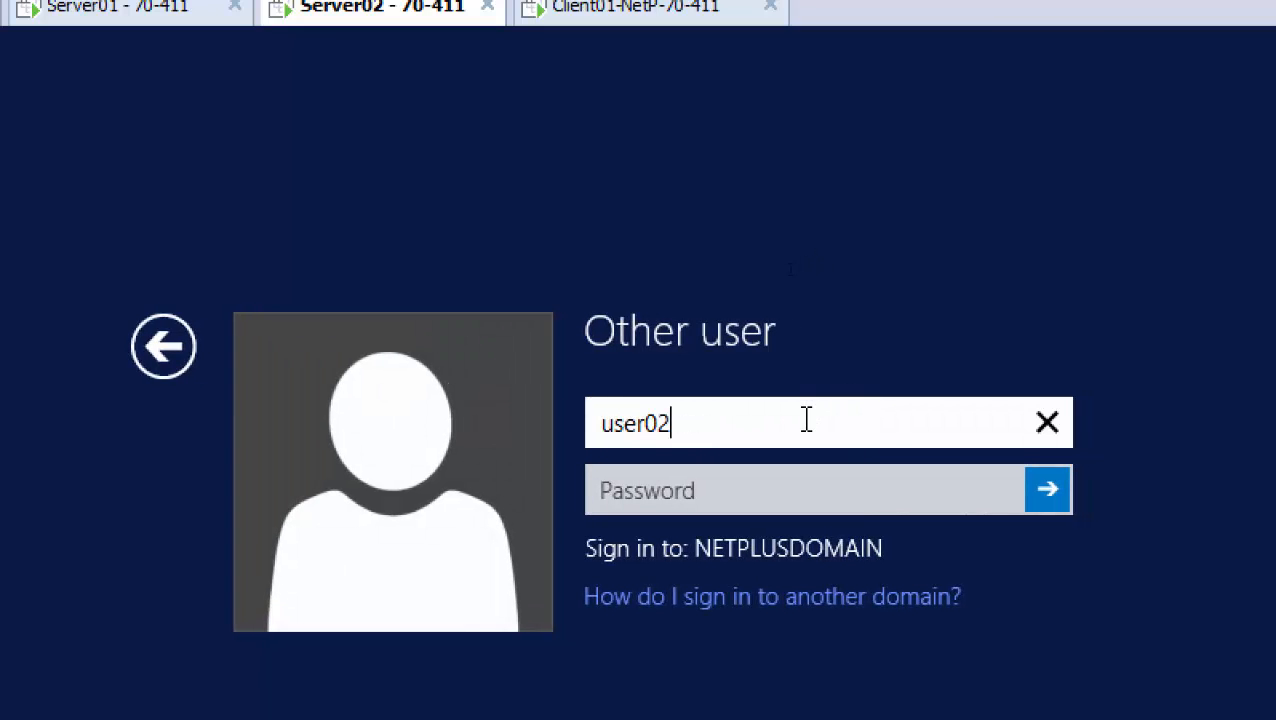
key("Tab")
type("Pa$$w0r")
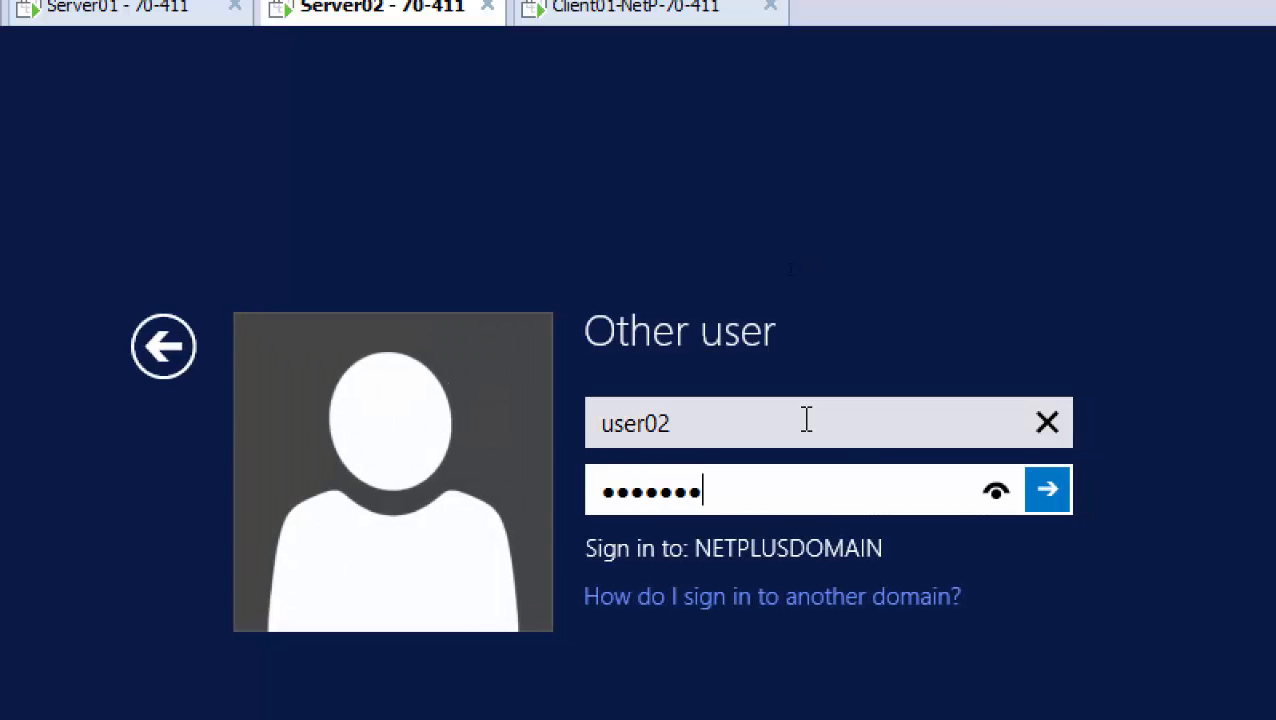
type("d")
key("Return")
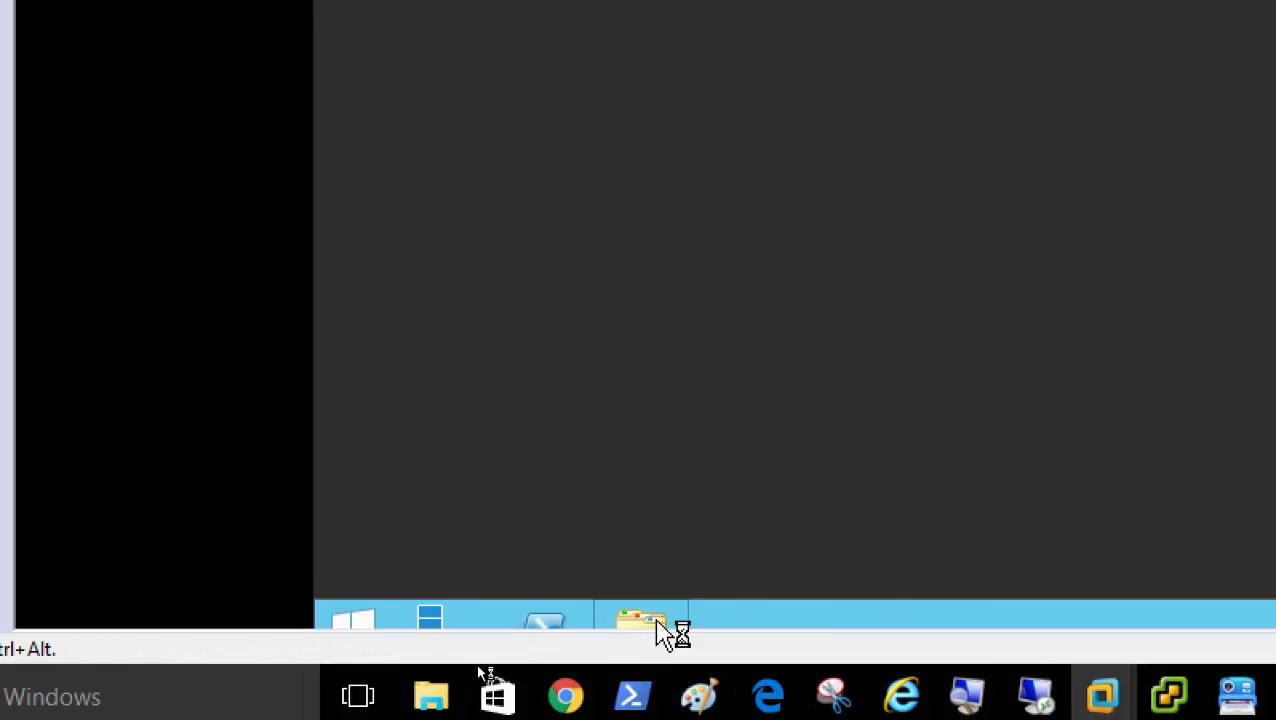
Open Documents from This PC and create a new text document with the default name
left_click(645, 627)
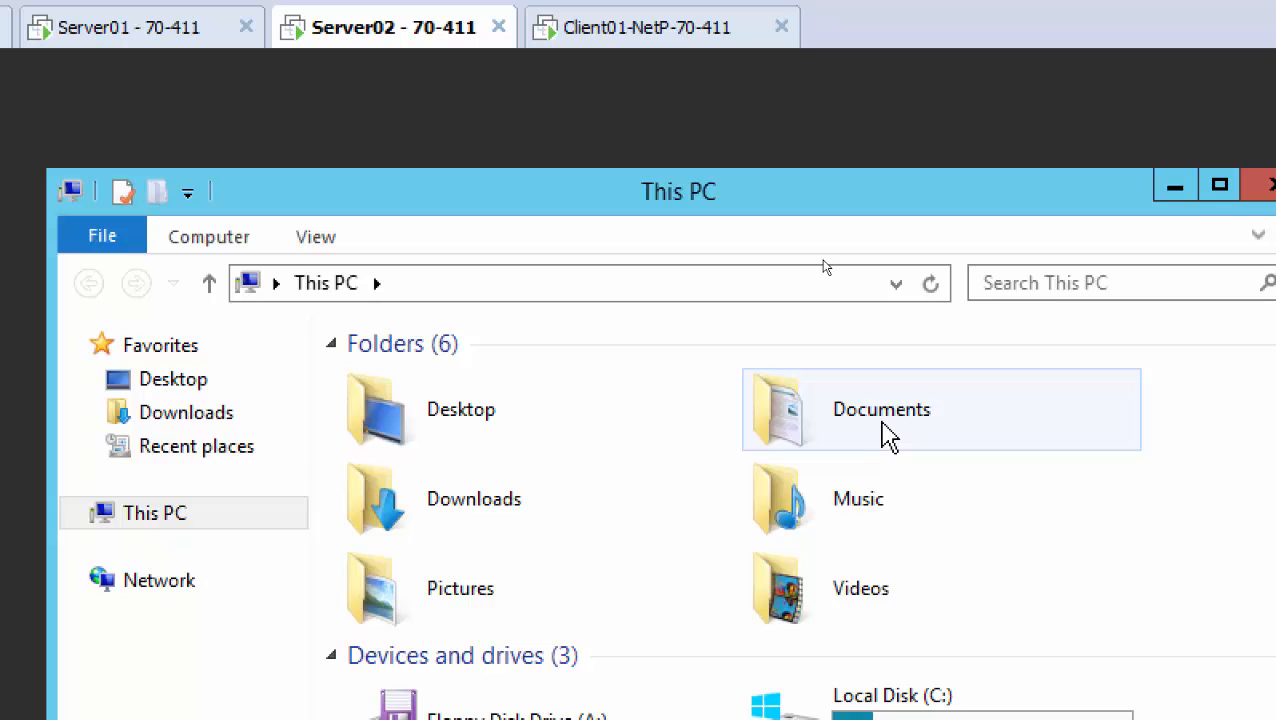
double_click(888, 437)
right_click(634, 437)
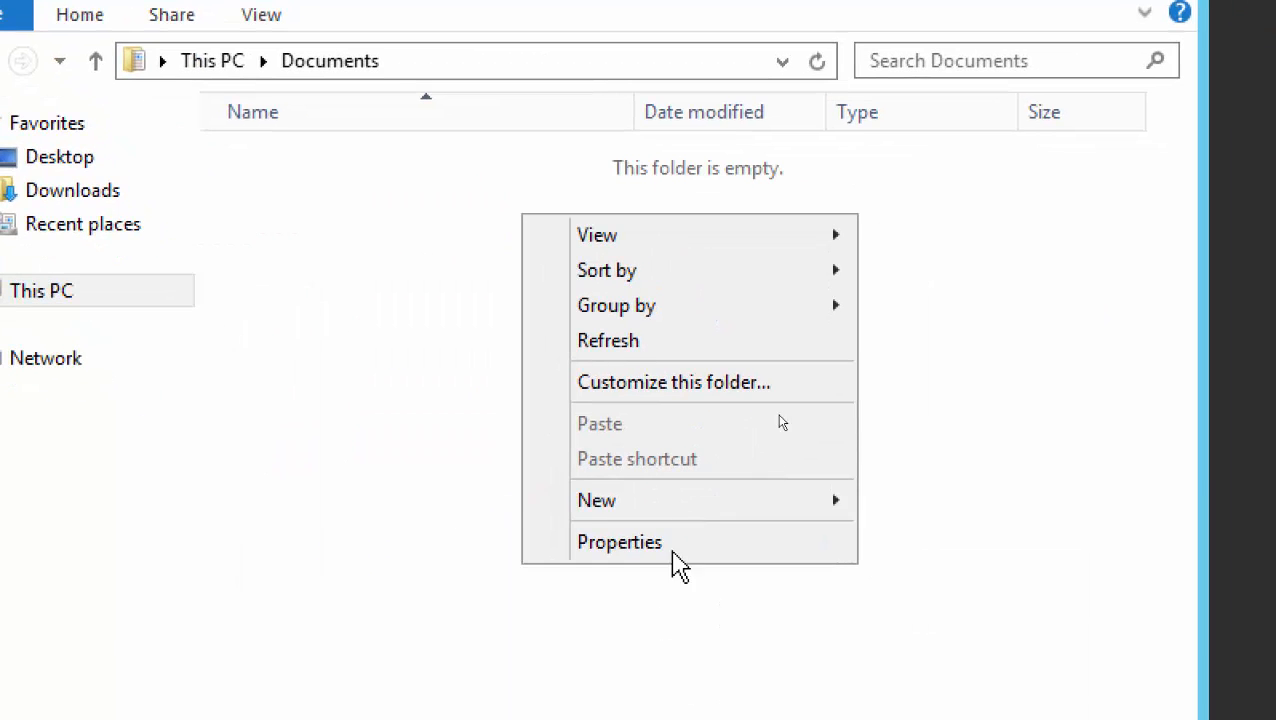
mouse_move(709, 502)
left_click(1014, 706)
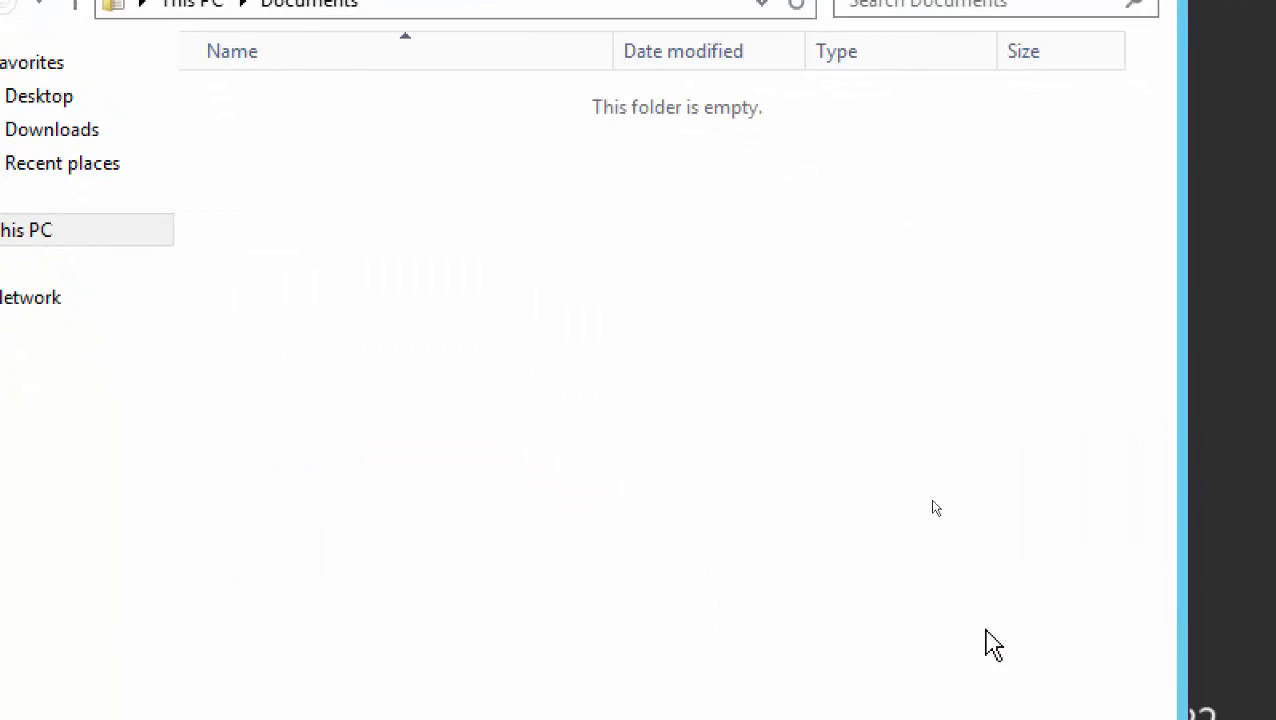
key("Return")
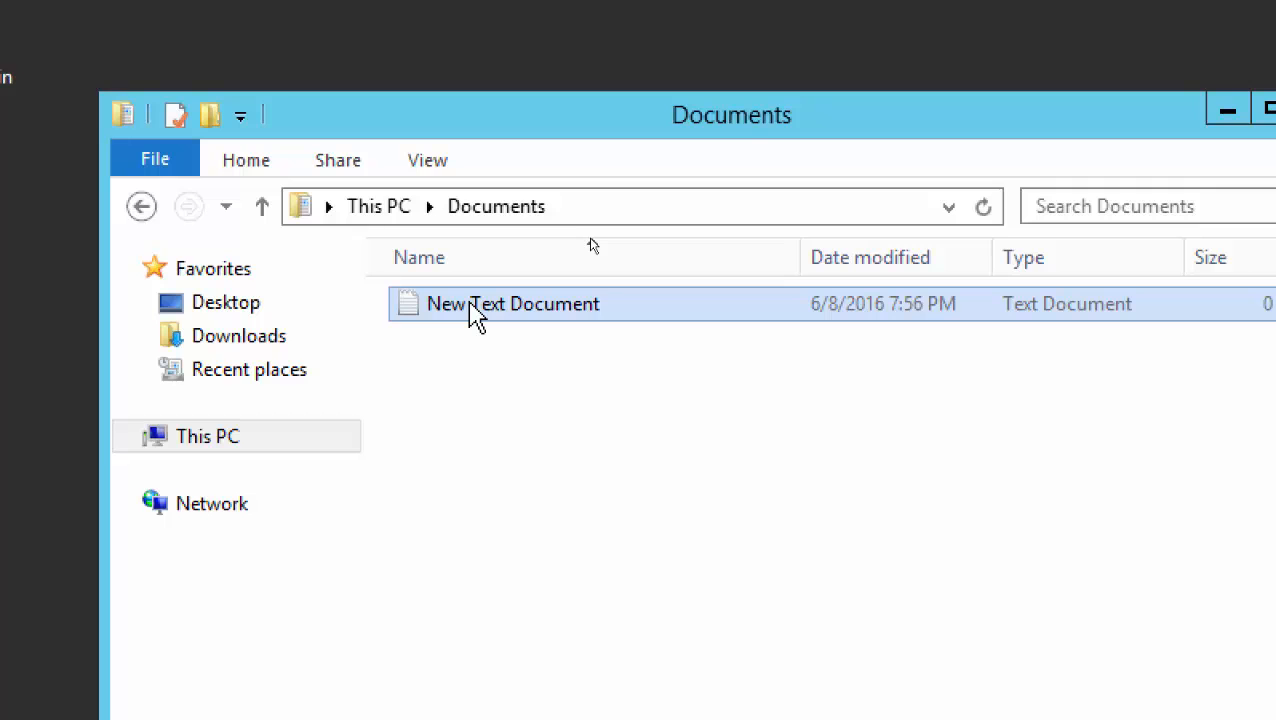
Rename the new text document to User02
right_click(497, 308)
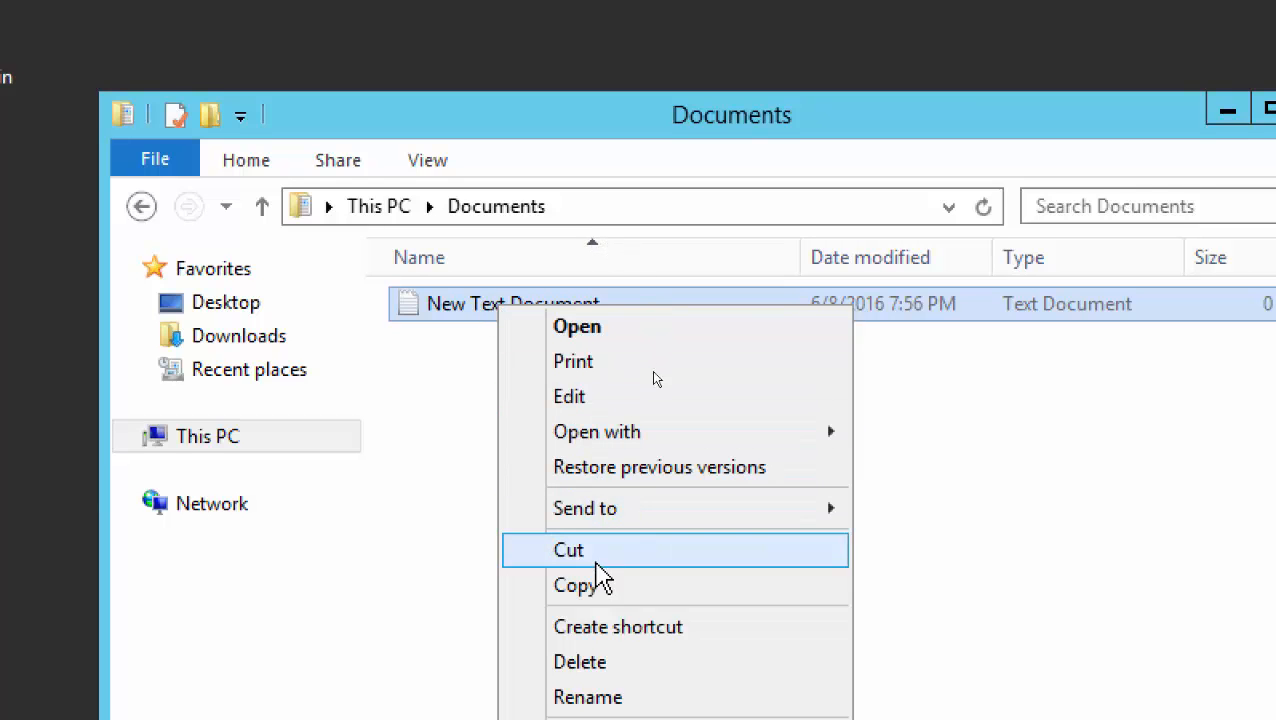
left_click(606, 697)
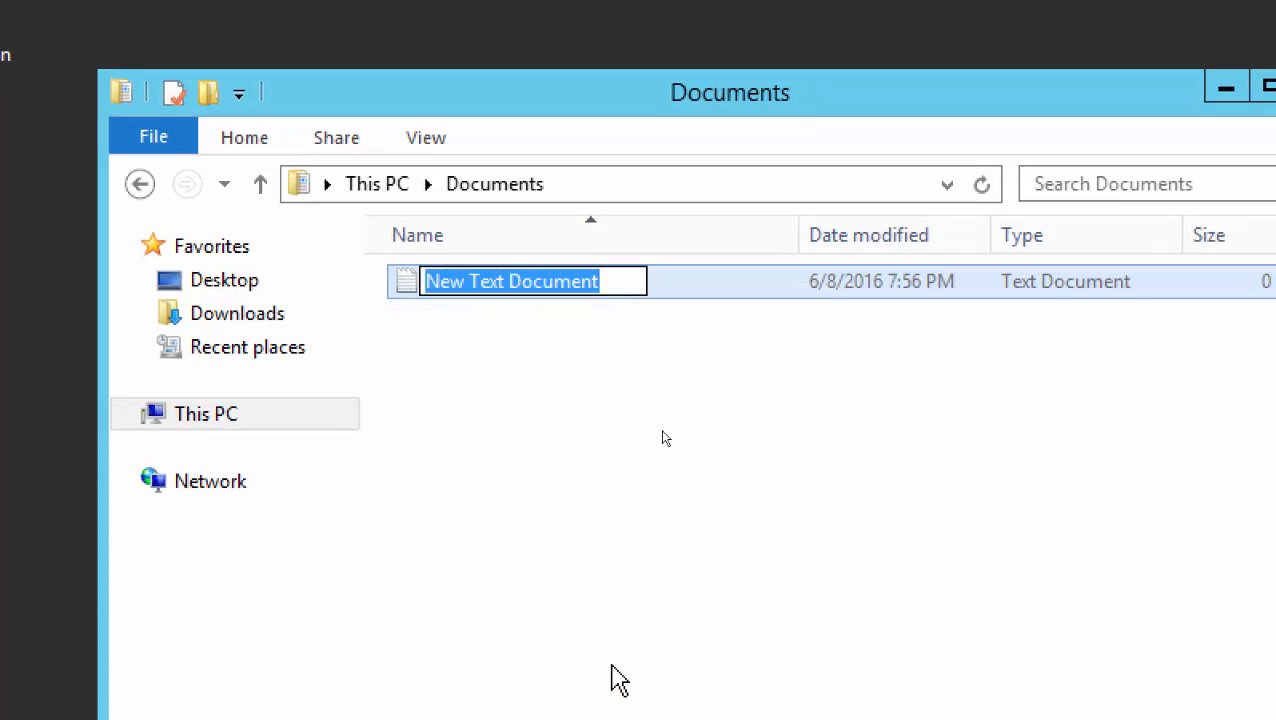
type("User02")
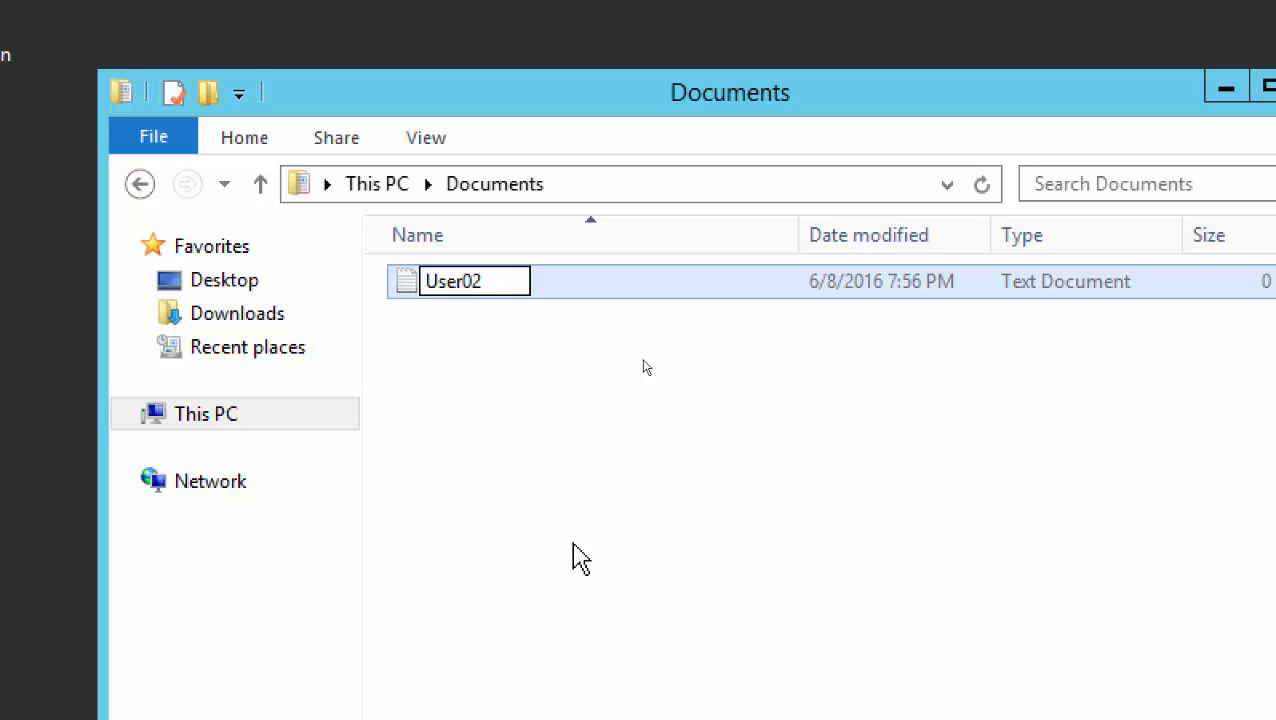
left_click(549, 478)
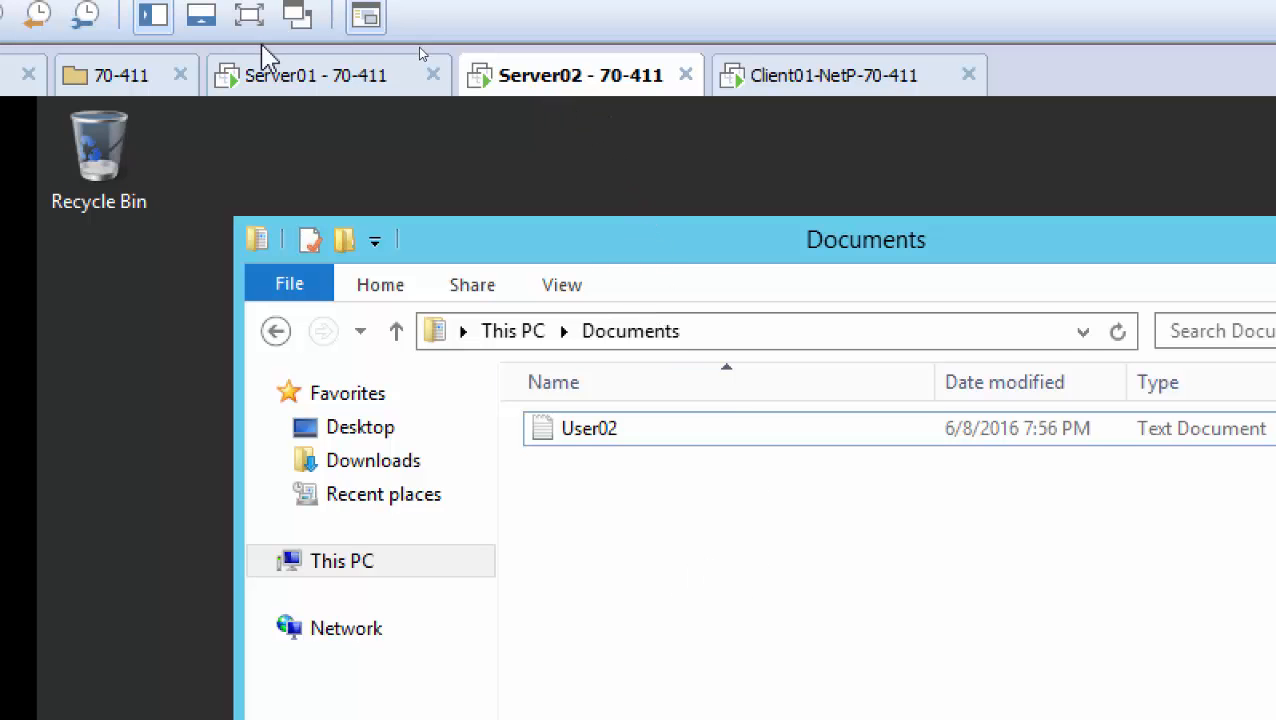
On Server01, open C:\Redirected_Docs showing the netplusadmin, user01 and user02 folders
left_click(279, 80)
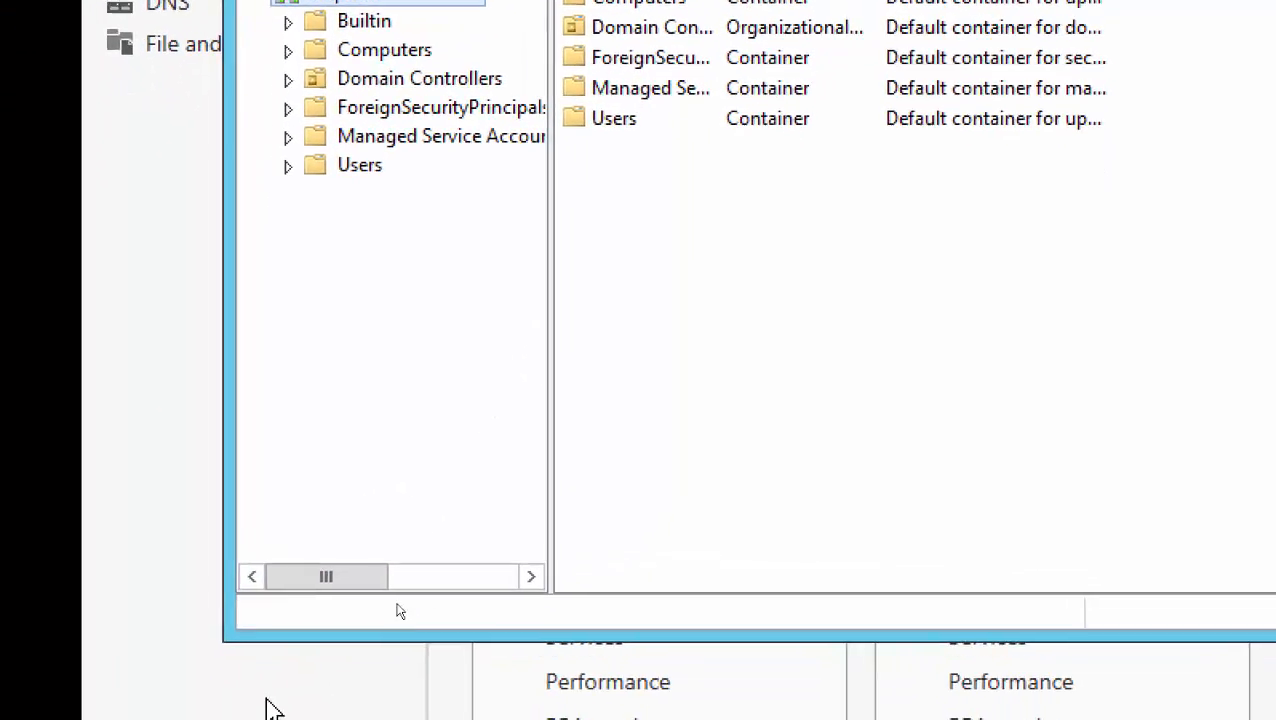
left_click(440, 684)
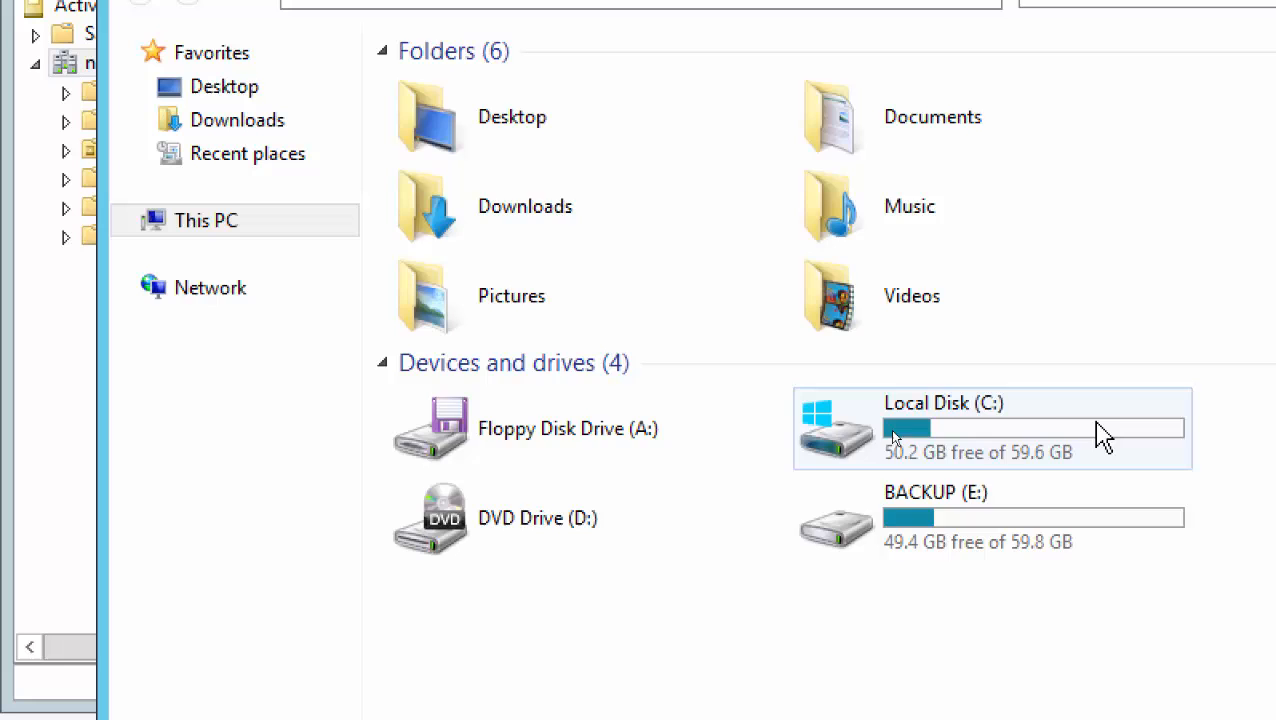
left_click(1224, 228)
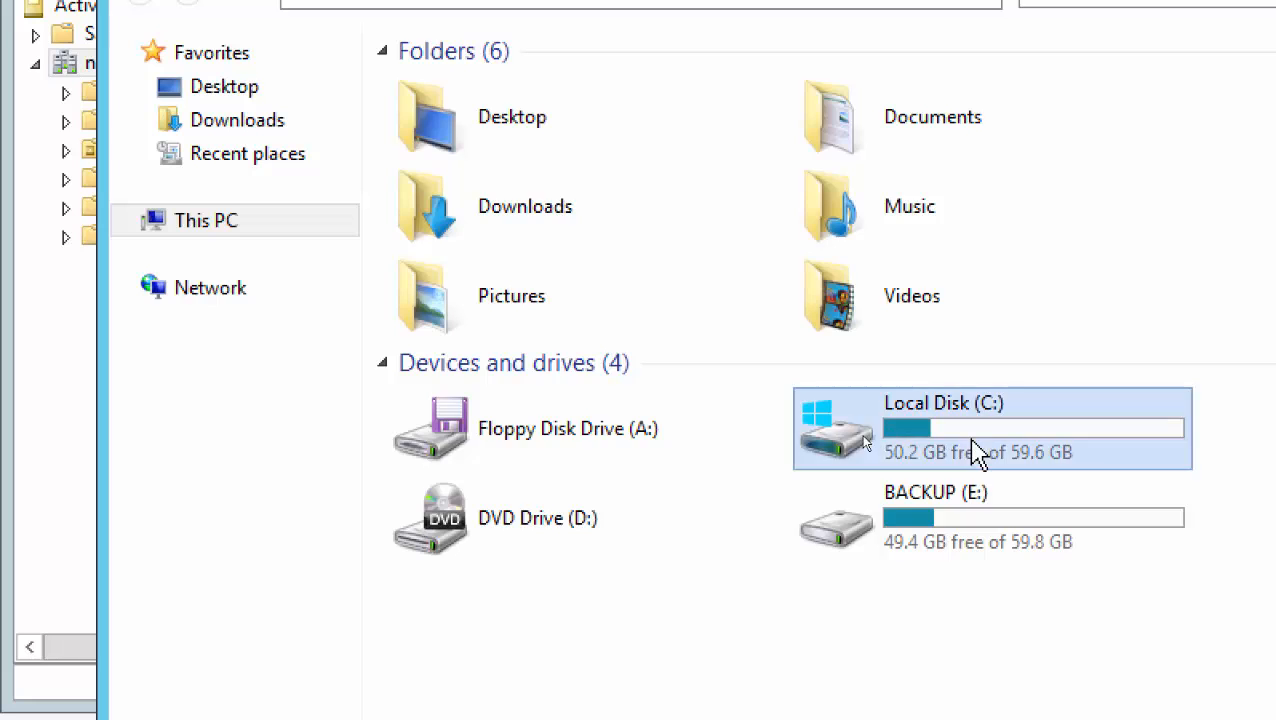
double_click(978, 455)
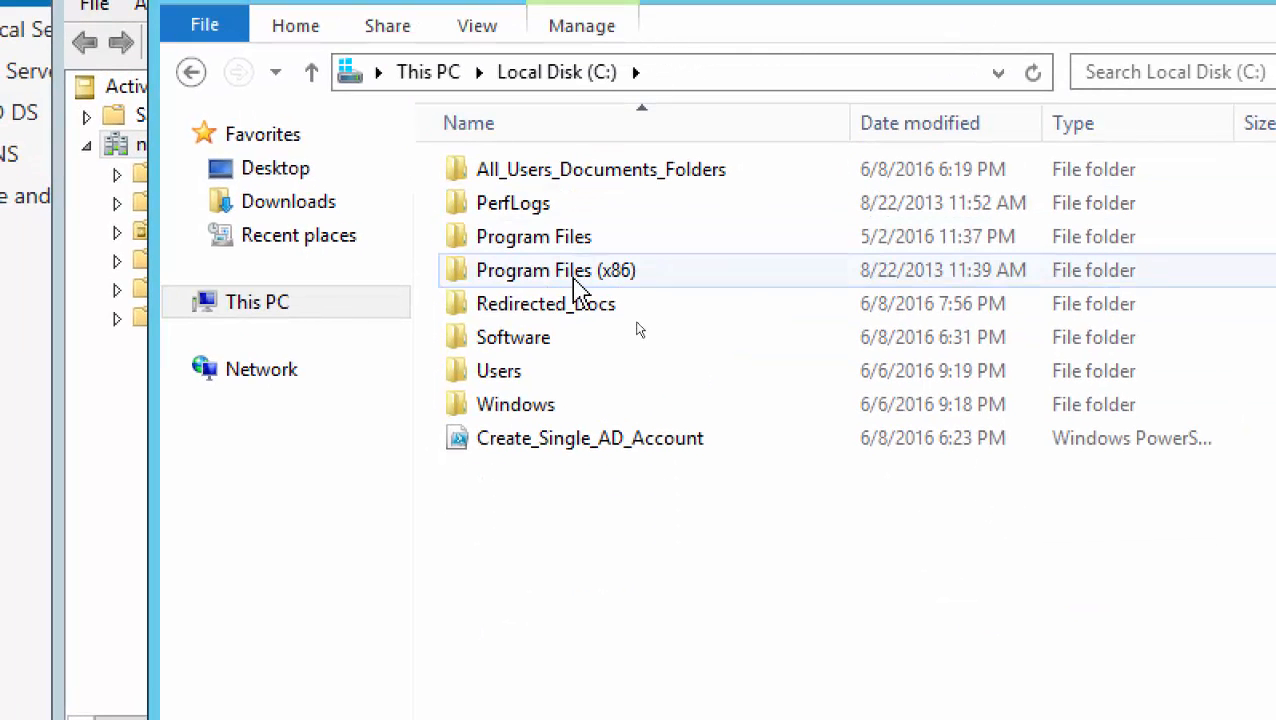
left_click(561, 309)
double_click(561, 310)
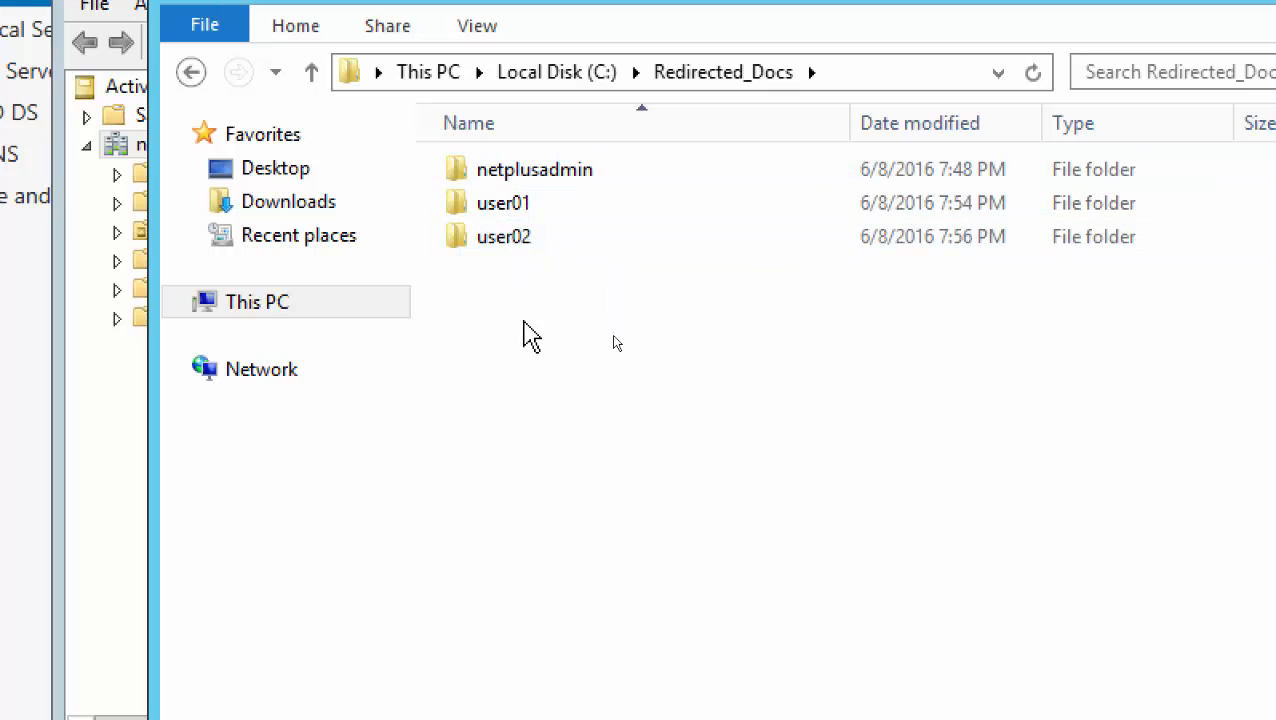
Open user01 and try its Documents subfolder twice, getting access denied both times
double_click(505, 206)
double_click(508, 175)
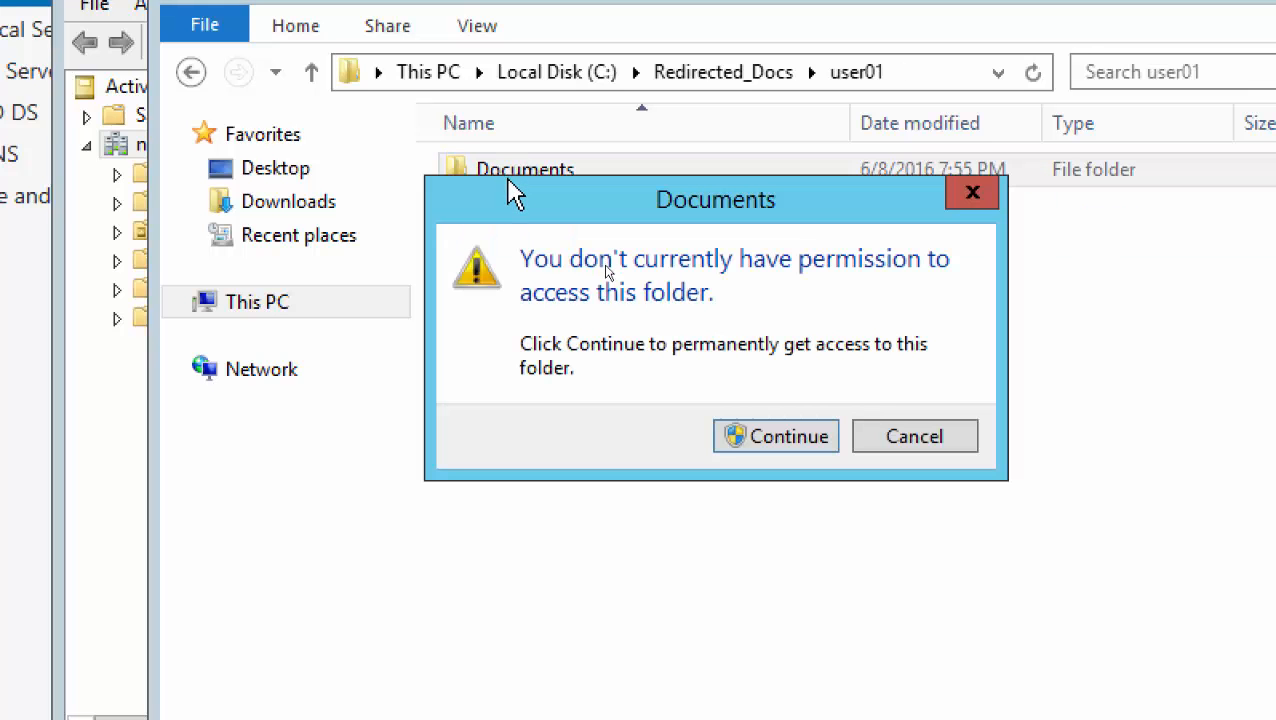
left_click(776, 440)
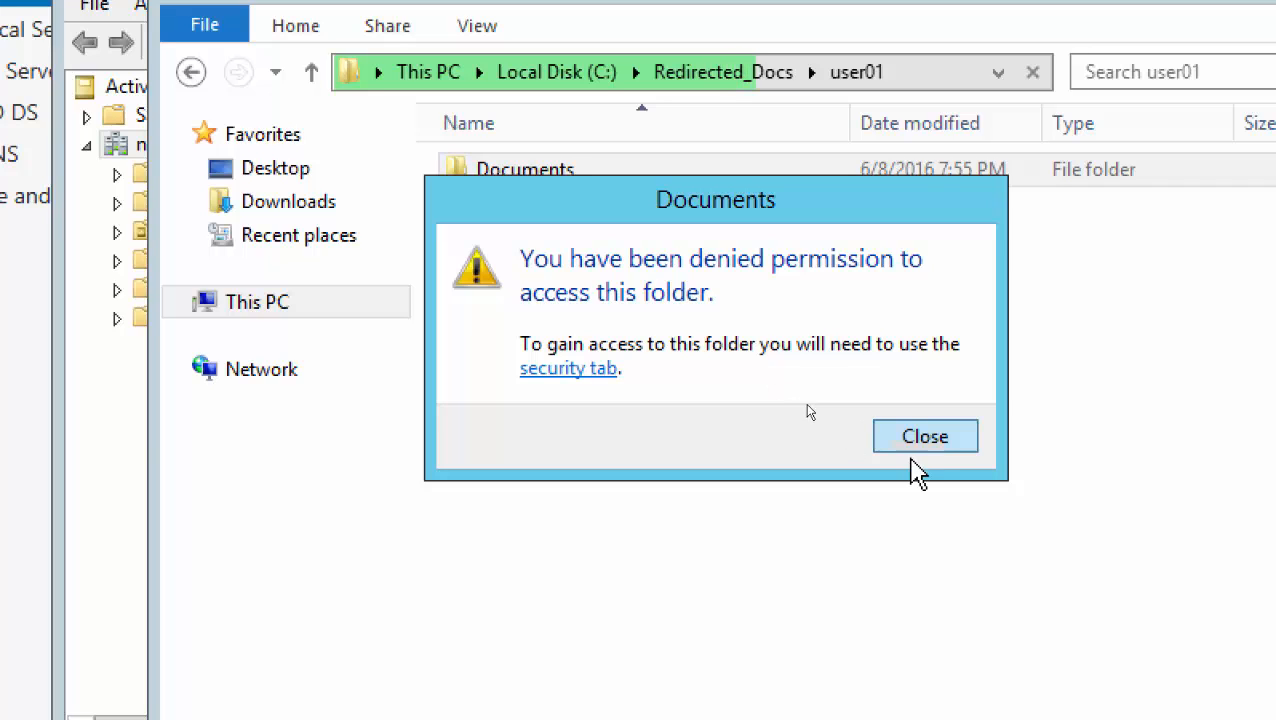
left_click(920, 436)
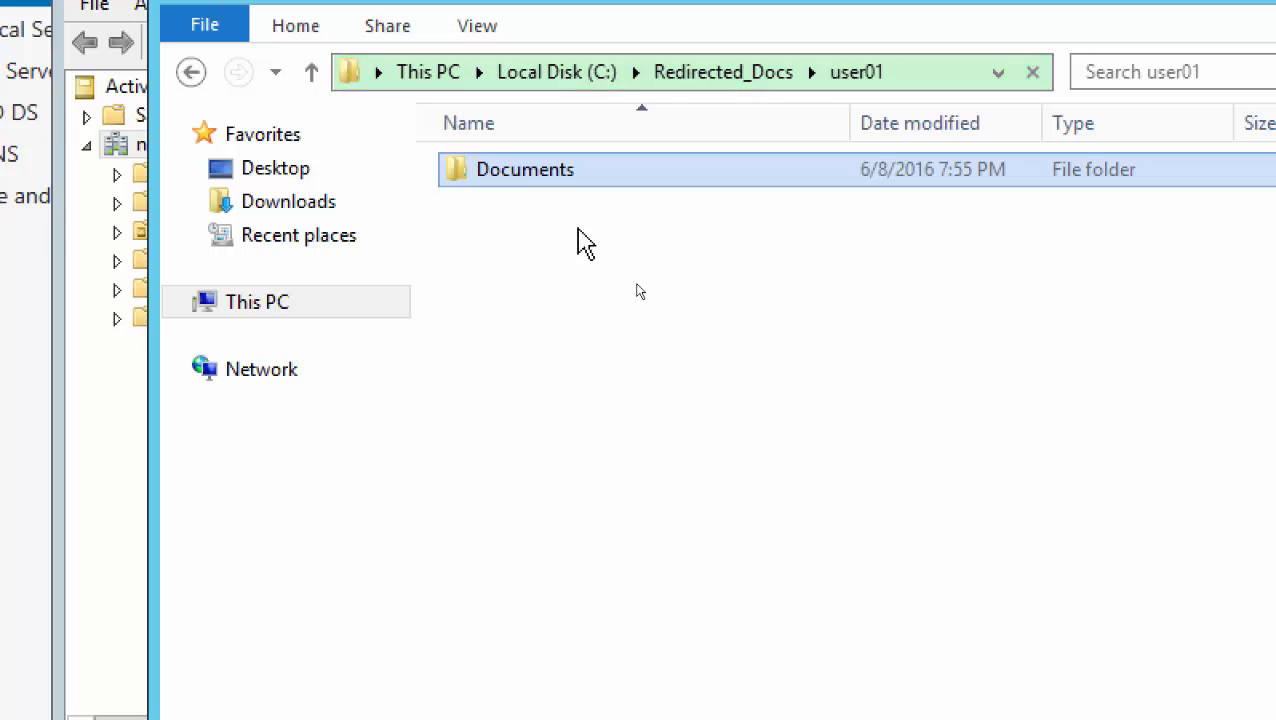
double_click(545, 172)
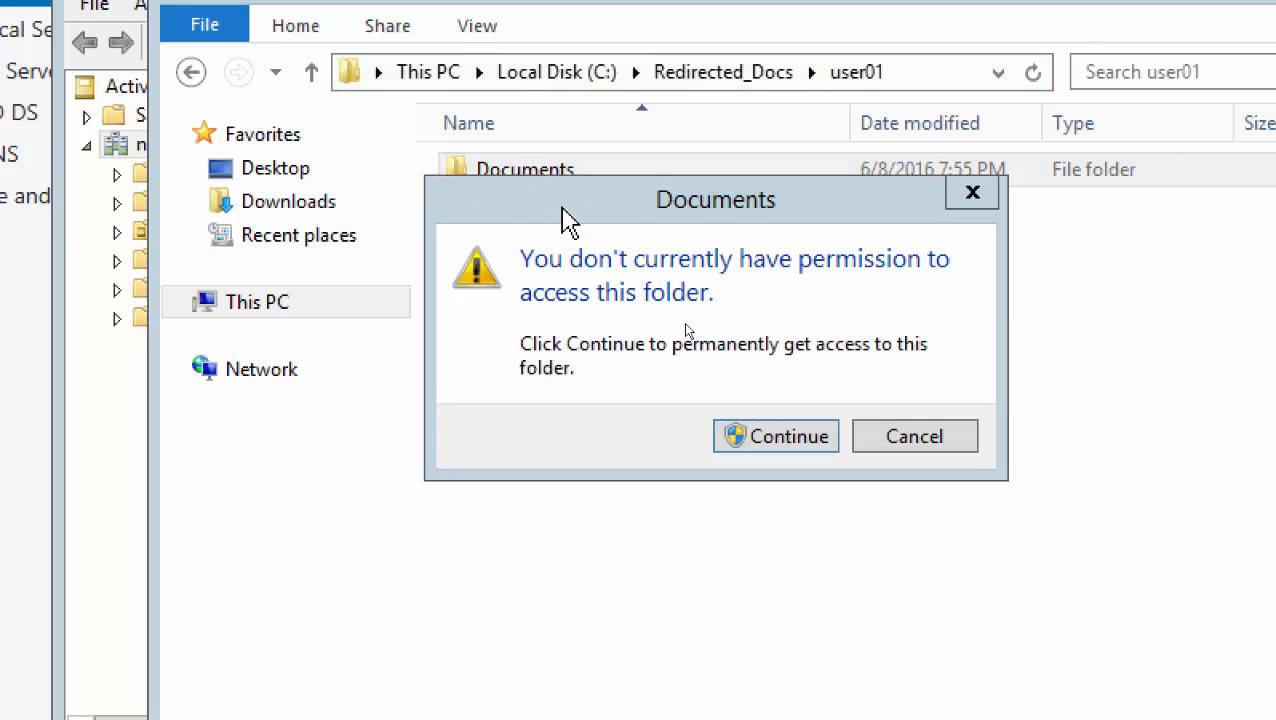
left_click(783, 440)
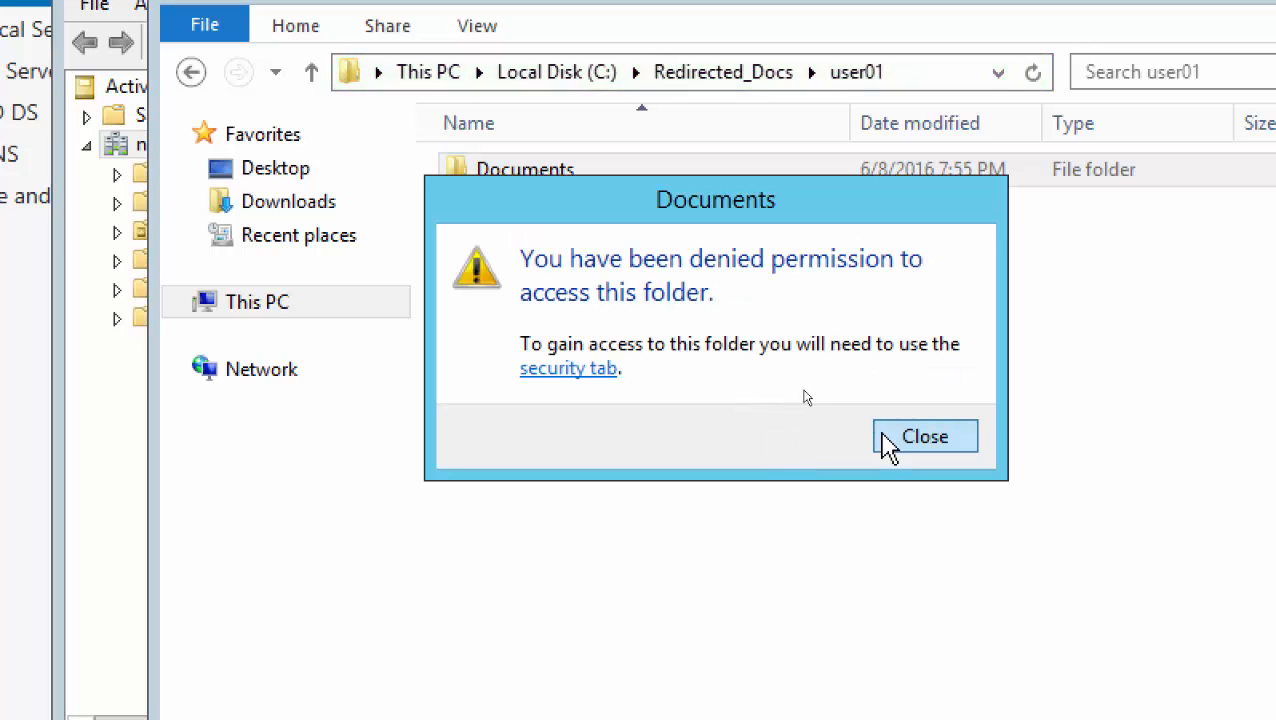
left_click(932, 438)
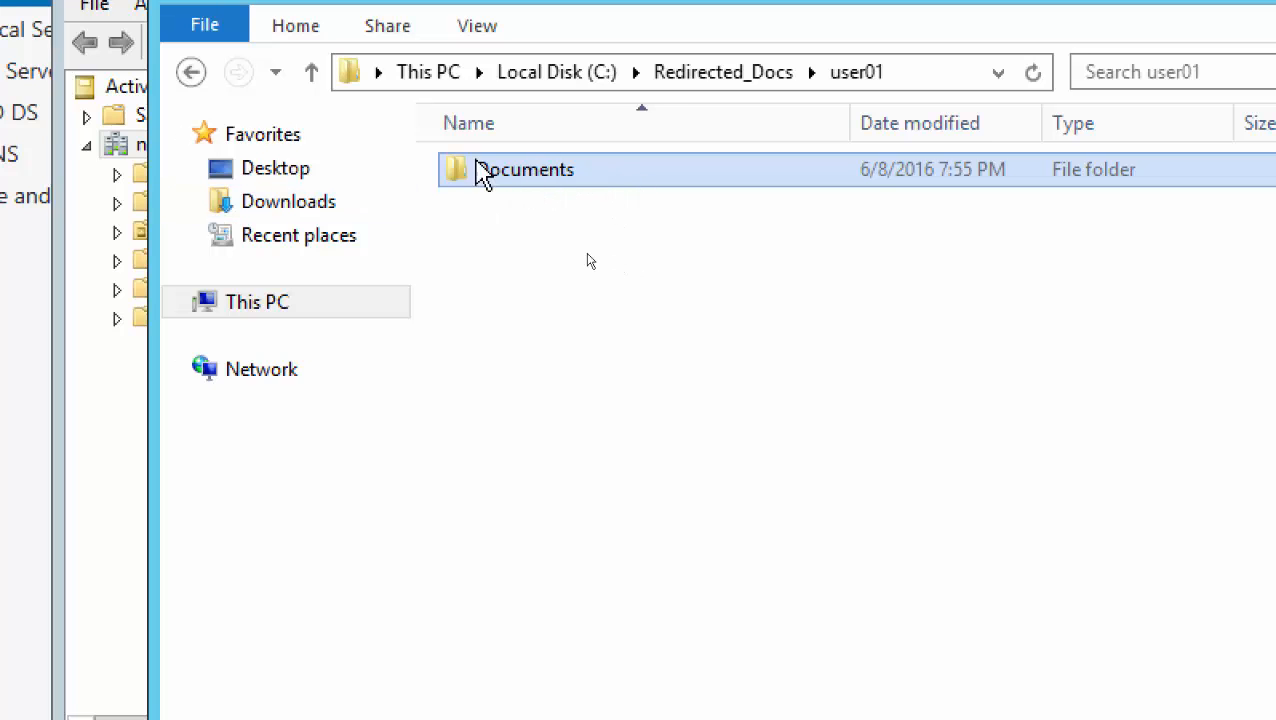
Open Advanced Security Settings for user01's Documents folder and retry with administrative permissions
right_click(505, 172)
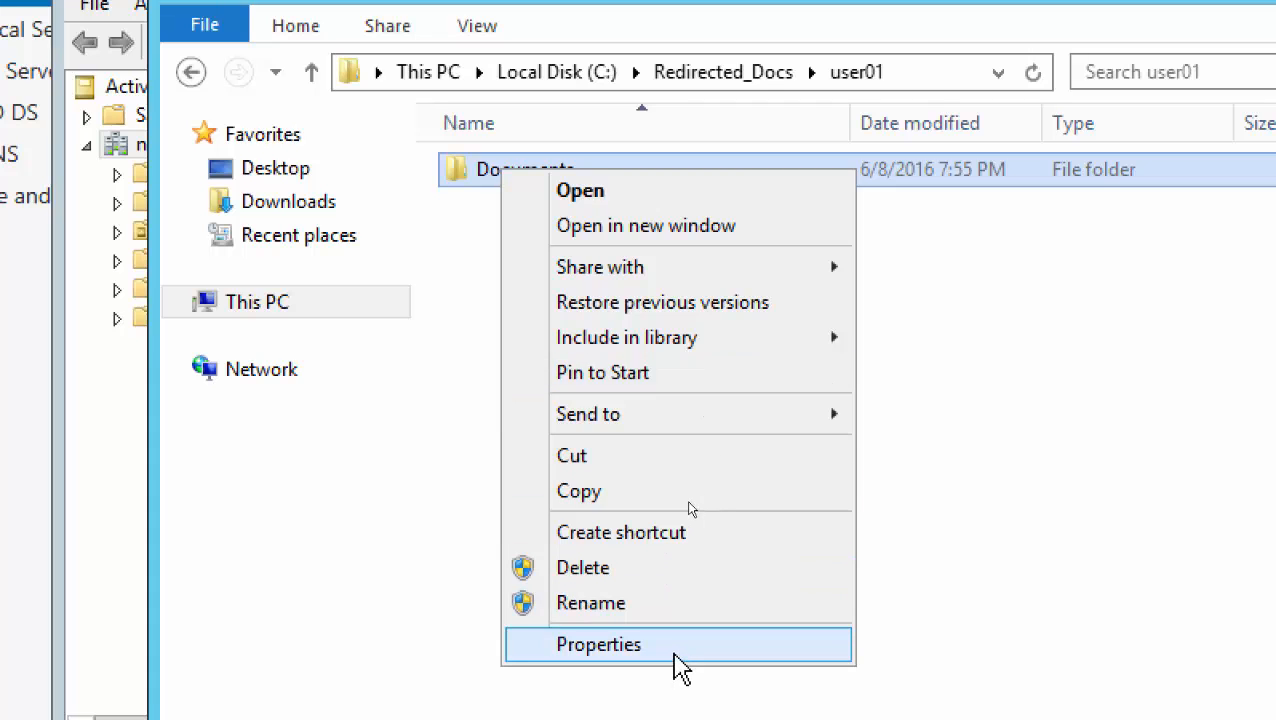
left_click(680, 660)
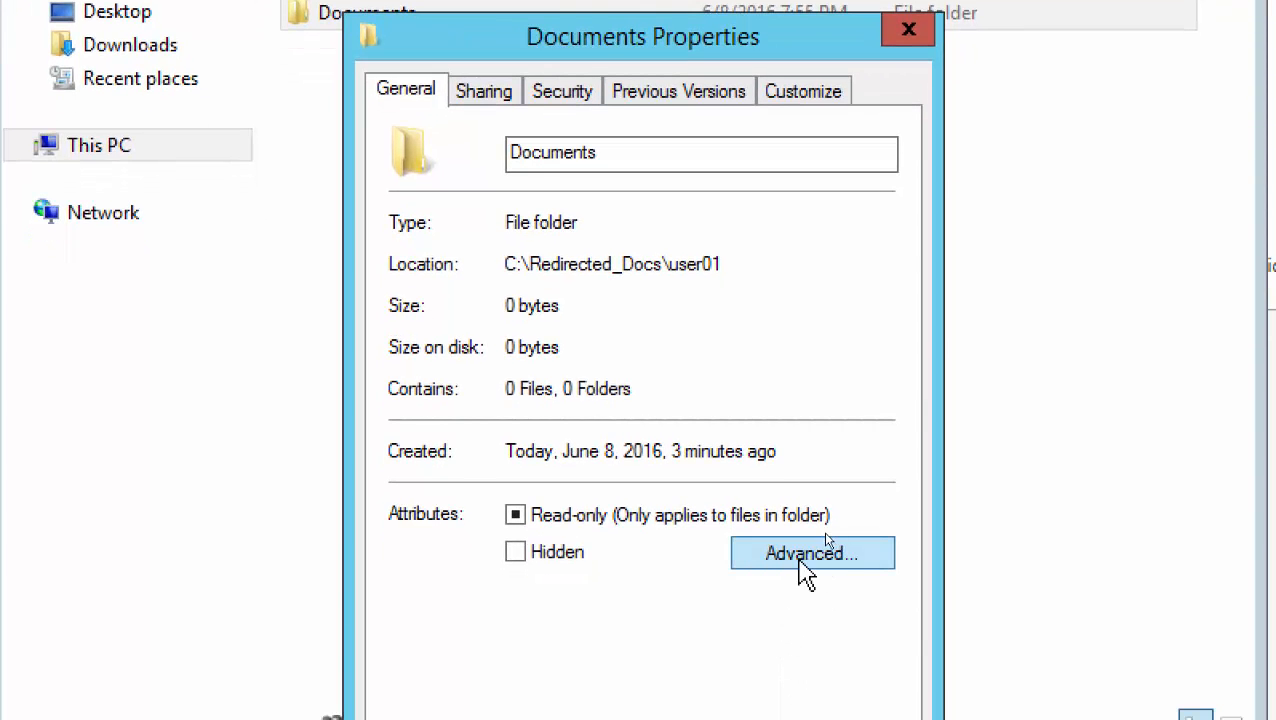
left_click(566, 98)
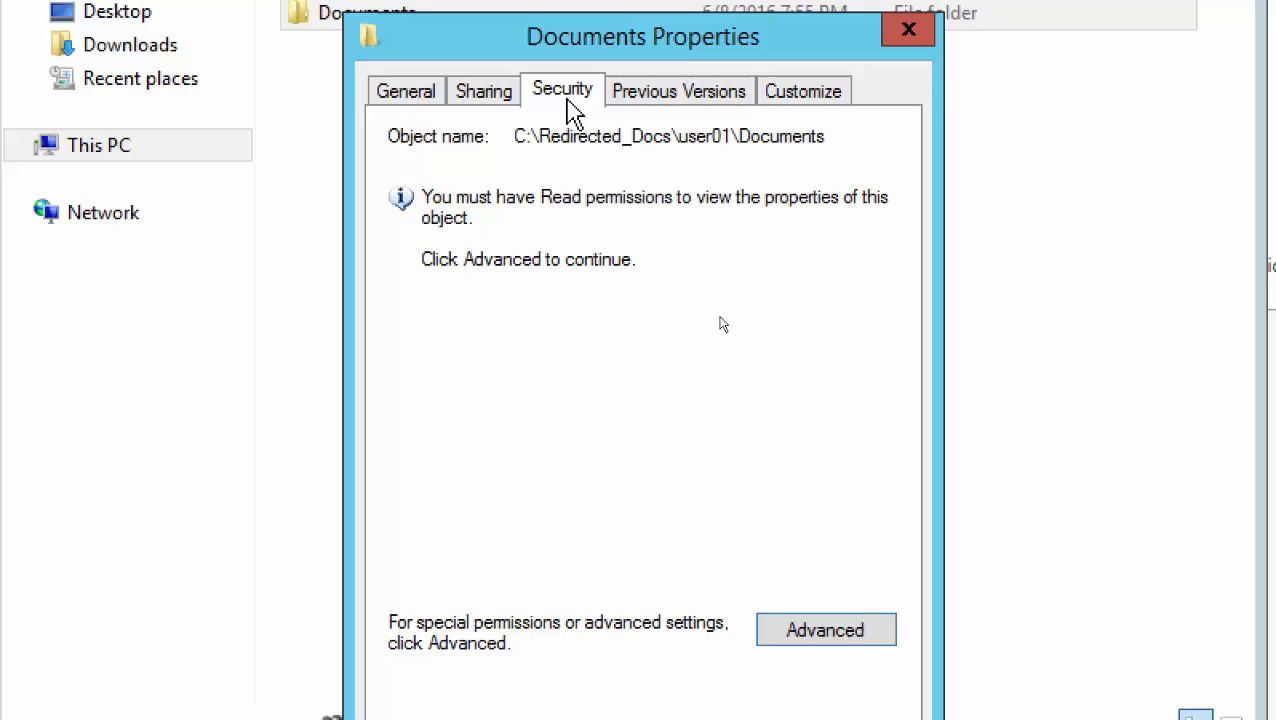
left_click(823, 630)
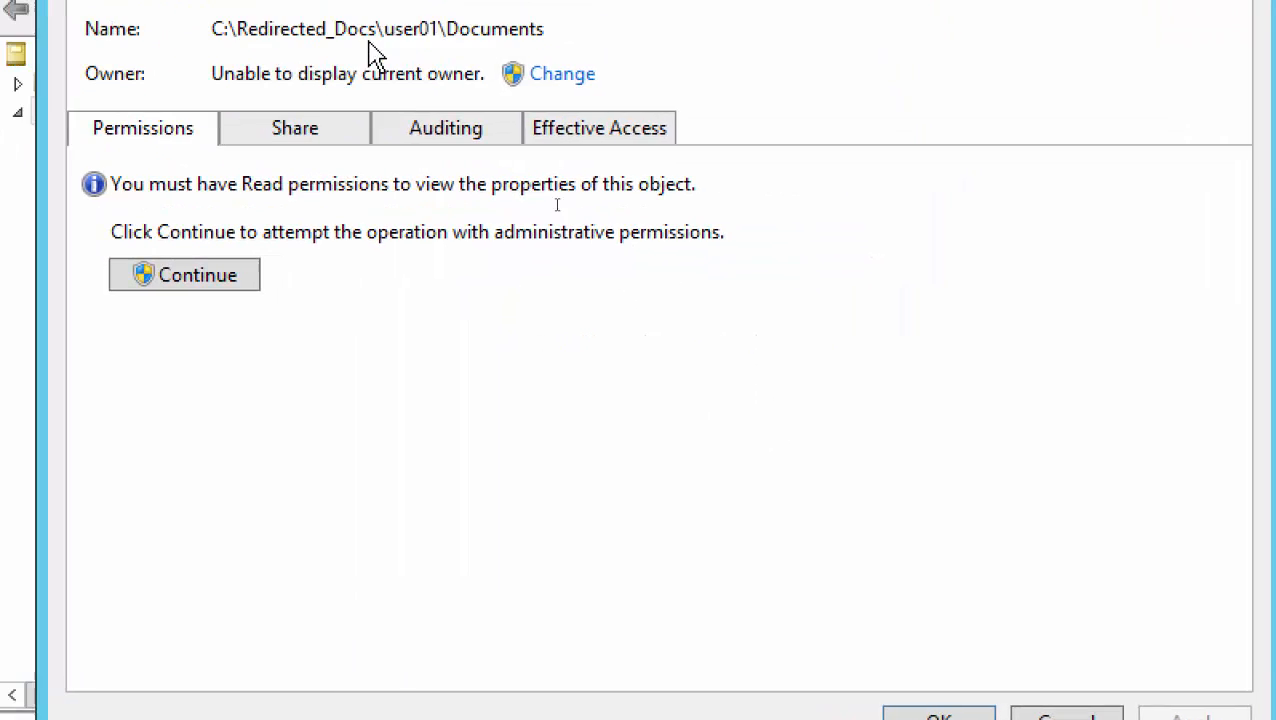
left_click(973, 587)
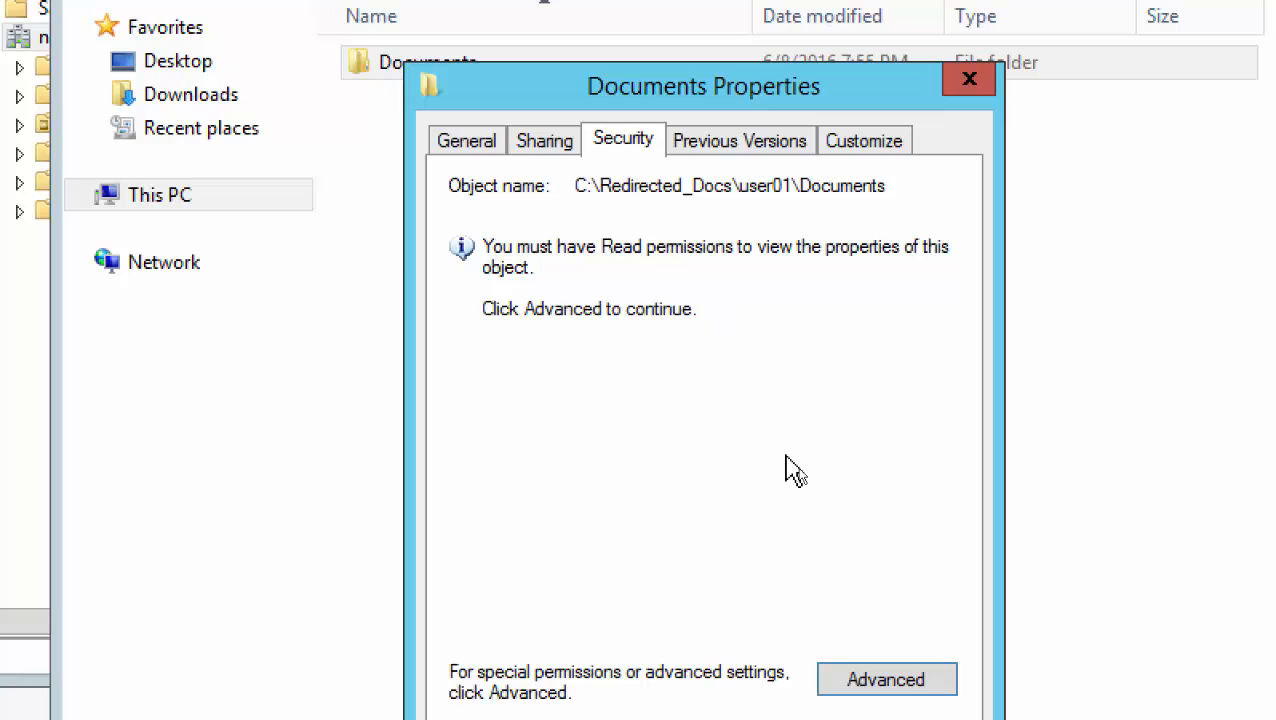
left_click(893, 685)
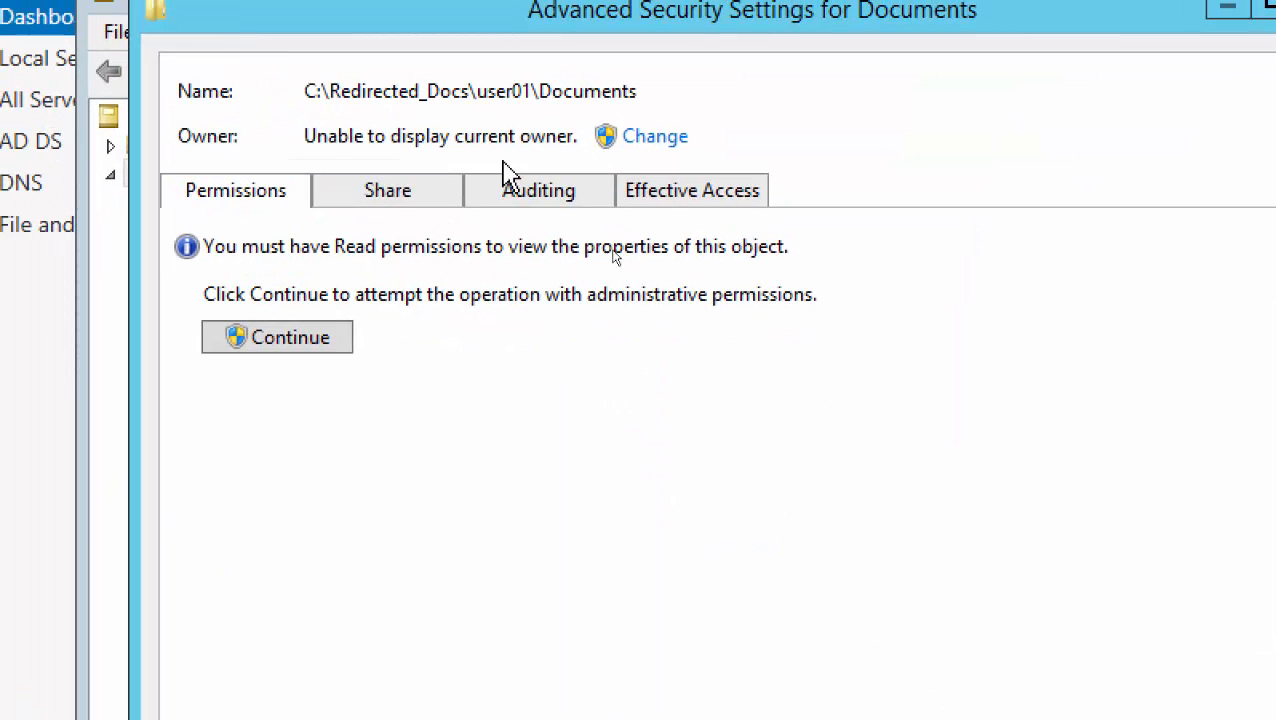
left_click(700, 210)
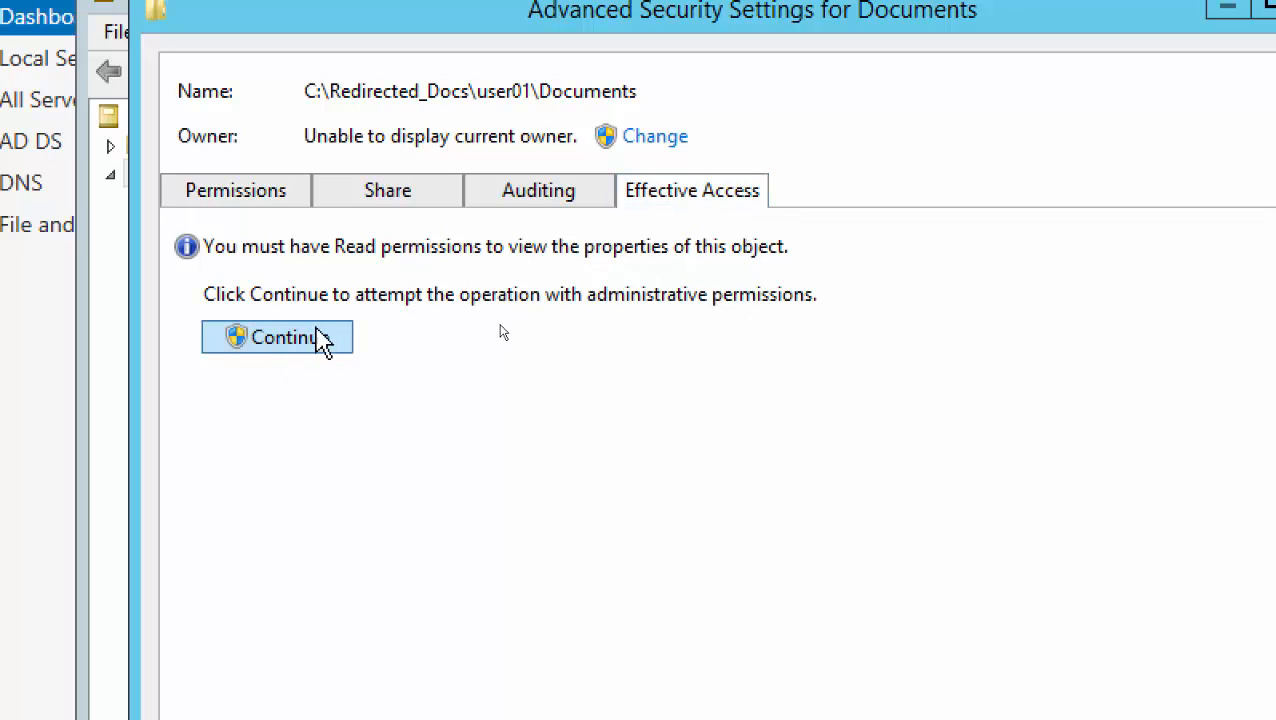
left_click(275, 345)
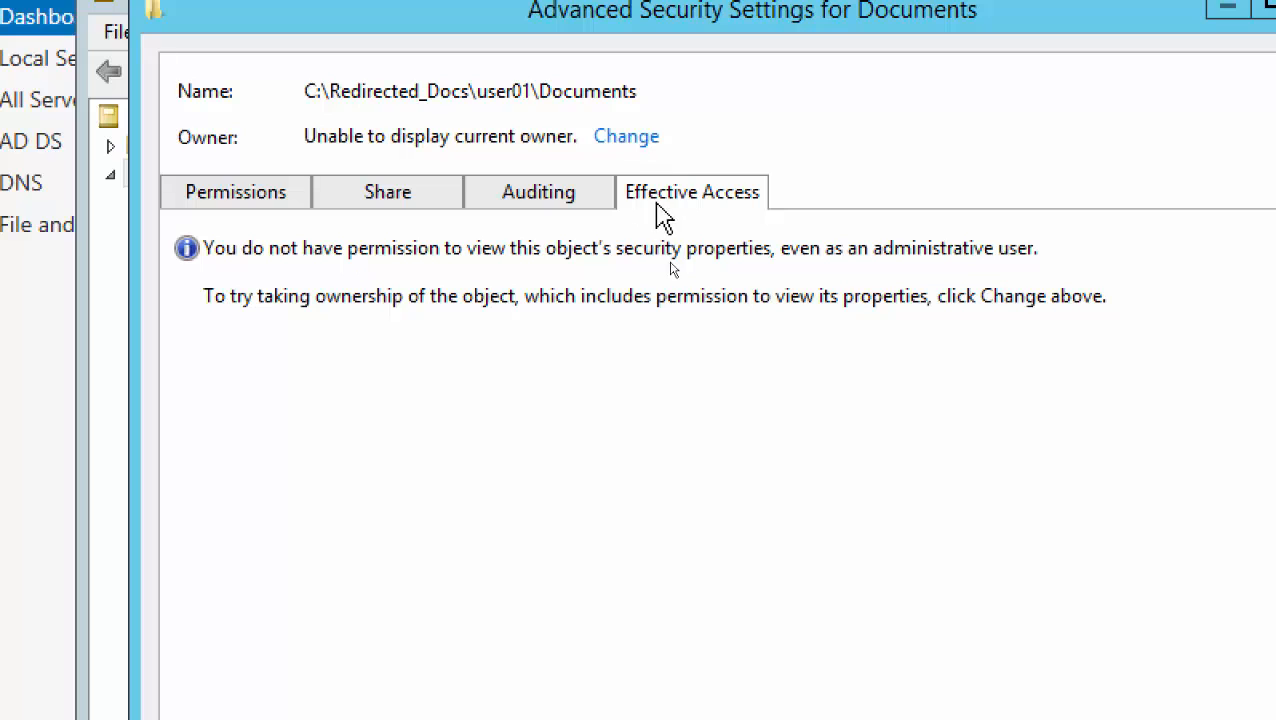
Choose netplusadmin as the new owner of user01's Documents, verifying the name first
left_click(624, 137)
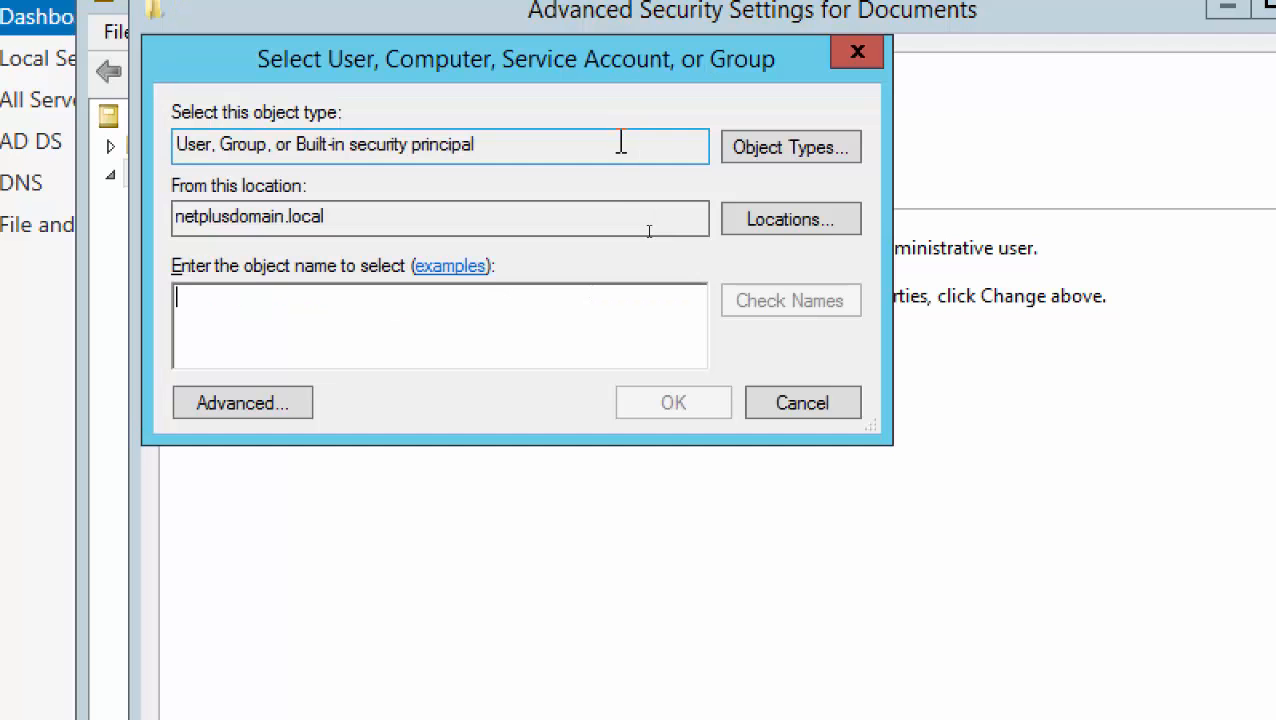
left_click(776, 394)
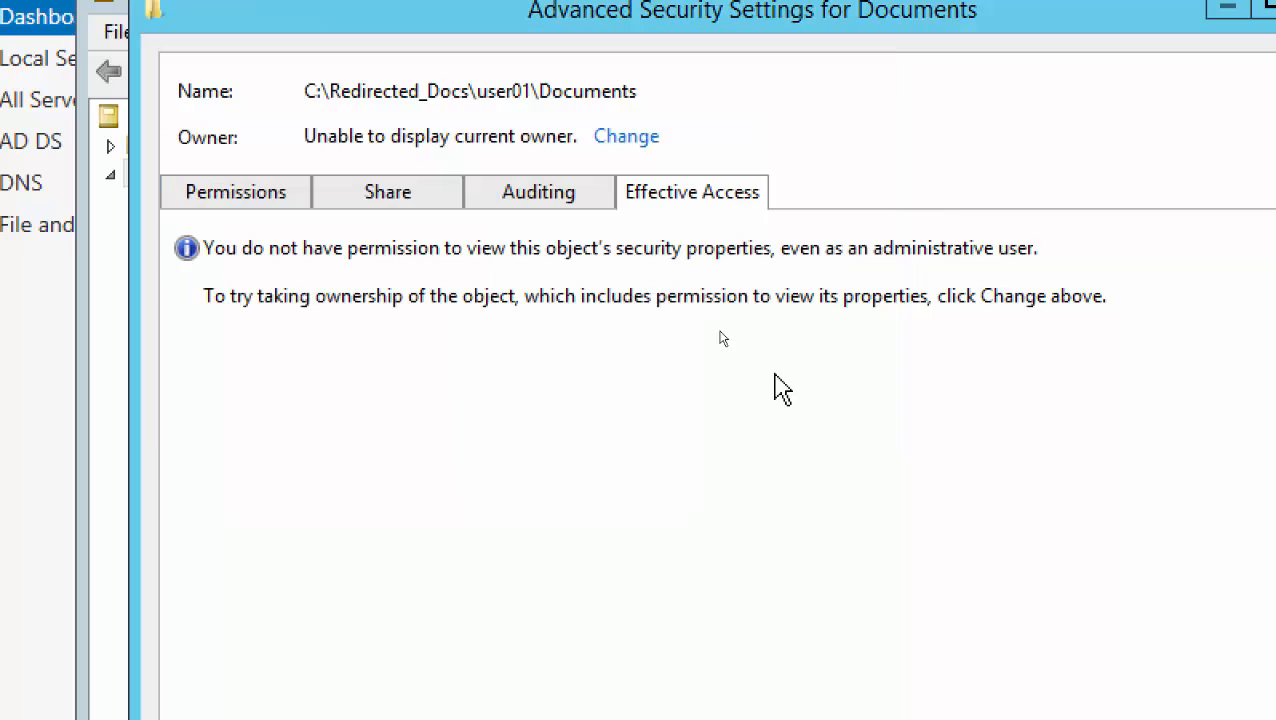
left_click(627, 140)
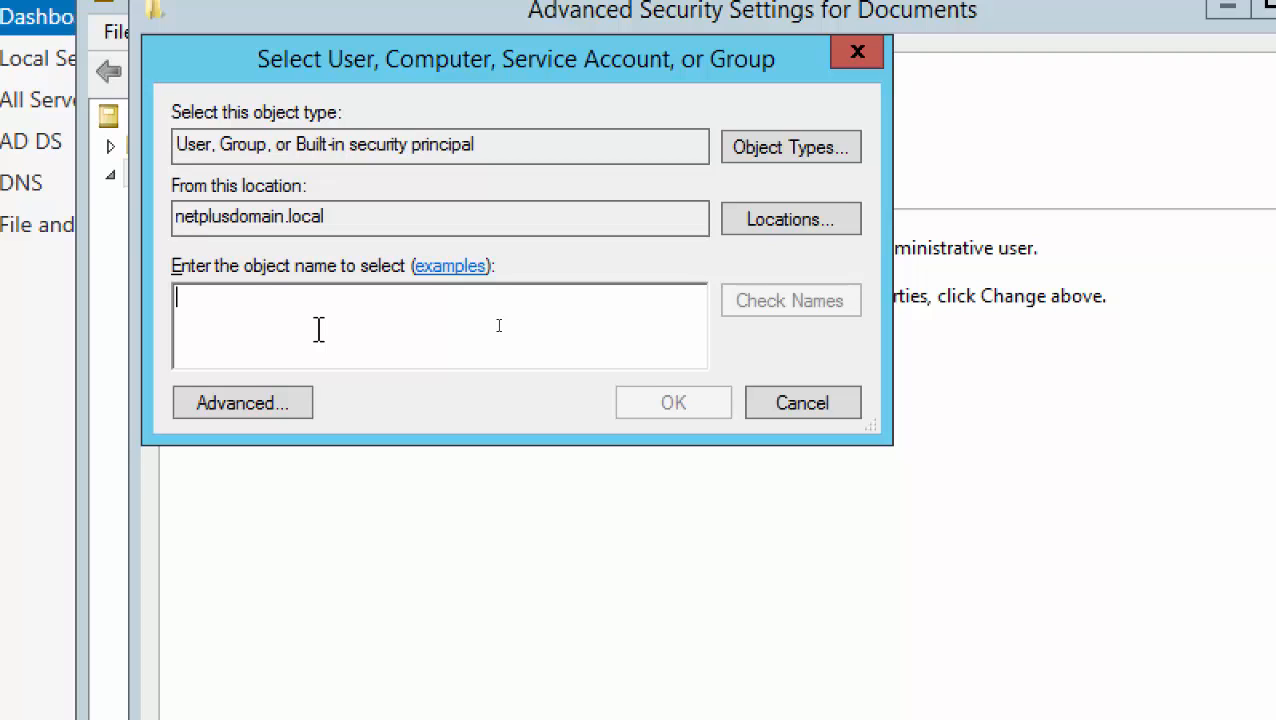
type("netplu")
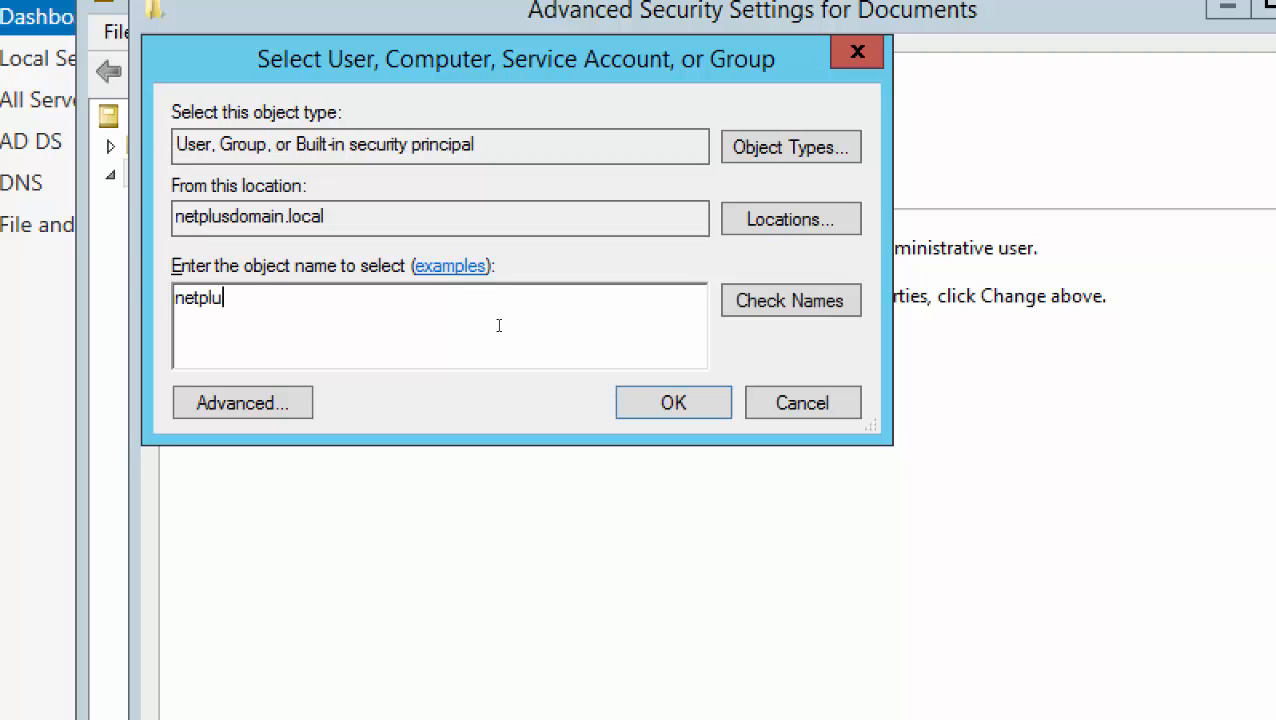
type("sadmin")
left_click(790, 302)
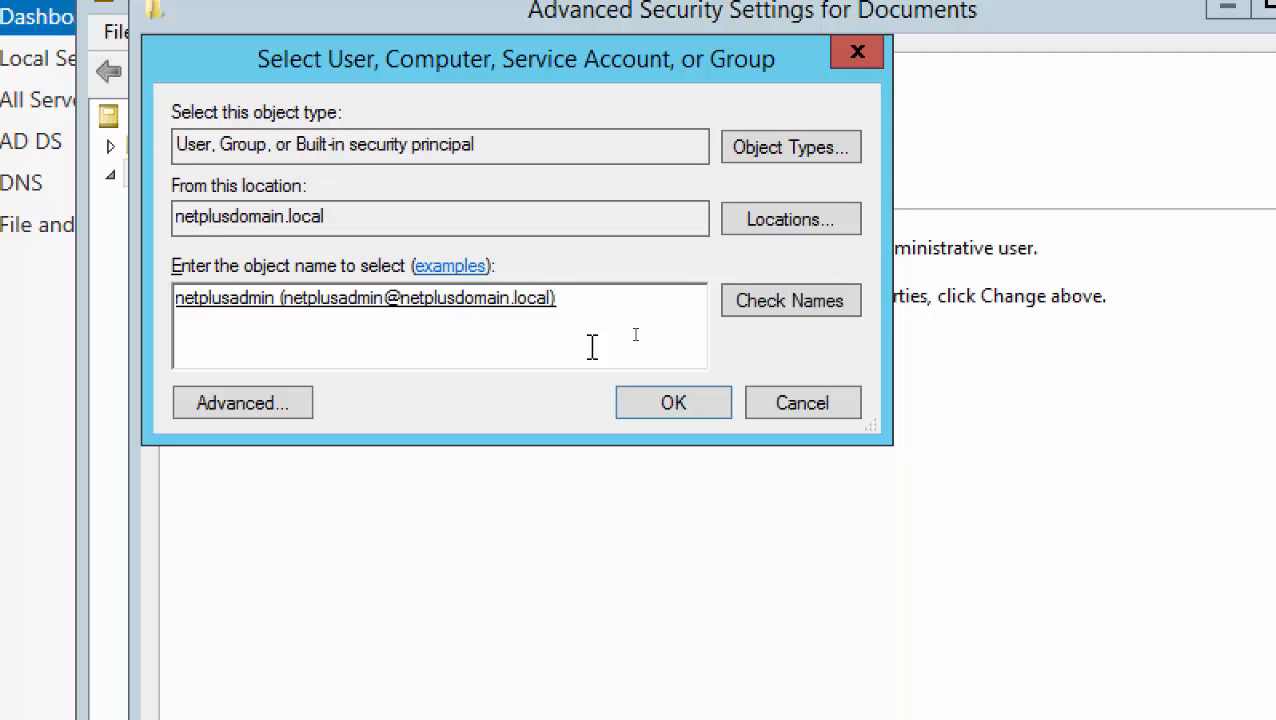
left_click(672, 411)
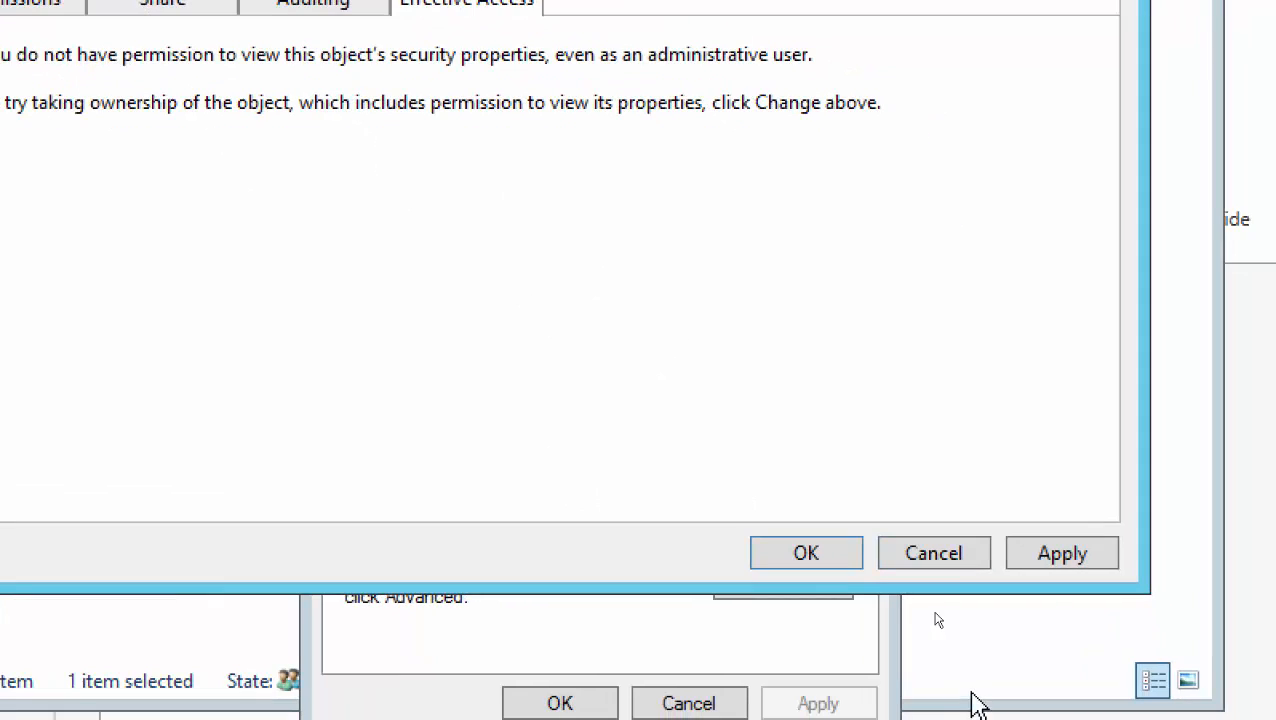
Apply the new owner, accept replacing permissions with full control, and close the security dialogs
left_click(1045, 556)
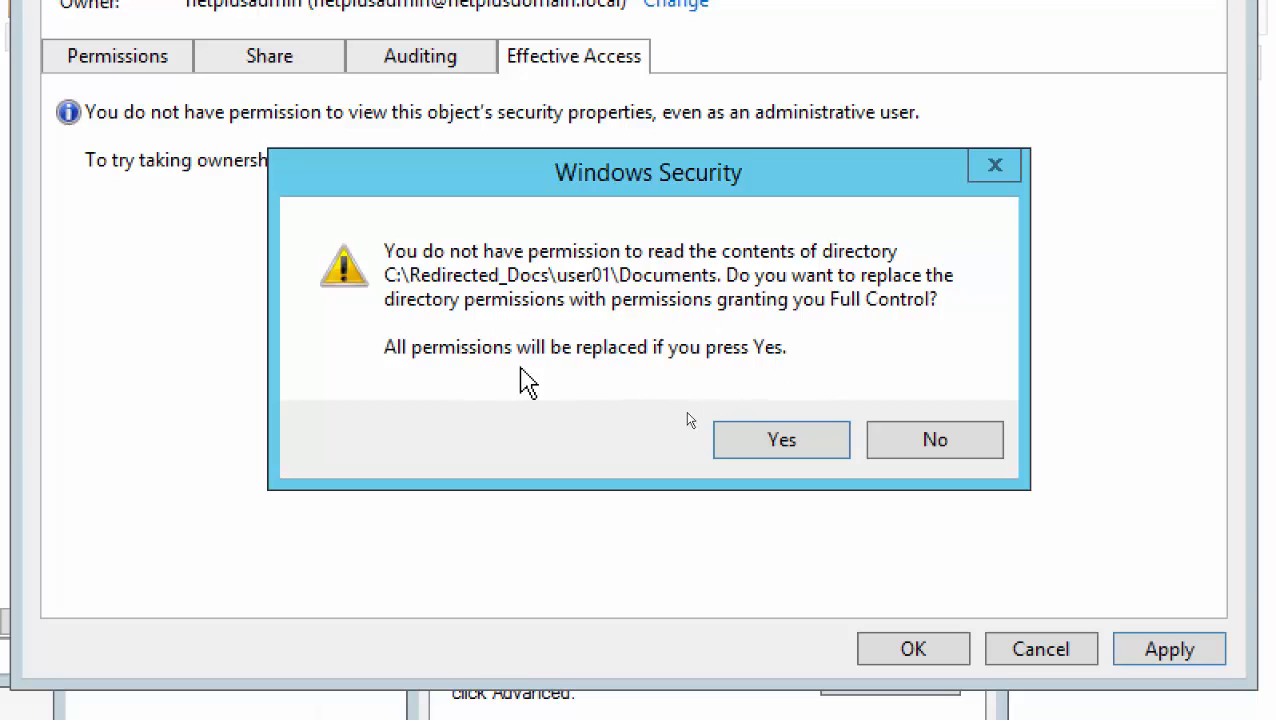
left_click(783, 443)
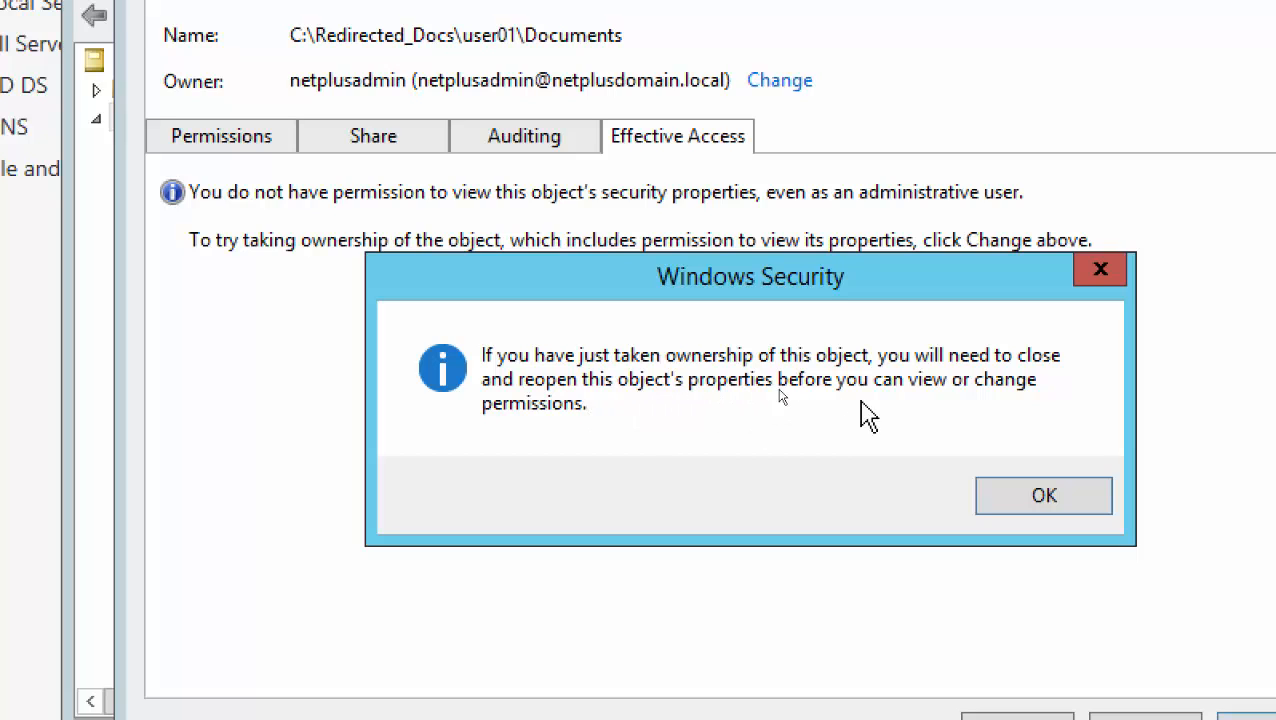
left_click(1043, 500)
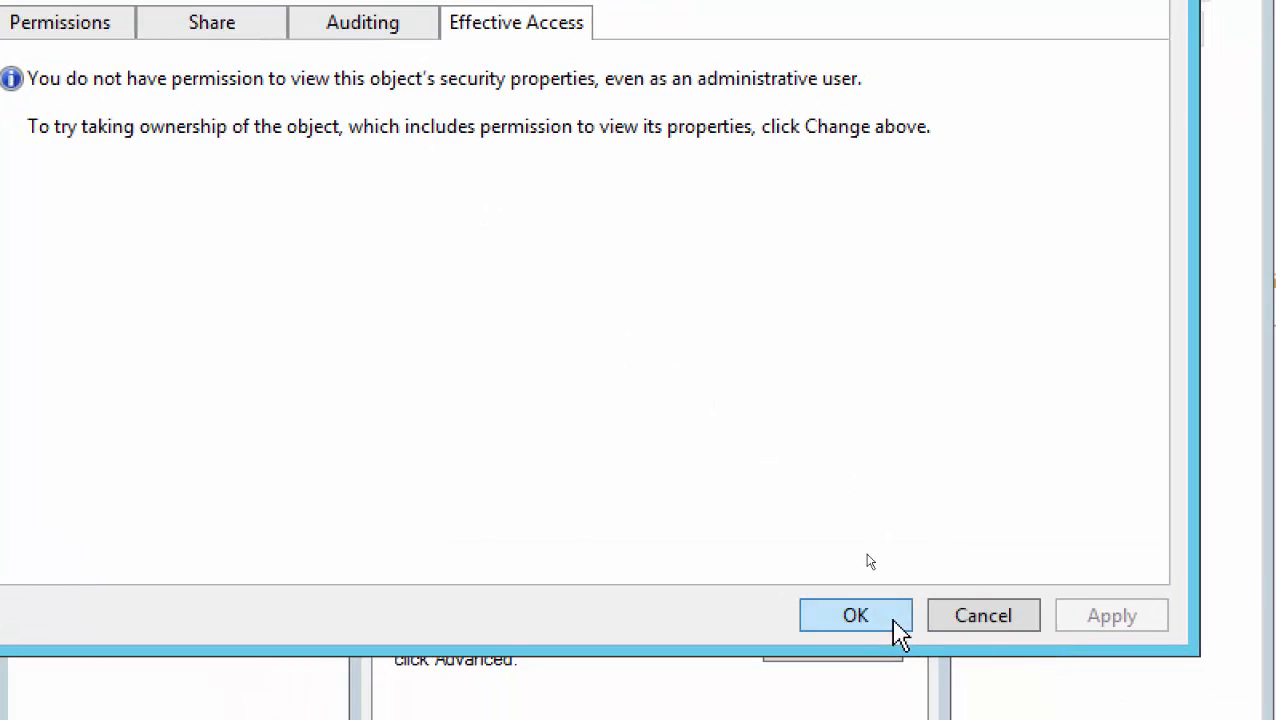
left_click(851, 616)
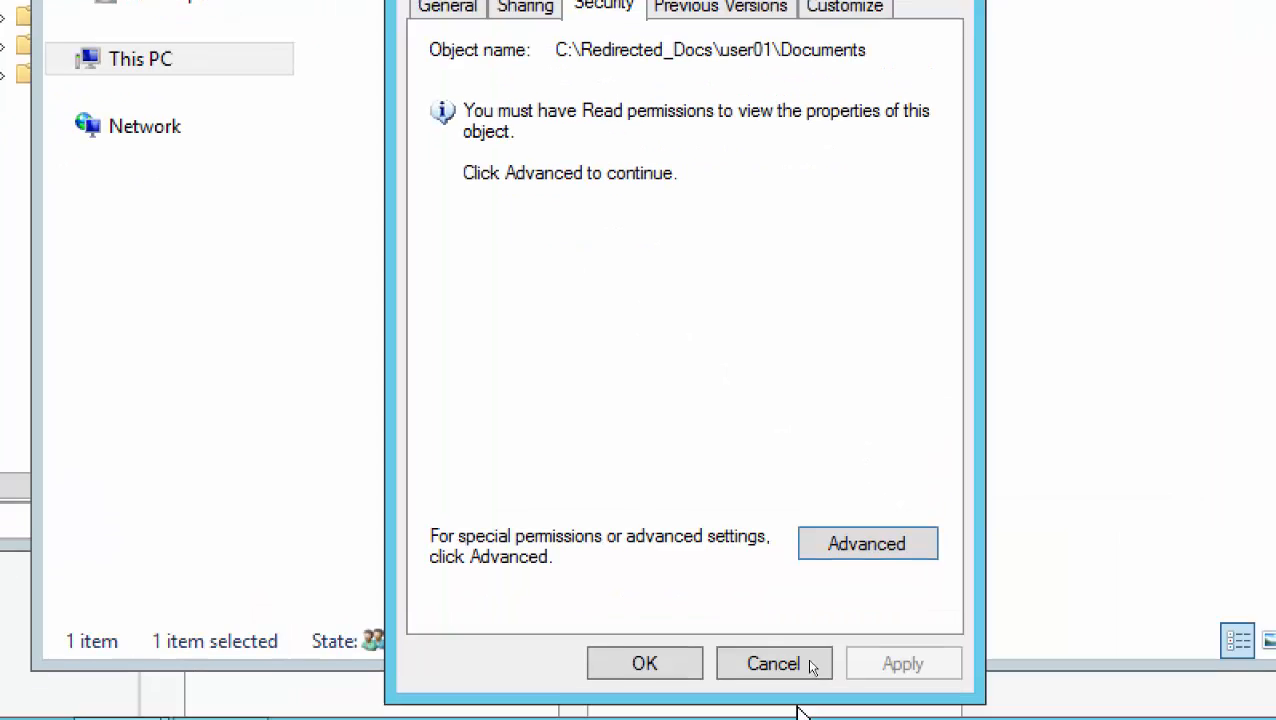
left_click(688, 645)
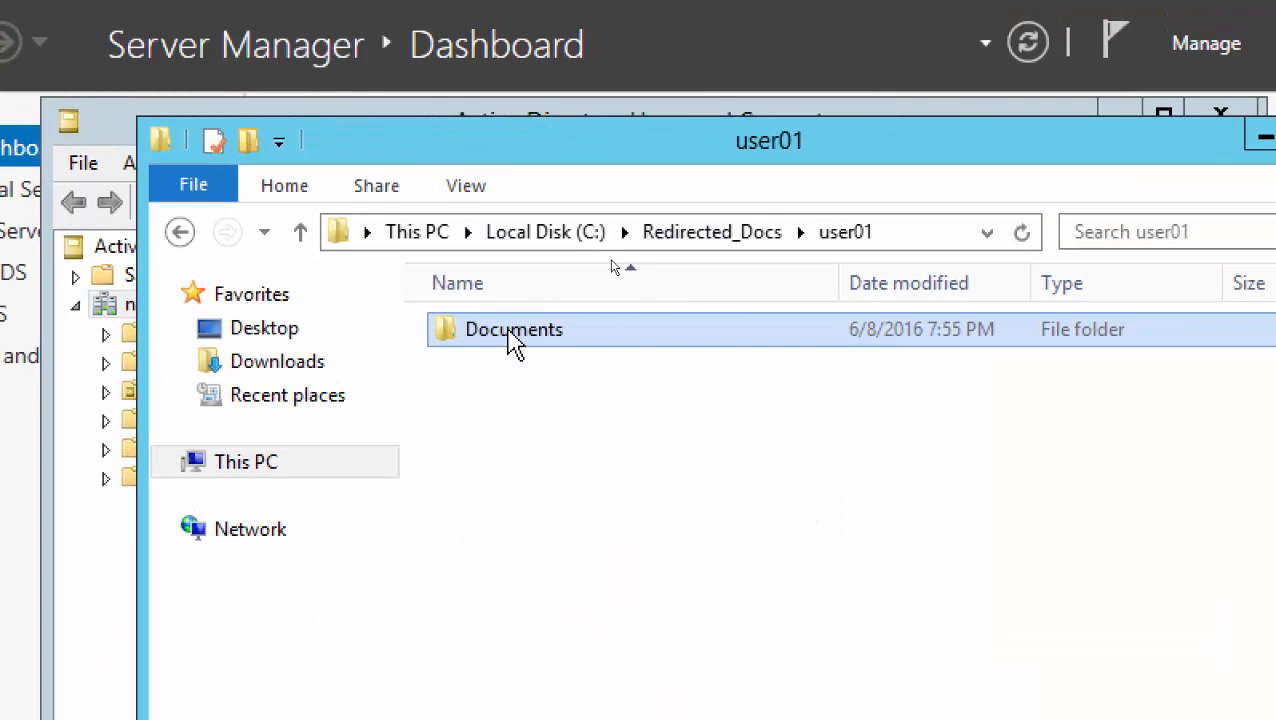
View user01's Documents, then try opening user02's Documents and dismiss the access-denied message
double_click(512, 340)
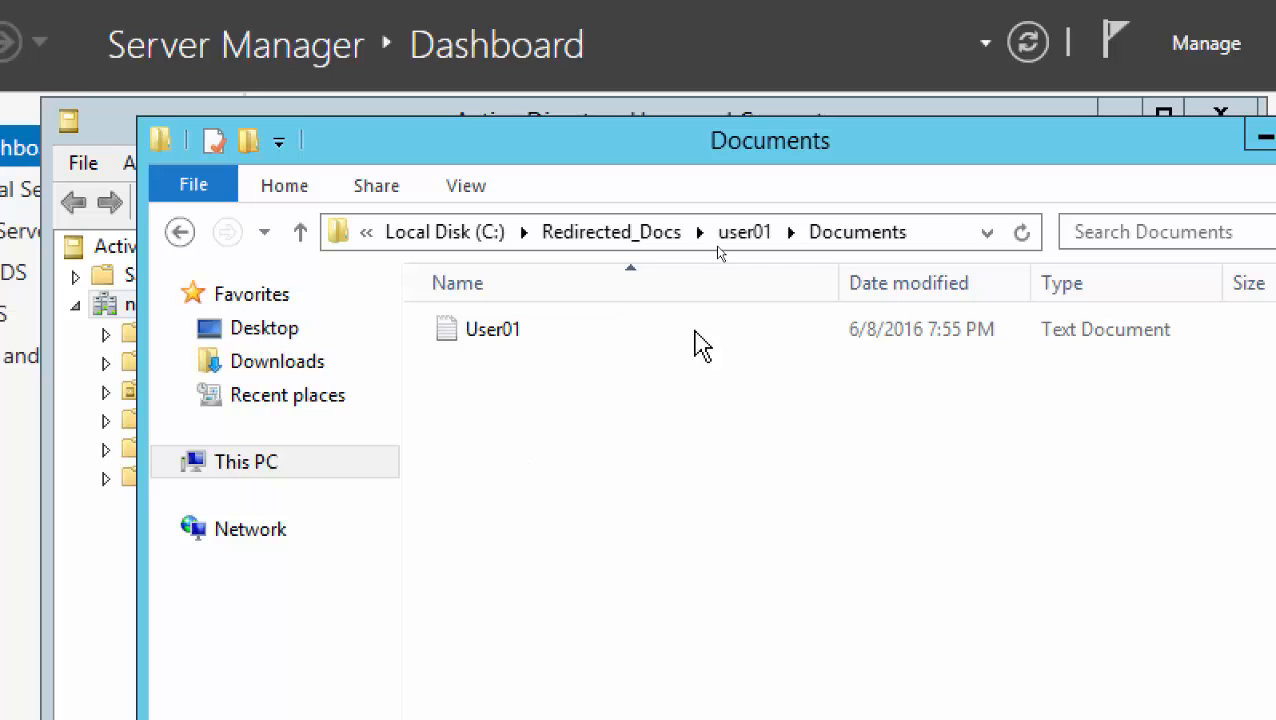
left_click(652, 233)
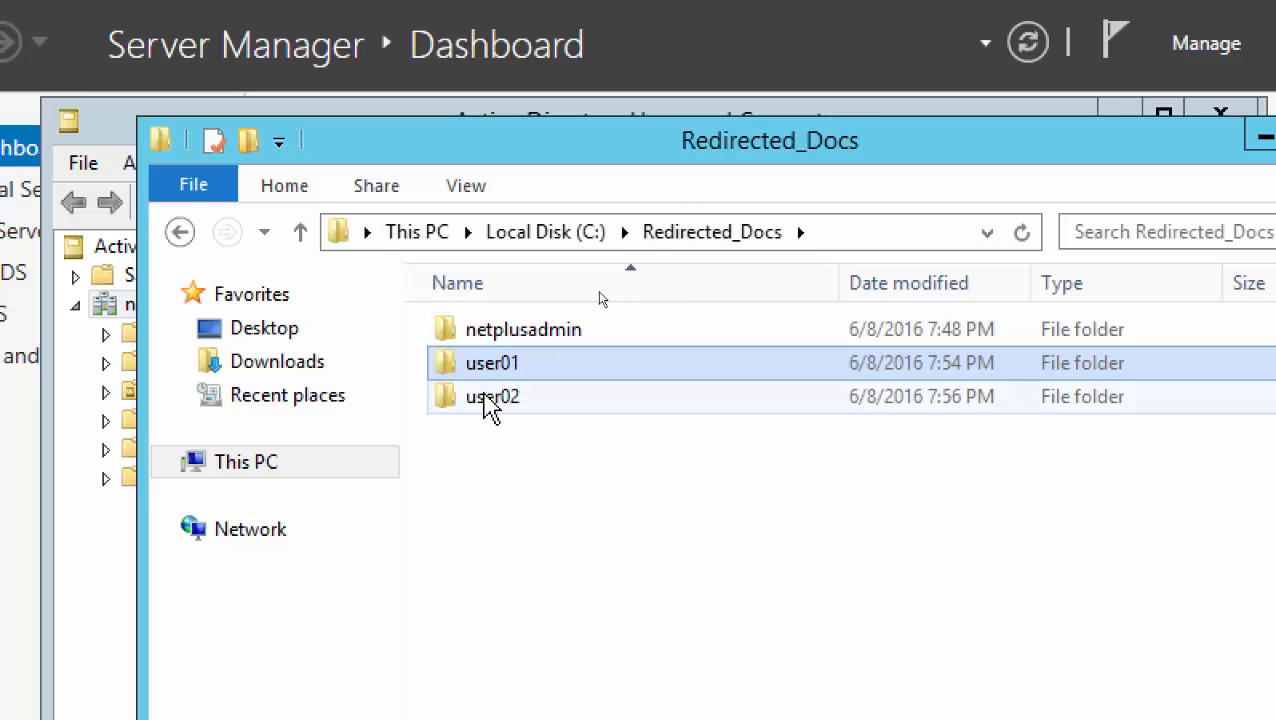
double_click(489, 400)
double_click(498, 334)
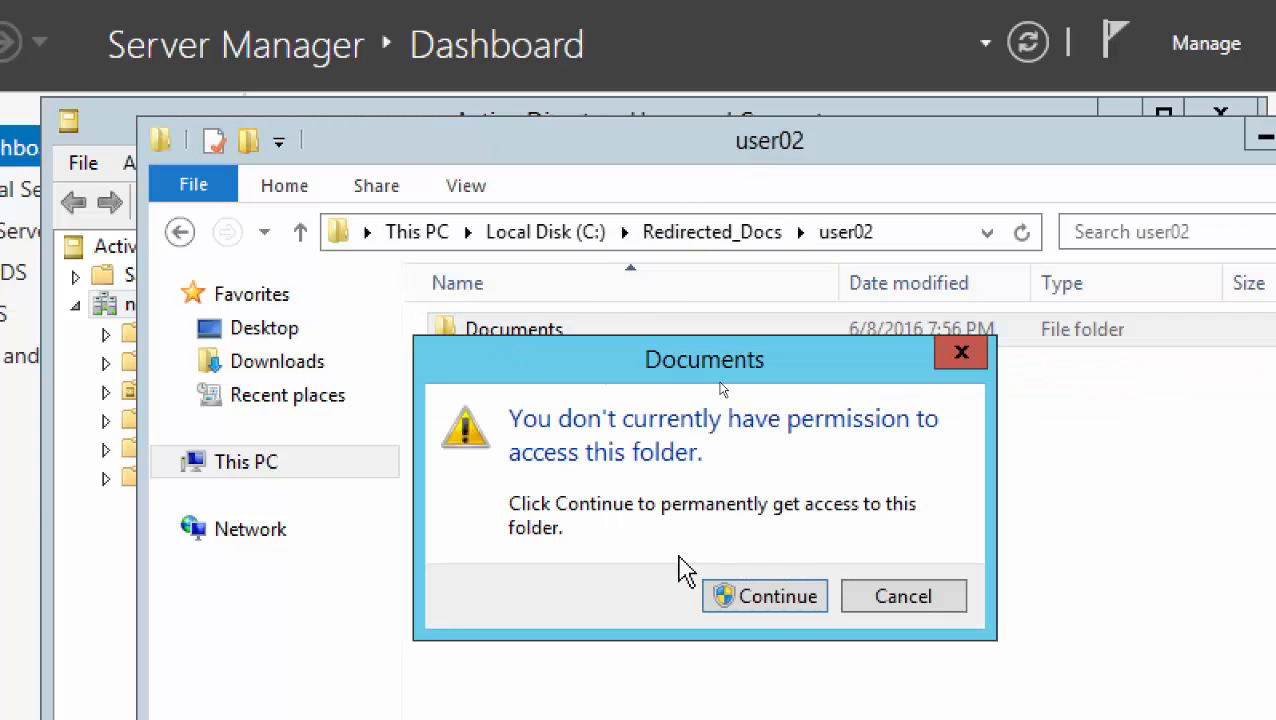
left_click(755, 597)
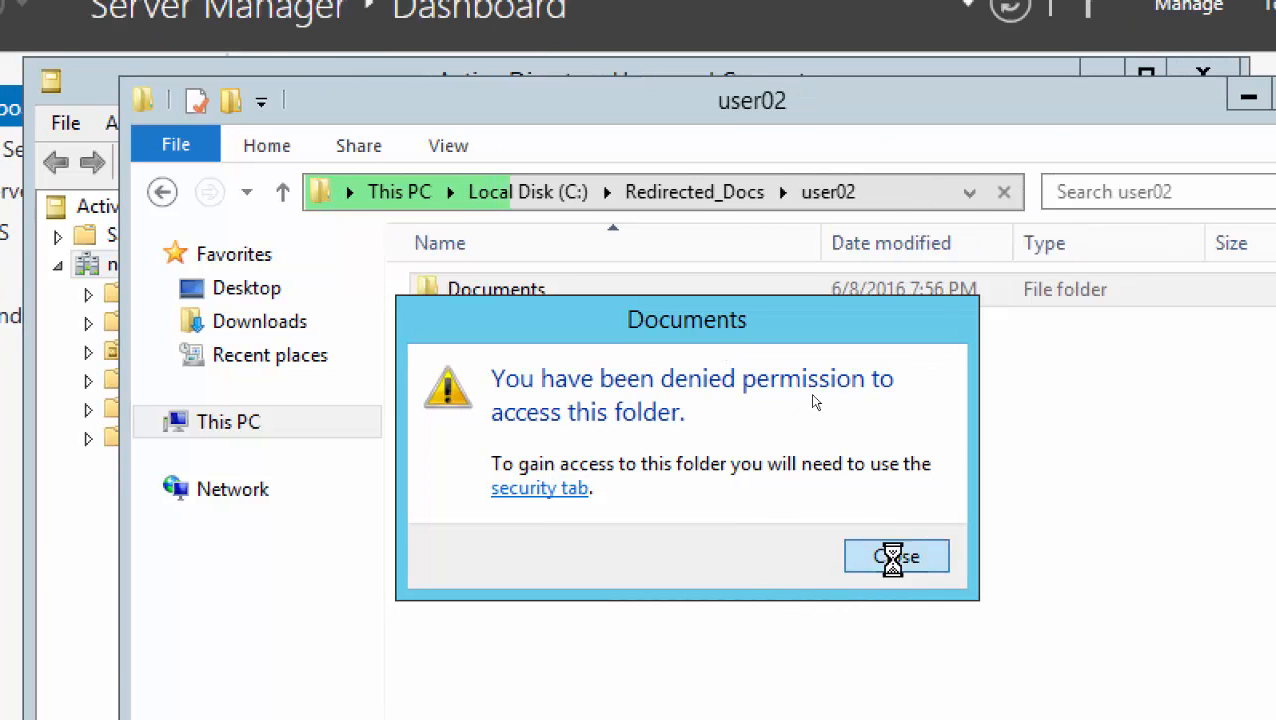
left_click(912, 596)
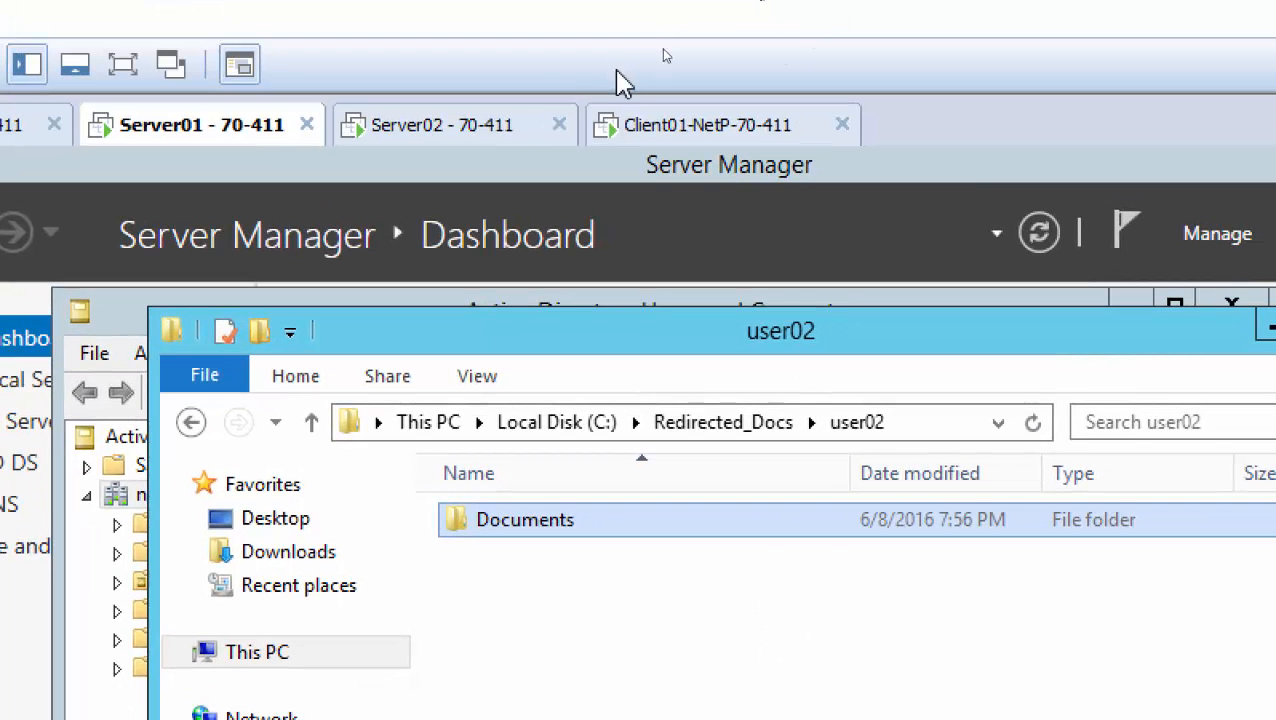
Return to Redirected_Docs on Server01 and reopen the user02 folder
left_click(432, 134)
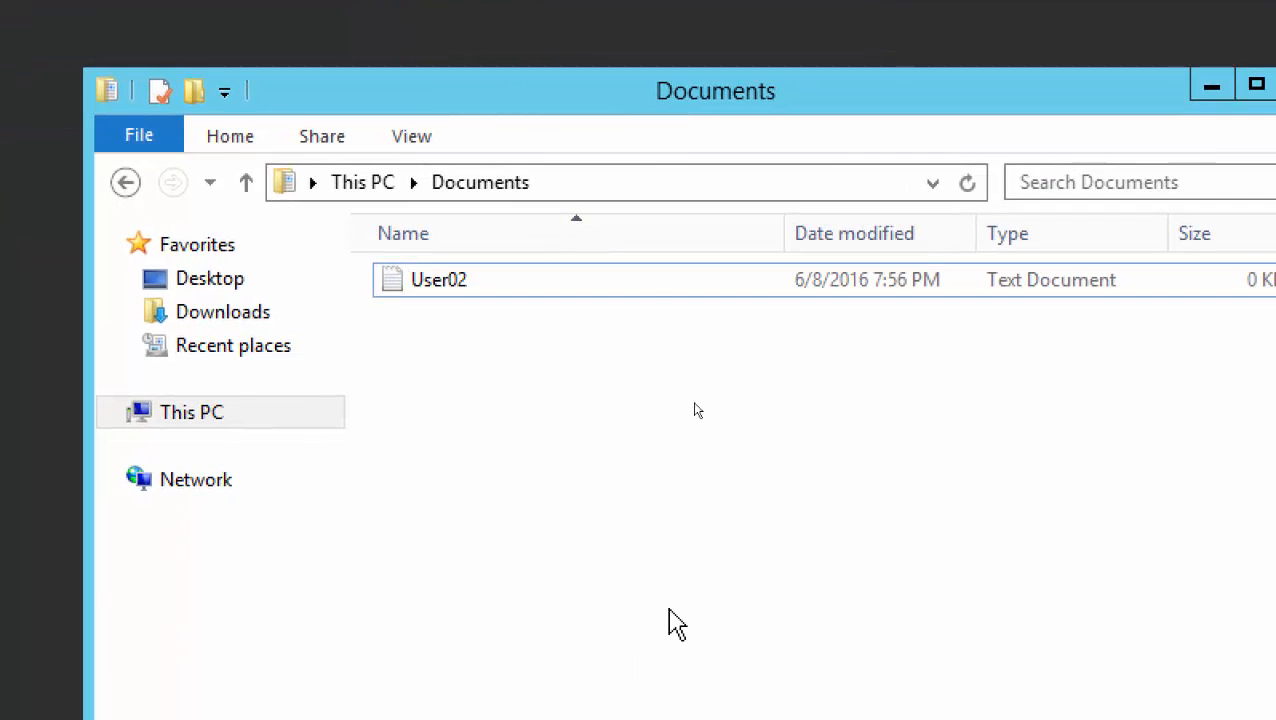
left_click(232, 128)
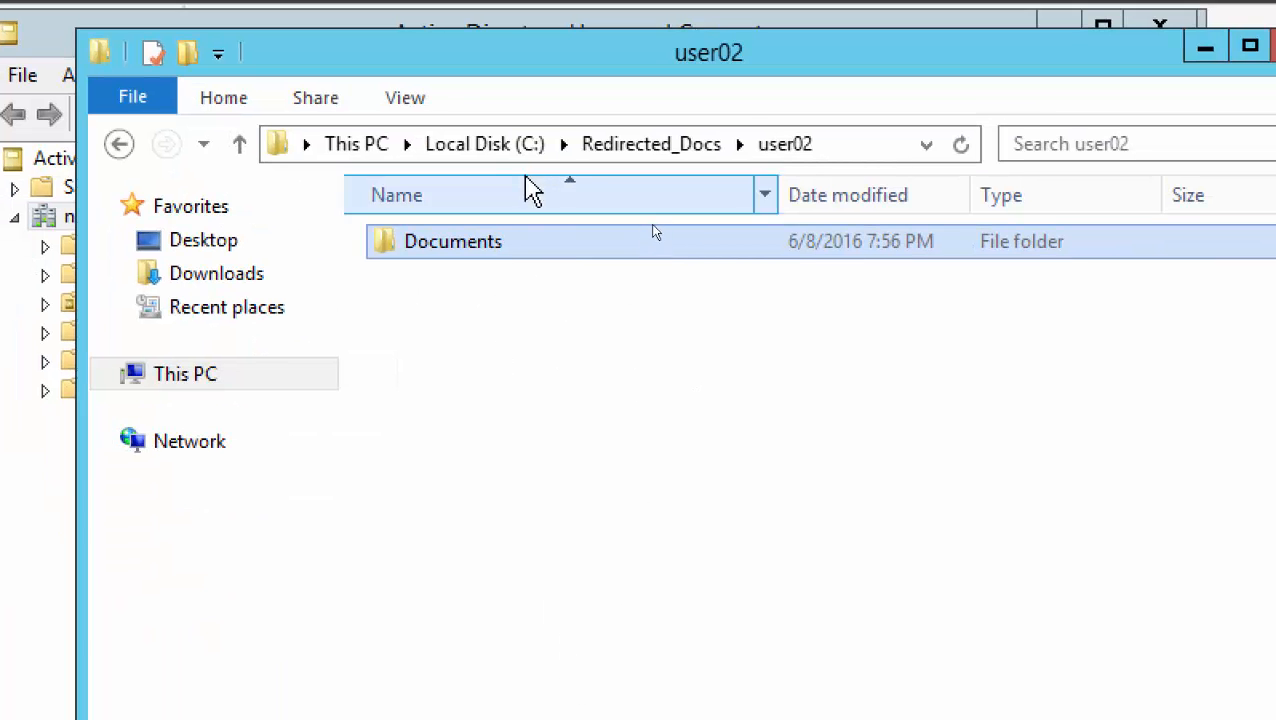
left_click(618, 148)
double_click(445, 305)
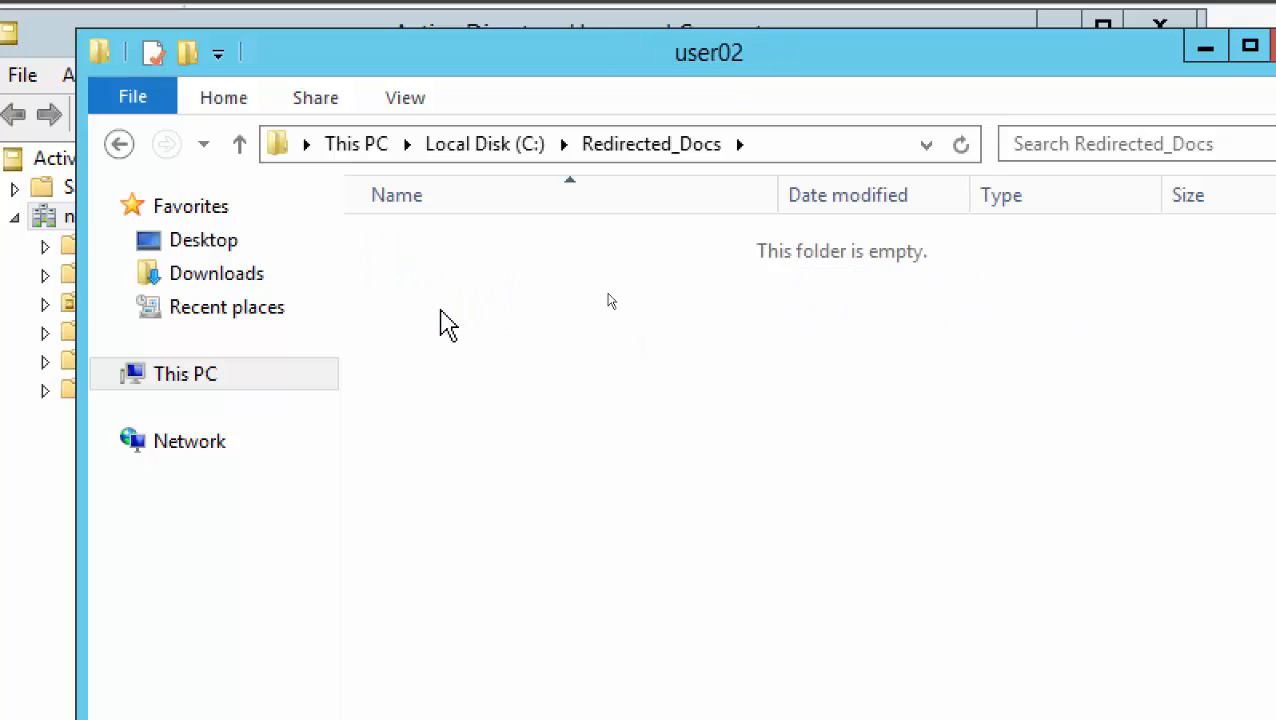
Open Advanced Security Settings for user02's Documents with administrative permissions
right_click(448, 248)
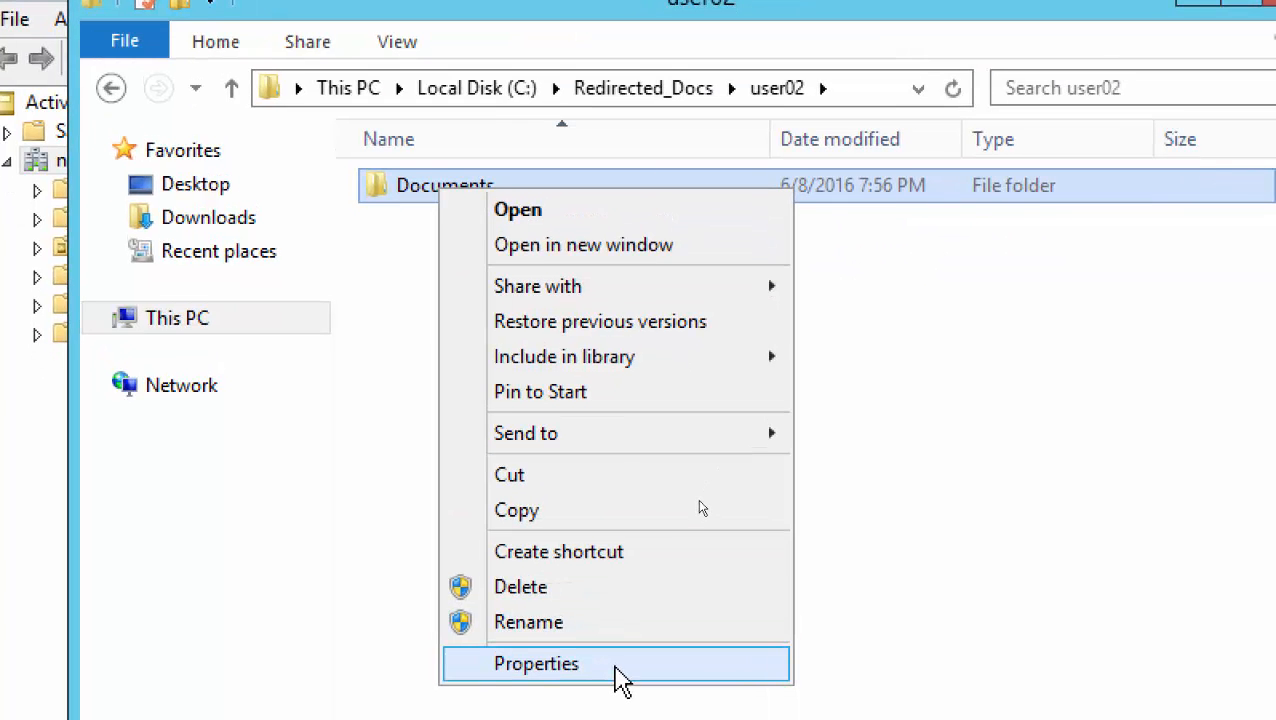
left_click(621, 665)
left_click(655, 268)
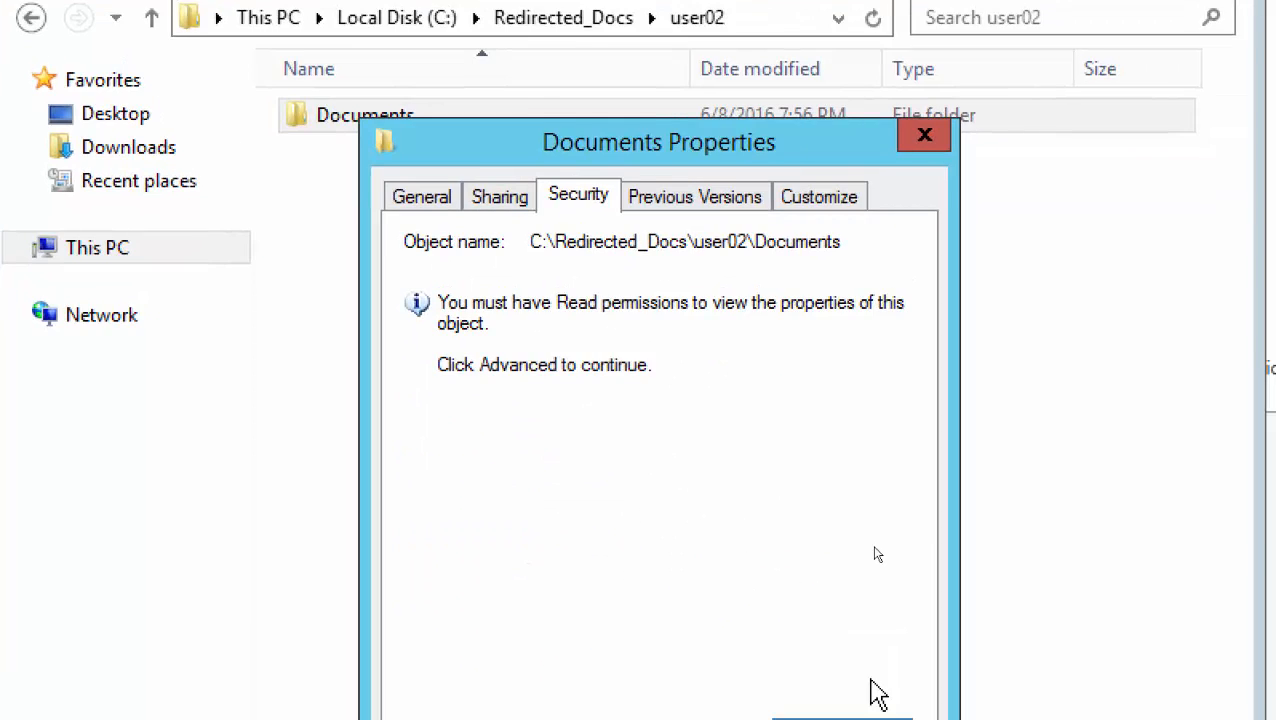
left_click(842, 717)
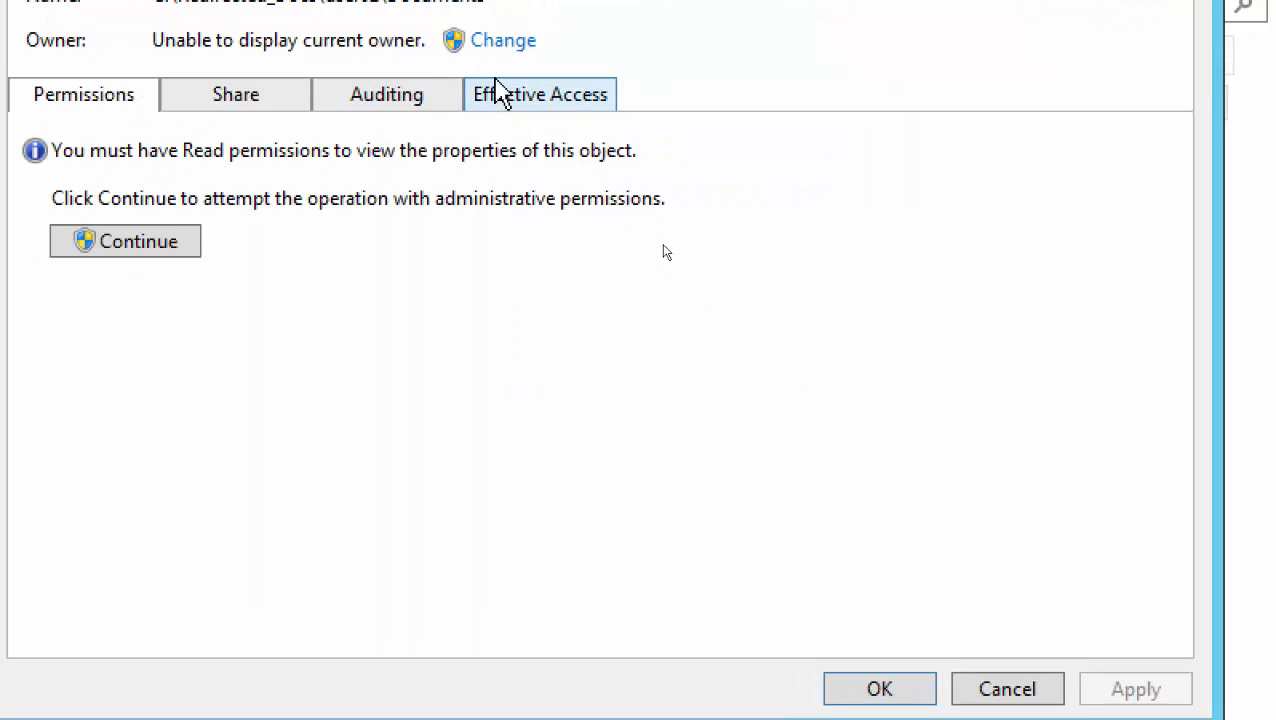
left_click(508, 100)
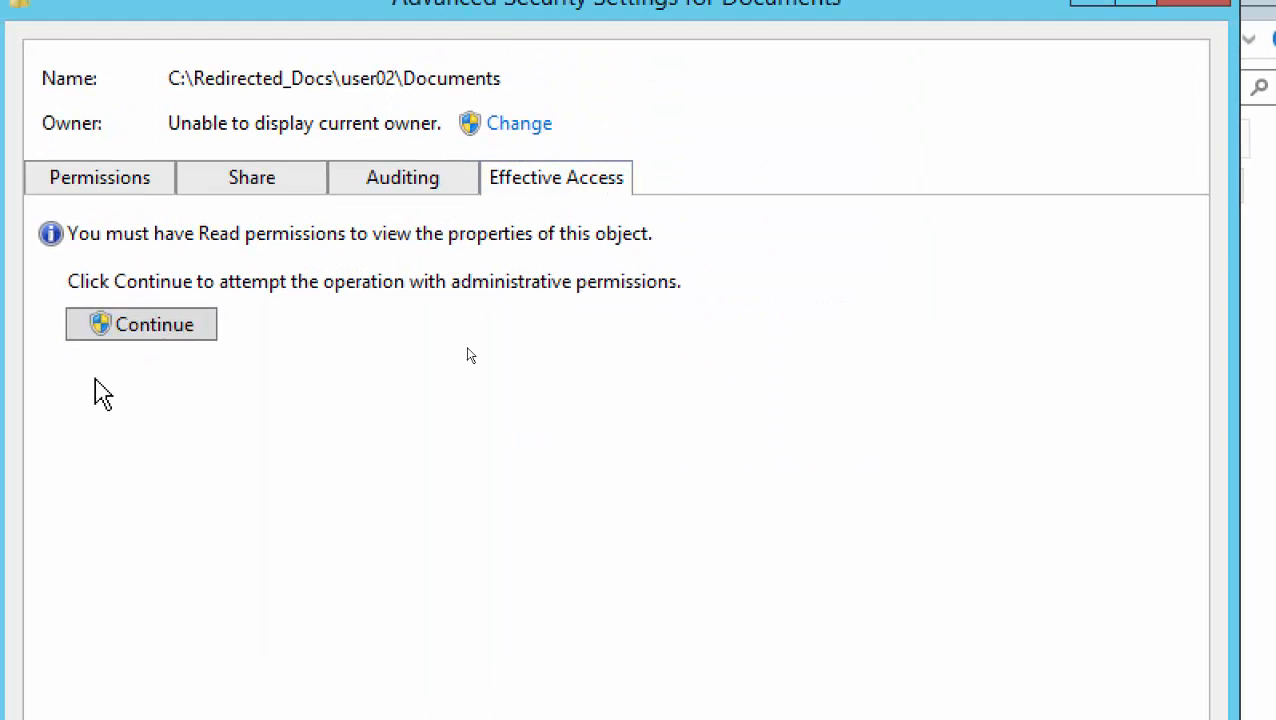
left_click(141, 324)
Set netplusadmin as owner, including all subfolders and files, and apply
left_click(505, 123)
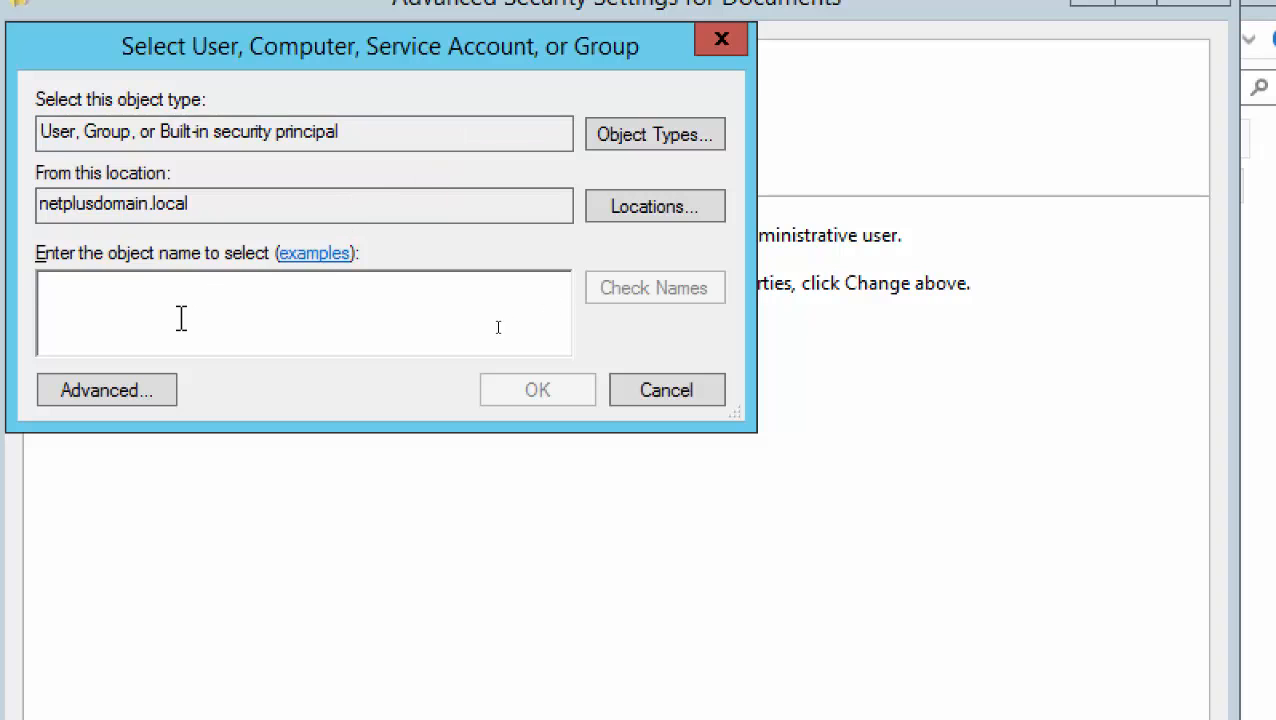
type("netplusa")
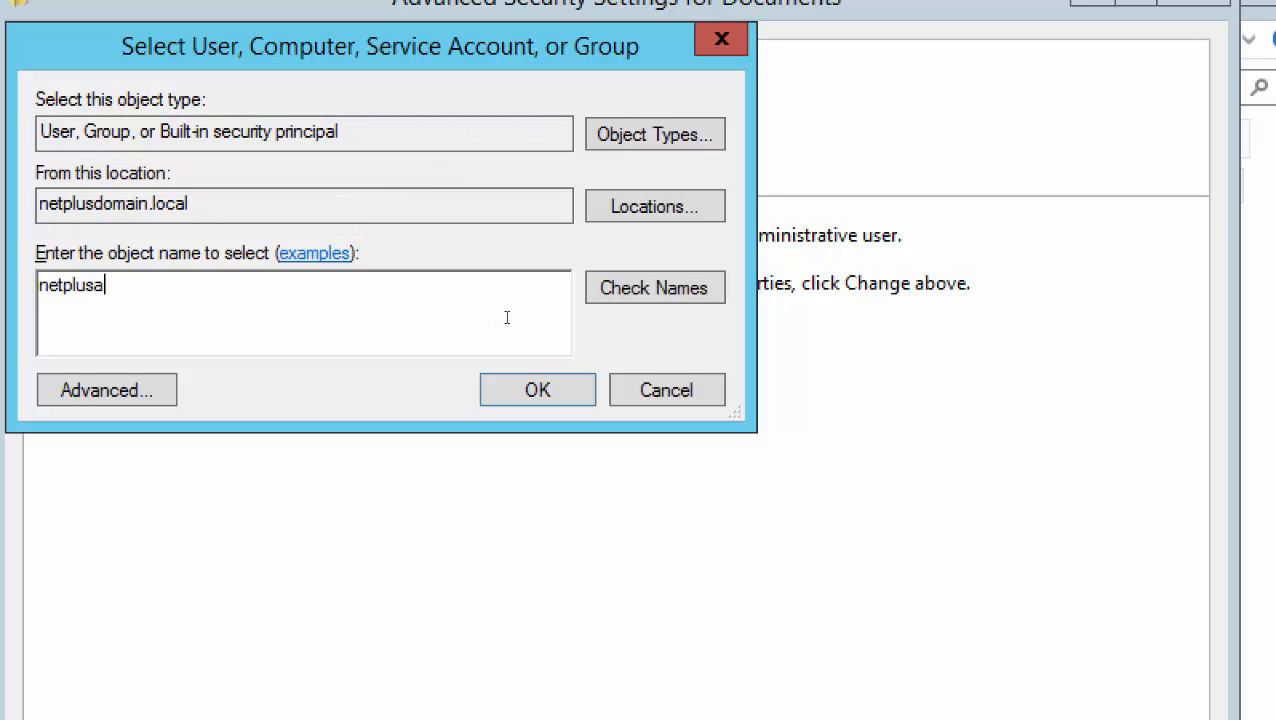
type("dmin")
key("Return")
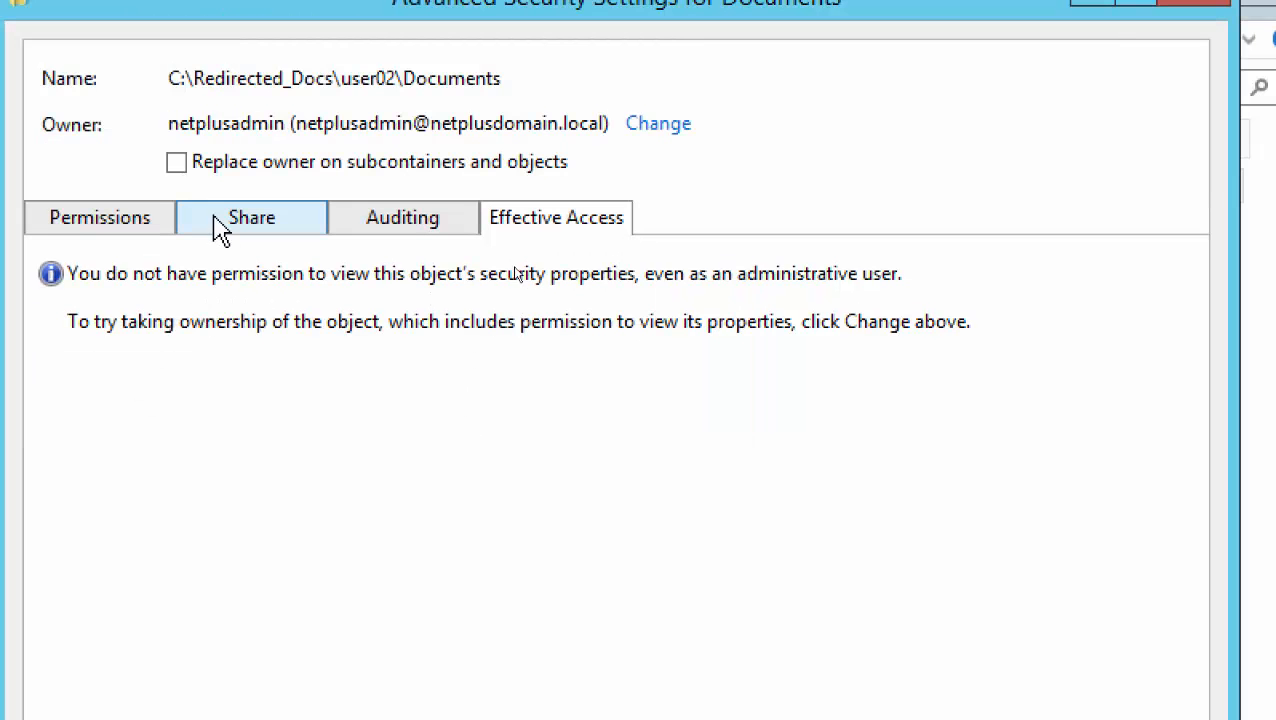
left_click(176, 163)
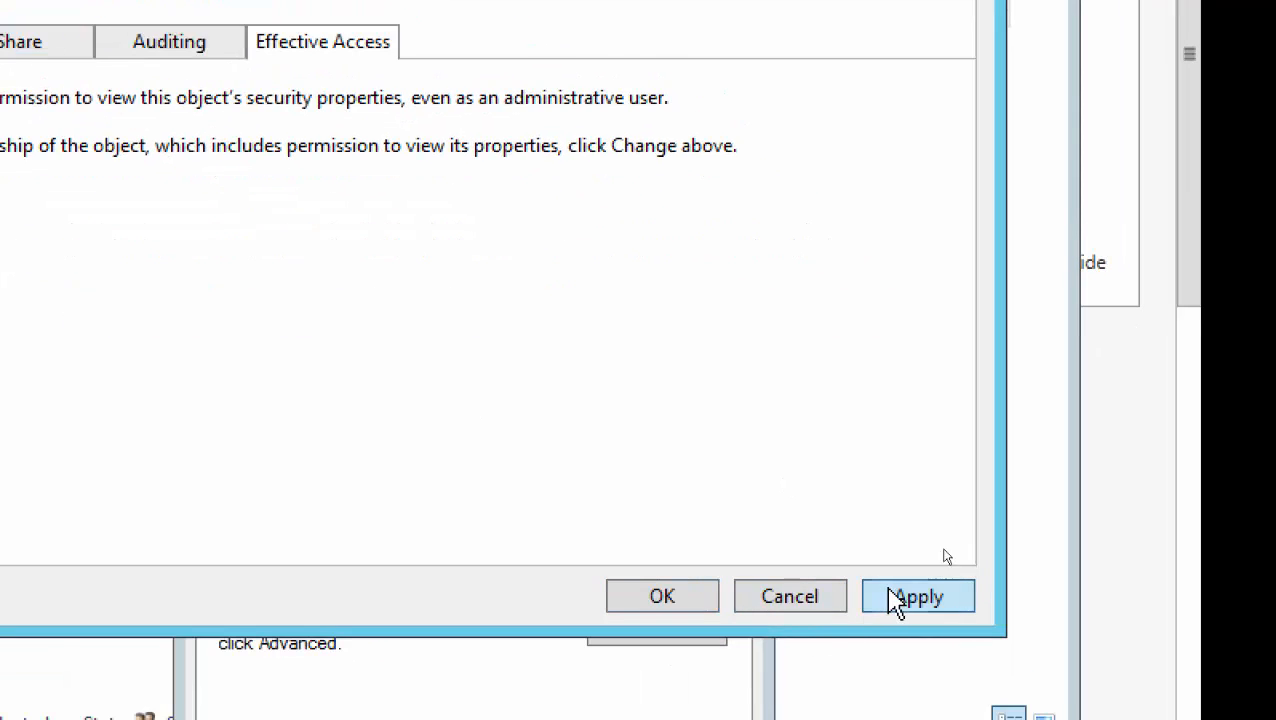
left_click(897, 600)
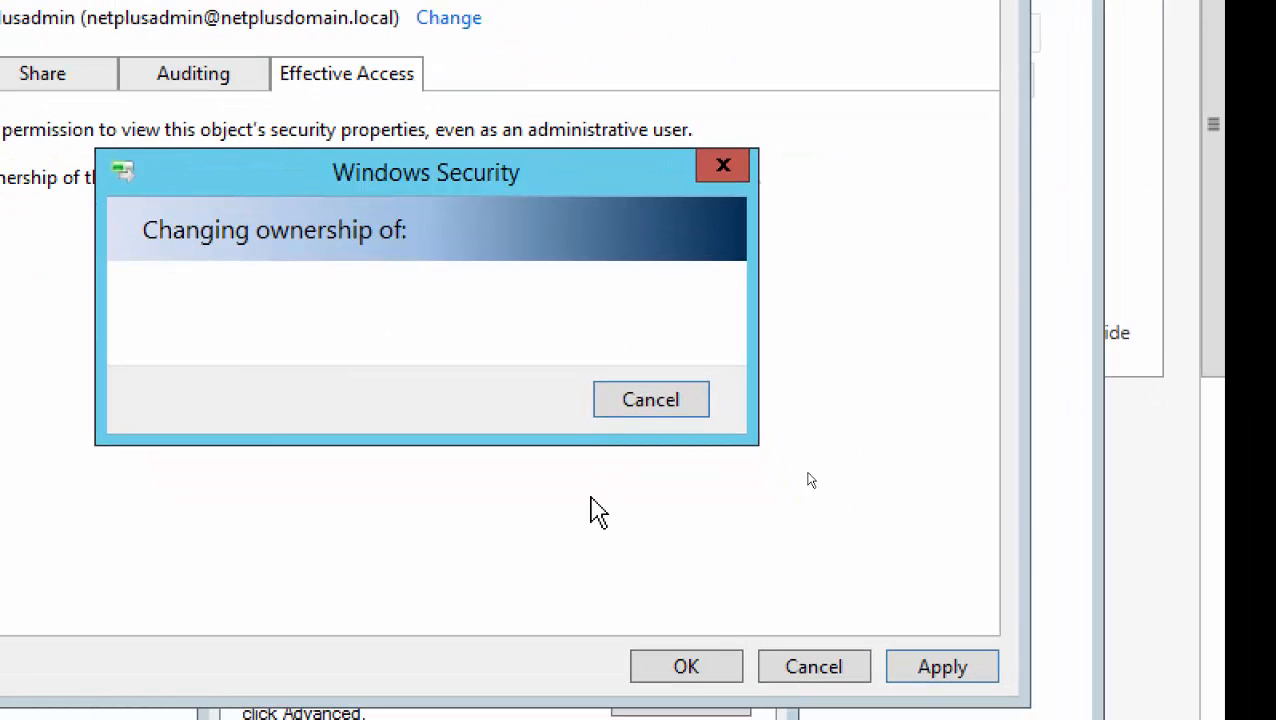
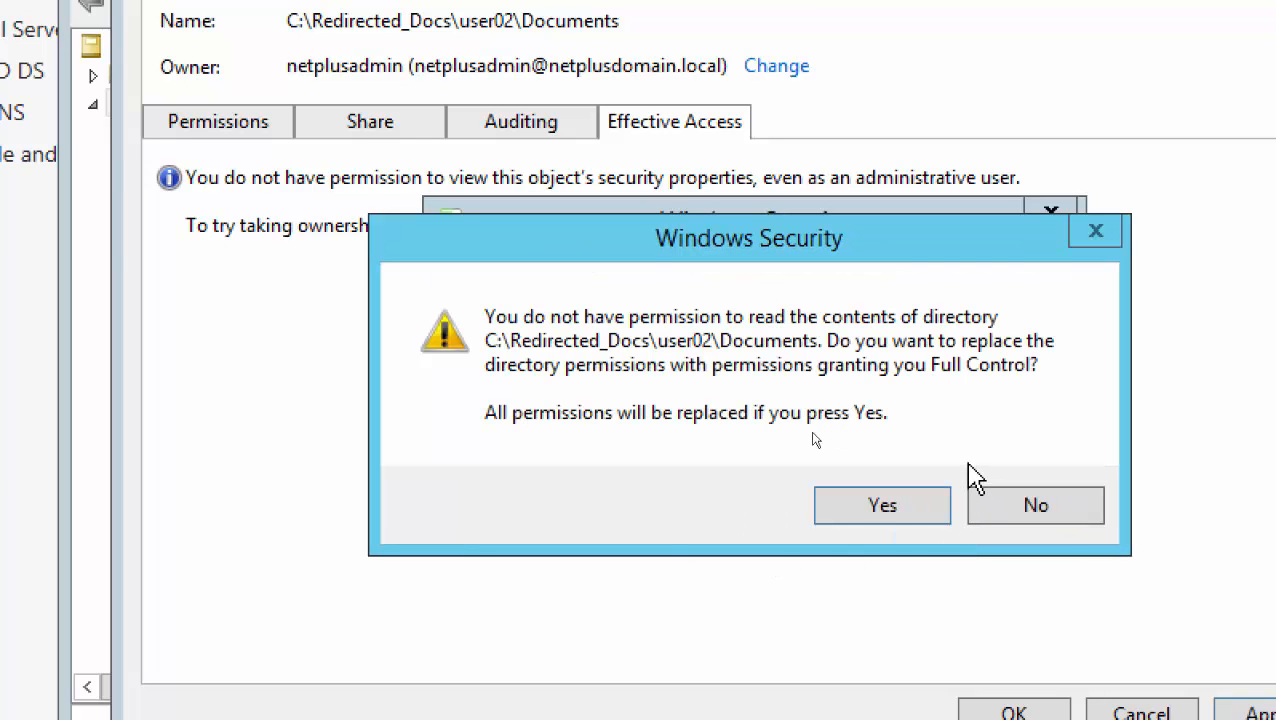
Grant Full Control on user02's Documents, close the security dialogs, and open the folder to show User02's file
left_click(857, 506)
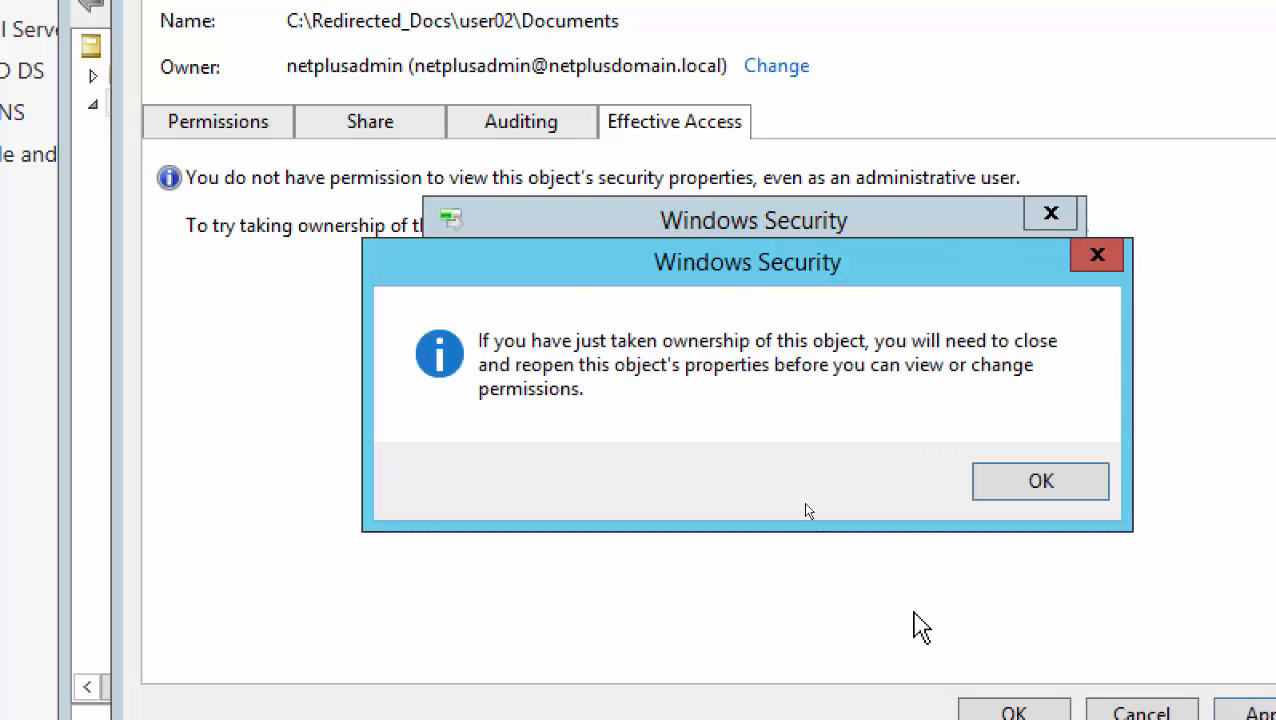
left_click(1015, 490)
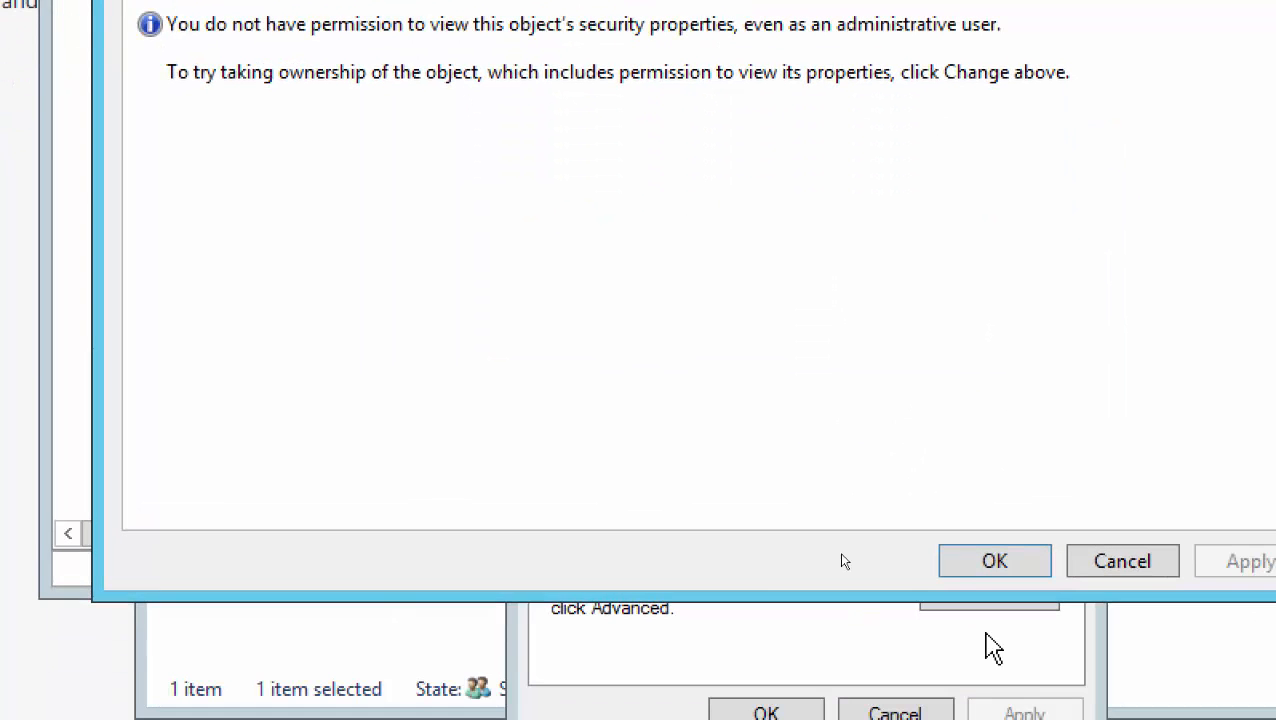
left_click(1012, 710)
left_click(770, 712)
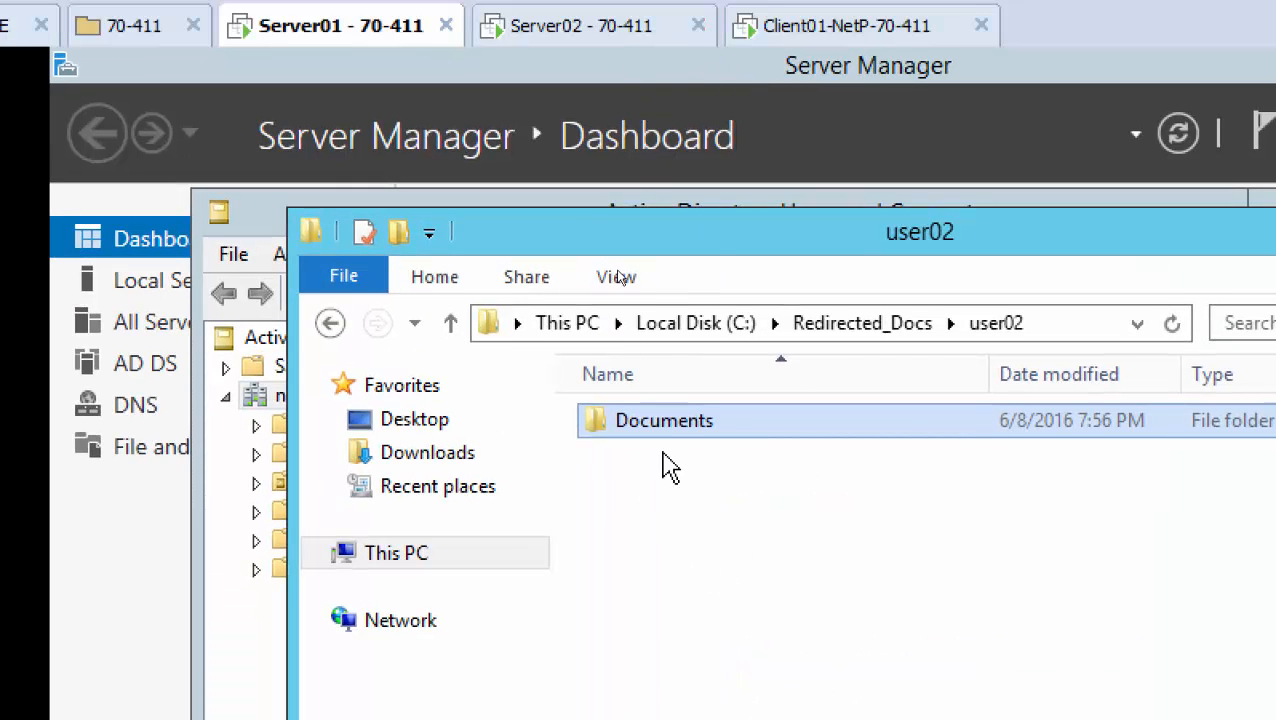
double_click(664, 426)
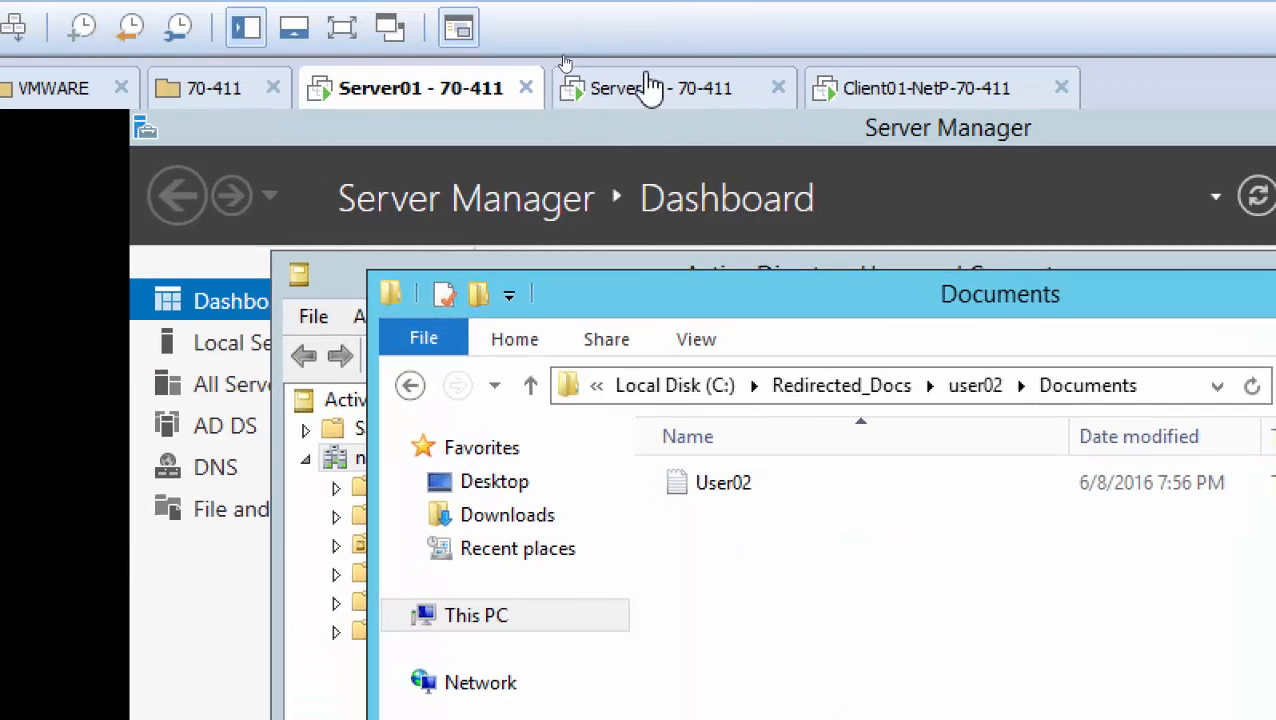
On Server02, retry opening Documents from This PC and dismiss the folder-unavailable errors
left_click(650, 88)
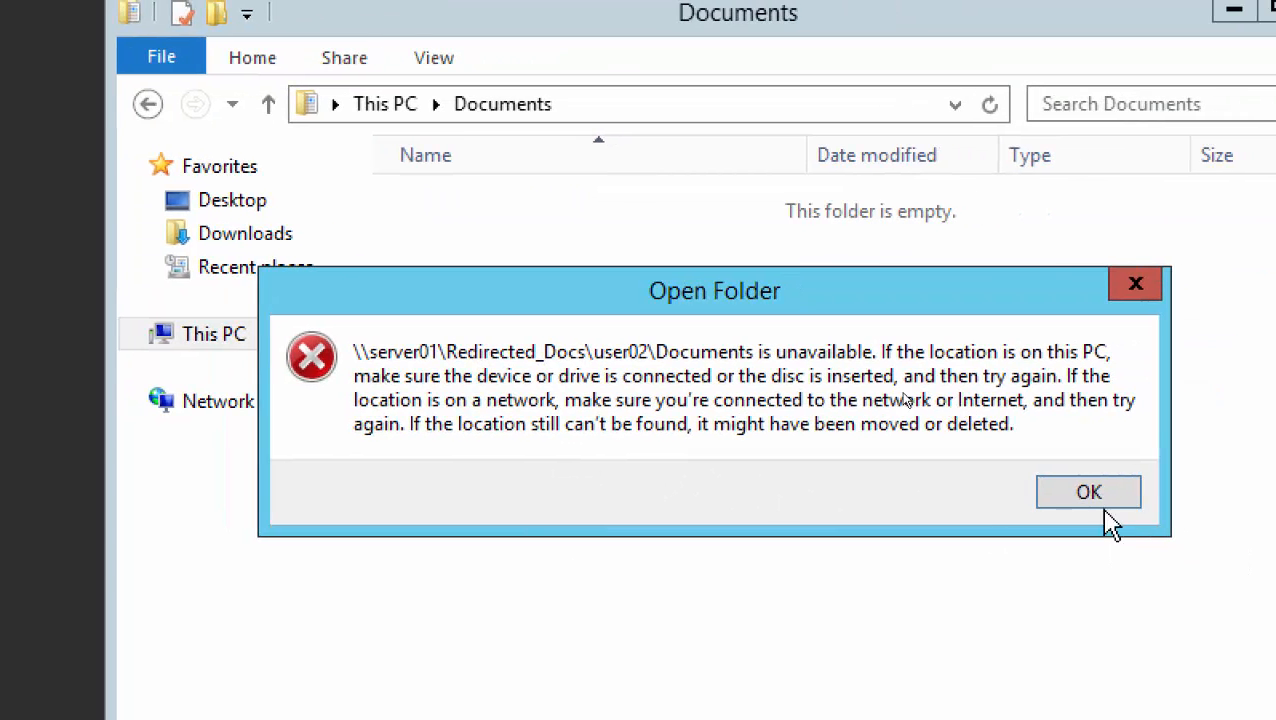
left_click(1246, 500)
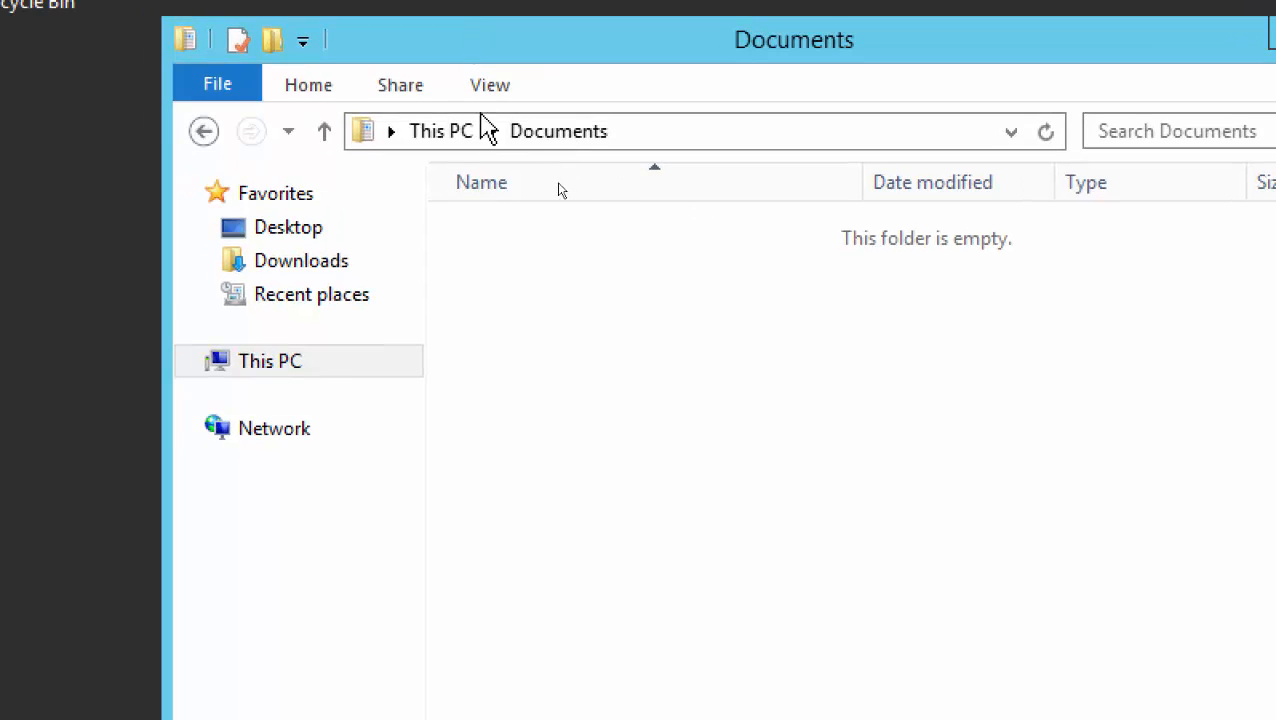
left_click(390, 105)
double_click(962, 278)
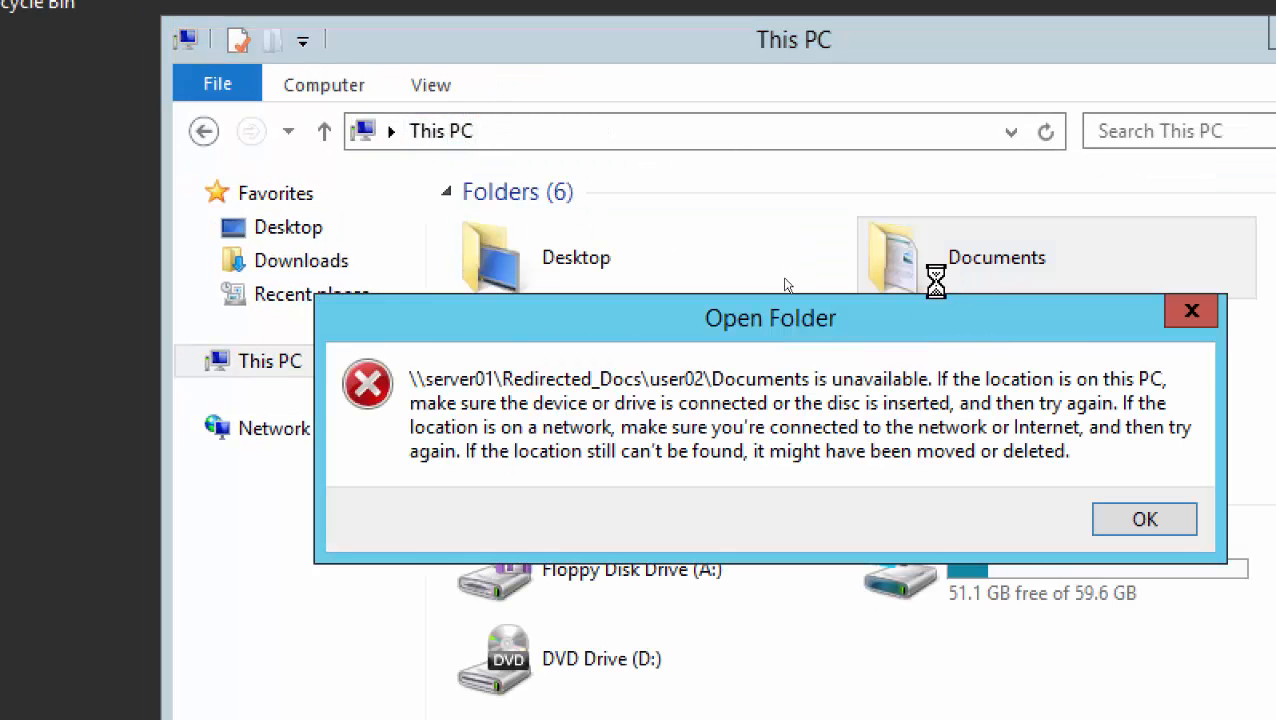
left_click(1145, 521)
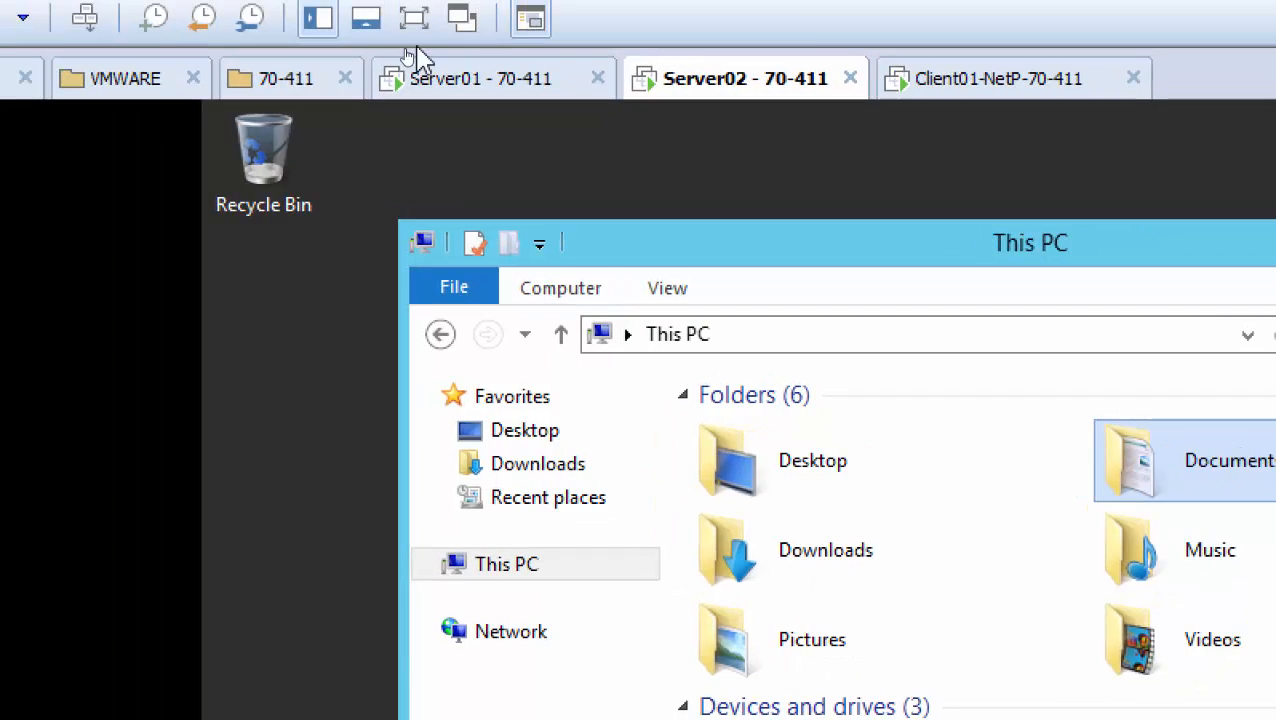
Return to Server01 and move the Documents Explorer window aside
left_click(450, 80)
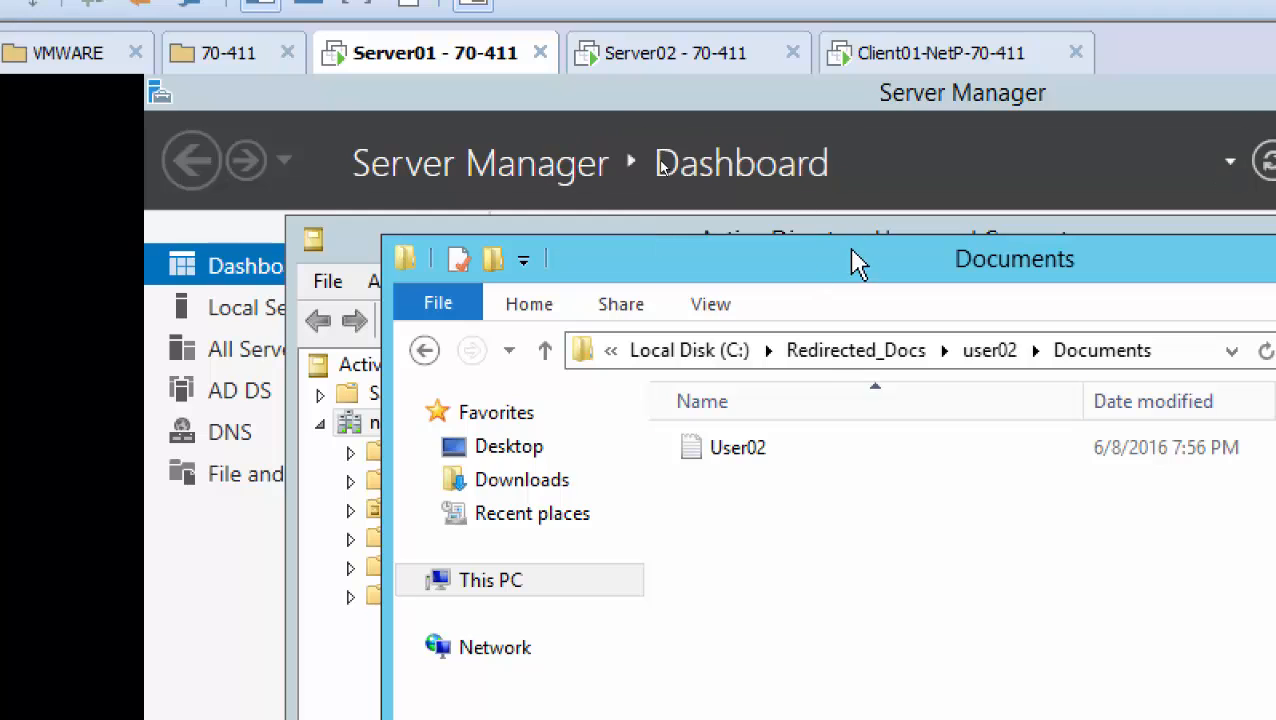
left_click_drag(858, 268, 810, 266)
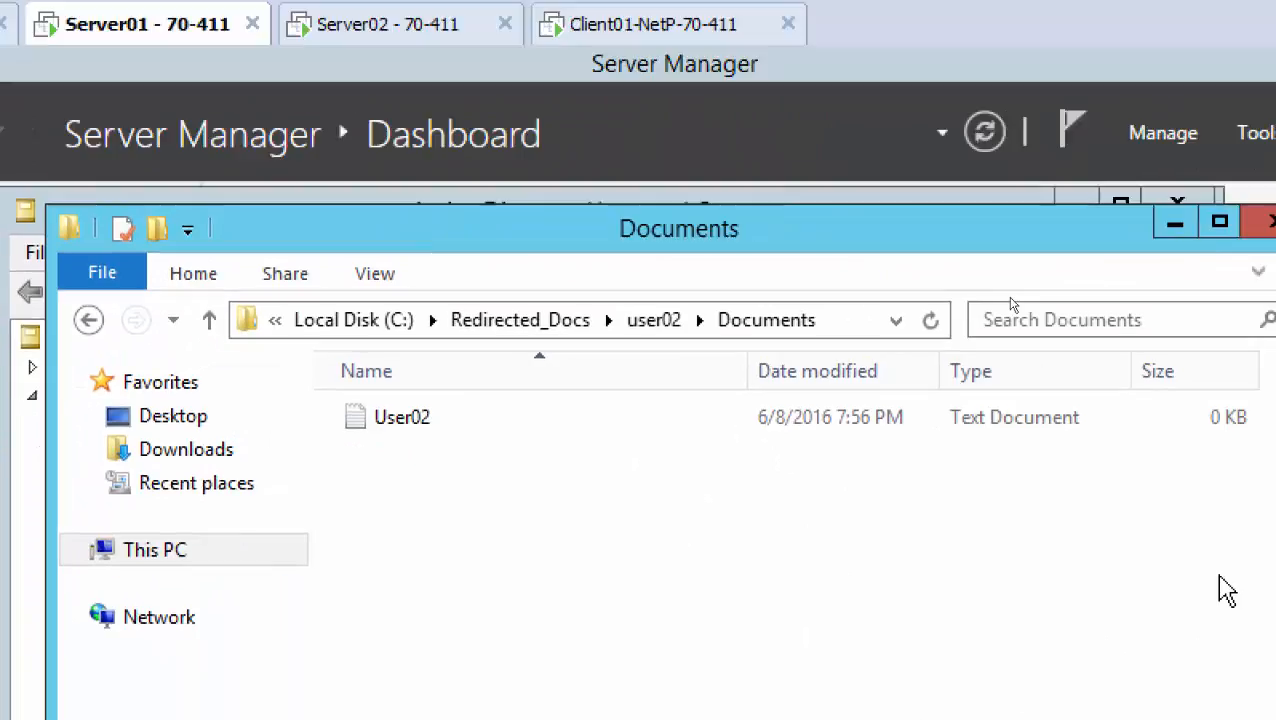
left_click(1174, 223)
Minimize Active Directory Users and Computers to reveal the Server Manager dashboard
left_click(1075, 198)
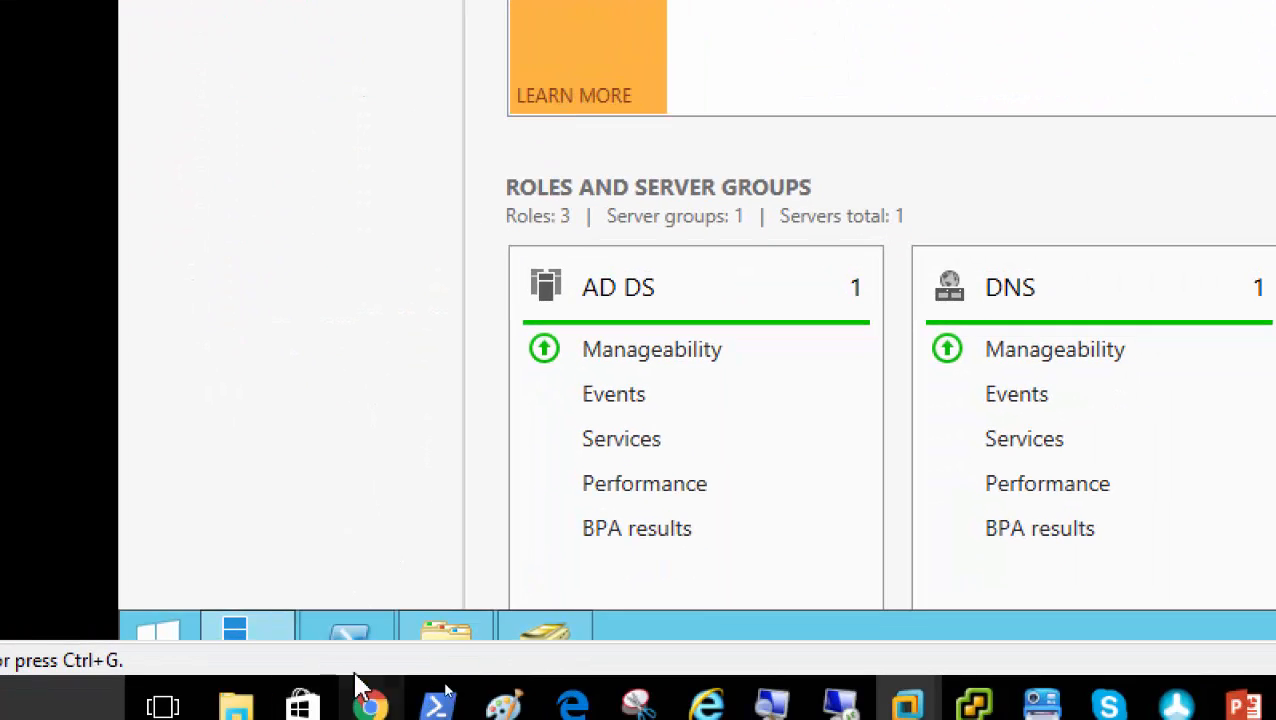
mouse_move(446, 630)
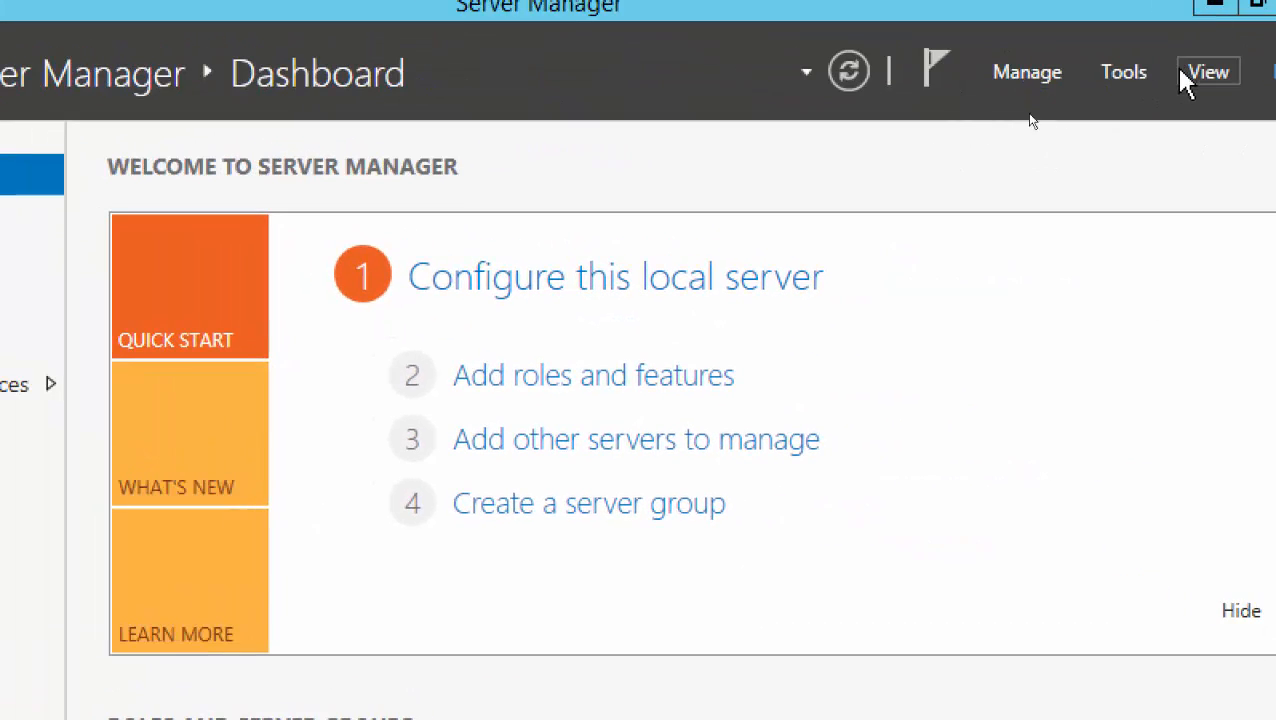
Launch Group Policy Management from Tools and bring up the Default Domain Policy's context menu
left_click(1128, 76)
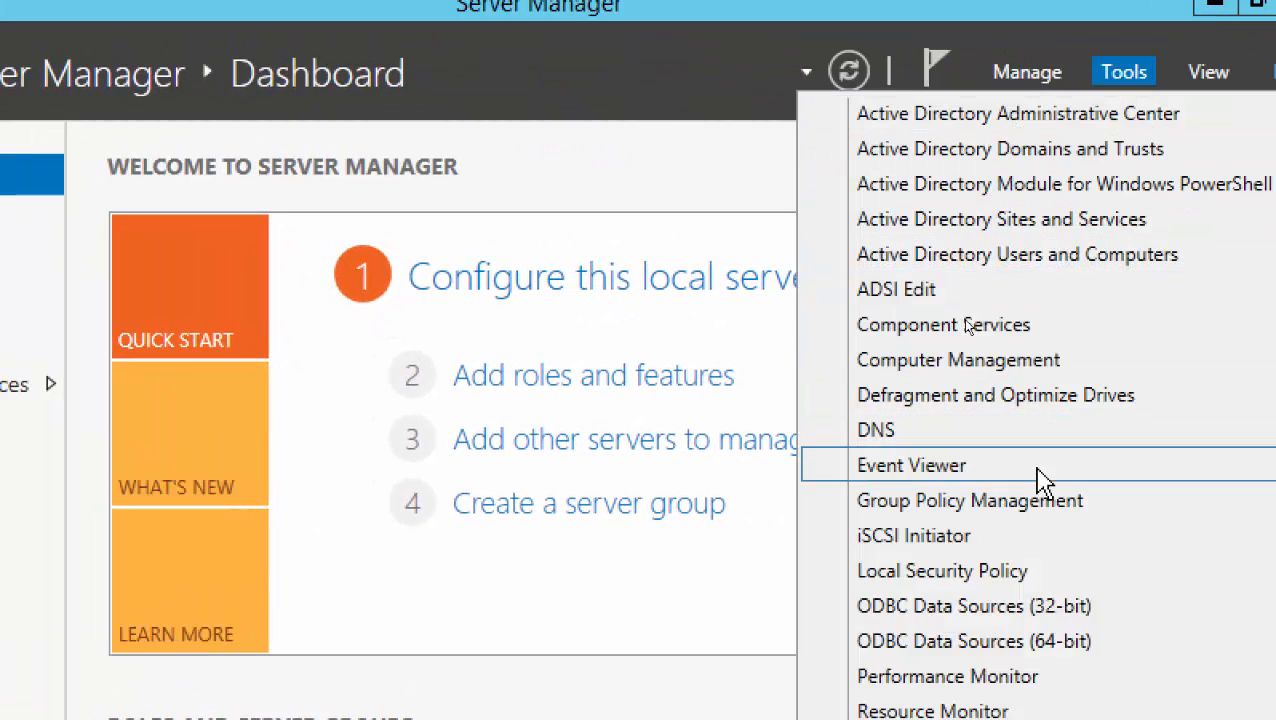
left_click(1036, 505)
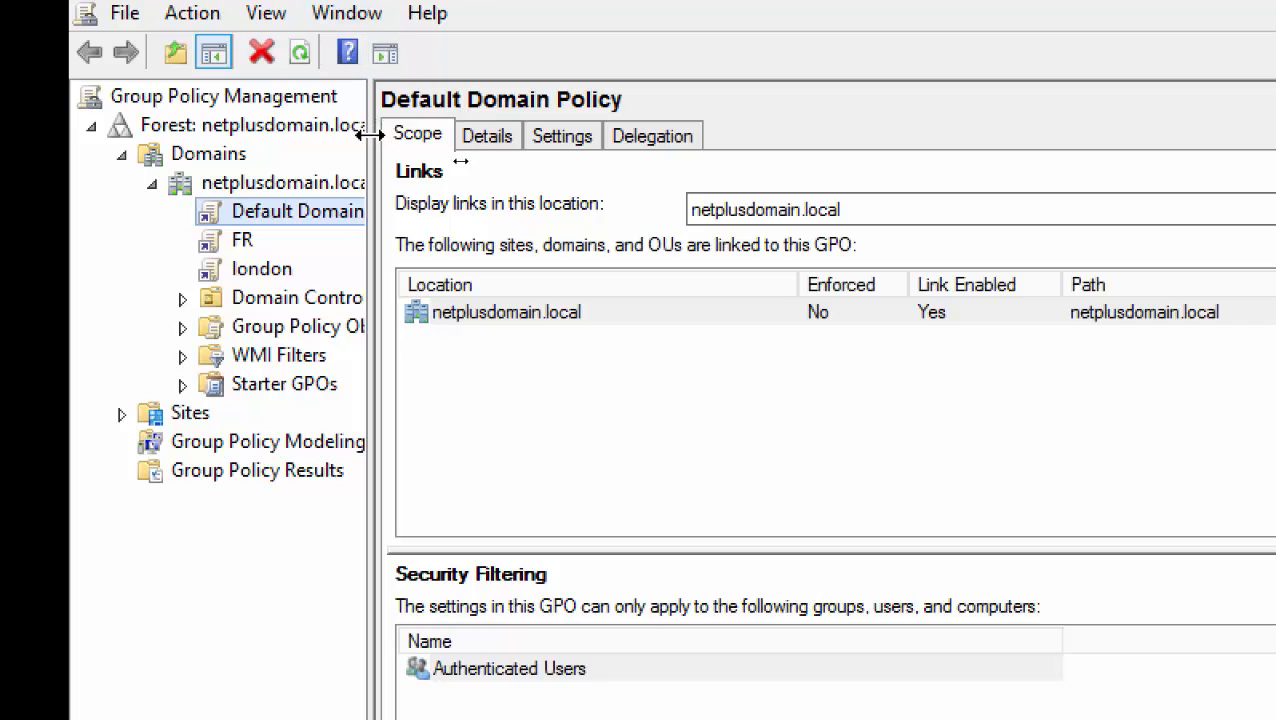
left_click_drag(369, 134, 459, 134)
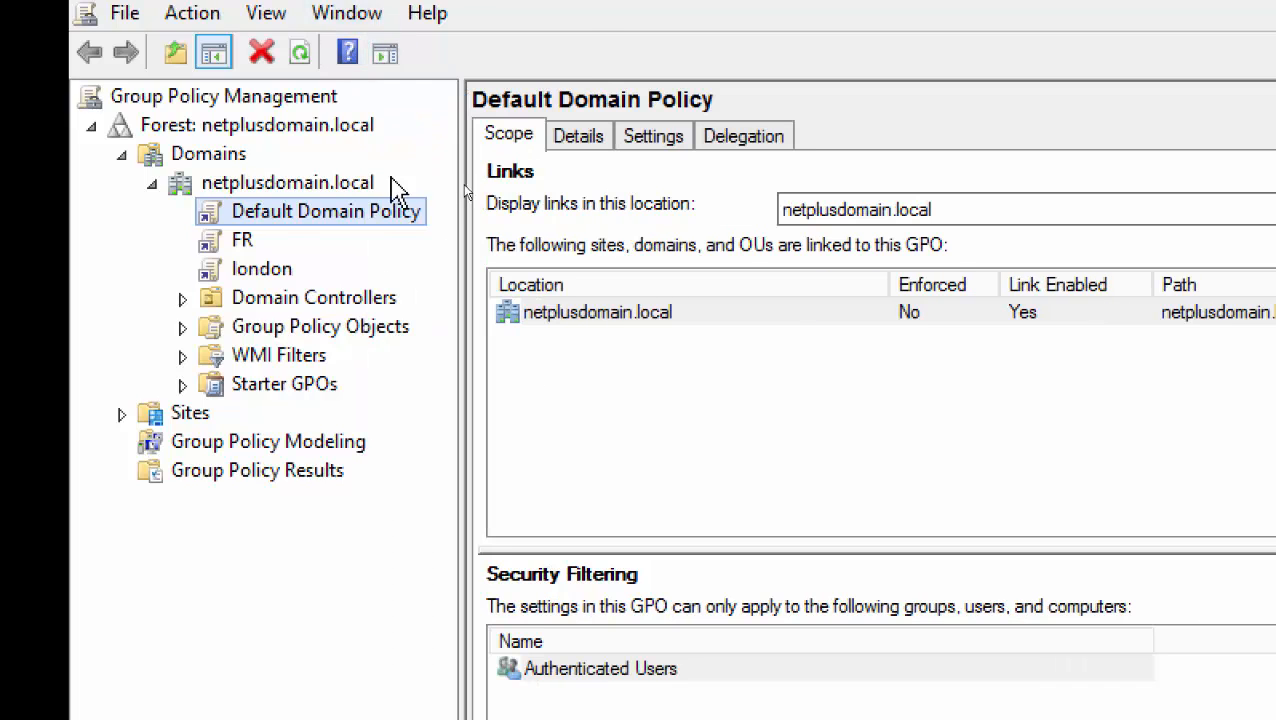
right_click(334, 225)
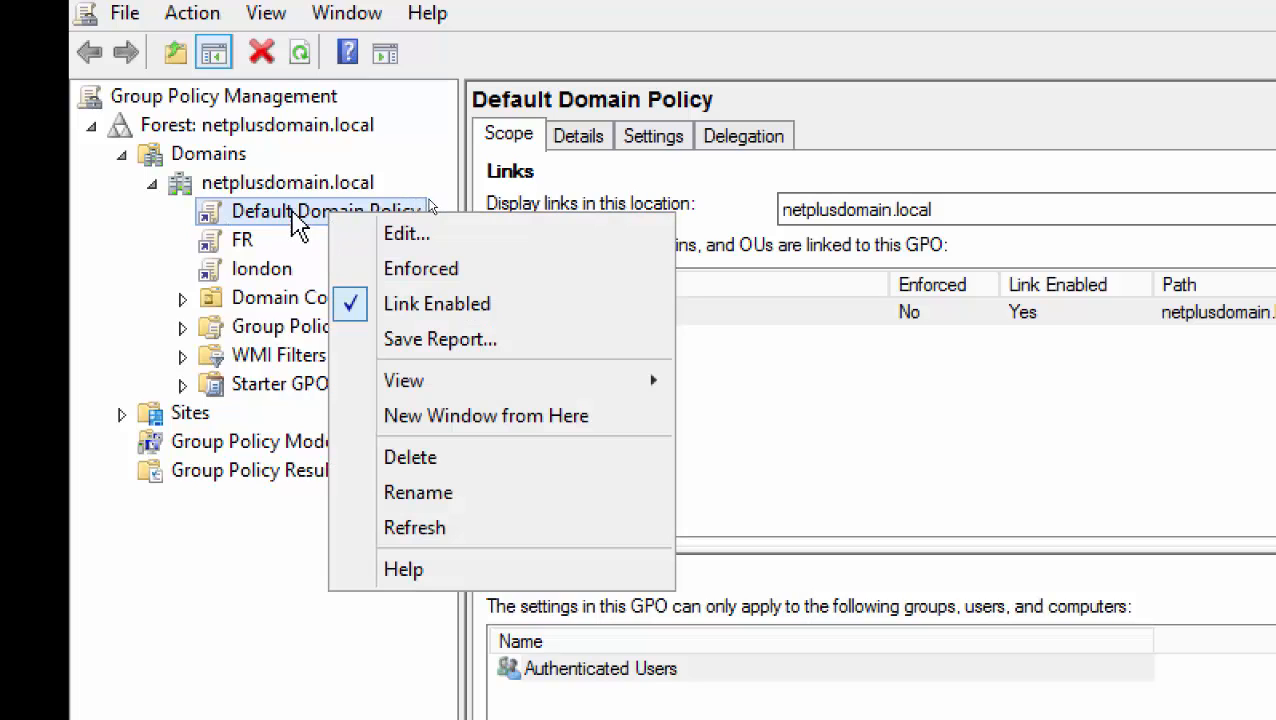
Edit the Default Domain Policy and expand the user Preferences' Windows Settings and Control Panel Settings
left_click(388, 240)
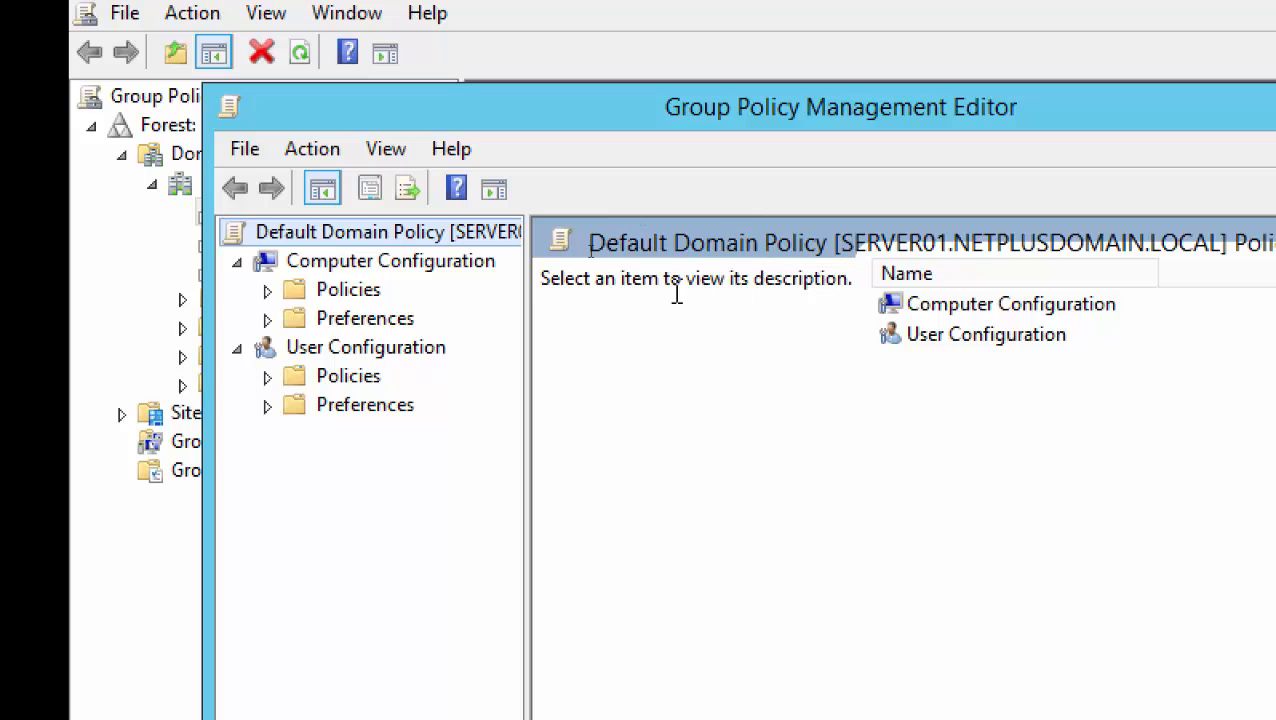
left_click_drag(527, 108, 529, 58)
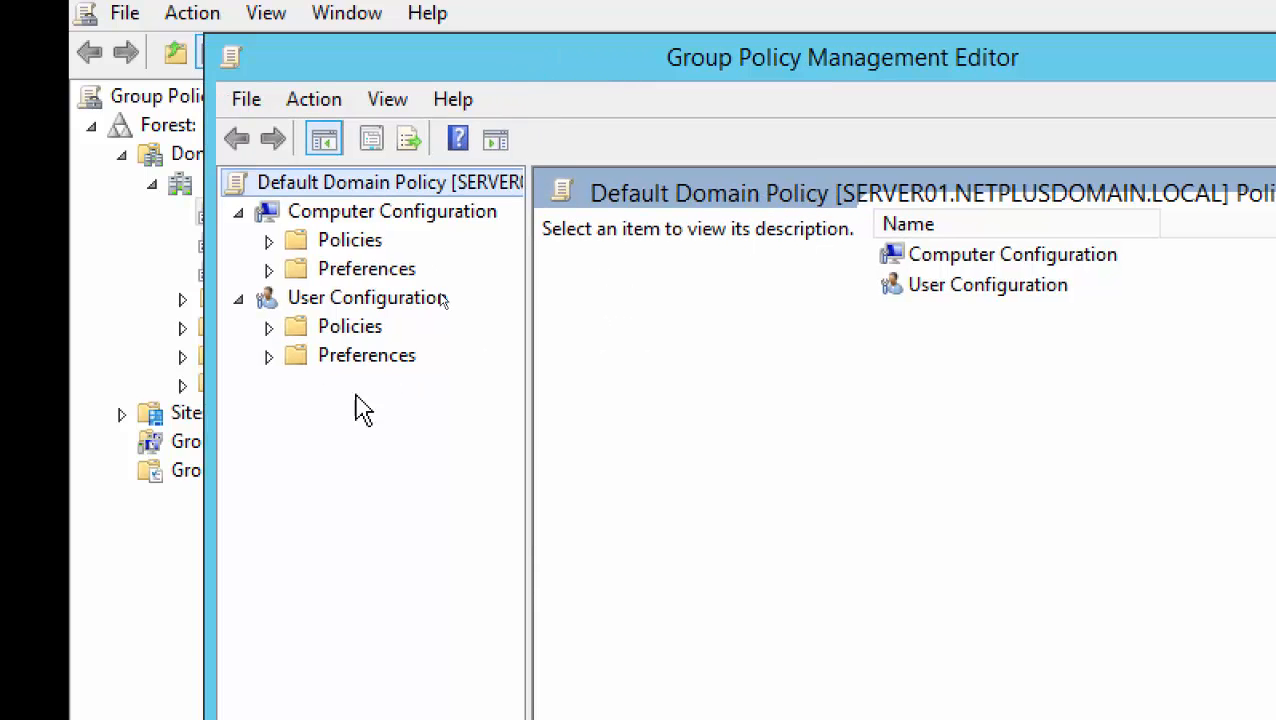
left_click(268, 357)
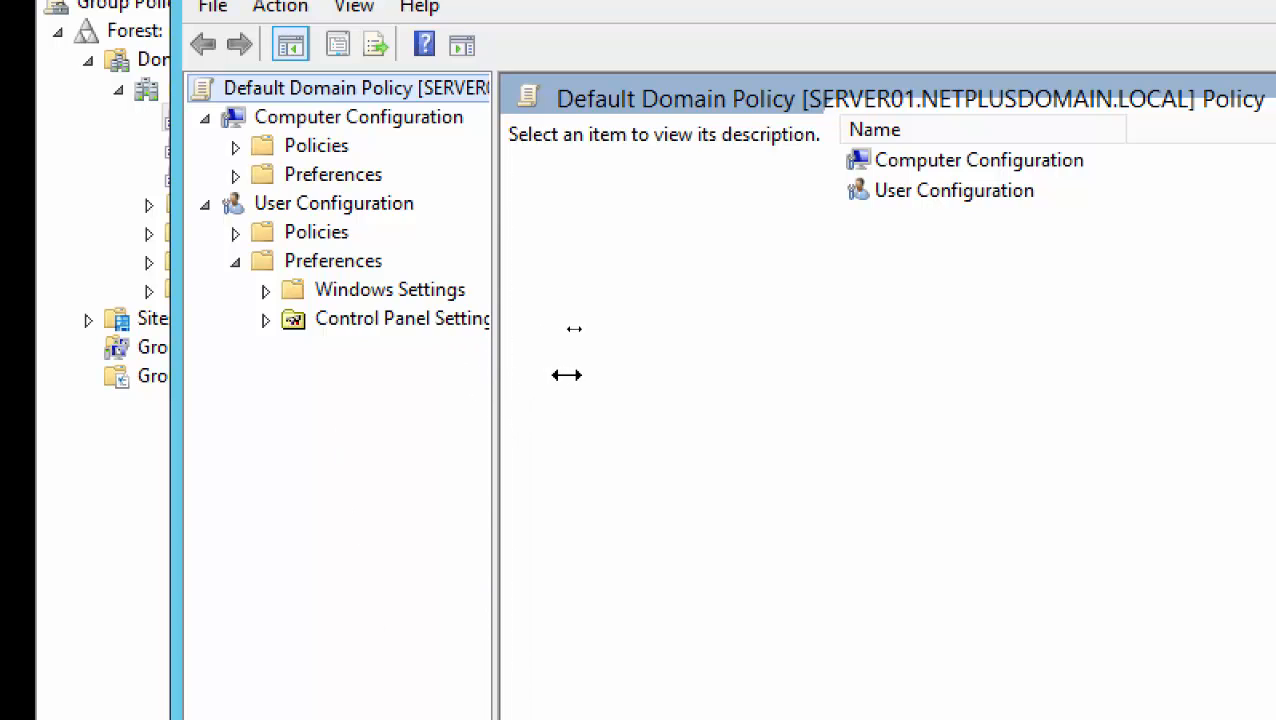
left_click_drag(566, 375, 649, 375)
left_click(265, 320)
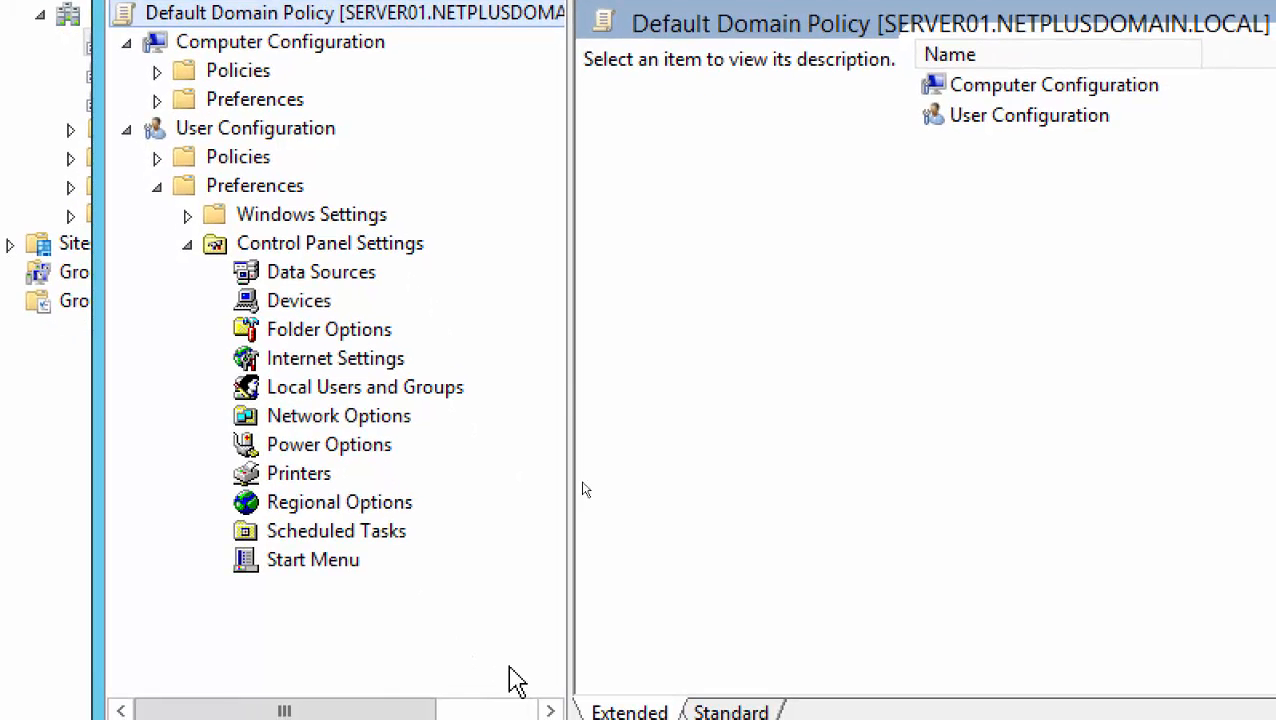
left_click(185, 216)
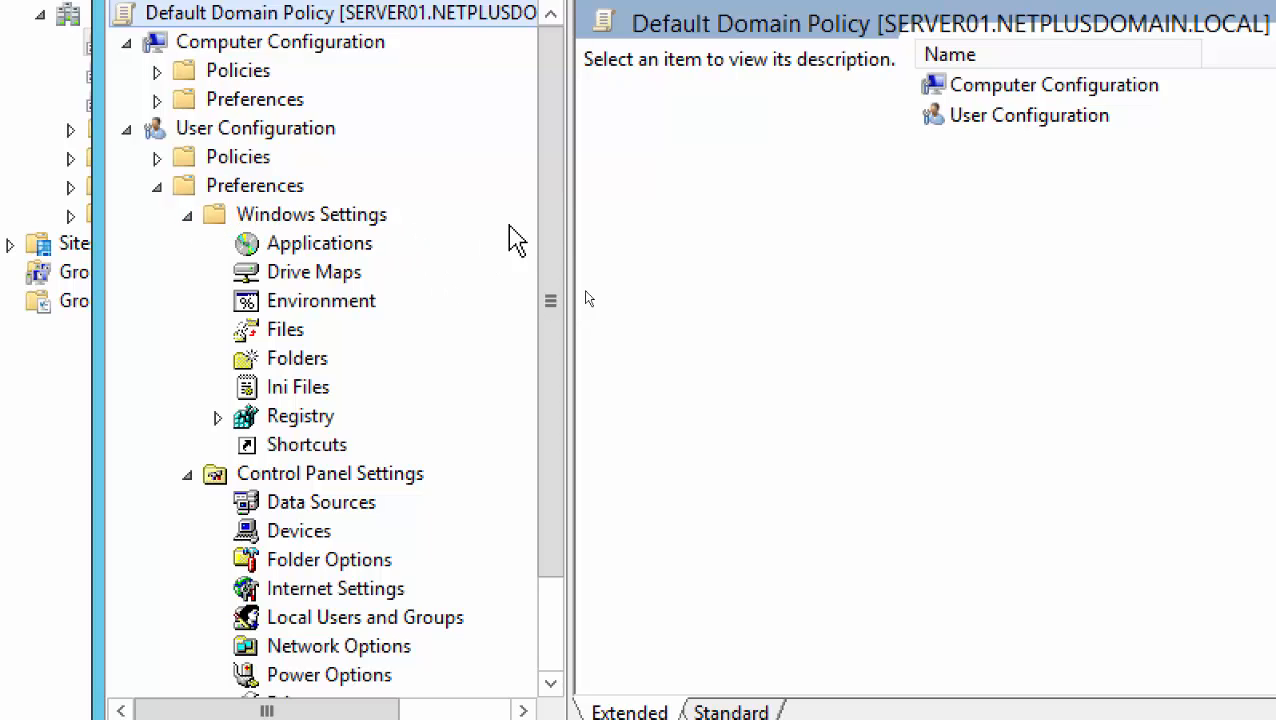
left_click_drag(551, 205, 554, 258)
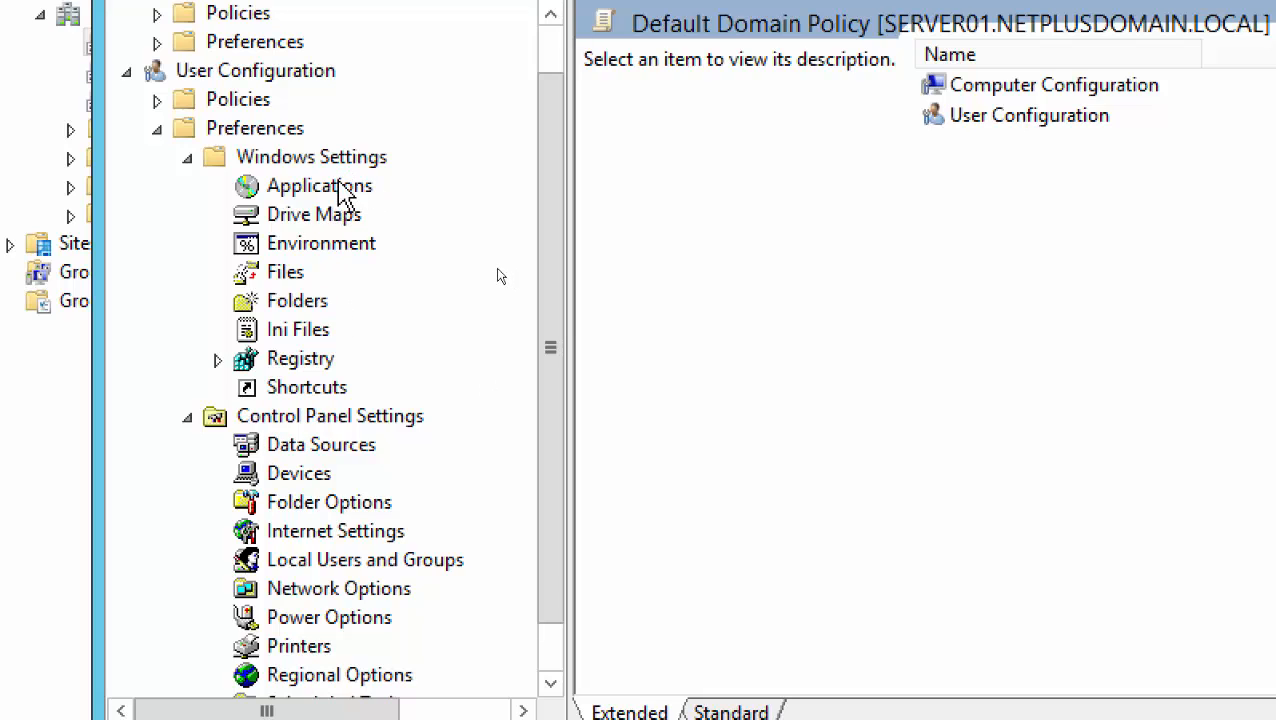
Briefly expand and collapse the user Policies branch, then view the Applications preferences
left_click(157, 100)
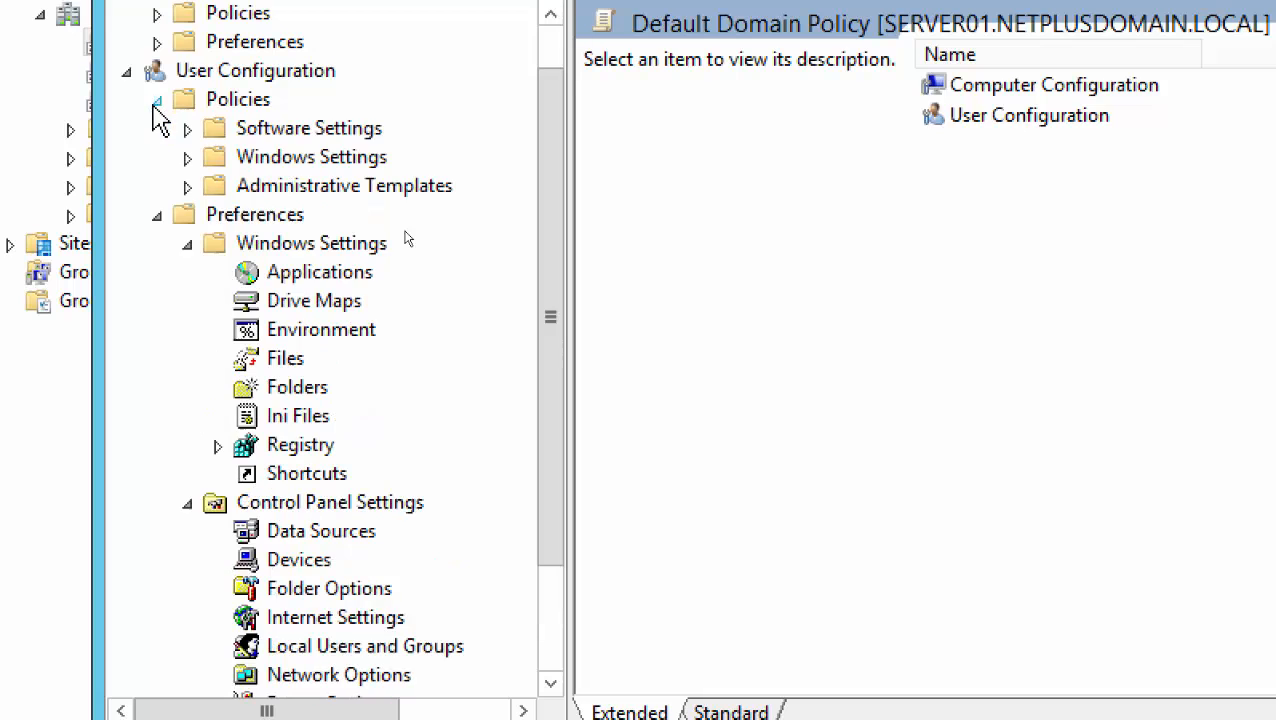
left_click(188, 187)
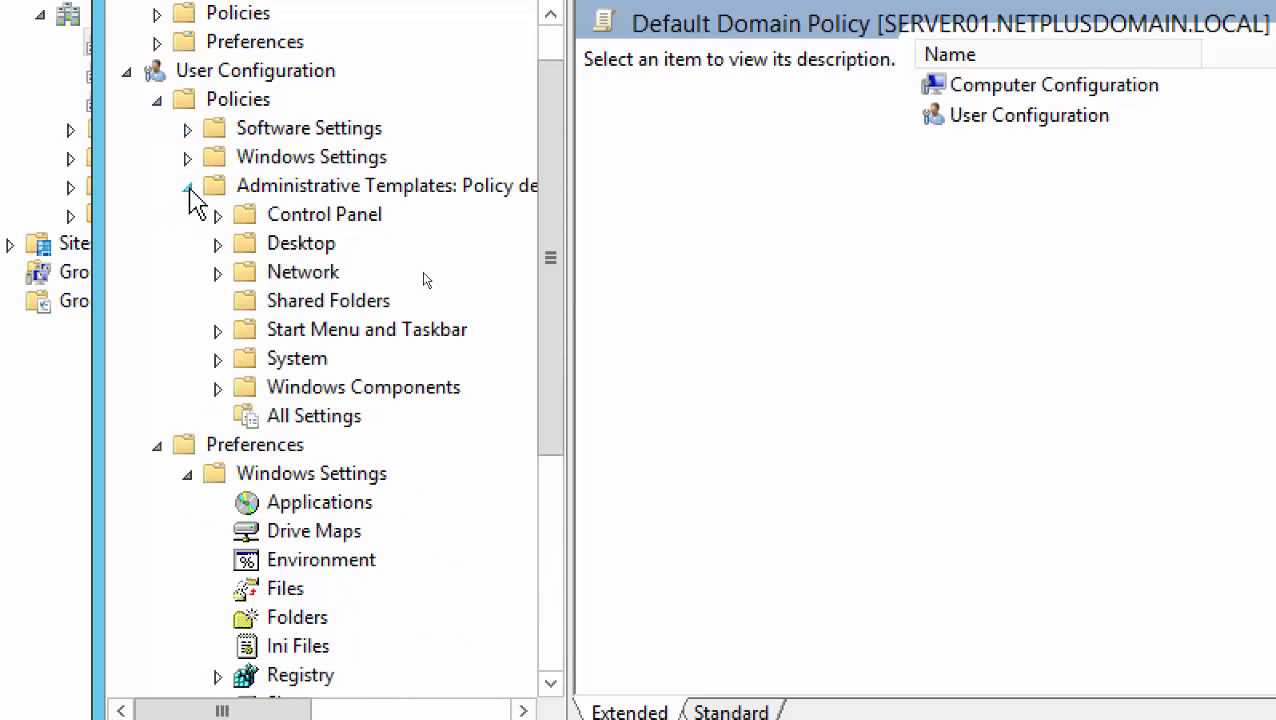
left_click(188, 187)
left_click(157, 100)
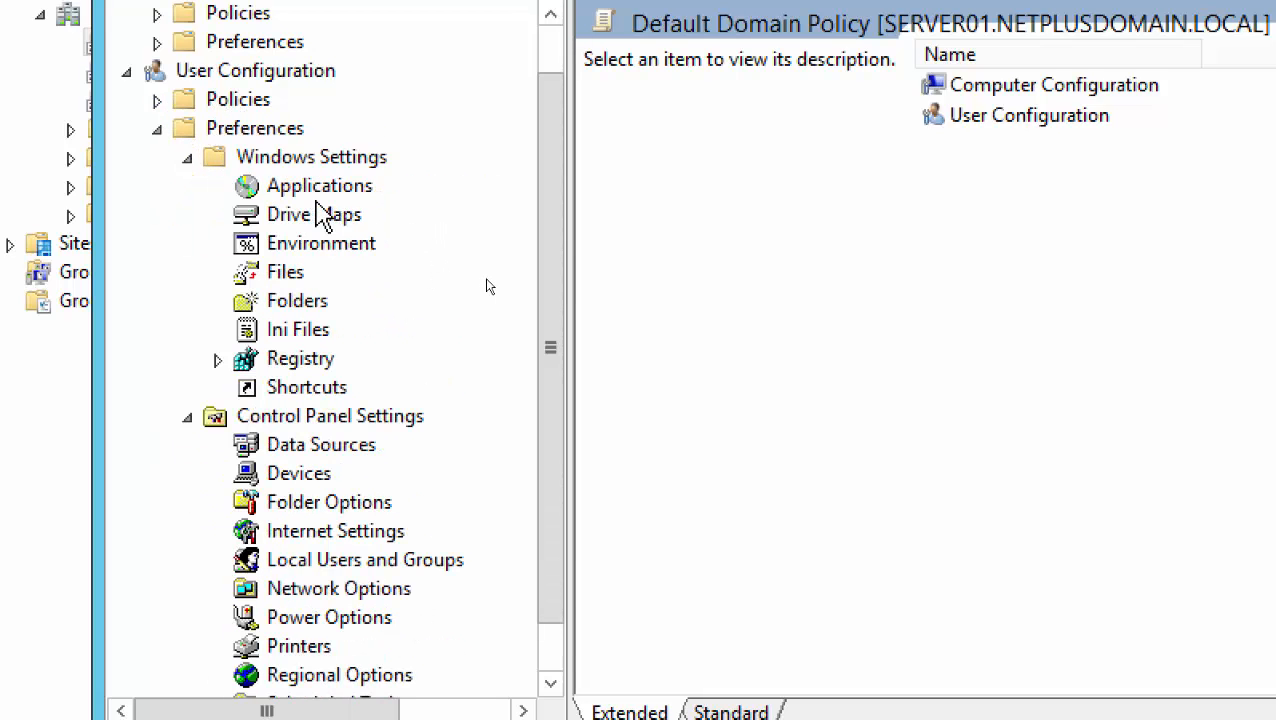
left_click(319, 196)
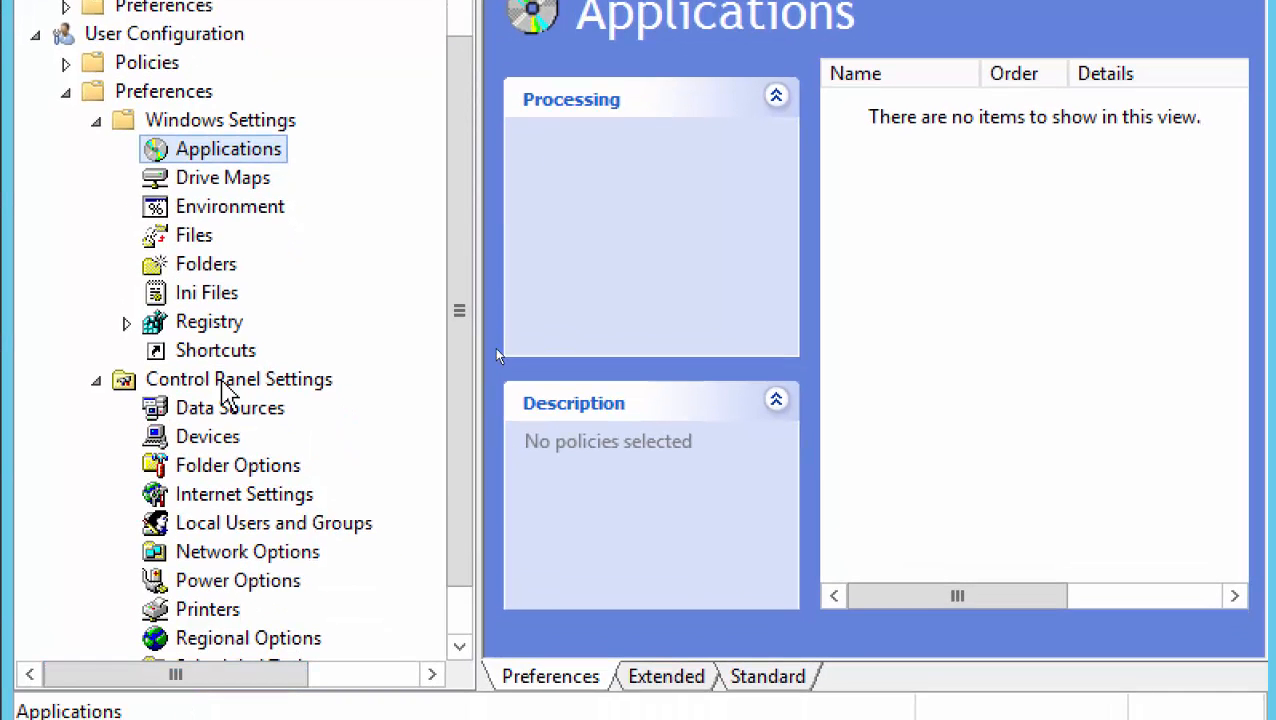
Select Printers under Control Panel Settings to reveal the single Brother Color printer entry
left_click_drag(461, 199, 455, 270)
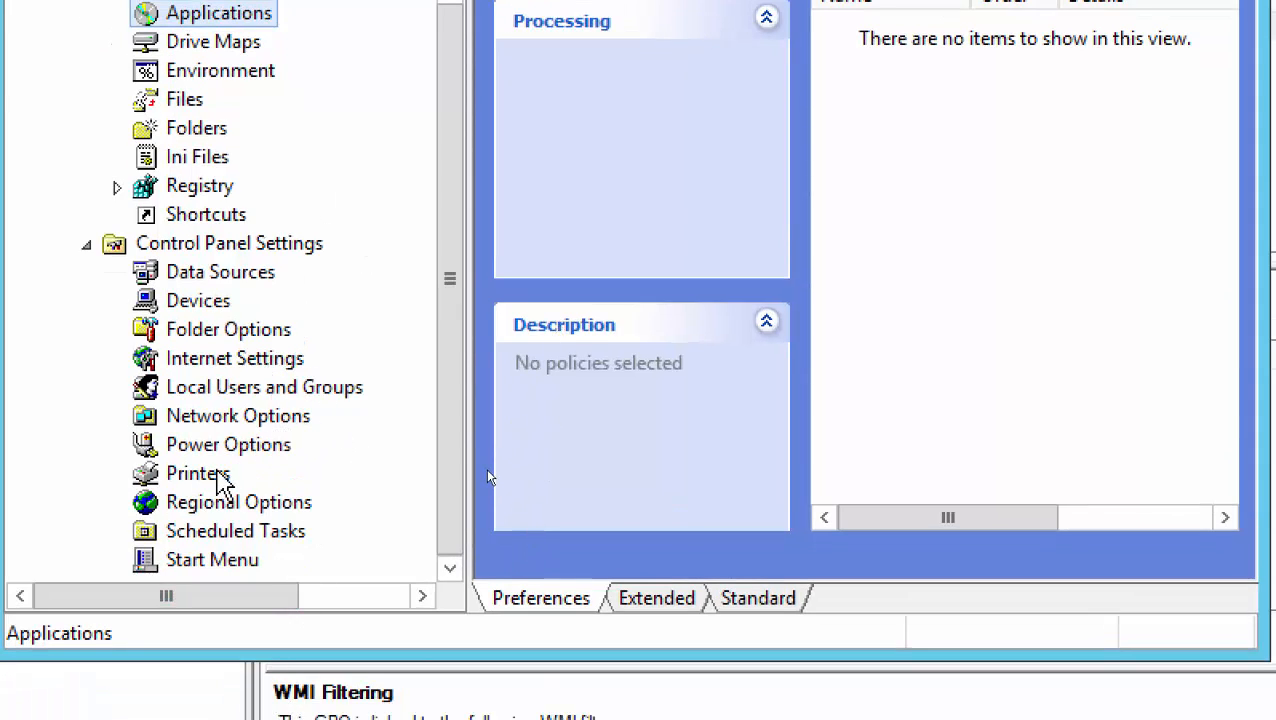
left_click(200, 474)
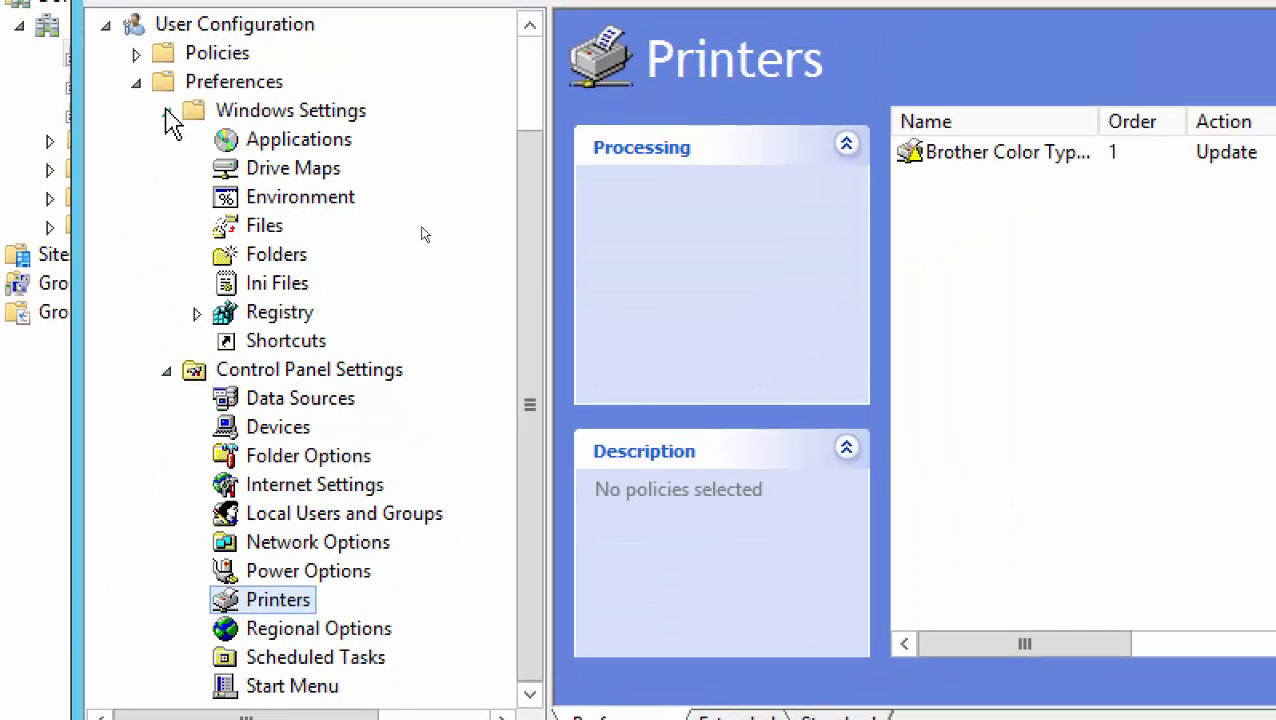
Delete the Brother Color Type3 printer item from the user Printers preferences
left_click(166, 111)
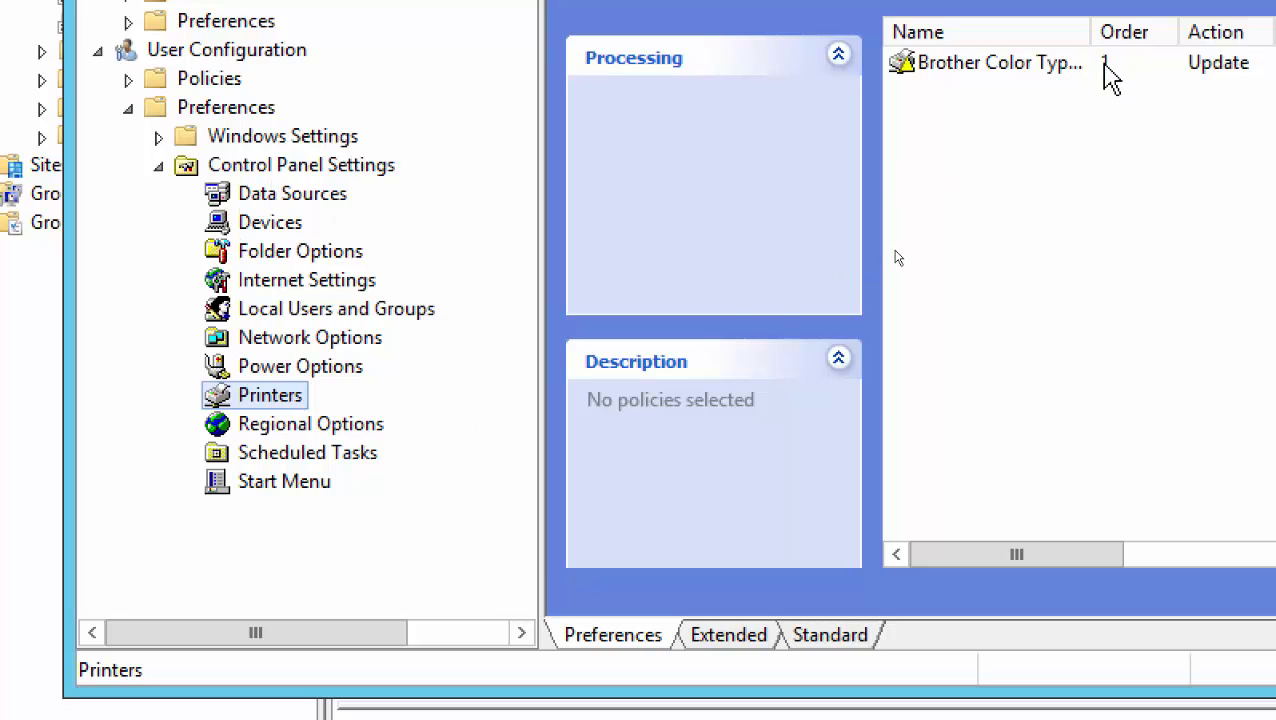
left_click(1005, 62)
right_click(1005, 62)
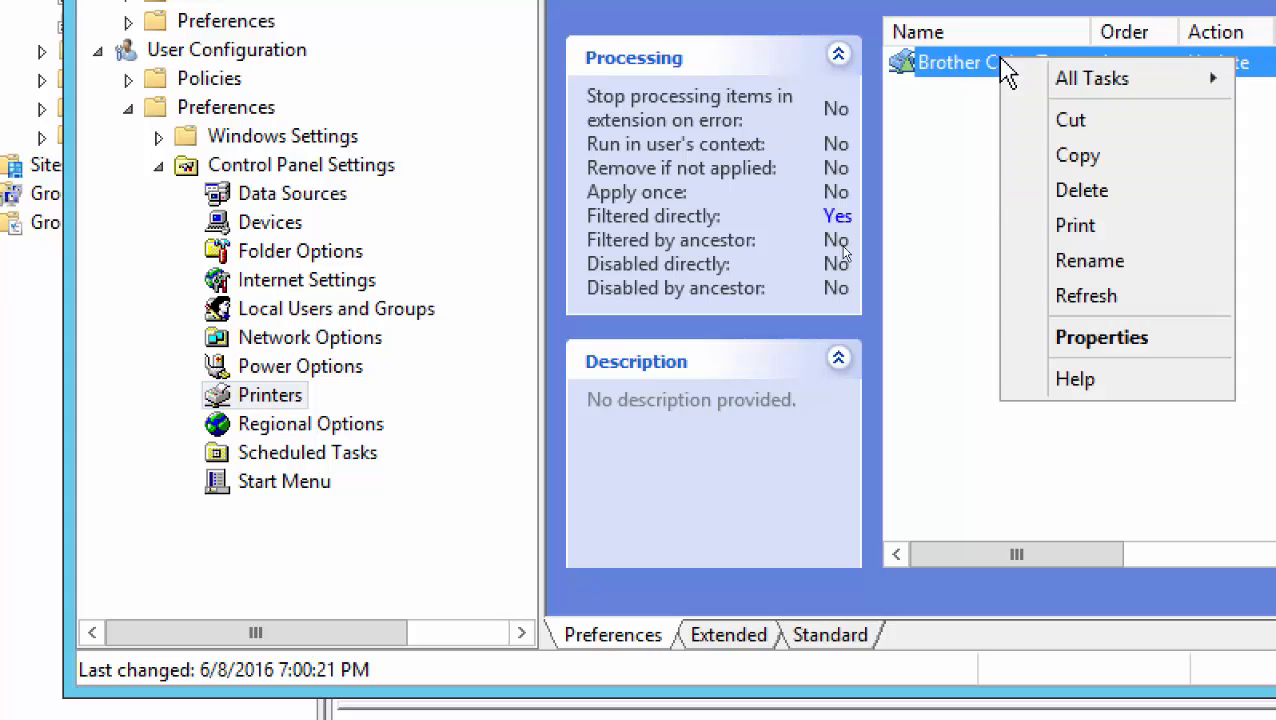
left_click(1050, 196)
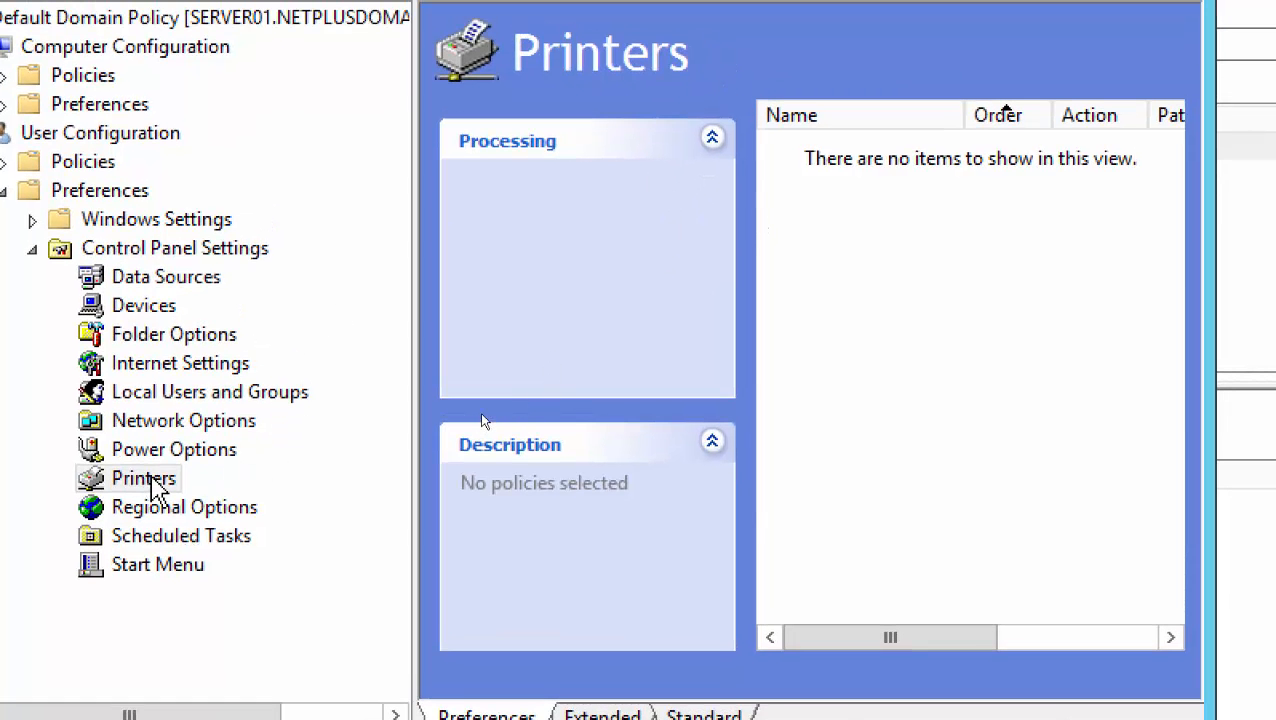
Show the New submenu on Printers offering Shared, TCP/IP and Local Printer
right_click(152, 480)
mouse_move(213, 505)
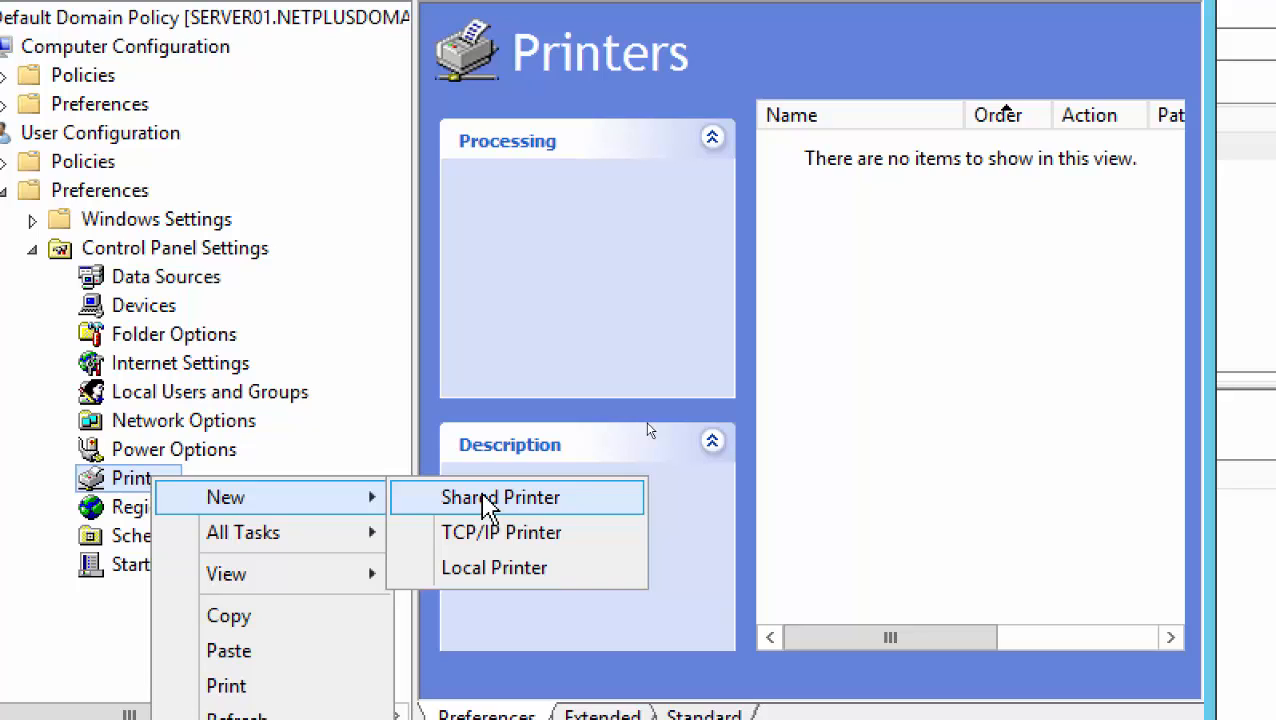
Close the menu, maximize the policy editor, and bring up the Windows Start screen
left_click(834, 378)
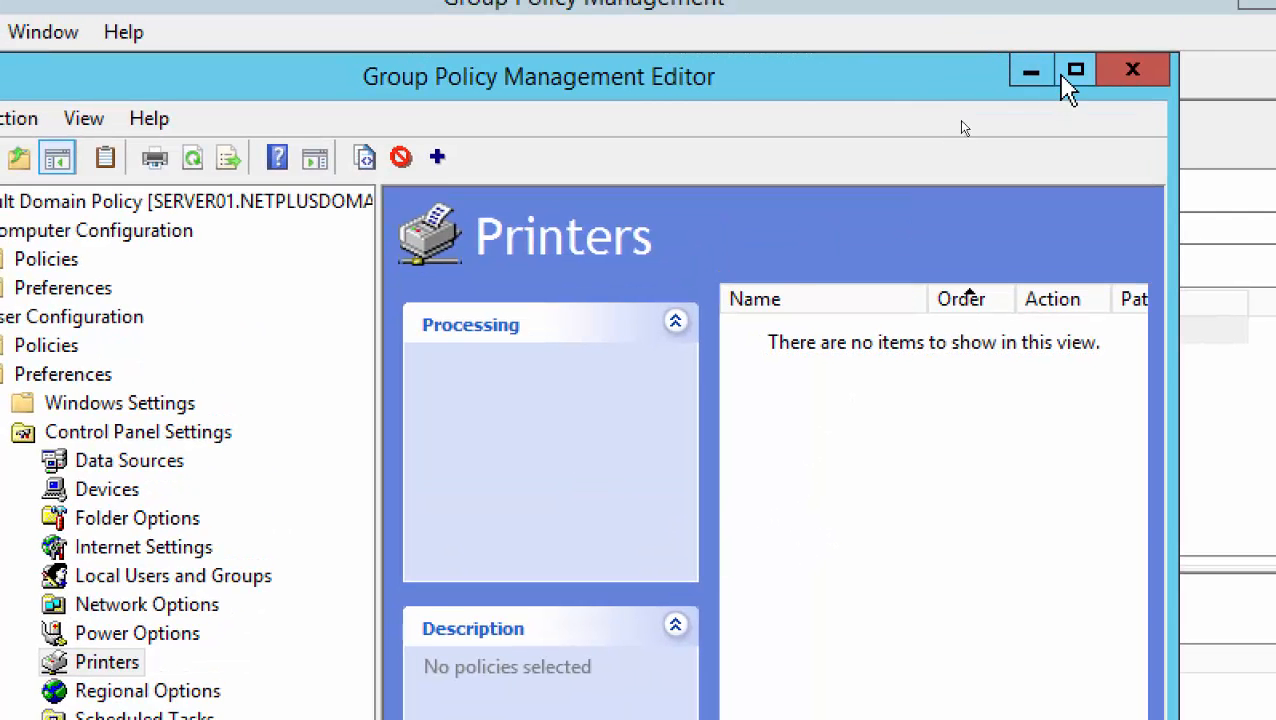
left_click(1073, 72)
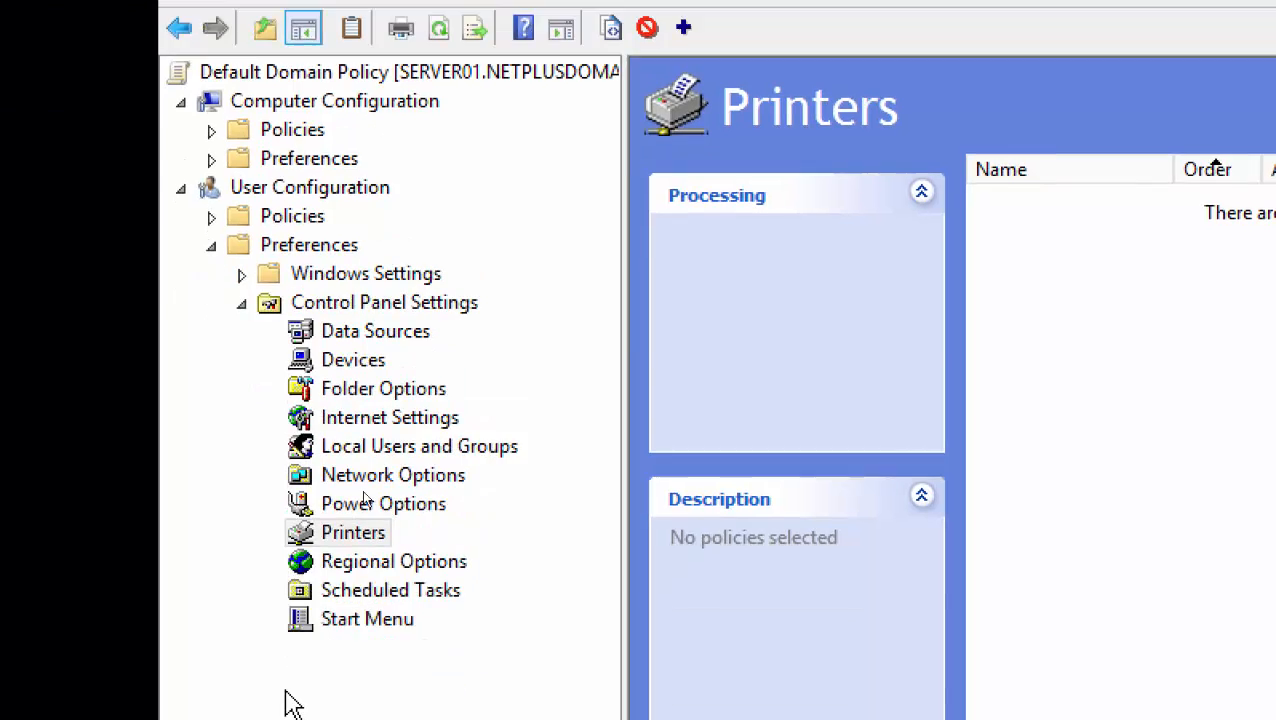
left_click(253, 688)
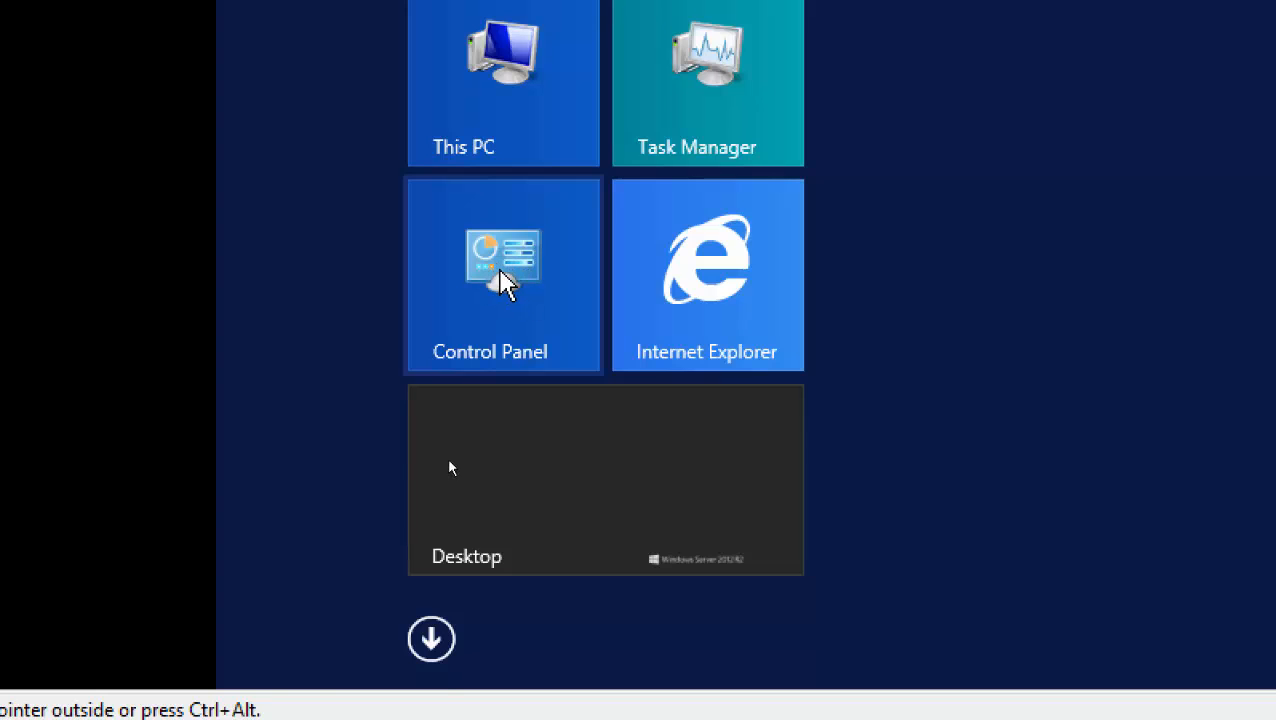
Go from the Control Panel through Hardware to the Devices and Printers page
left_click(505, 285)
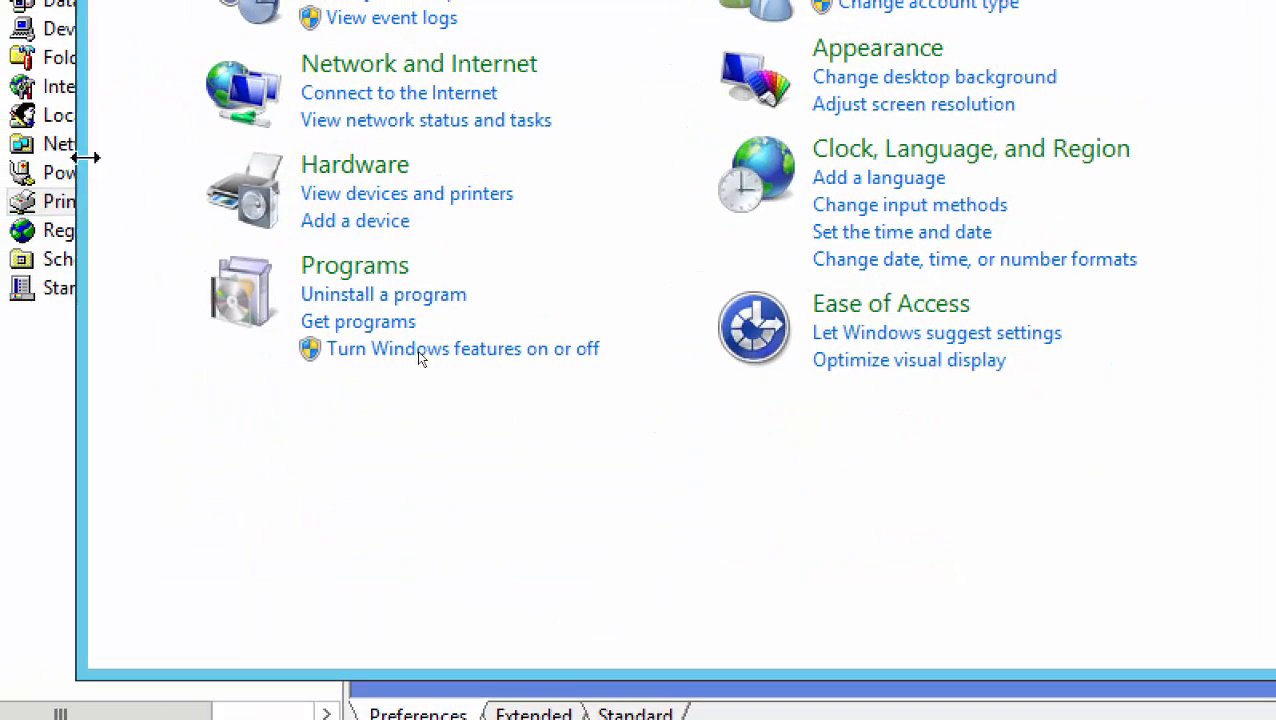
left_click(343, 166)
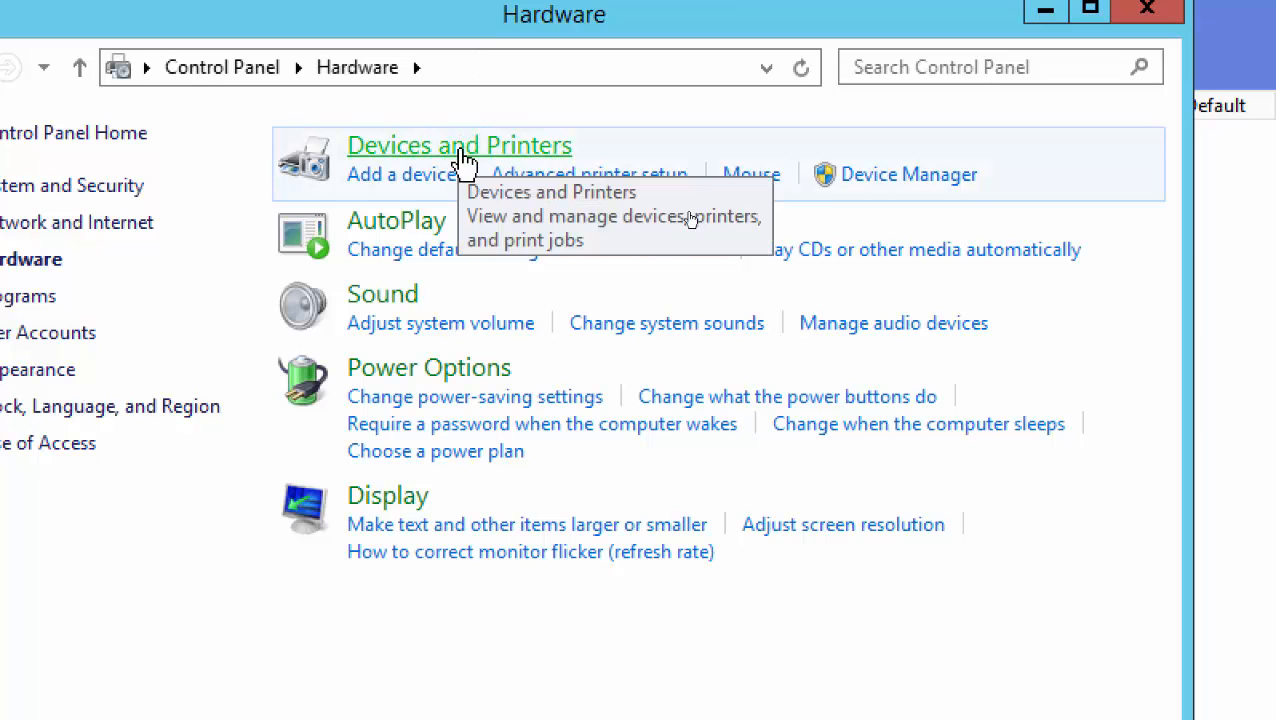
left_click(468, 149)
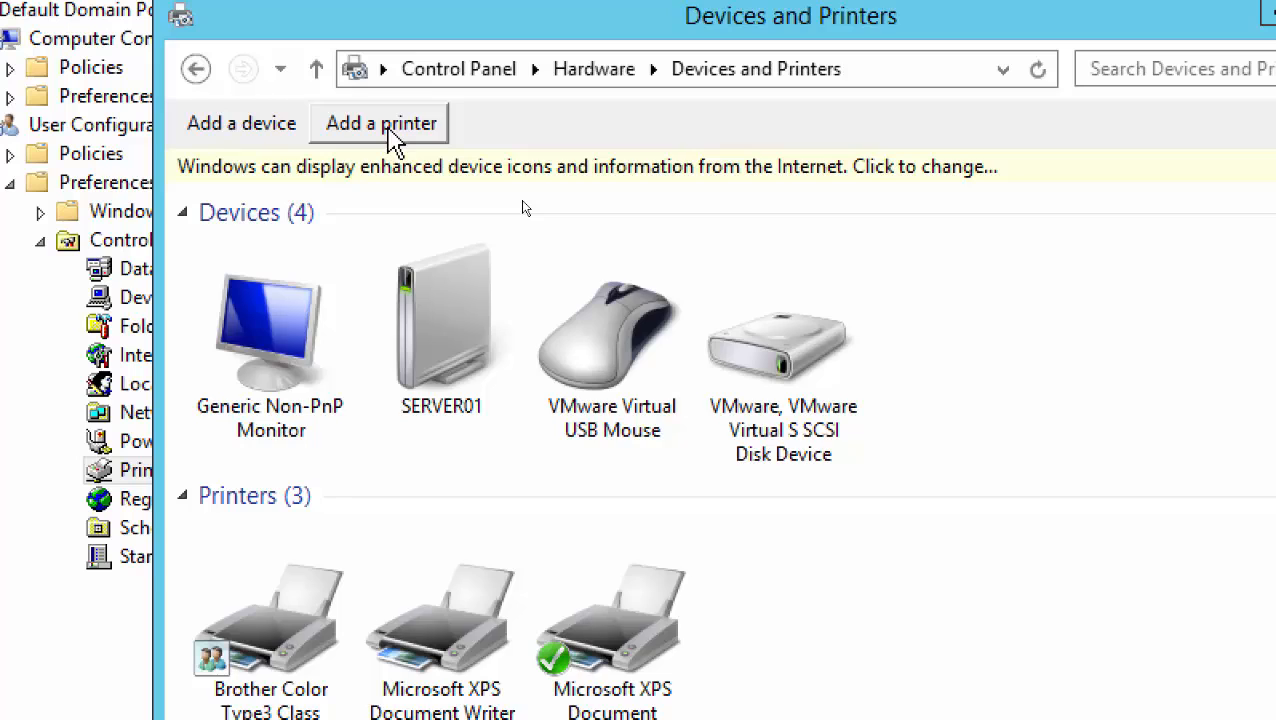
Start Add a printer as administrator and choose 'The printer that I want isn't listed'
left_click(395, 140)
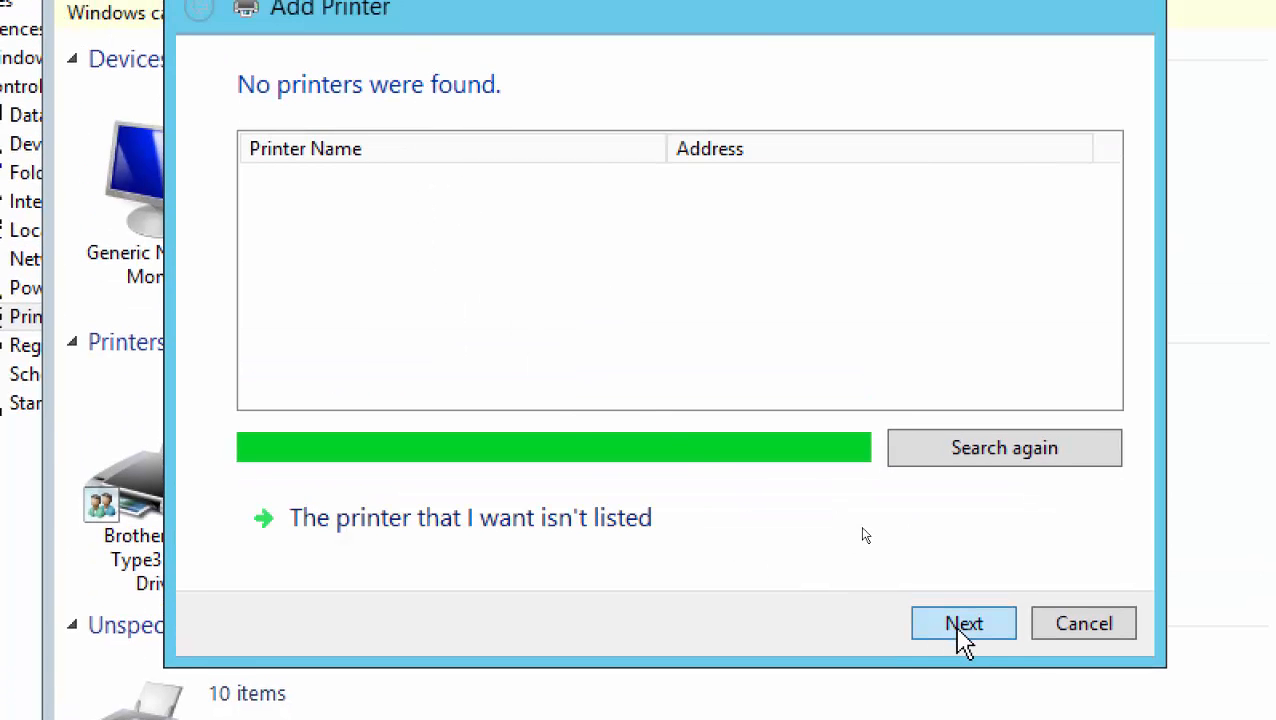
left_click(950, 628)
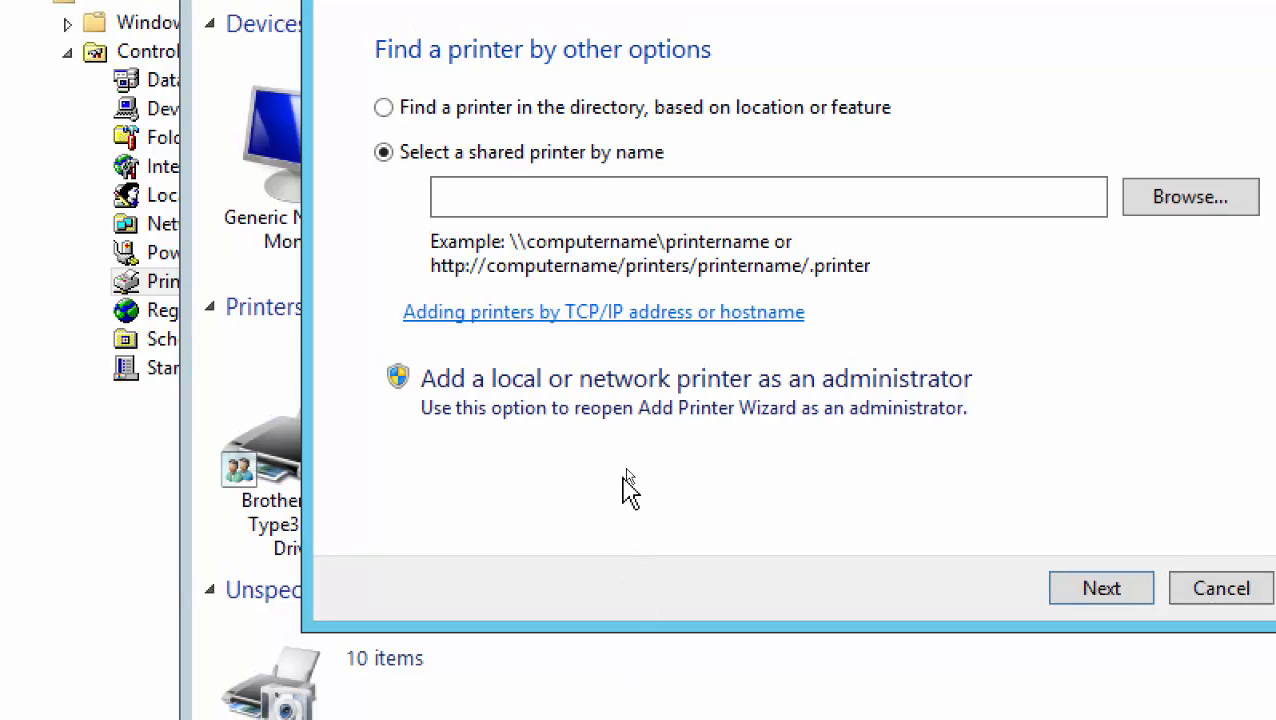
left_click(592, 390)
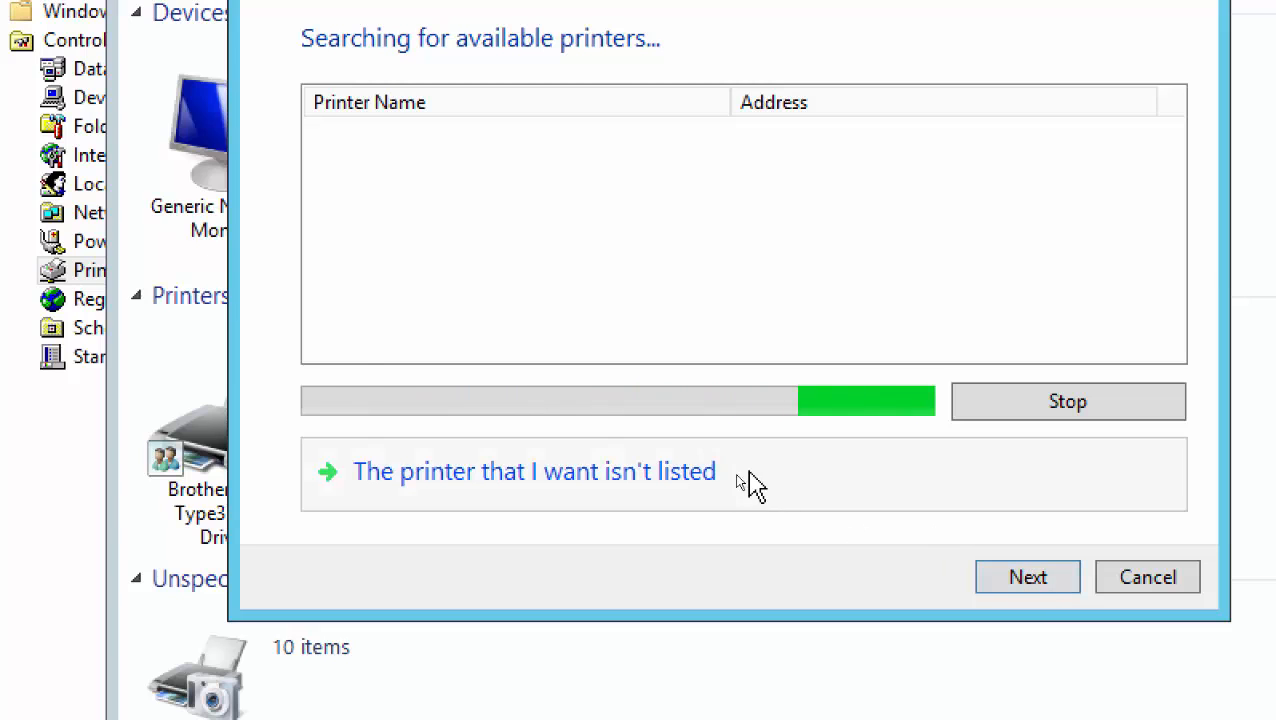
left_click(1015, 580)
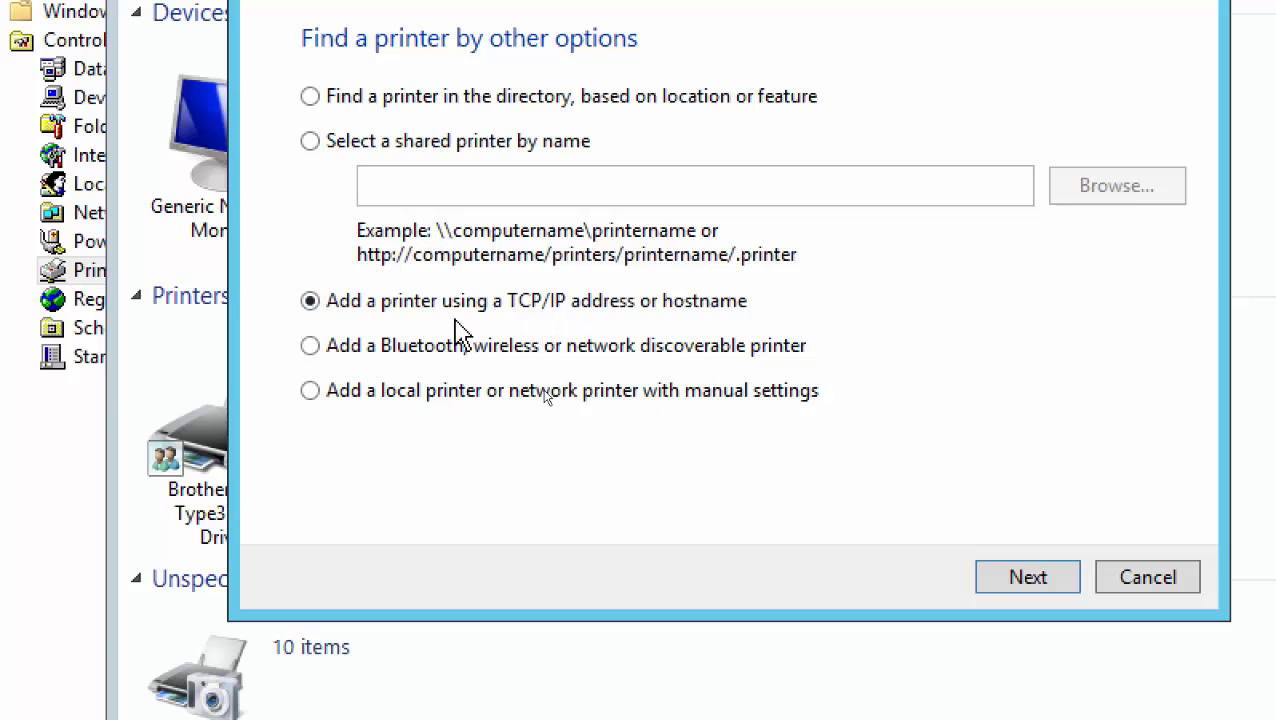
Set the device type to TCP/IP Device with hostname 192.168.200.5
left_click(1012, 588)
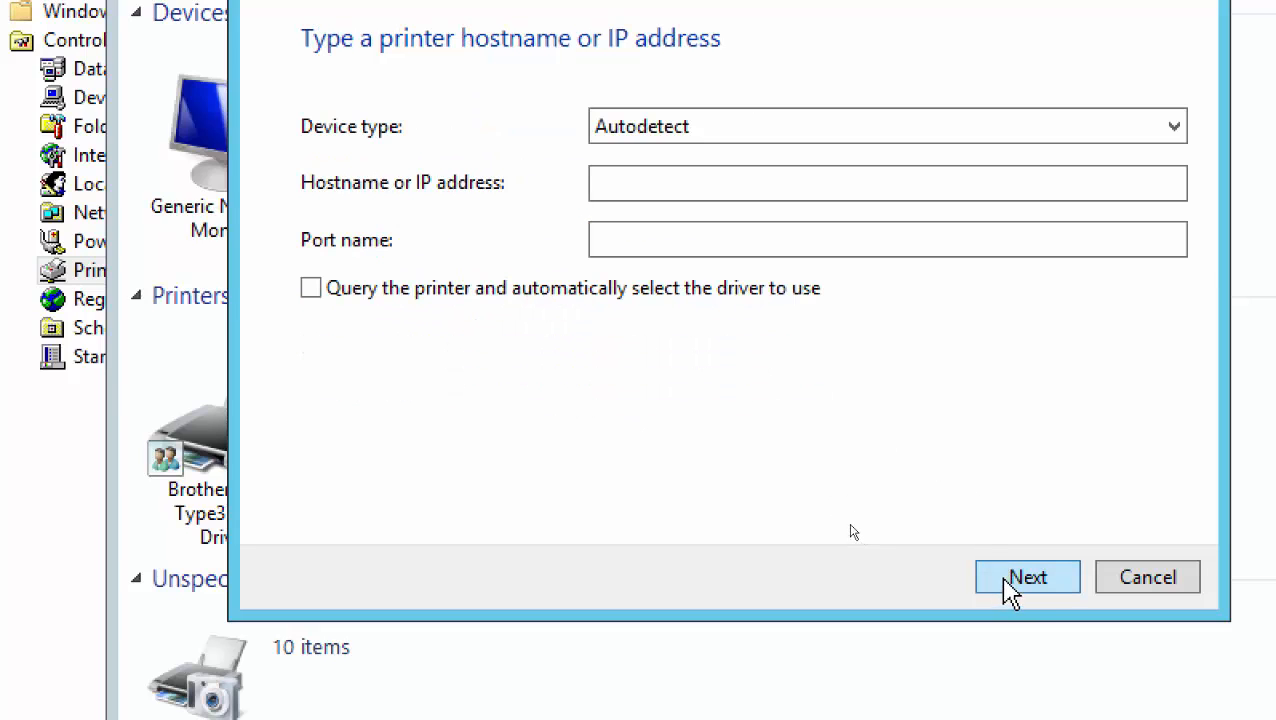
left_click(660, 129)
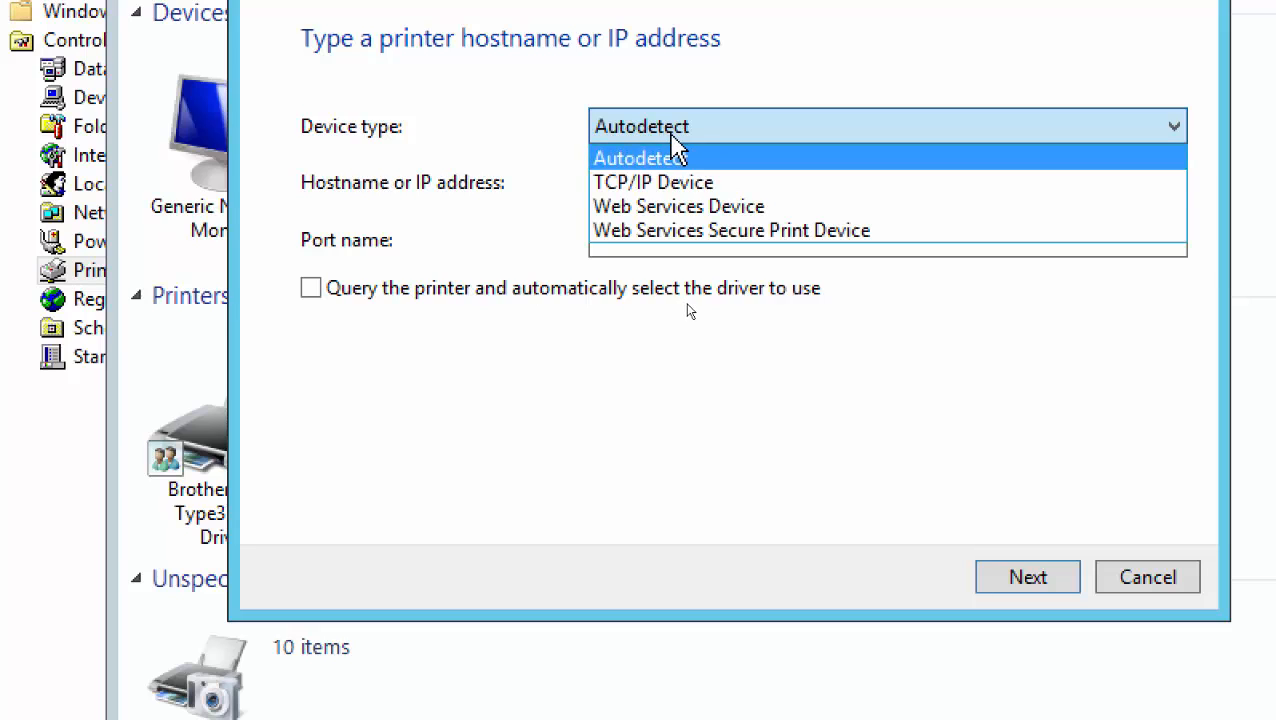
left_click(690, 184)
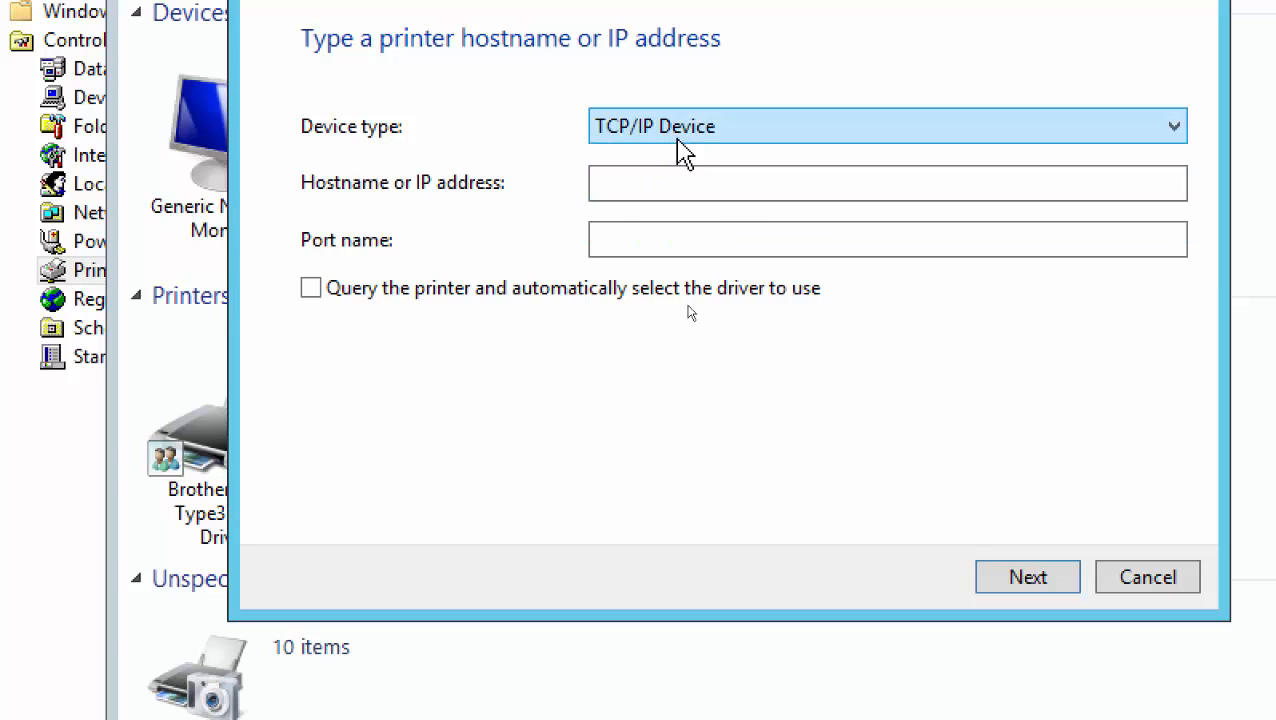
left_click(680, 150)
left_click(664, 181)
left_click(664, 183)
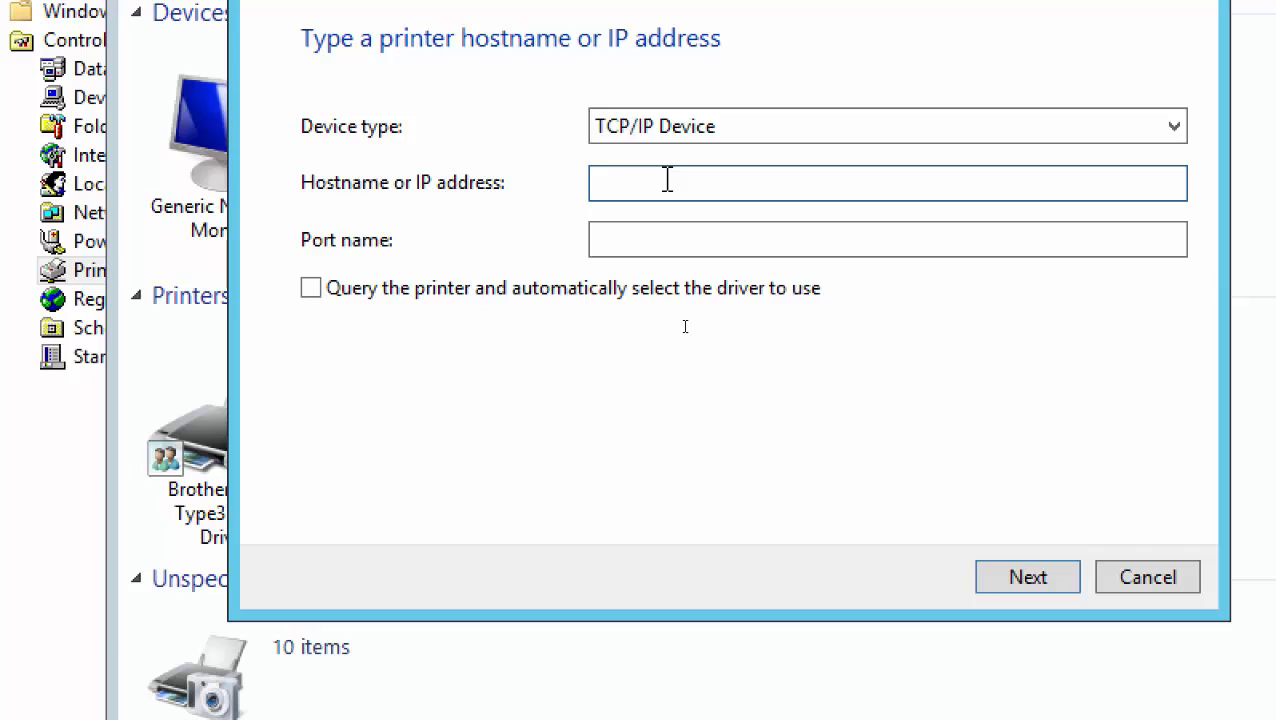
type("192")
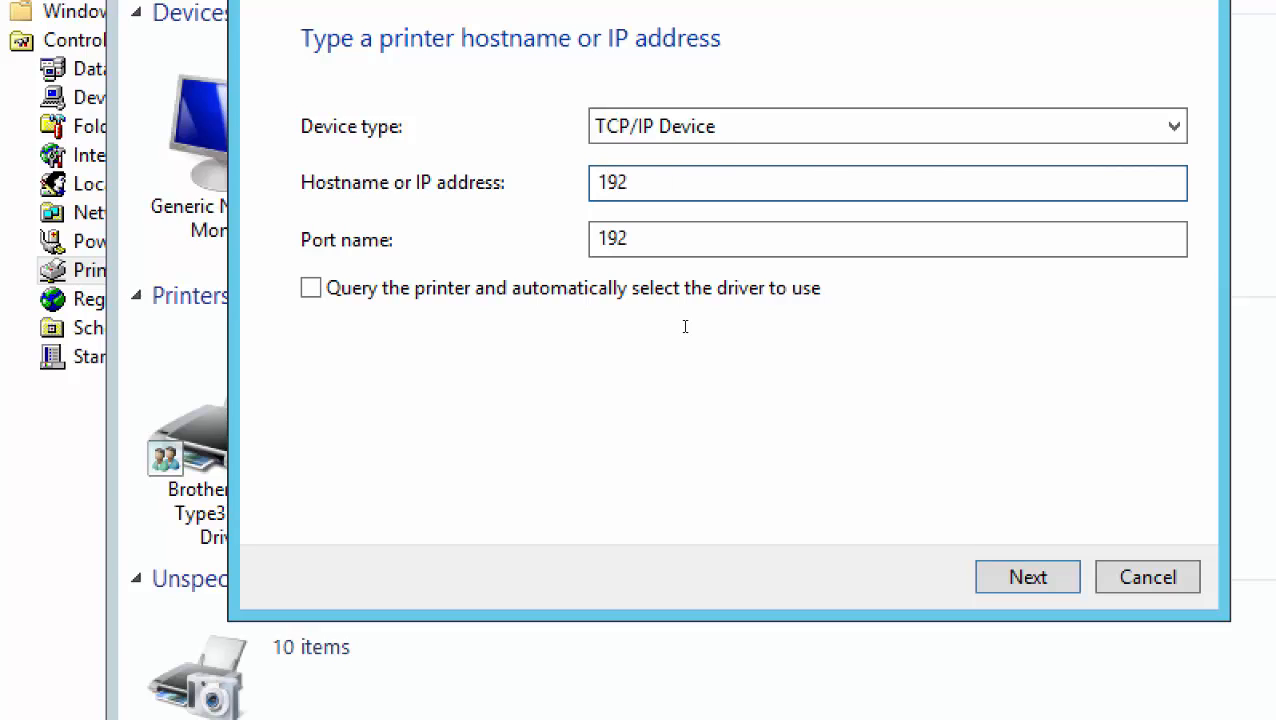
type(".1698")
key("BackSpace")
key("BackSpace")
type("8.")
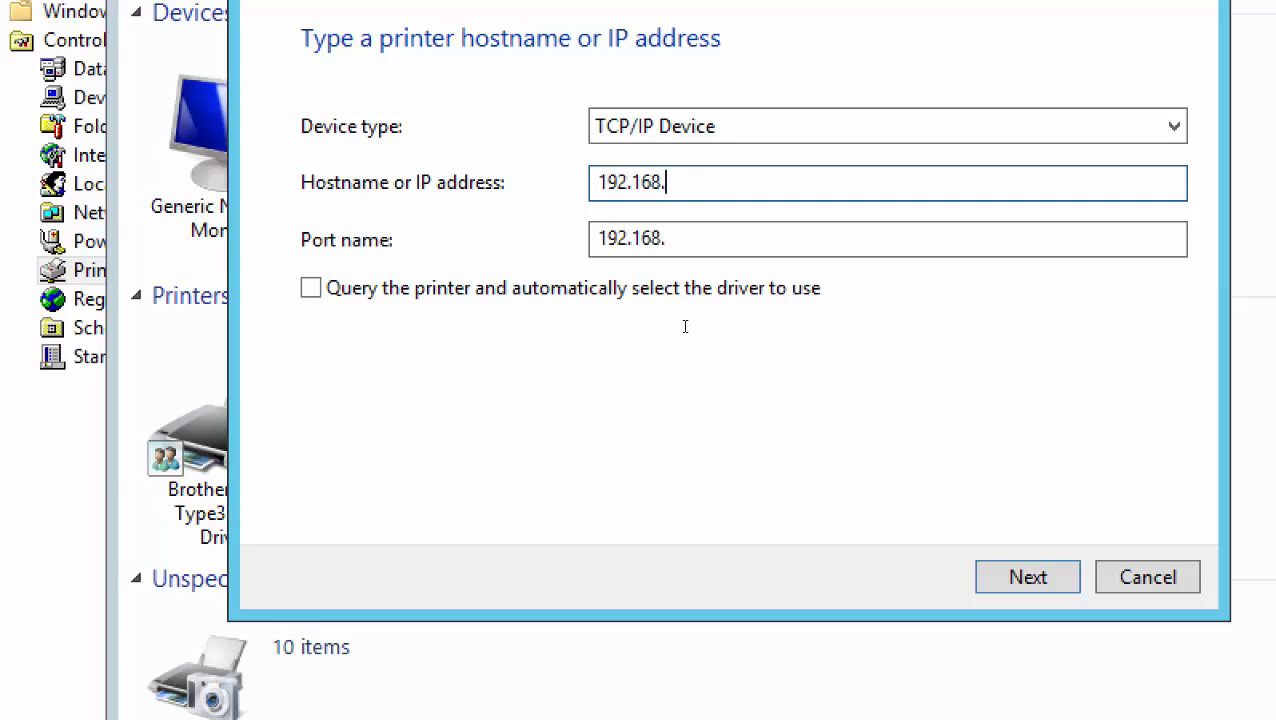
type("200.5")
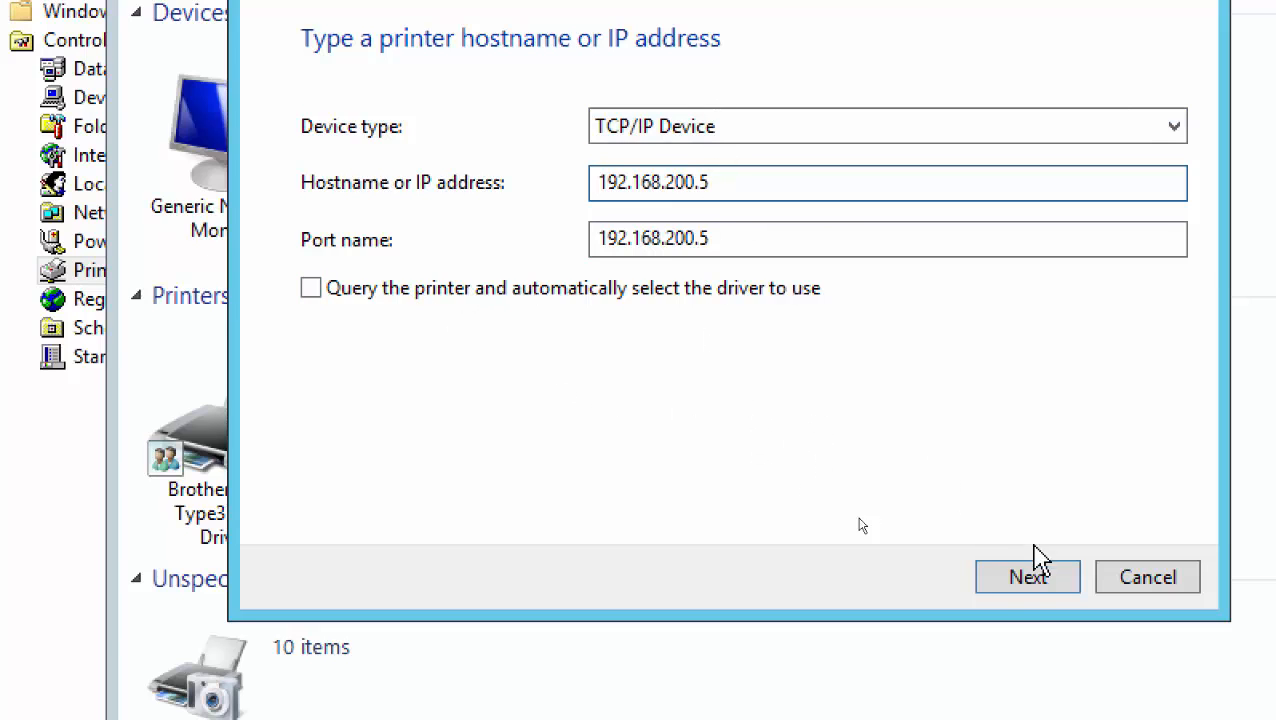
Continue and keep Standard Generic Network Card as the device type
left_click(1024, 584)
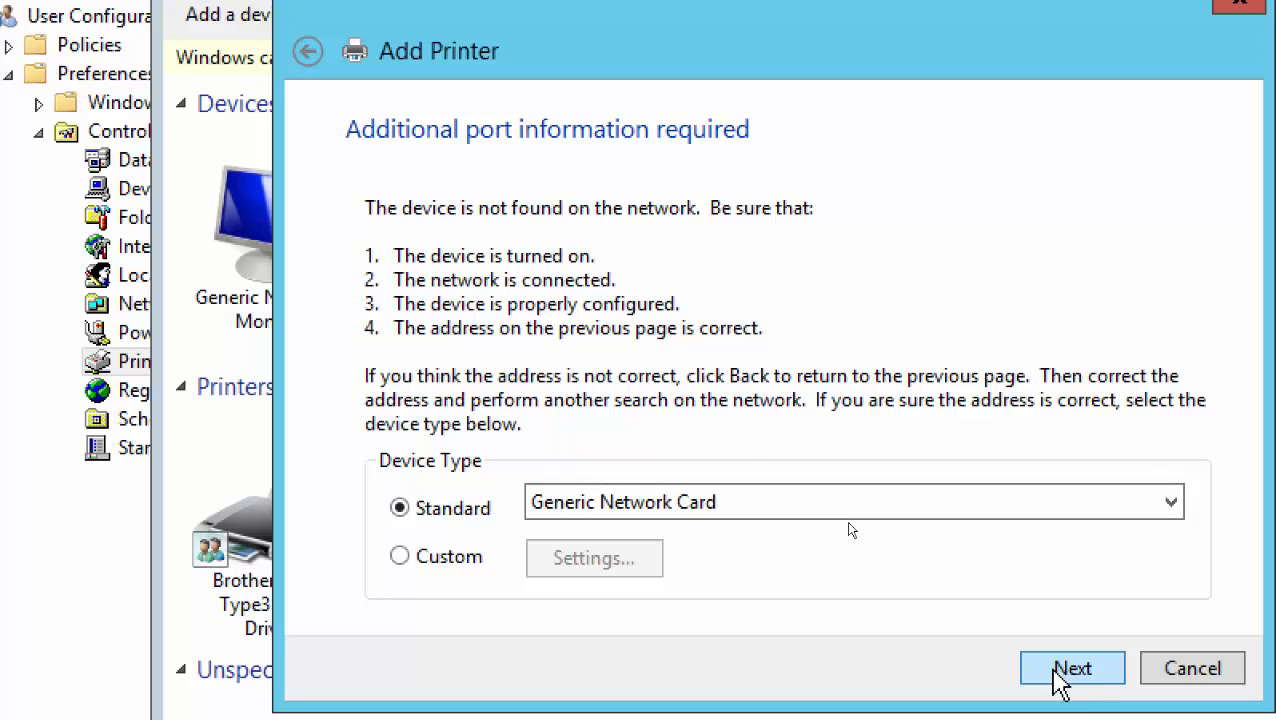
left_click(712, 503)
left_click(714, 508)
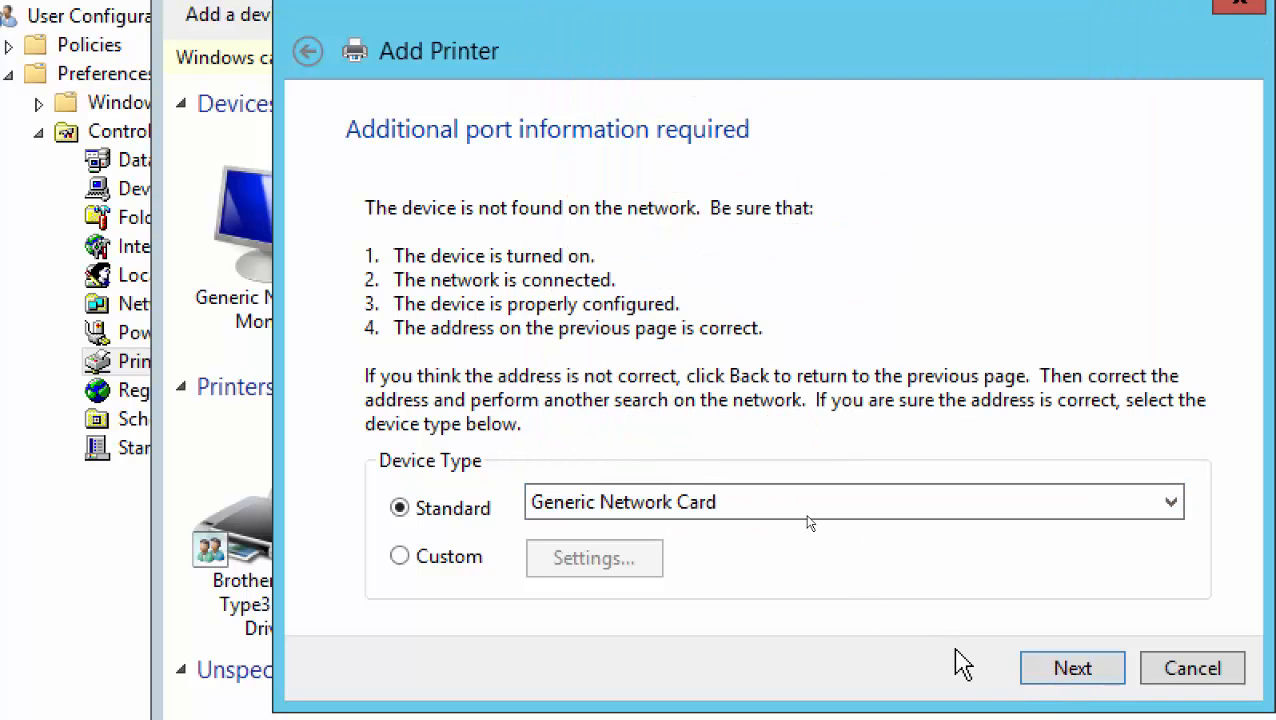
Pick manufacturer Canon and select the Canon Inkjet 0253 Class Driver
left_click(1055, 678)
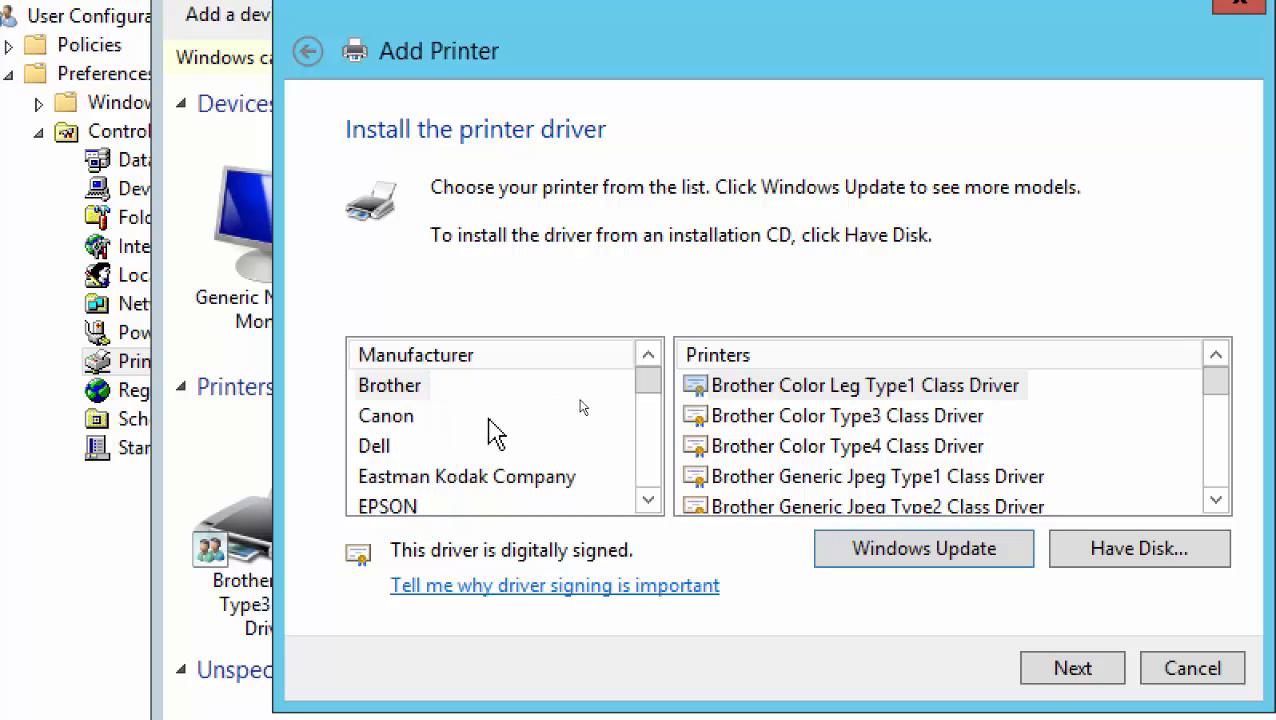
left_click(400, 389)
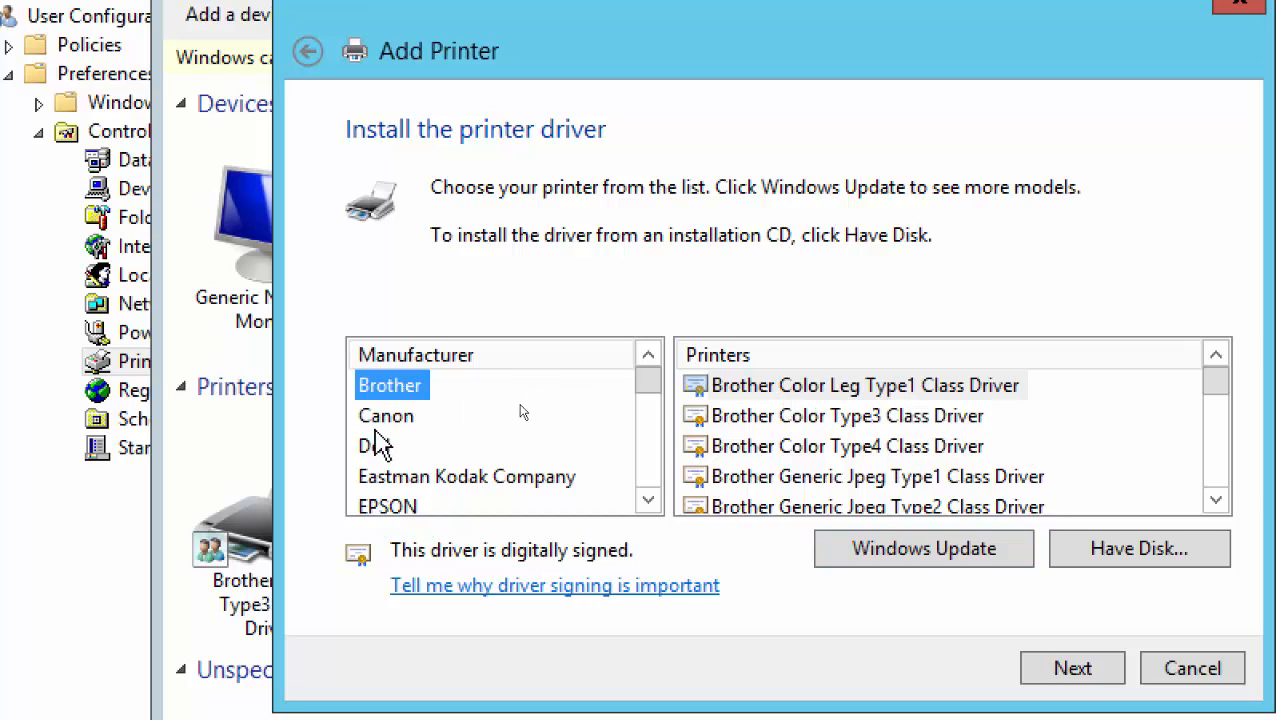
left_click(402, 418)
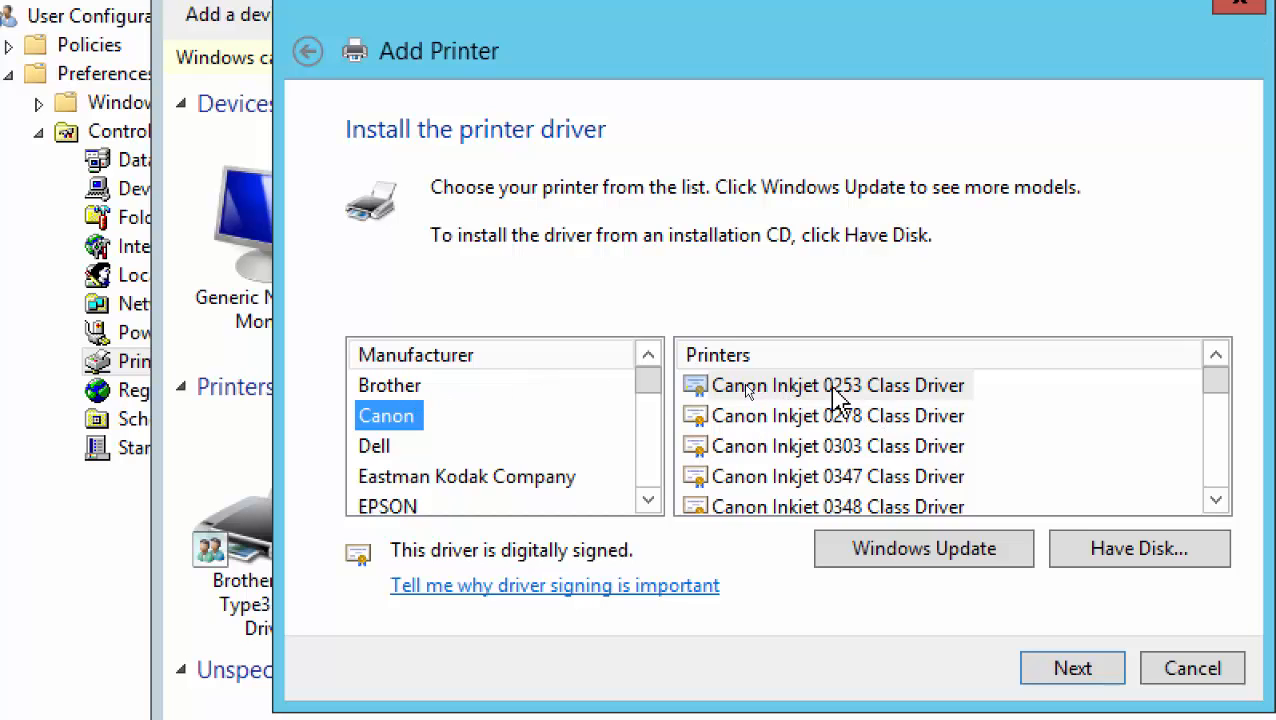
scroll(1066, 470, "down", 5)
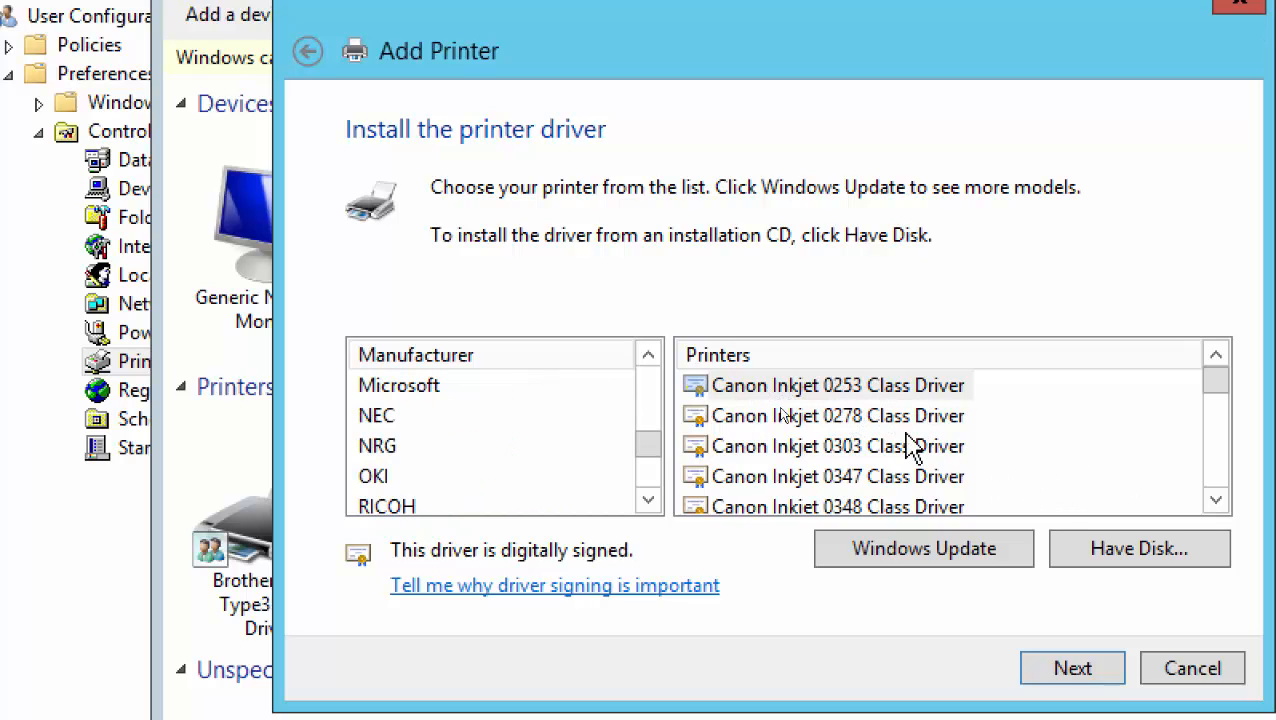
scroll(900, 445, "up", 4)
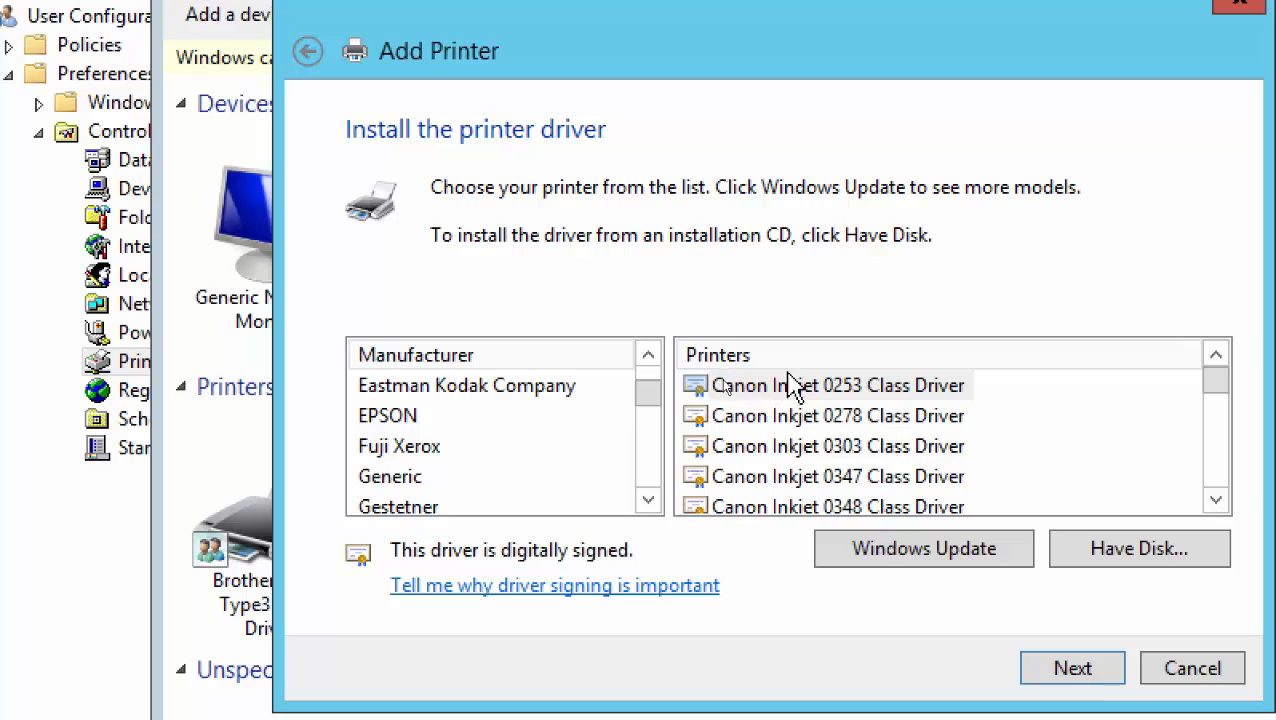
scroll(515, 407, "up", 1)
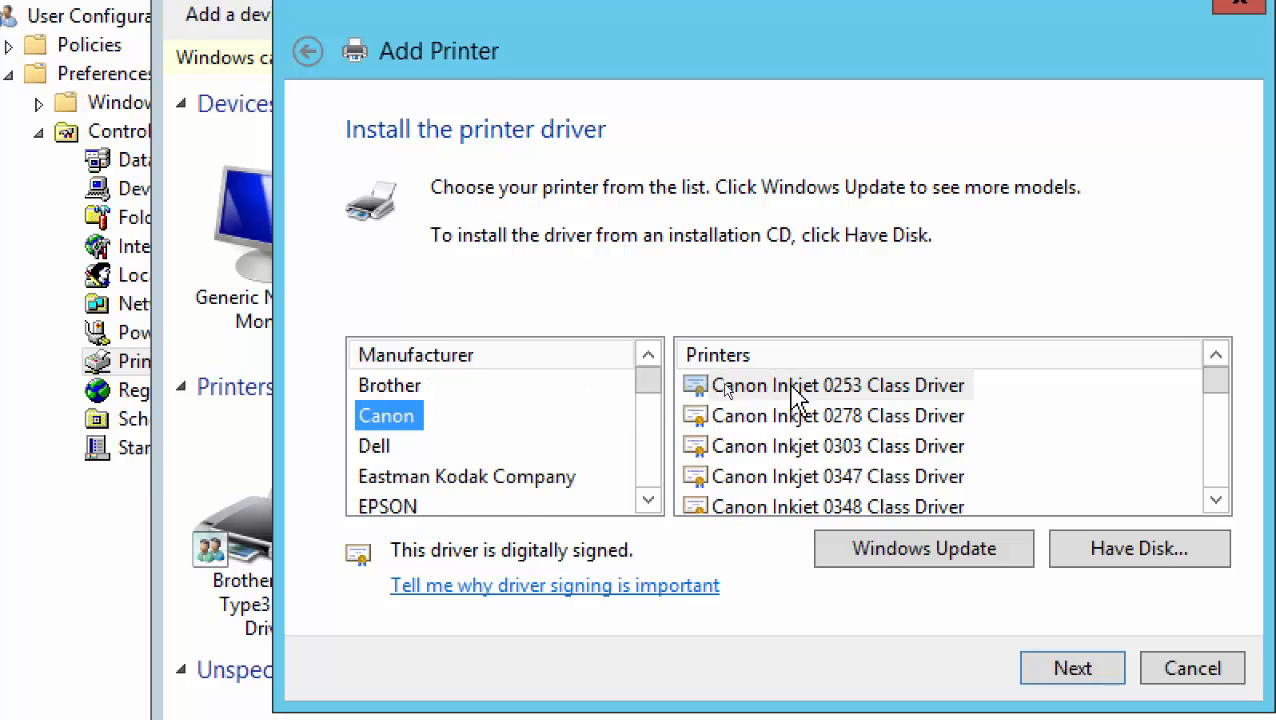
double_click(806, 390)
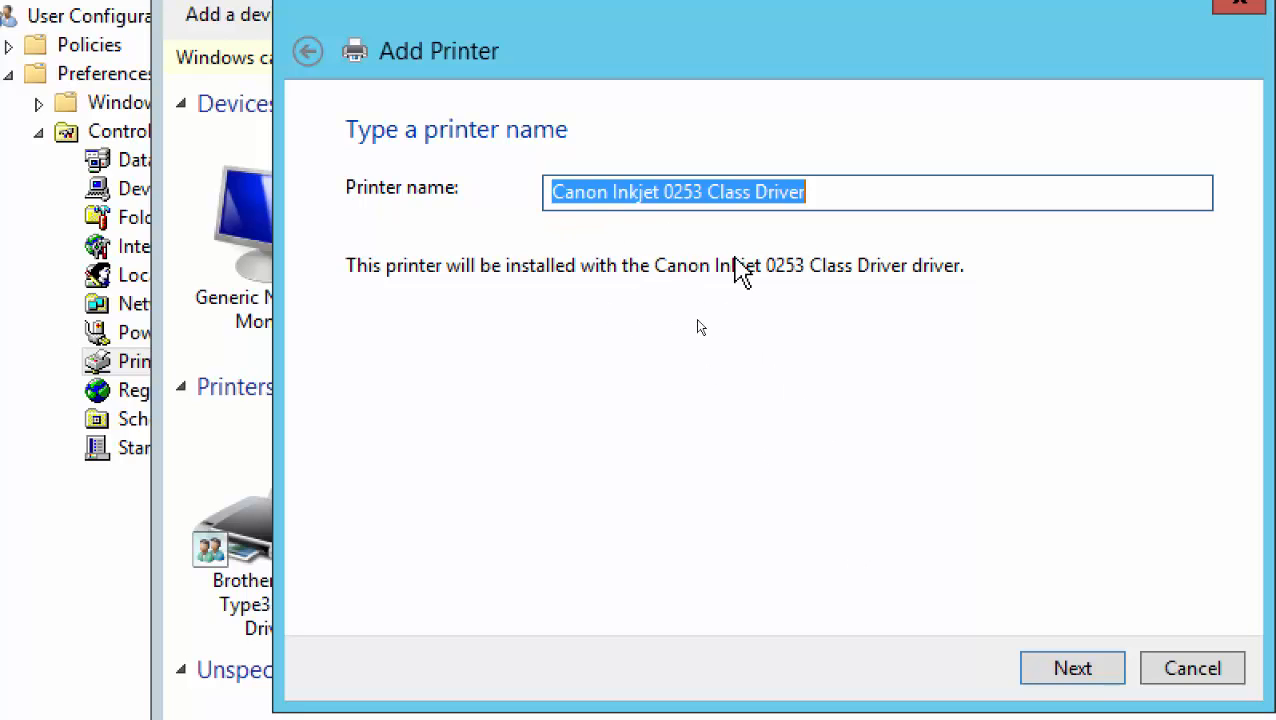
Share the printer with location 'Beside that Bald Guy and the kitchen - Toronto' and comment 'That guy never quit'
left_click(1060, 670)
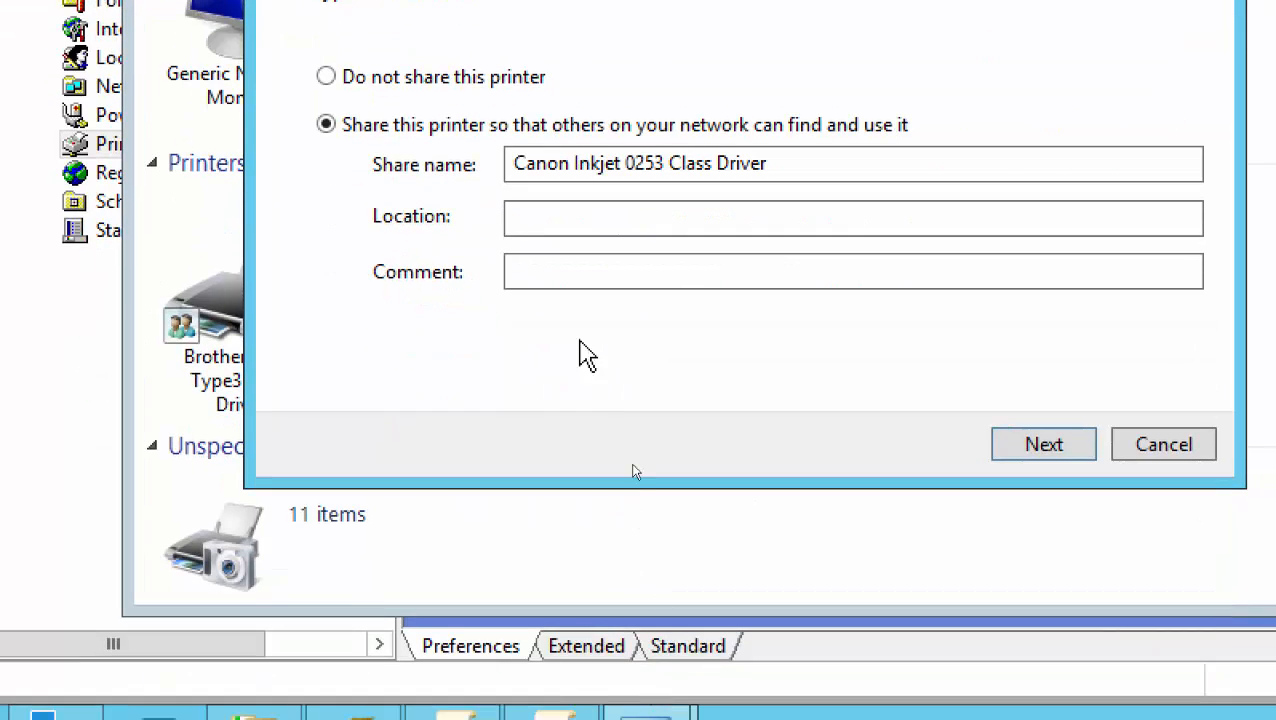
left_click(589, 445)
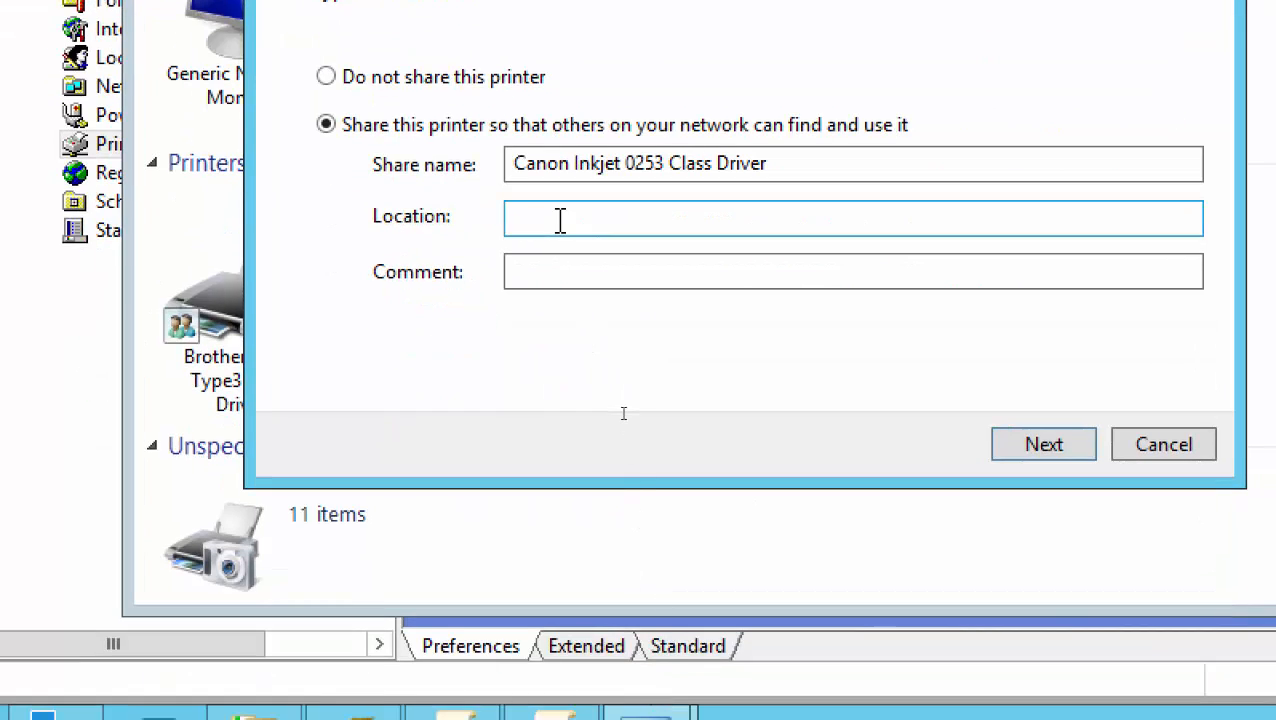
type("Besid")
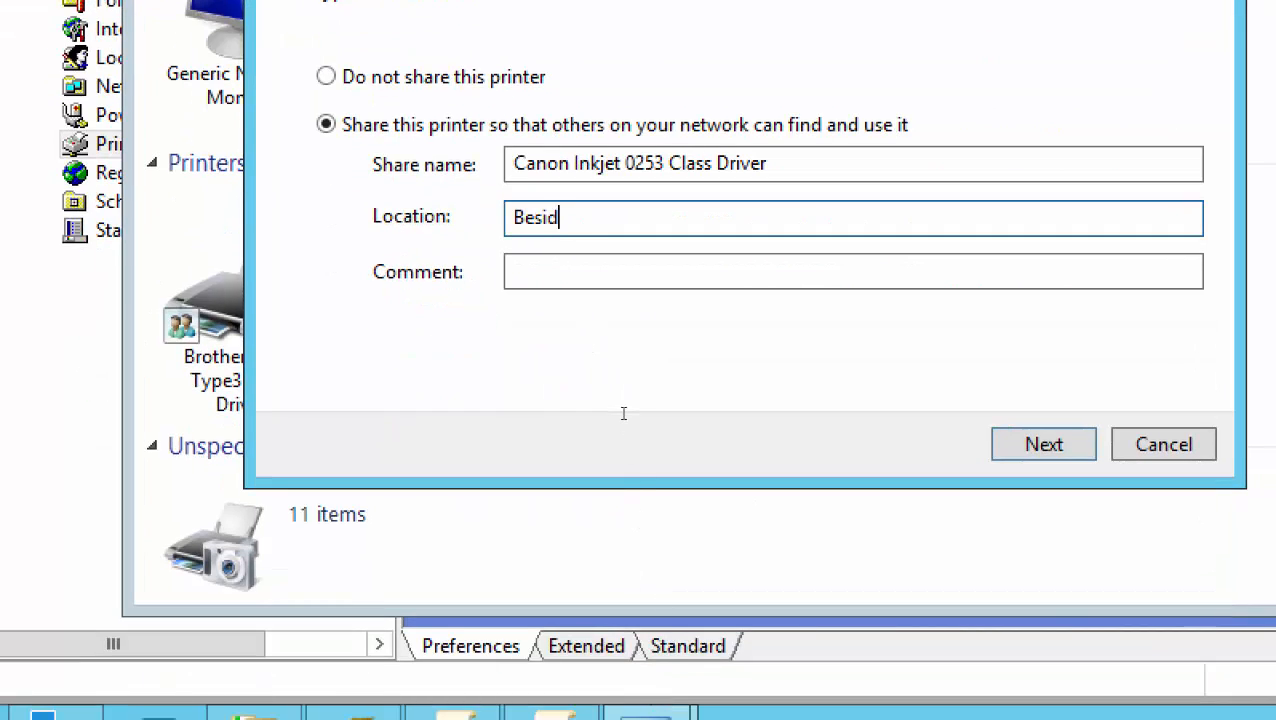
type("e that Bald")
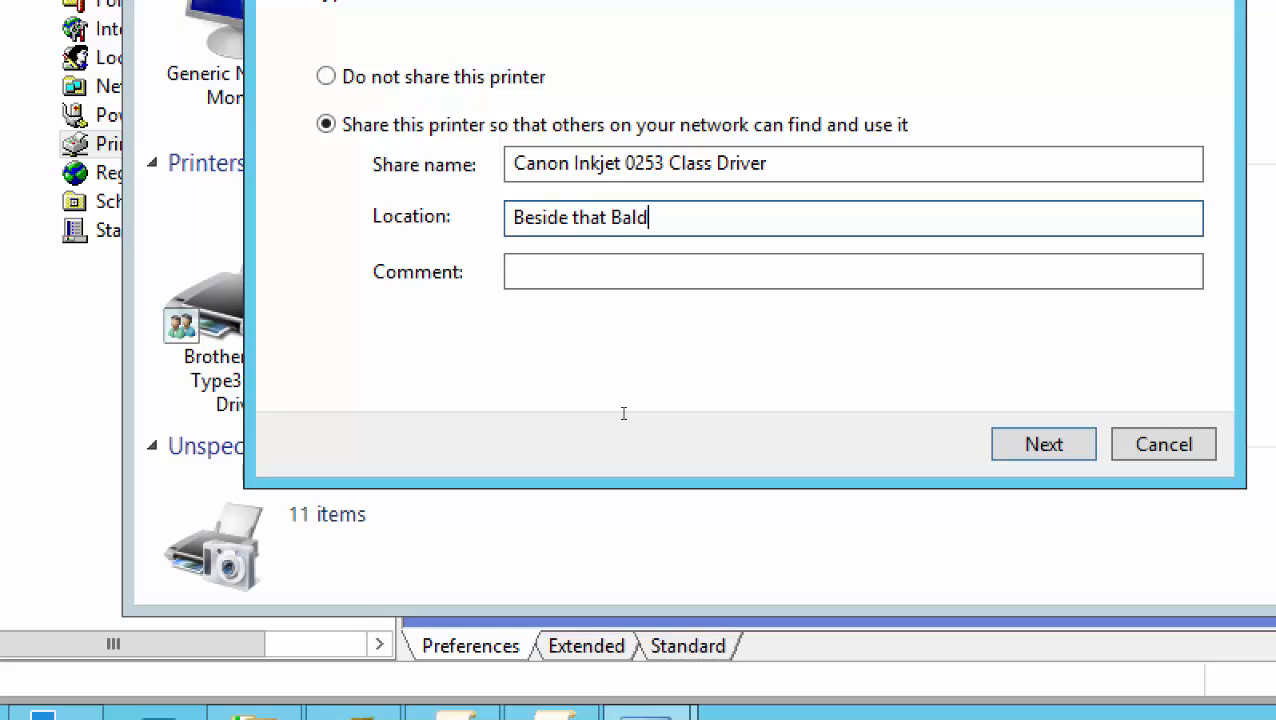
type(" Guy and the kitchen")
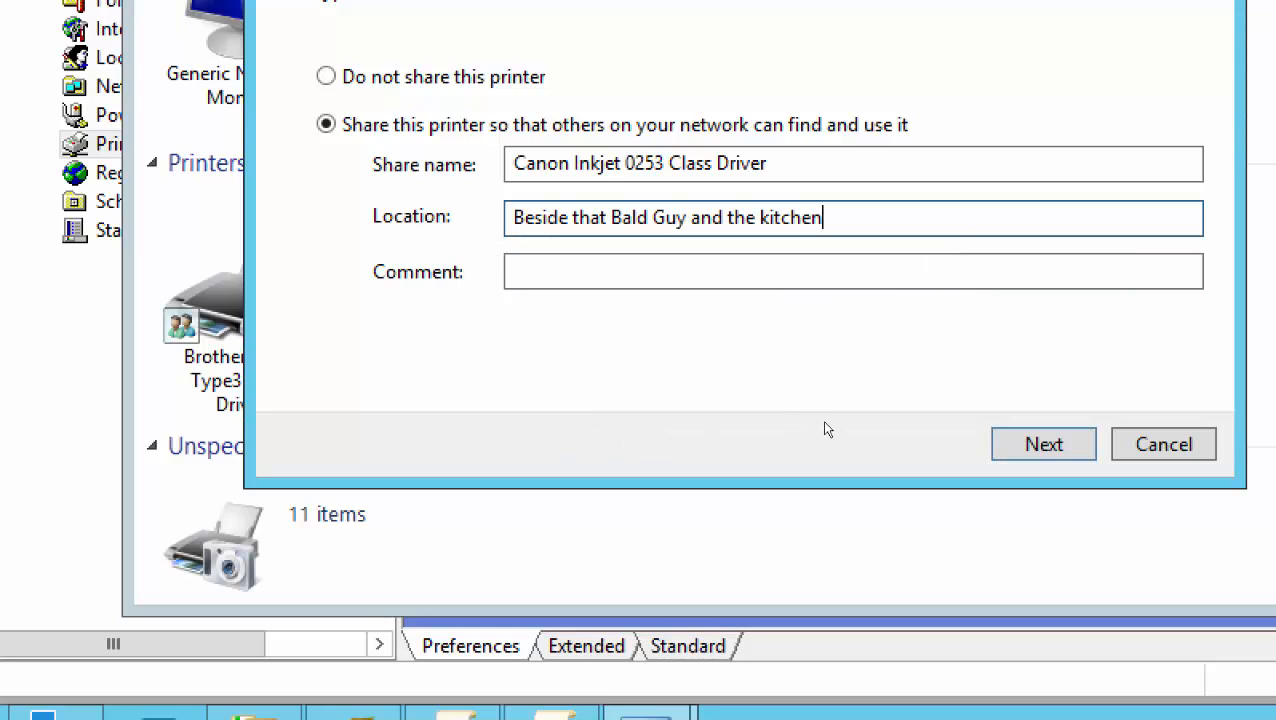
type(" - Toronto HQ")
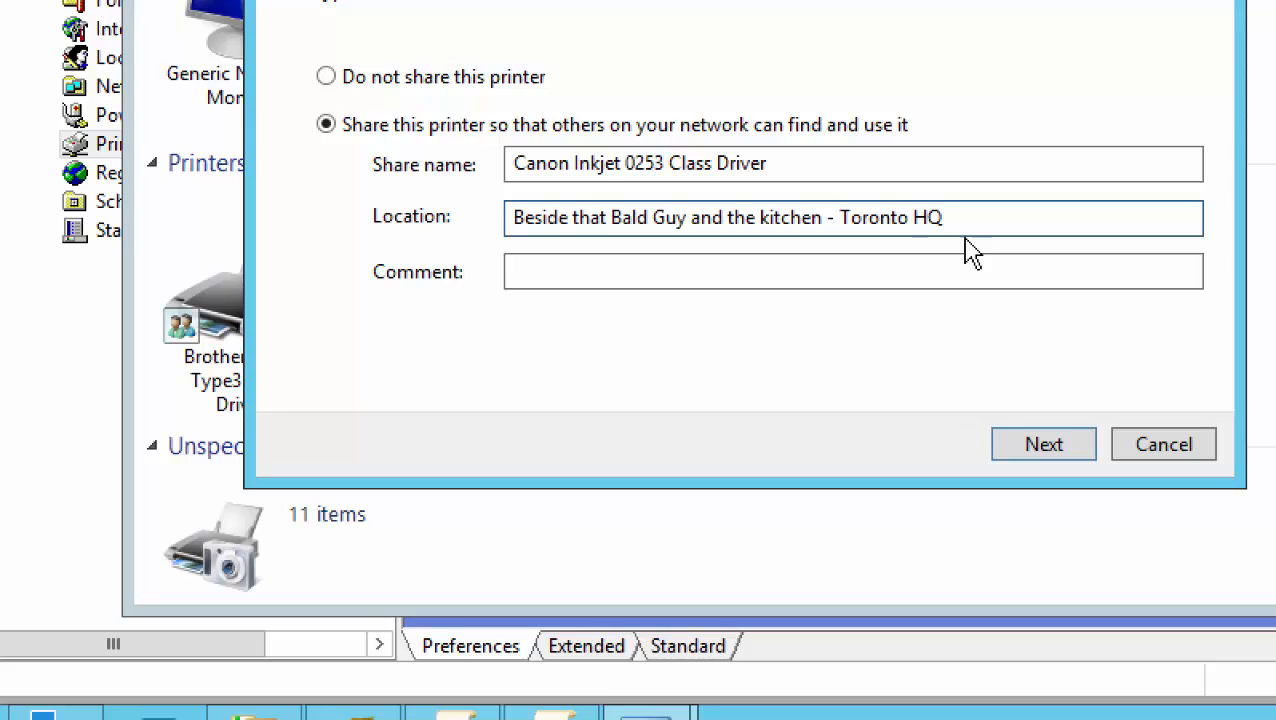
left_click(640, 269)
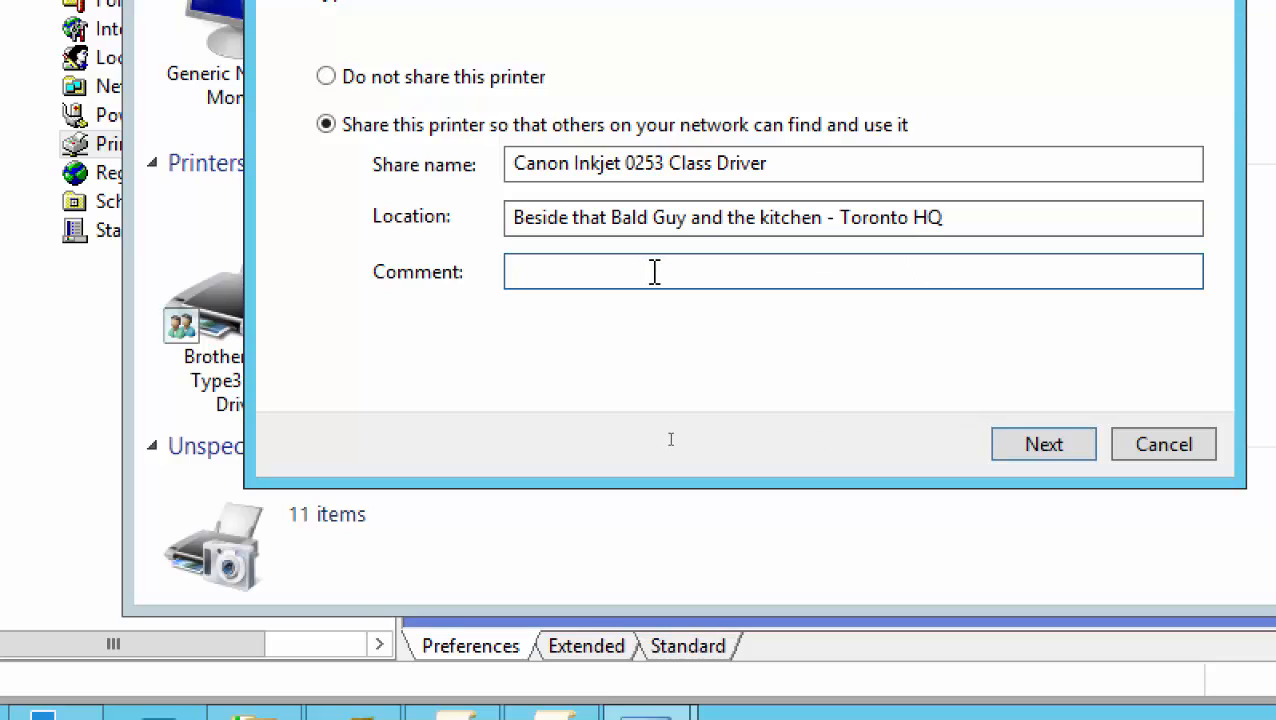
type("That guy never")
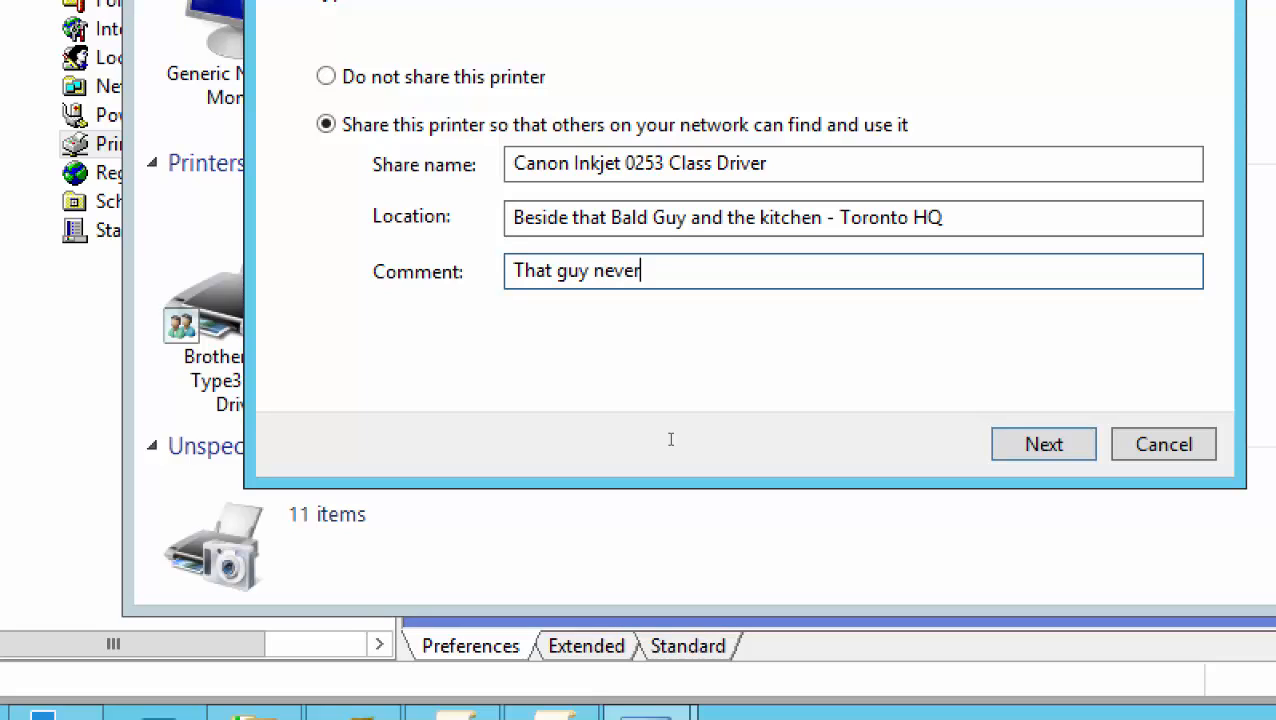
type(" quits")
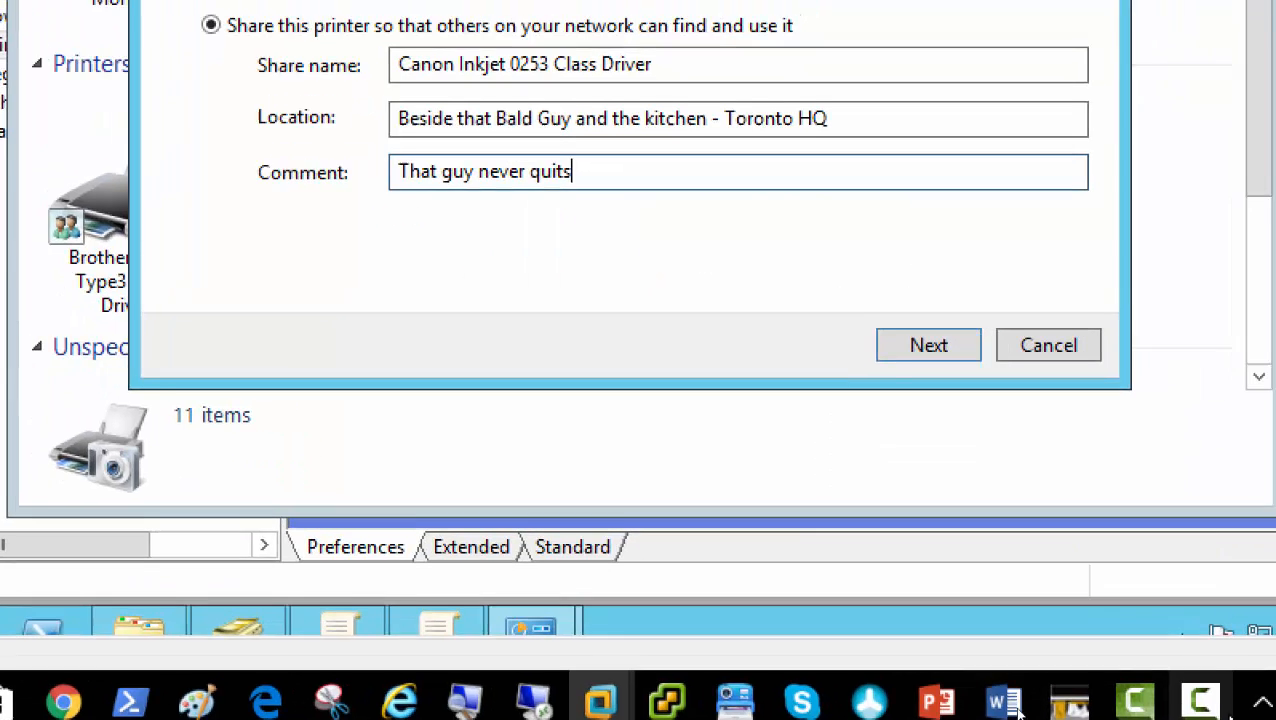
left_click(1203, 704)
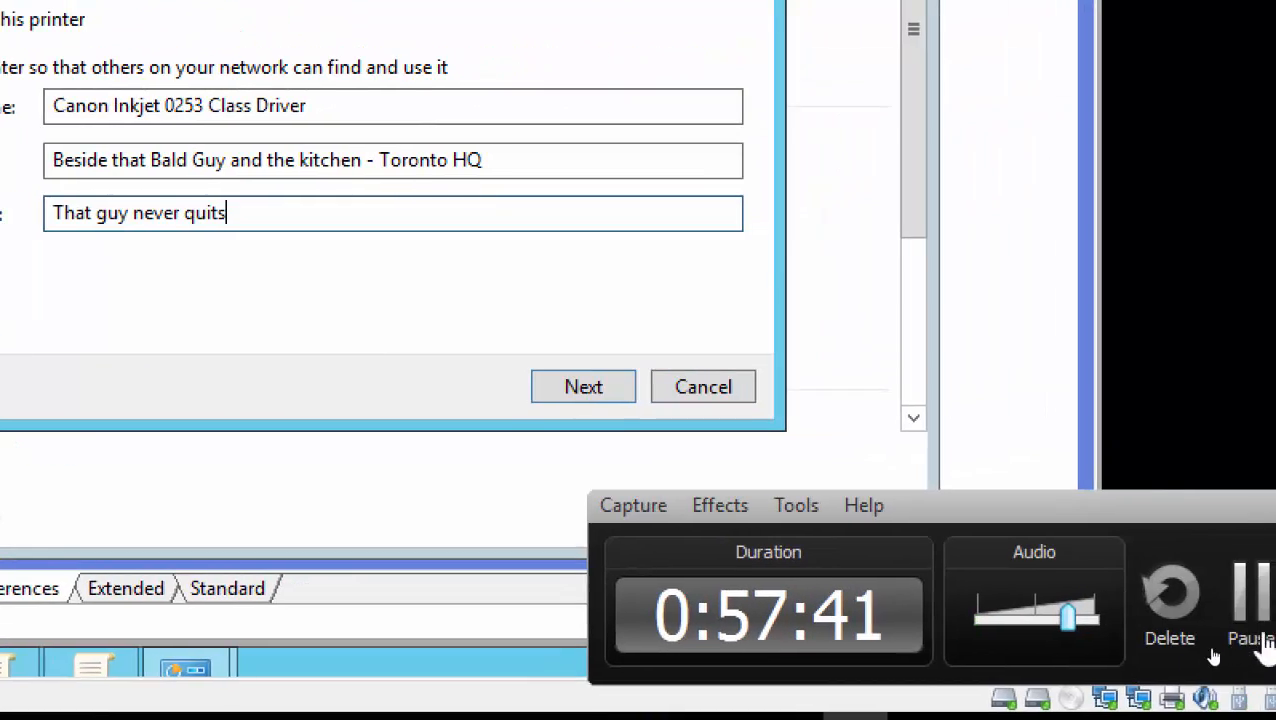
left_click(1262, 645)
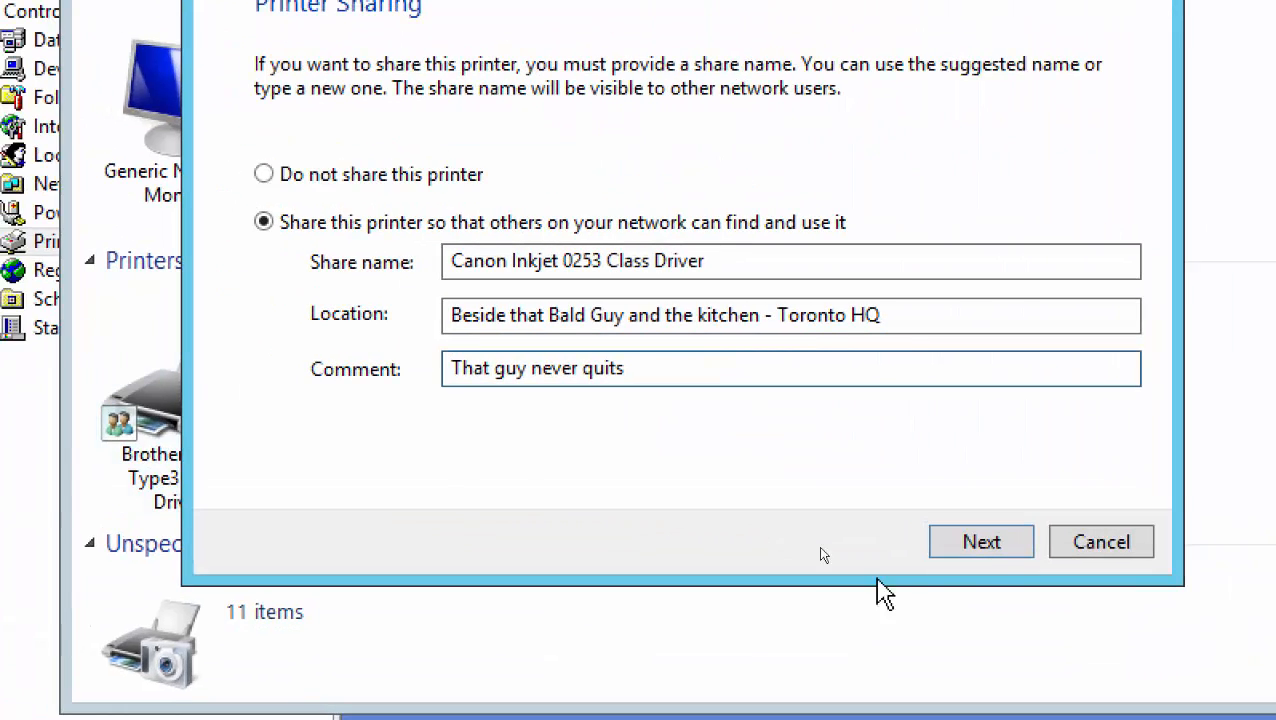
left_click(986, 554)
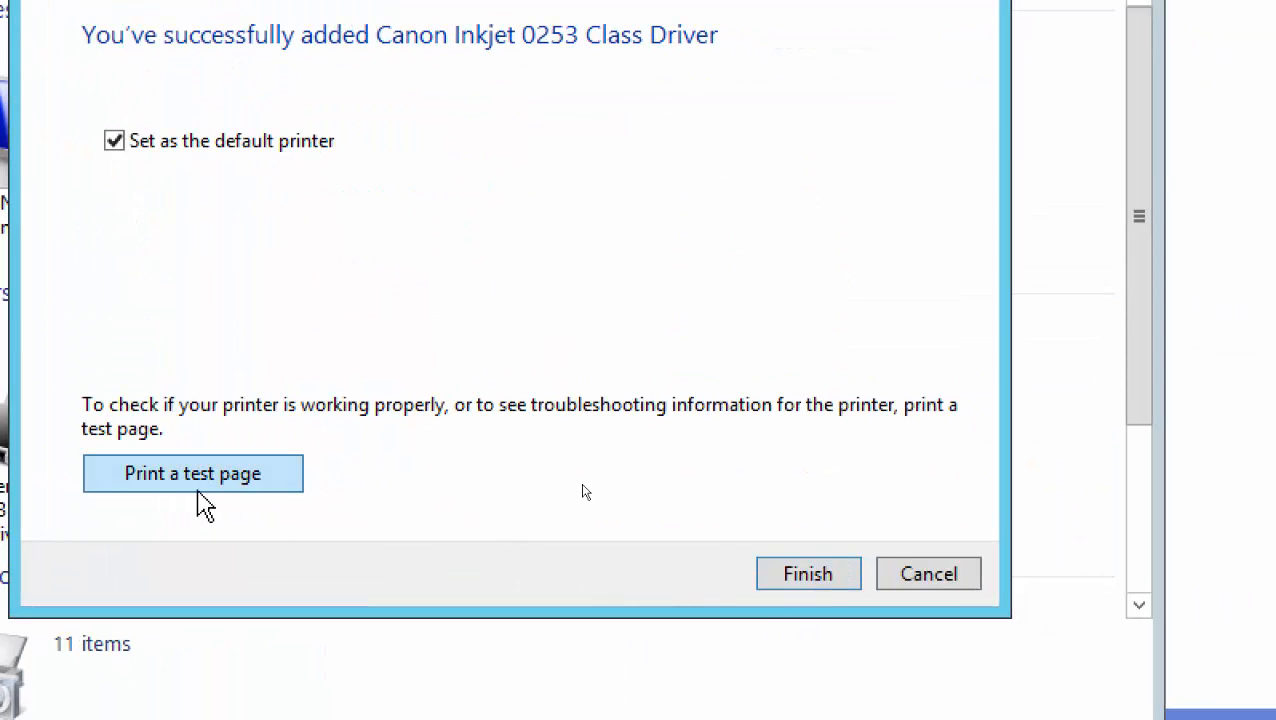
Finish the wizard, check the empty Printers preference menu, and minimize the policy editor
left_click(795, 580)
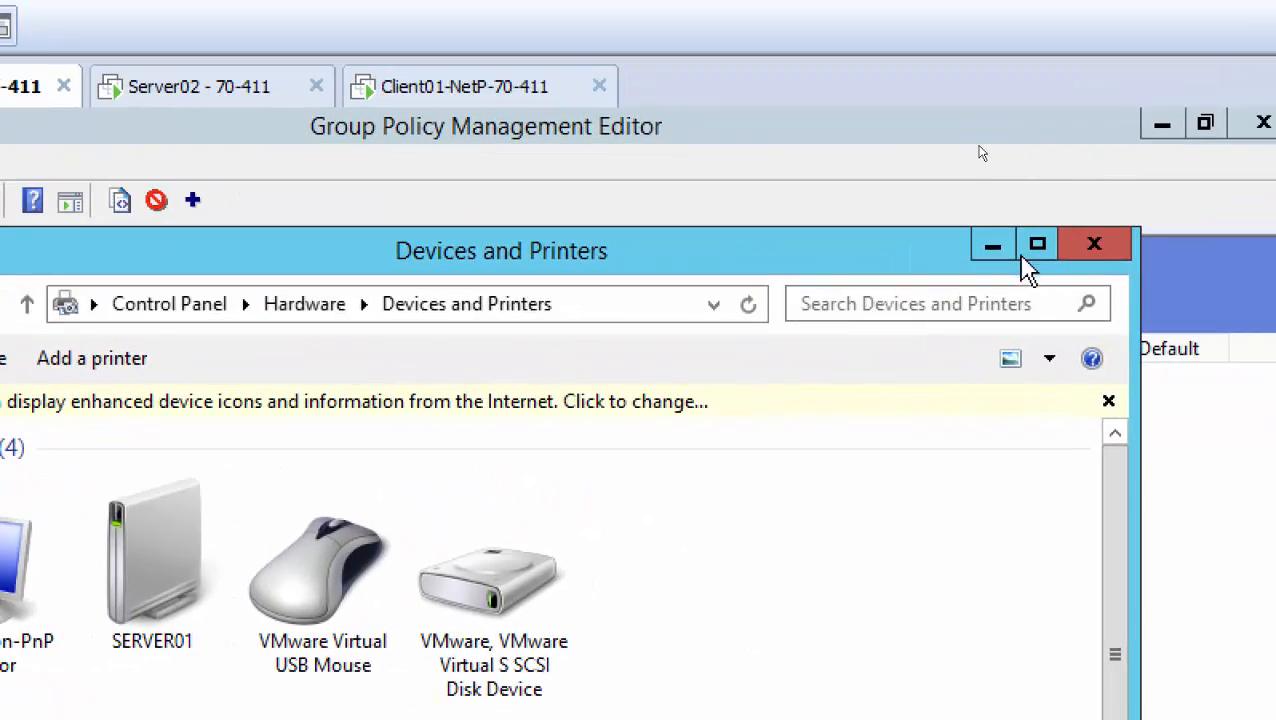
left_click(1062, 217)
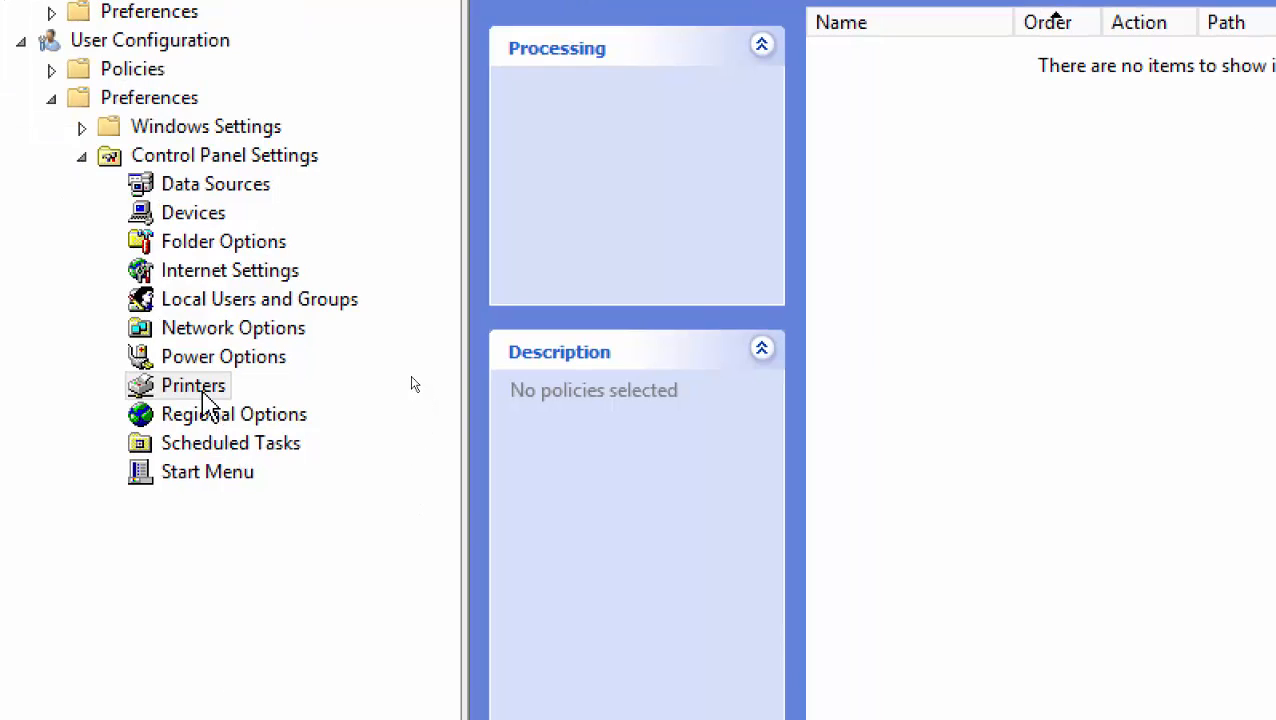
right_click(213, 440)
mouse_move(241, 407)
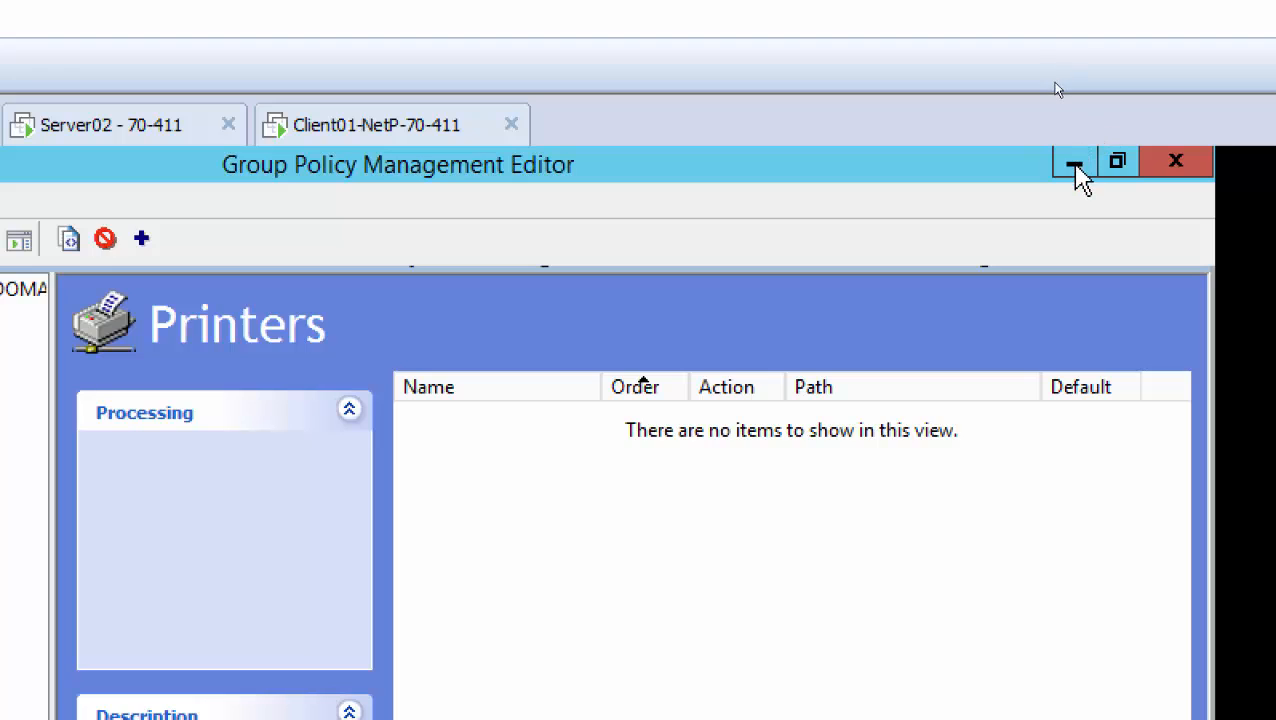
left_click(1075, 170)
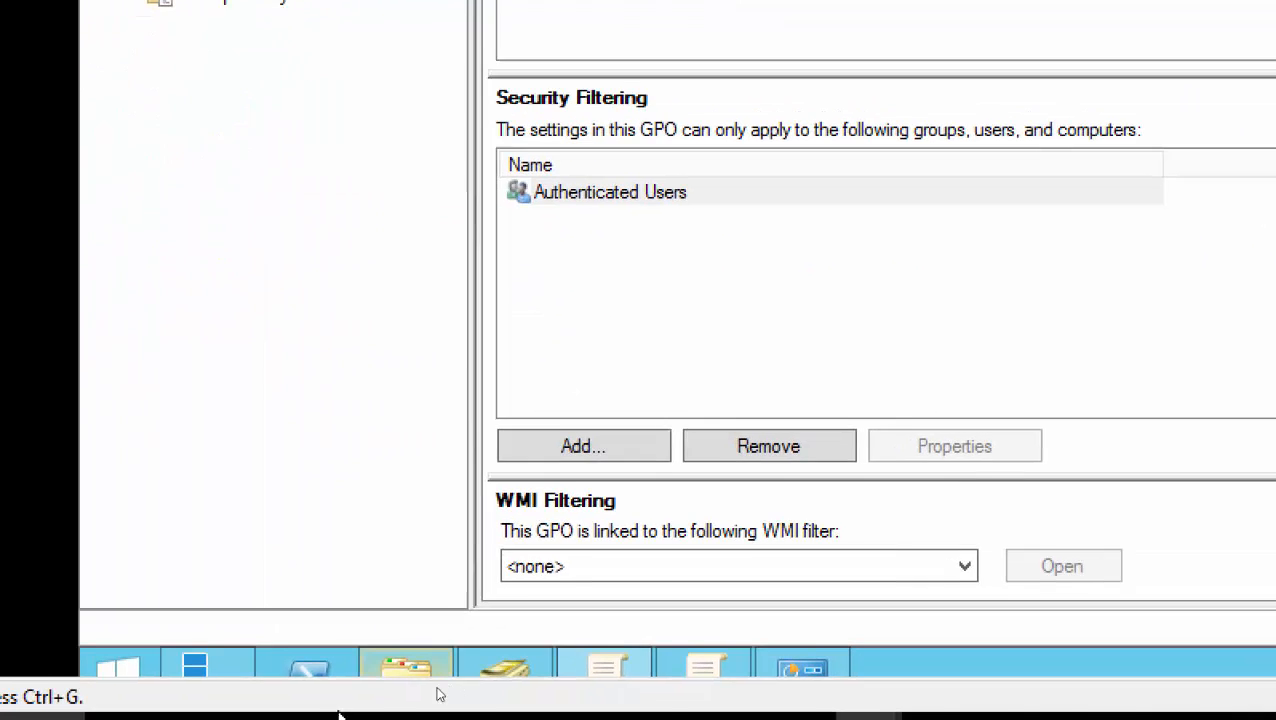
mouse_move(440, 645)
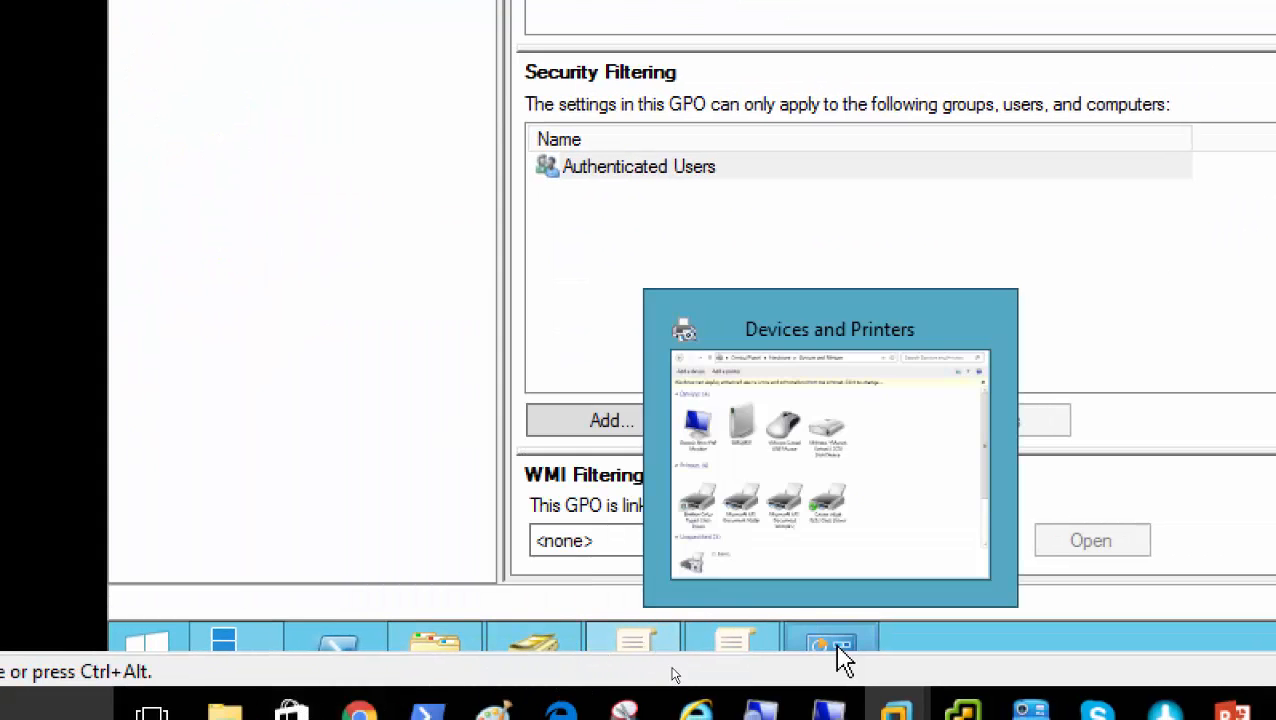
Open the Canon Inkjet 0253 Class Driver print queue and its printer properties
left_click(836, 652)
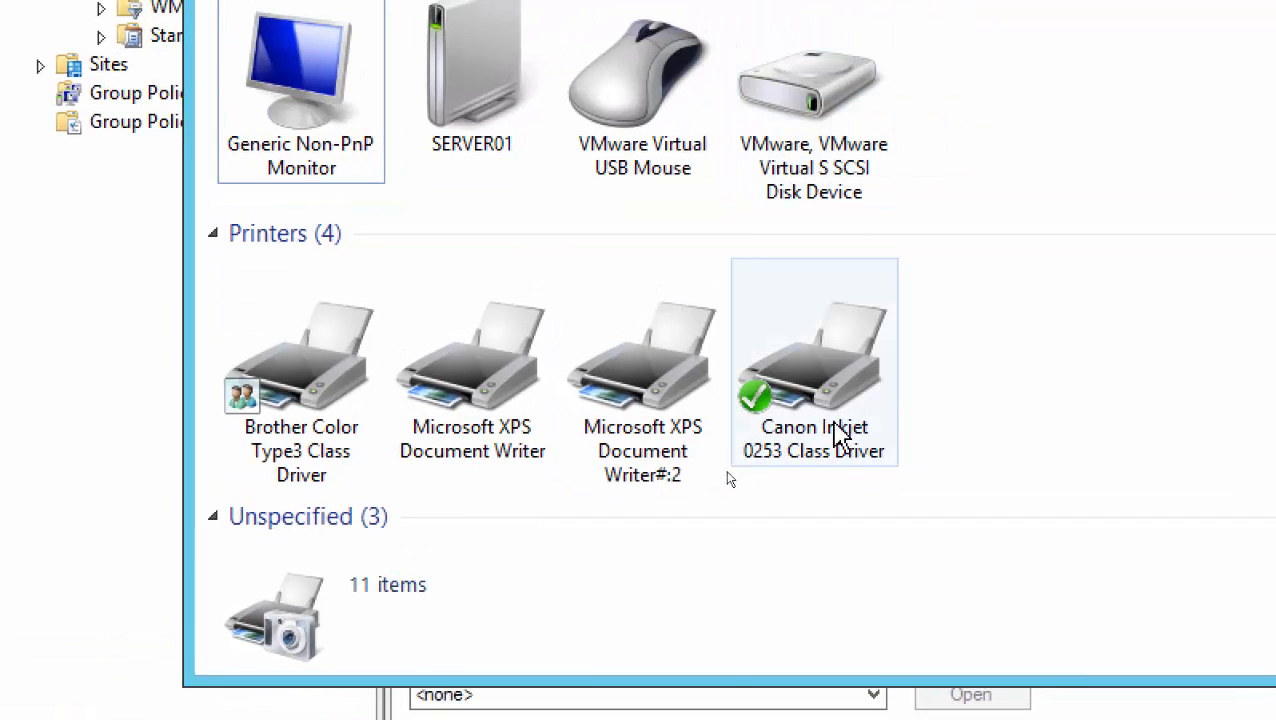
mouse_move(831, 405)
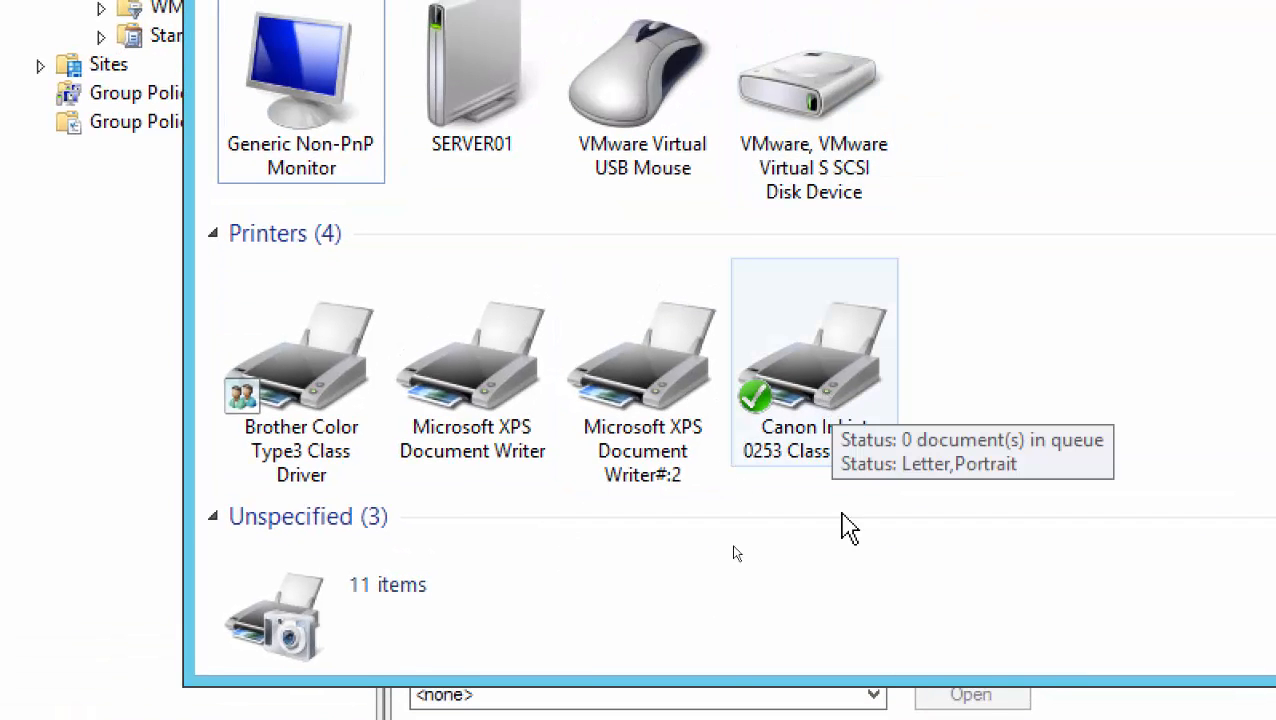
left_click(818, 395)
double_click(818, 370)
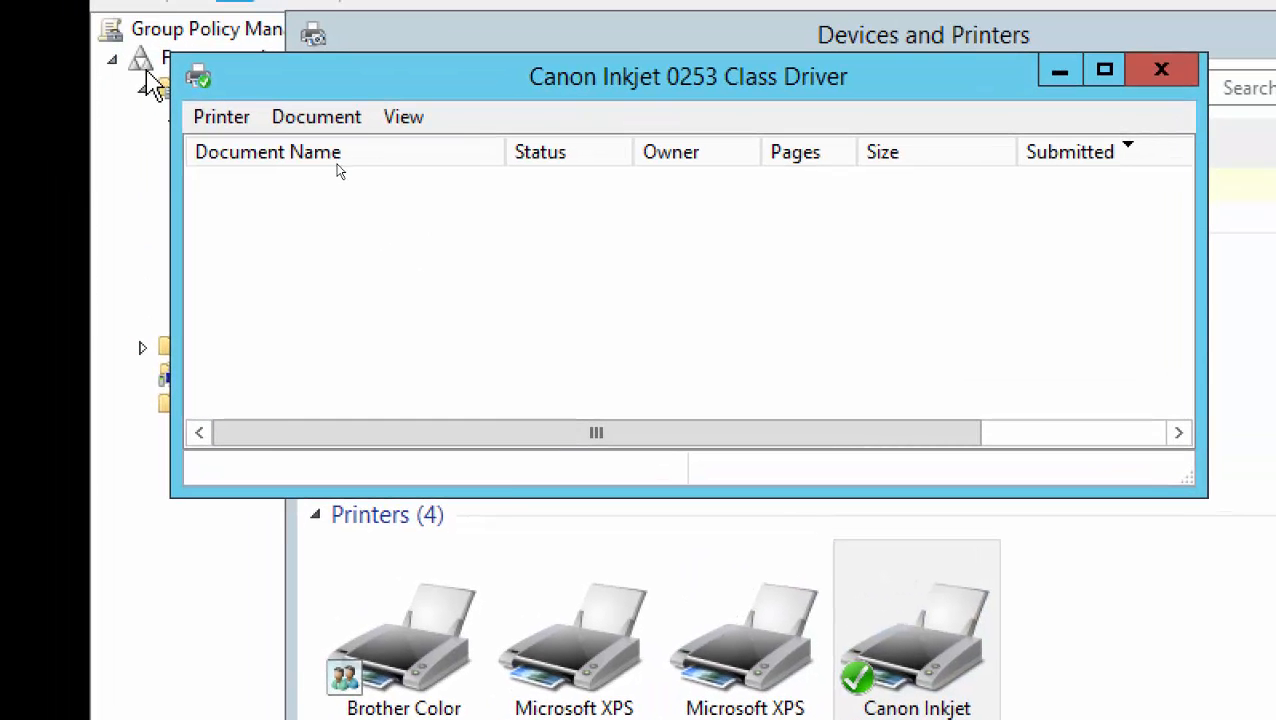
left_click(212, 118)
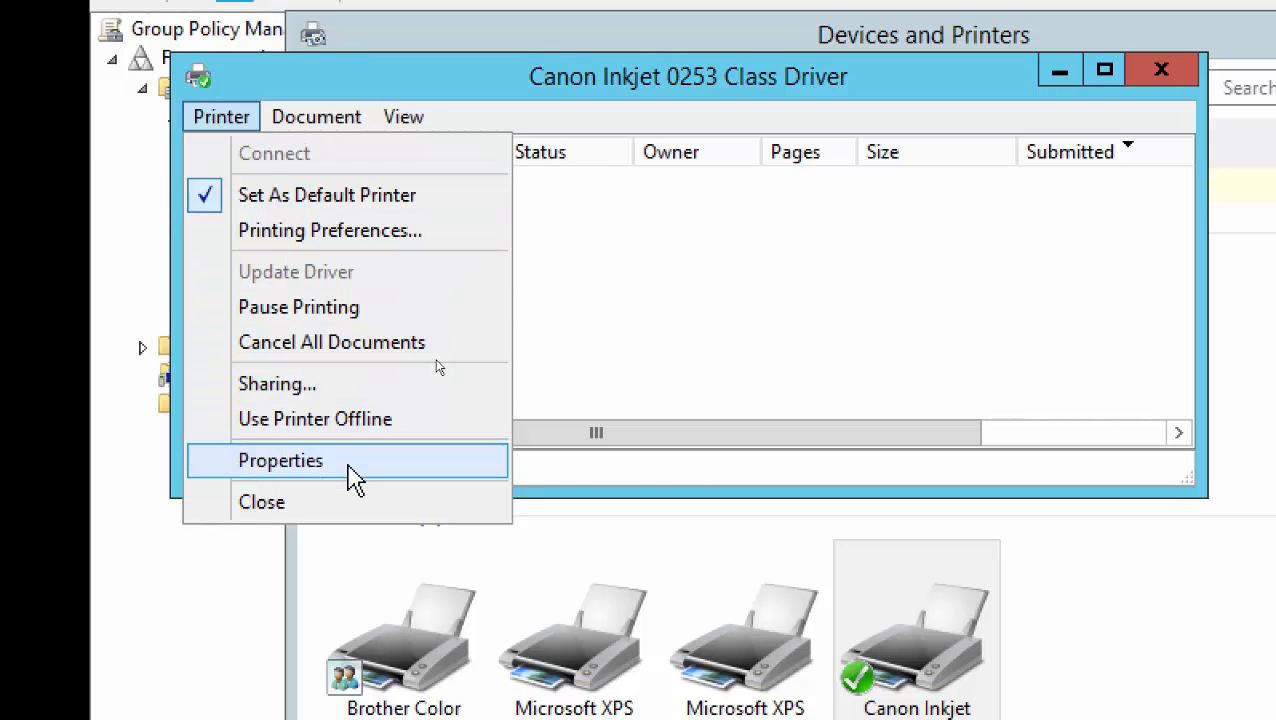
left_click(349, 462)
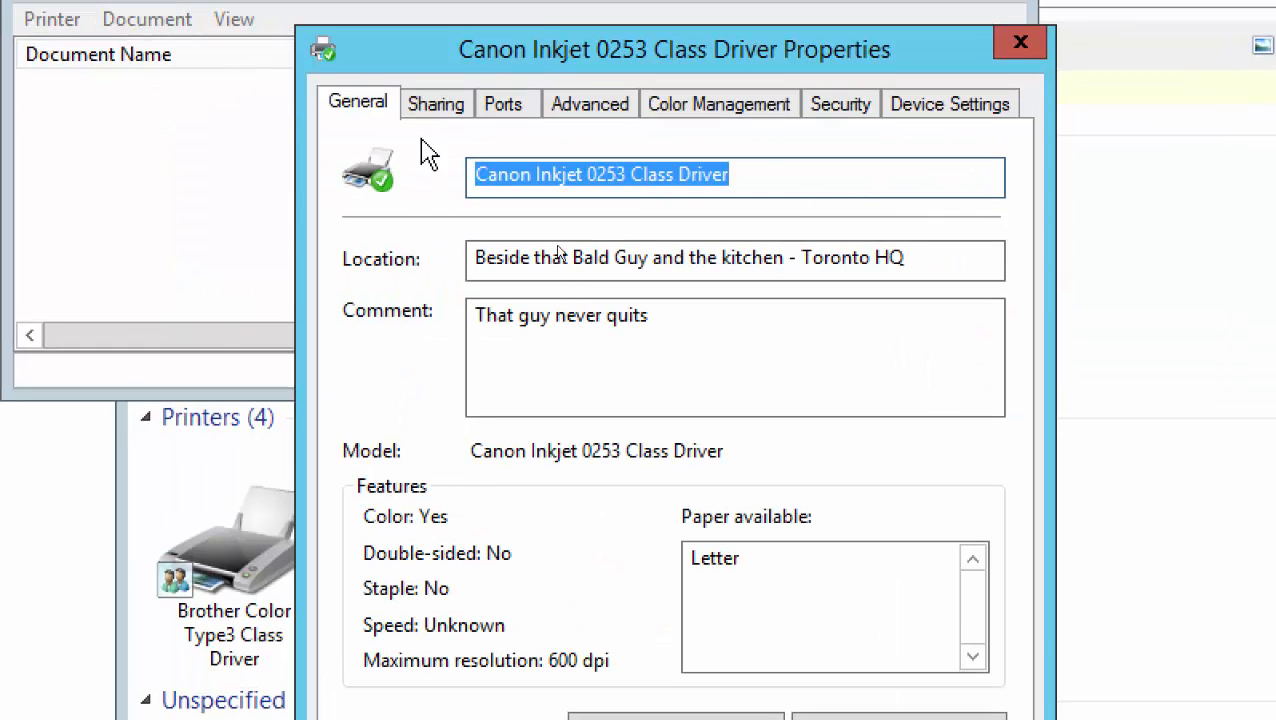
Enable List in the directory on the Canon printer's Sharing tab, apply, and close the queue
left_click(338, 183)
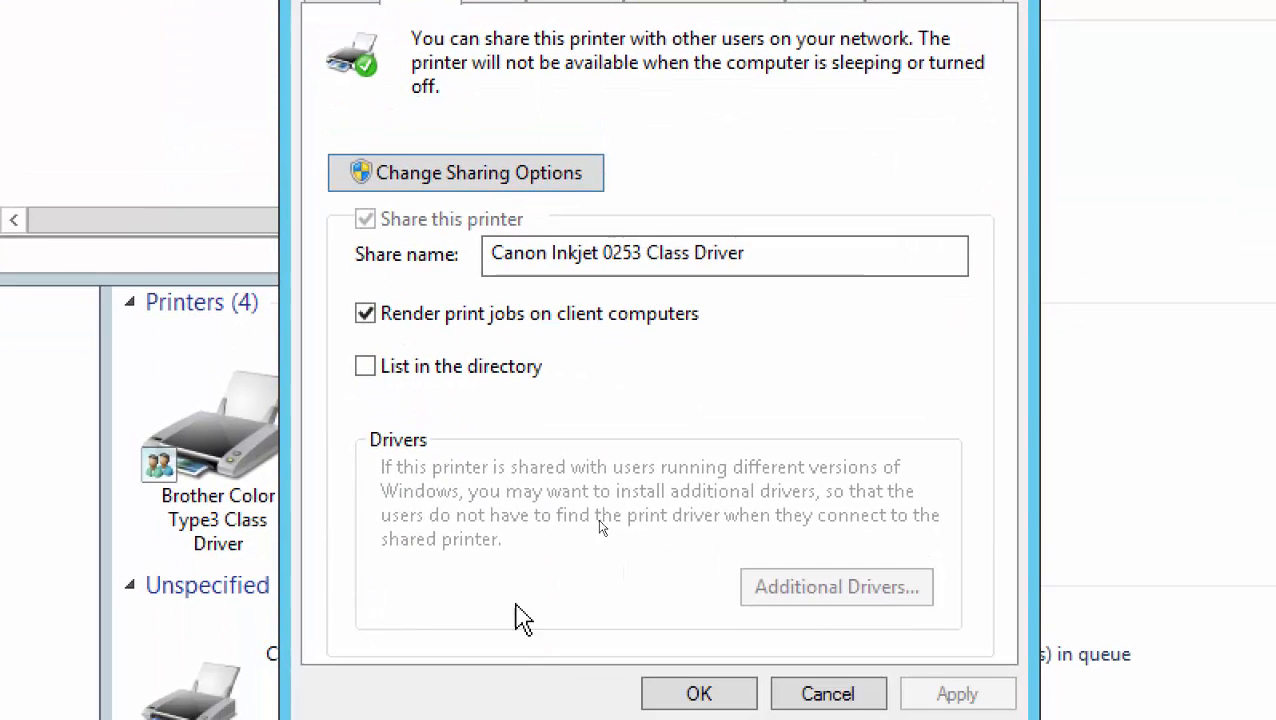
left_click(397, 376)
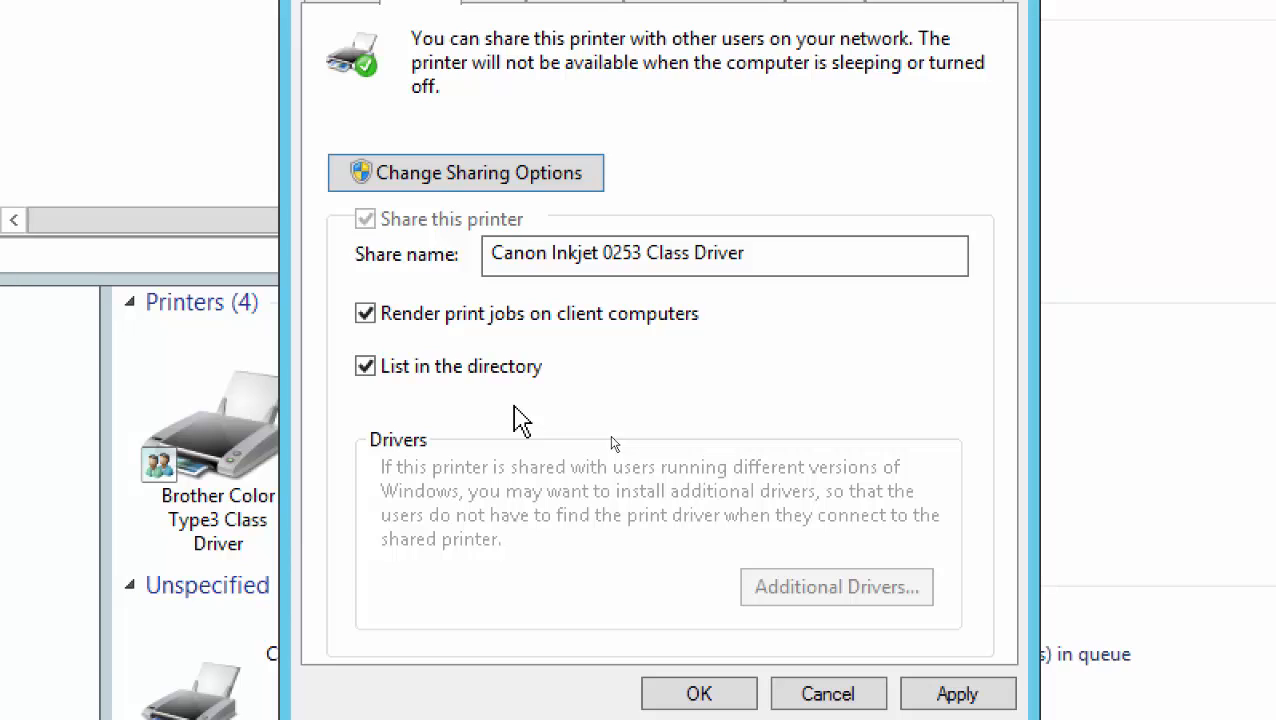
left_click(512, 252)
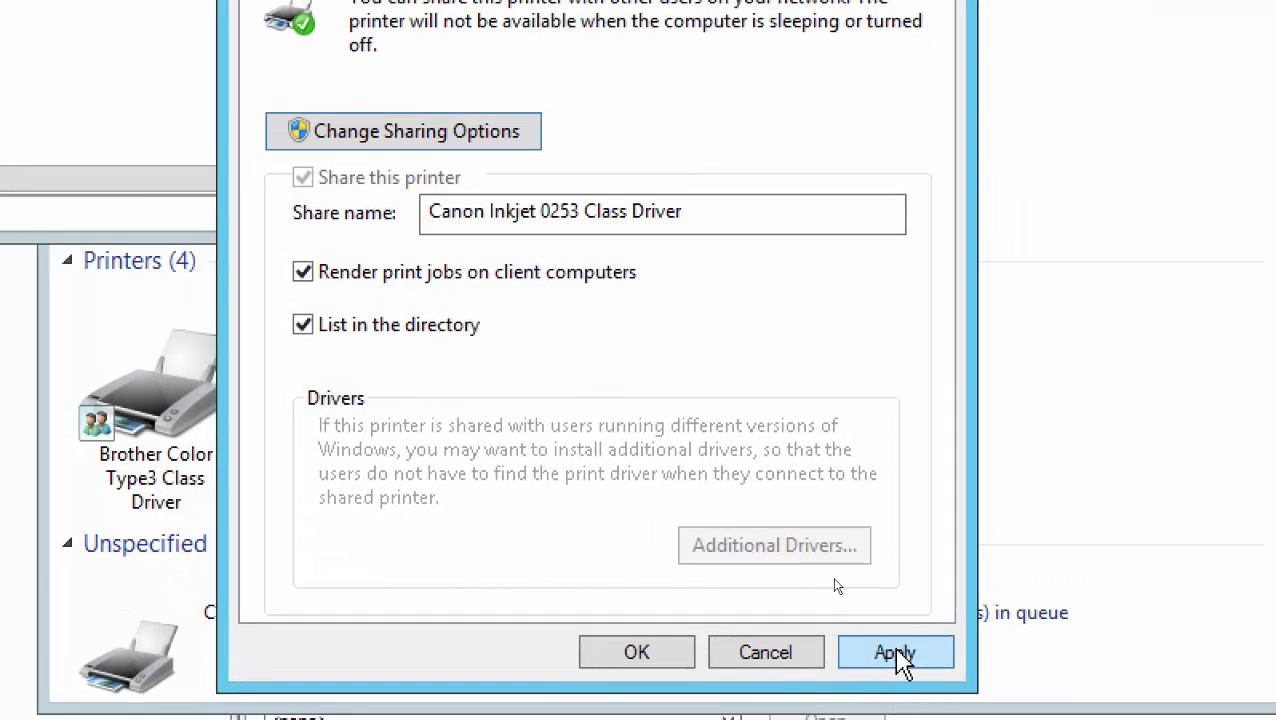
left_click(900, 652)
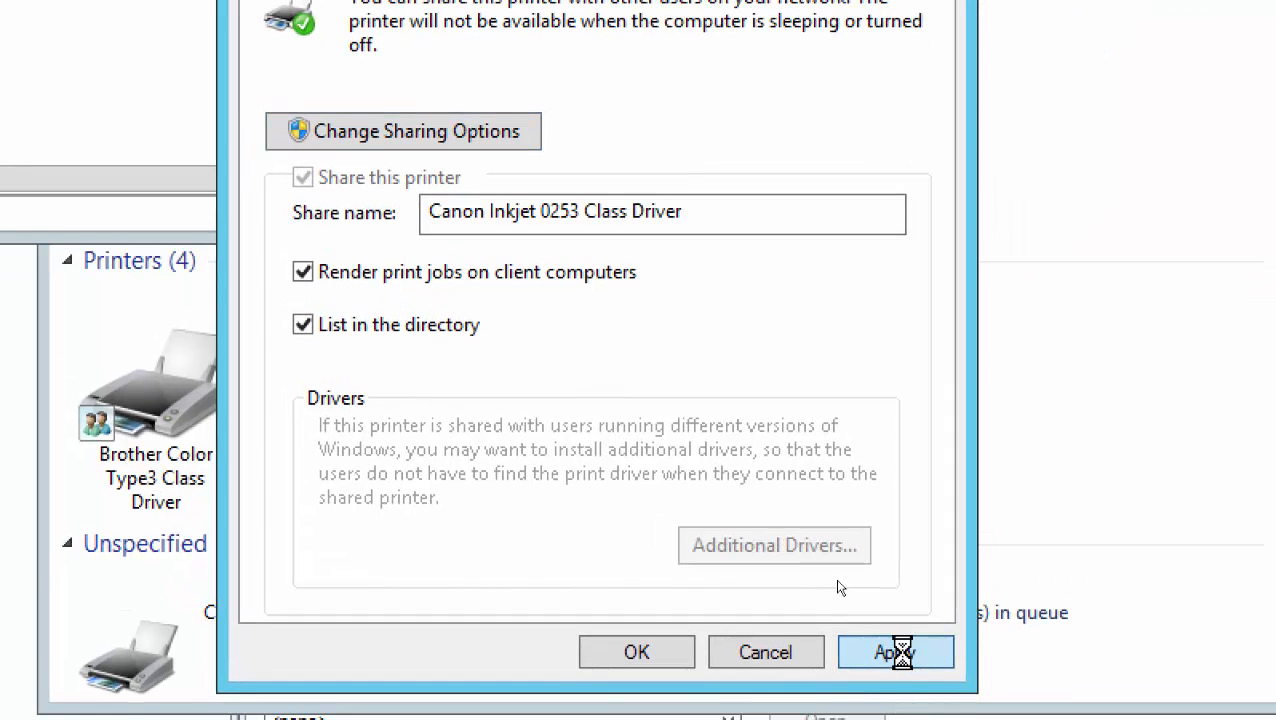
left_click(660, 655)
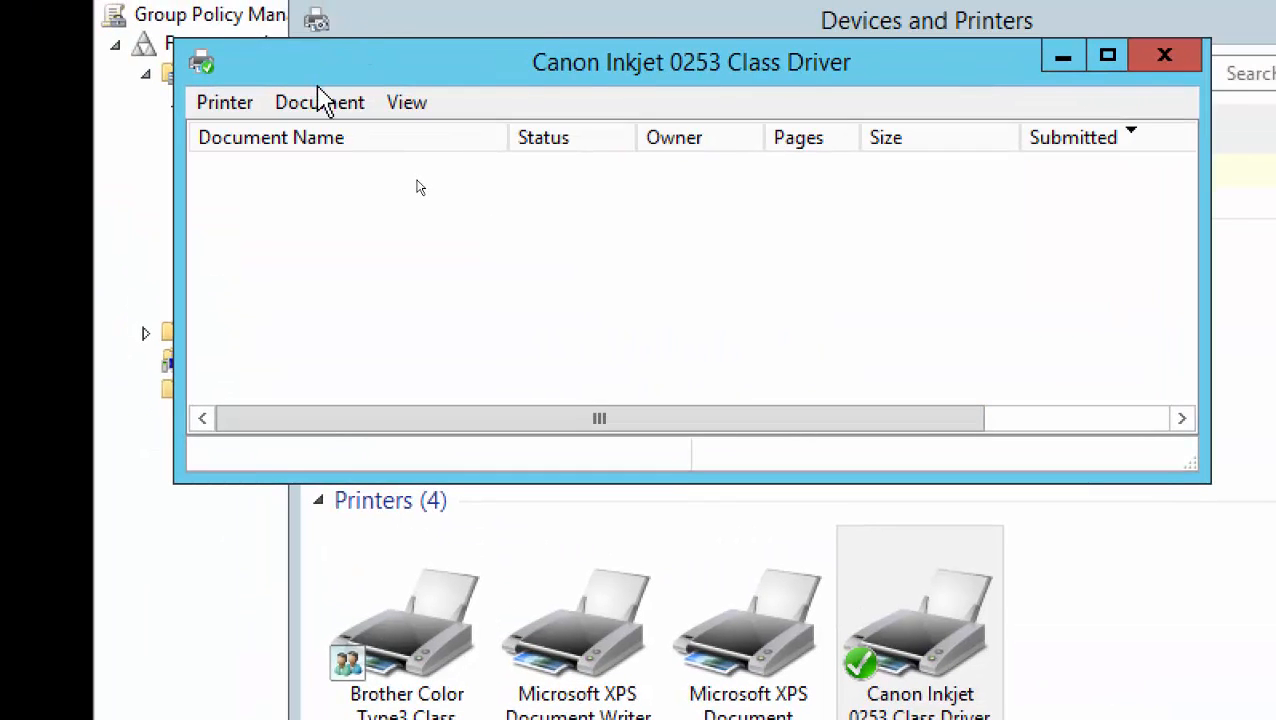
left_click(1150, 55)
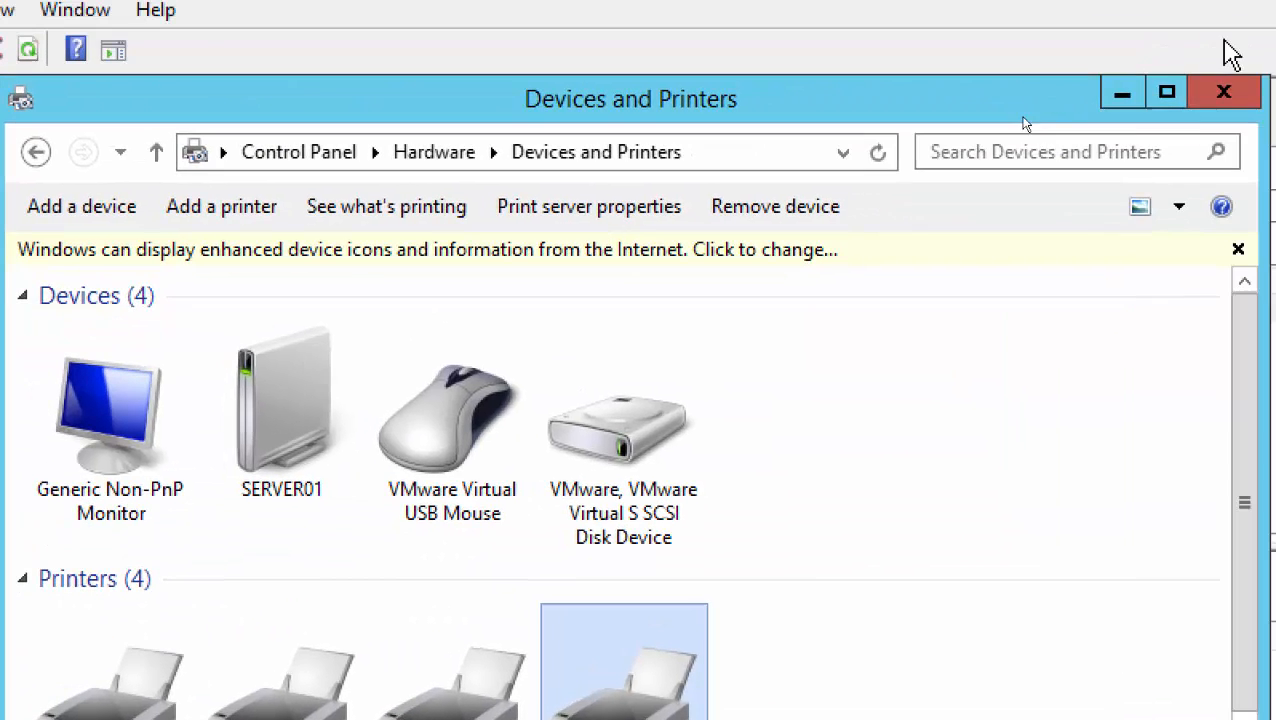
Create a New > Shared Printer item under the user Control Panel Settings Printers
left_click(1122, 93)
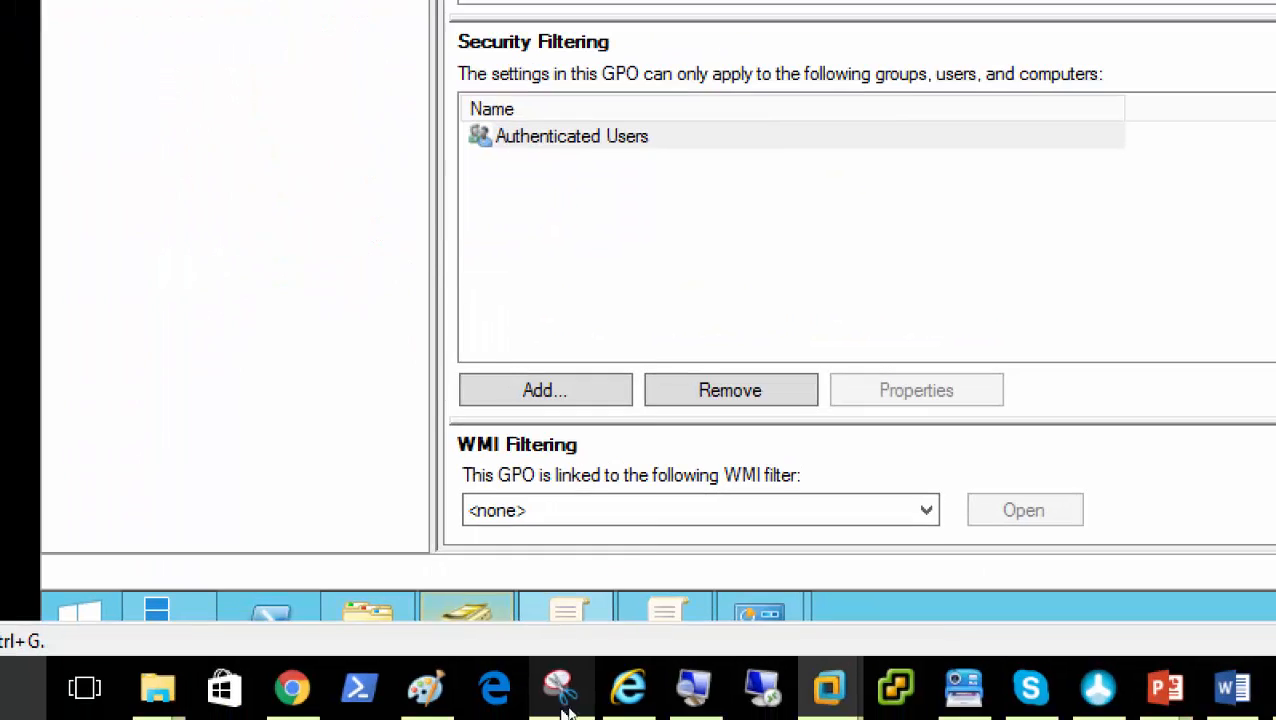
left_click(665, 613)
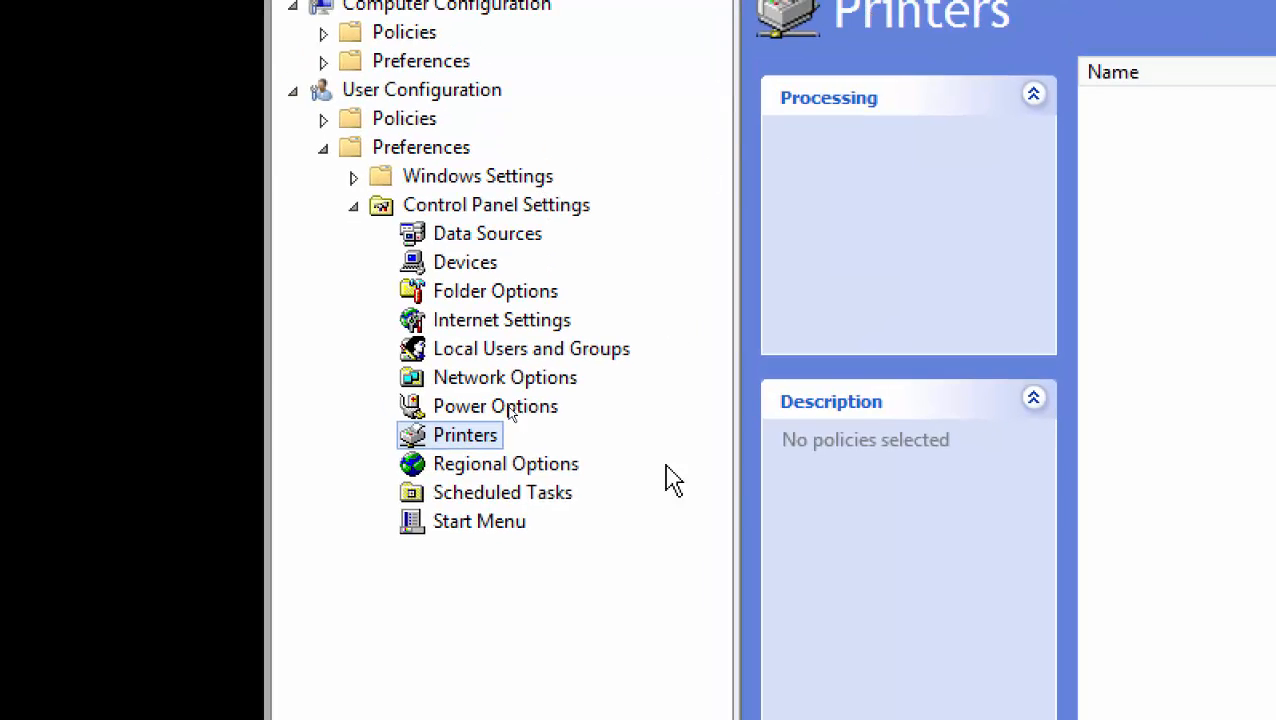
right_click(490, 440)
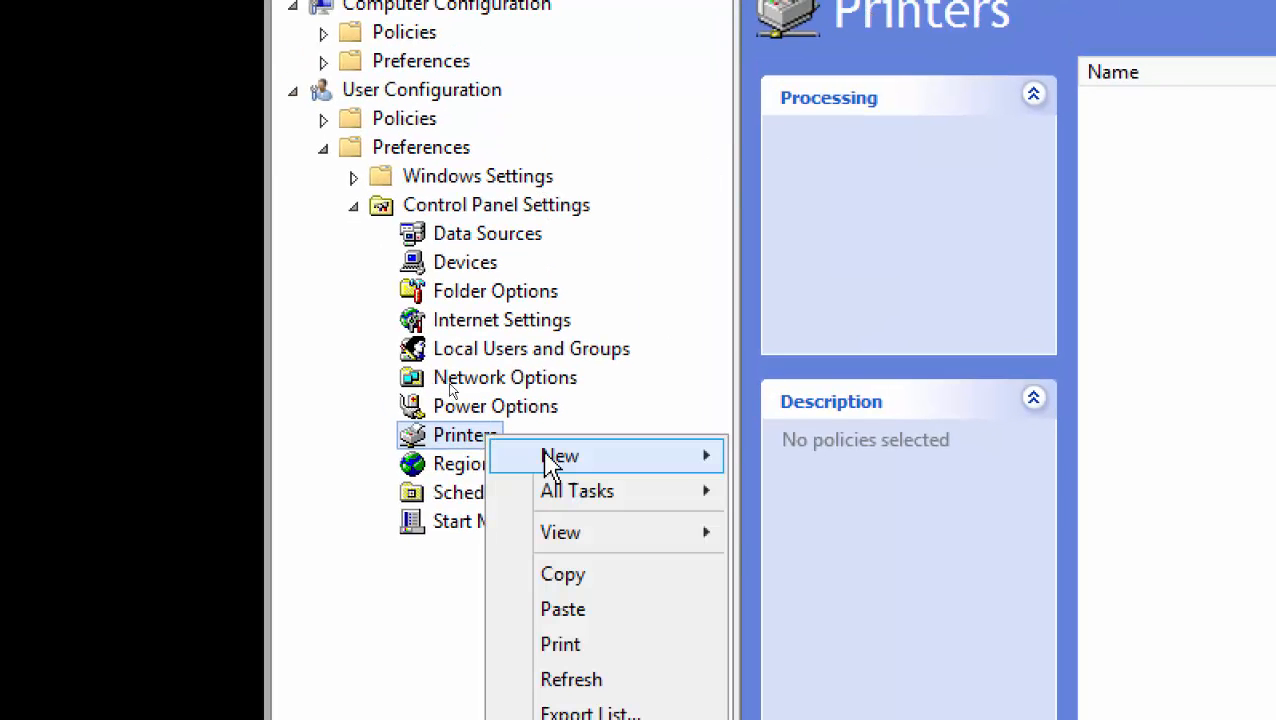
mouse_move(592, 456)
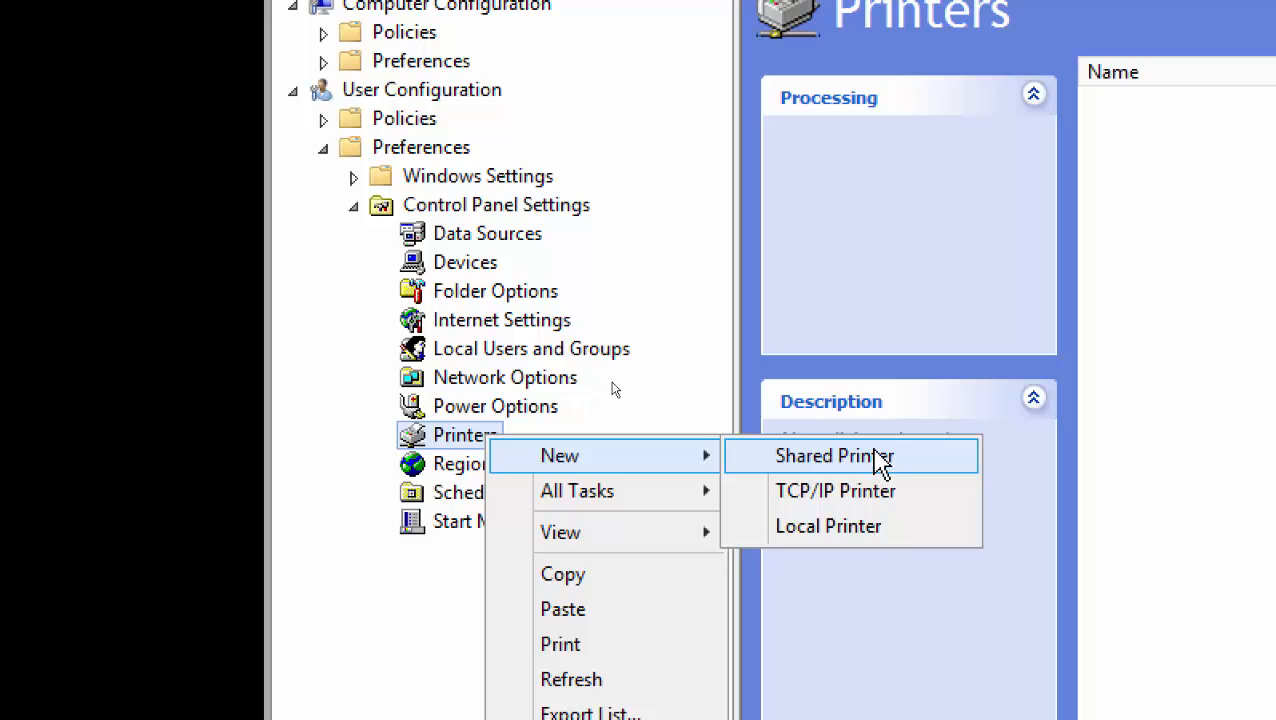
left_click(832, 456)
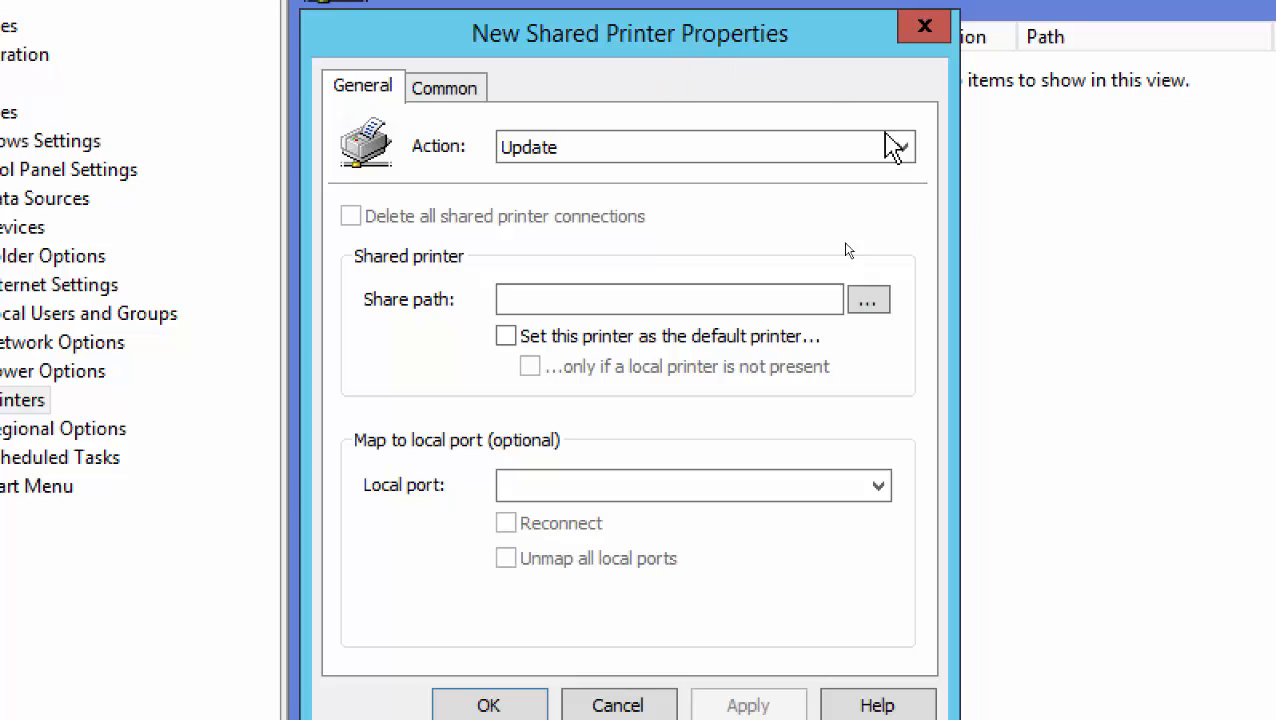
Choose Update in the new shared printer's Action dropdown
left_click(905, 149)
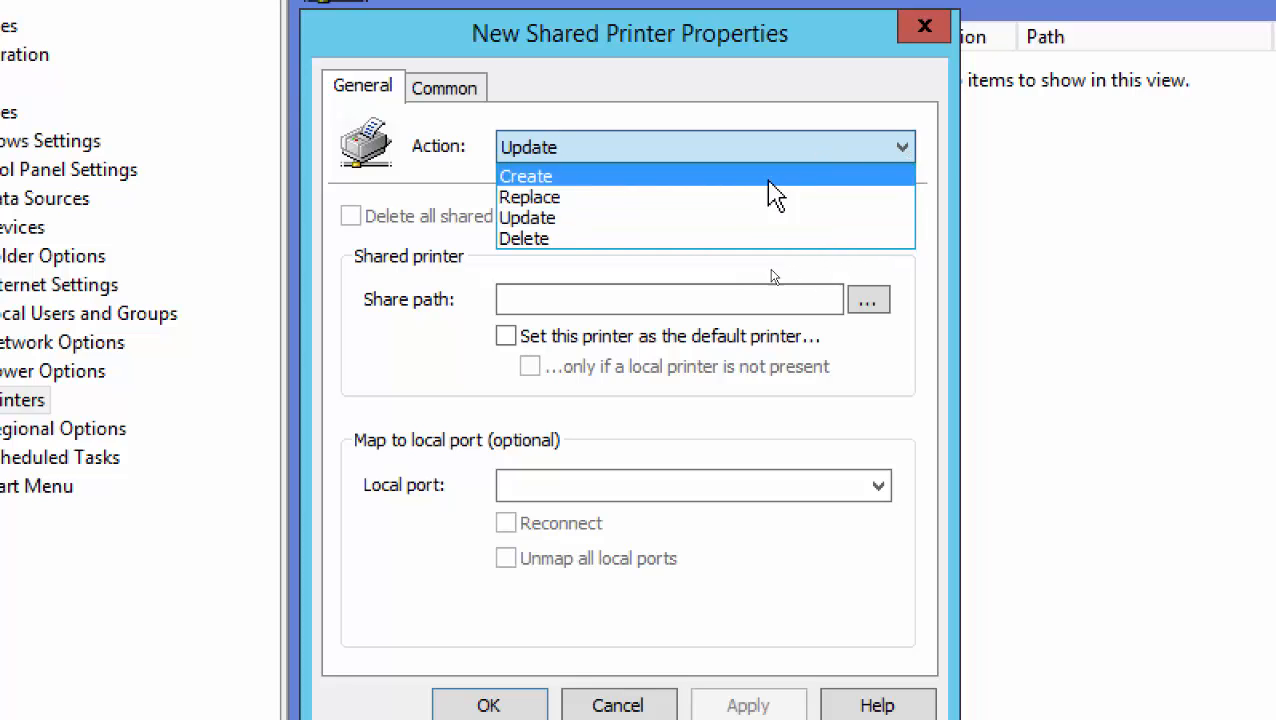
left_click(676, 217)
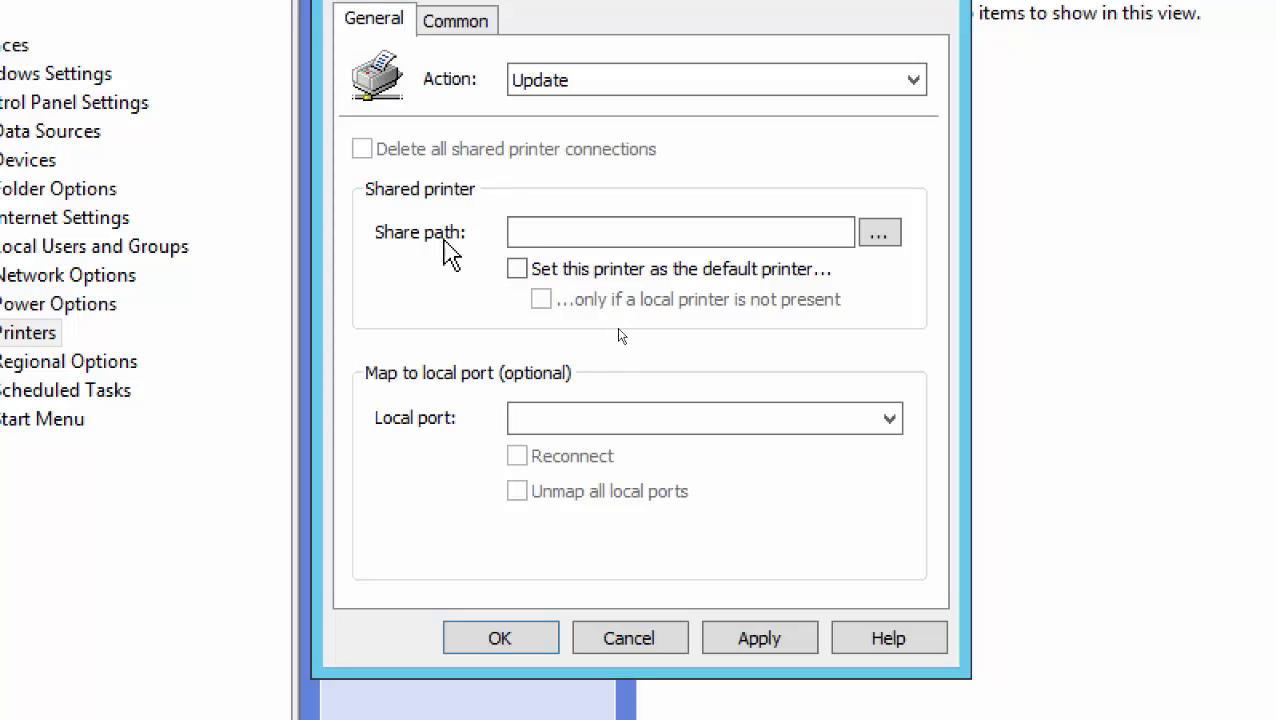
Select \\SERVER01\Canon Inkjet 0253 Class Driver as the share path and make it the default printer
left_click(886, 240)
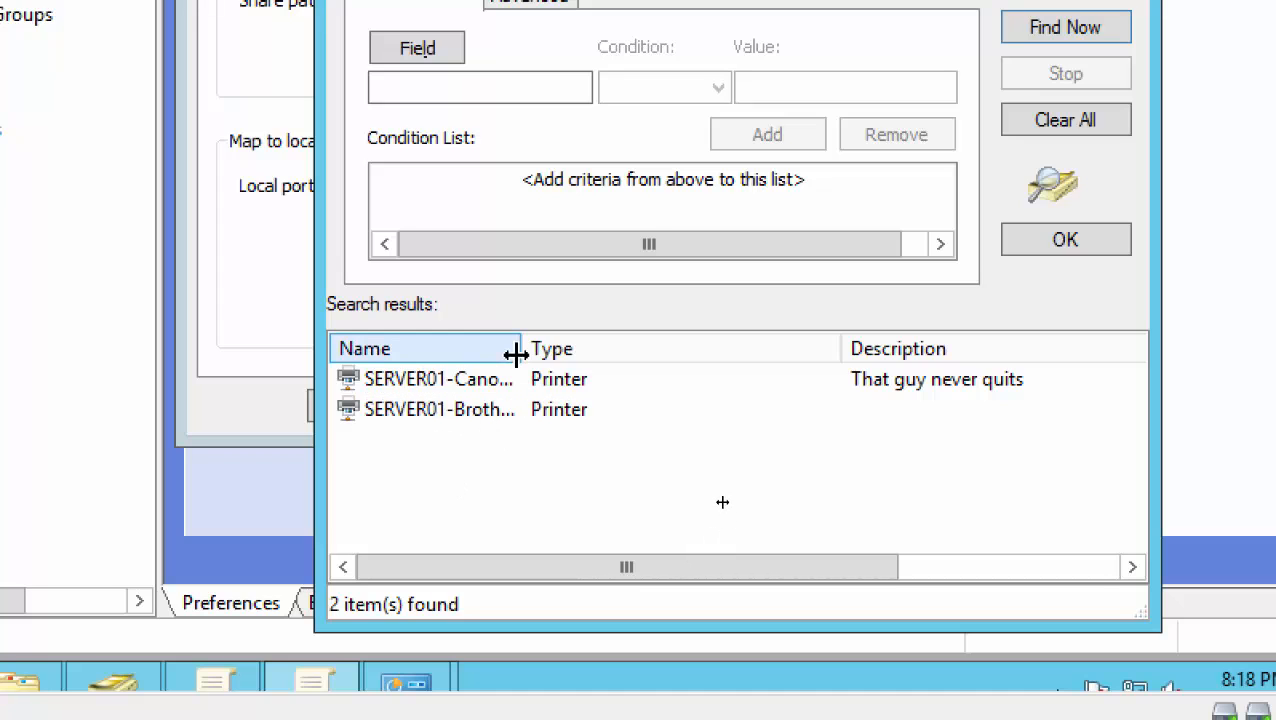
left_click_drag(521, 354, 643, 354)
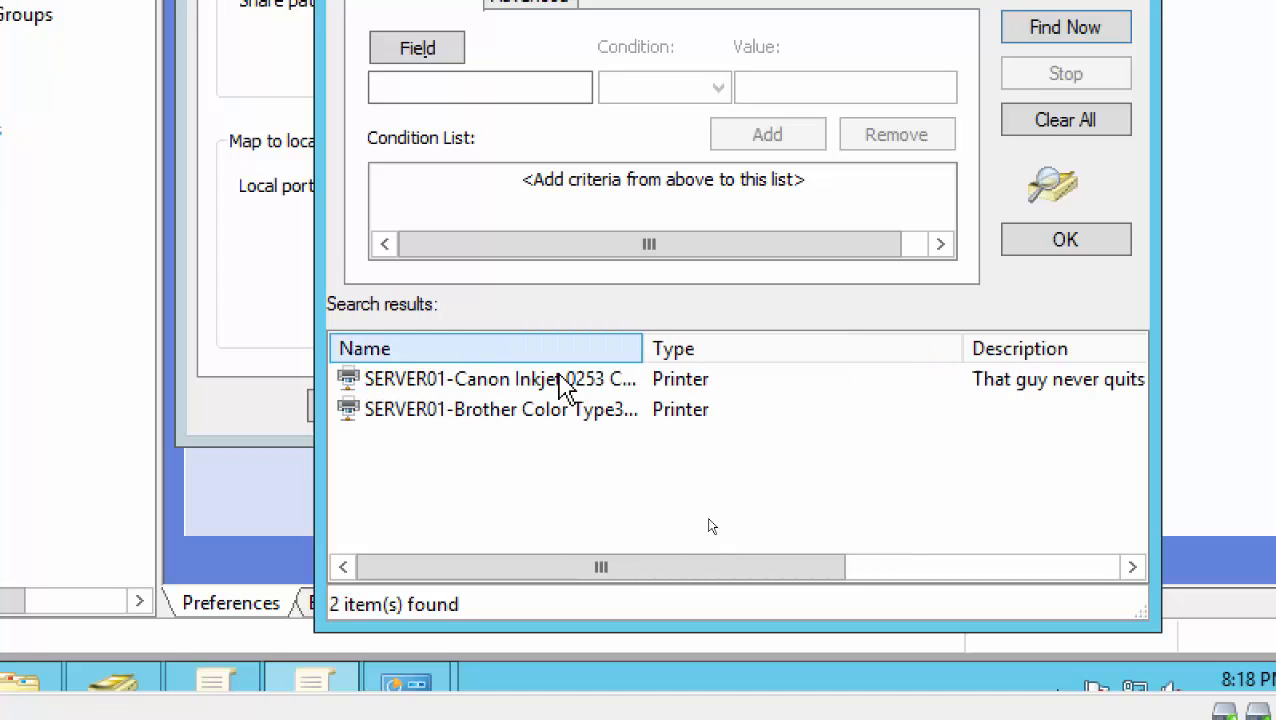
double_click(495, 390)
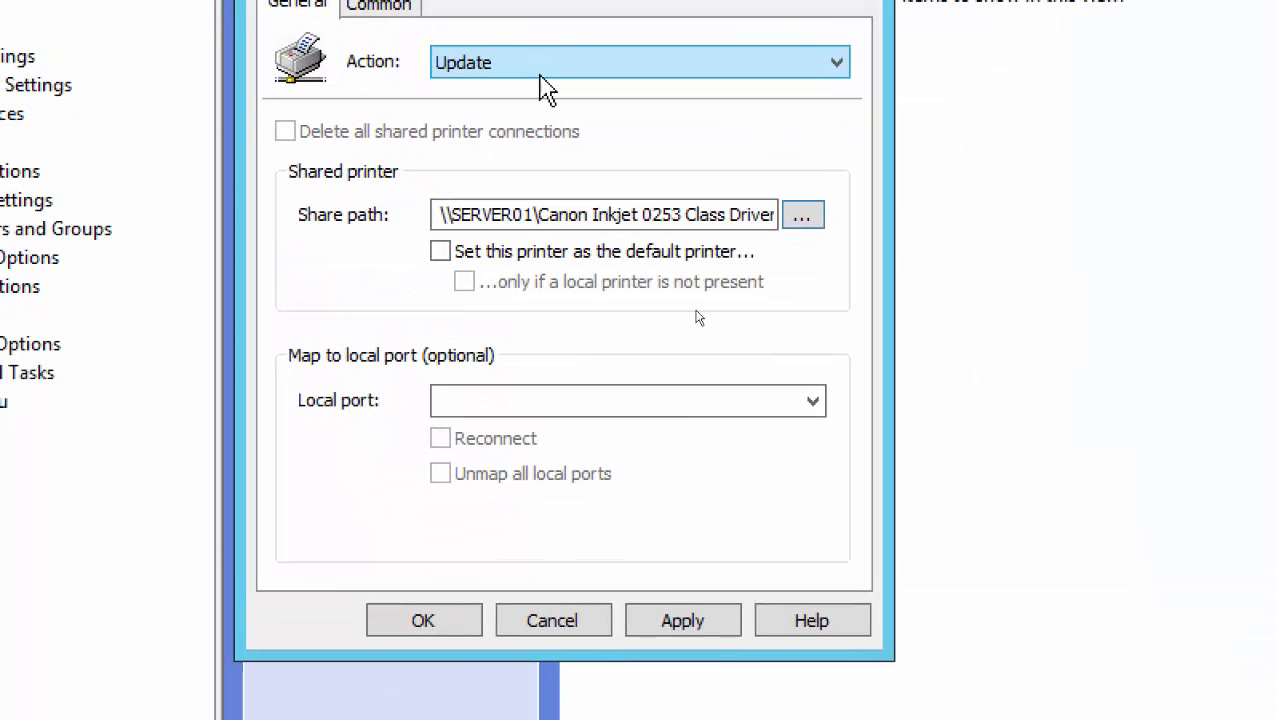
left_click(440, 253)
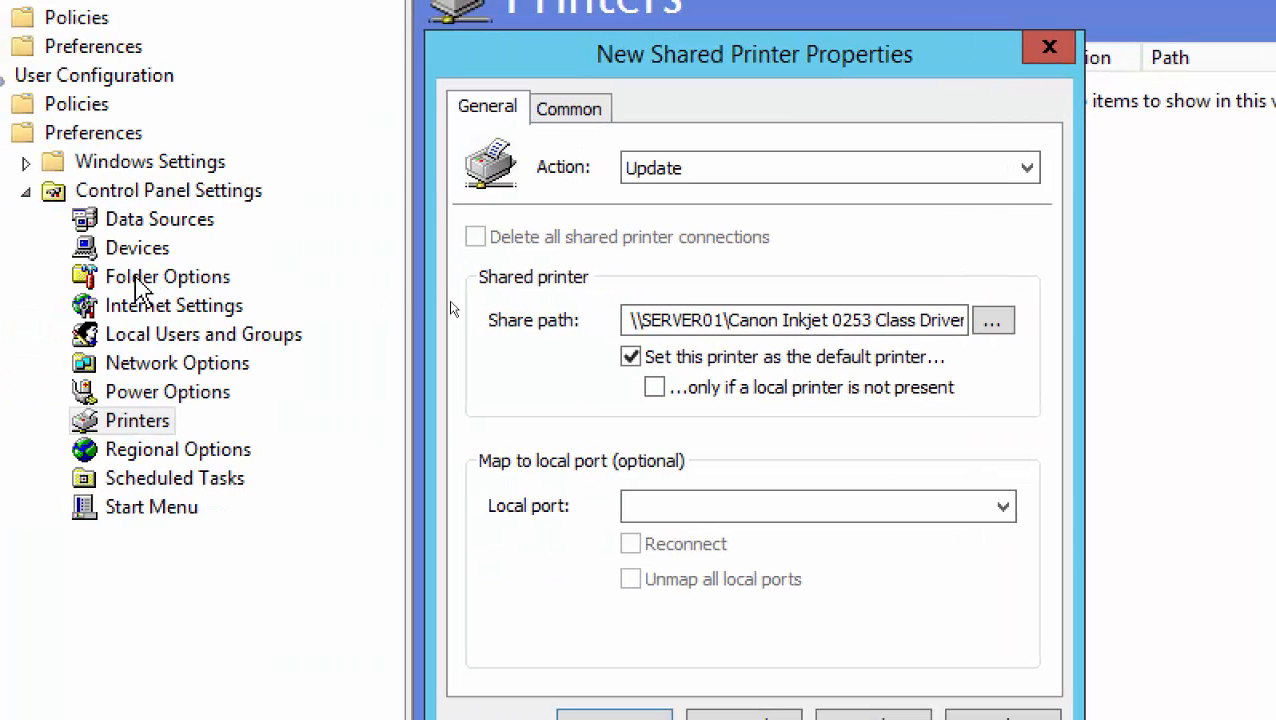
Tick Item-level targeting in the Canon printer preference's Common options
left_click(587, 118)
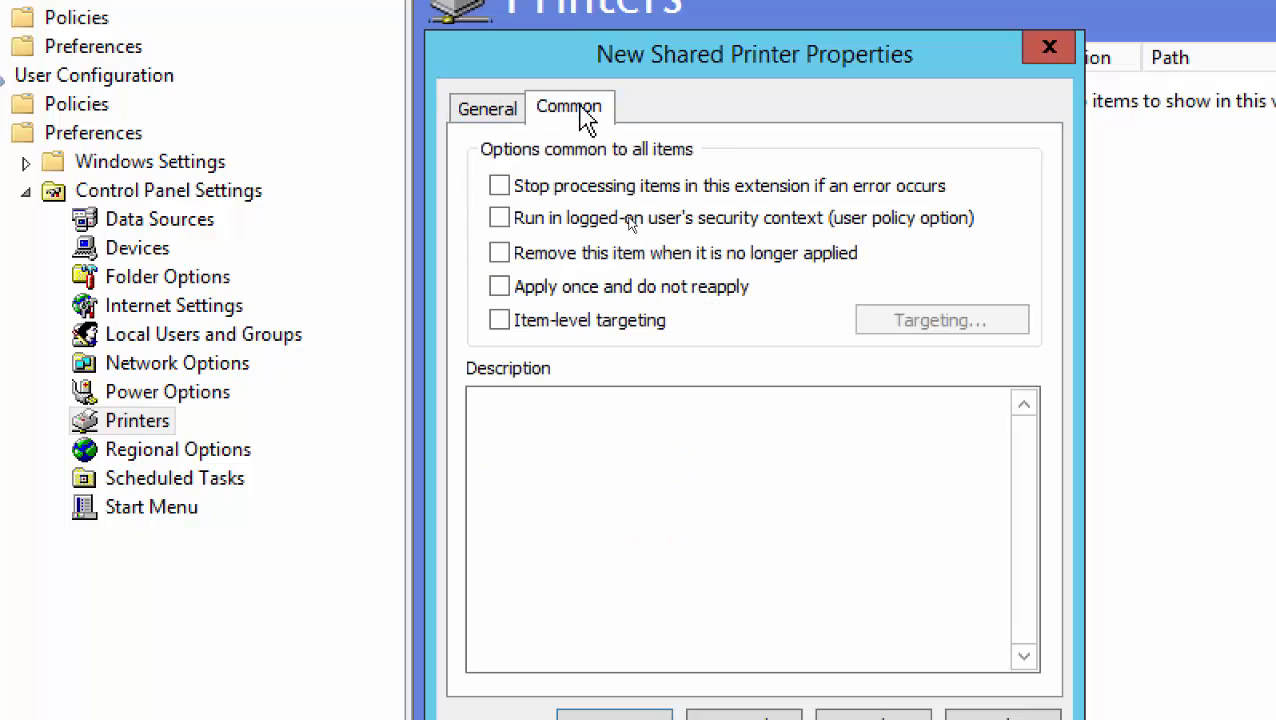
left_click(490, 115)
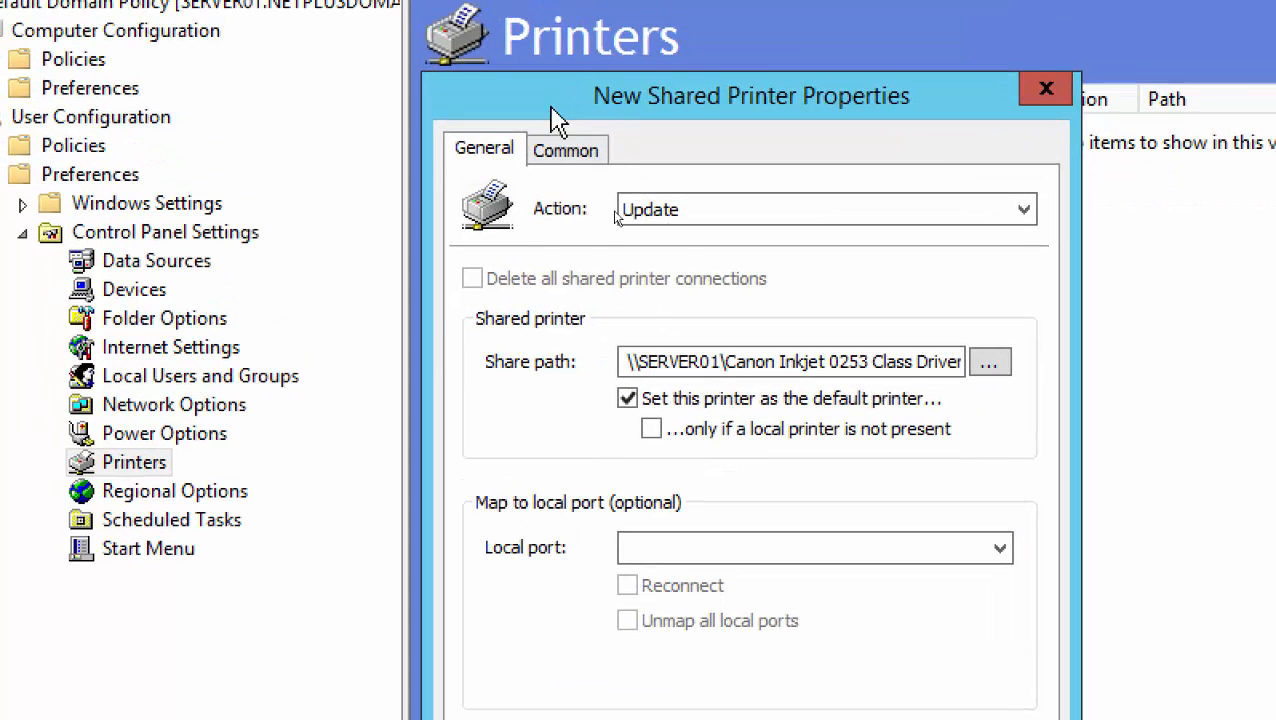
left_click(515, 8)
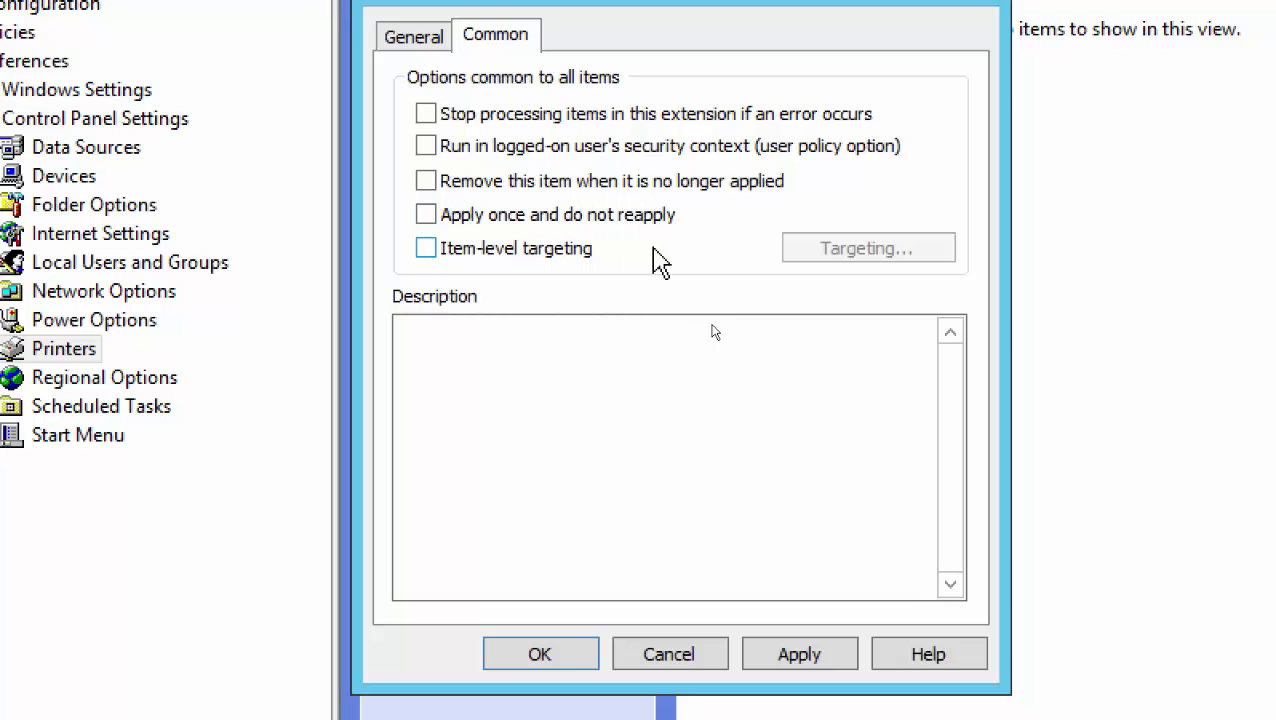
left_click(426, 250)
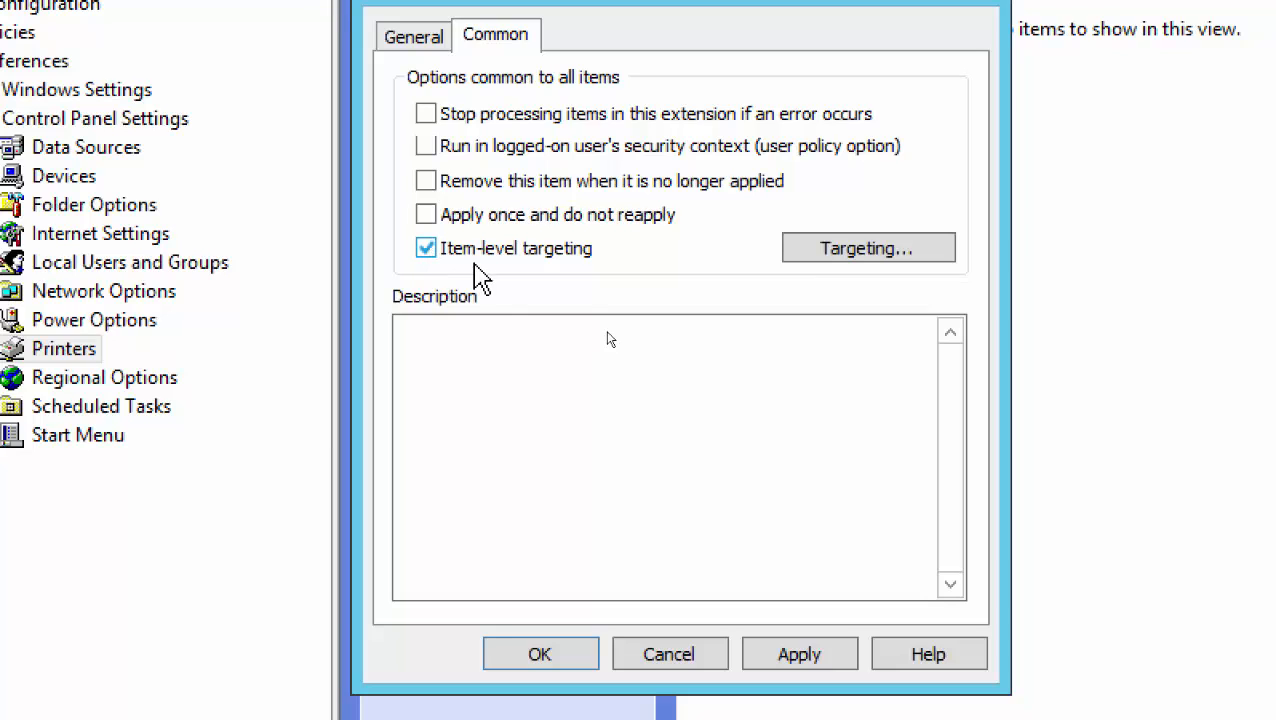
Open the Targeting Editor and show the New Item list of targeting types
left_click(851, 258)
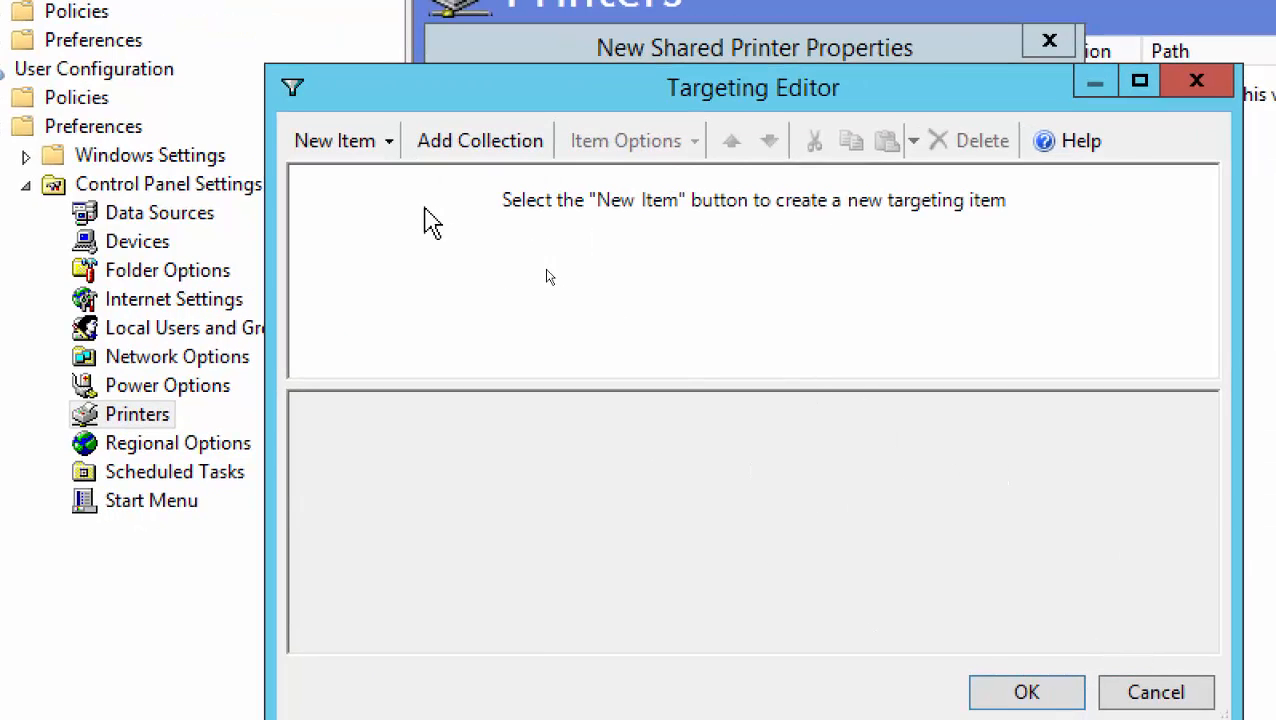
left_click(390, 143)
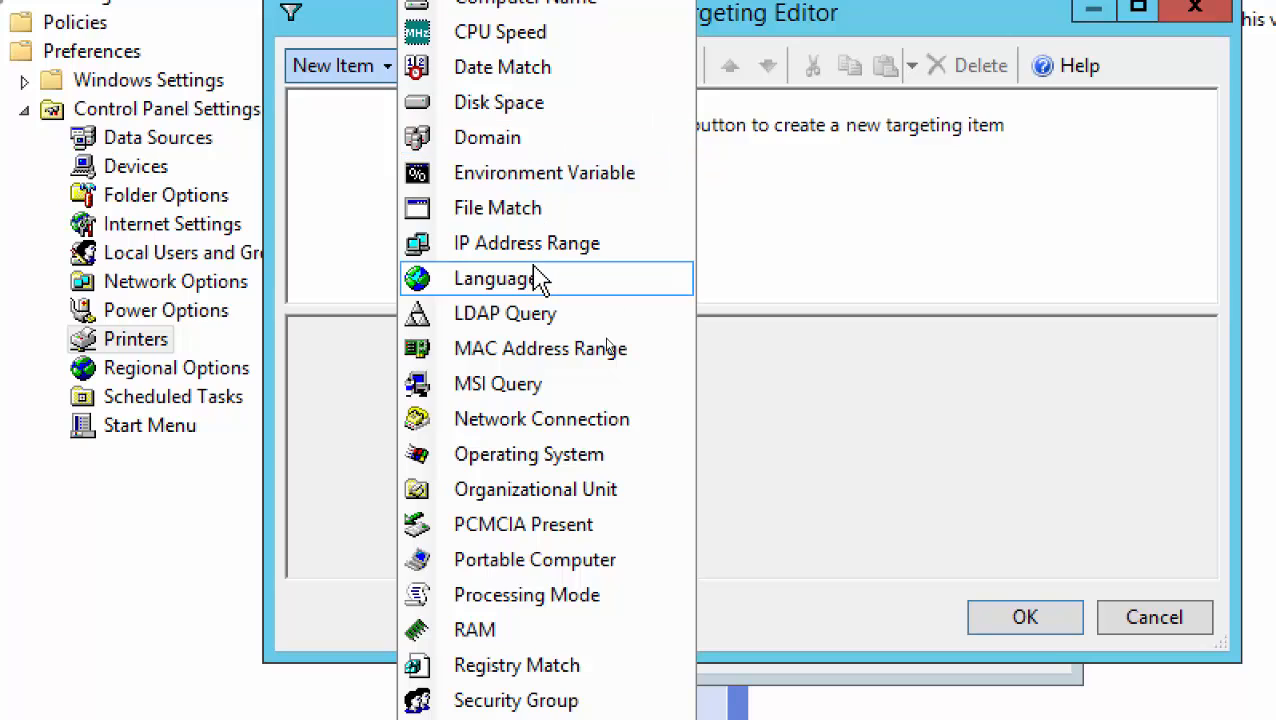
Add an IP Address Range targeting item with start address 192.168.200.1
left_click(556, 250)
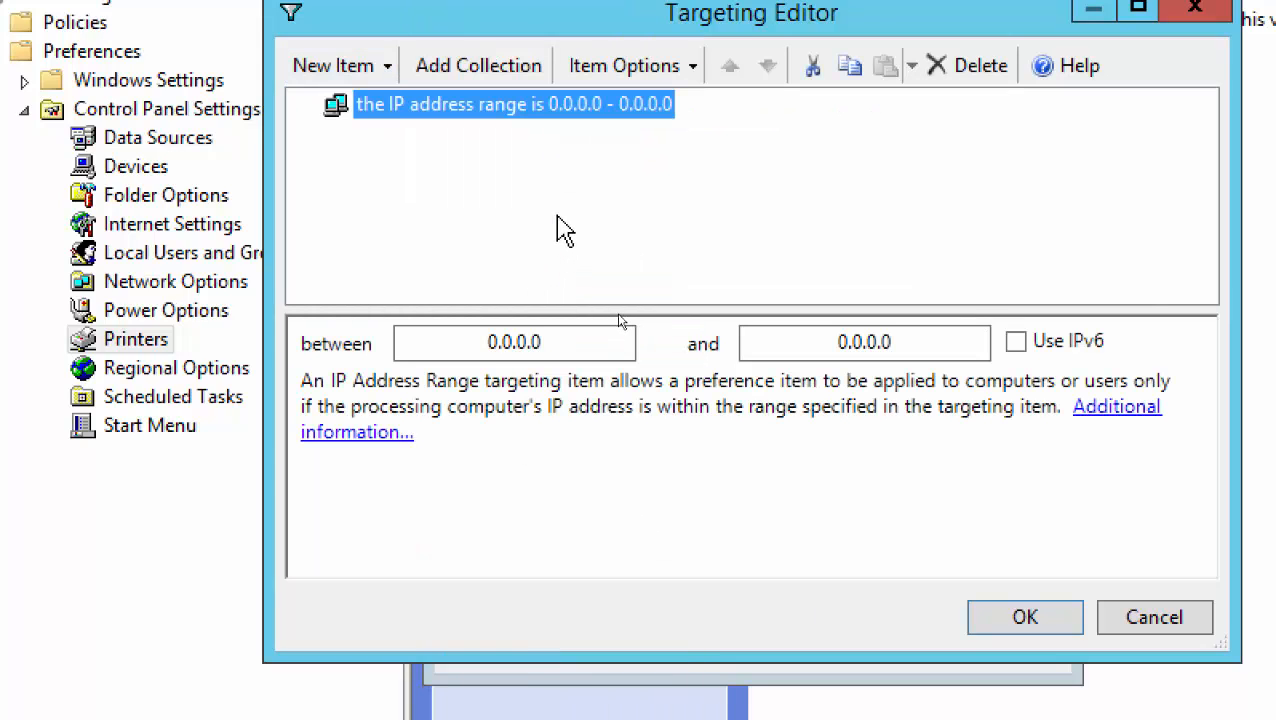
left_click(487, 343)
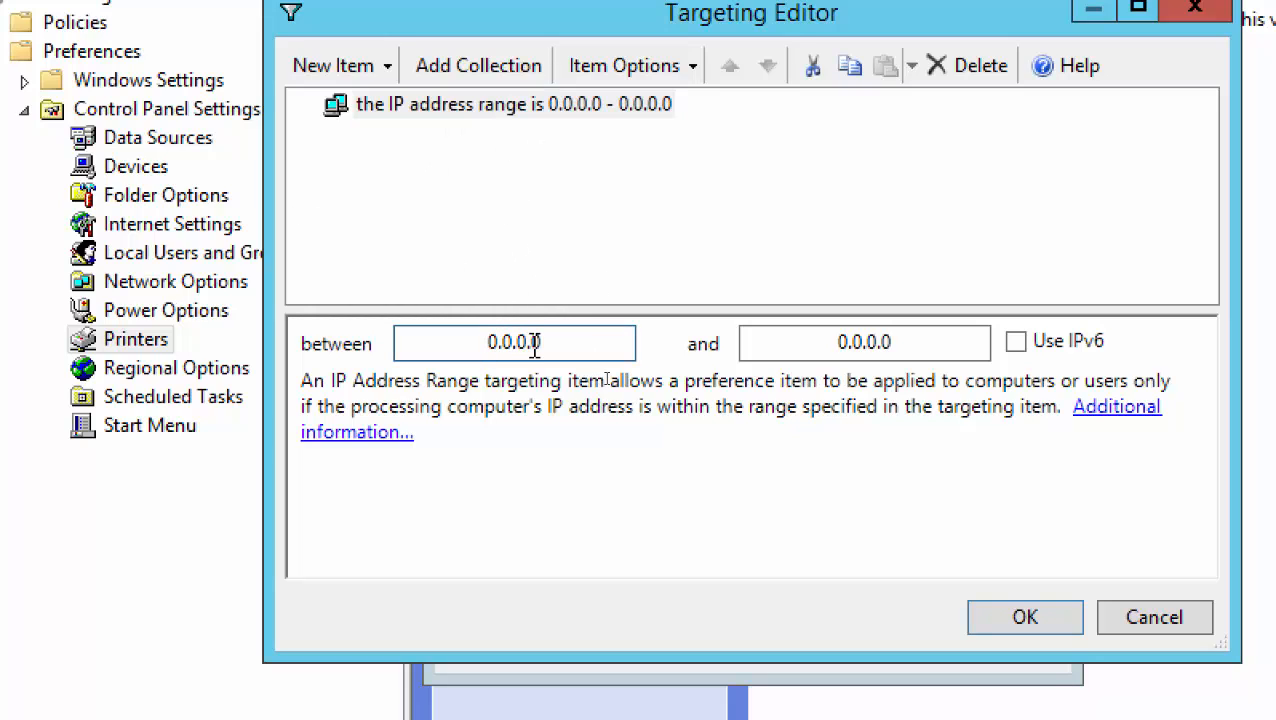
type("19")
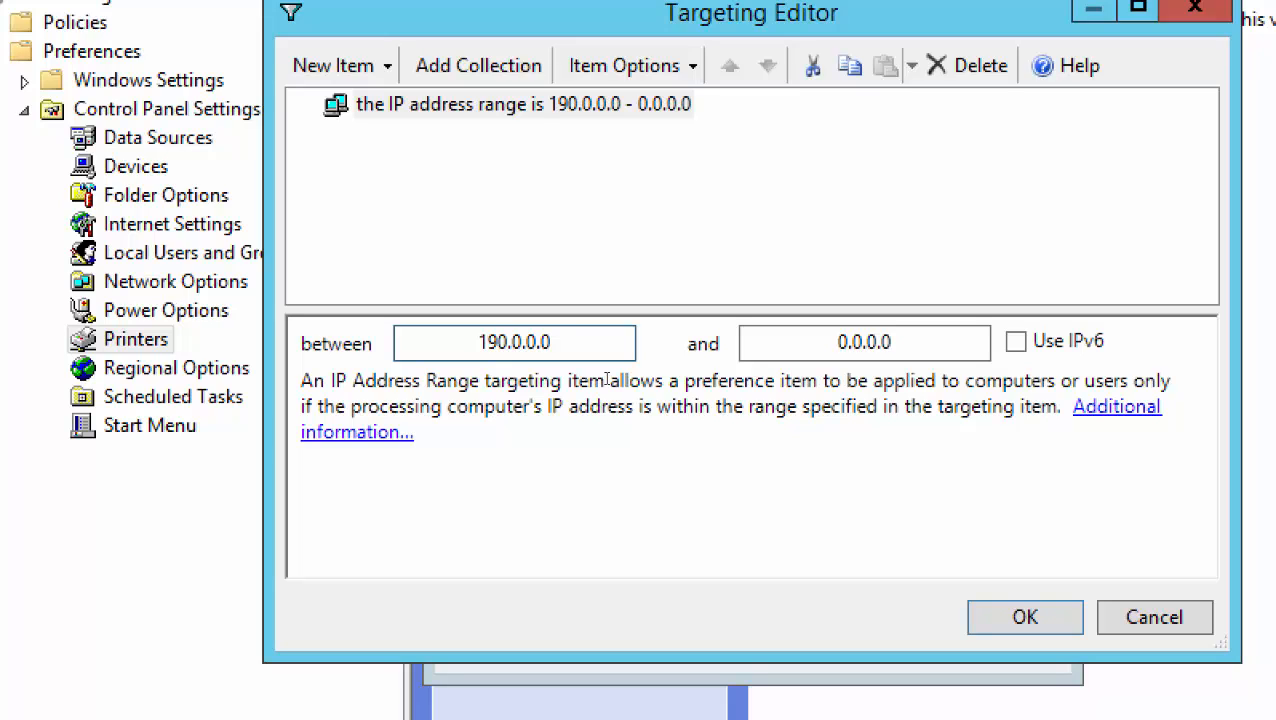
key("Delete")
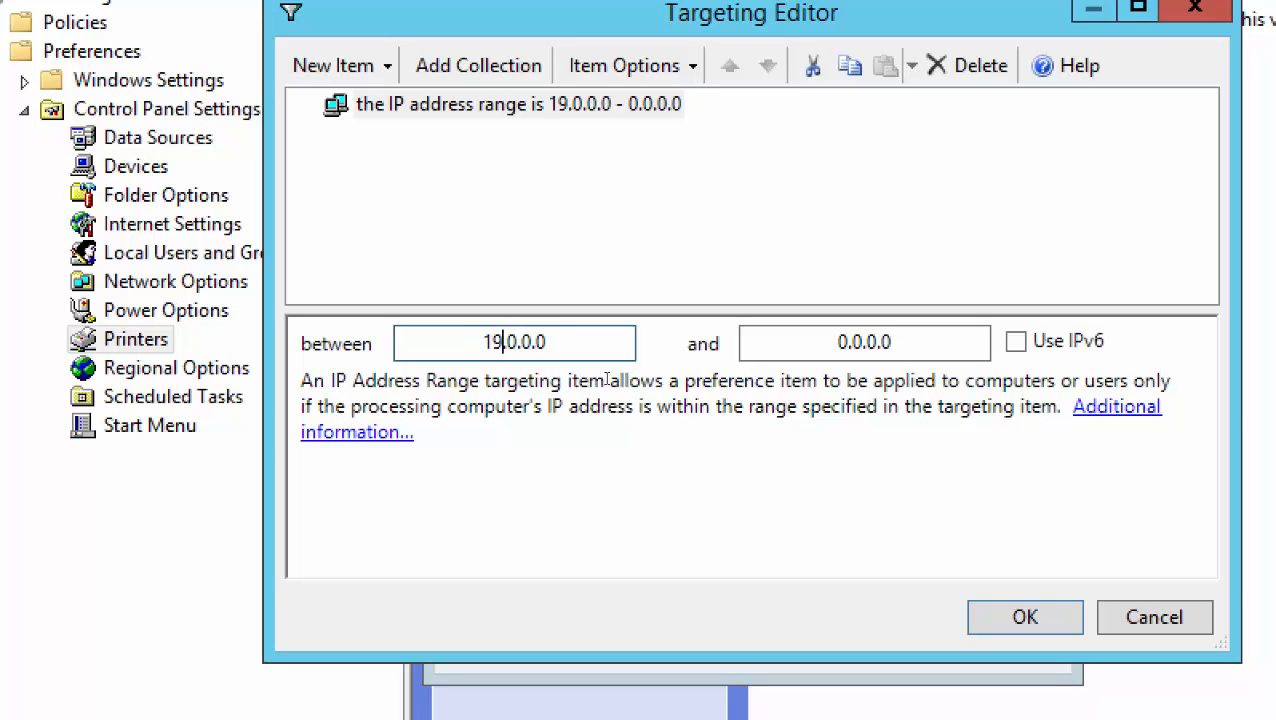
type("2")
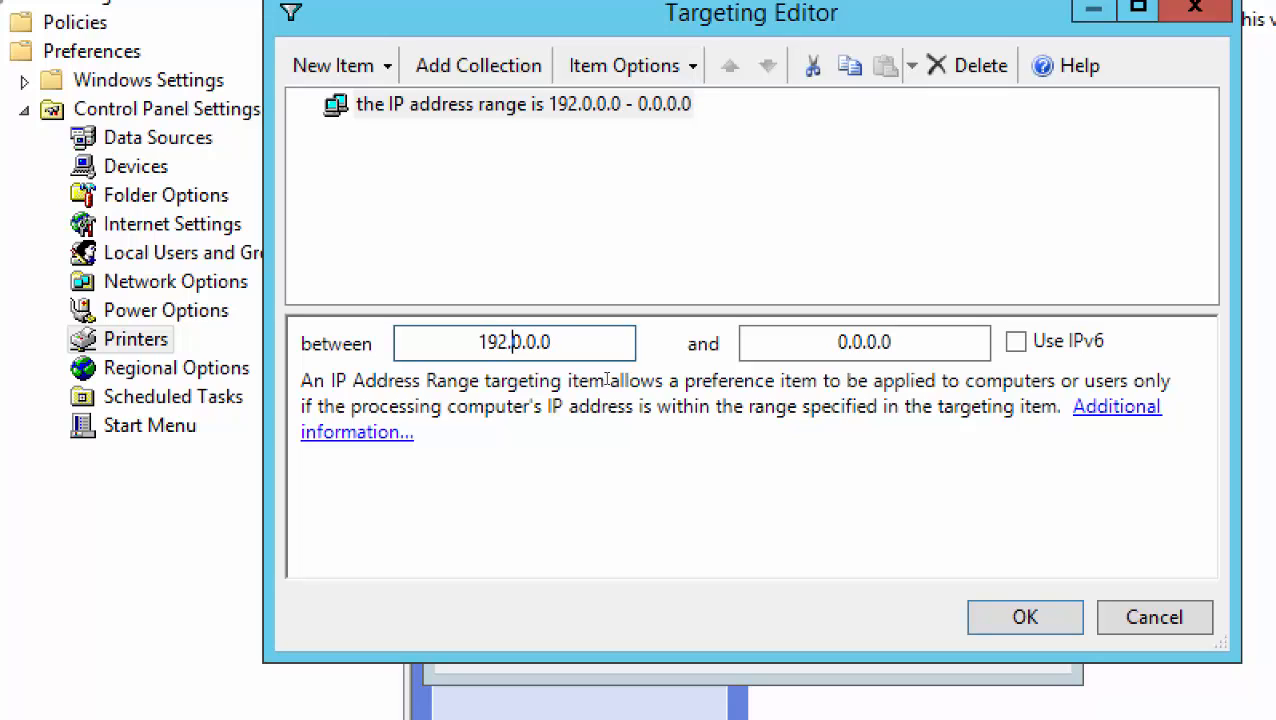
key("Right")
key("Delete")
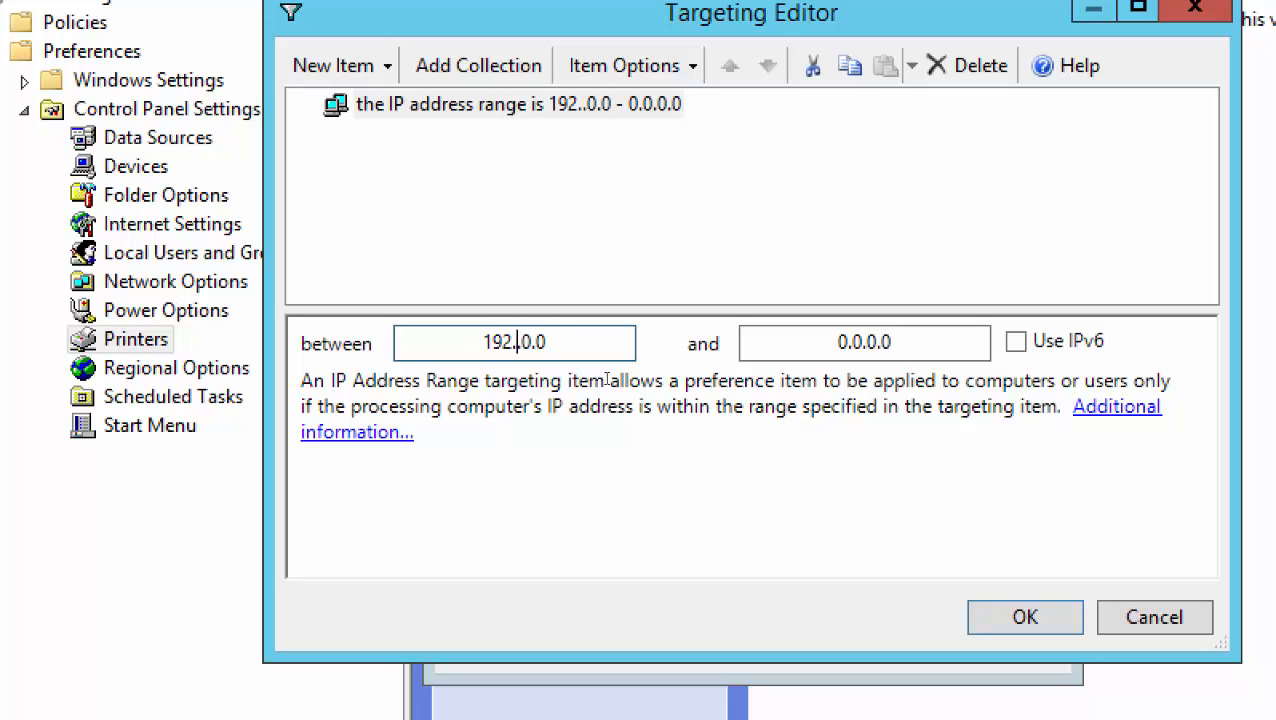
type("168")
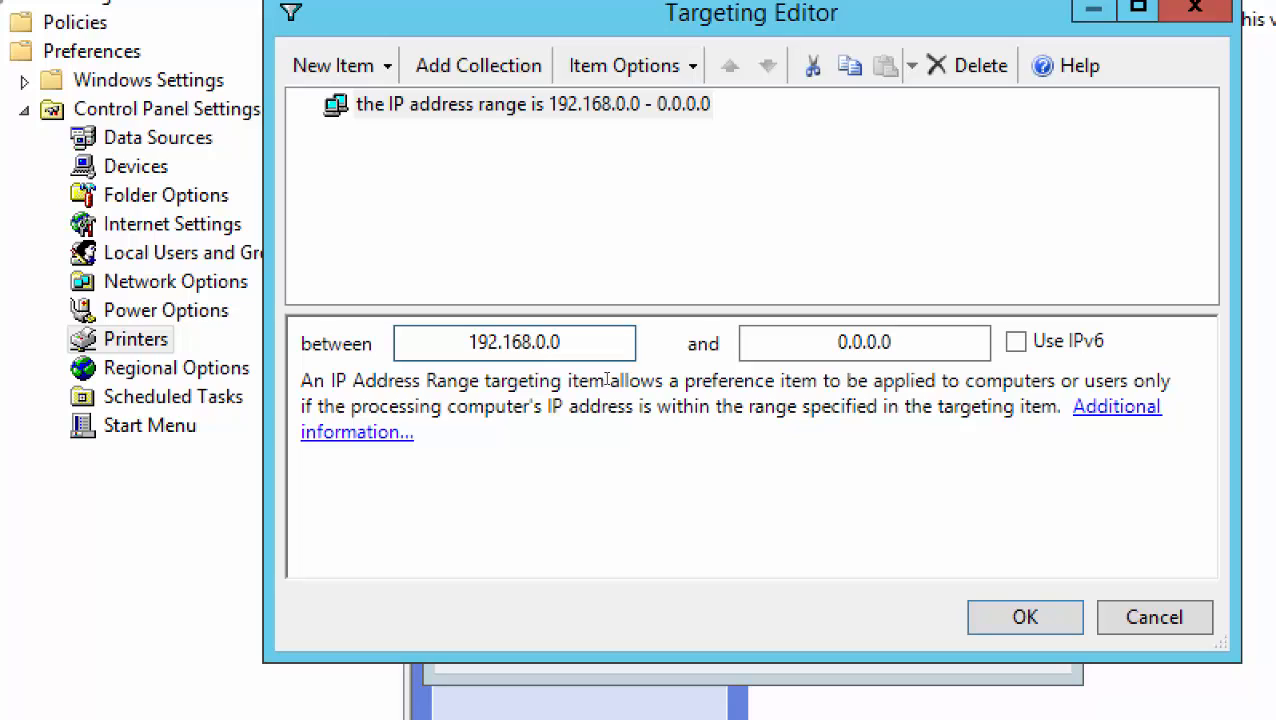
key("Right")
key("Delete")
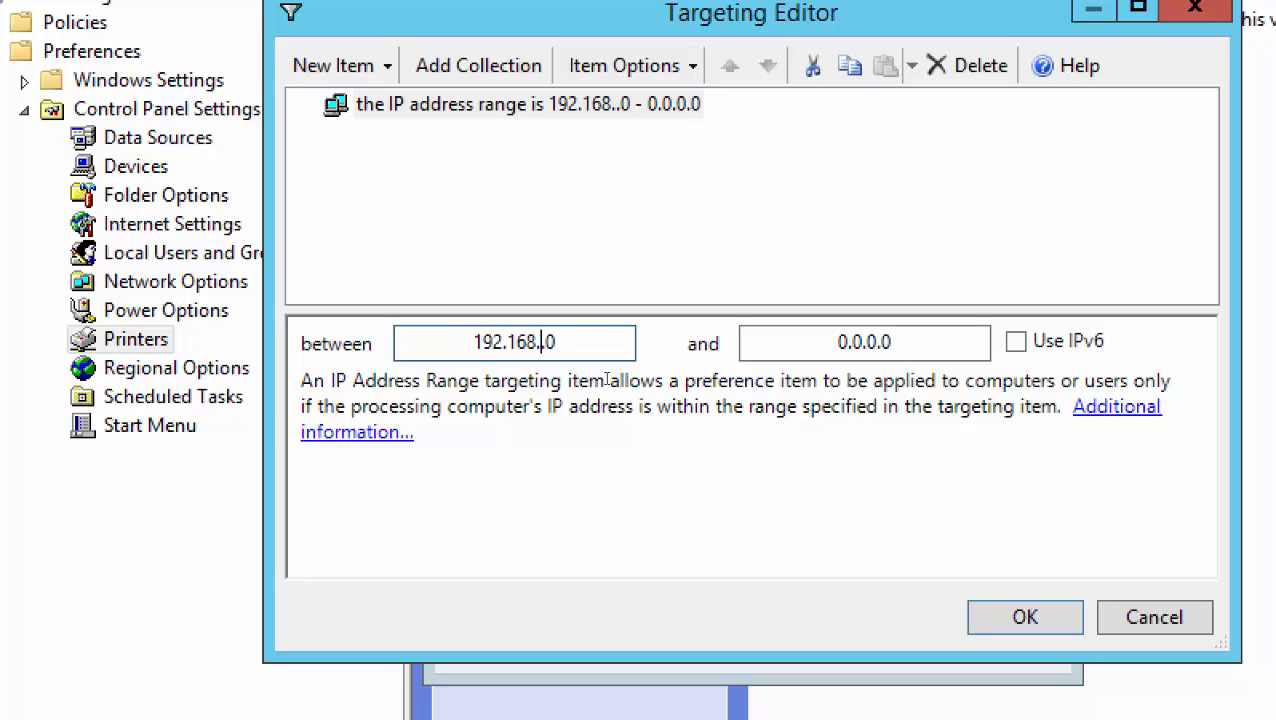
type("200")
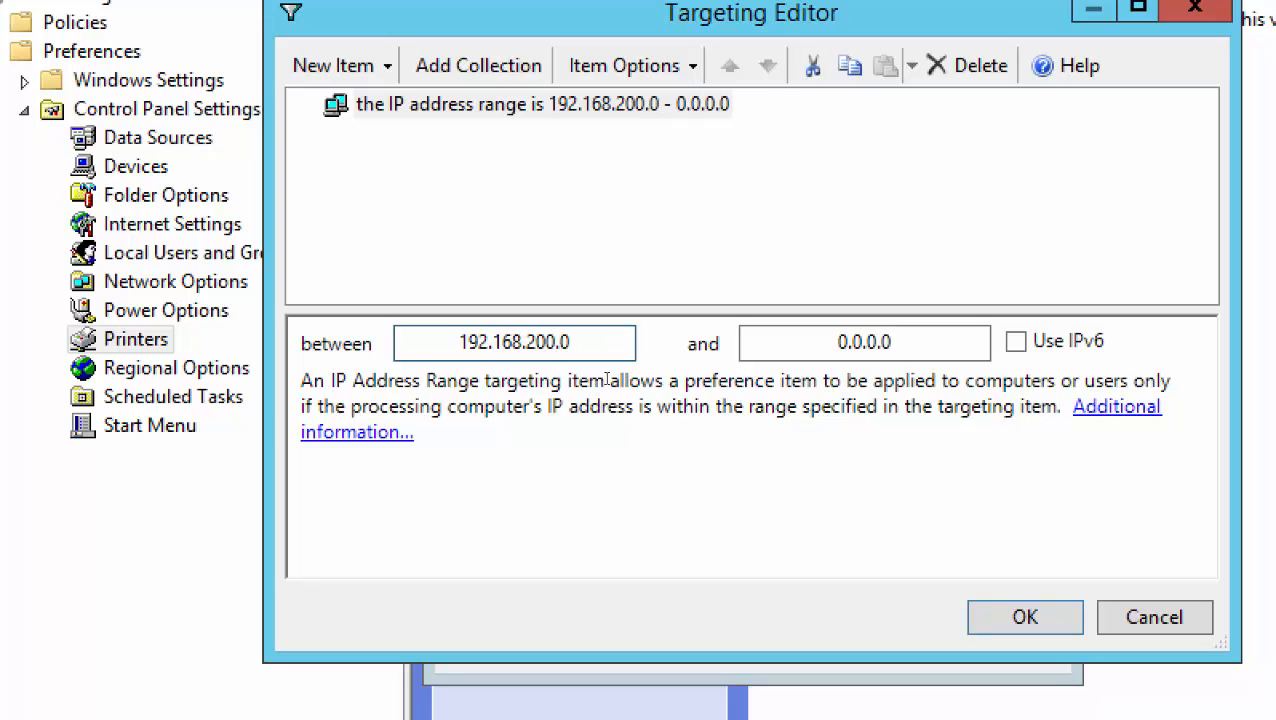
key("Right")
key("Delete")
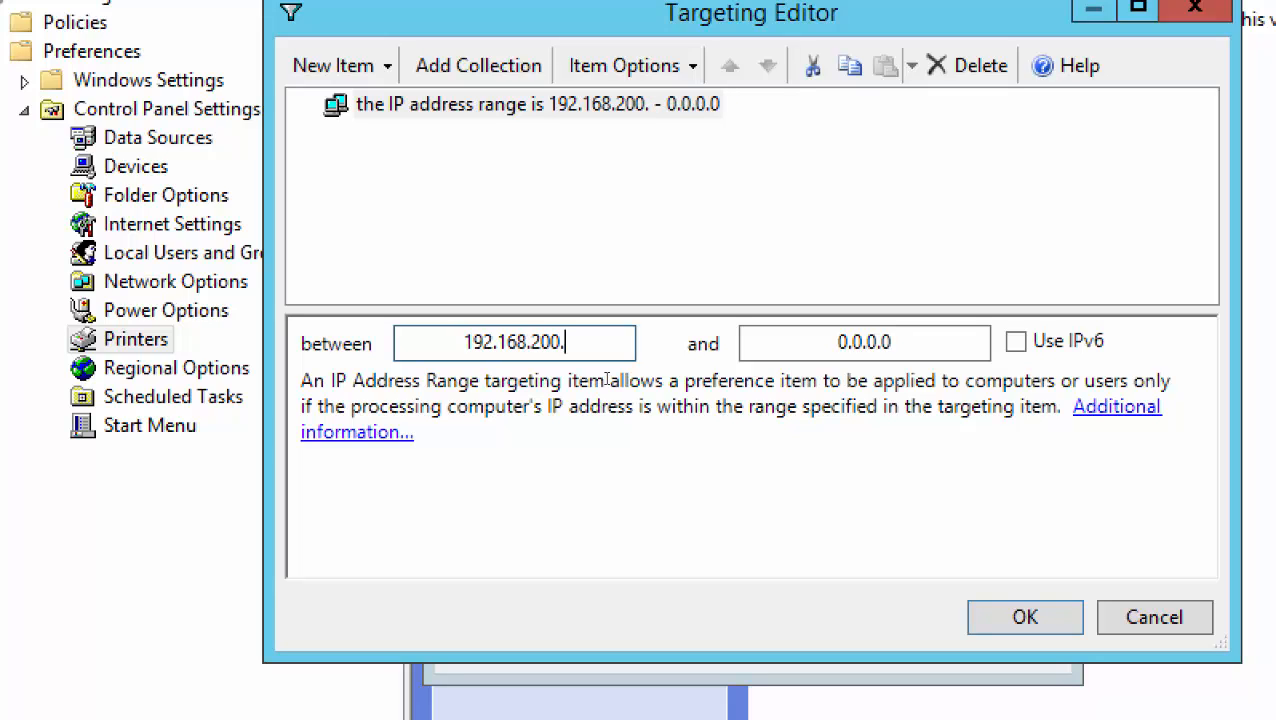
type("1")
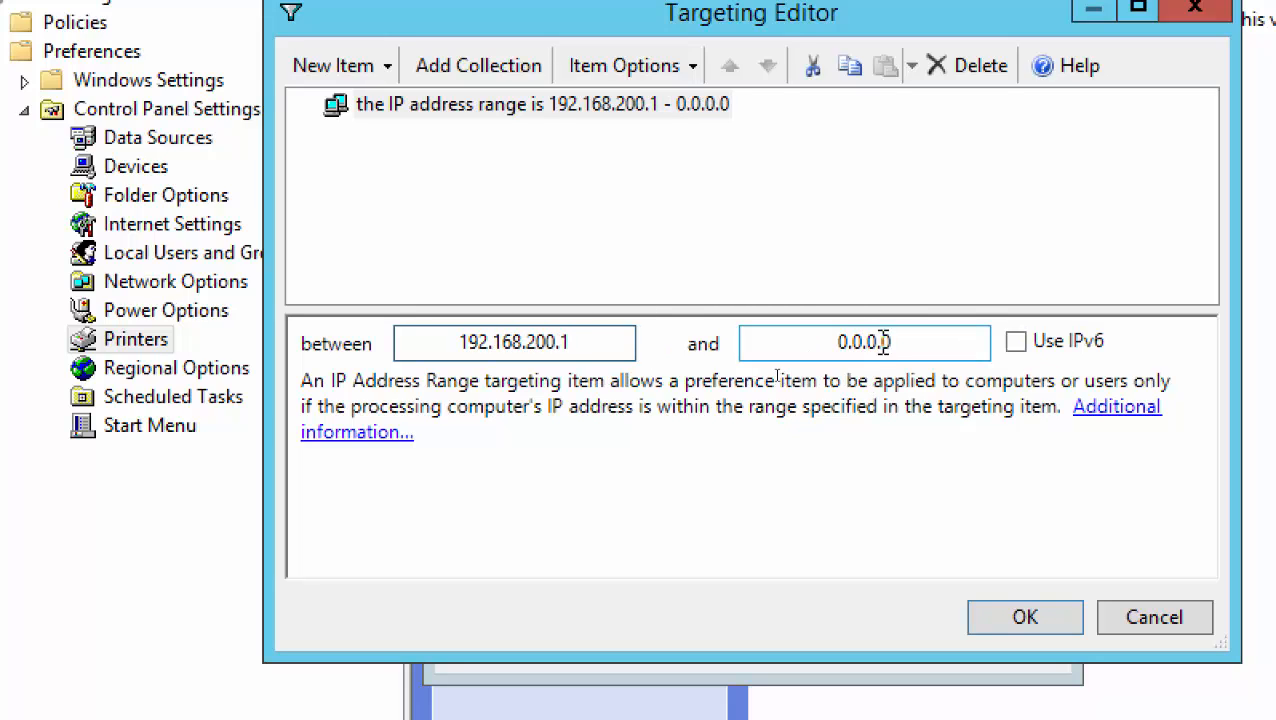
Set the range's end address to 192.168.200.4
left_click(836, 337)
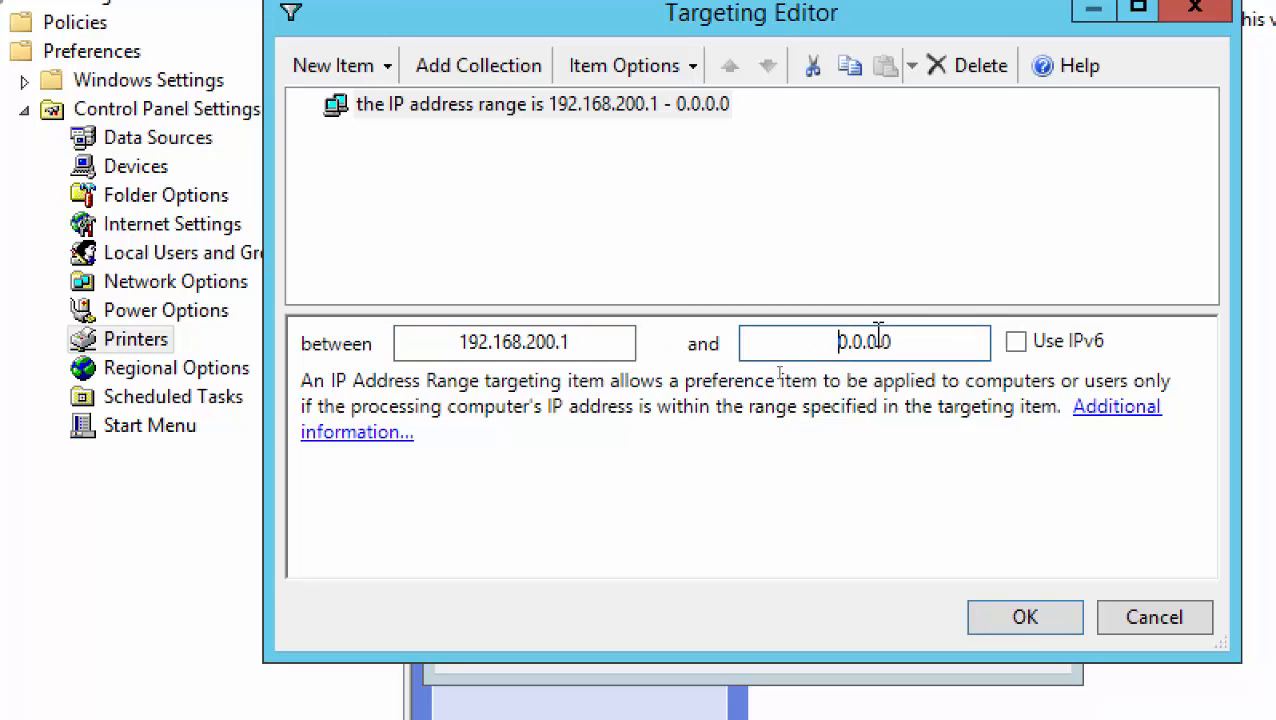
type("192")
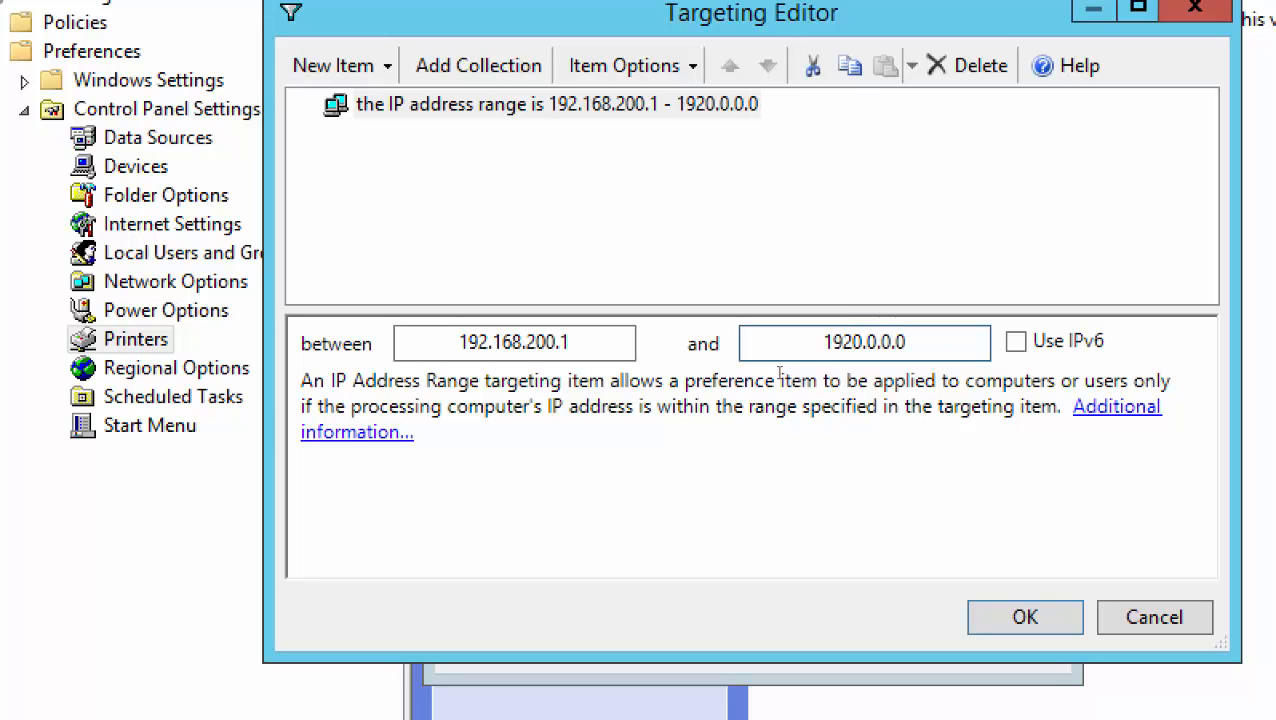
key("Delete")
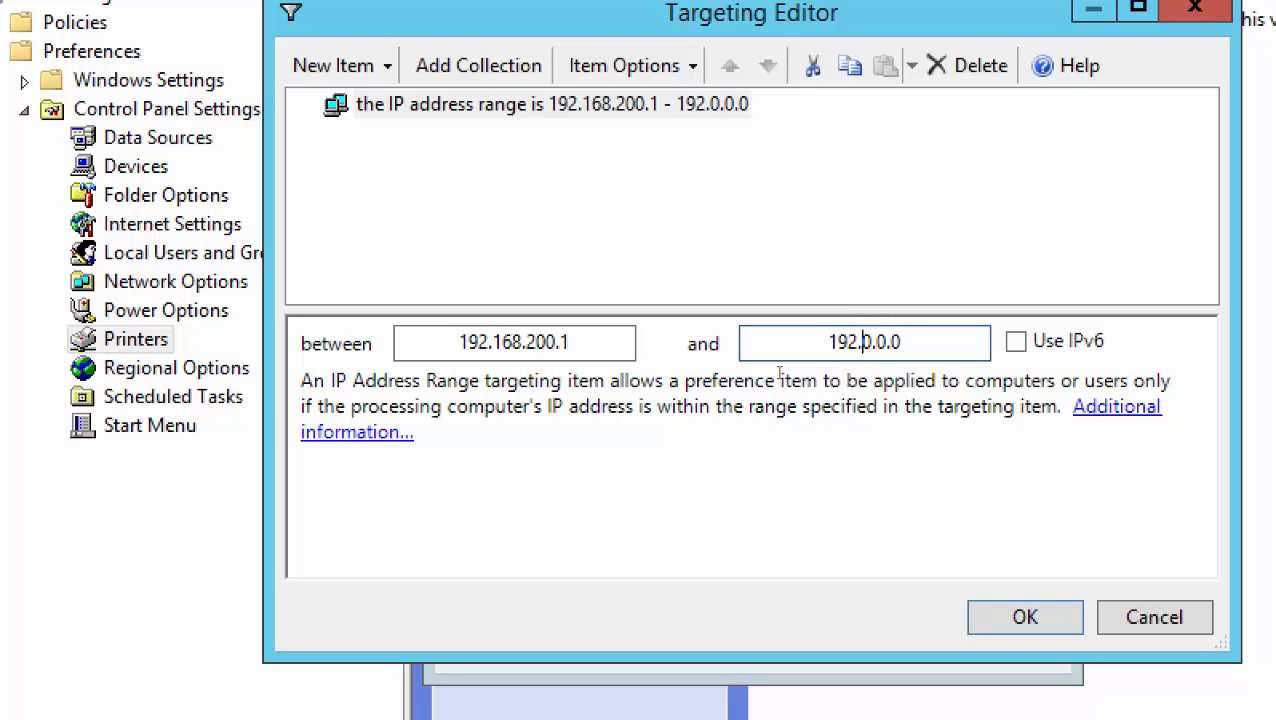
type(".168")
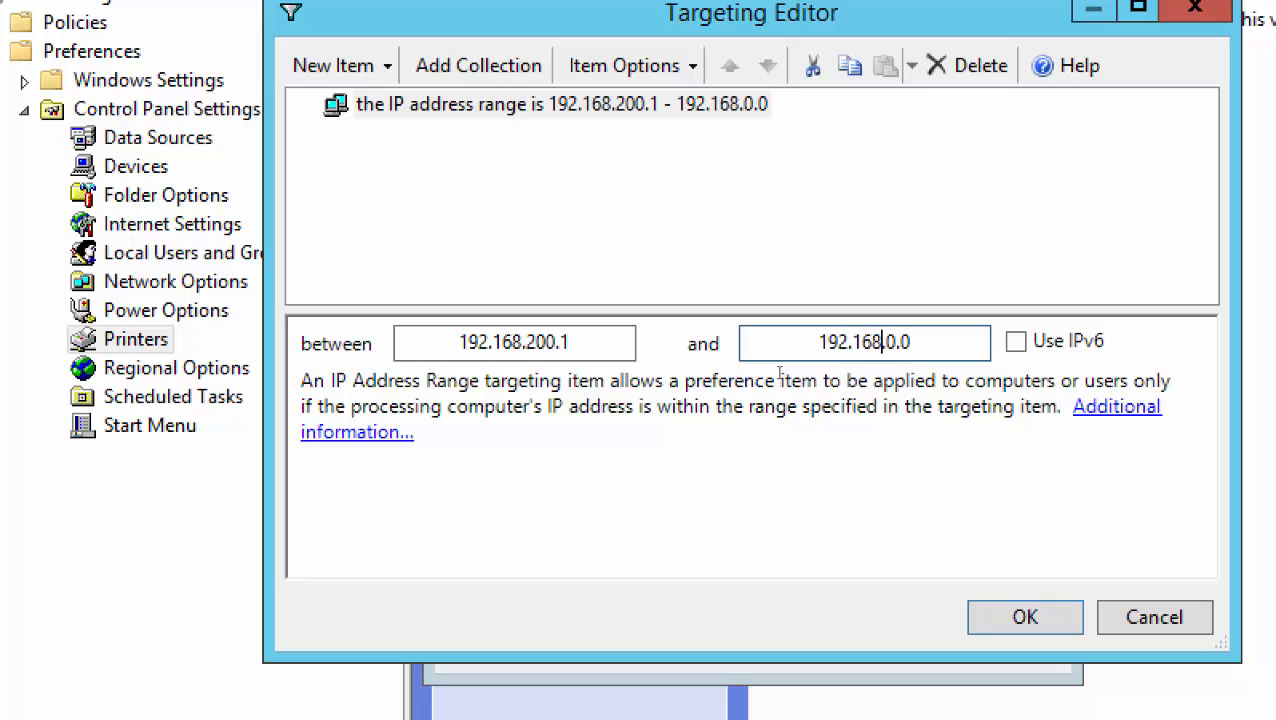
key("shift+Right")
type("200")
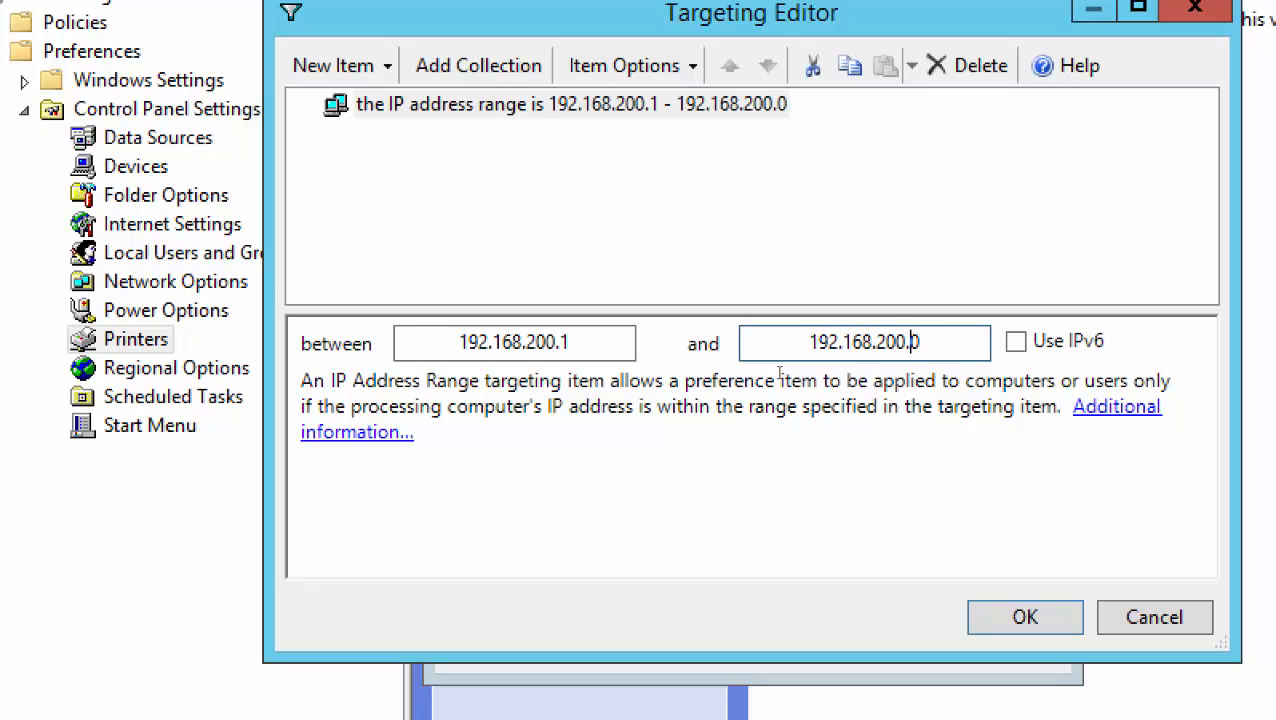
key("shift+Right")
type("4")
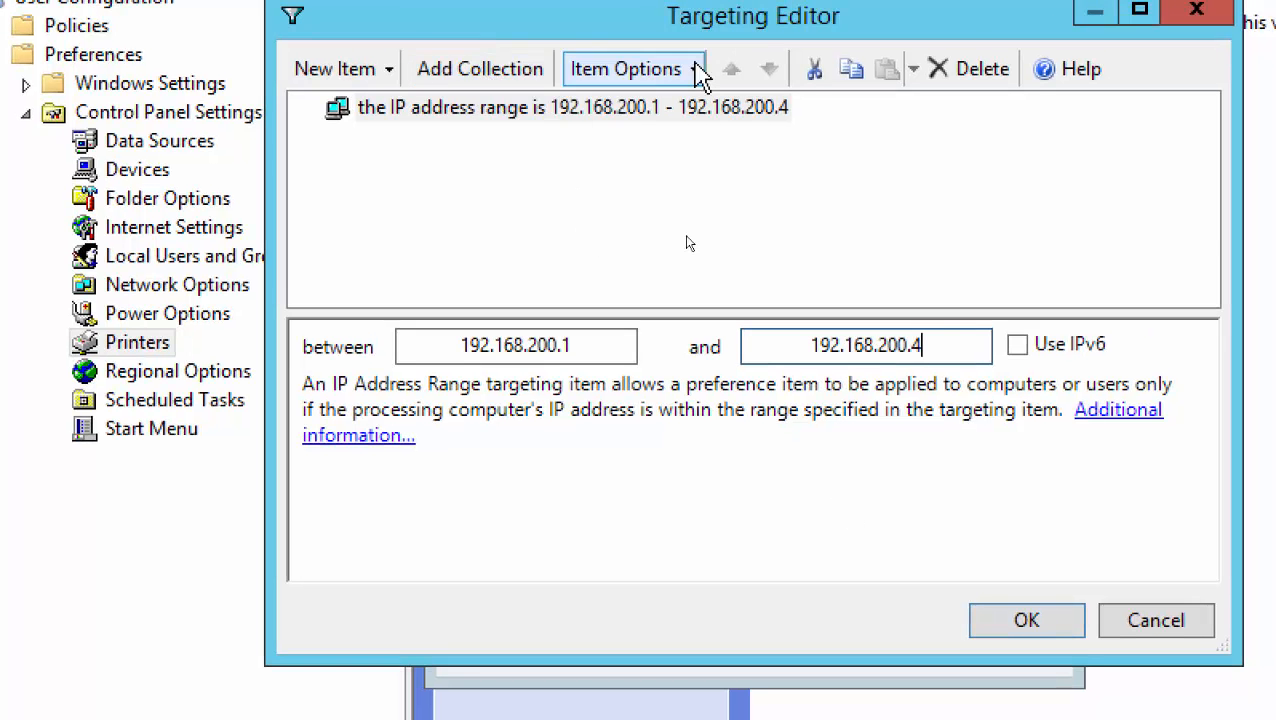
left_click(698, 68)
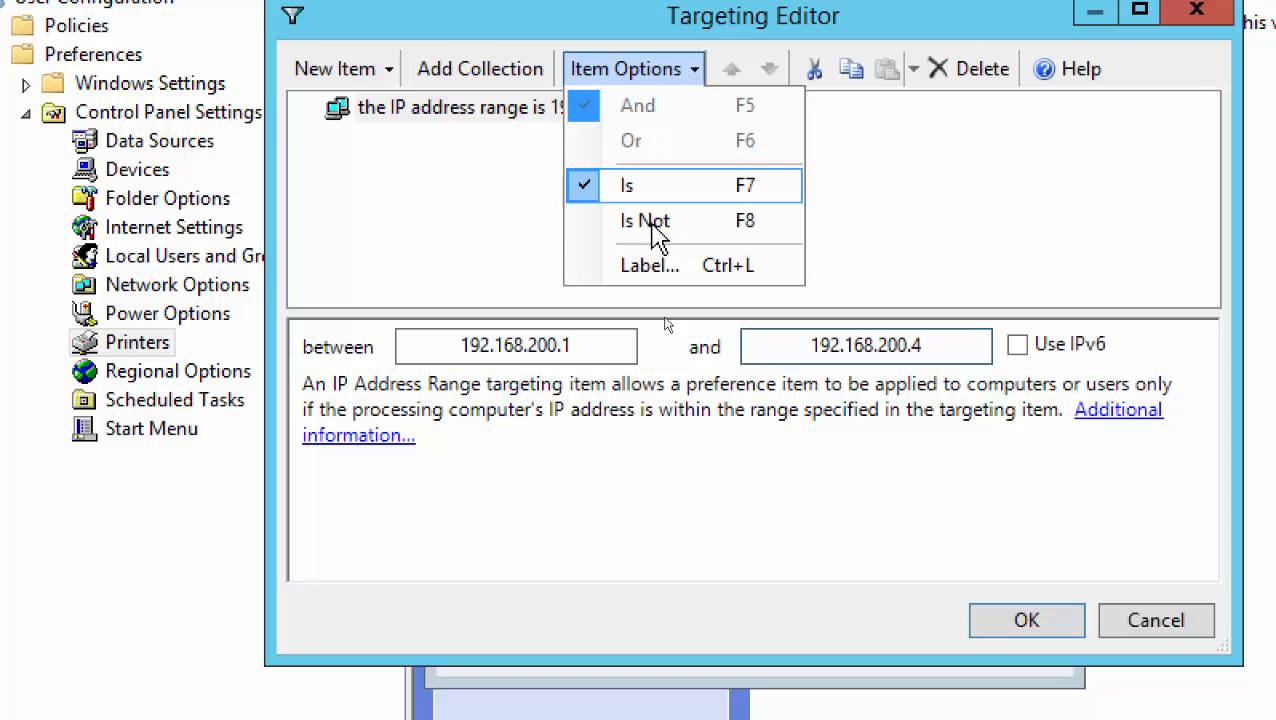
left_click(463, 14)
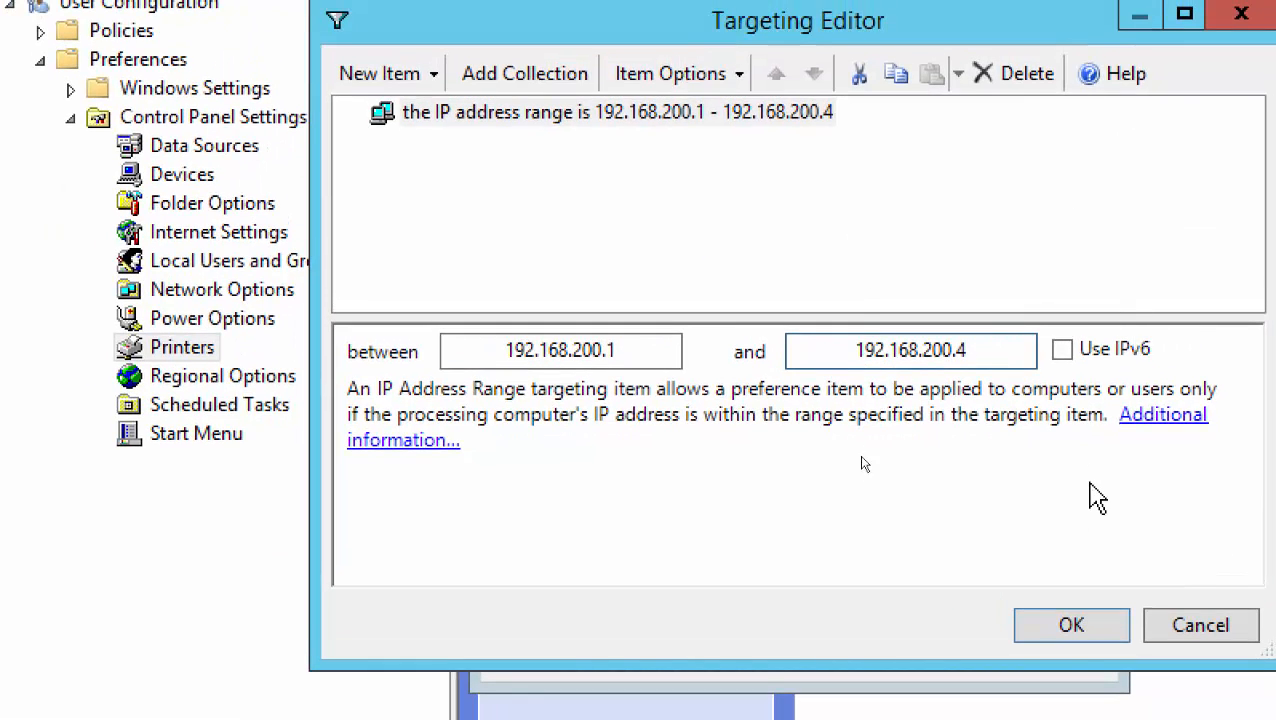
Confirm the IP range targeting, apply it, and save the Canon printer properties
left_click(1070, 627)
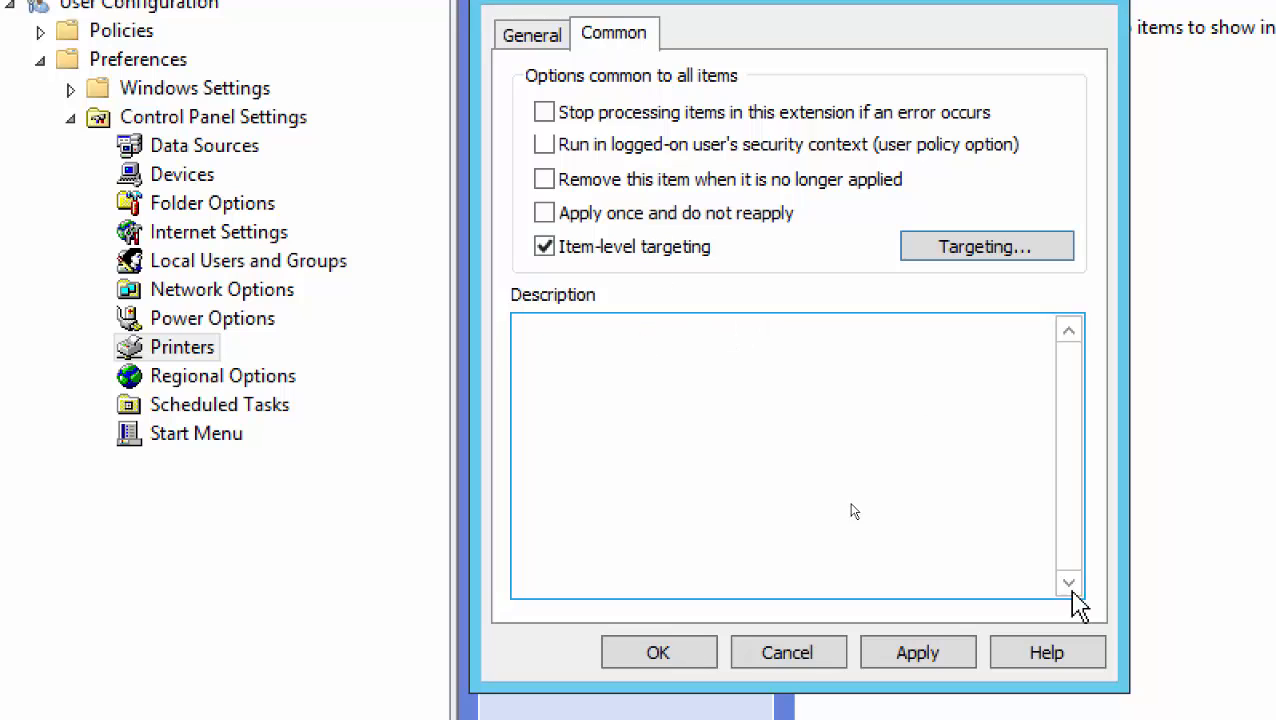
left_click(902, 655)
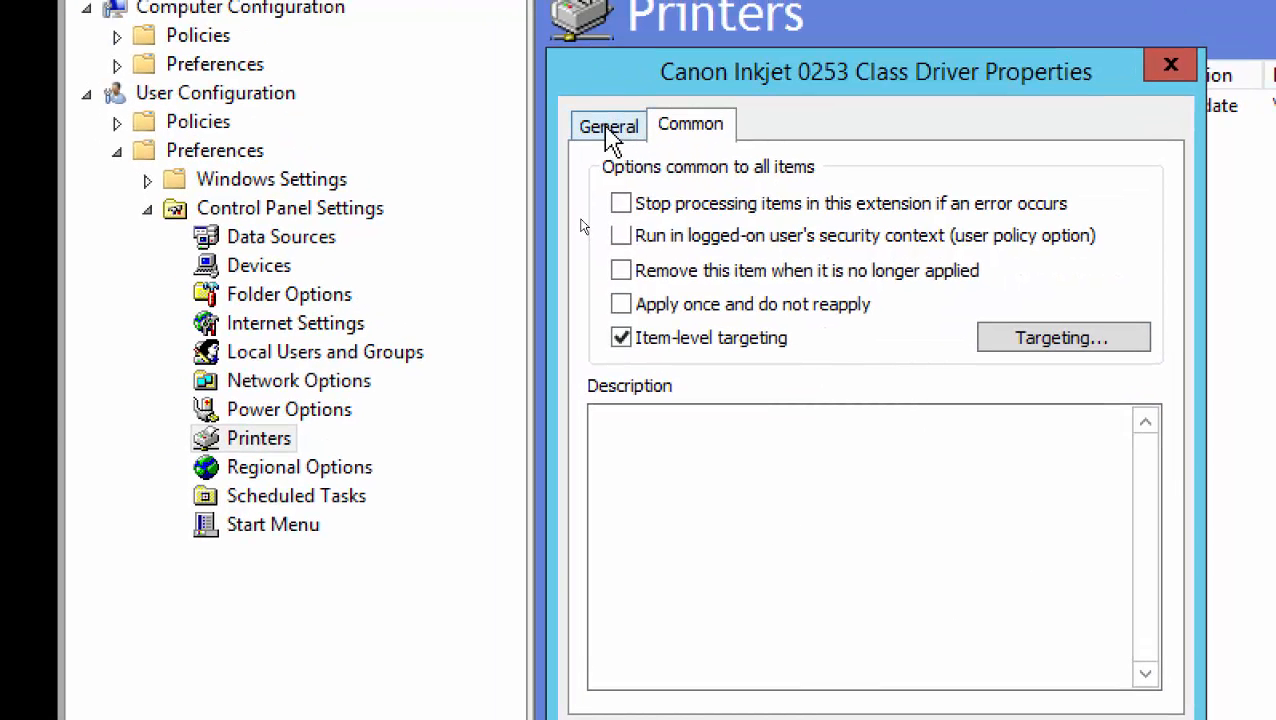
left_click(533, 40)
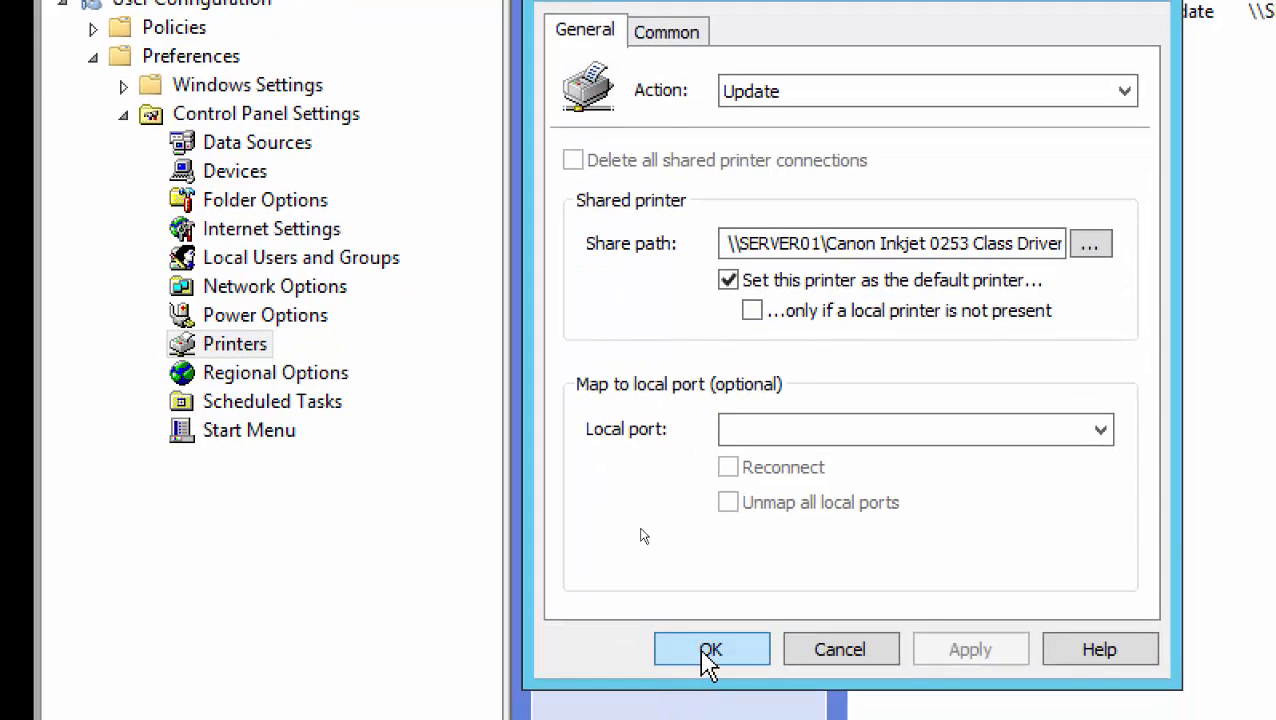
left_click(710, 652)
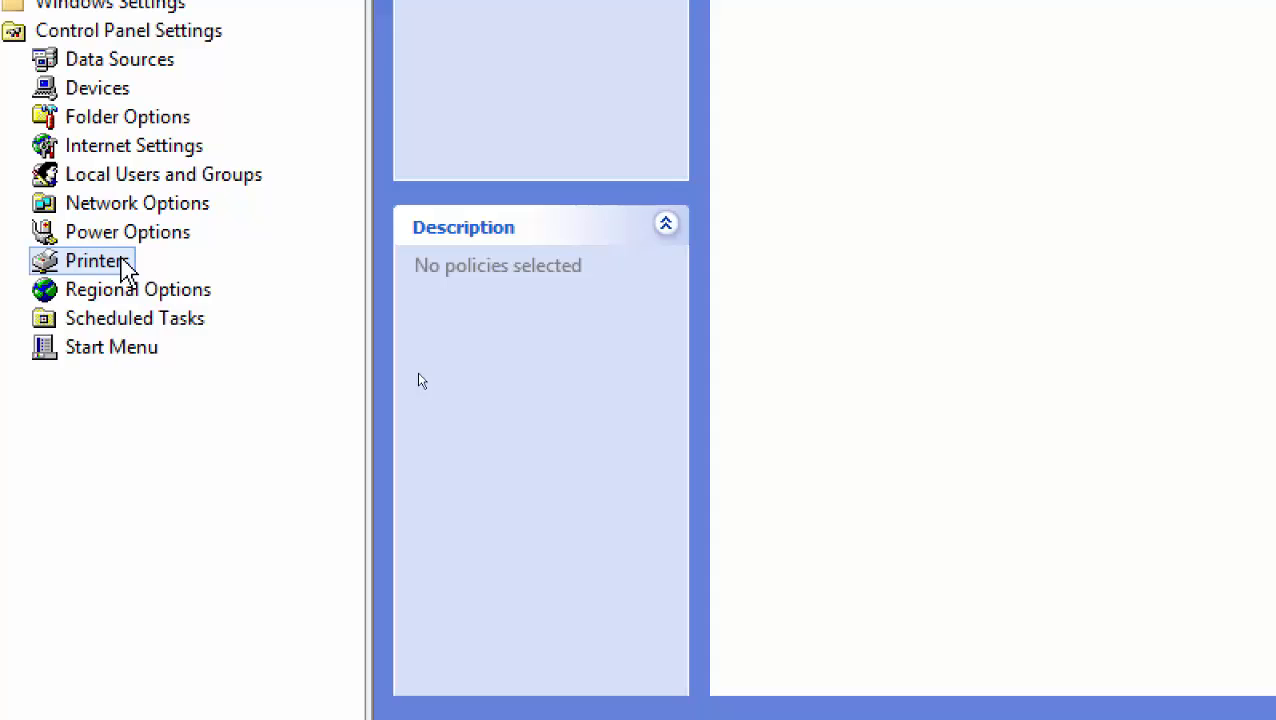
Close the Group Policy Management Editor window
right_click(125, 268)
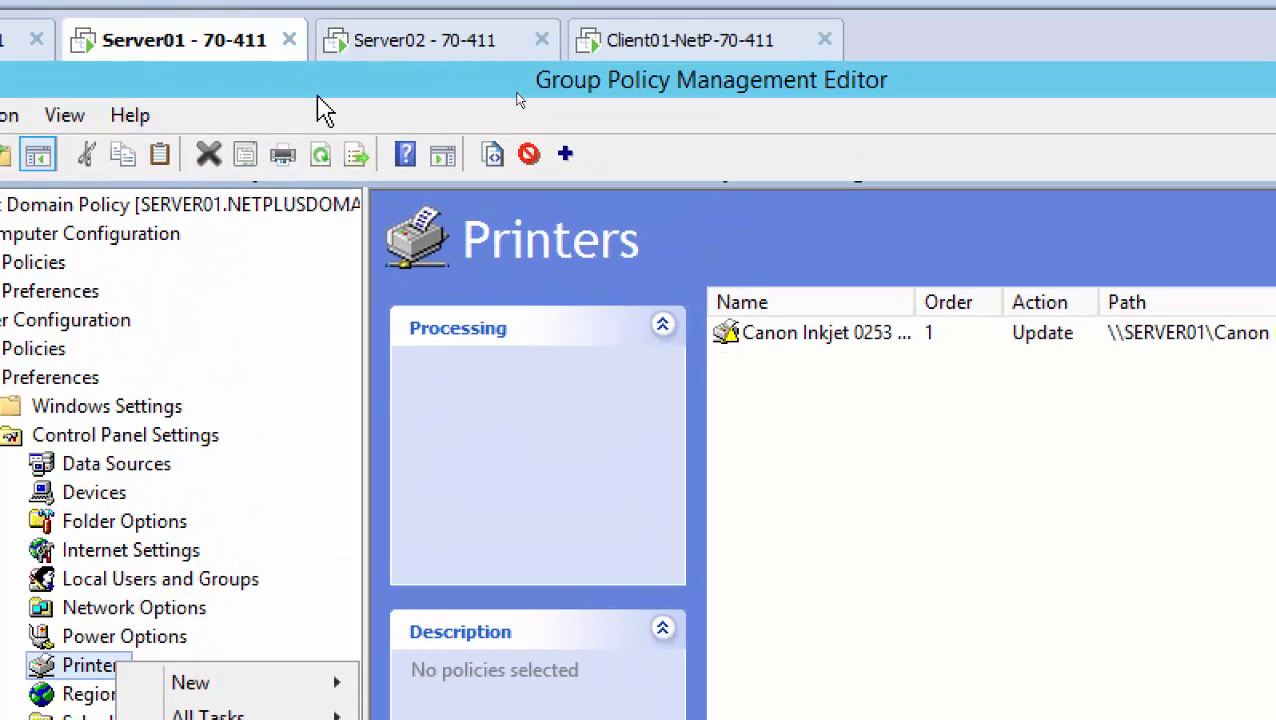
left_click(236, 104)
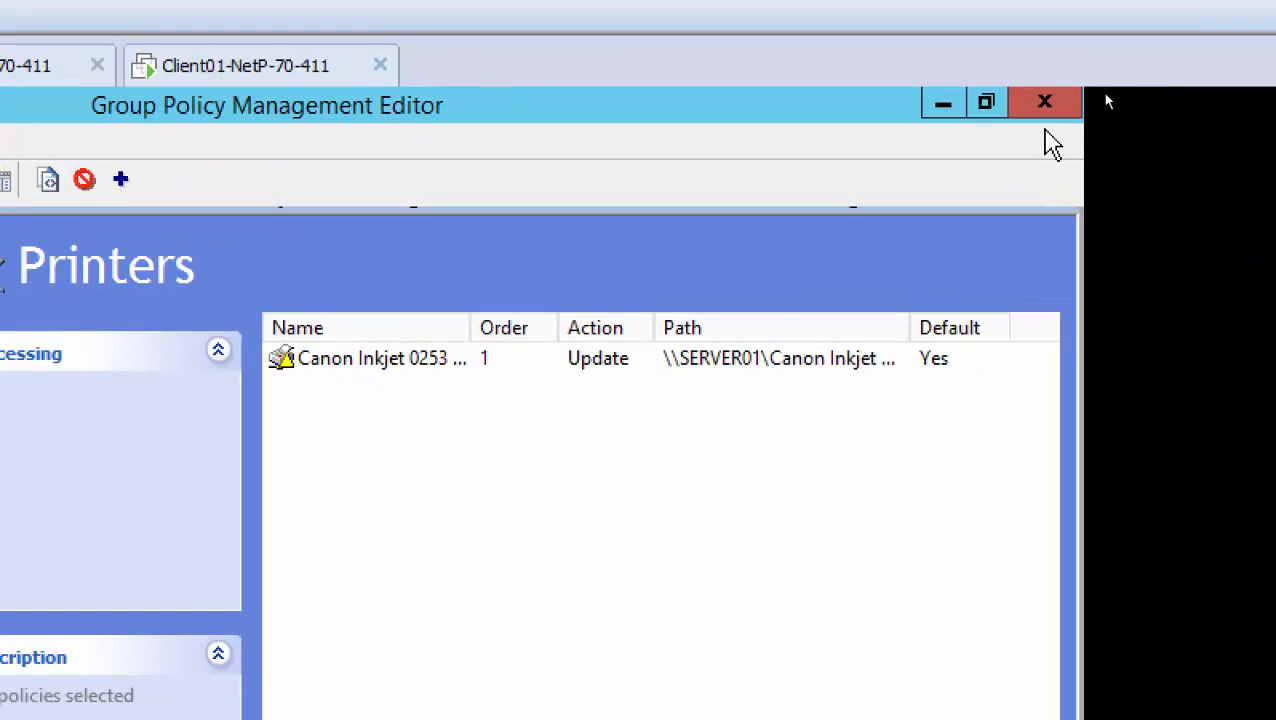
left_click(1045, 112)
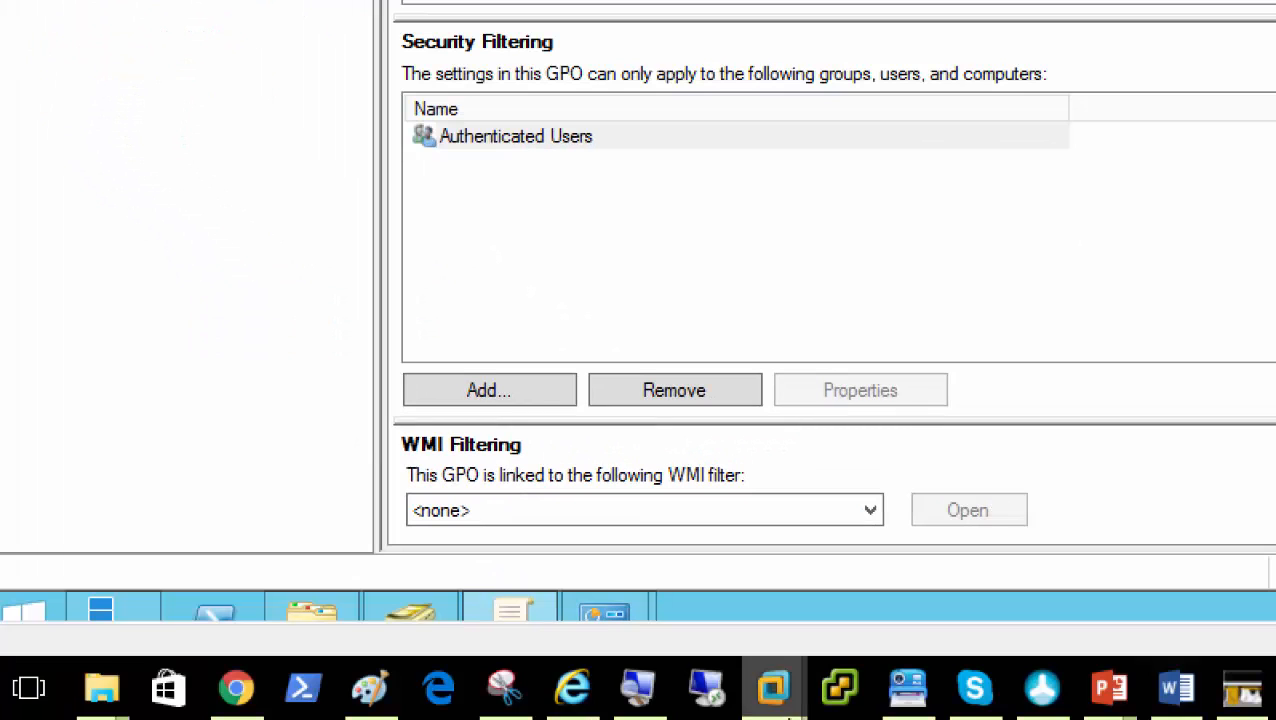
Run gpupdate /force in PowerShell and answer Y to the log-off prompt
left_click(220, 625)
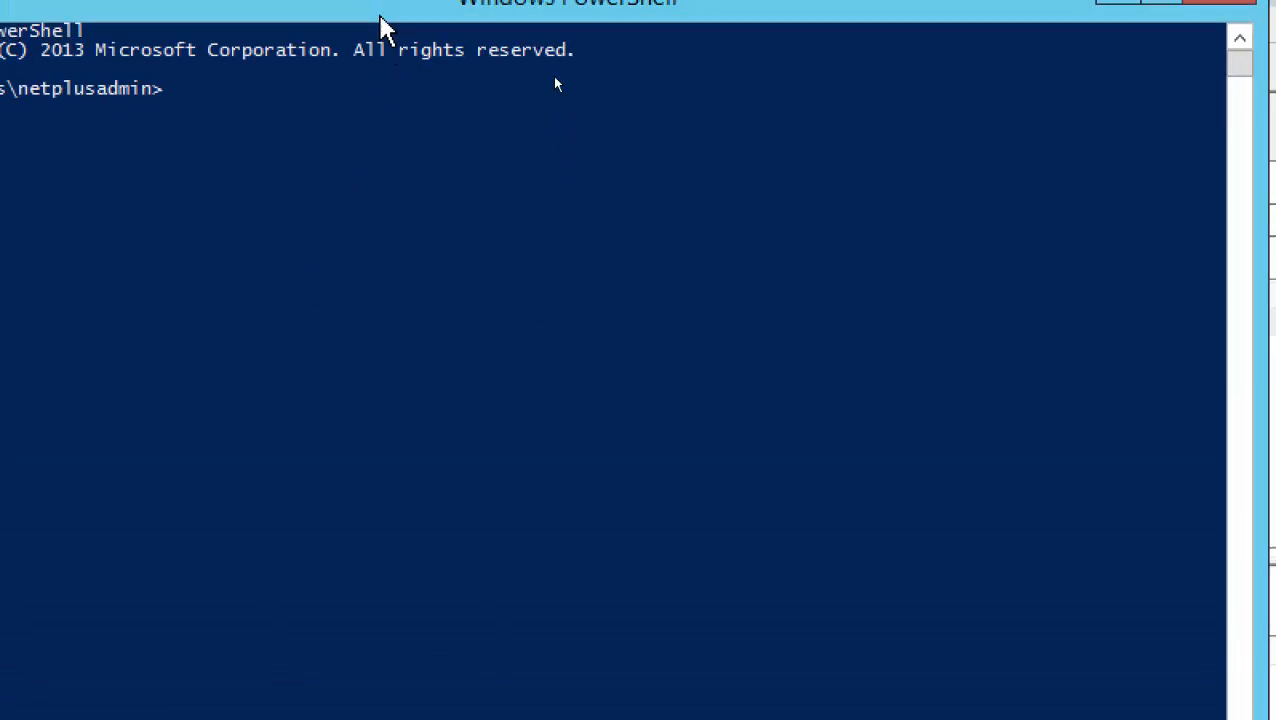
type("g")
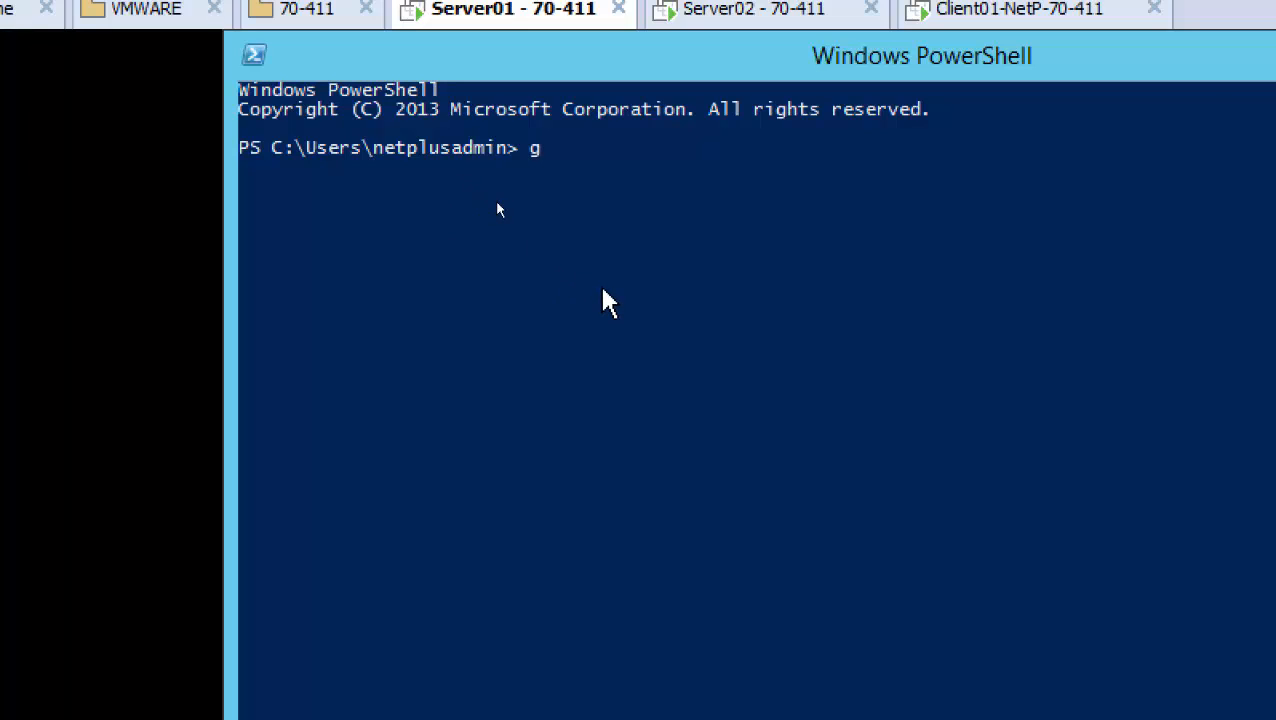
type("pupdate")
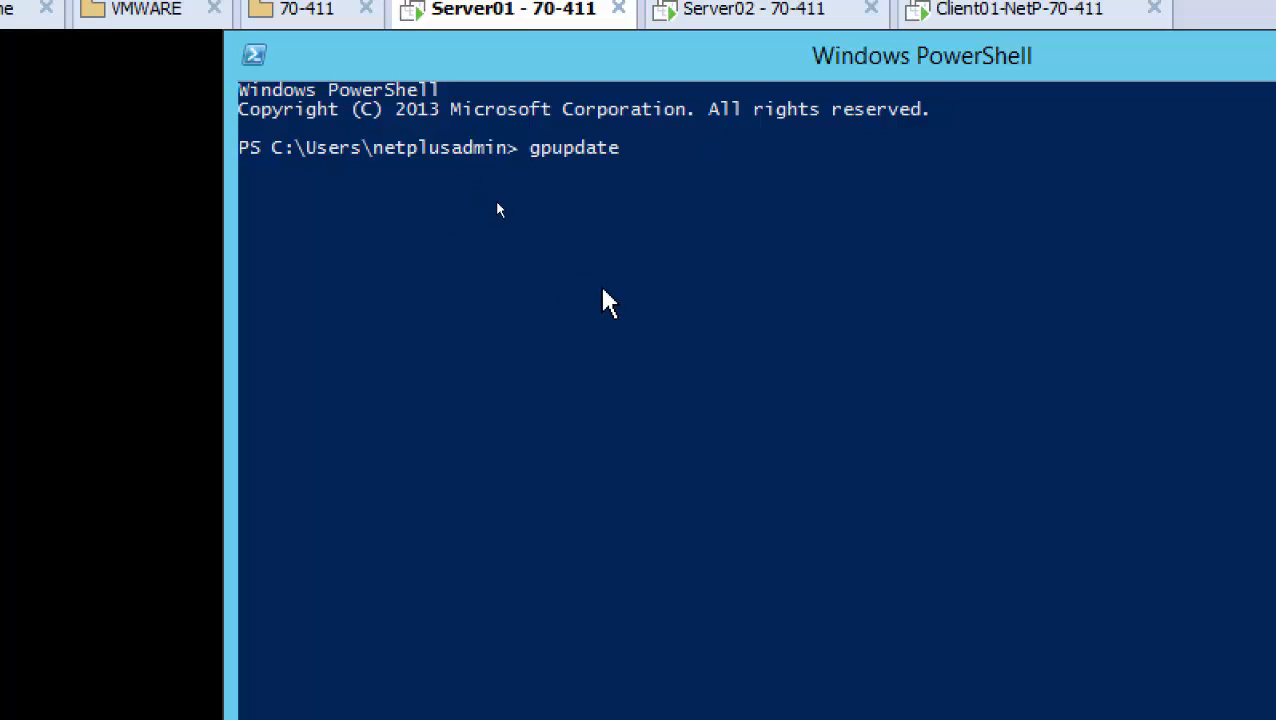
type(" /force")
key("Return")
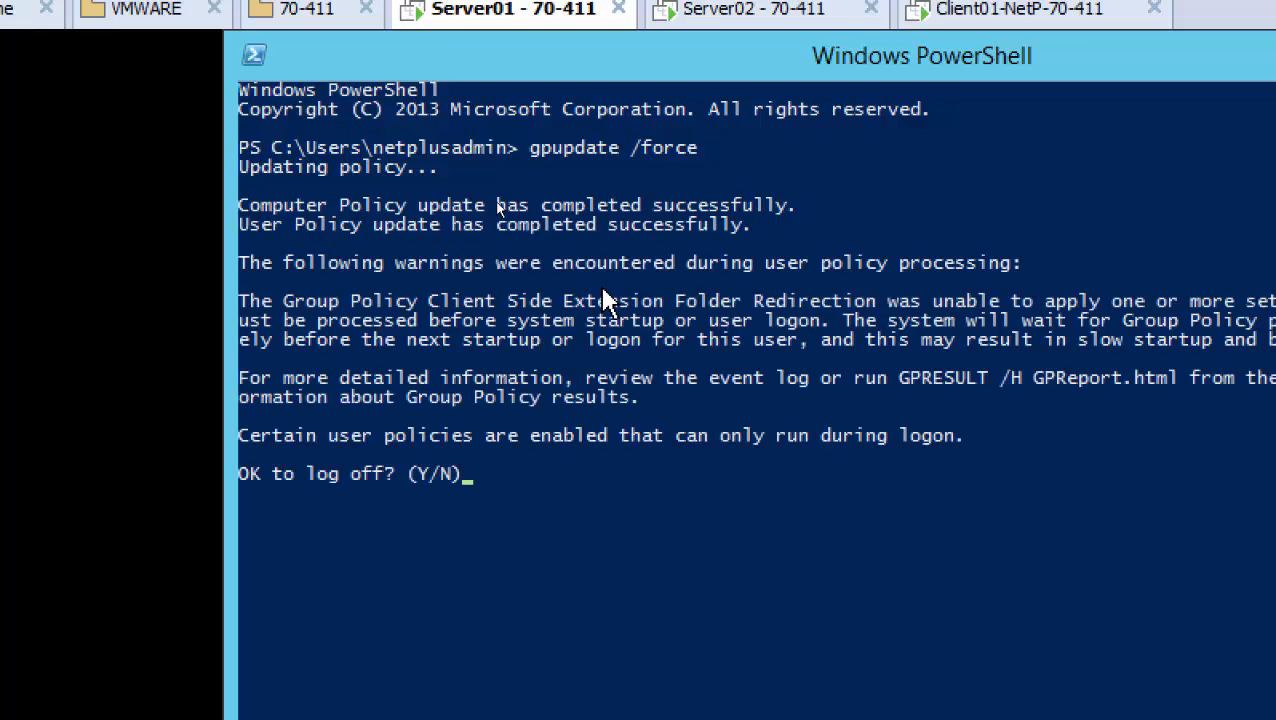
type("y")
key("Return")
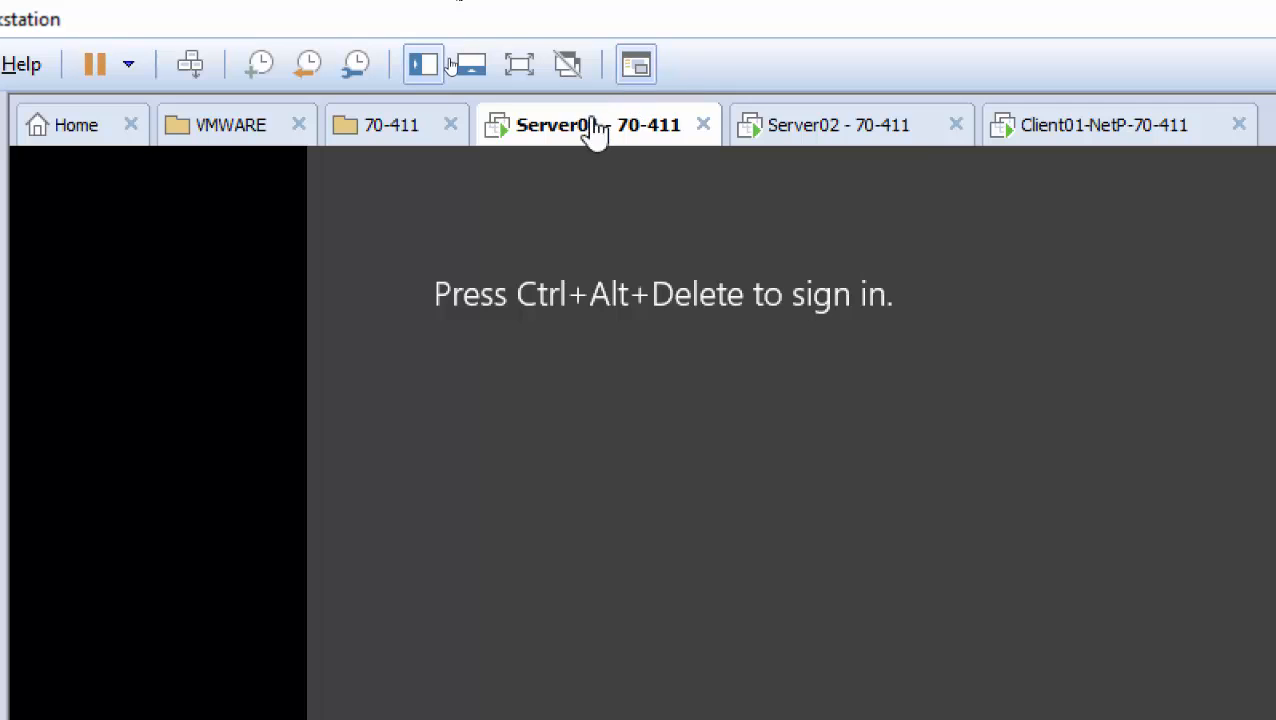
Sign the administrator back in on Server01 with the administrator password
right_click(597, 131)
mouse_move(655, 192)
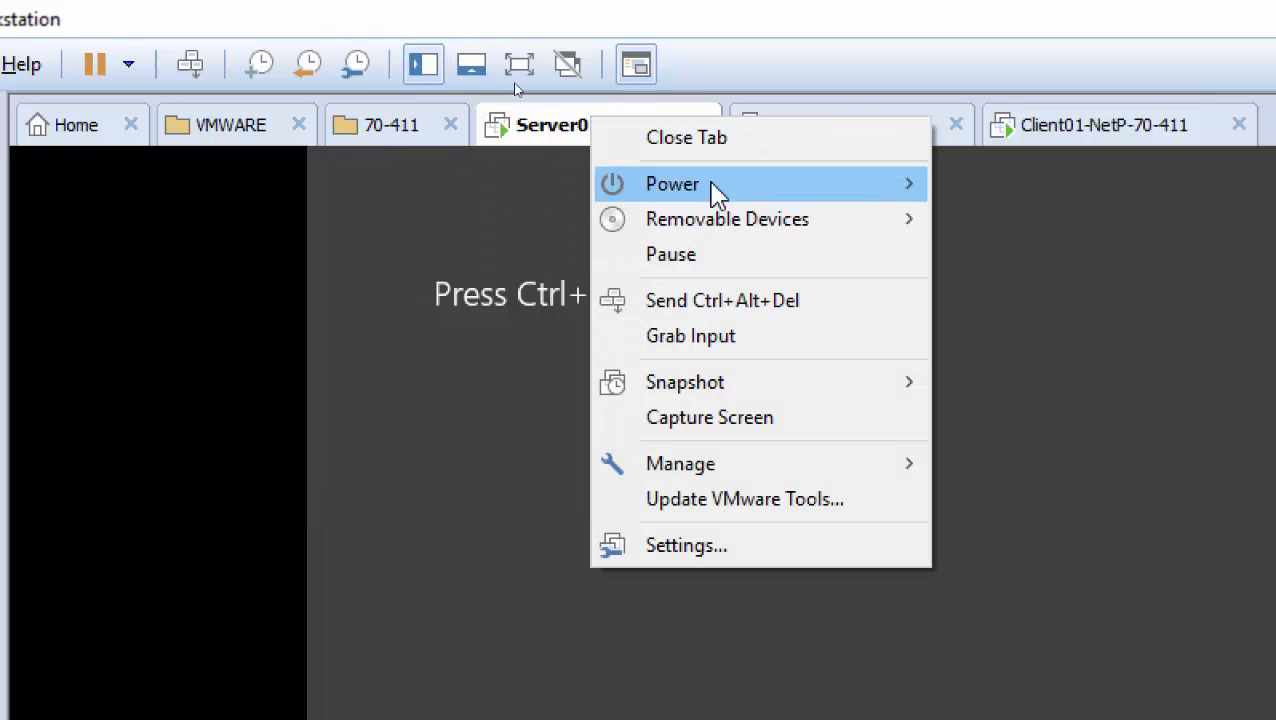
left_click(645, 23)
left_click(190, 64)
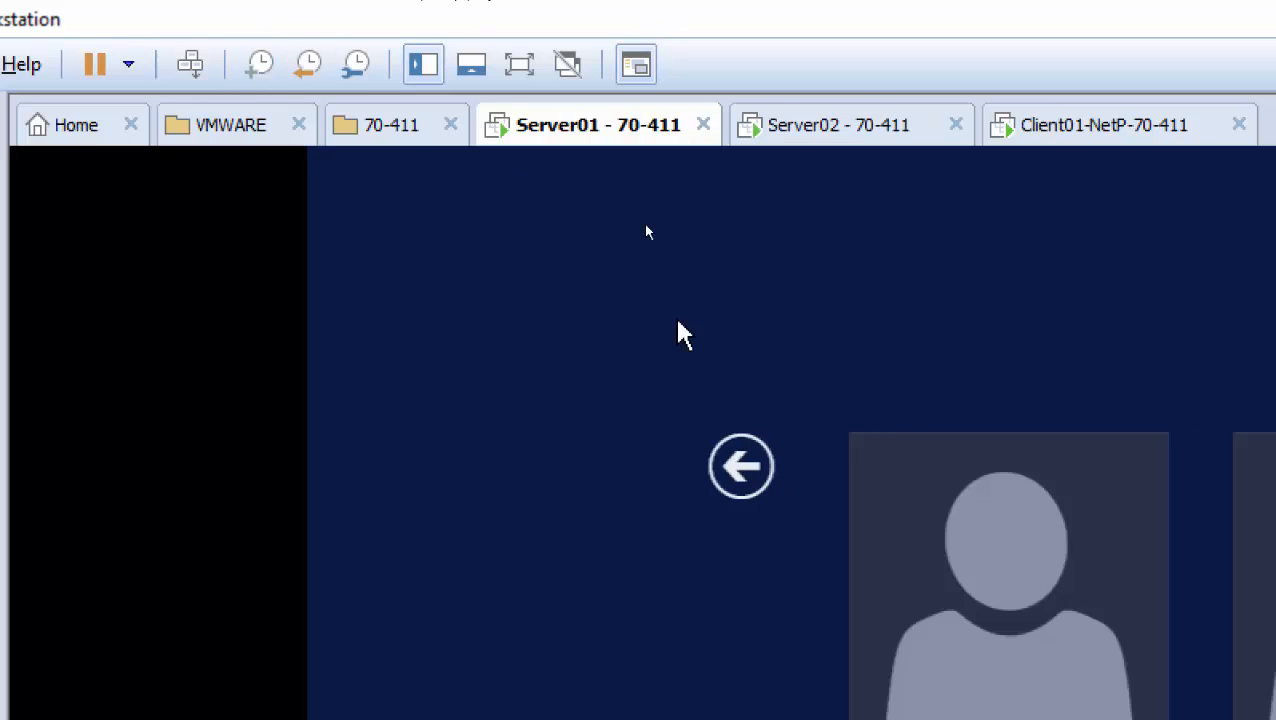
left_click(1032, 640)
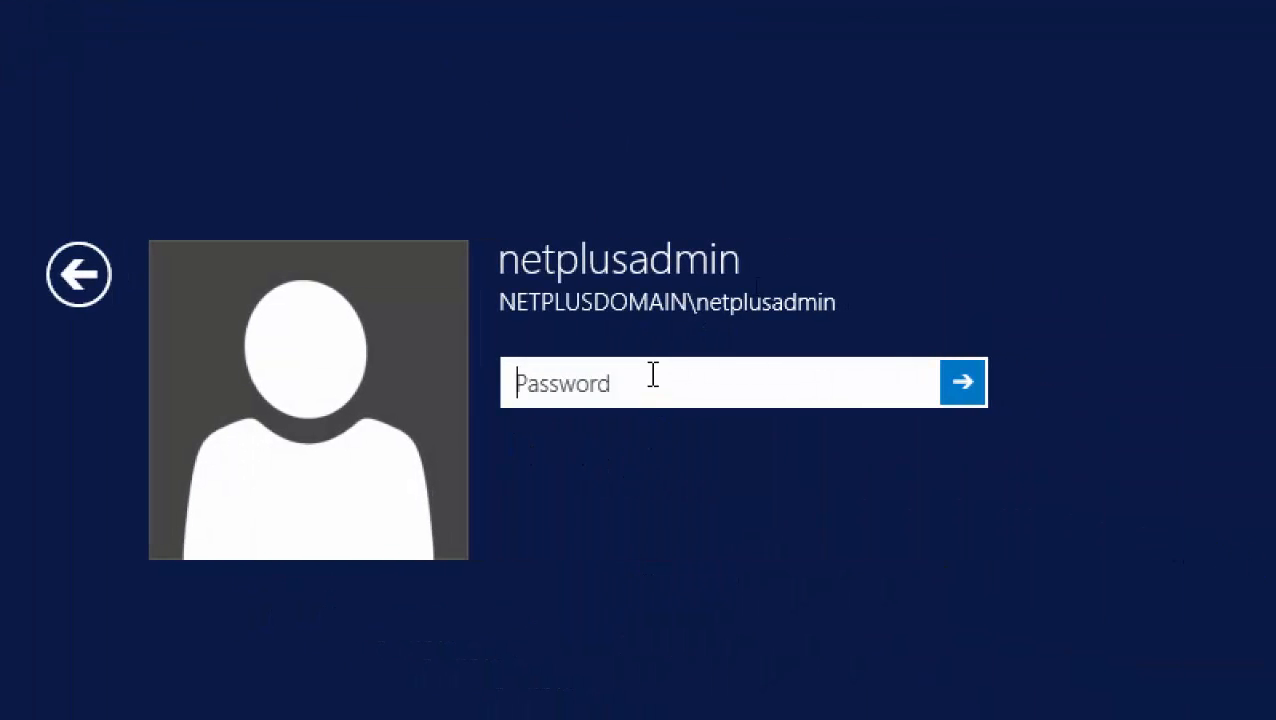
type("**********")
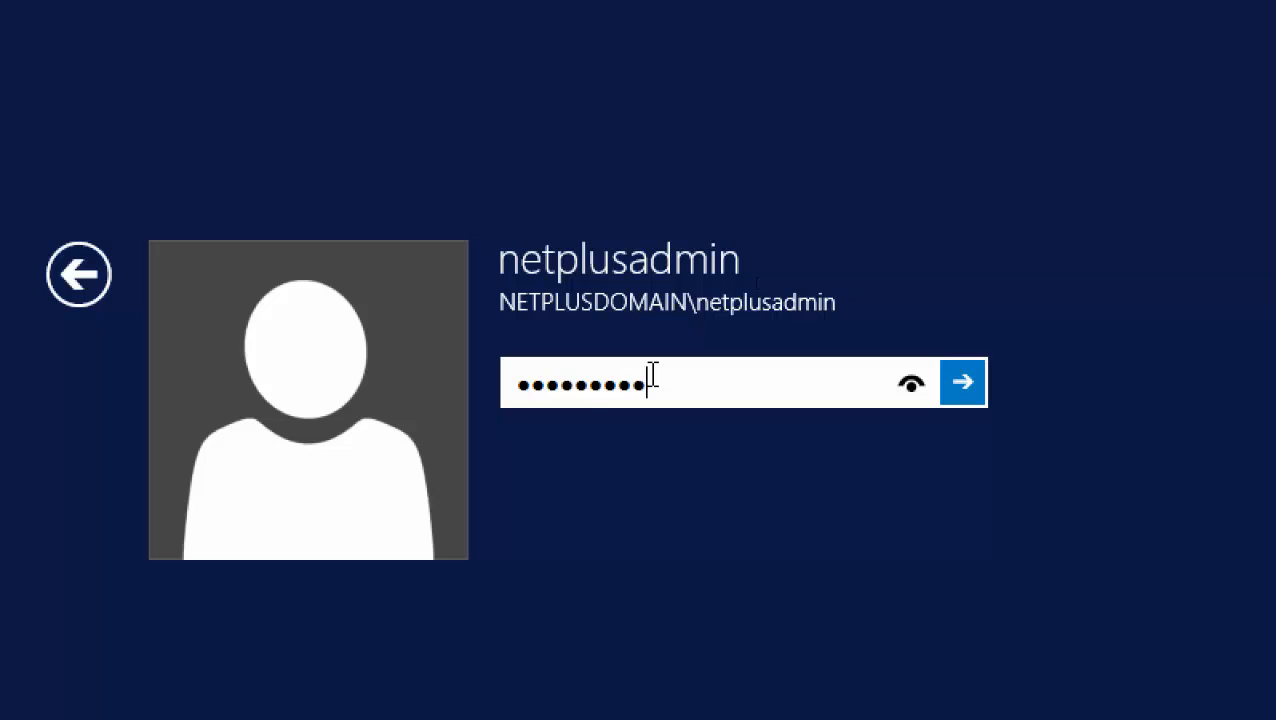
key("Return")
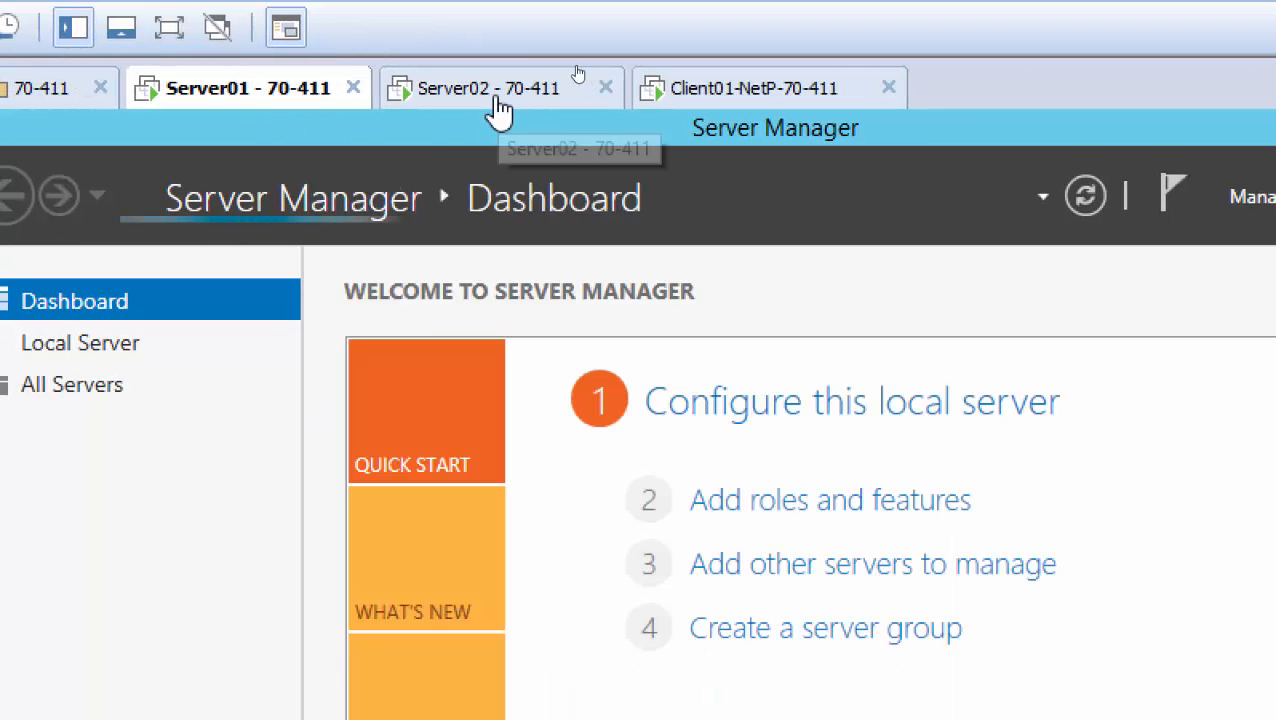
On Server02, run logoff in a PowerShell console to sign out the current user
left_click(490, 96)
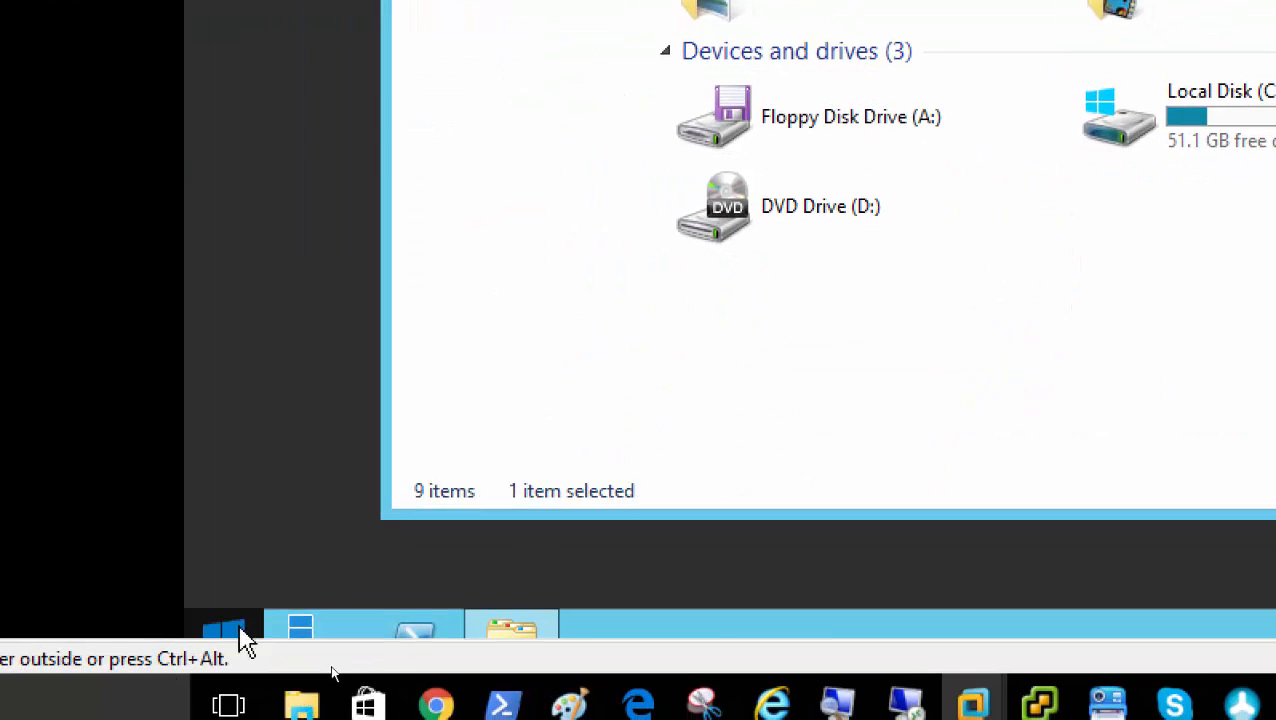
left_click(250, 634)
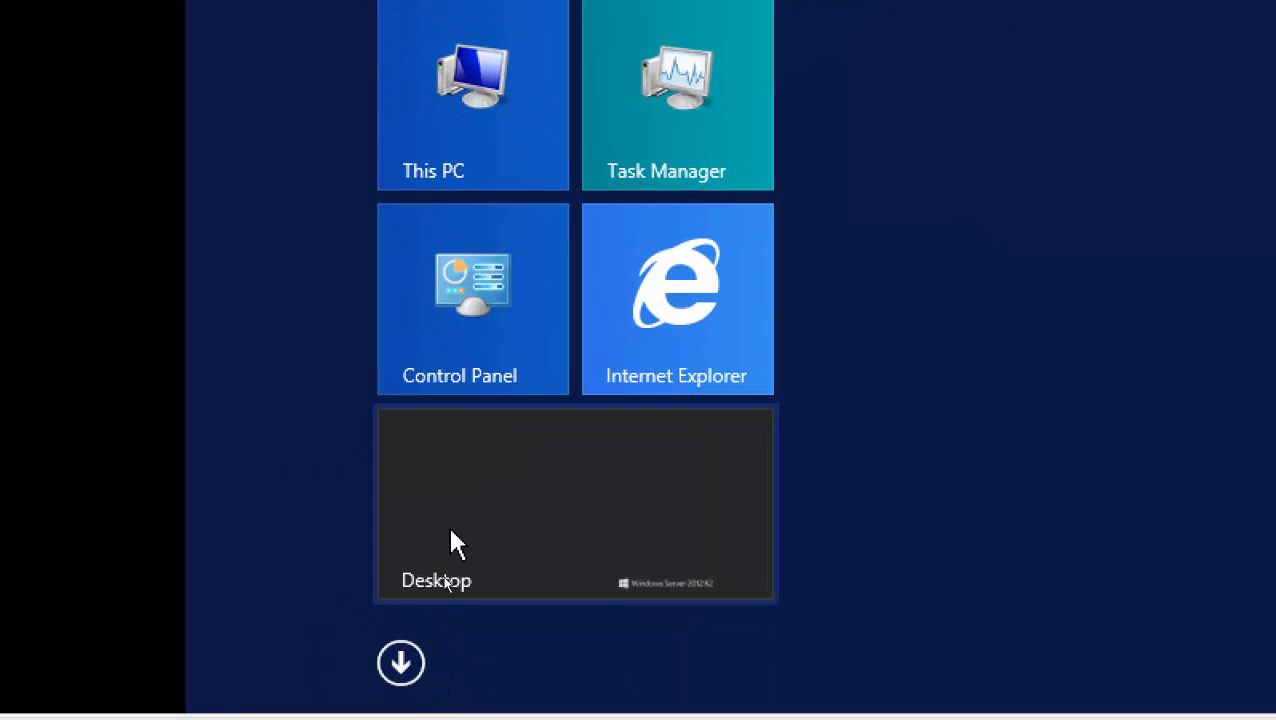
left_click(364, 705)
left_click(416, 705)
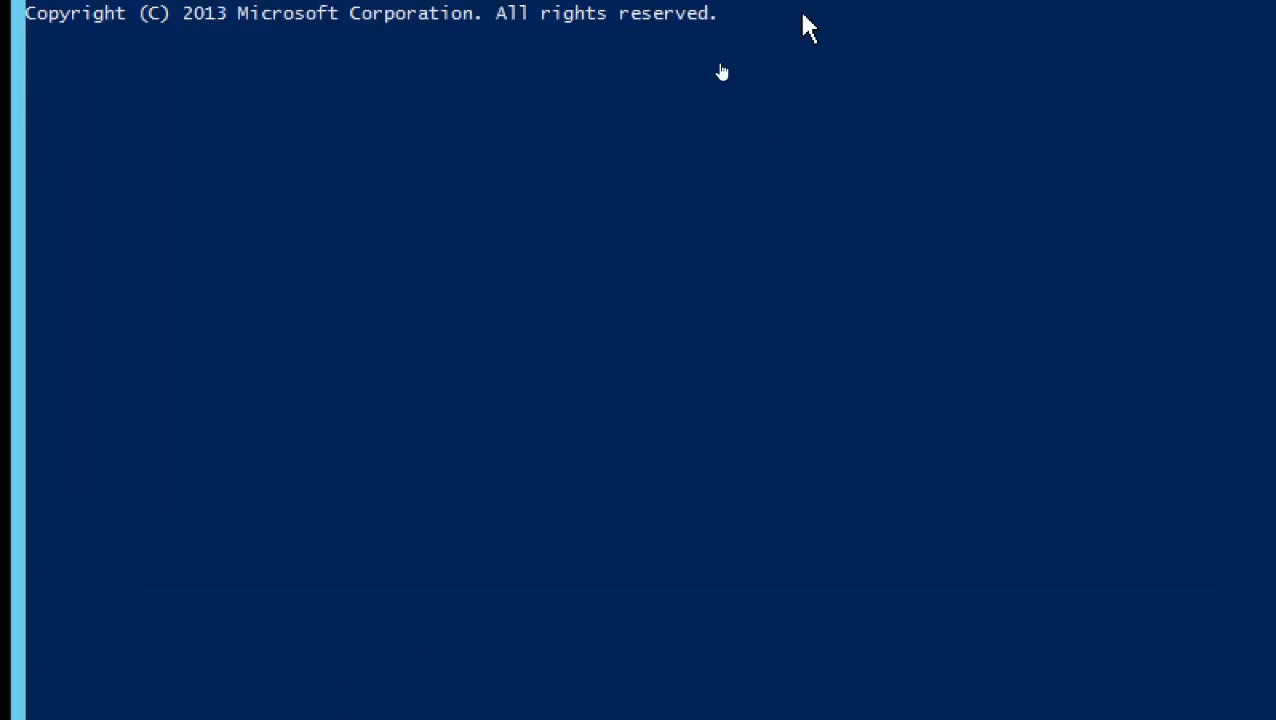
type("logof")
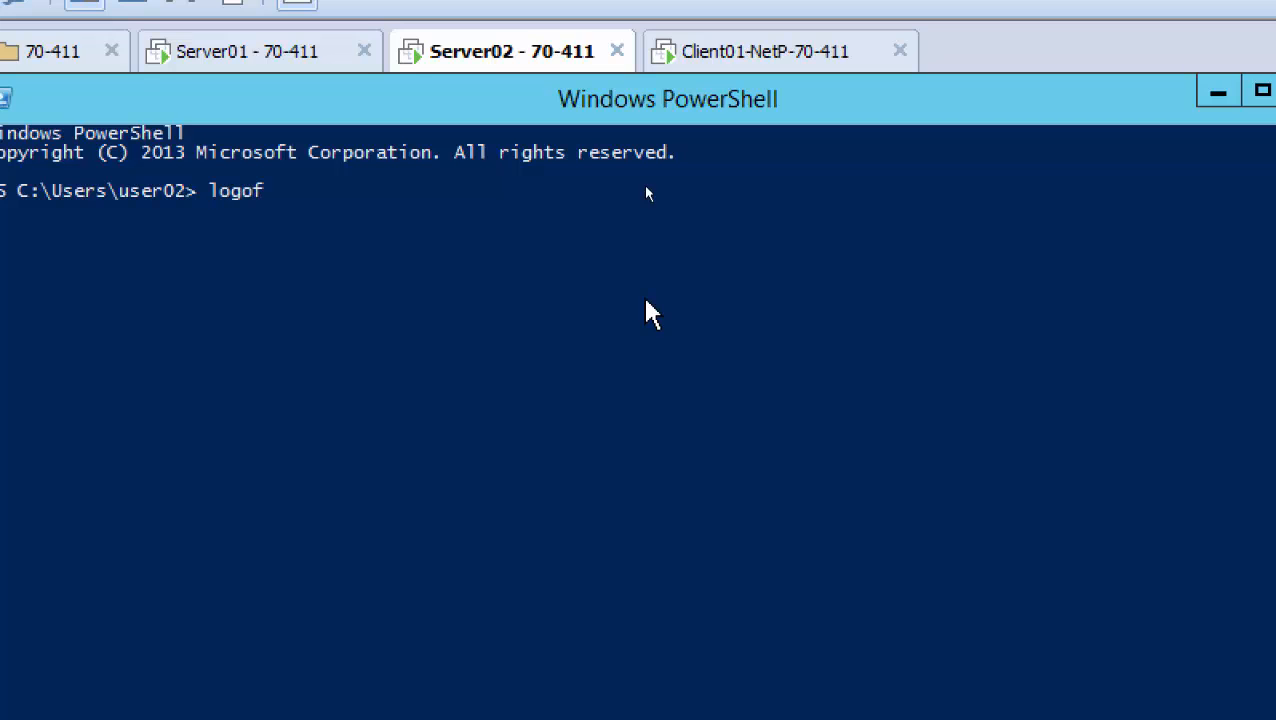
type("f")
key("Return")
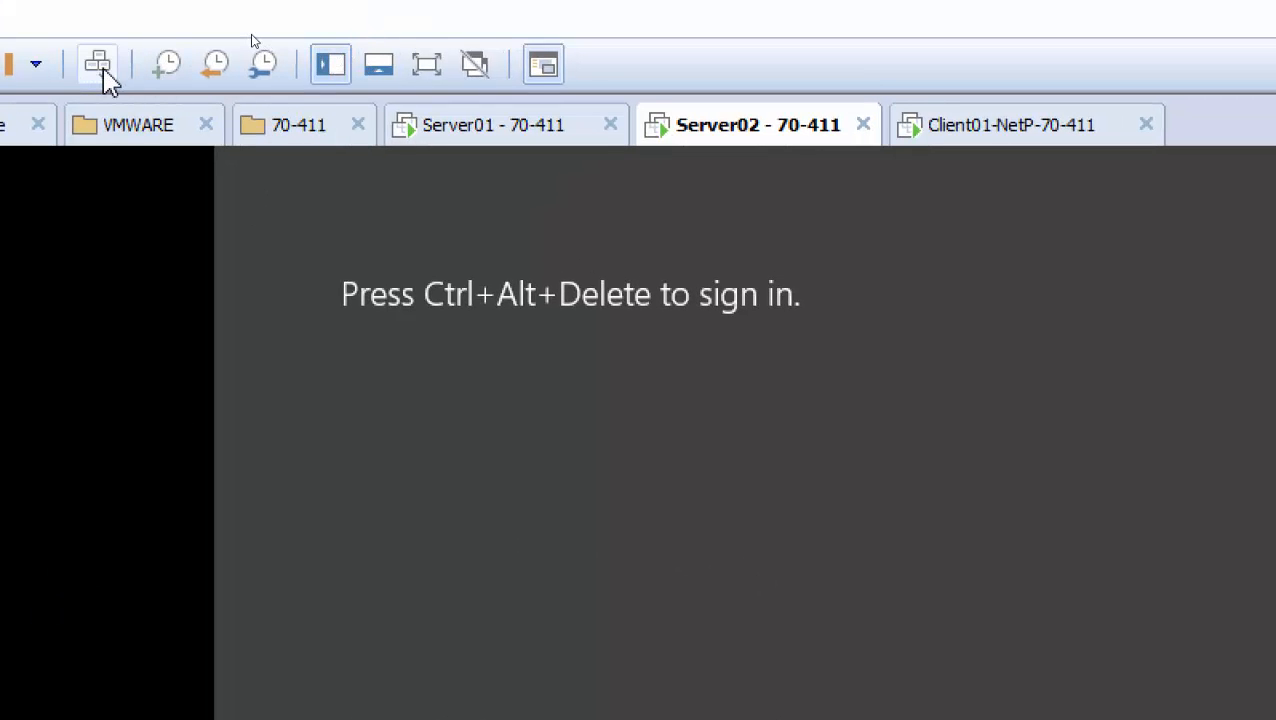
Sign in to Server02 as the first domain test user and agree to empty the corrupted Recycle Bin
left_click(99, 68)
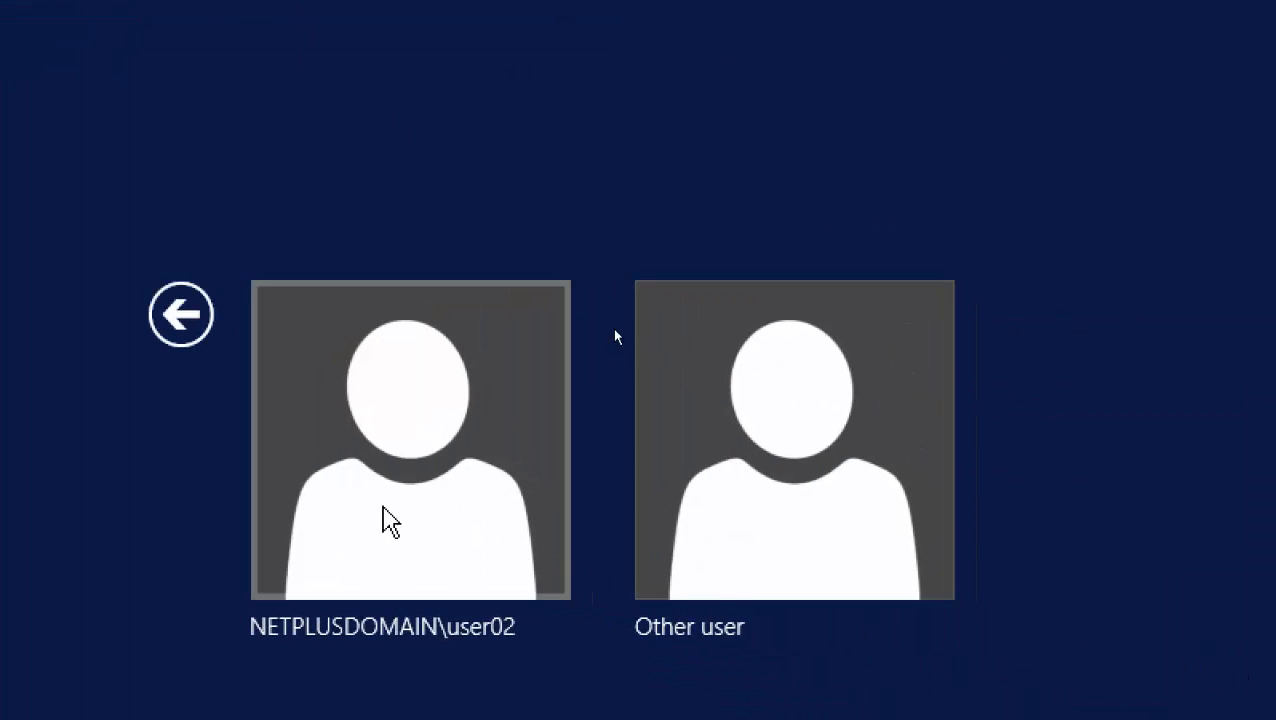
left_click(735, 458)
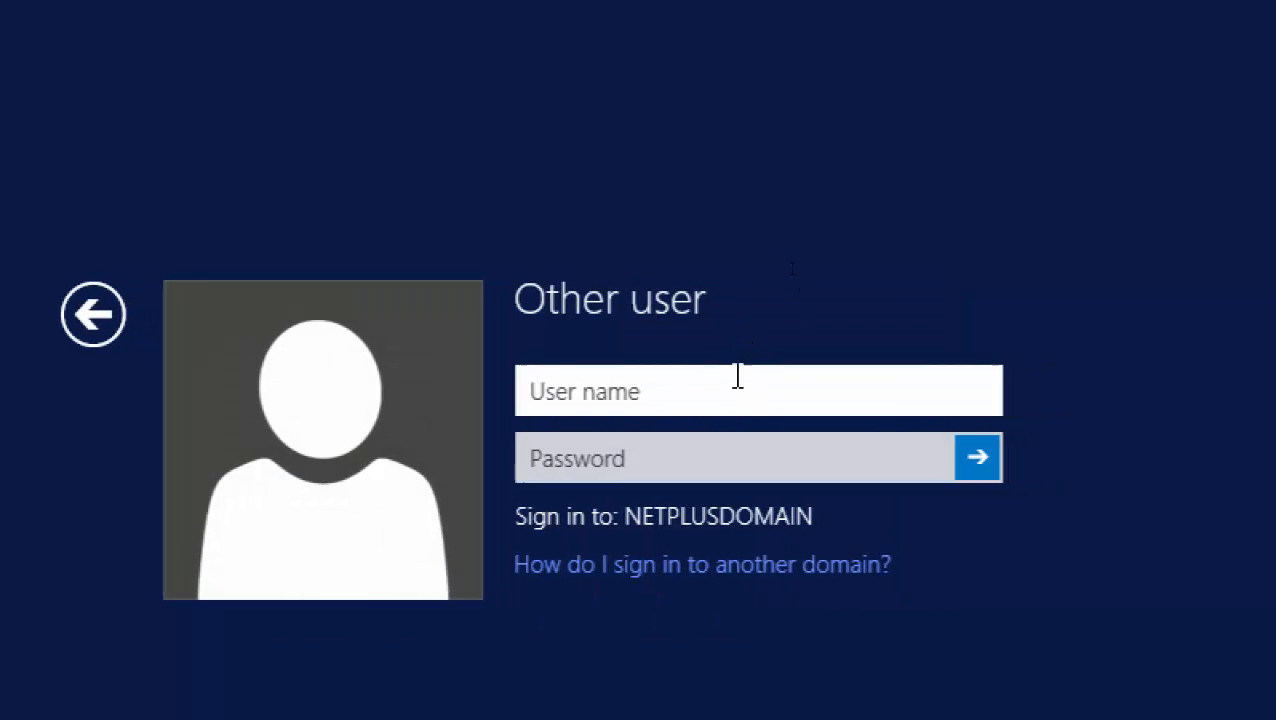
type("user0")
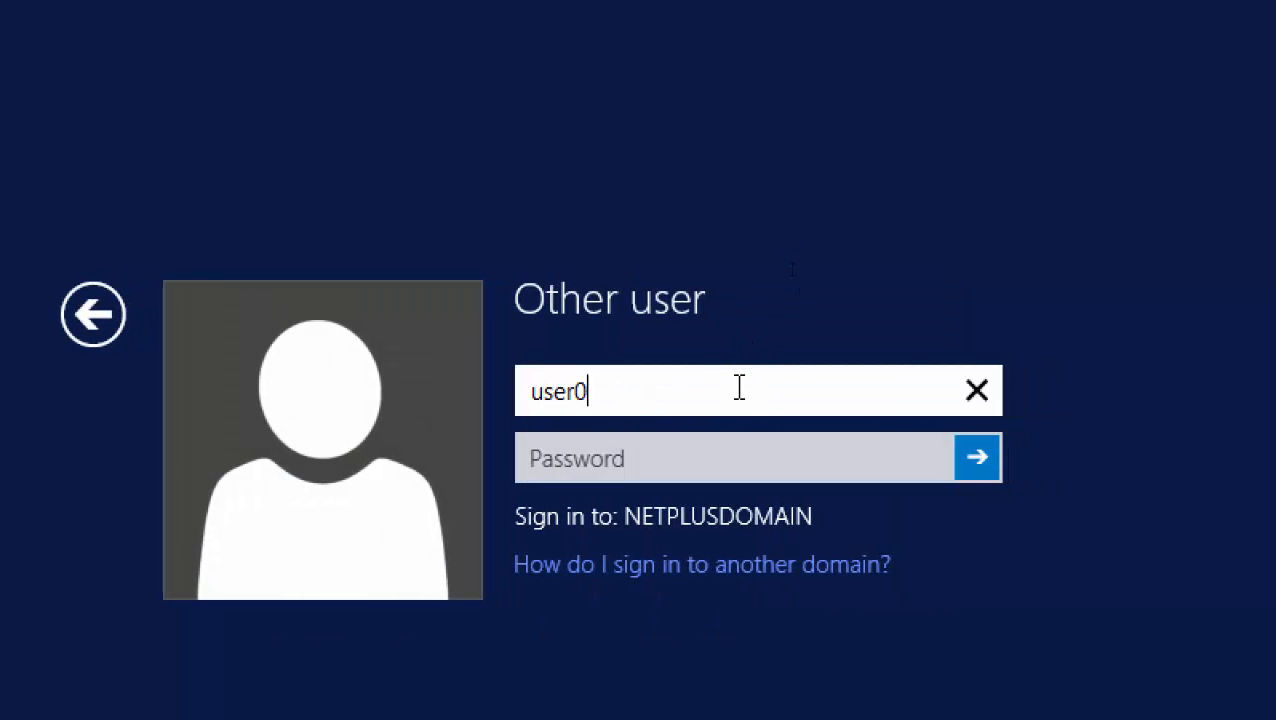
type("1")
key("Tab")
type("******")
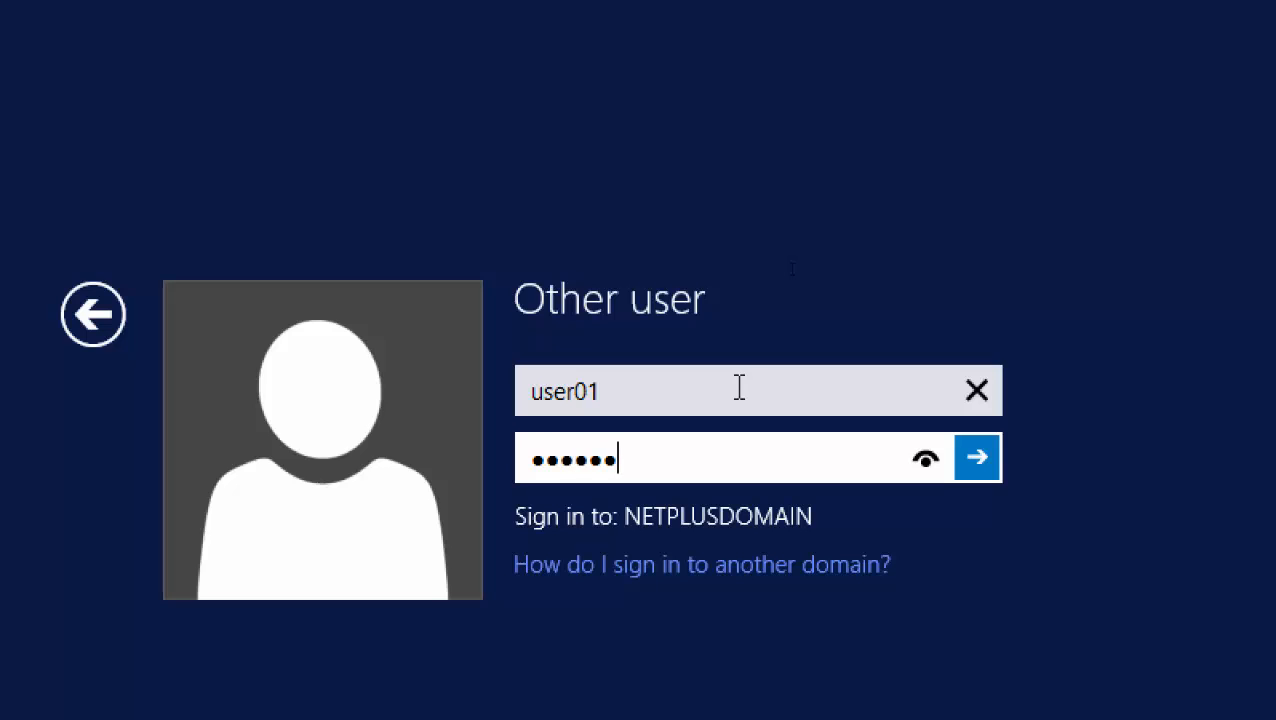
type("**")
key("Return")
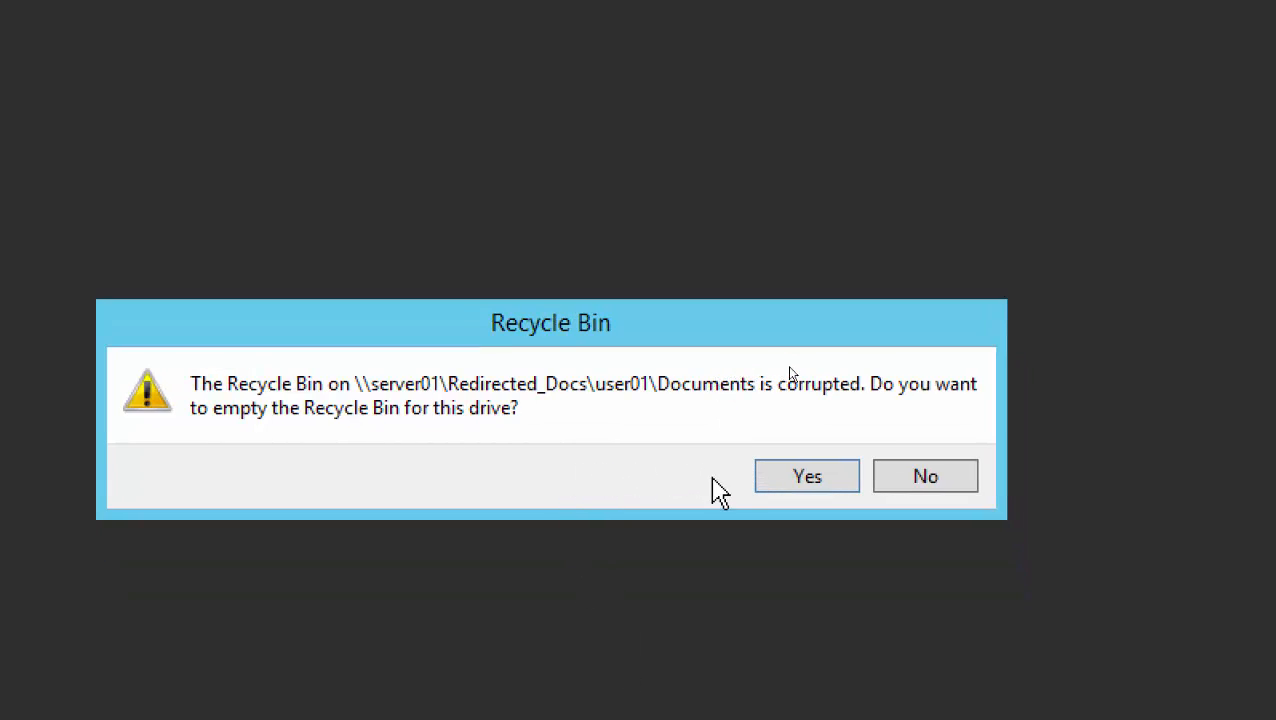
left_click(805, 477)
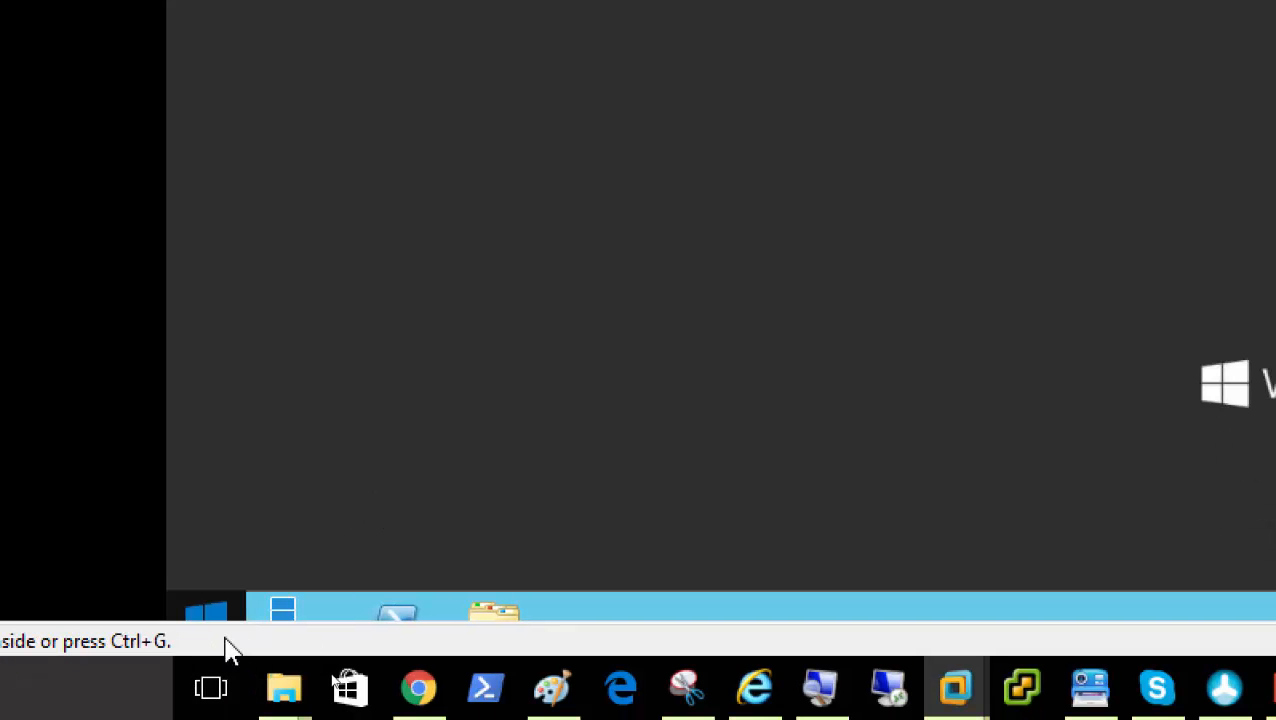
Open Control Panel > Hardware > Devices and Printers and select the Canon Inkjet 0253 Class Driver printer
left_click(212, 618)
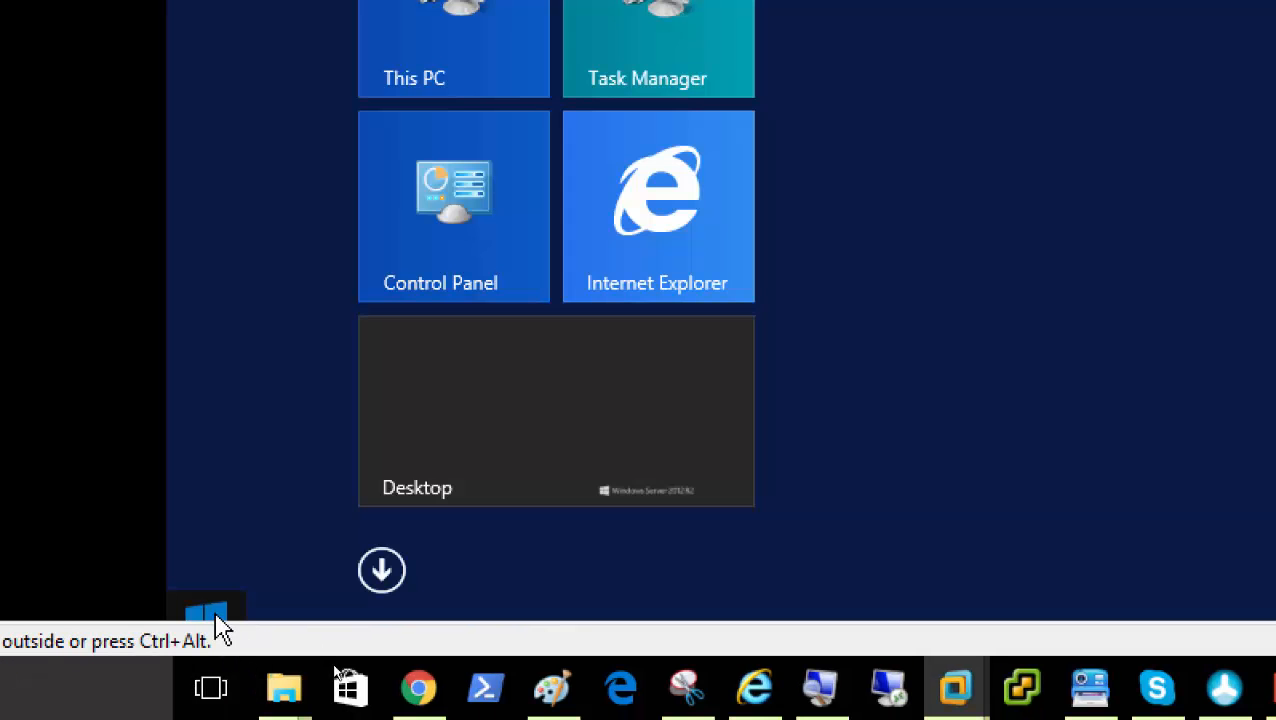
left_click(473, 222)
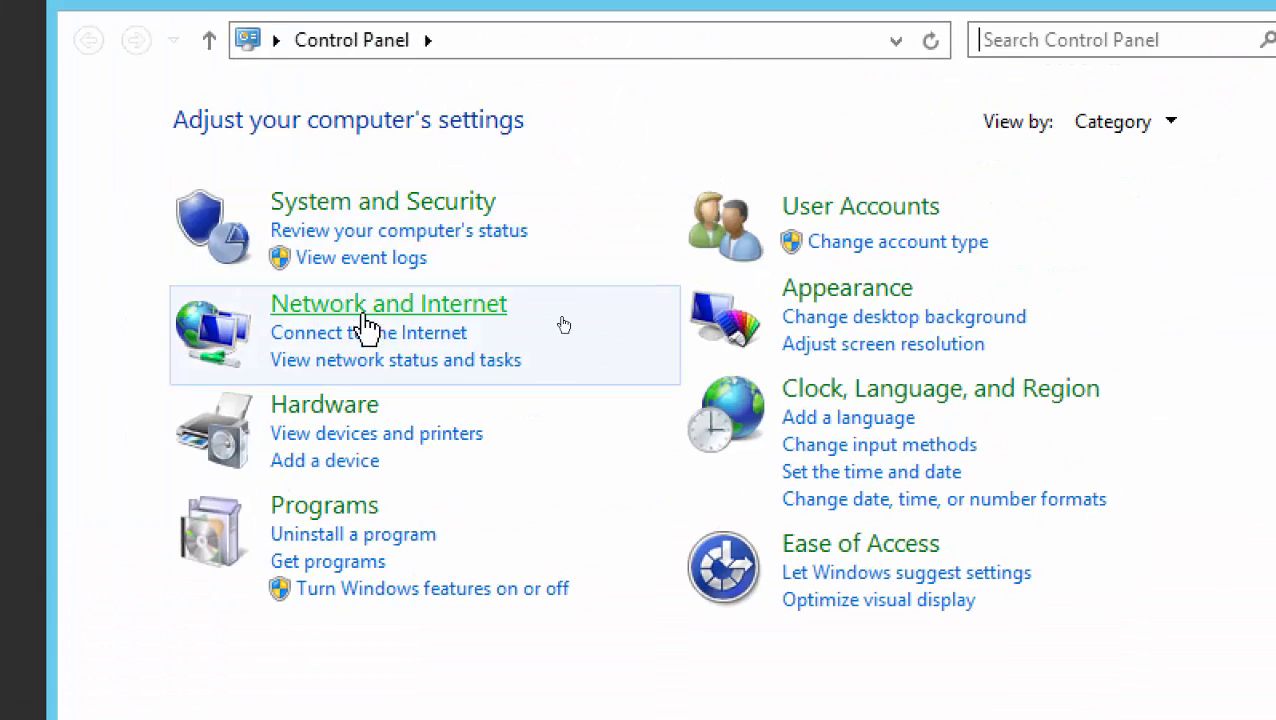
left_click(345, 406)
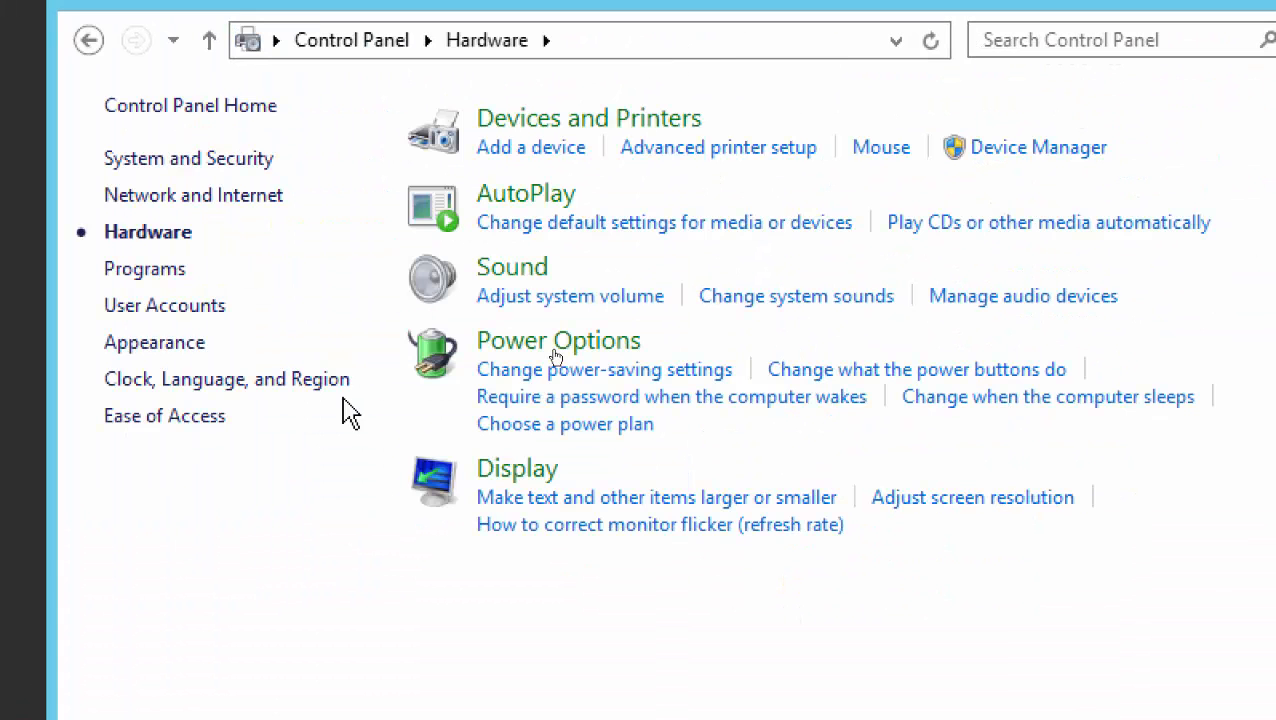
left_click(590, 120)
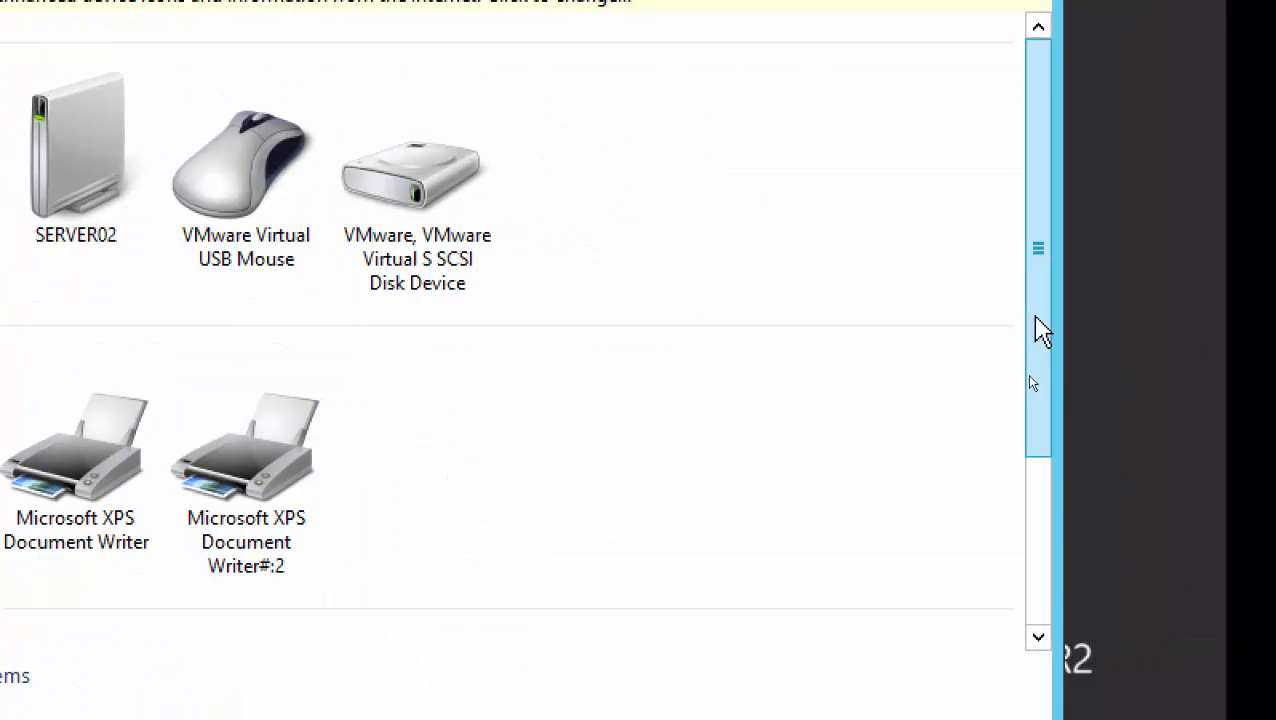
left_click_drag(1229, 364, 1229, 636)
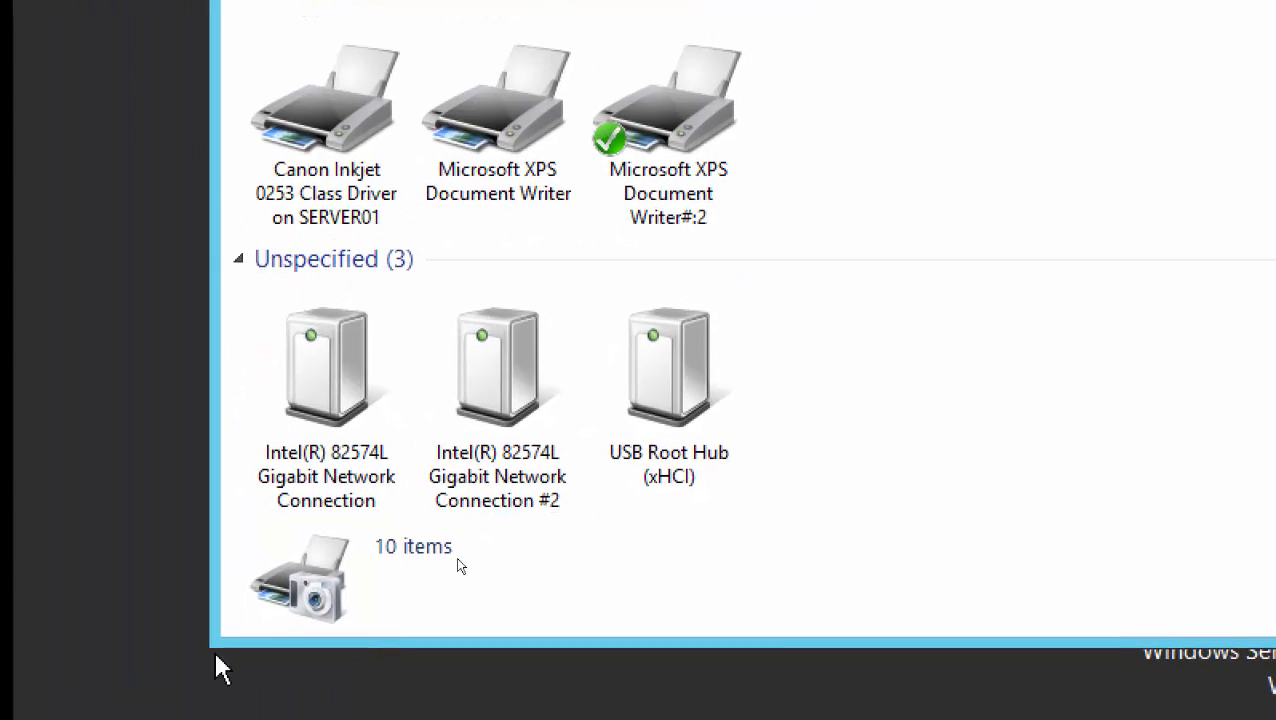
left_click(302, 175)
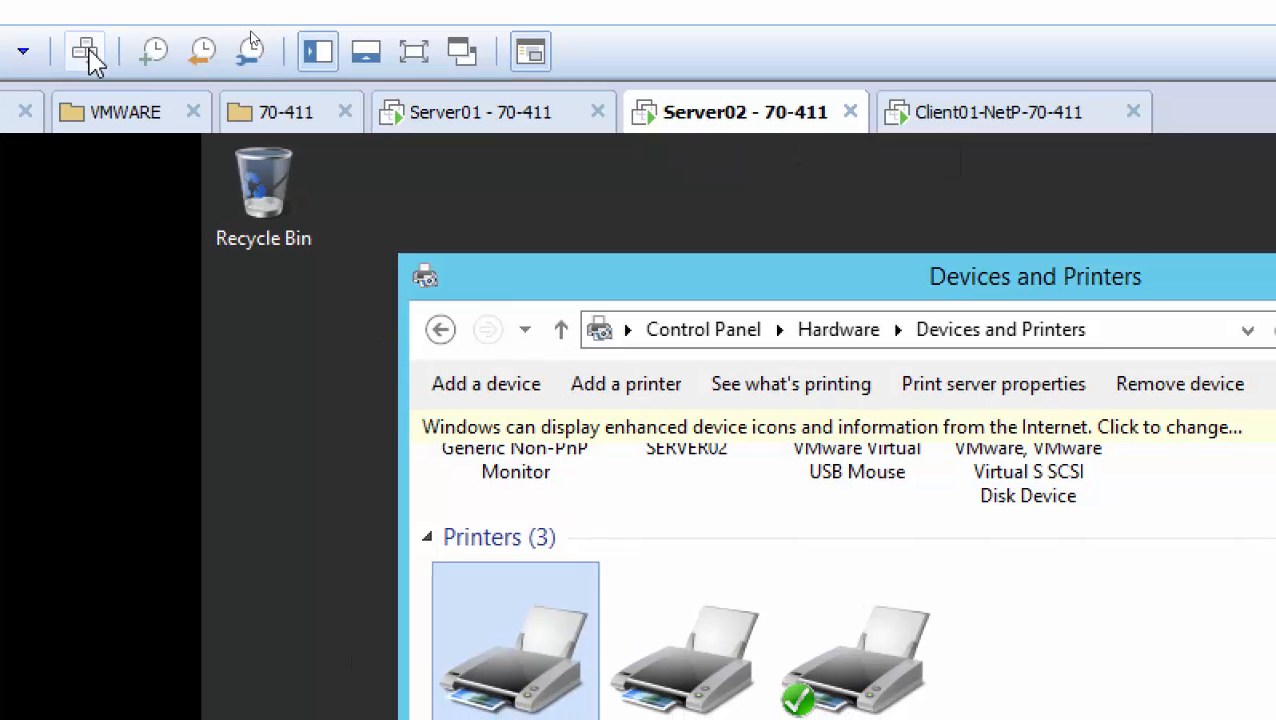
Sign out, sign back in as the second domain test user, and accept emptying the Recycle Bin
left_click(86, 52)
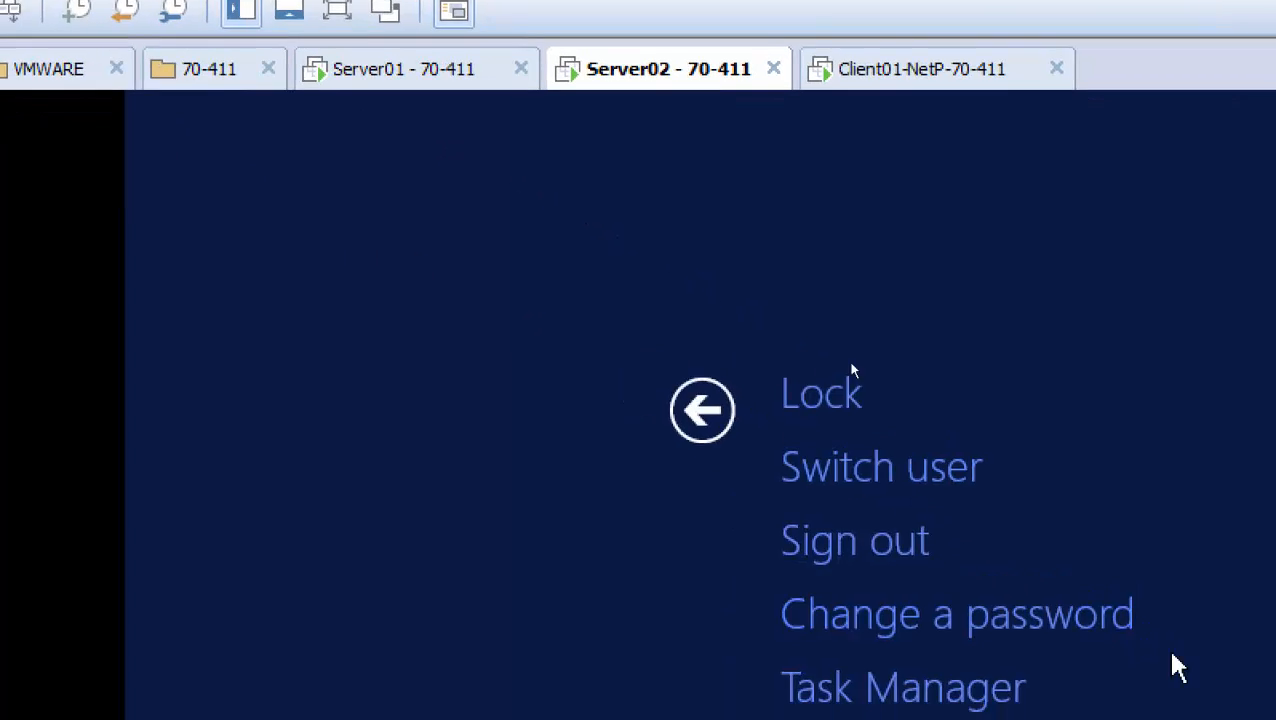
left_click(790, 500)
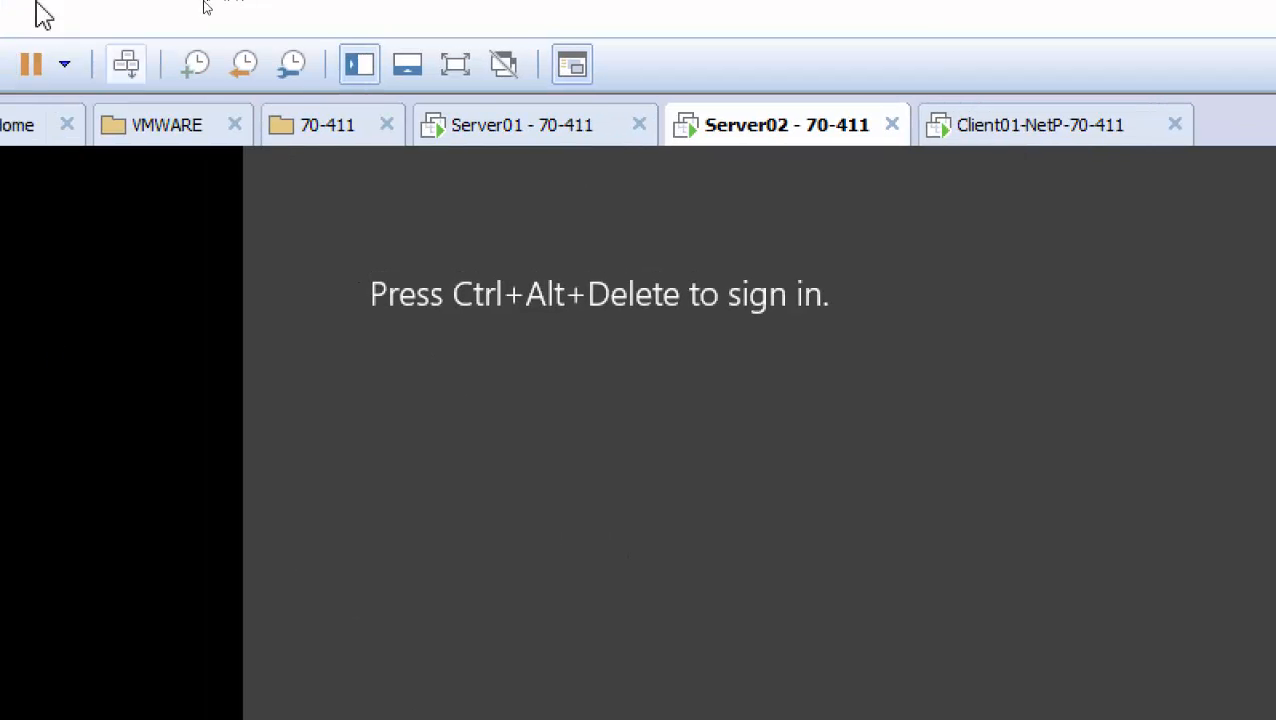
left_click(126, 64)
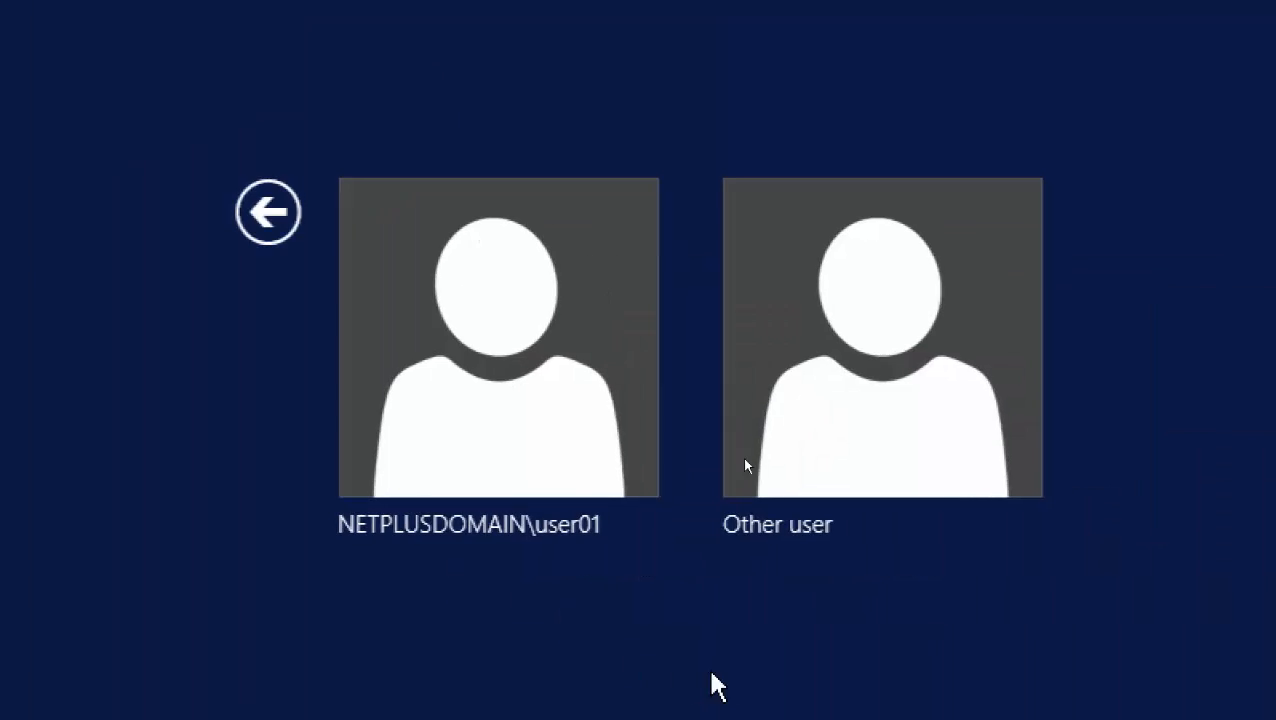
left_click(849, 427)
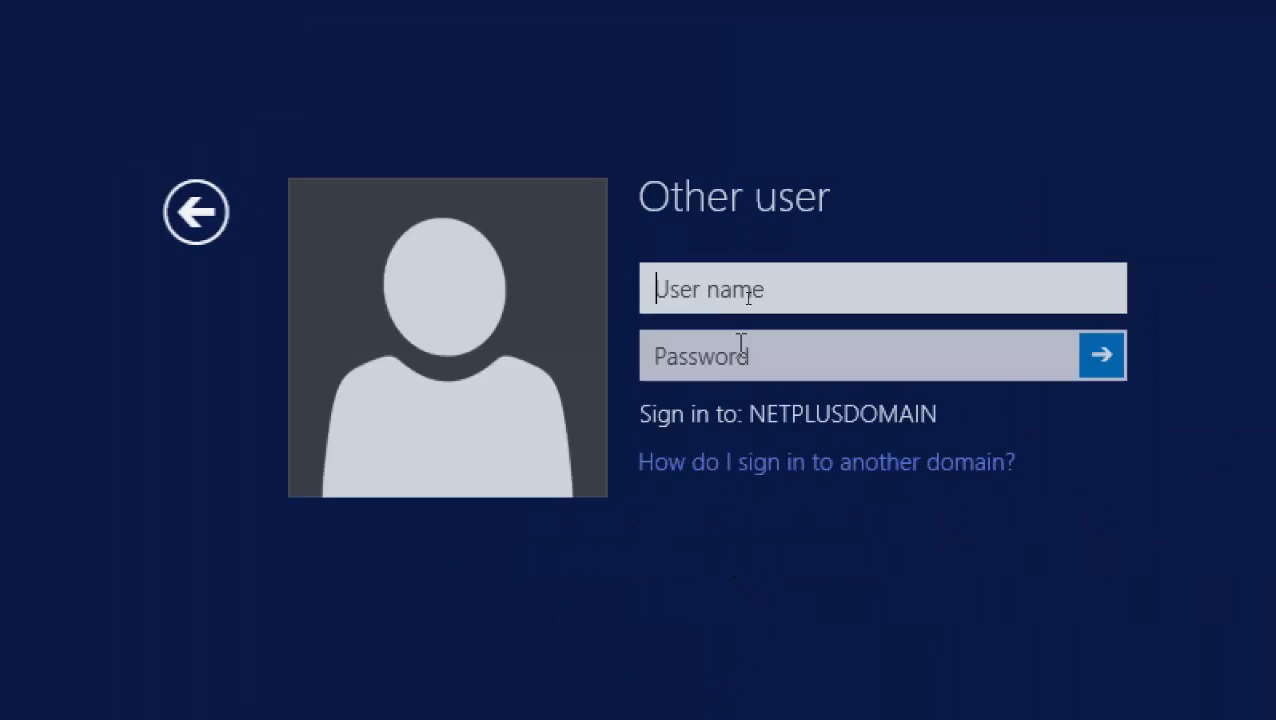
type("user0")
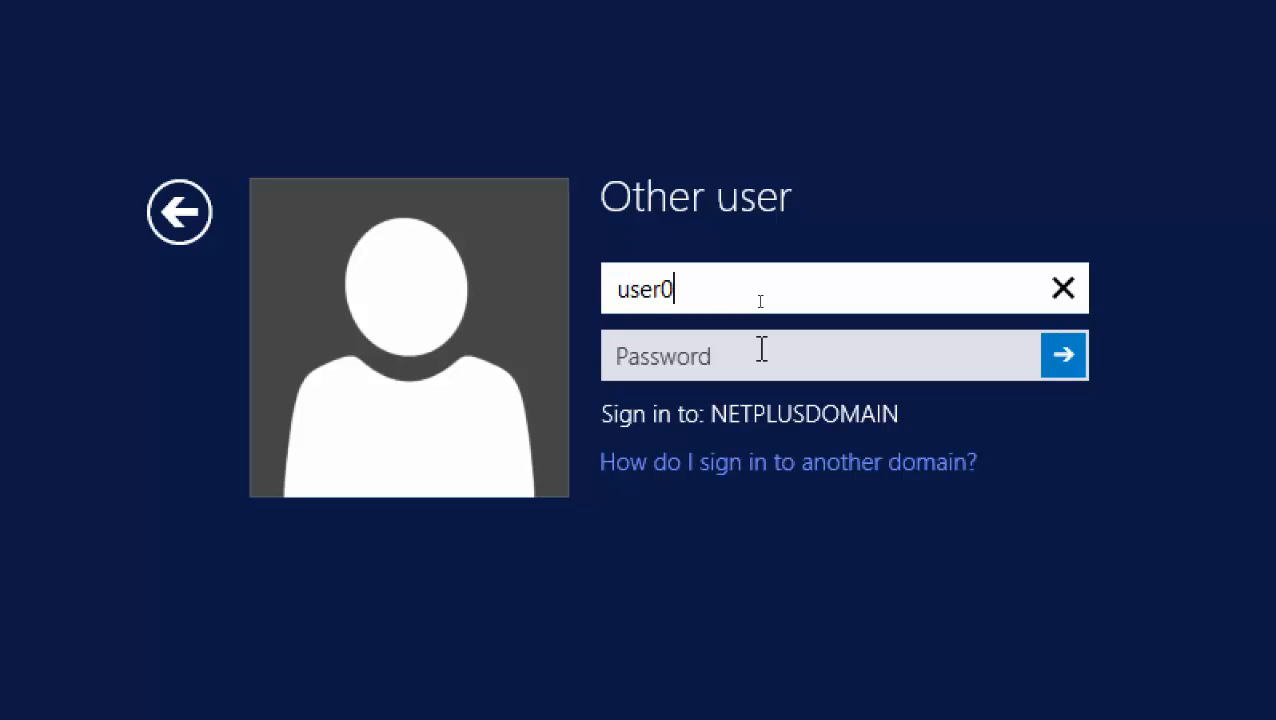
type("2")
key("Tab")
type("•••••••")
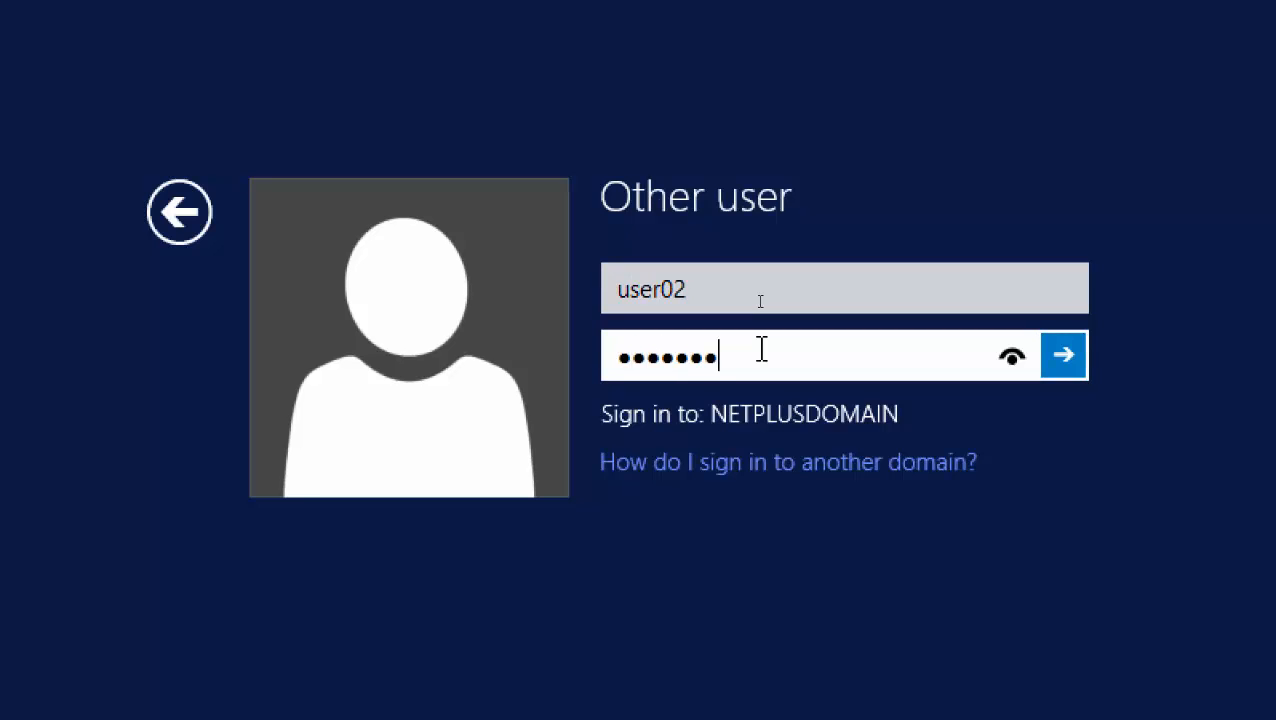
key("Return")
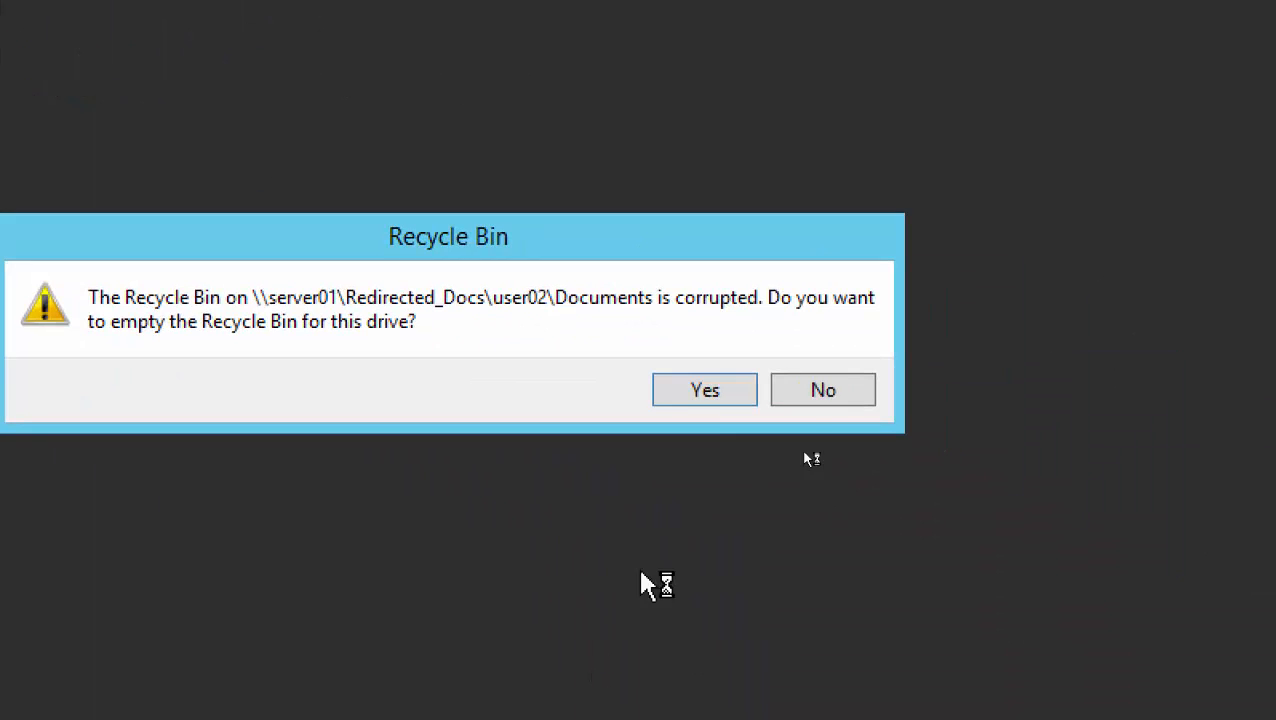
left_click(700, 398)
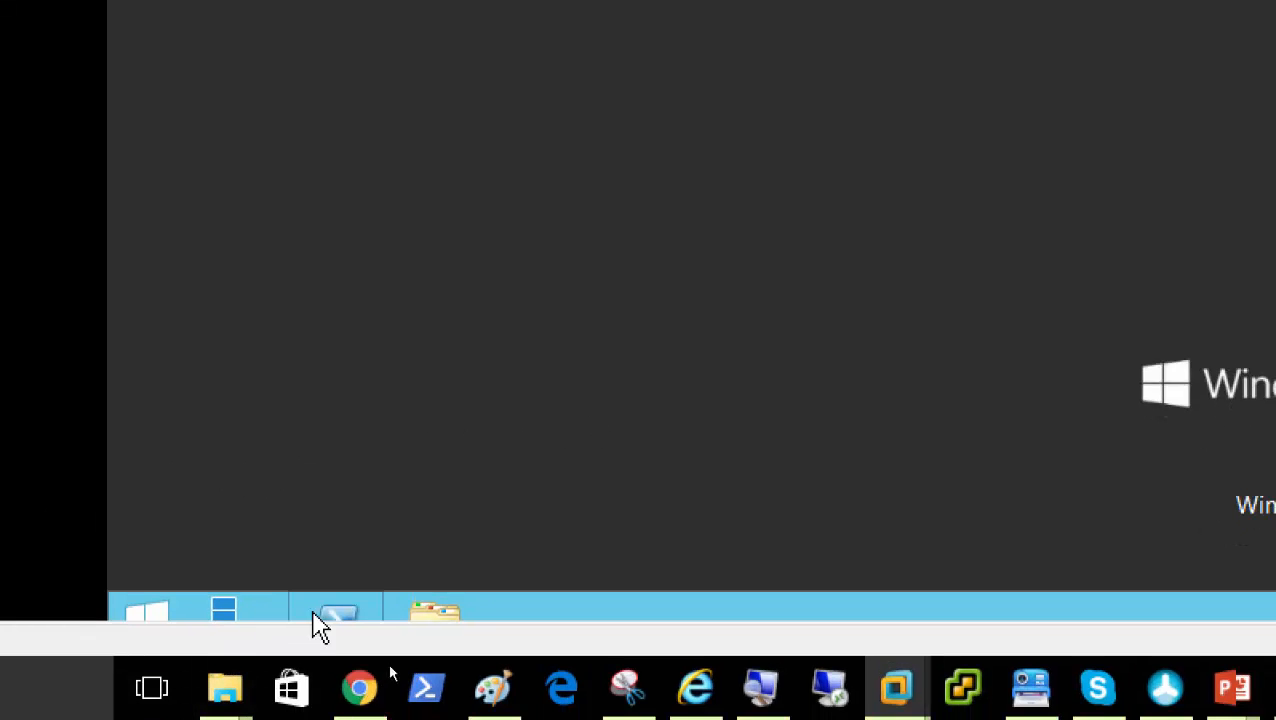
Open Devices and Printers under Control Panel's Hardware category
left_click(157, 614)
left_click(397, 262)
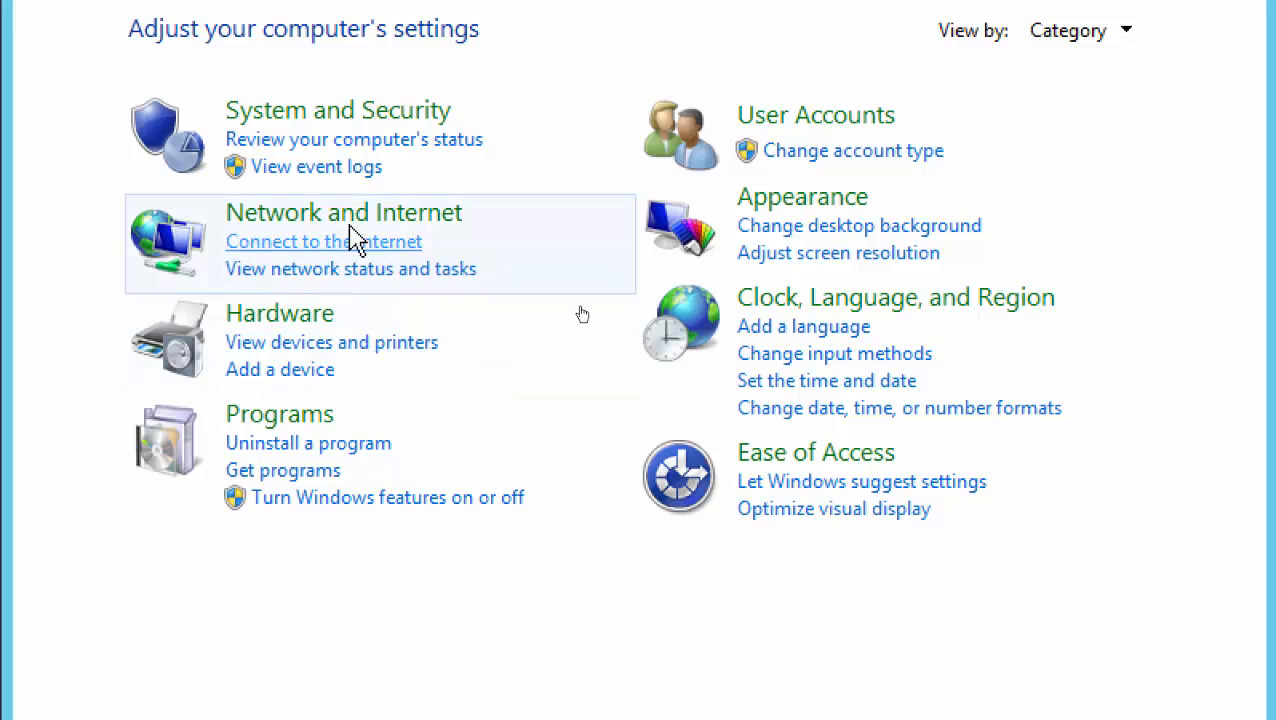
left_click(279, 314)
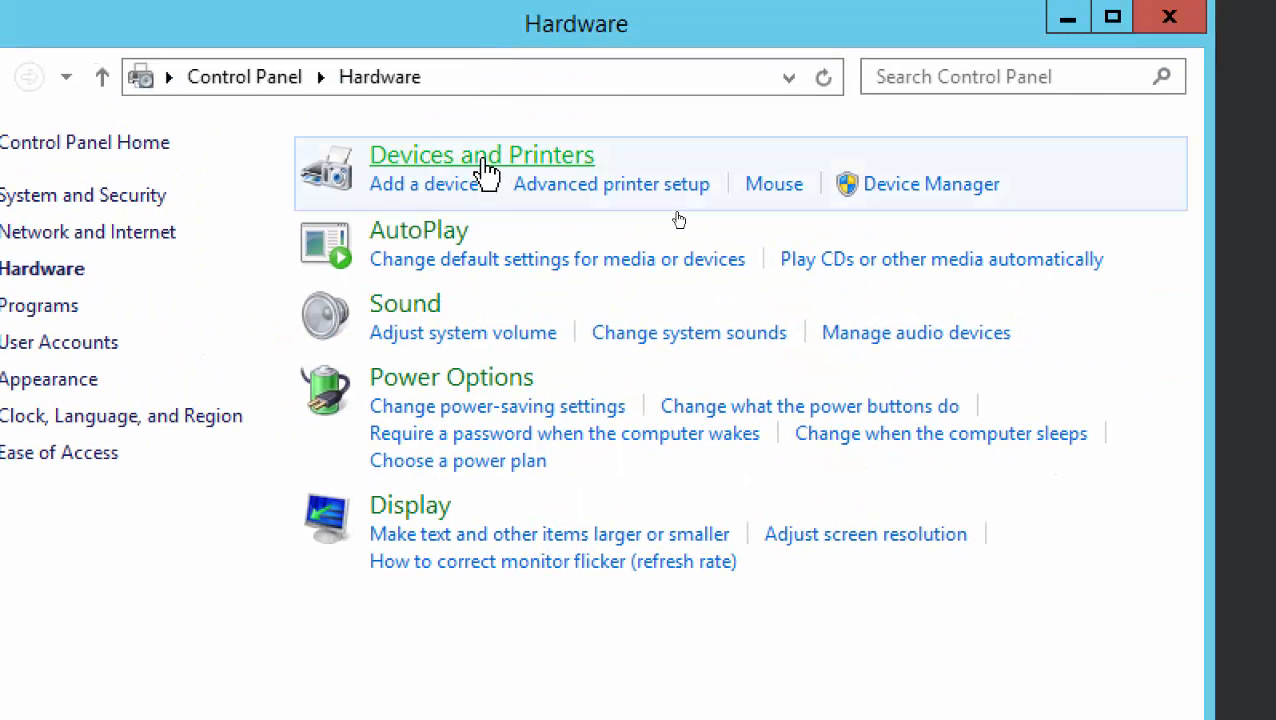
left_click(484, 172)
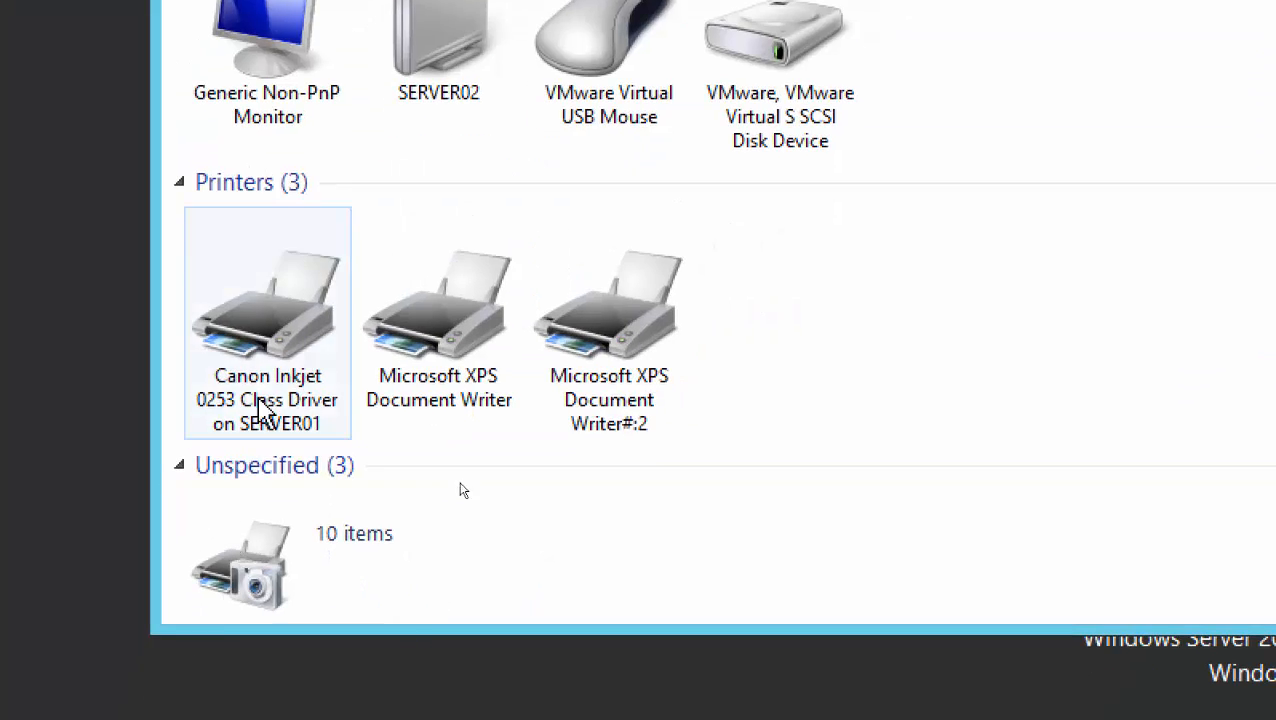
Open the Canon Inkjet 0253 printer's queue, confirm it is empty, and close it
left_click(262, 408)
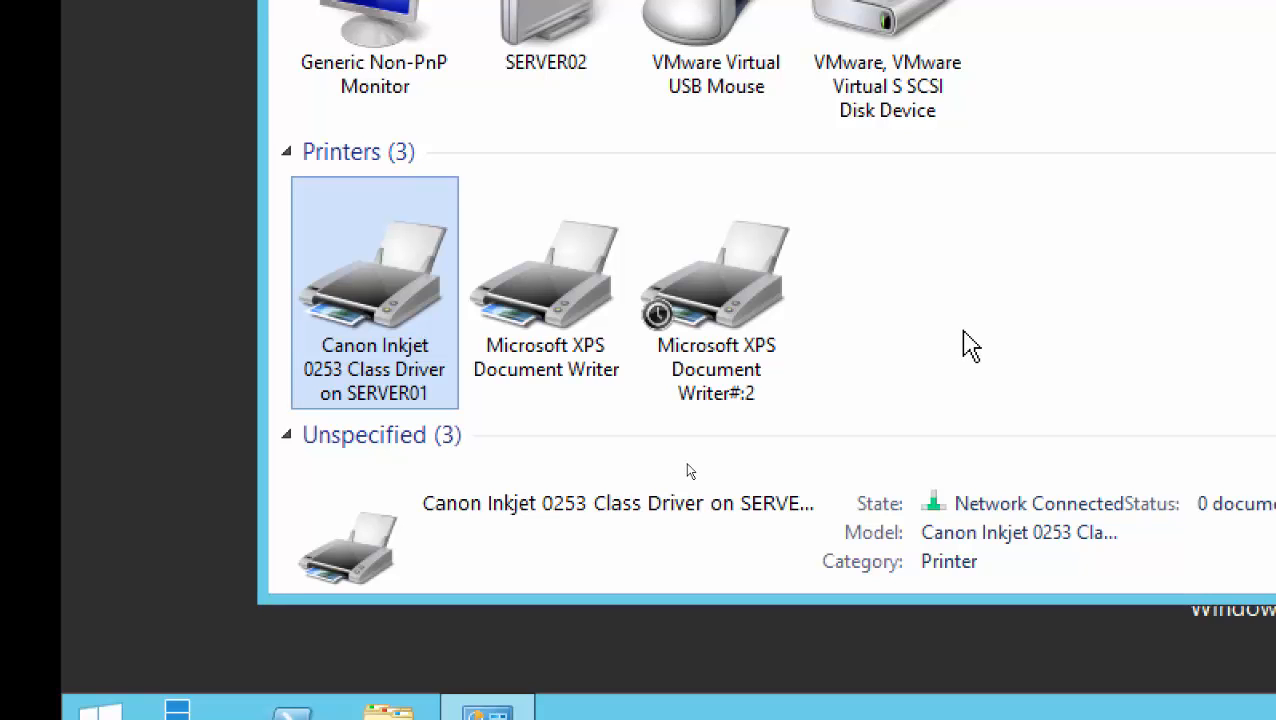
double_click(362, 292)
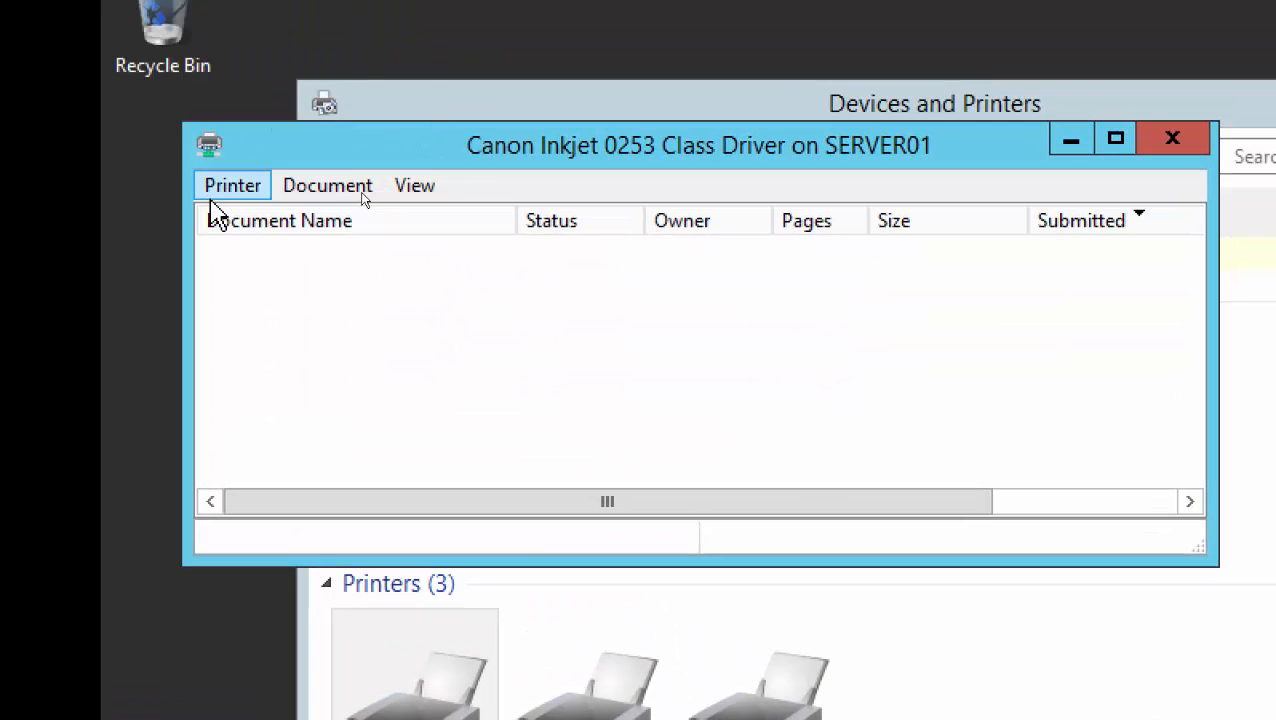
left_click(228, 188)
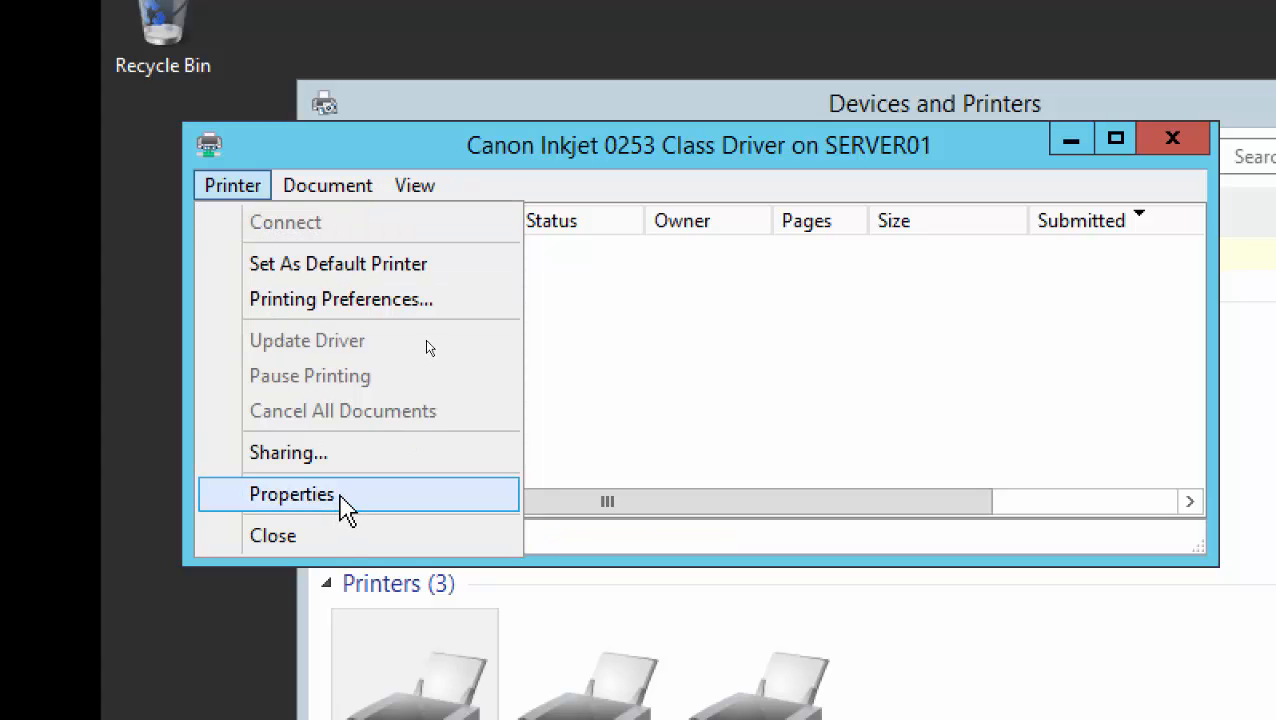
left_click(676, 450)
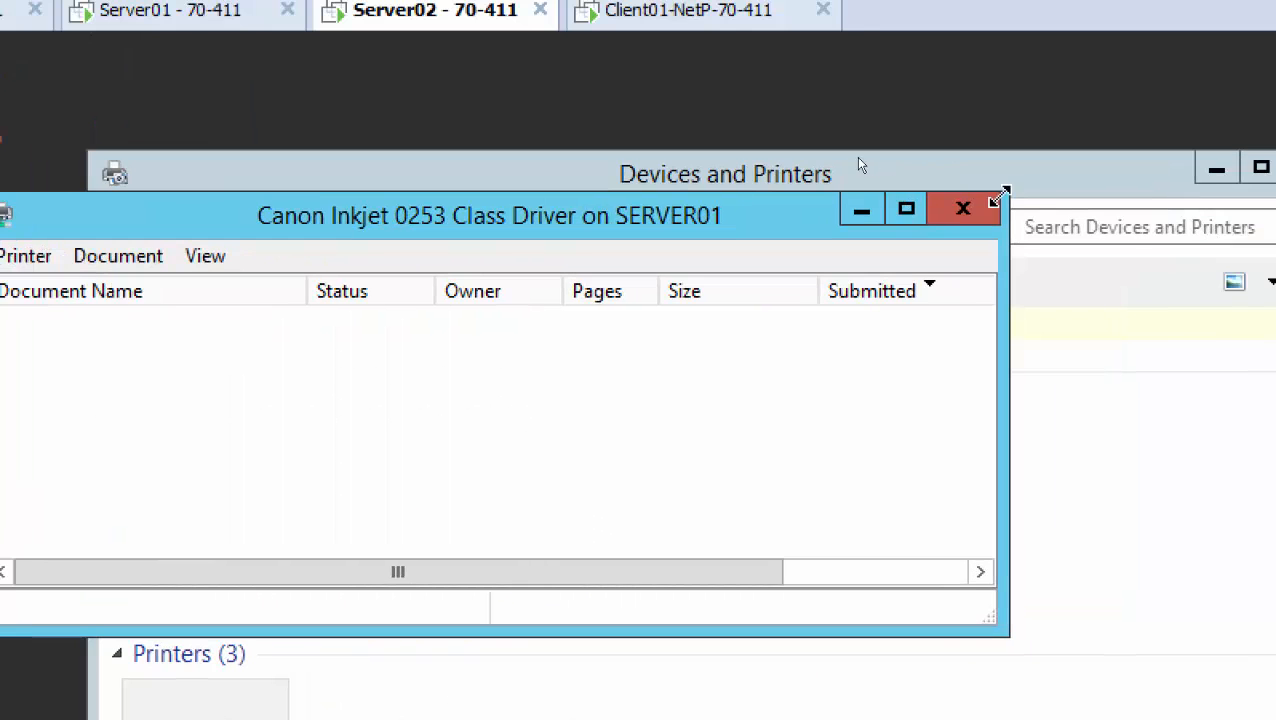
left_click(1172, 138)
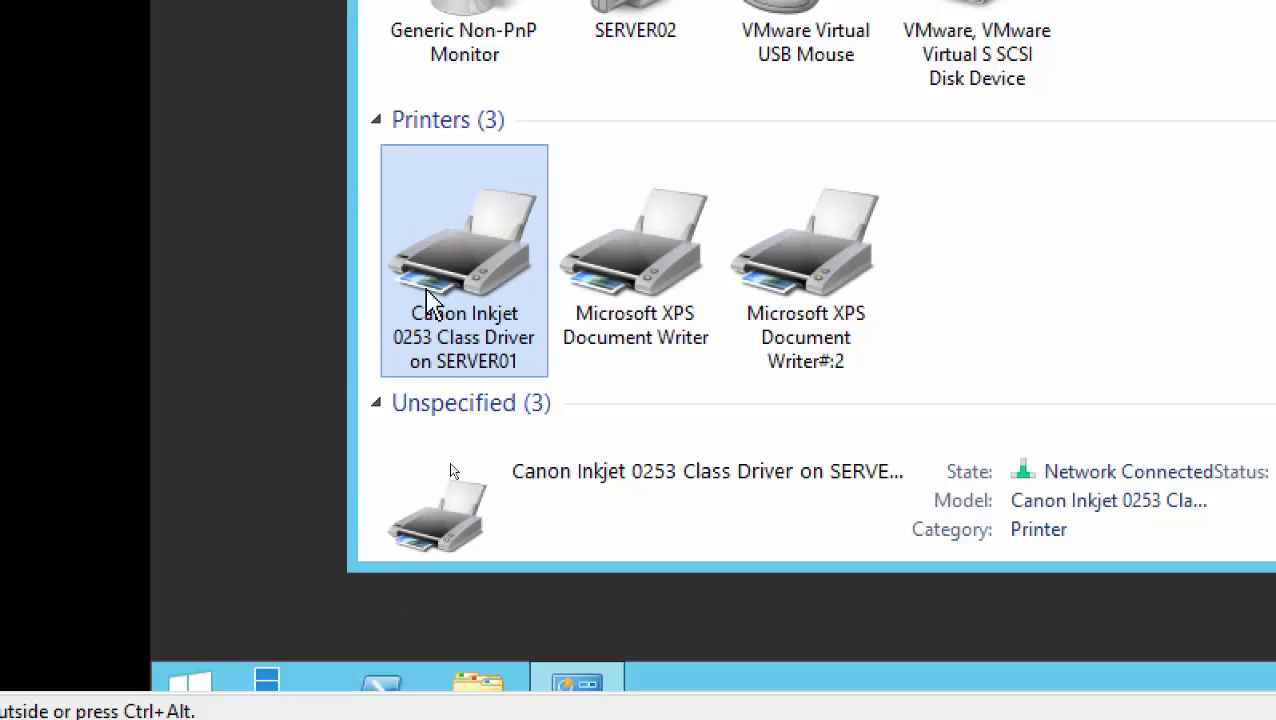
right_click(476, 264)
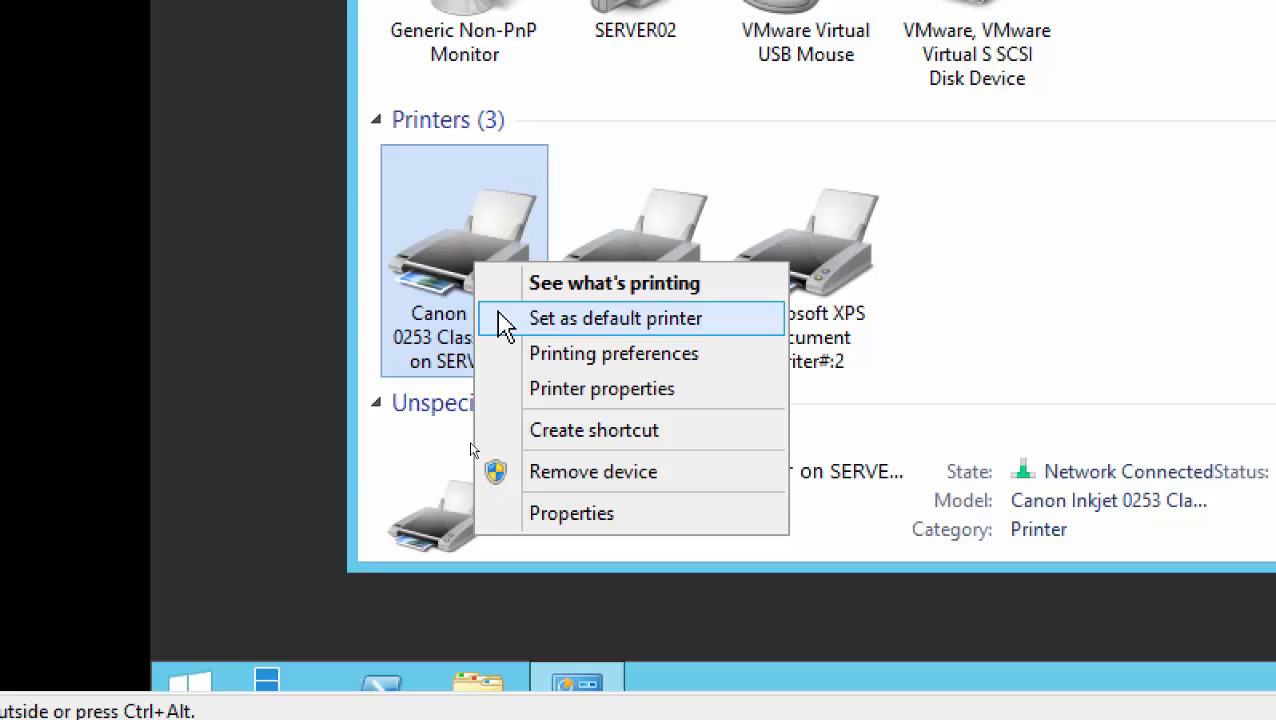
left_click(254, 264)
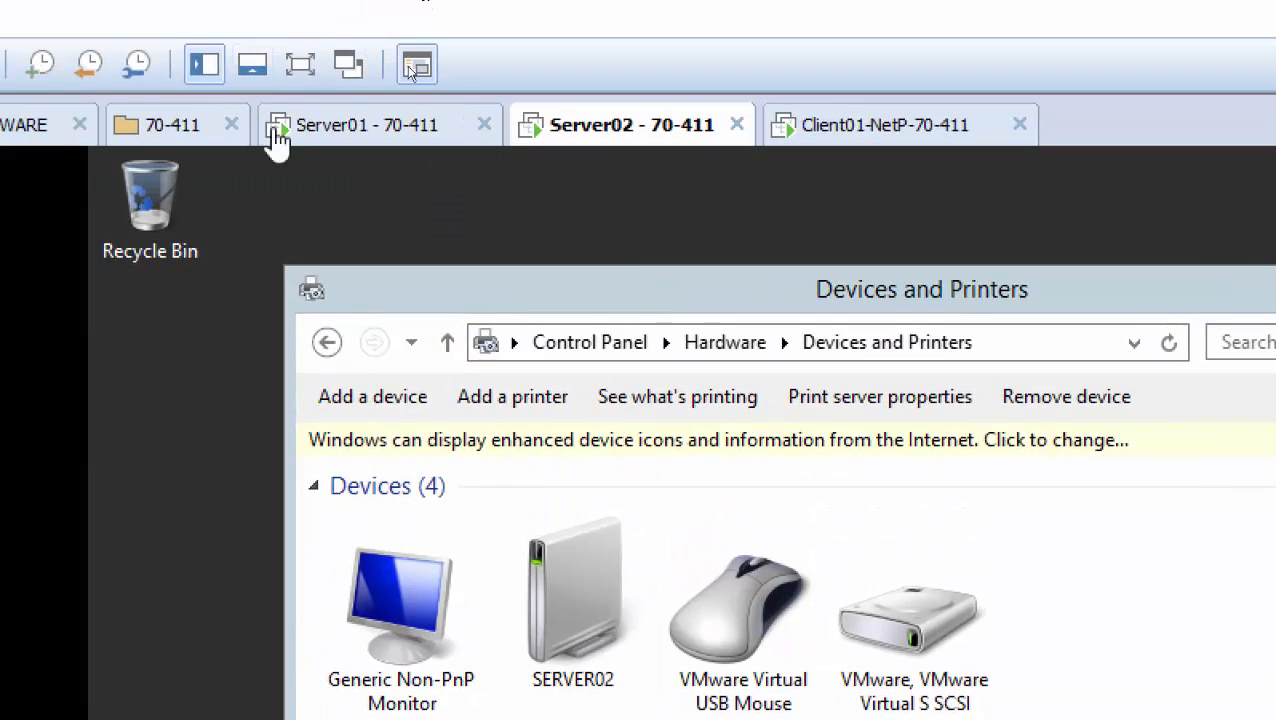
Switch to the Server01 virtual machine and bring up the 70-411-Configuring-Name presentation
left_click(318, 132)
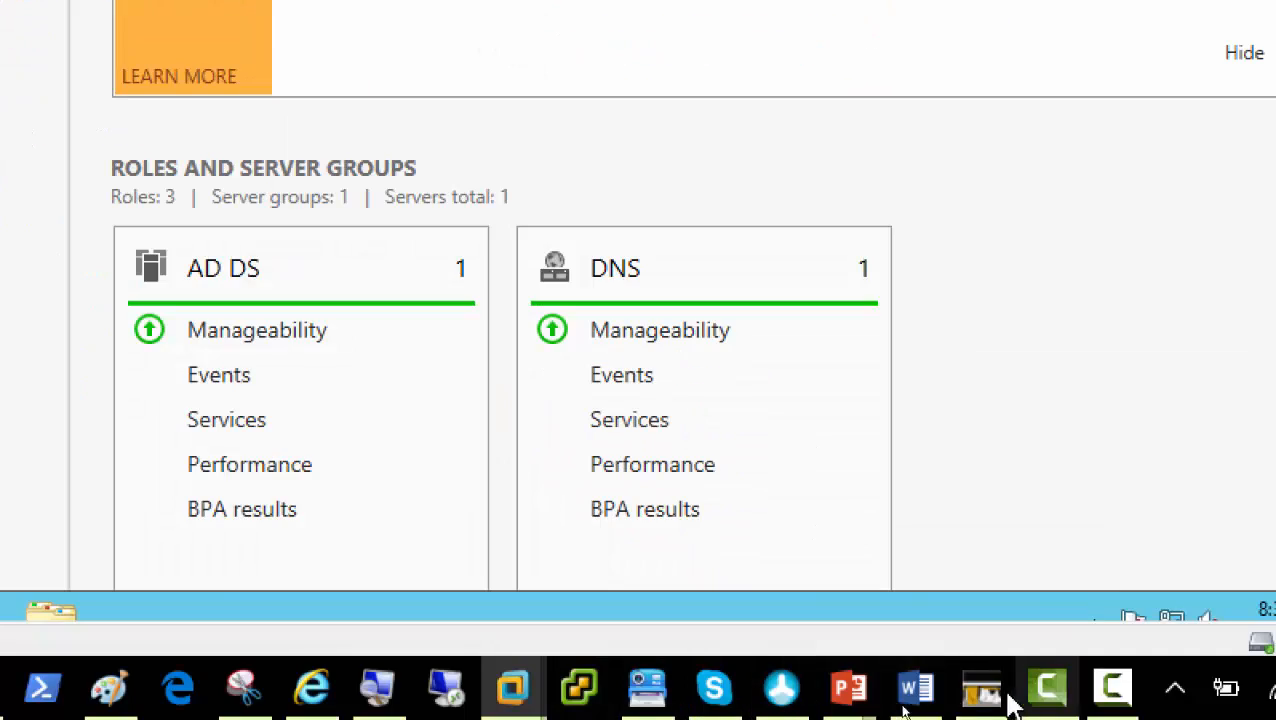
mouse_move(851, 693)
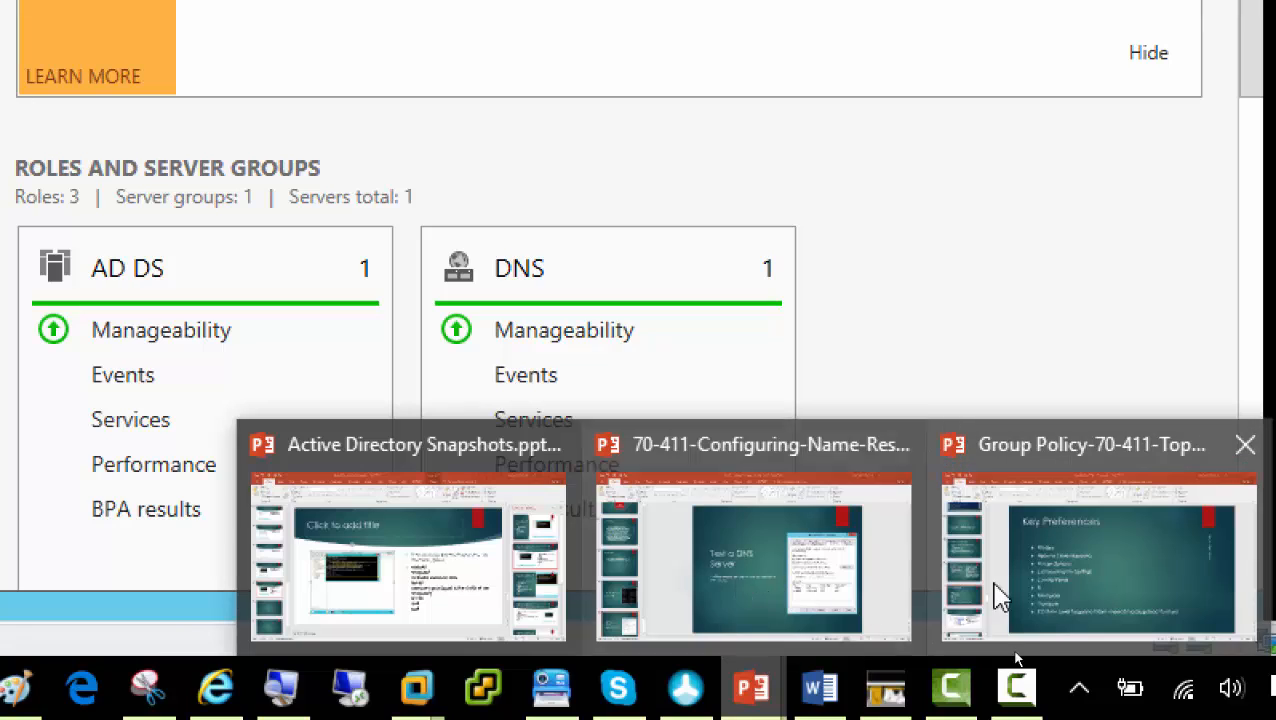
left_click(728, 555)
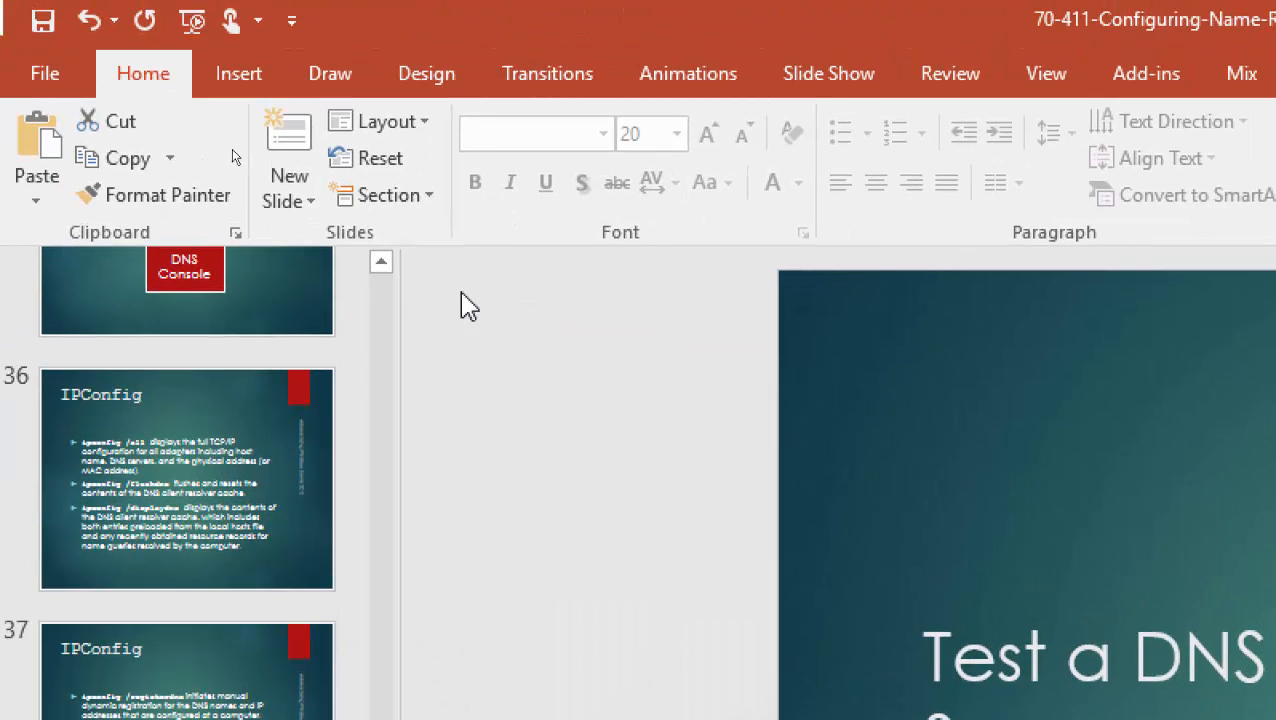
Go to slide 1, 'Understanding DNS', and reduce Magnifier back to 100%
scroll(390, 297, "up", 20)
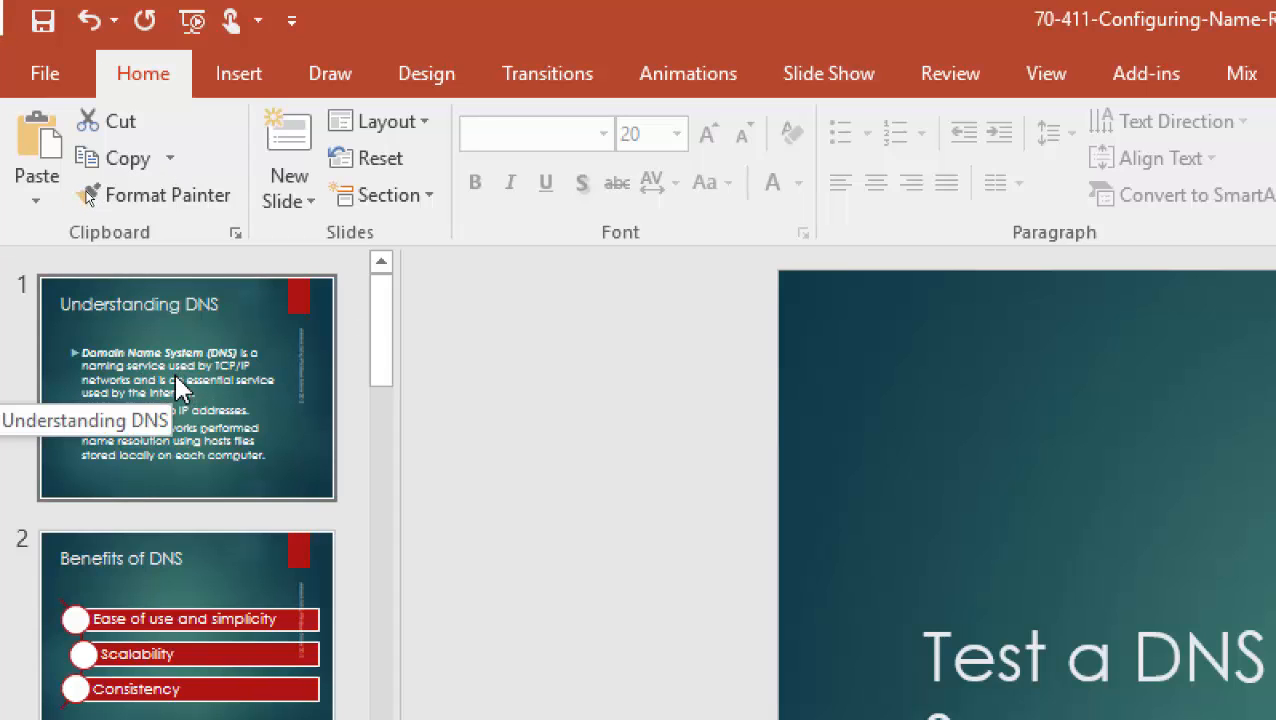
left_click(205, 395)
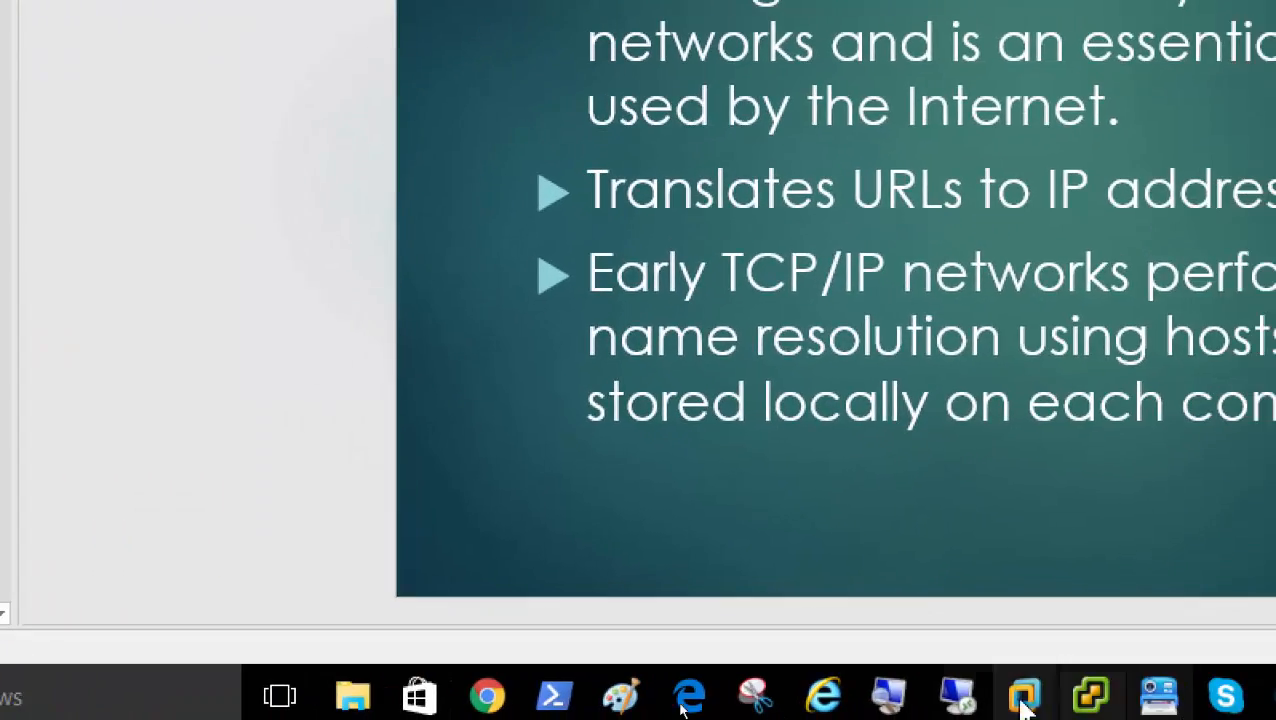
mouse_move(890, 703)
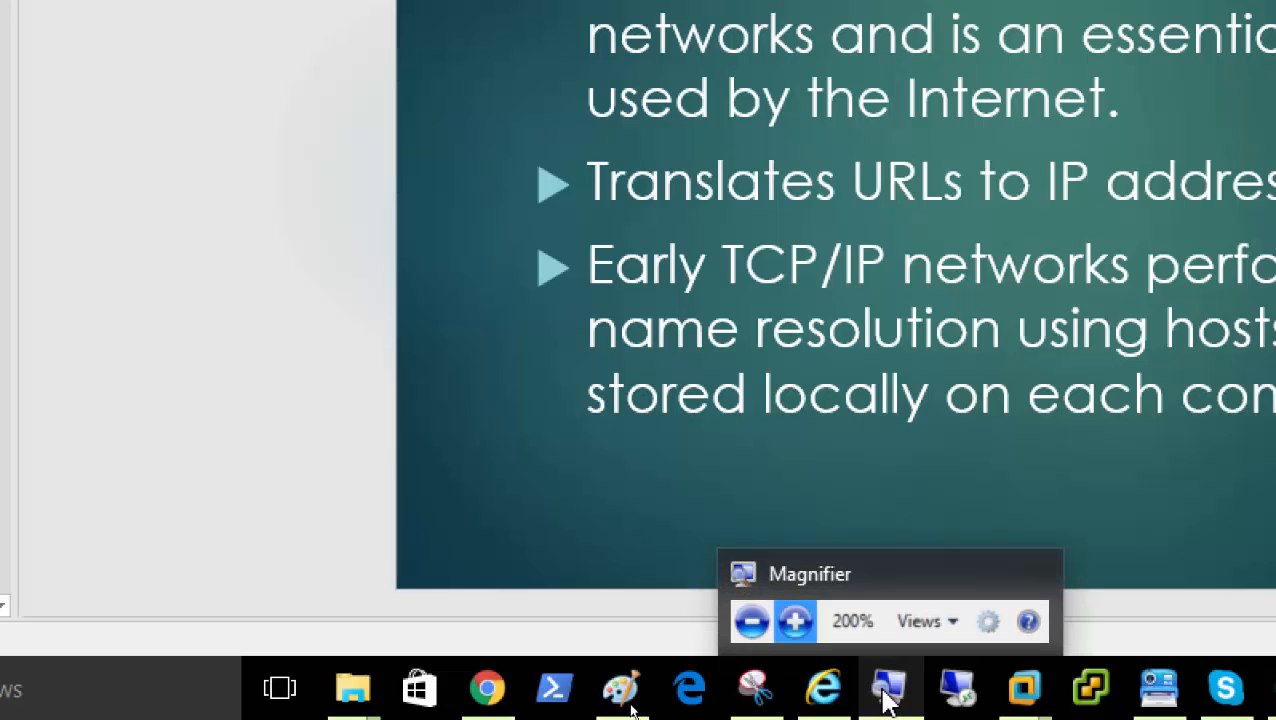
left_click(889, 695)
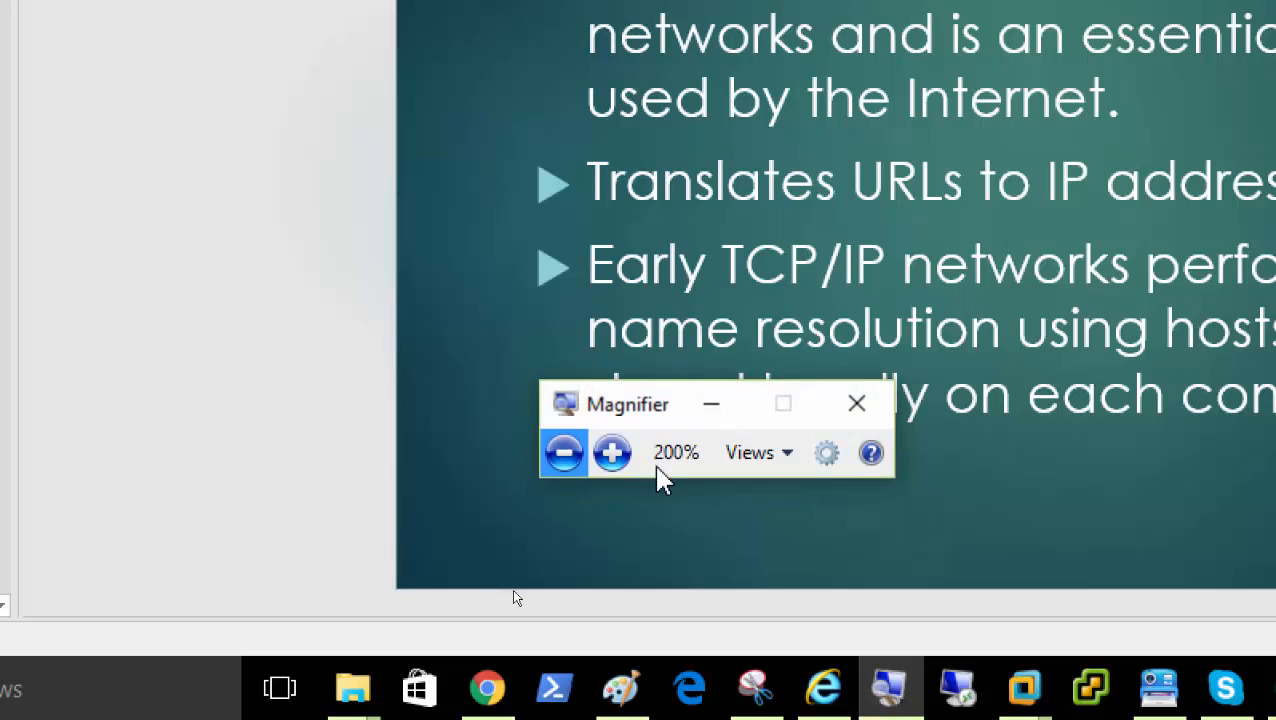
left_click(564, 470)
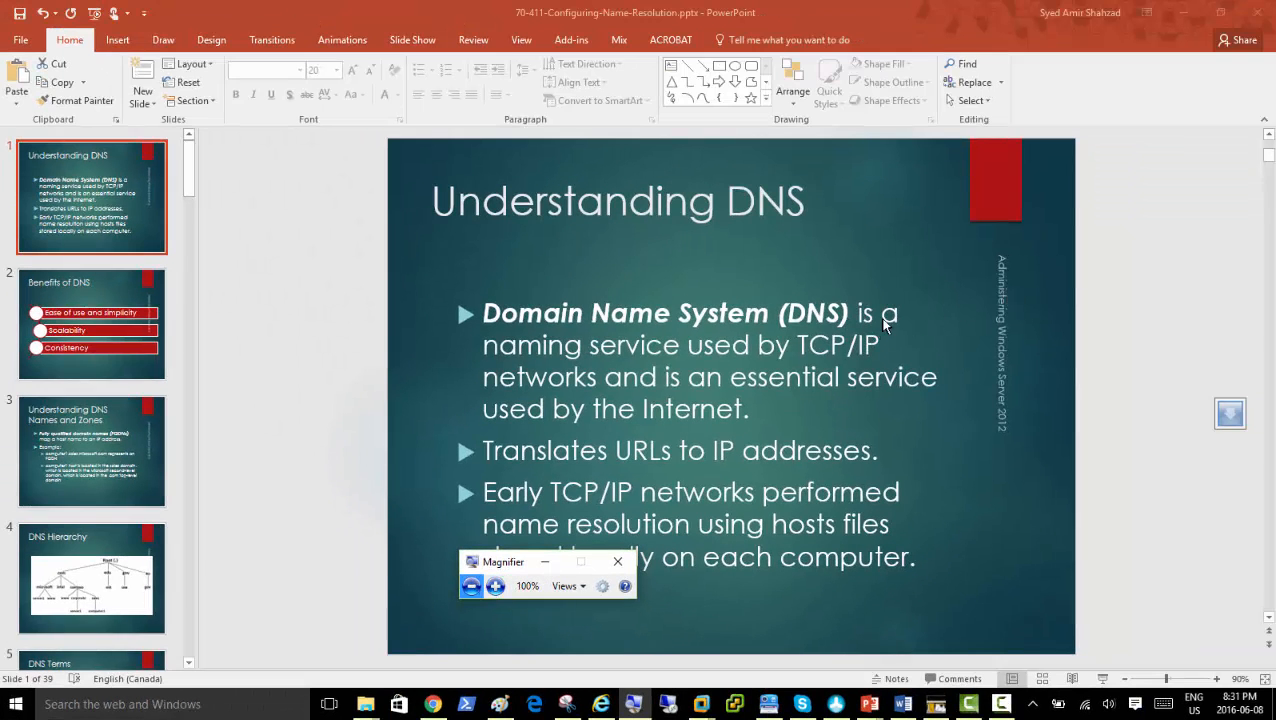
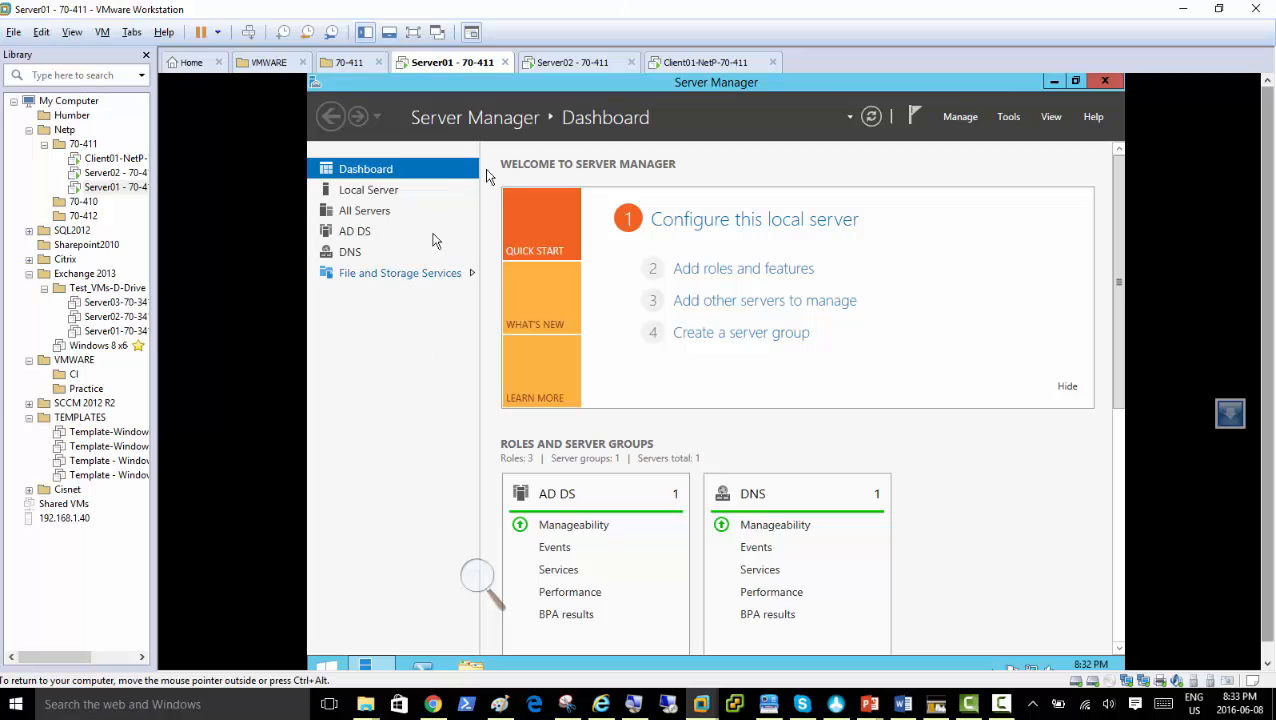
Open File Explorer on the server and magnify the screen to 200%
left_click(471, 667)
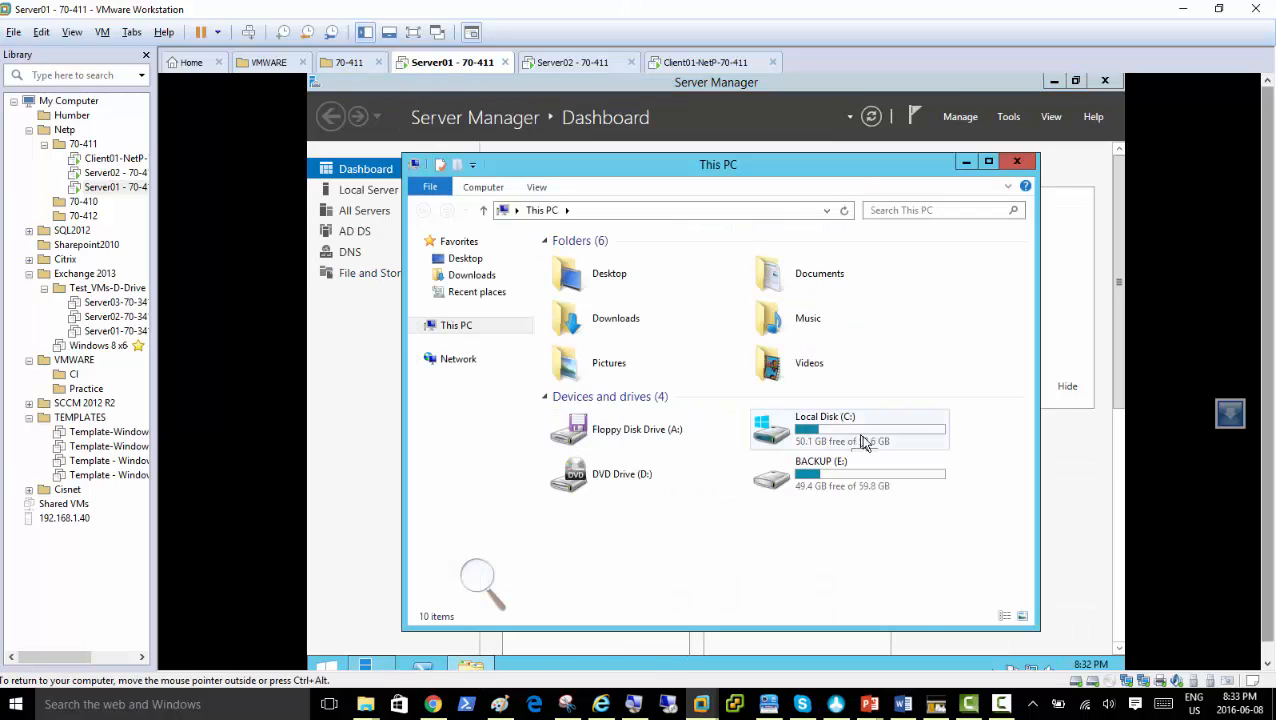
left_click(478, 580)
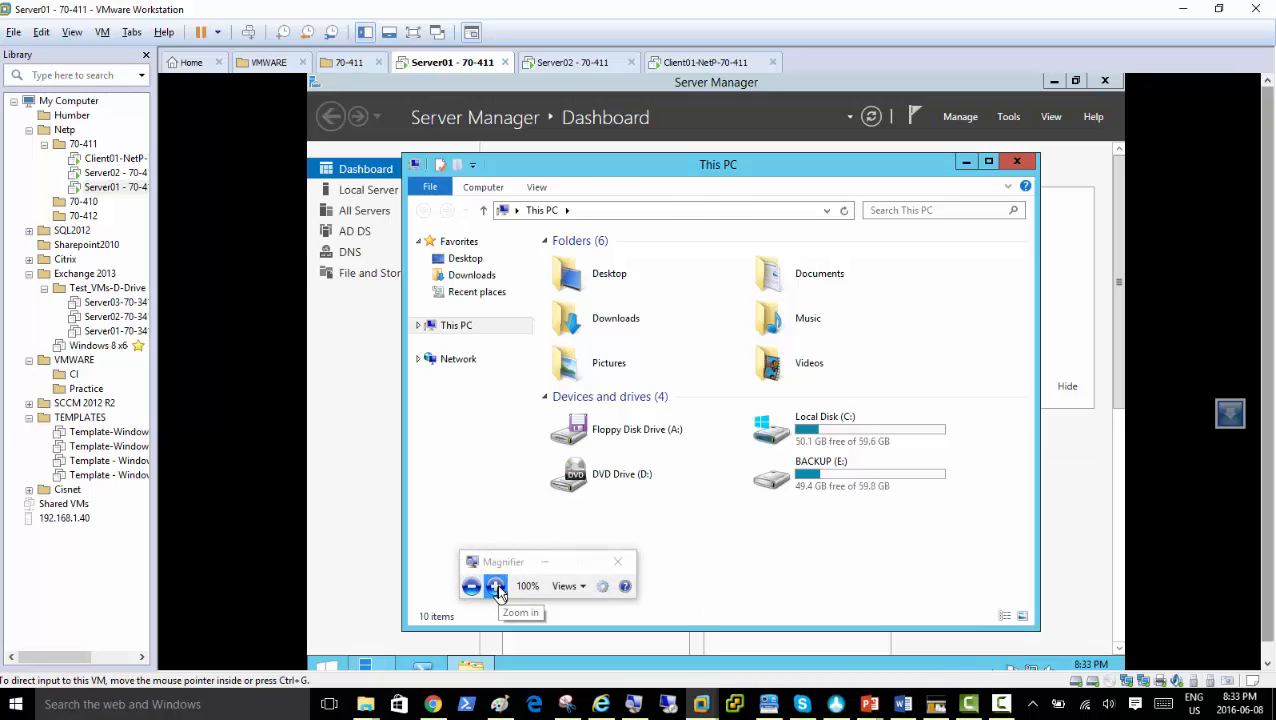
left_click(496, 584)
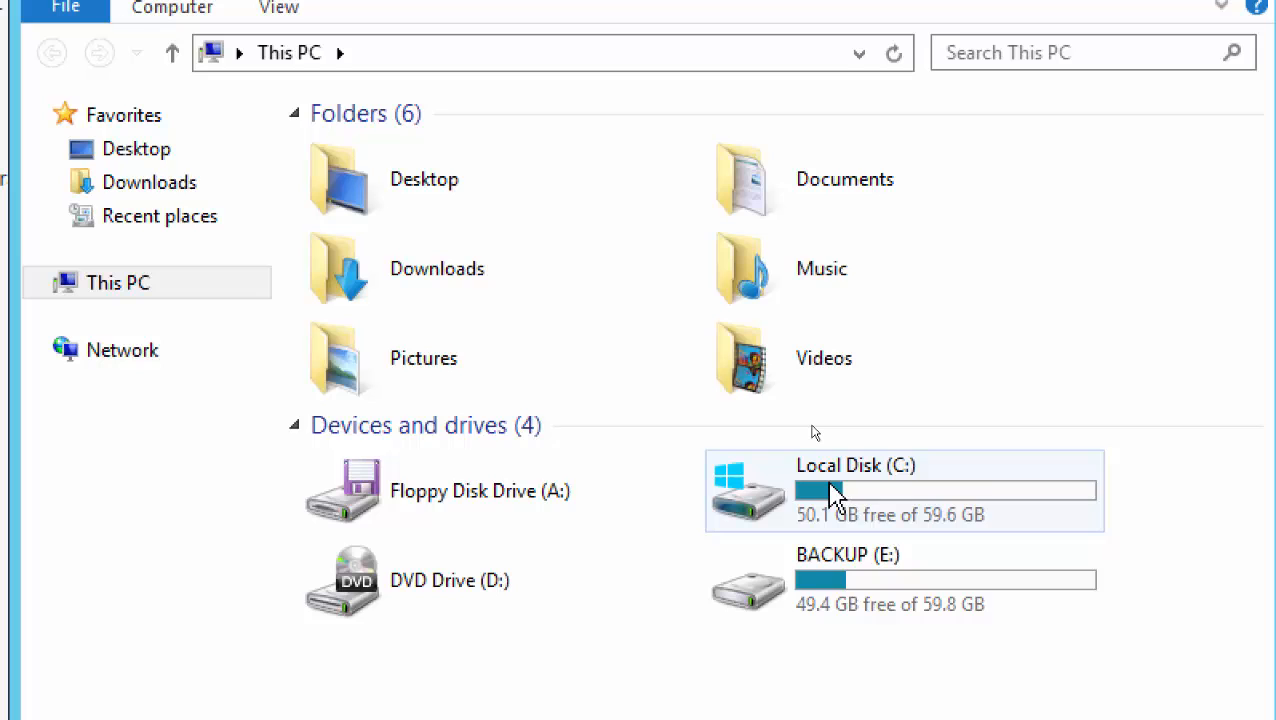
Browse into Local Disk (C:), then Windows, and open the empty drivers folder
double_click(834, 493)
double_click(380, 395)
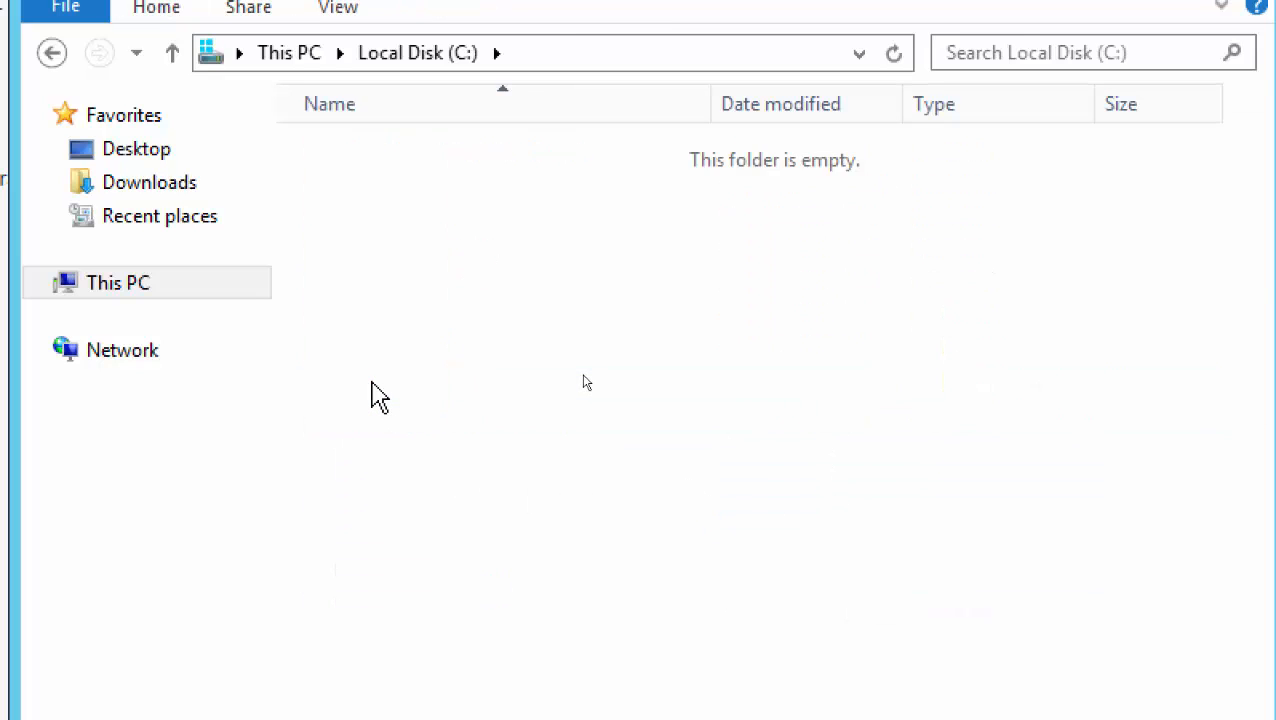
left_click(394, 362)
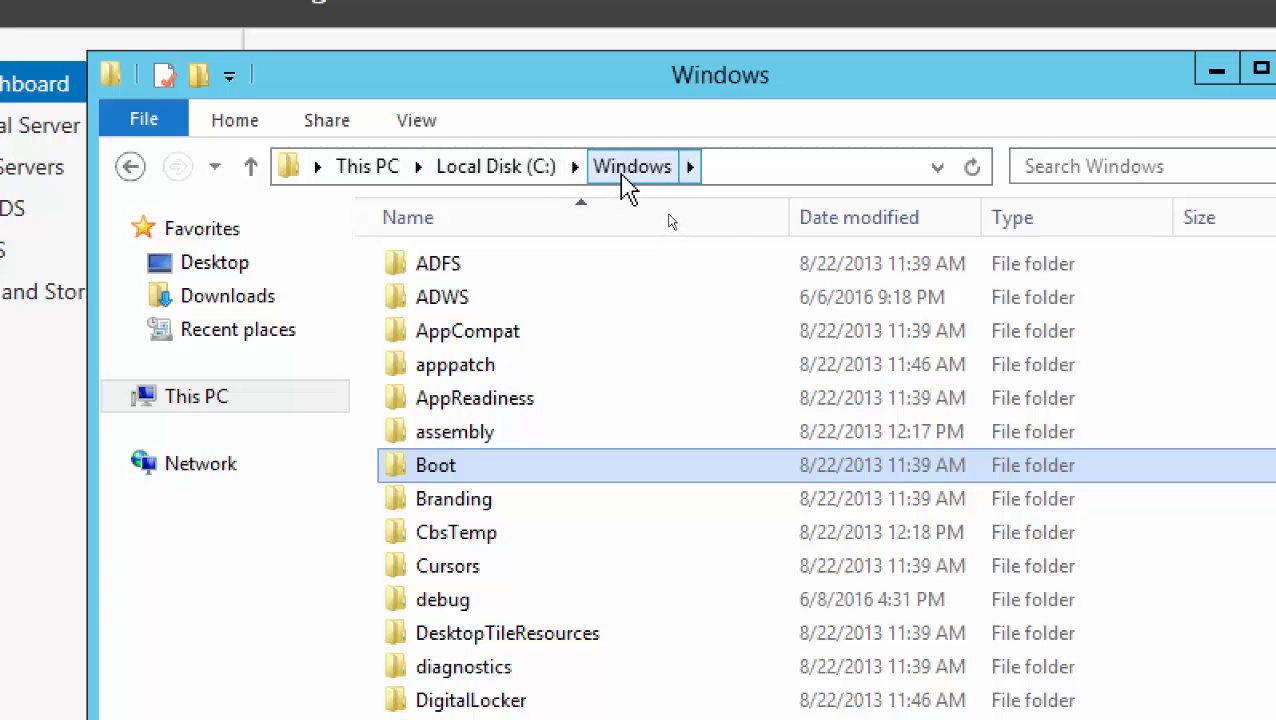
left_click(628, 170)
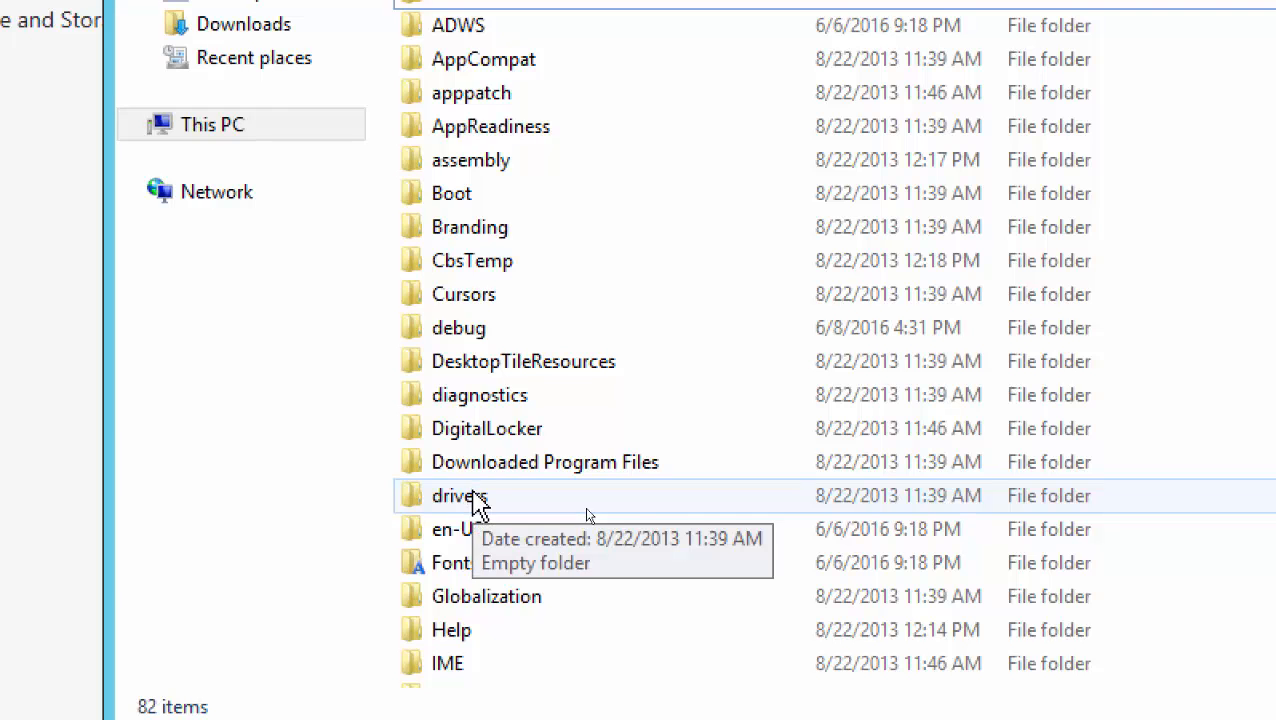
double_click(478, 505)
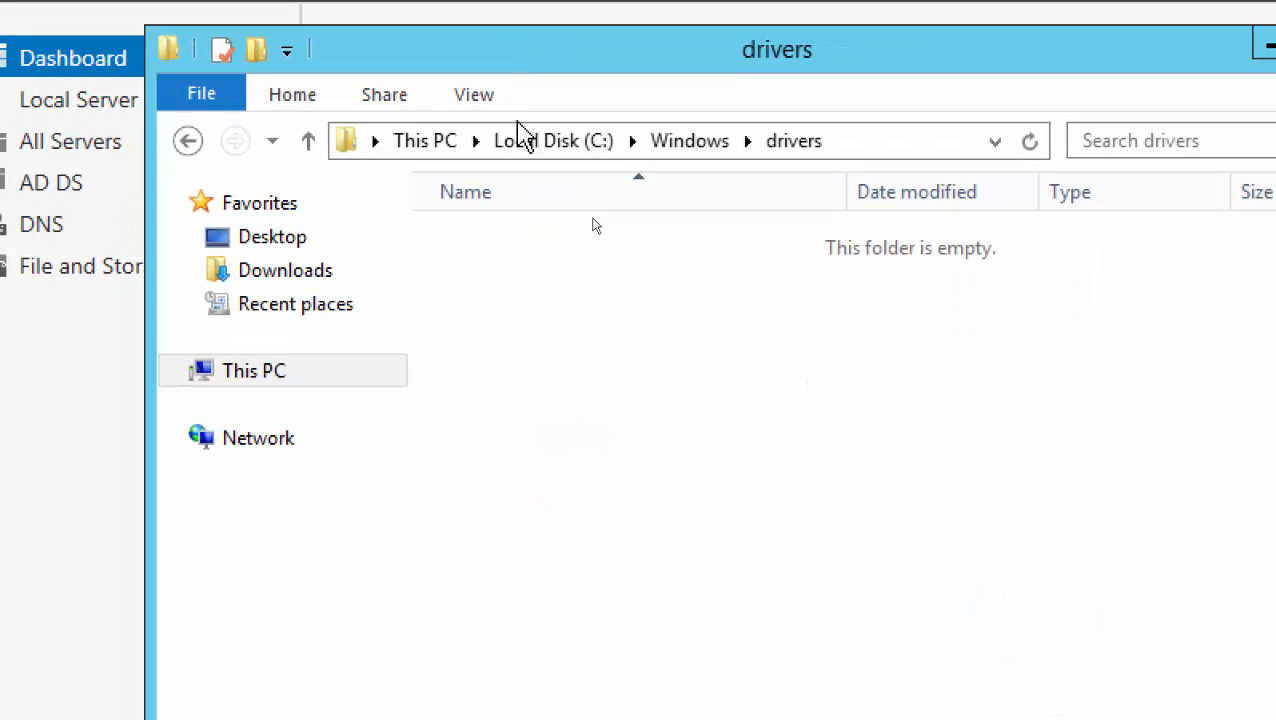
Return to the Windows folder and open System32
left_click(686, 155)
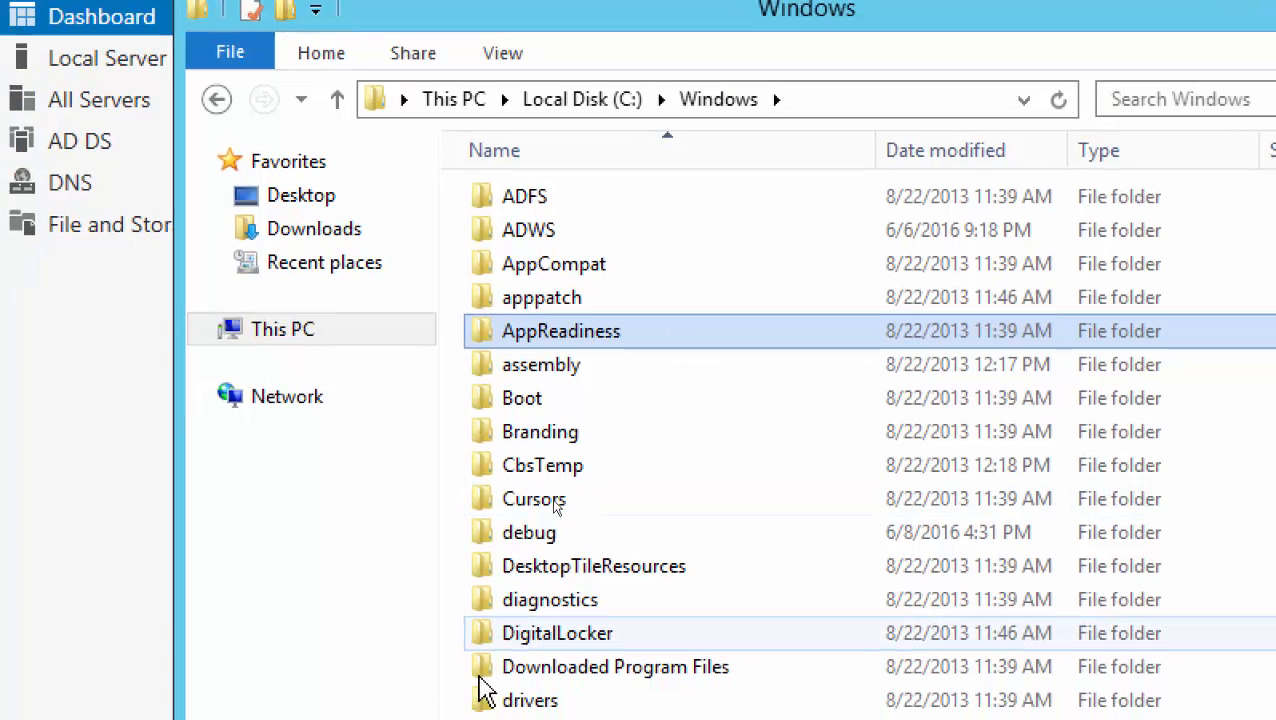
type("system")
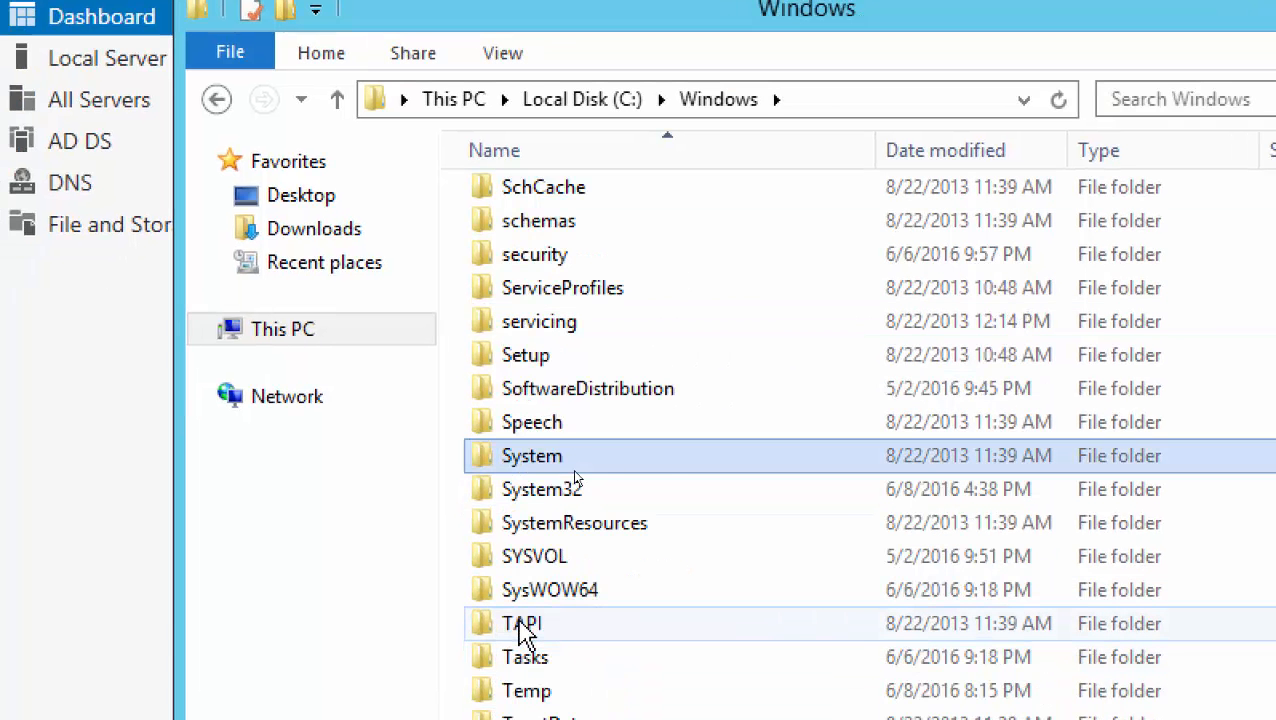
left_click(549, 496)
double_click(549, 492)
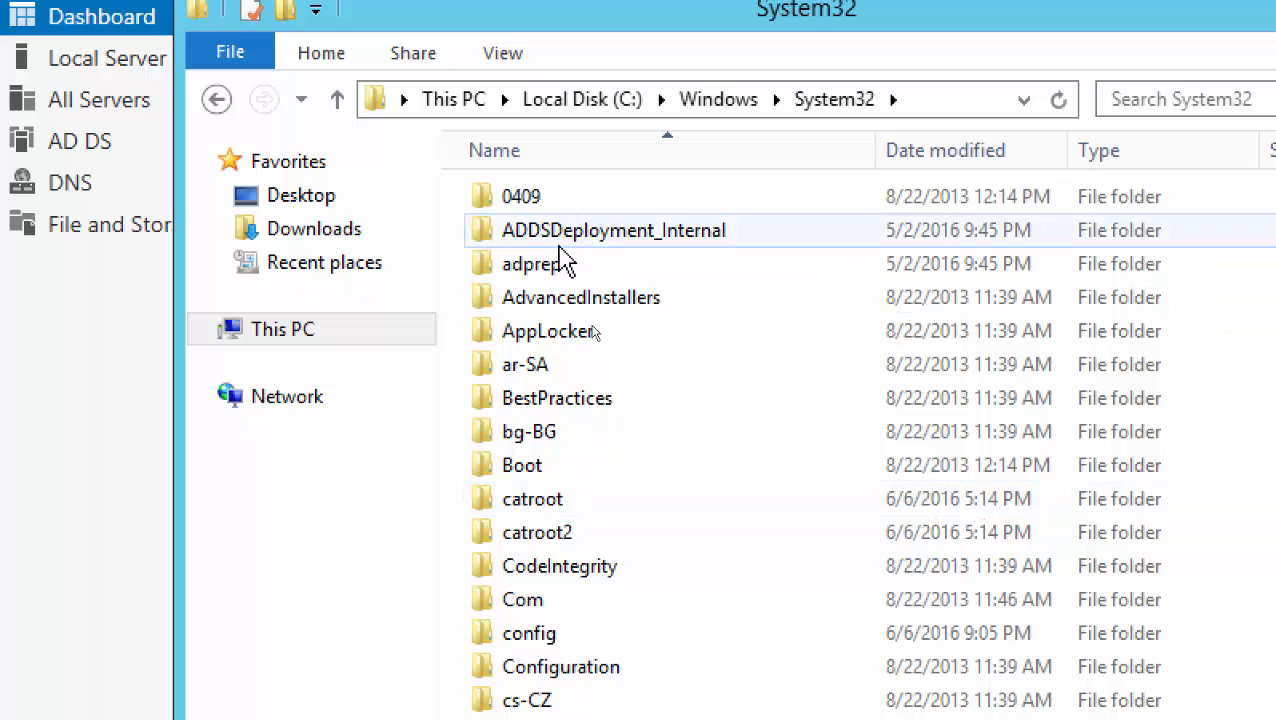
Jump through the System32 list by typing 'dr' and open its drivers folder
left_click(553, 435)
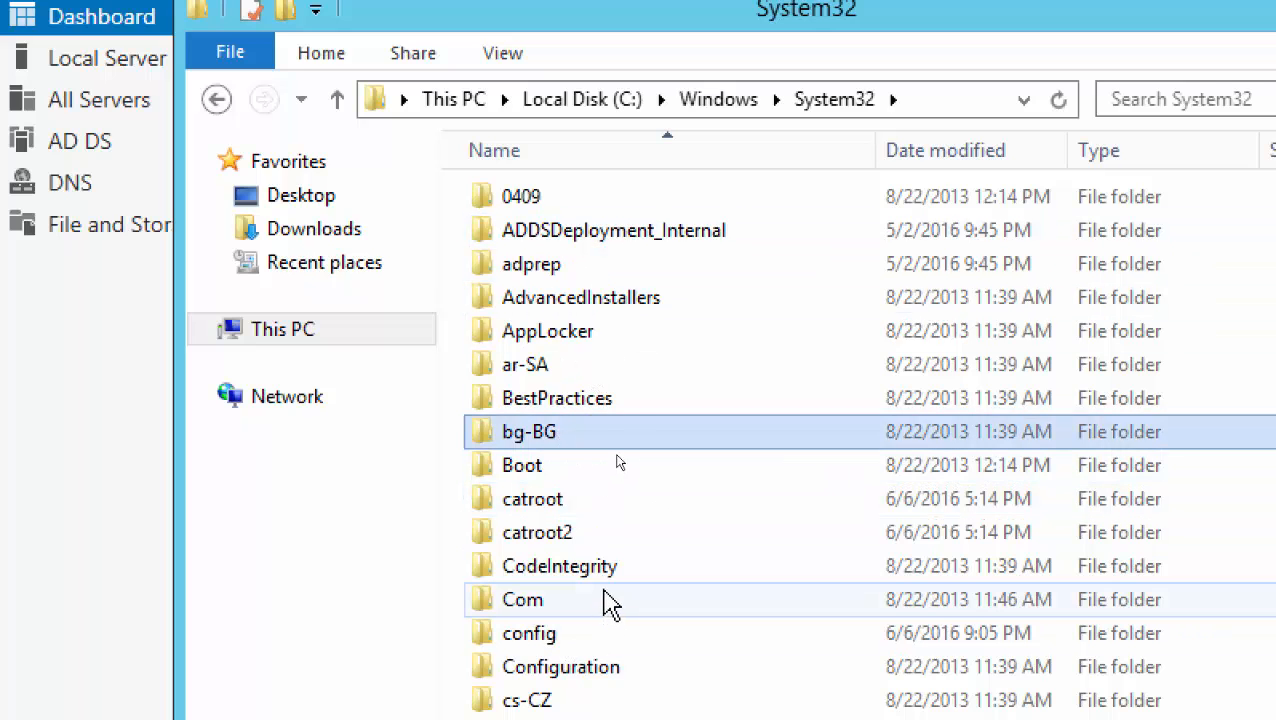
key("e")
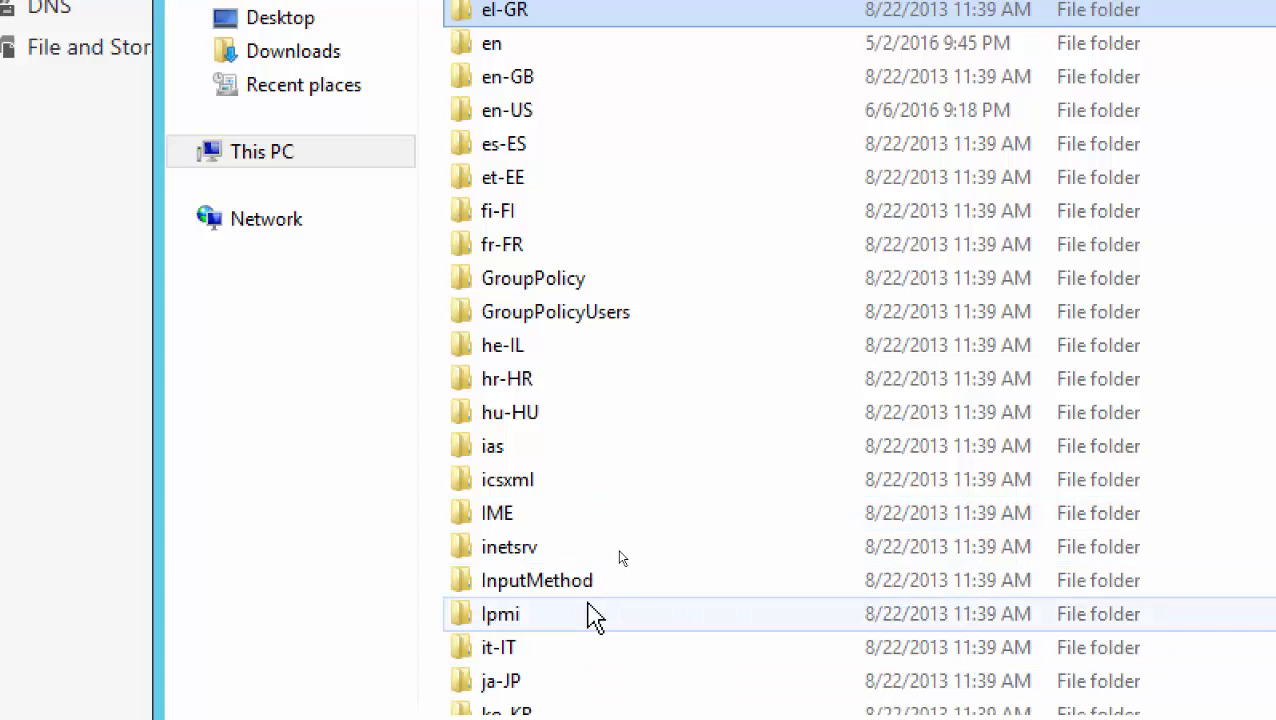
type("et")
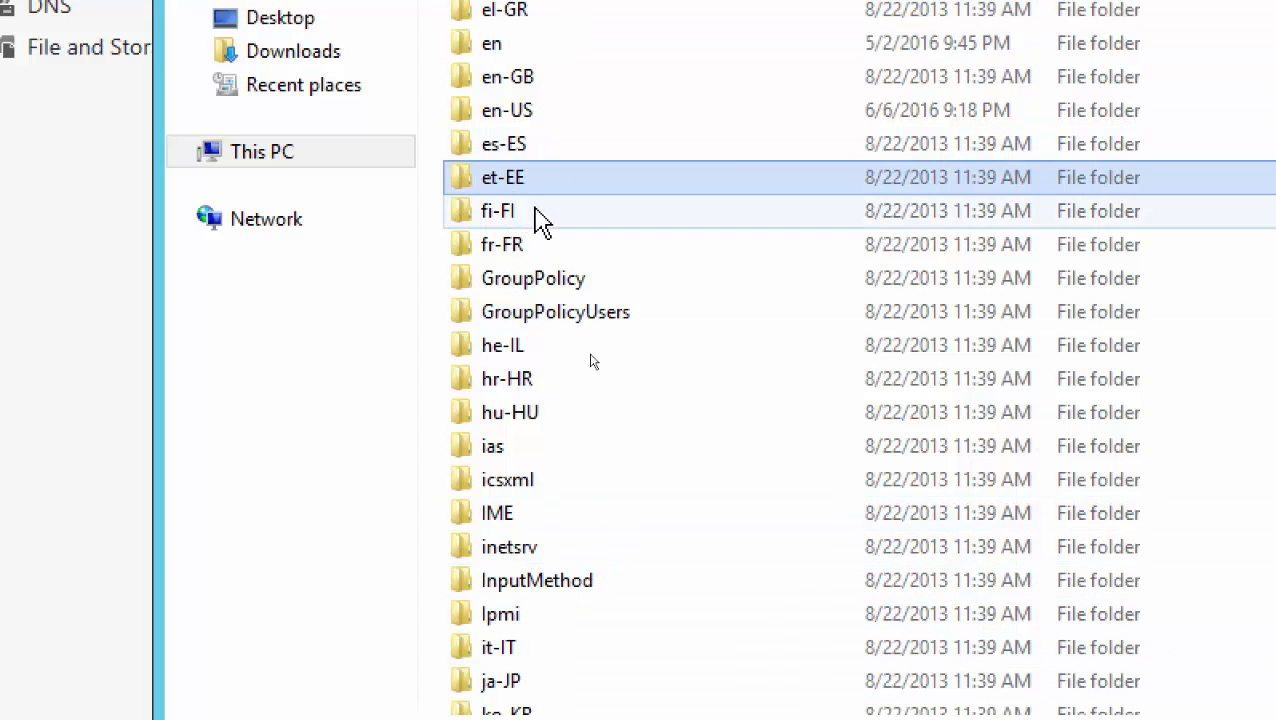
scroll(548, 480, "up", 8)
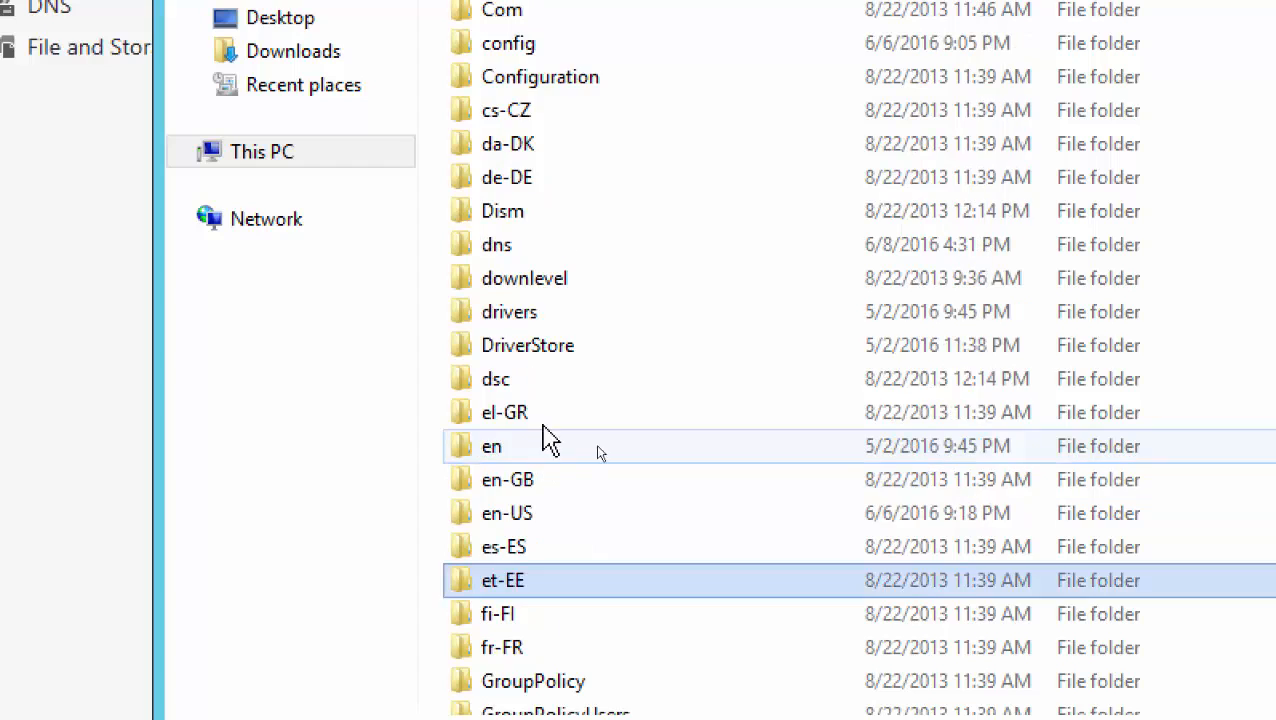
left_click(550, 322)
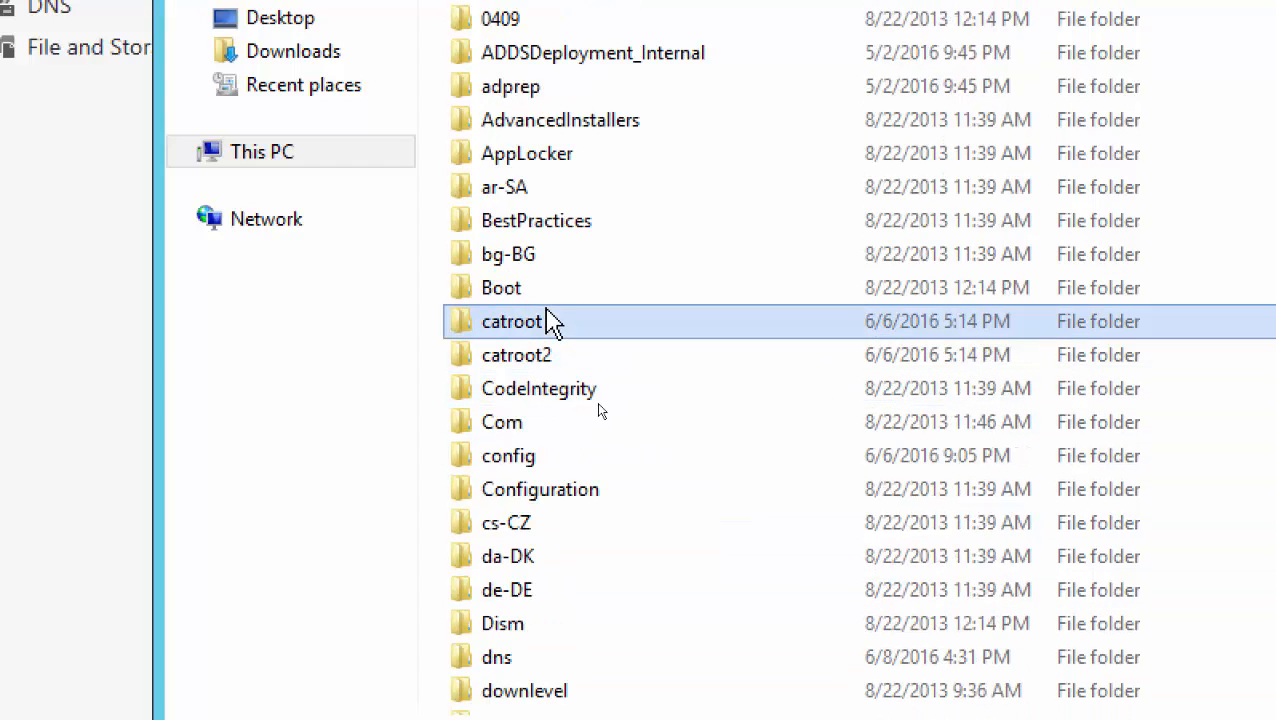
type("dr")
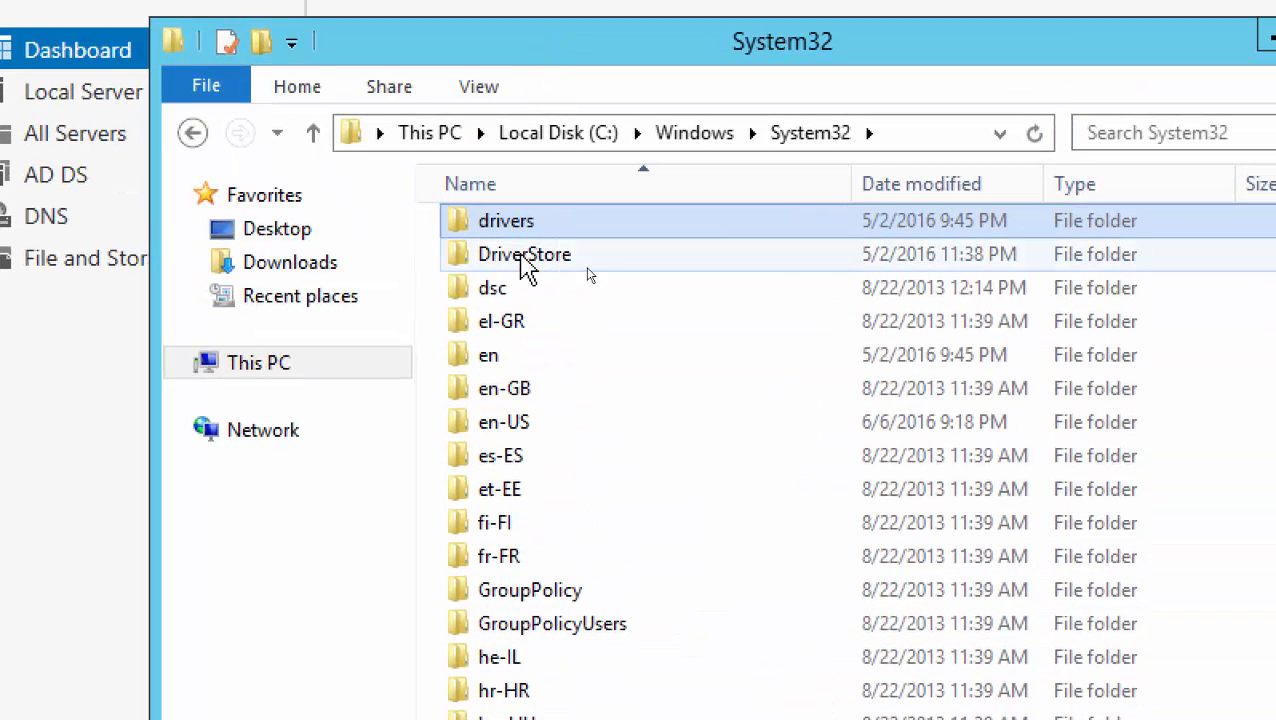
double_click(519, 10)
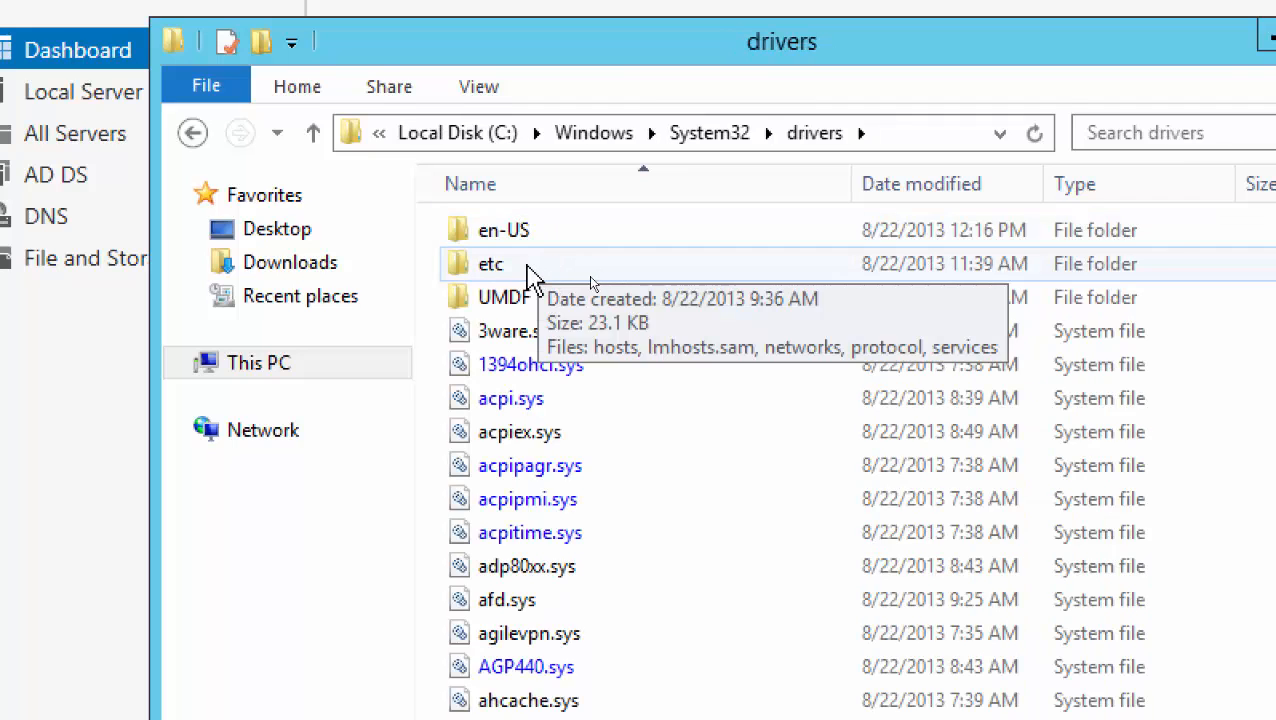
Open the etc folder, reveal its full path in the address bar, and launch the hosts file
double_click(530, 268)
left_click(520, 236)
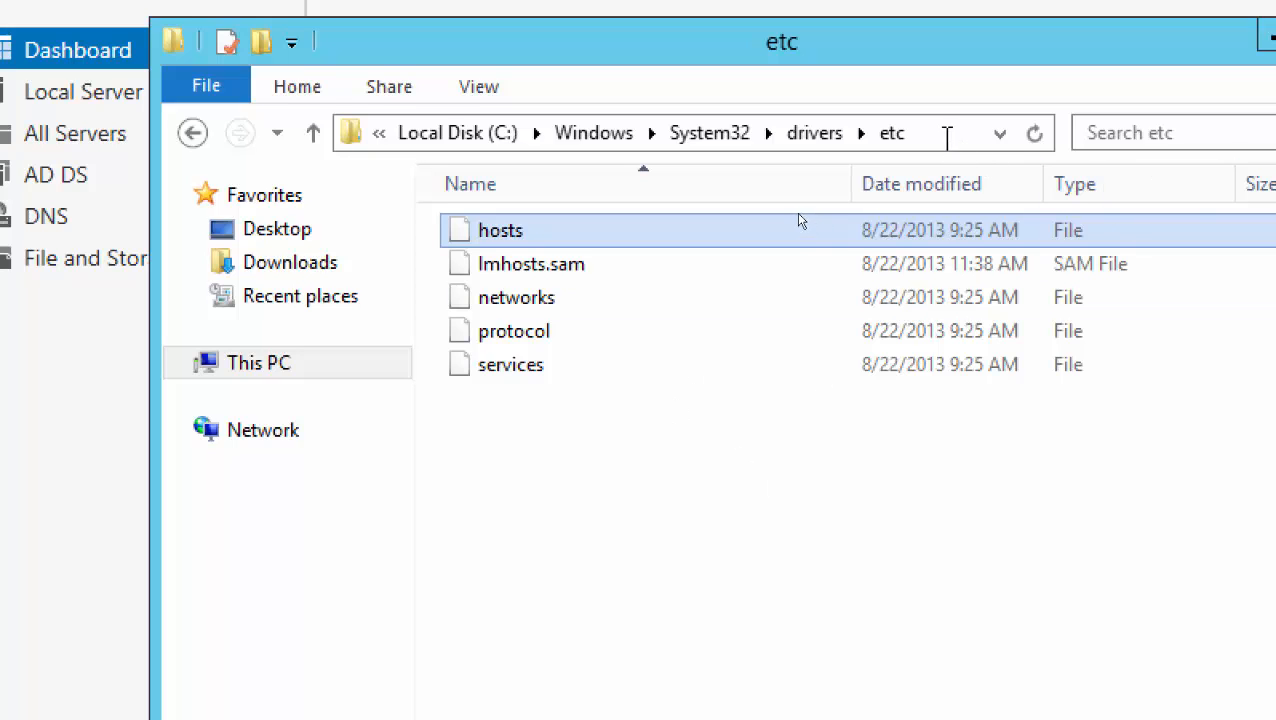
left_click(946, 134)
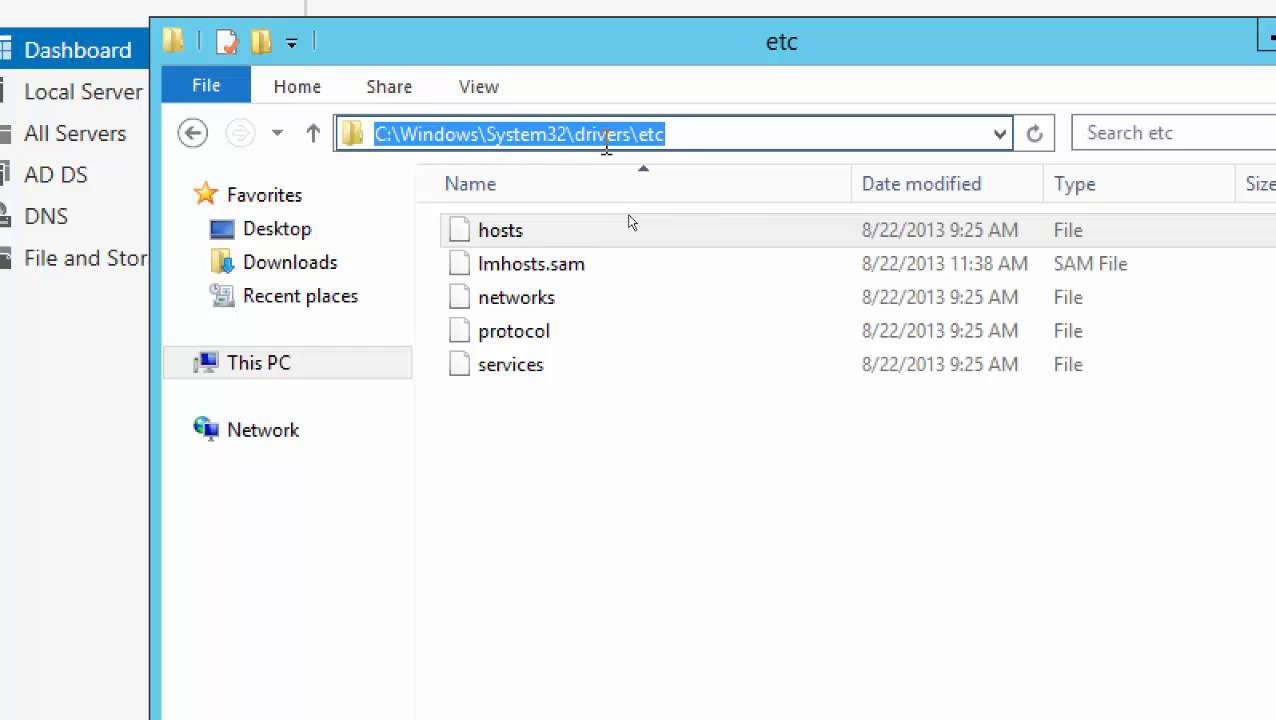
left_click(696, 133)
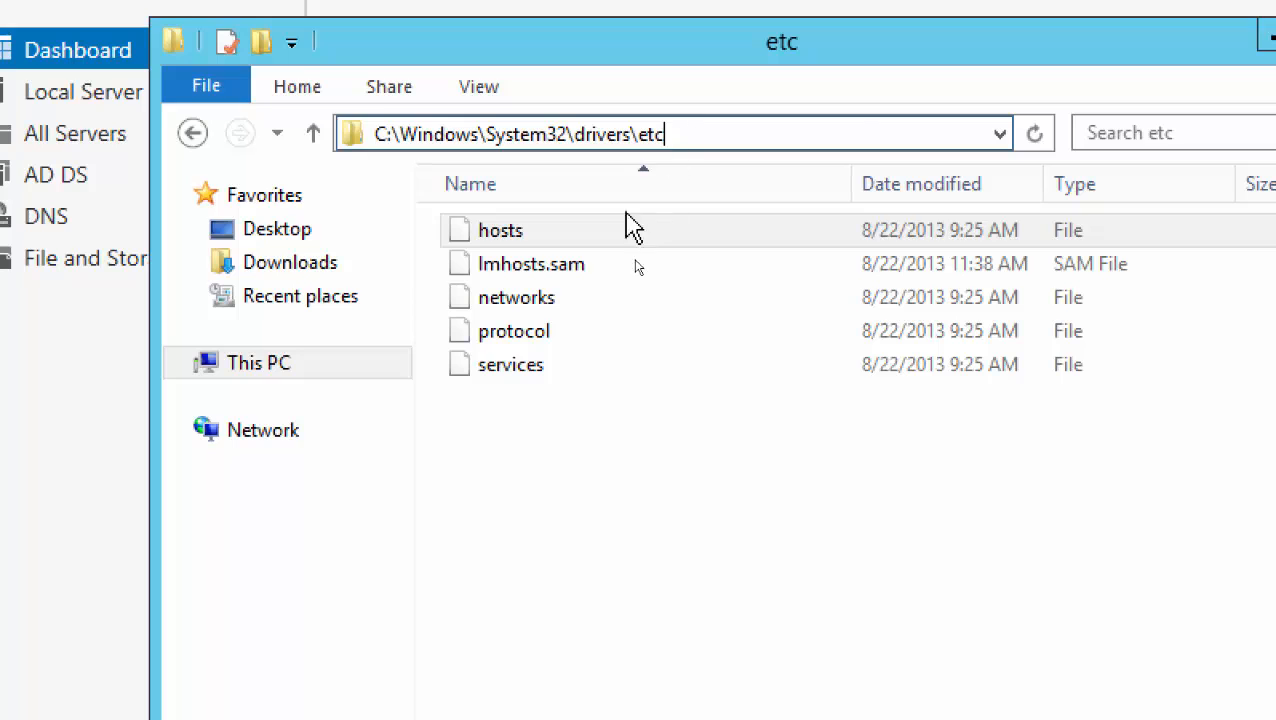
left_click(503, 238)
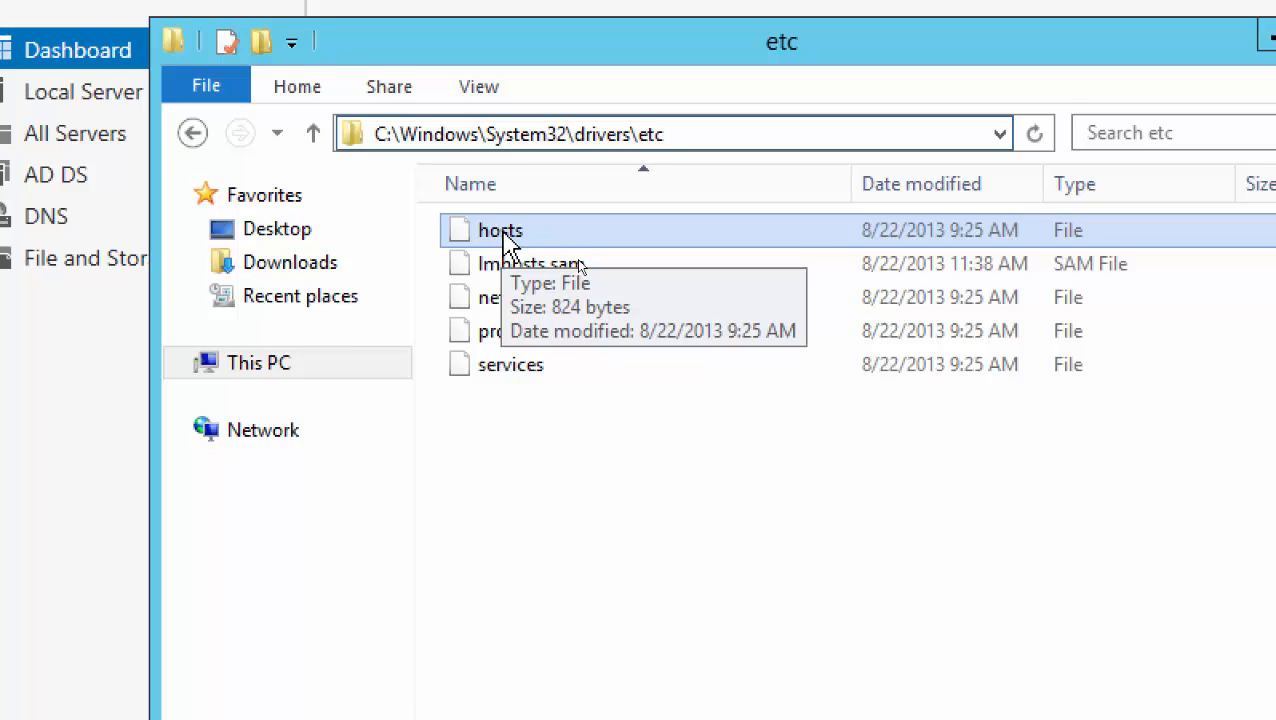
double_click(505, 238)
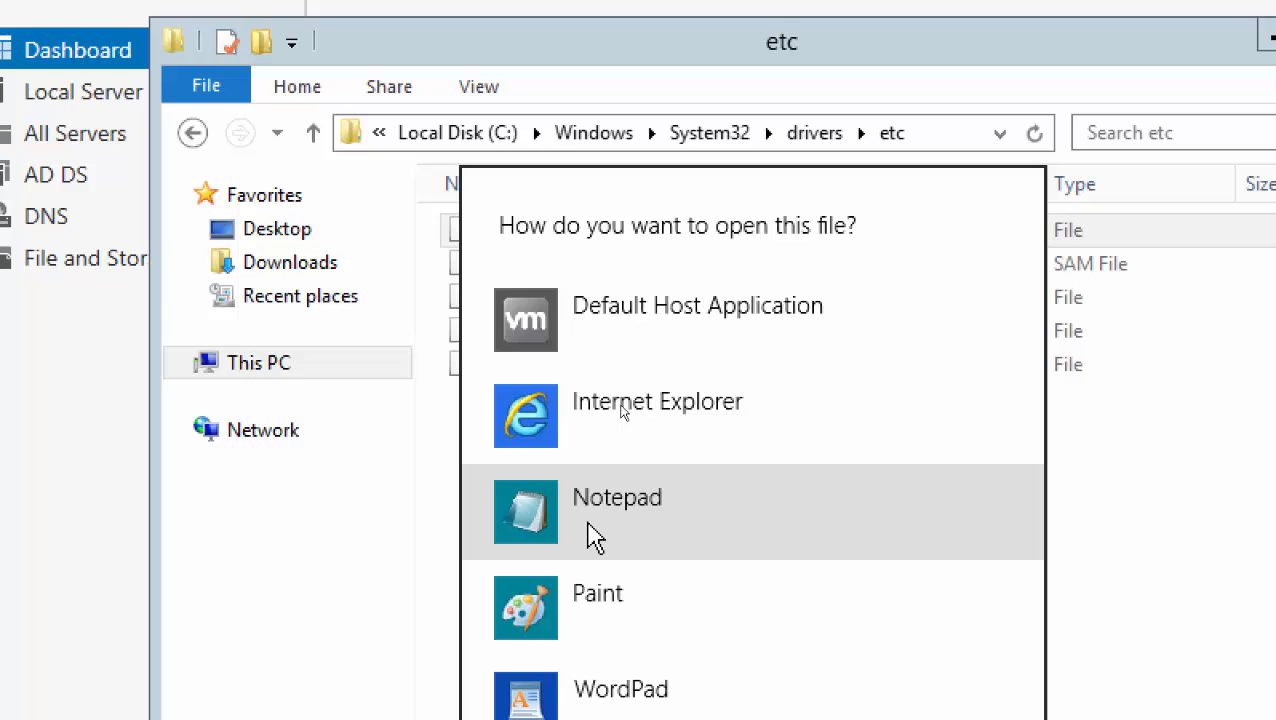
Open the hosts file from the etc folder with Notepad
left_click(418, 492)
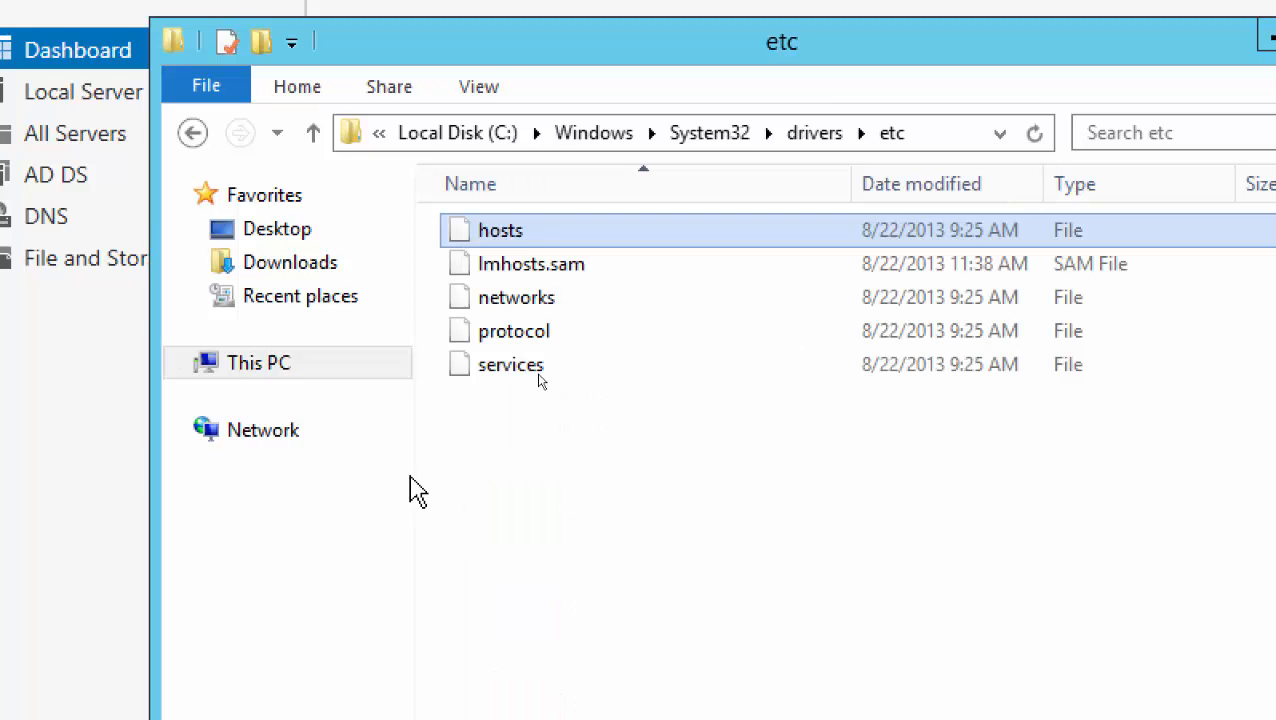
double_click(510, 238)
left_click(590, 515)
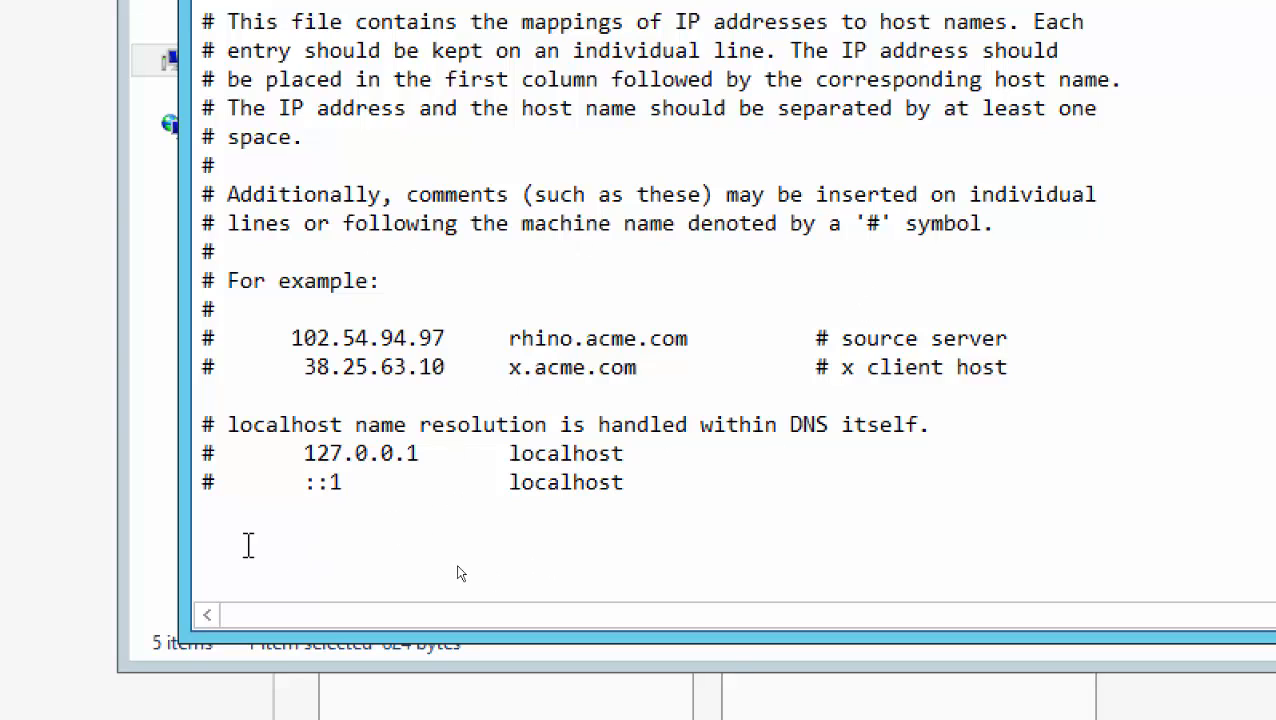
Add a new line 'Server03 192.168.200.3' below the ::1 localhost entry
left_click(211, 525)
key("Return")
type("Serv")
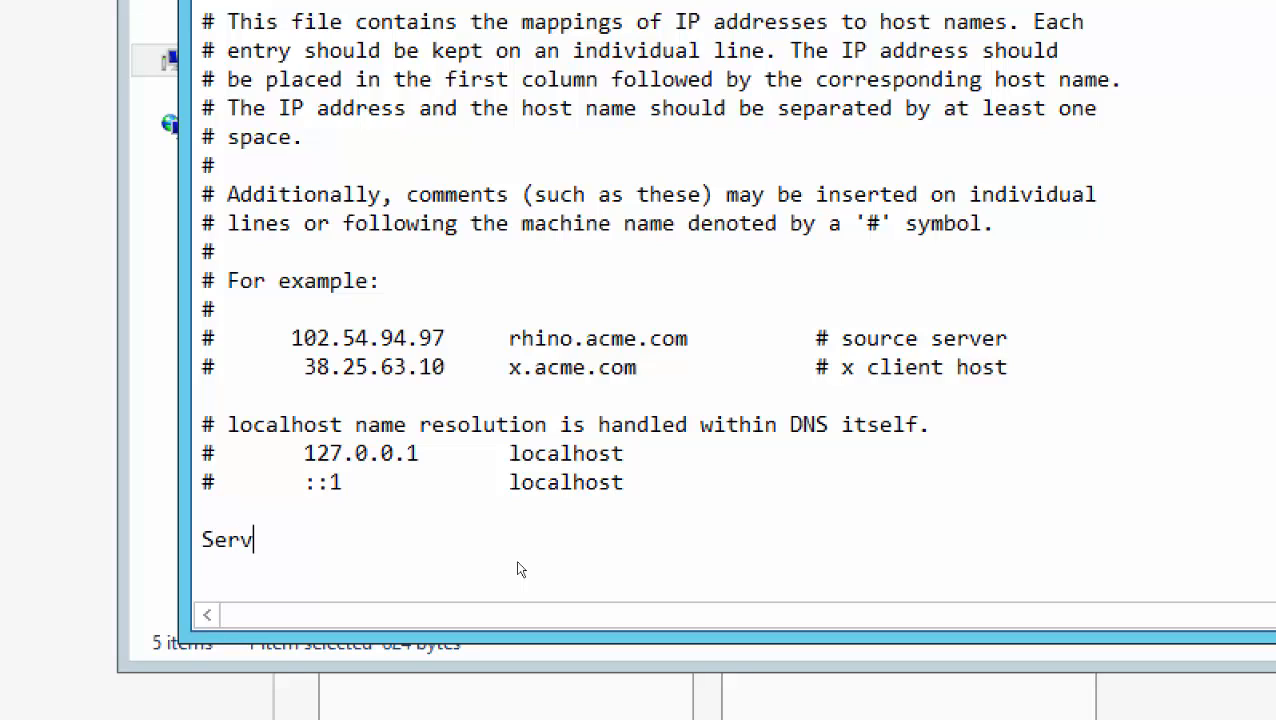
type("er03")
key("Tab")
type("192.168")
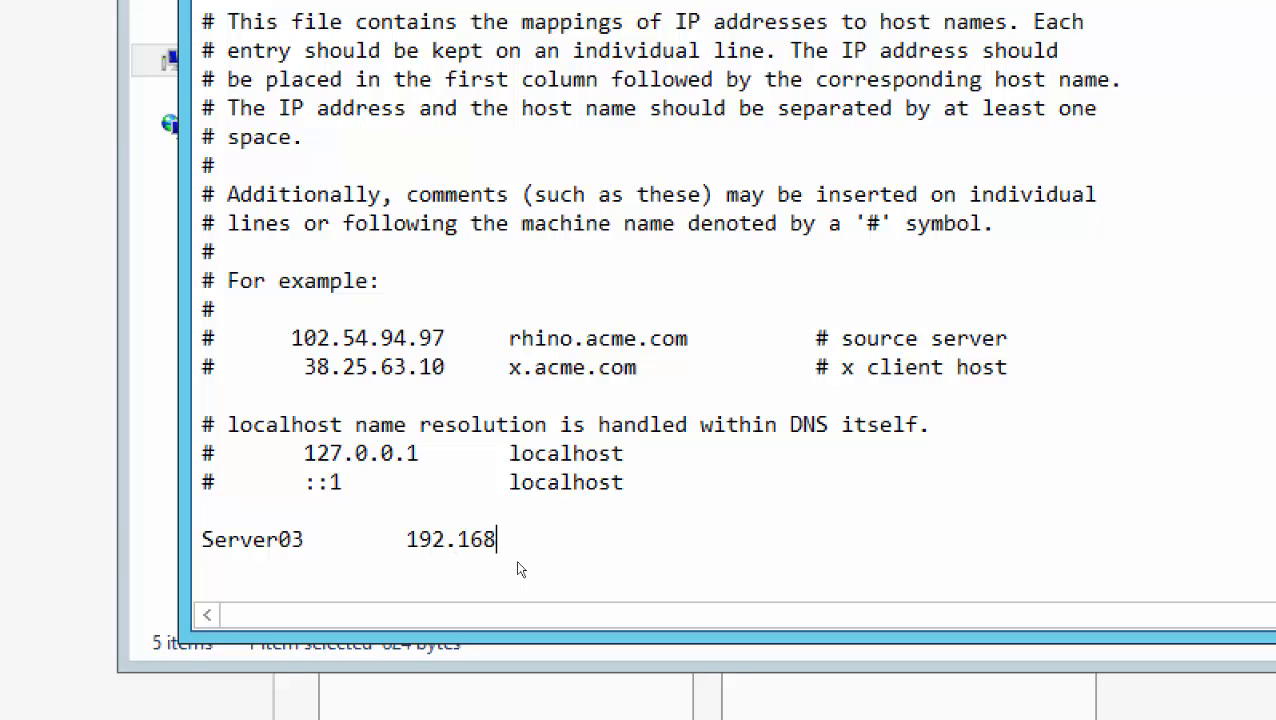
type(".200.3")
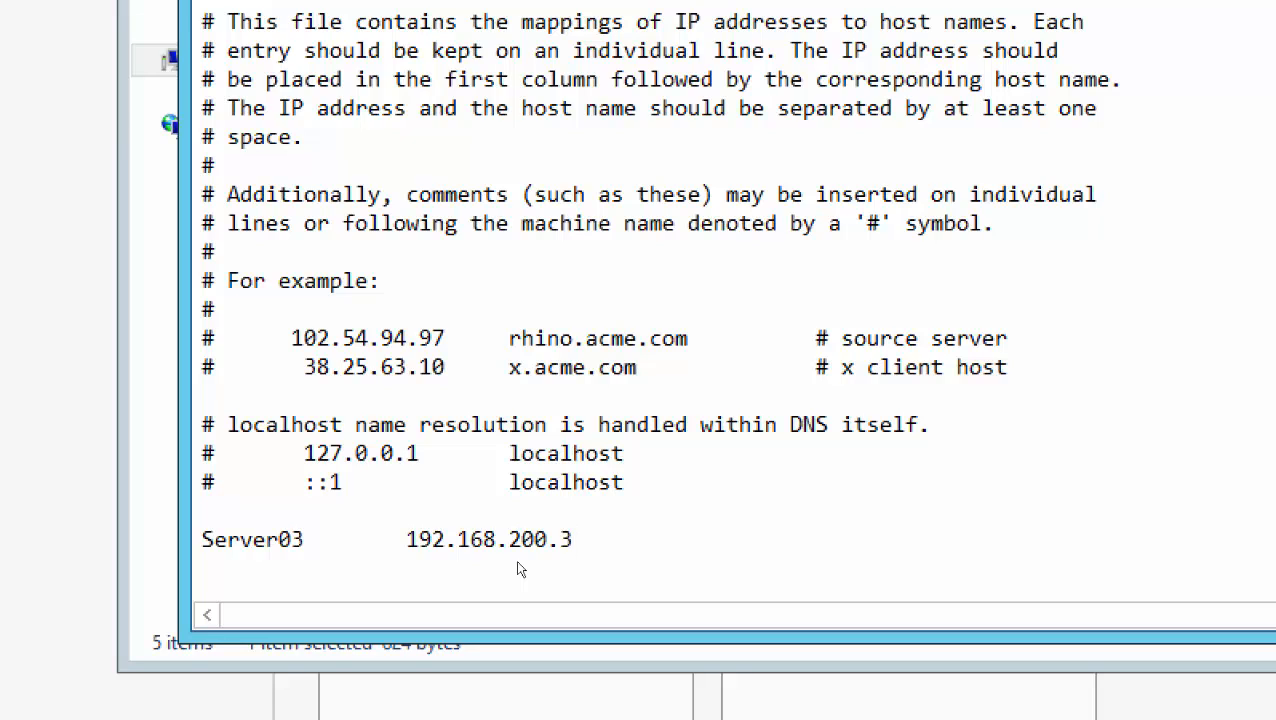
key("Left")
key("Left")
key("Left")
key("Left")
key("Left")
key("Left")
key("Left")
key("Left")
key("Left")
key("Left")
key("Left")
key("Left")
key("Left")
key("Left")
key("Left")
key("Left")
key("Left")
key("Left")
key("Left")
key("Left")
key("Left")
Change the last hosts entry to map Roblox.com to 0.0.0.0
key("shift+Right")
key("shift+Right")
key("shift+Right")
key("shift+Right")
key("shift+Right")
key("shift+Right")
key("shift+Right")
key("shift+Right")
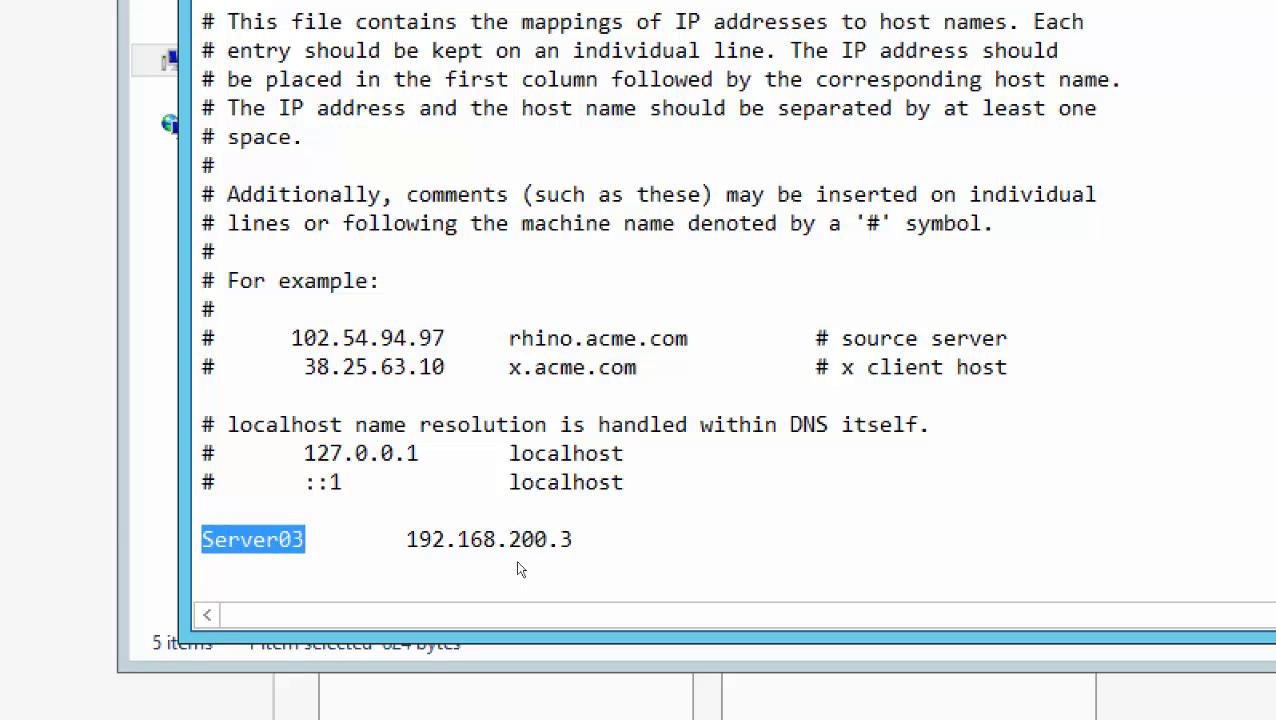
type("Roblox")
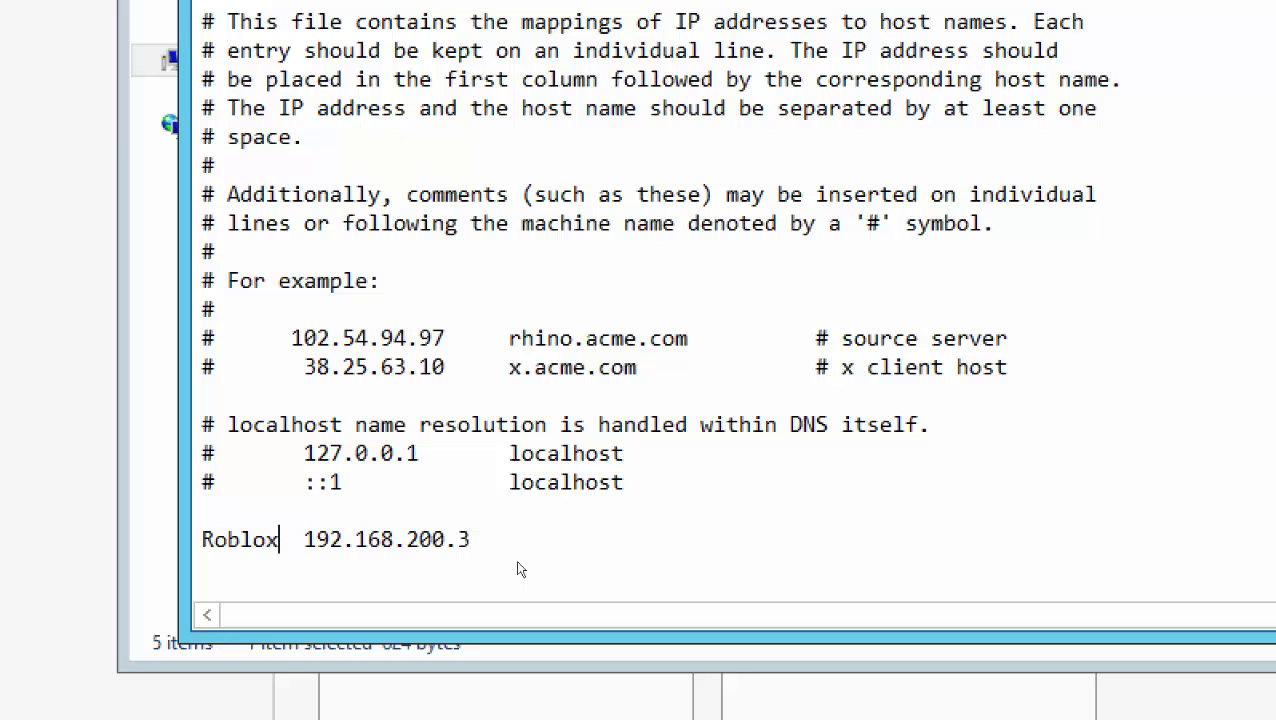
key("Right")
key("Tab")
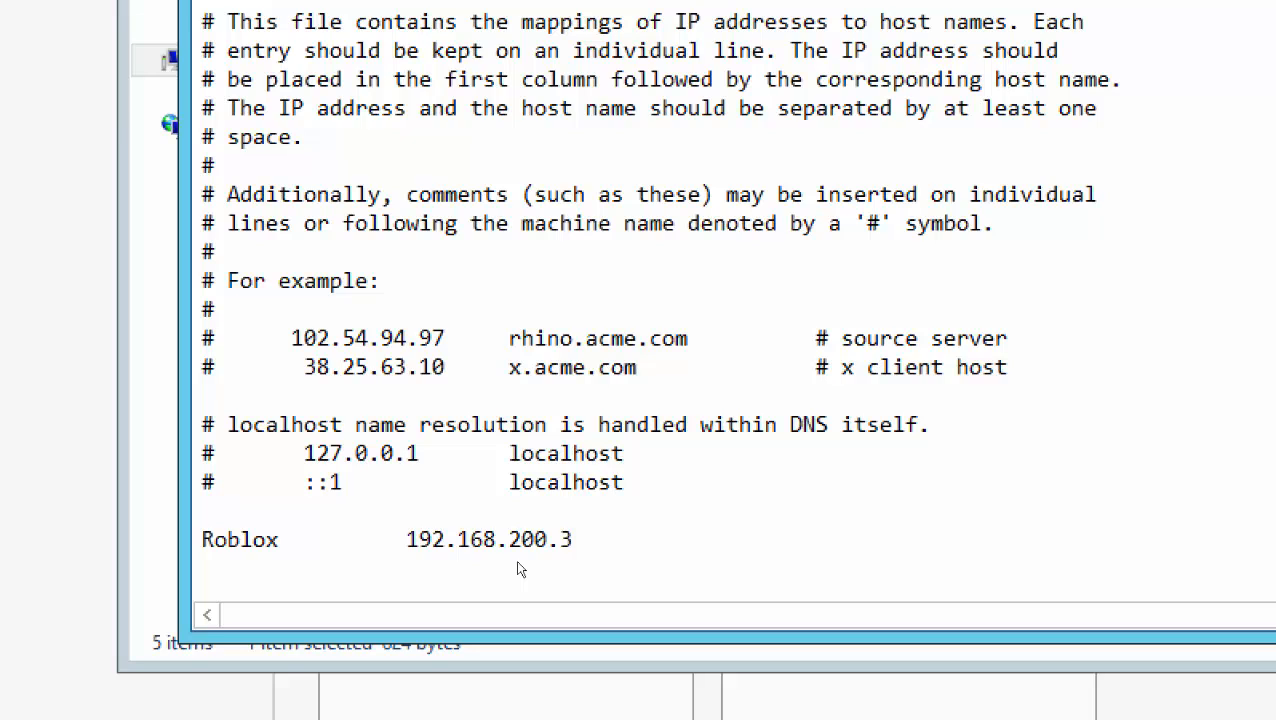
type("0.0.0.")
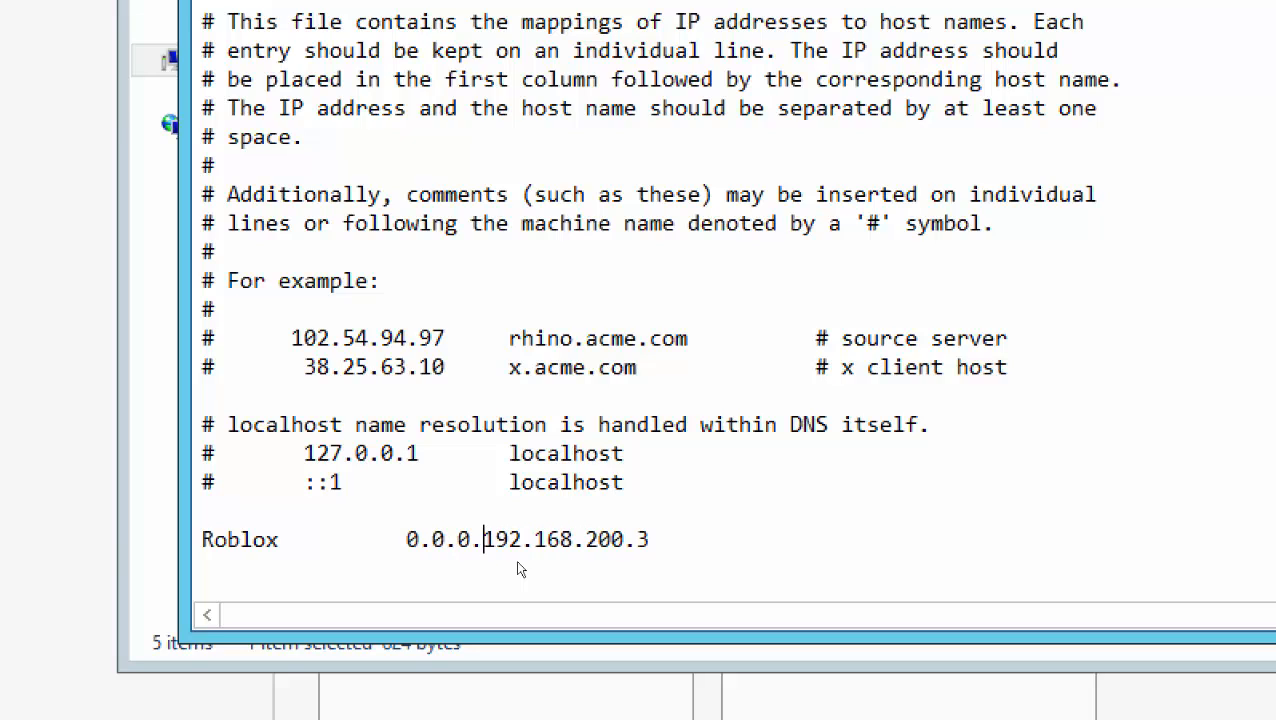
type("0")
key("Delete")
key("Delete")
key("Delete")
key("Delete")
key("Delete")
key("Delete")
key("Delete")
key("Delete")
key("Delete")
key("Delete")
key("Delete")
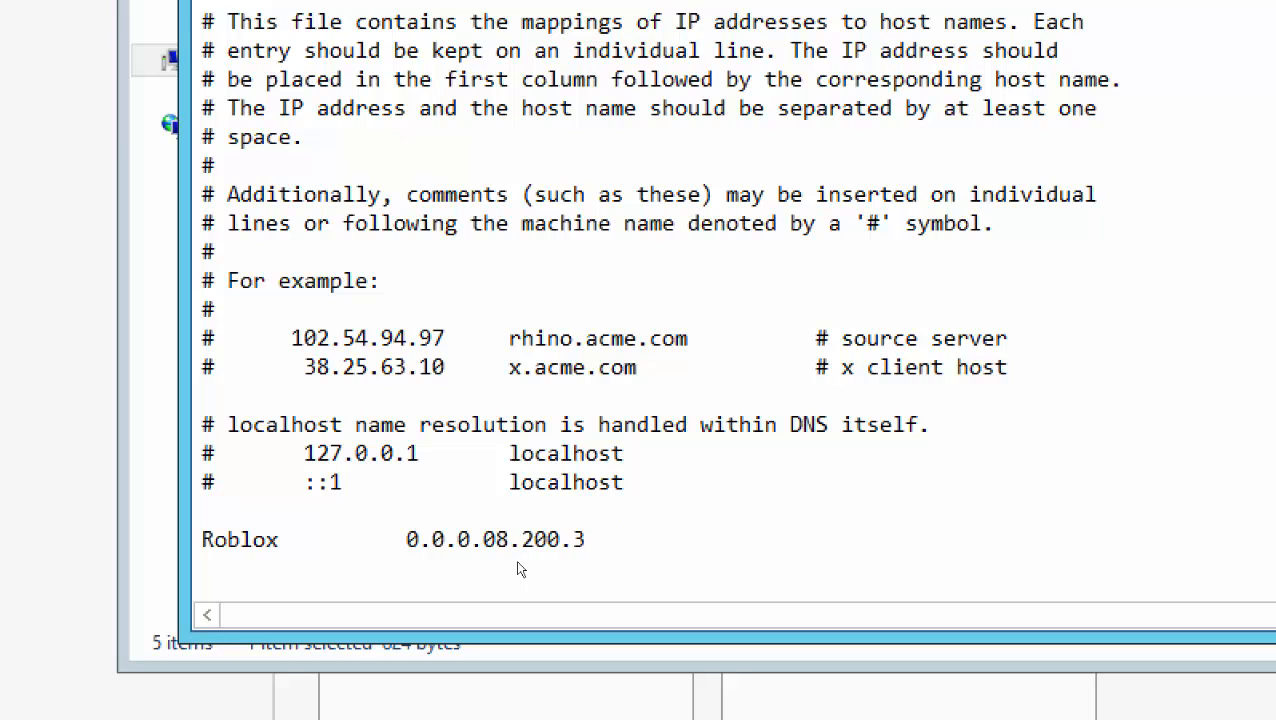
key("Delete")
key("Delete")
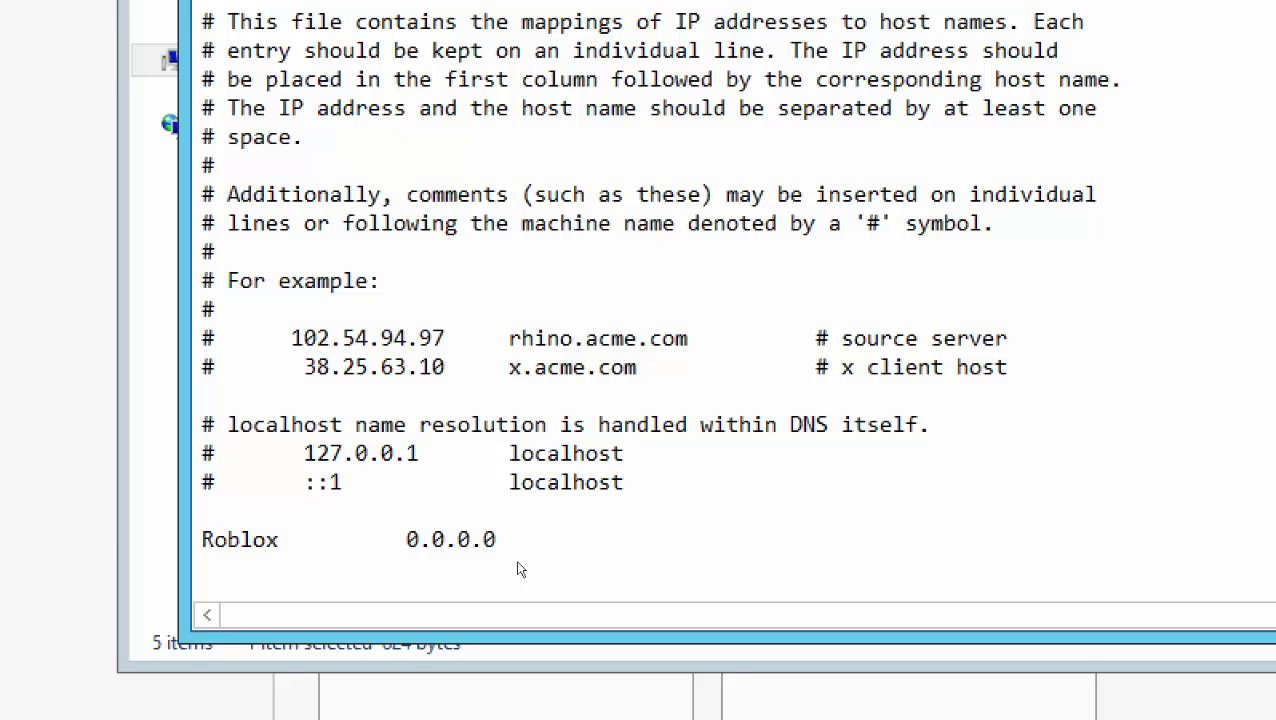
key("Left")
key("Left")
key("Left")
key("Left")
key("Left")
key("Left")
key("Left")
key("Left")
key("Left")
key("Left")
key("Left")
key("Left")
key("Right")
key("Right")
key("Right")
type(".c")
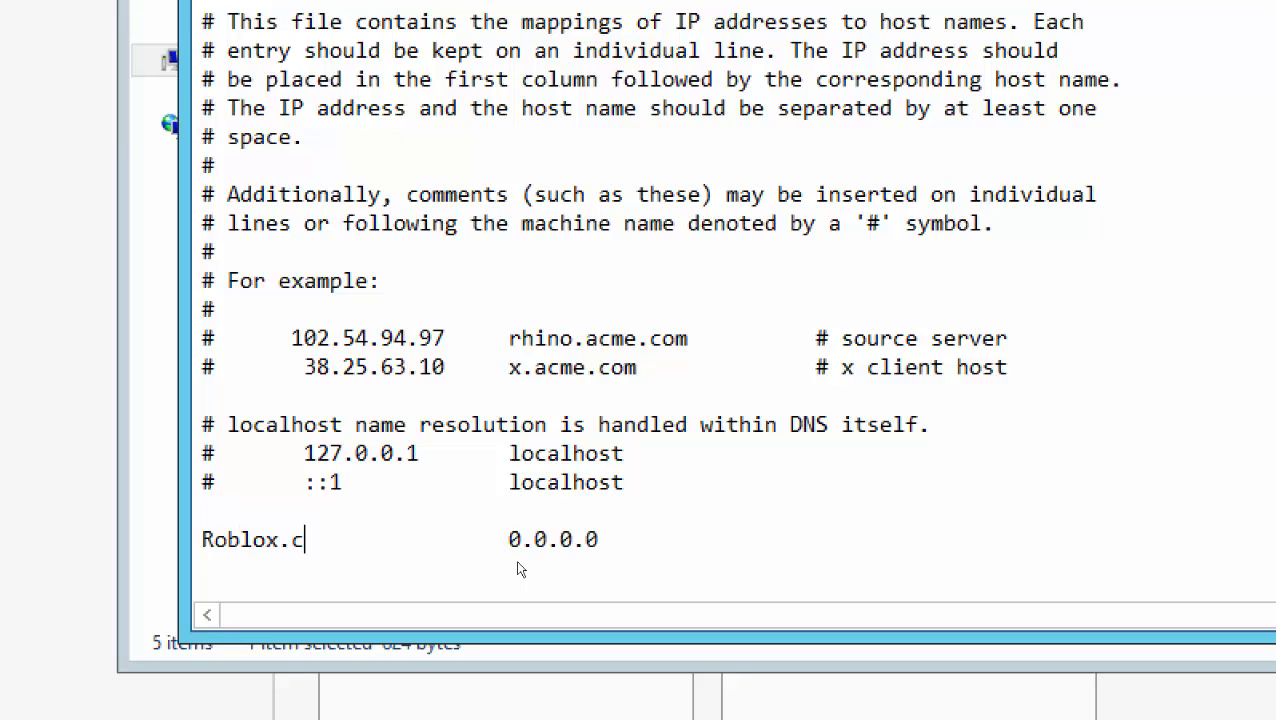
type("om")
key("Left")
key("Left")
key("Left")
key("Left")
key("Left")
key("Left")
key("Left")
key("Left")
key("Left")
key("Left")
Edit the entry to begin with '*. oblox.com' and select the whole line
type("*.")
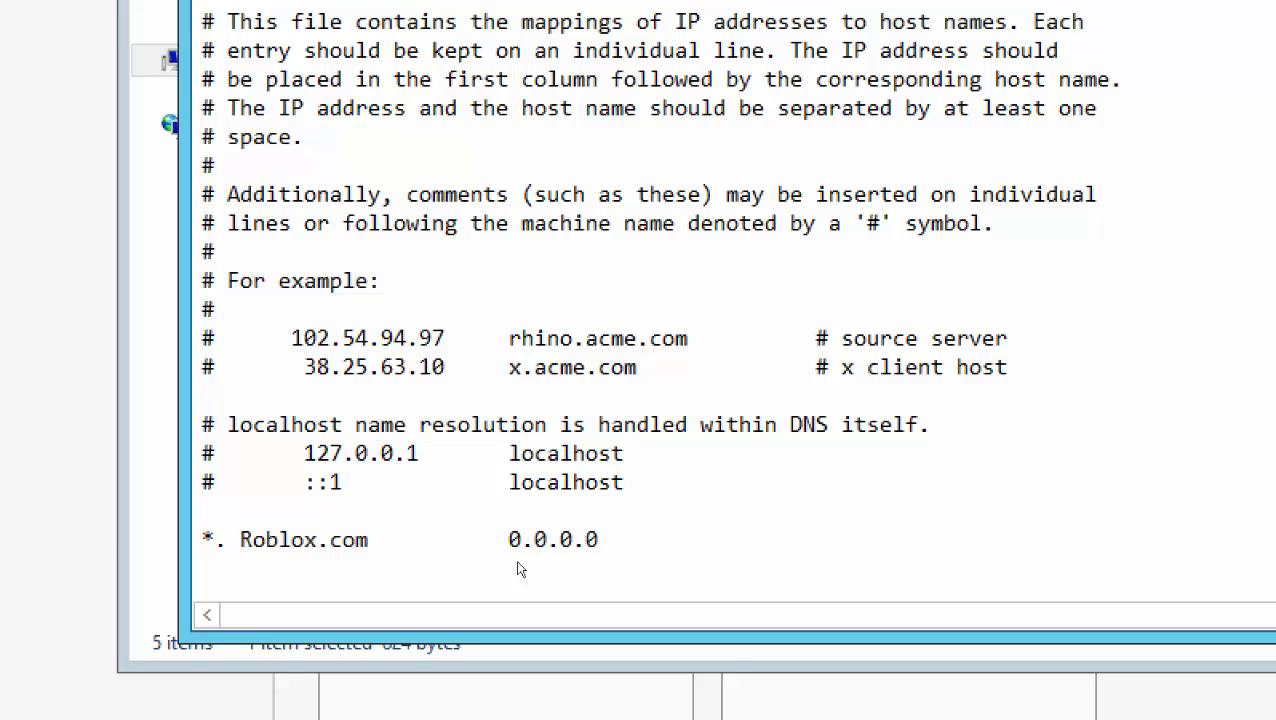
key("Delete")
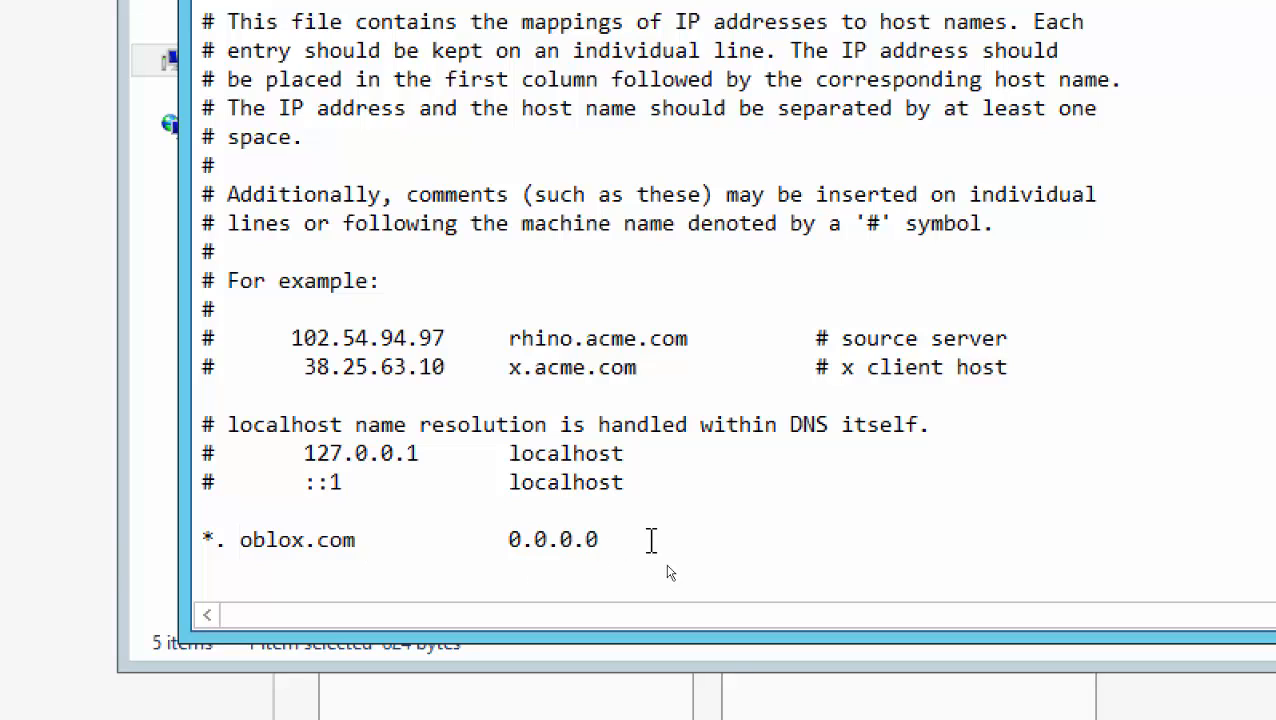
left_click_drag(650, 538, 122, 538)
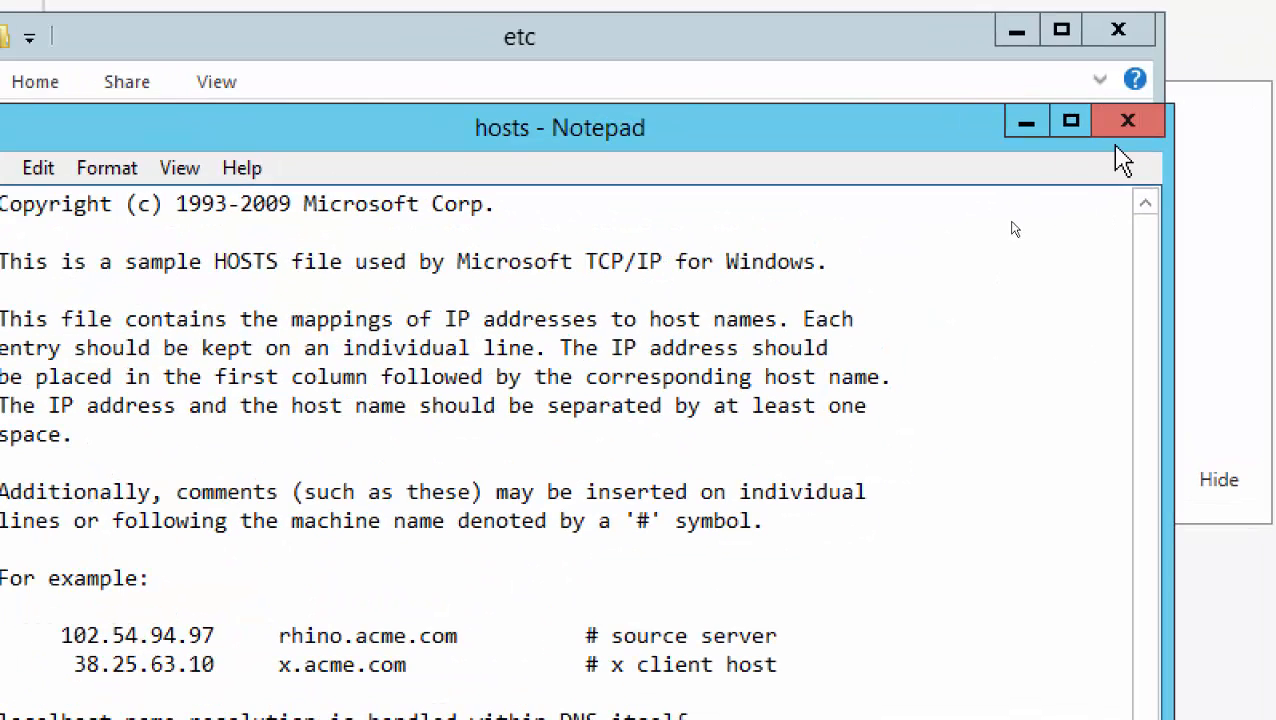
Close Notepad without saving the hosts file and minimize the etc folder window
left_click(1180, 33)
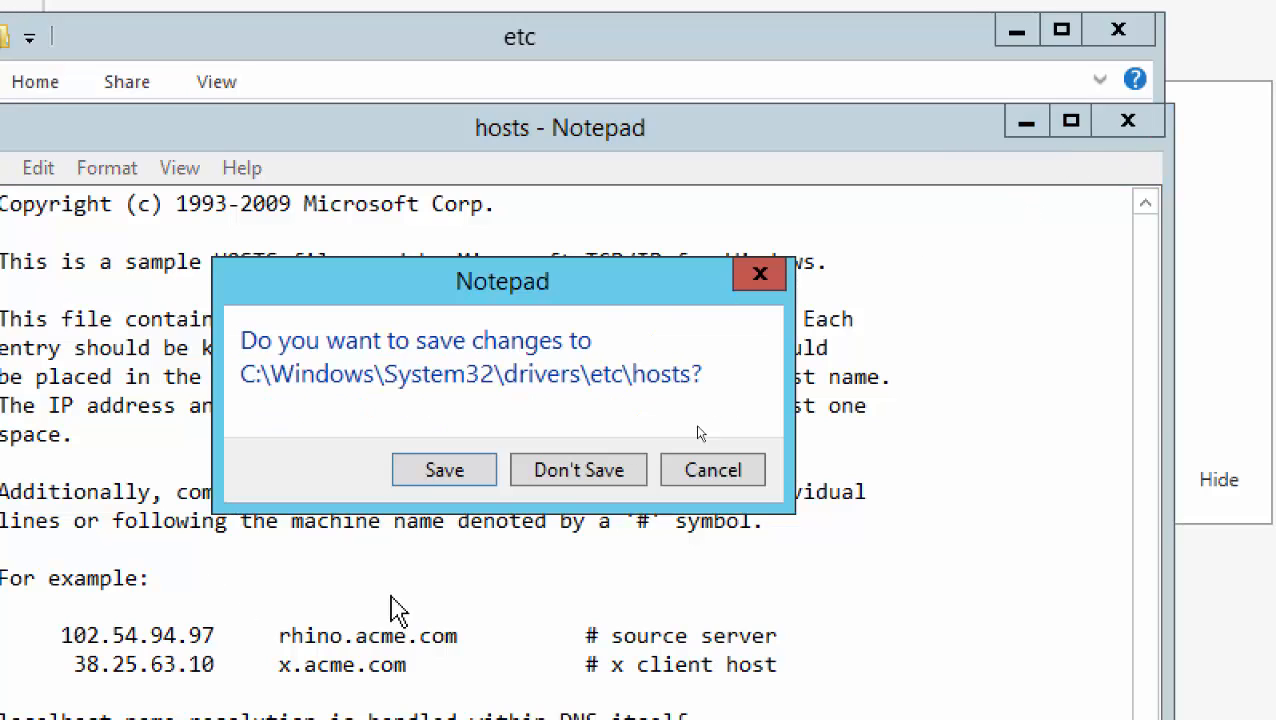
left_click(537, 470)
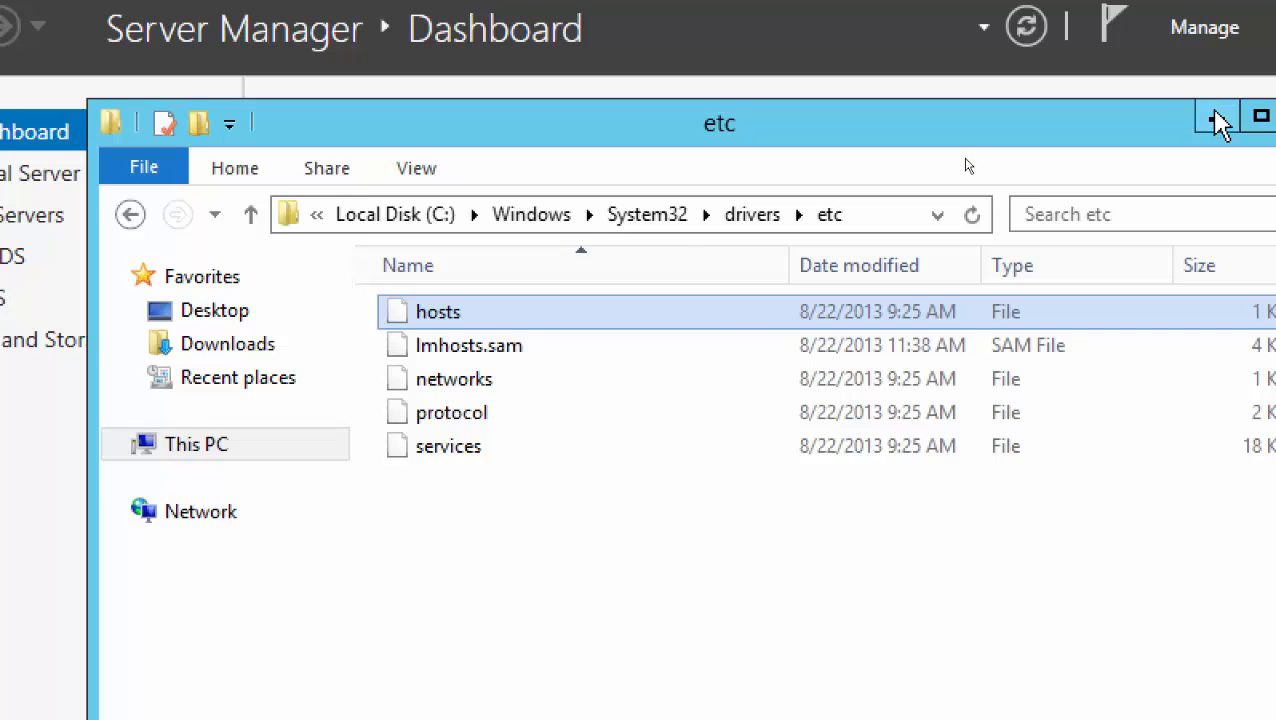
left_click(1218, 117)
Bring the DNS presentation back, highlight 'hosts files', and go to slide 2, Benefits of DNS
mouse_move(1104, 692)
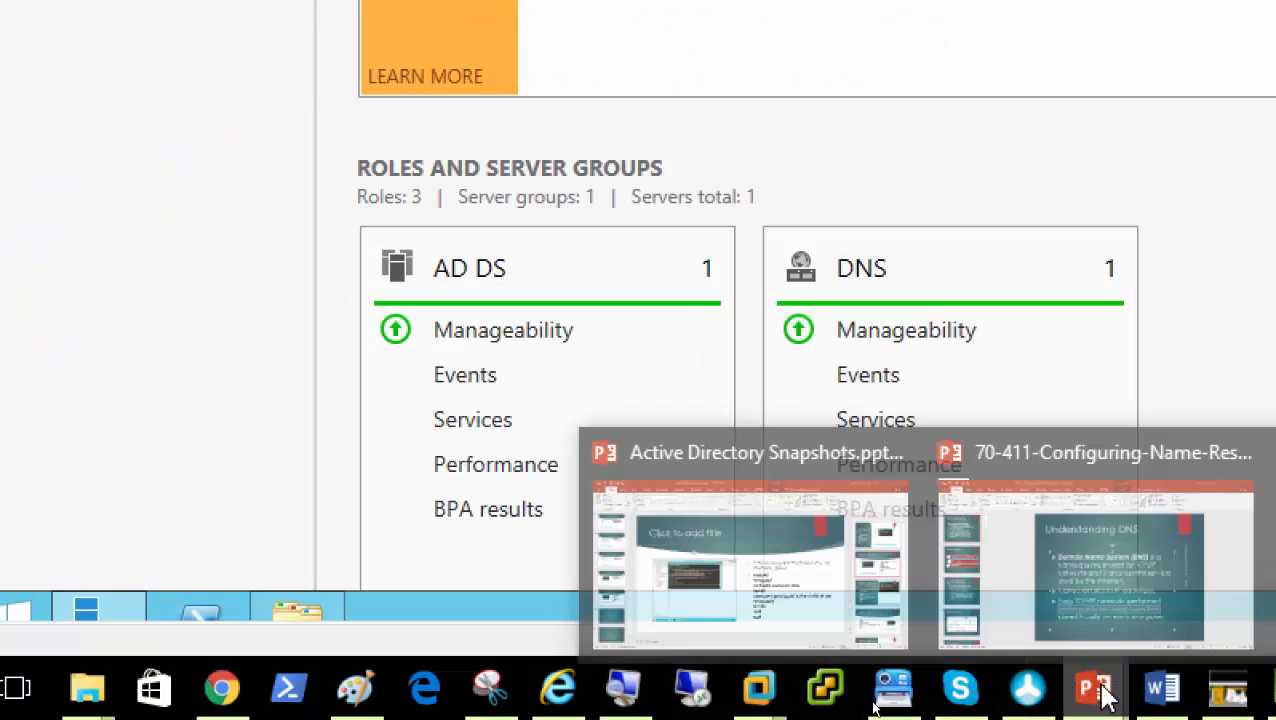
left_click(1139, 620)
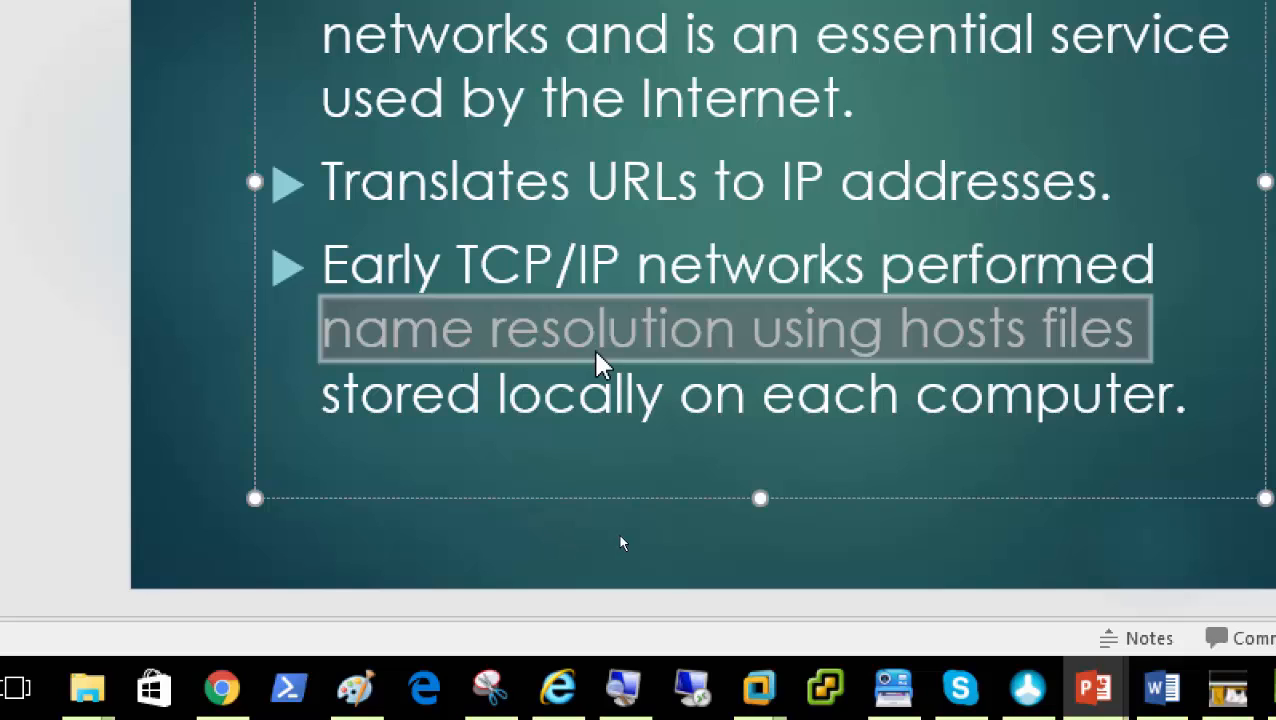
left_click_drag(1155, 345, 940, 340)
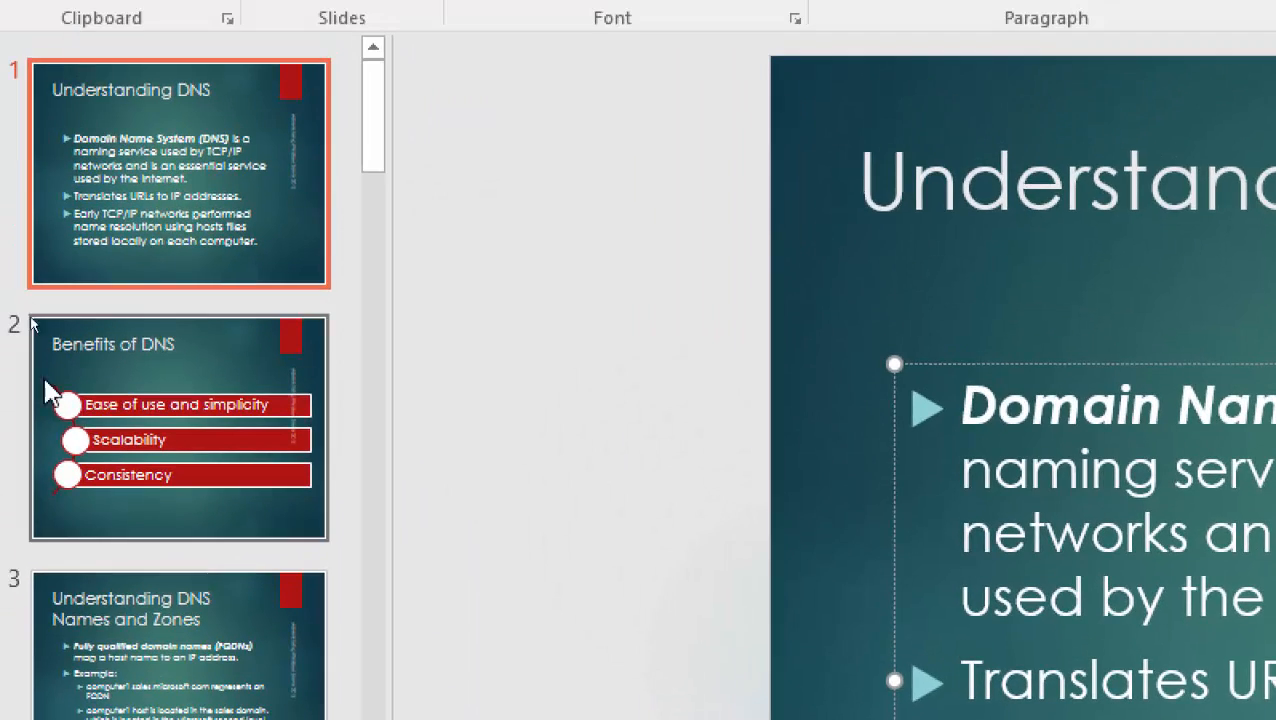
left_click(83, 430)
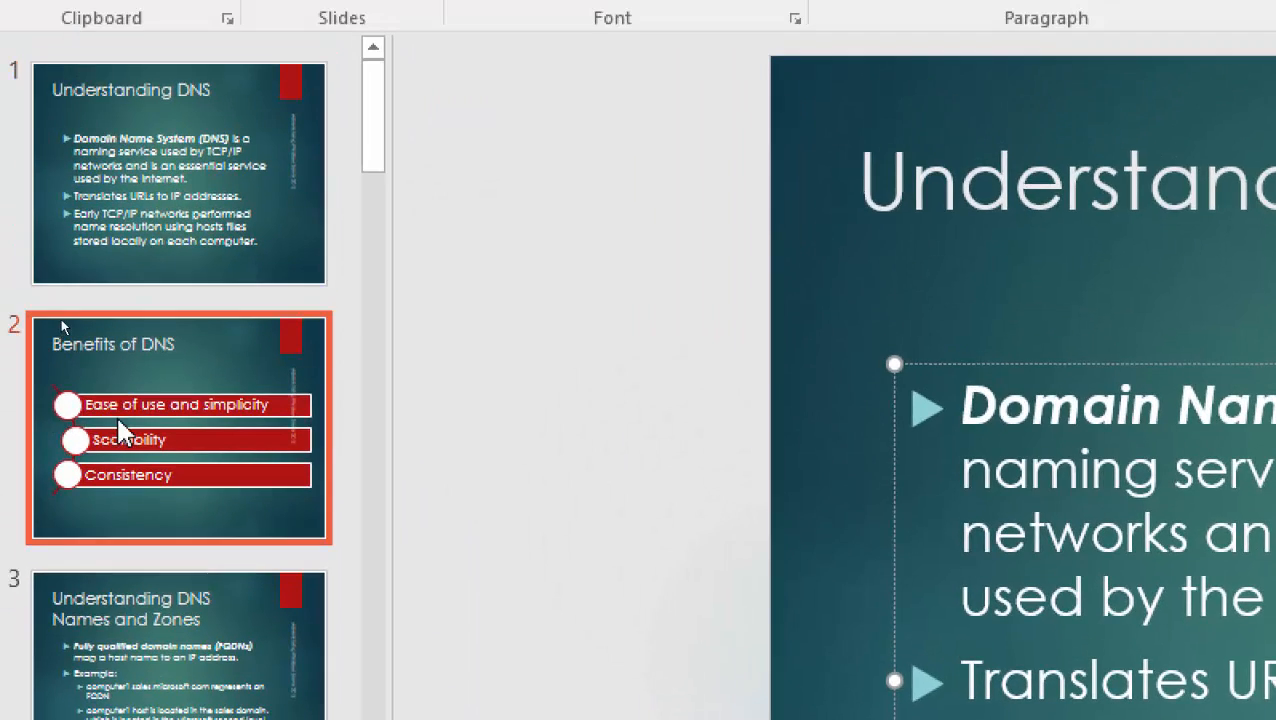
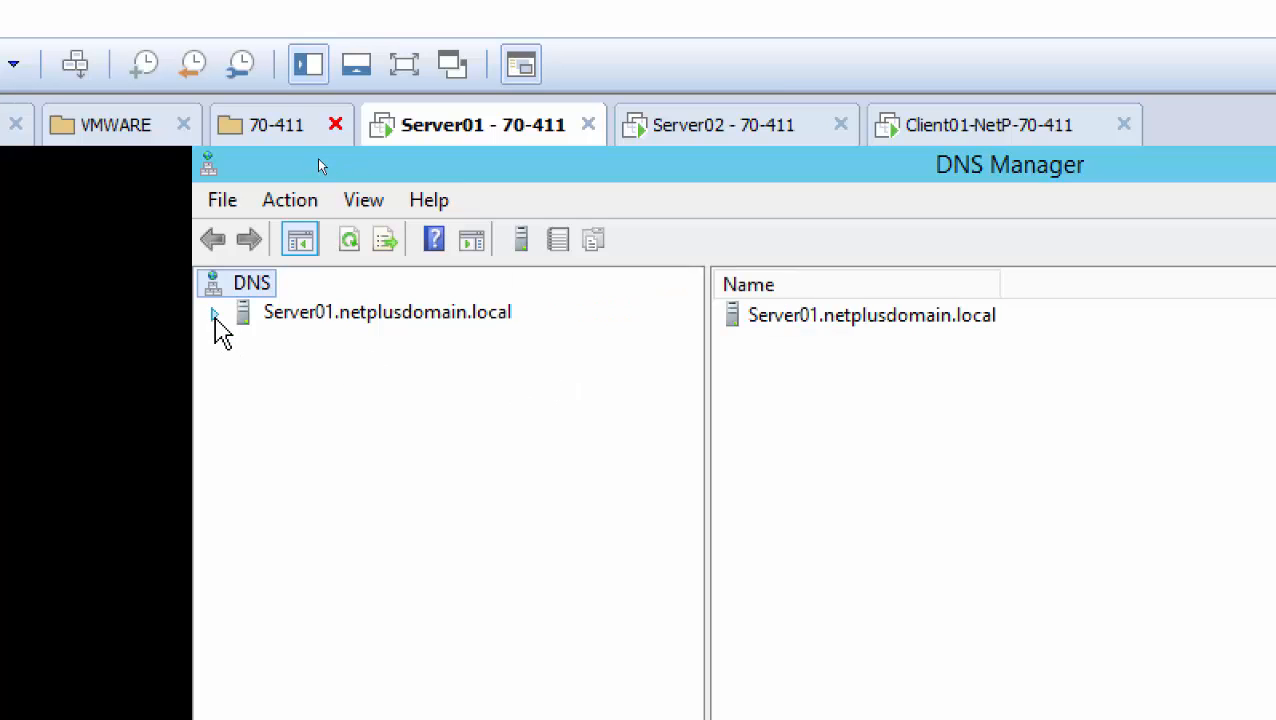
Expand Server01 and its Forward Lookup Zones, glance at Reverse Lookup Zones, and open netplusdomain.local
left_click(214, 315)
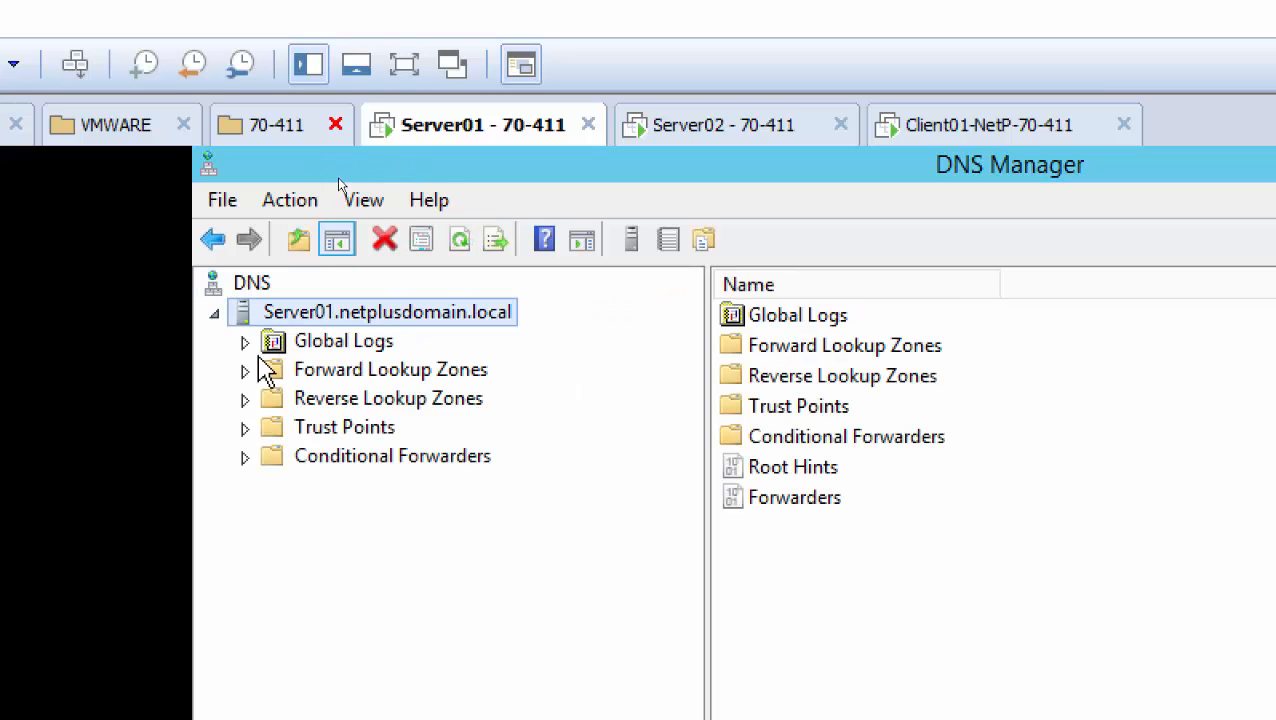
left_click(342, 372)
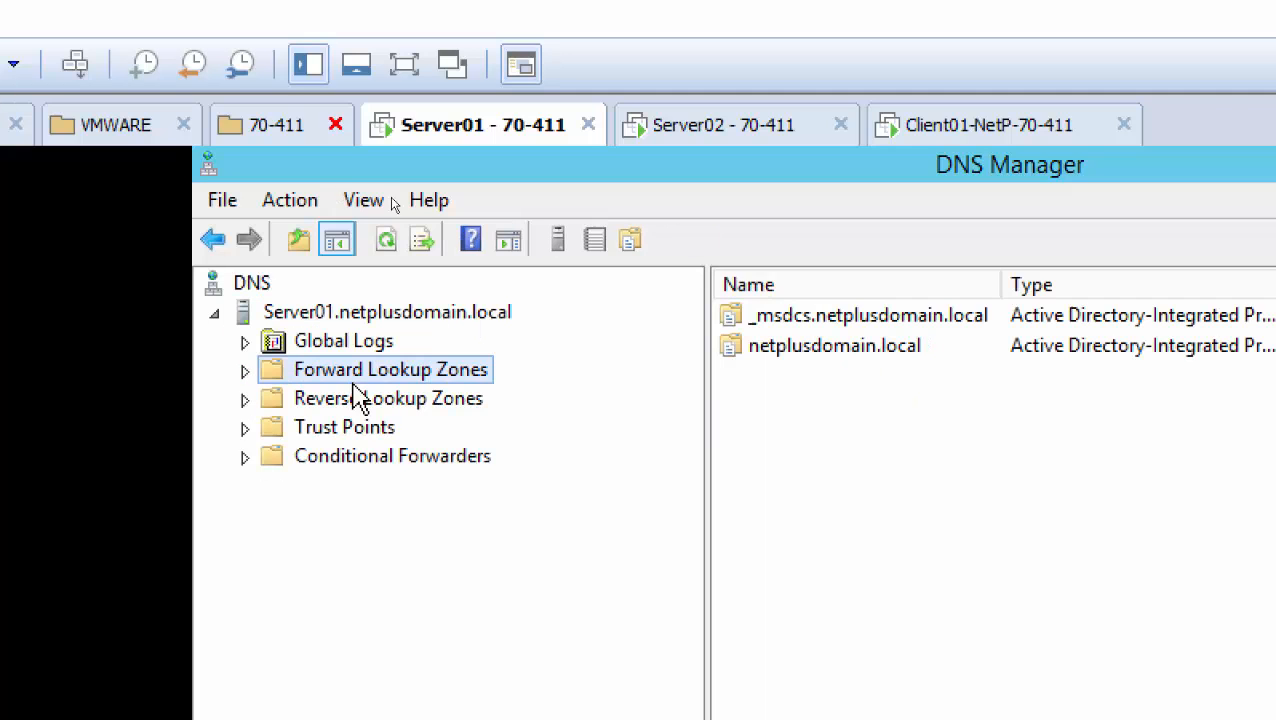
left_click(360, 400)
left_click(373, 374)
left_click(245, 371)
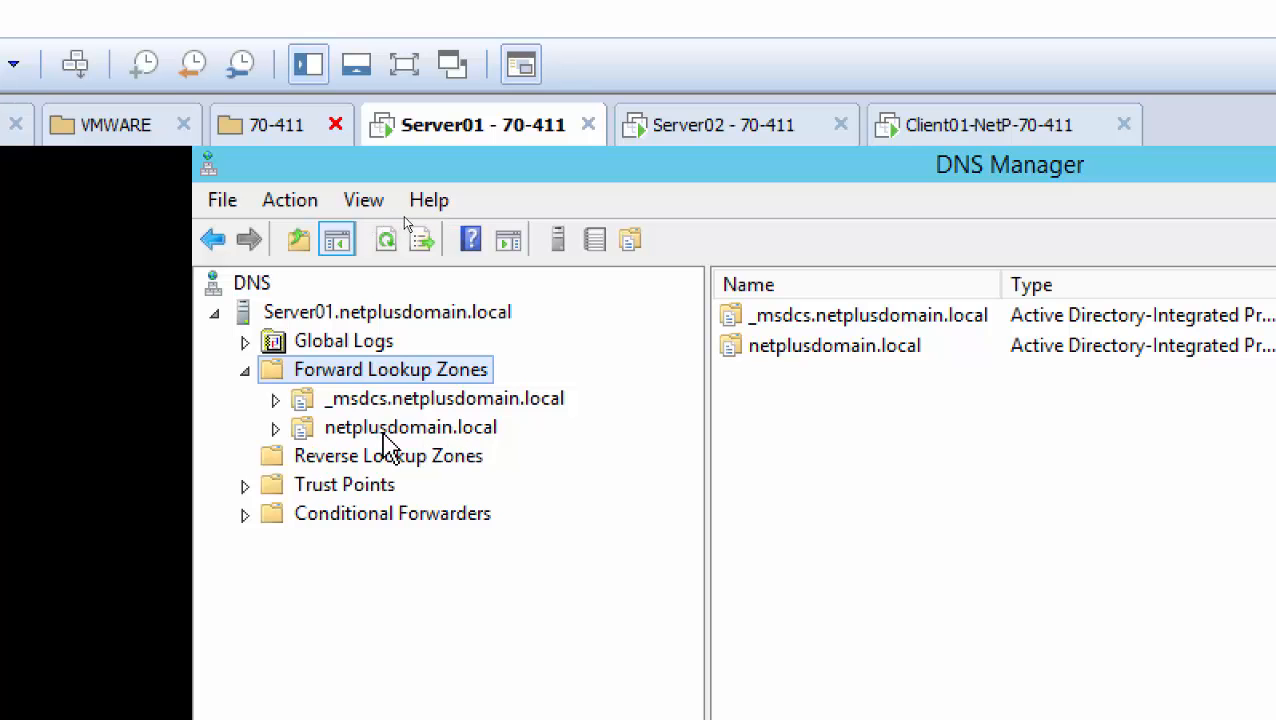
left_click(437, 444)
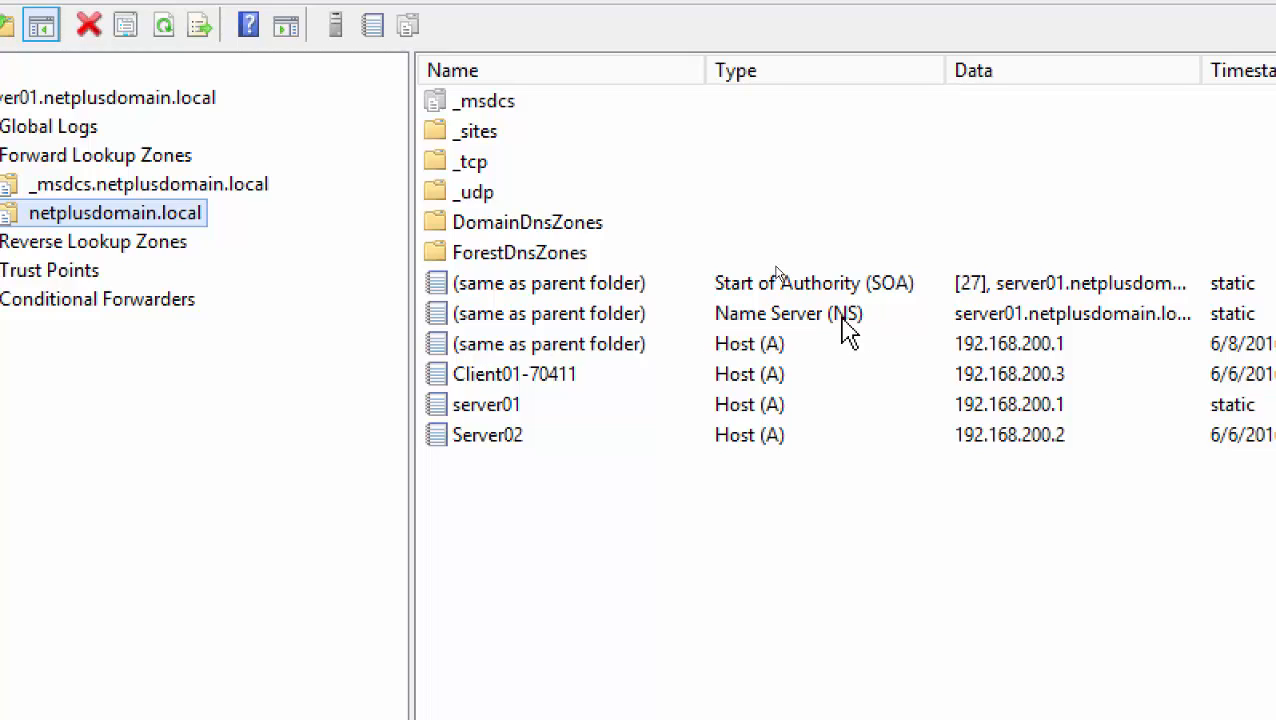
Highlight the Client01-70411, server01 and Server02 host records, then right-click the empty record list
left_click(748, 344)
left_click(754, 375)
left_click(760, 412)
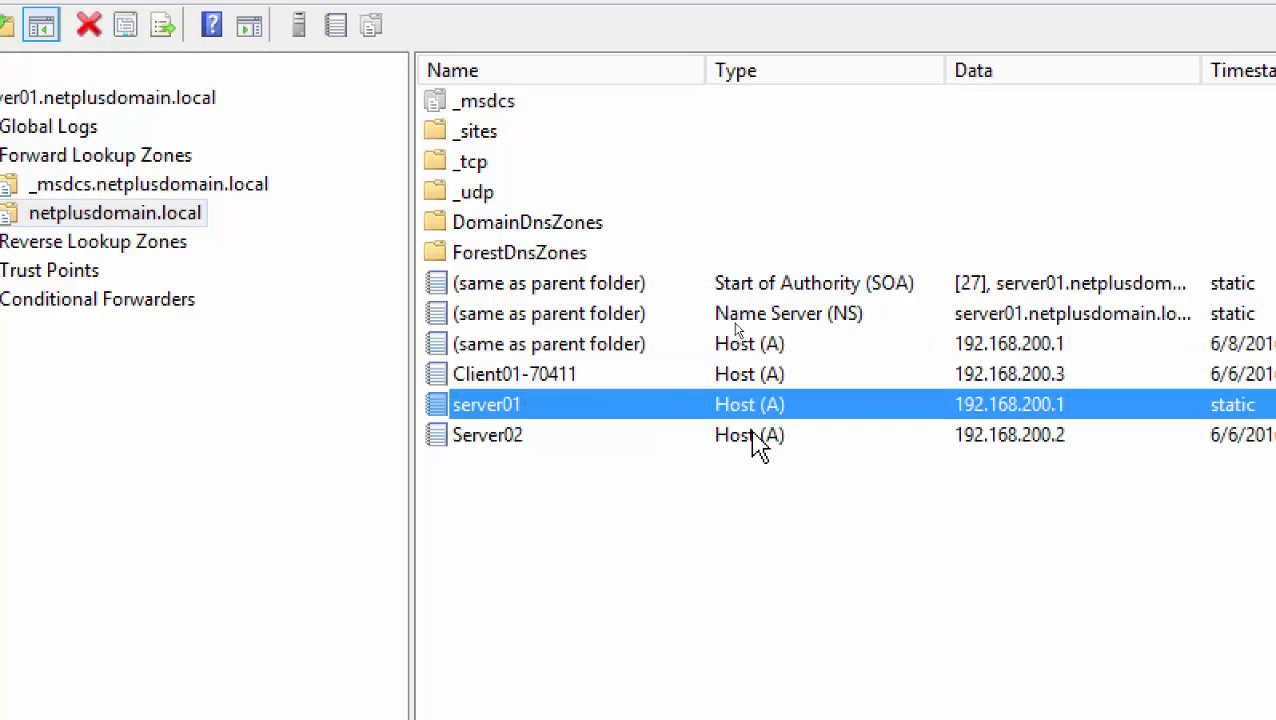
left_click(756, 440)
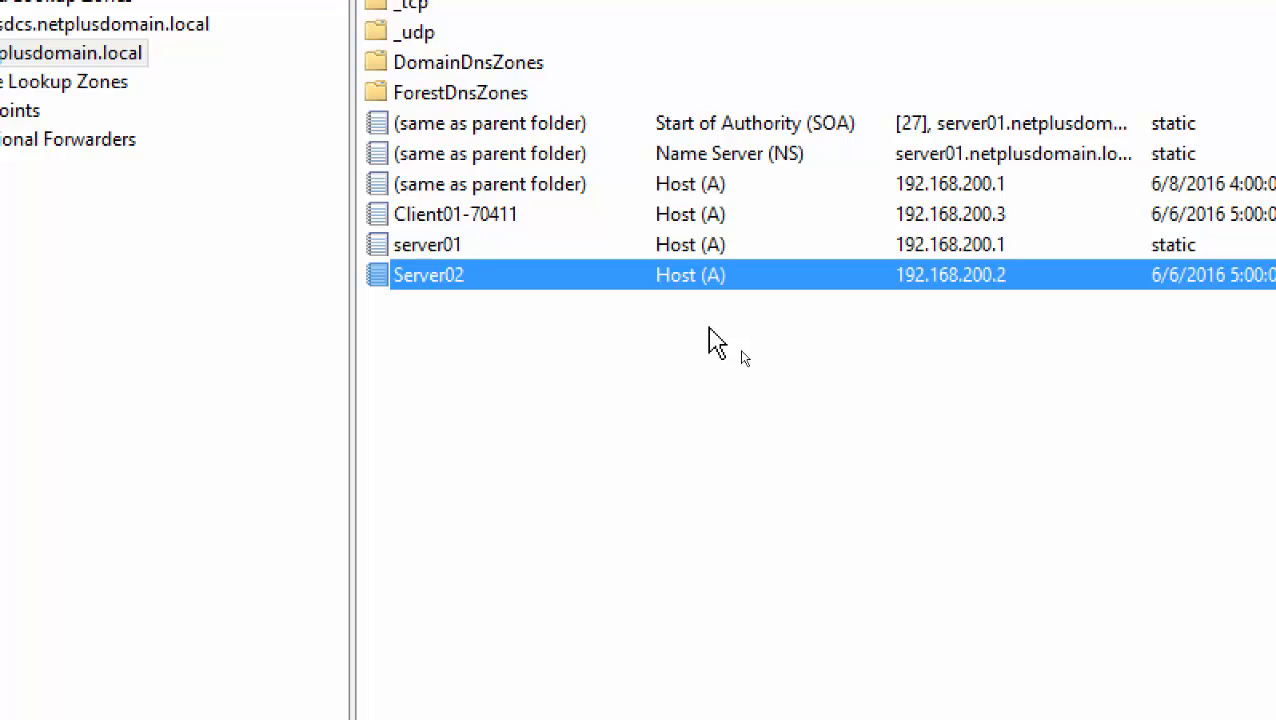
right_click(624, 330)
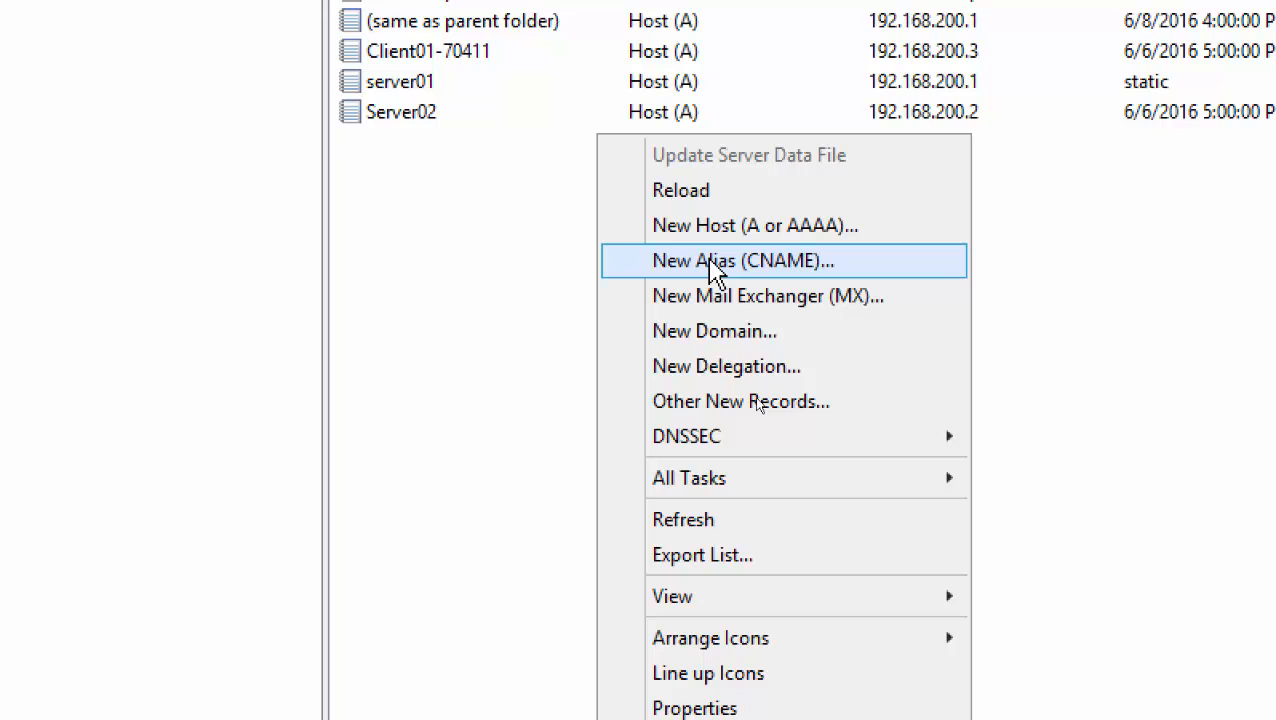
Dismiss the menu and choose New Alias (CNAME) from the record list's right-click menu
left_click(413, 152)
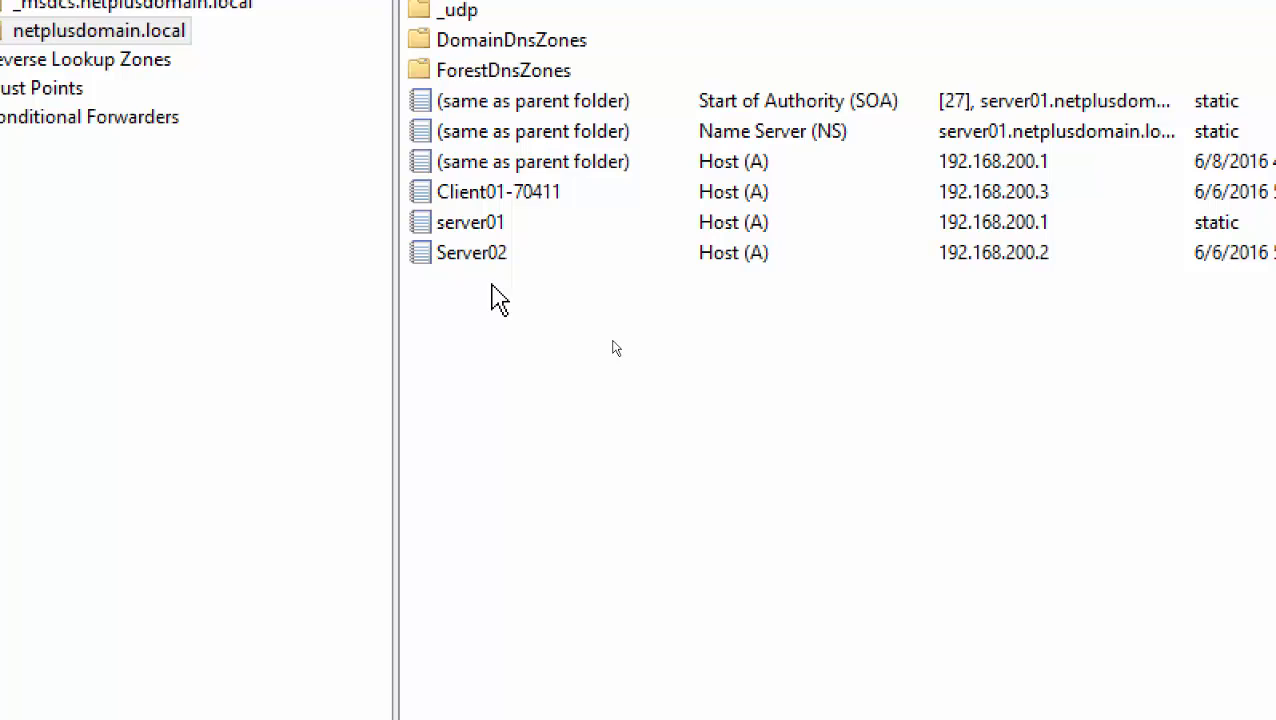
right_click(583, 292)
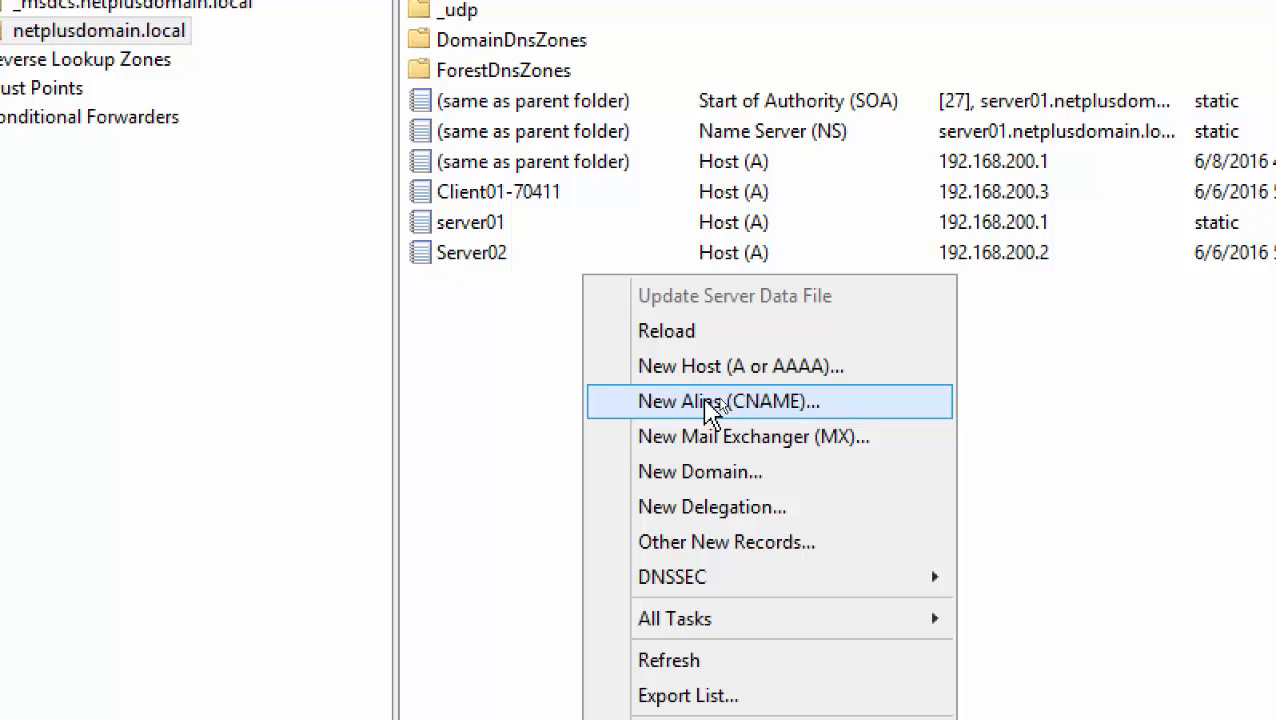
left_click(742, 405)
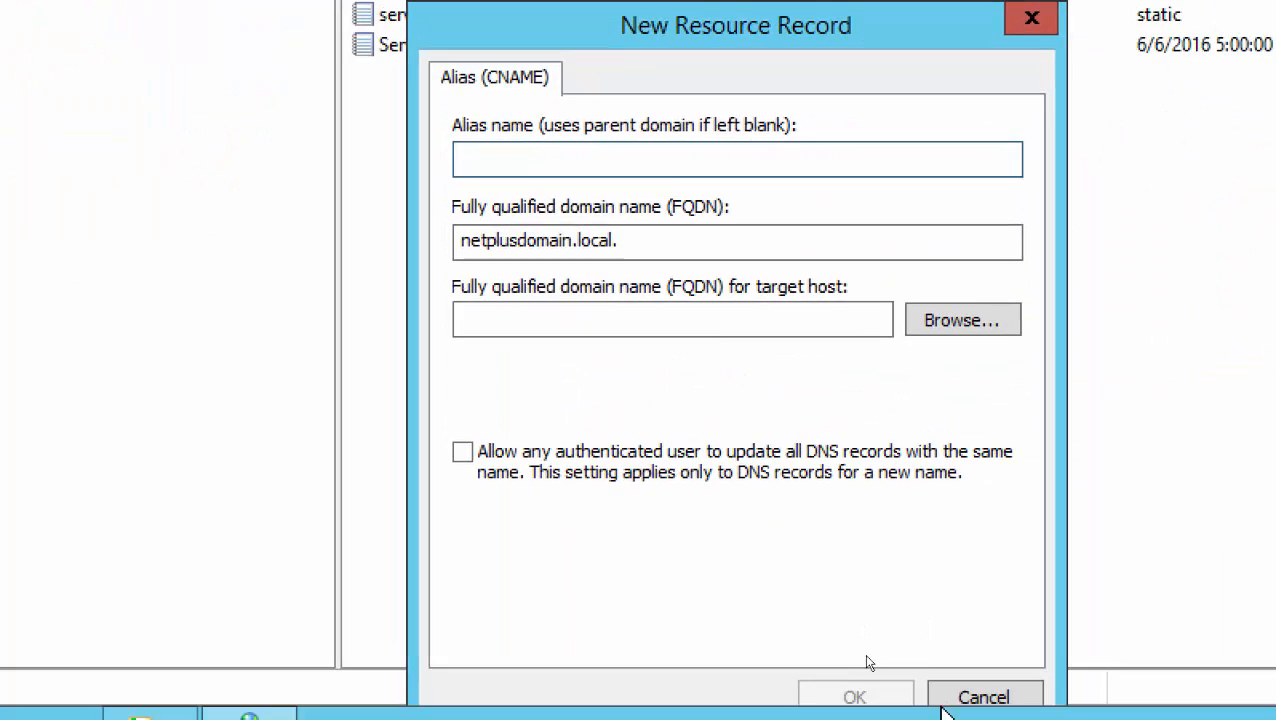
Move the new record form and enter PrintServer01 as the alias name
left_click_drag(625, 60, 681, 149)
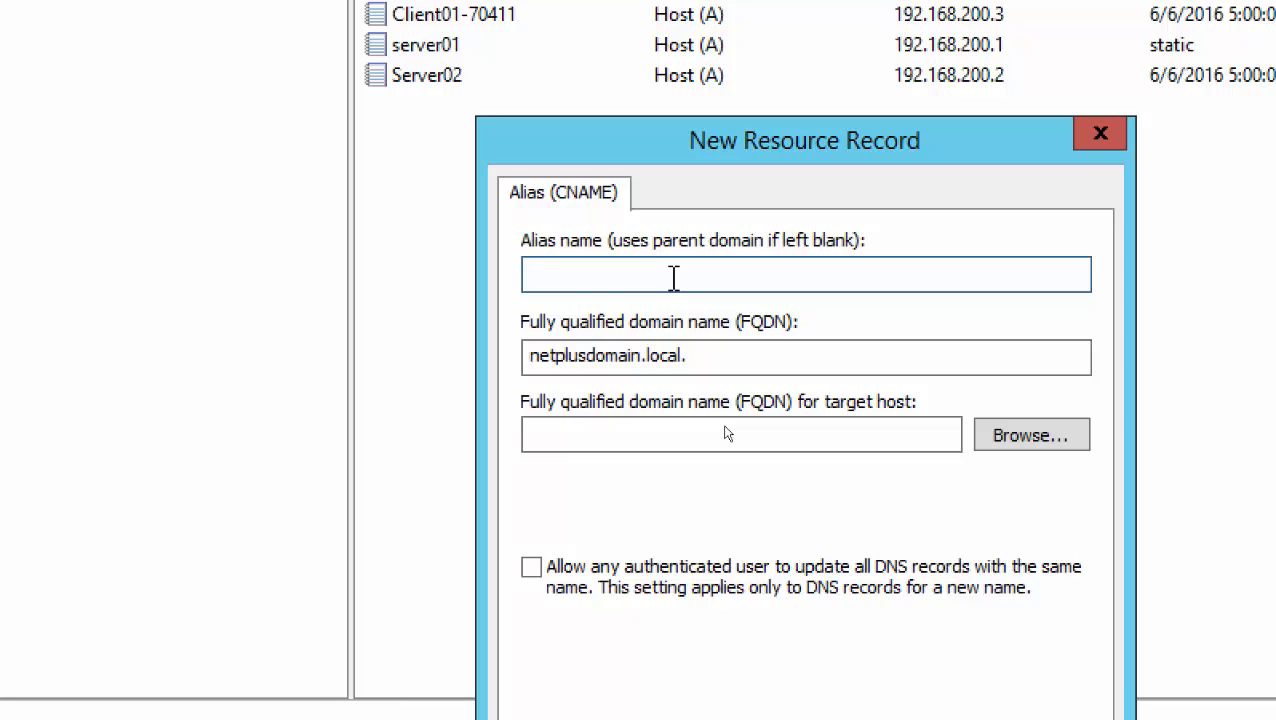
type("Pt")
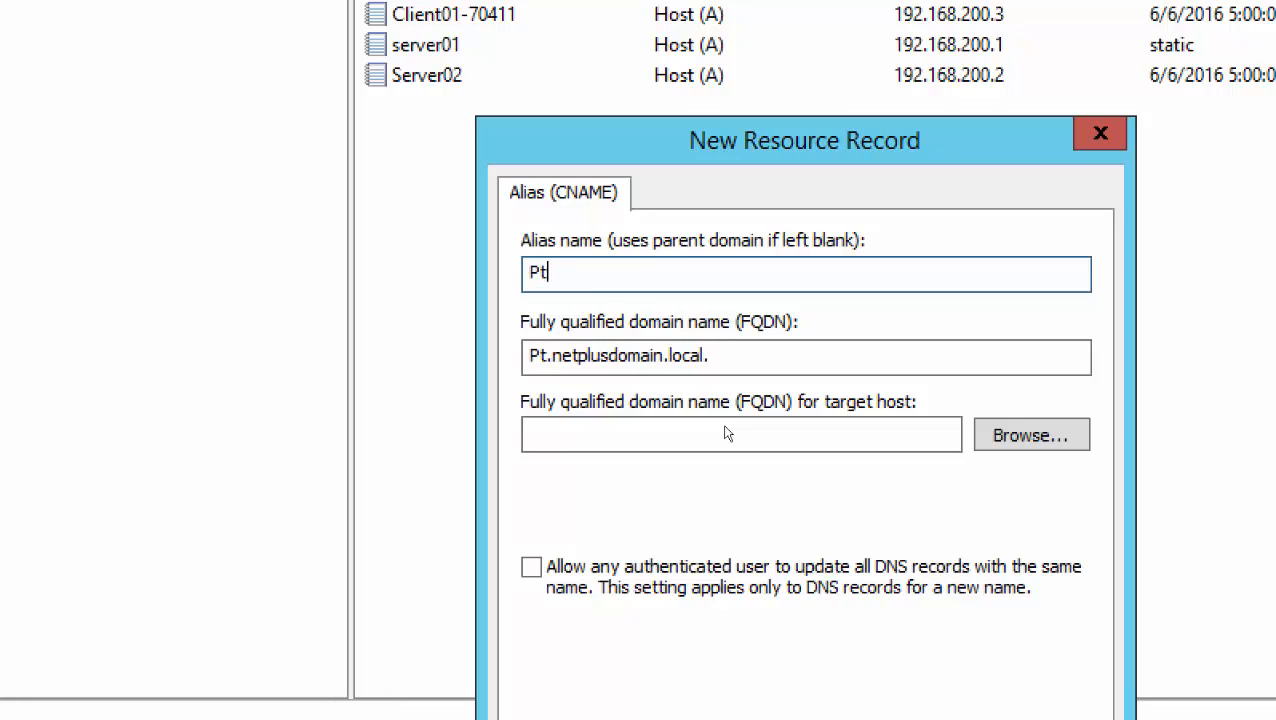
key("BackSpace")
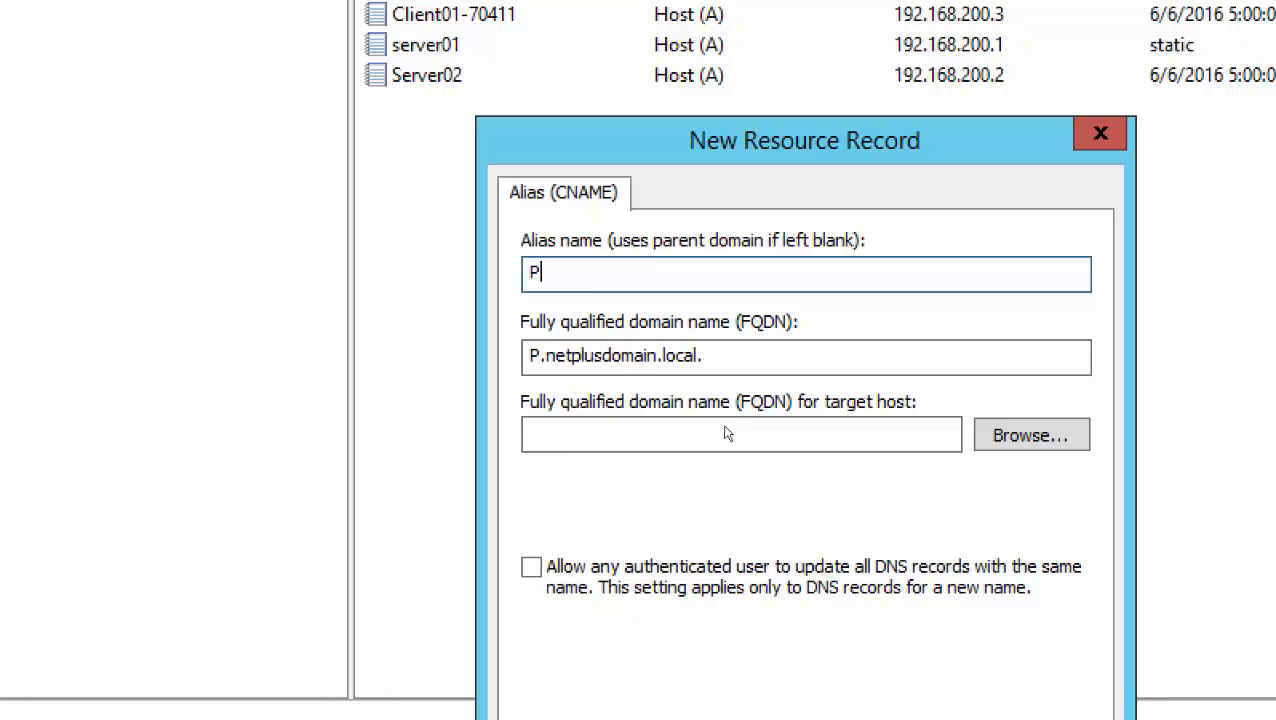
type("rintServer")
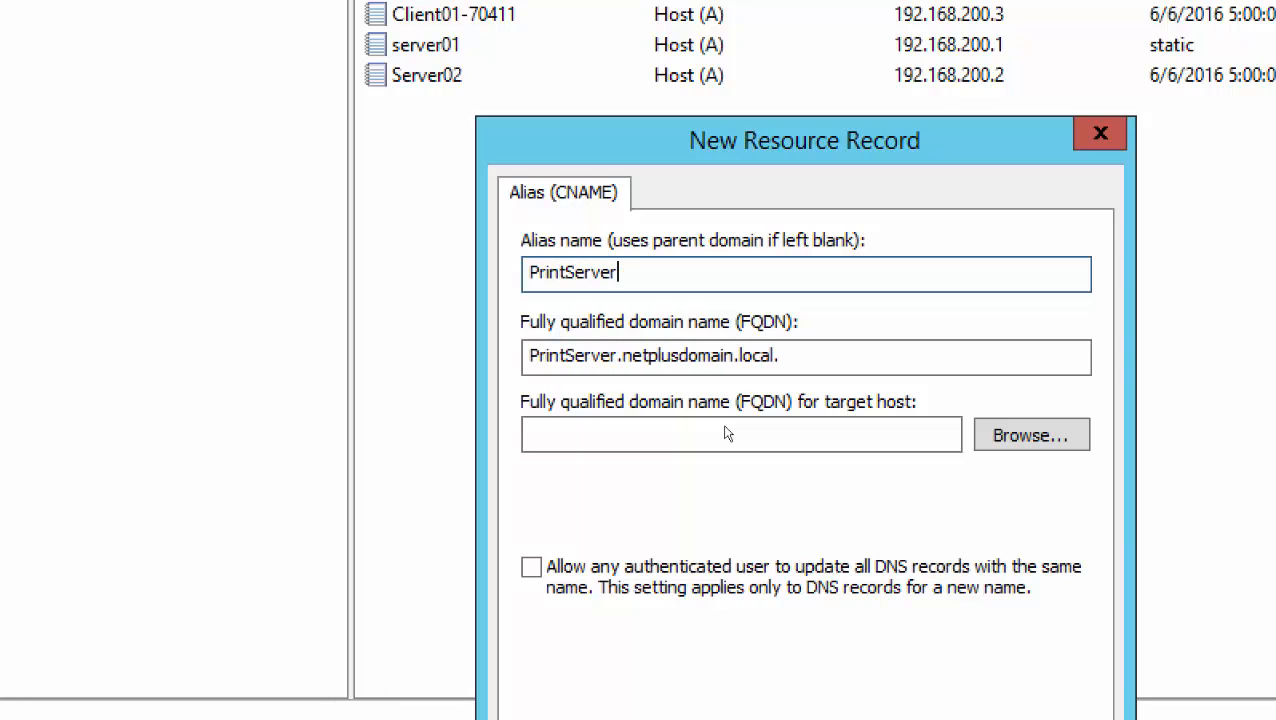
type("01")
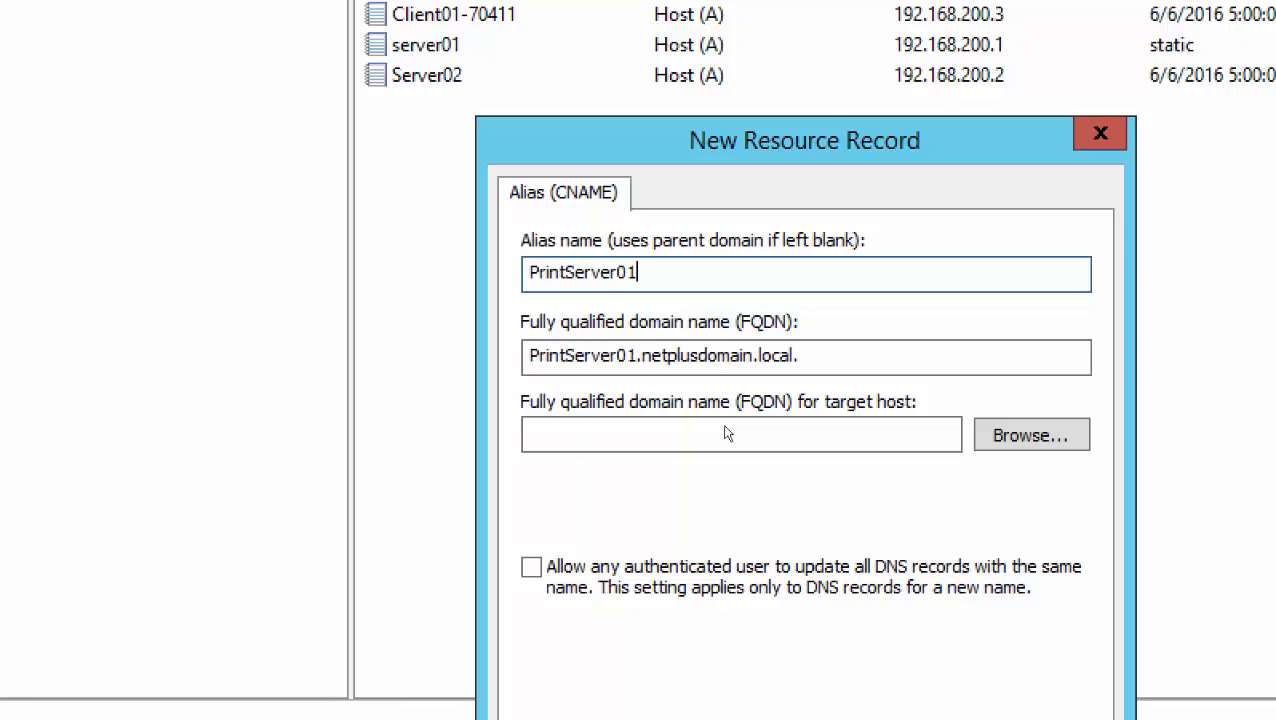
Highlight the alias and its FQDN PrintServer01.netplusdomain.local., then focus the target host box
left_click(564, 360)
left_click(817, 358)
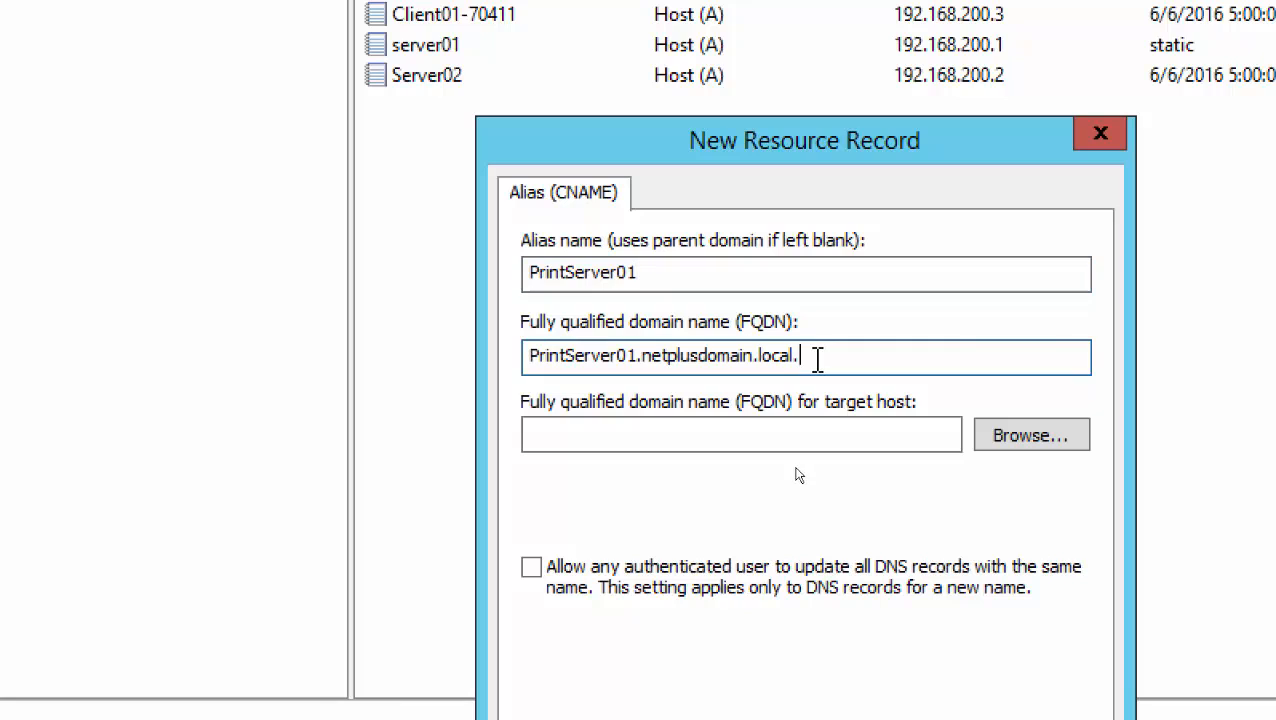
left_click_drag(817, 358, 470, 362)
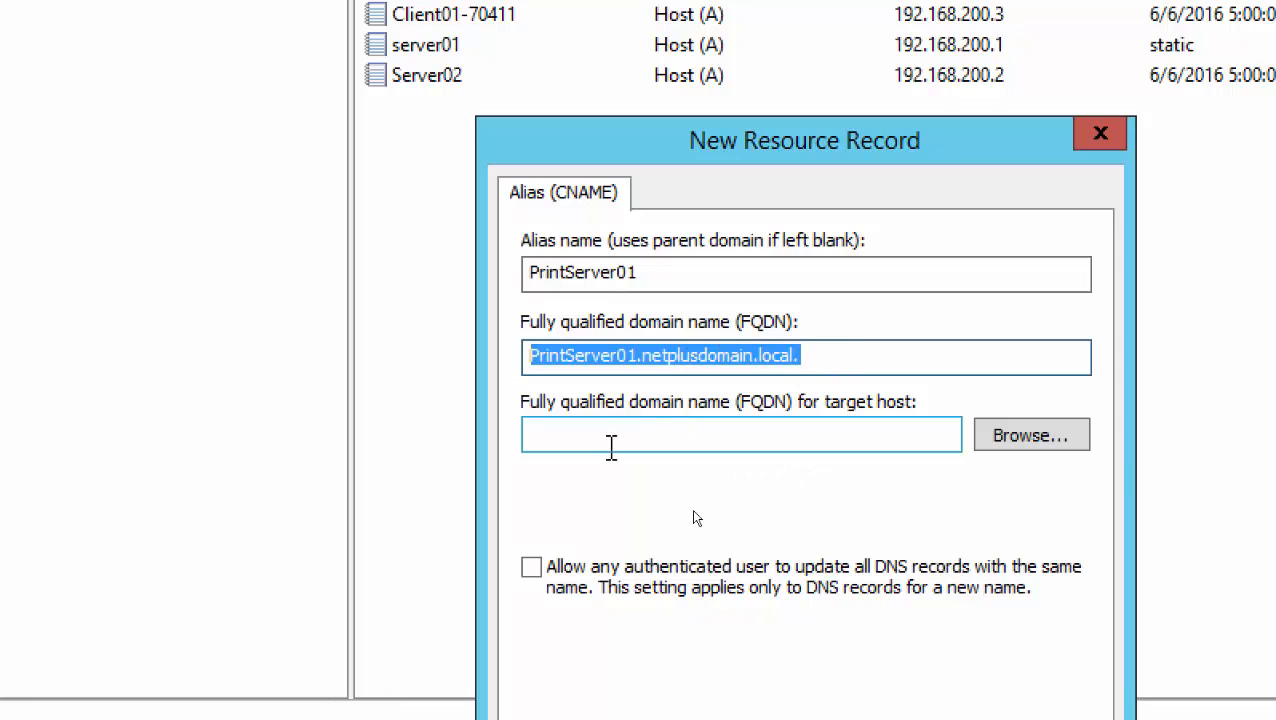
left_click(606, 440)
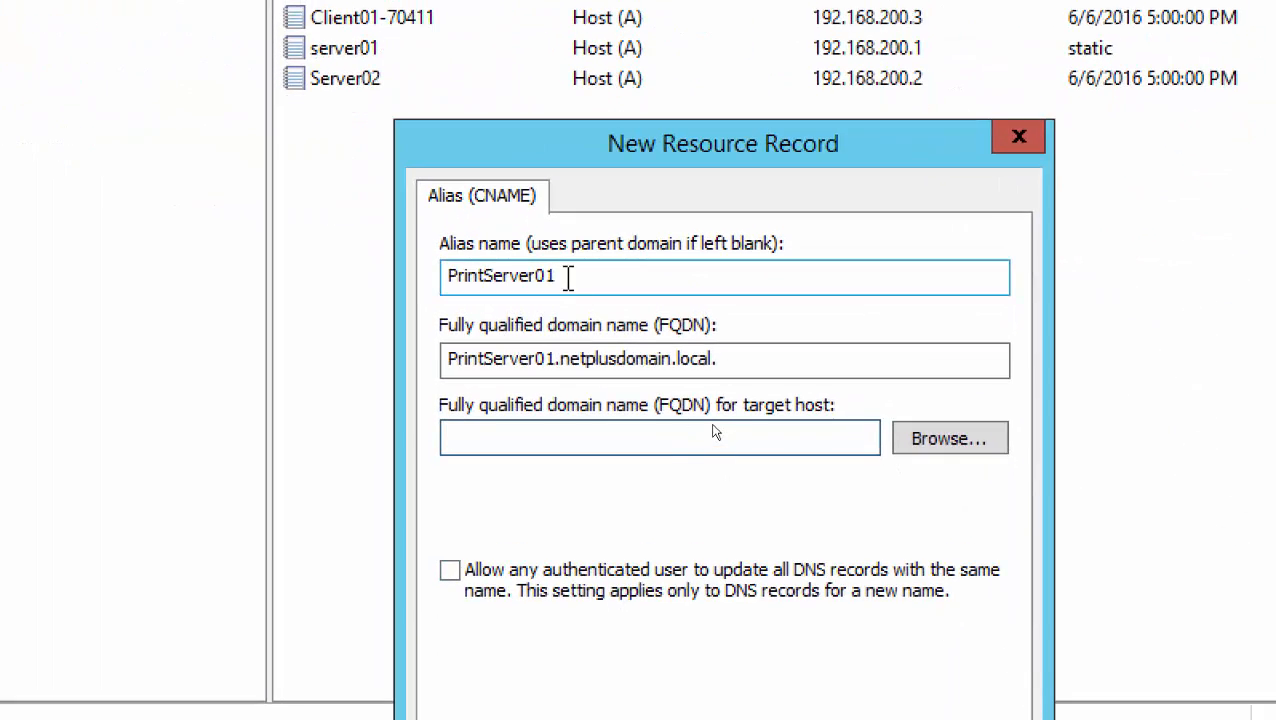
left_click(706, 432)
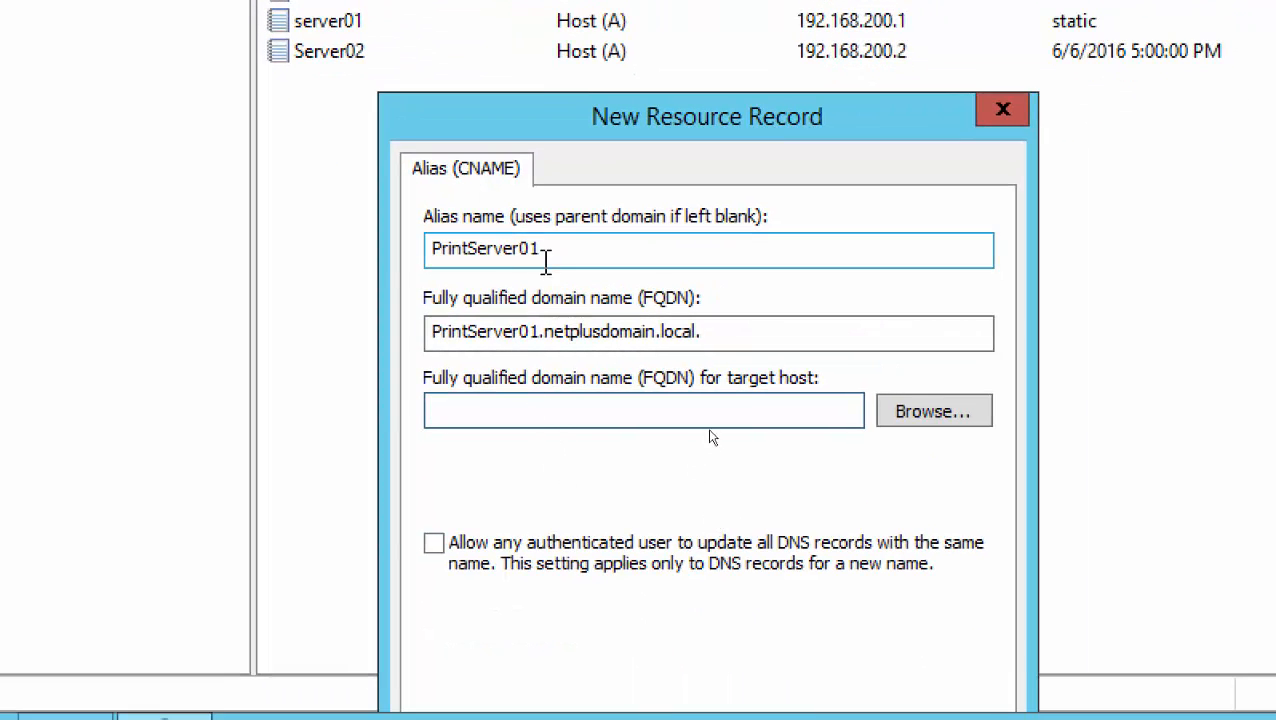
left_click_drag(550, 251, 355, 246)
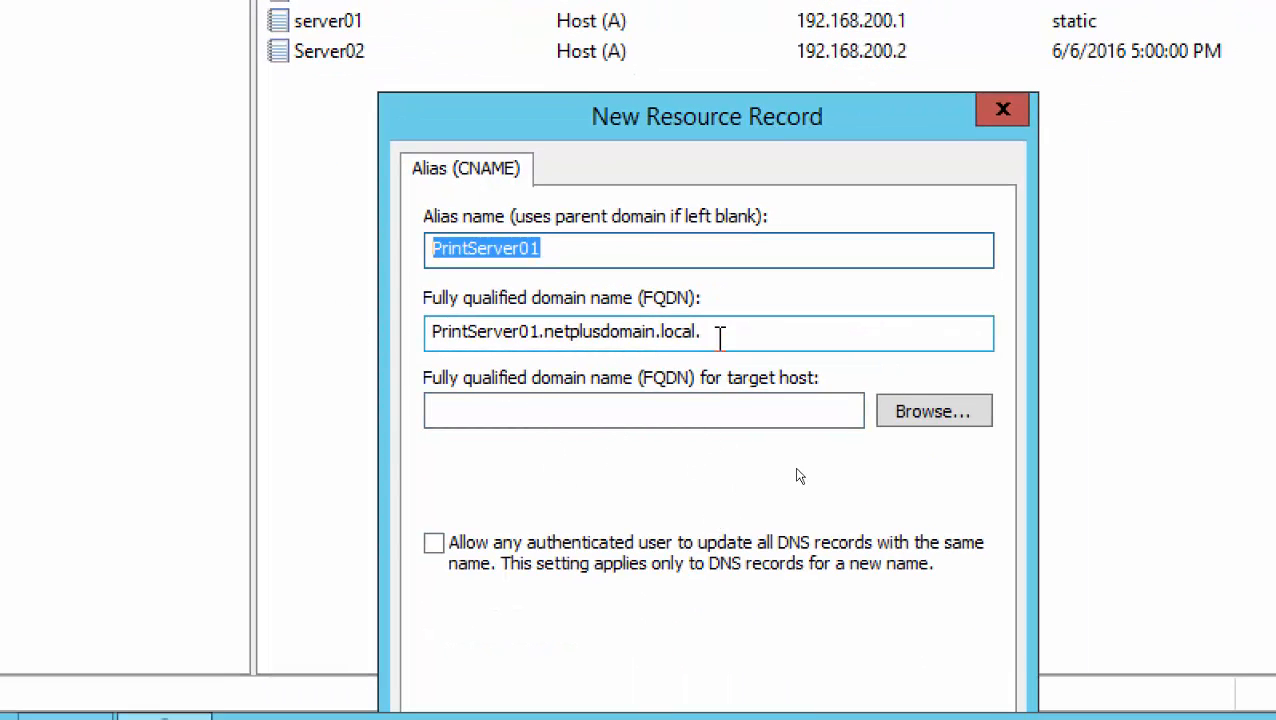
left_click_drag(716, 334, 387, 420)
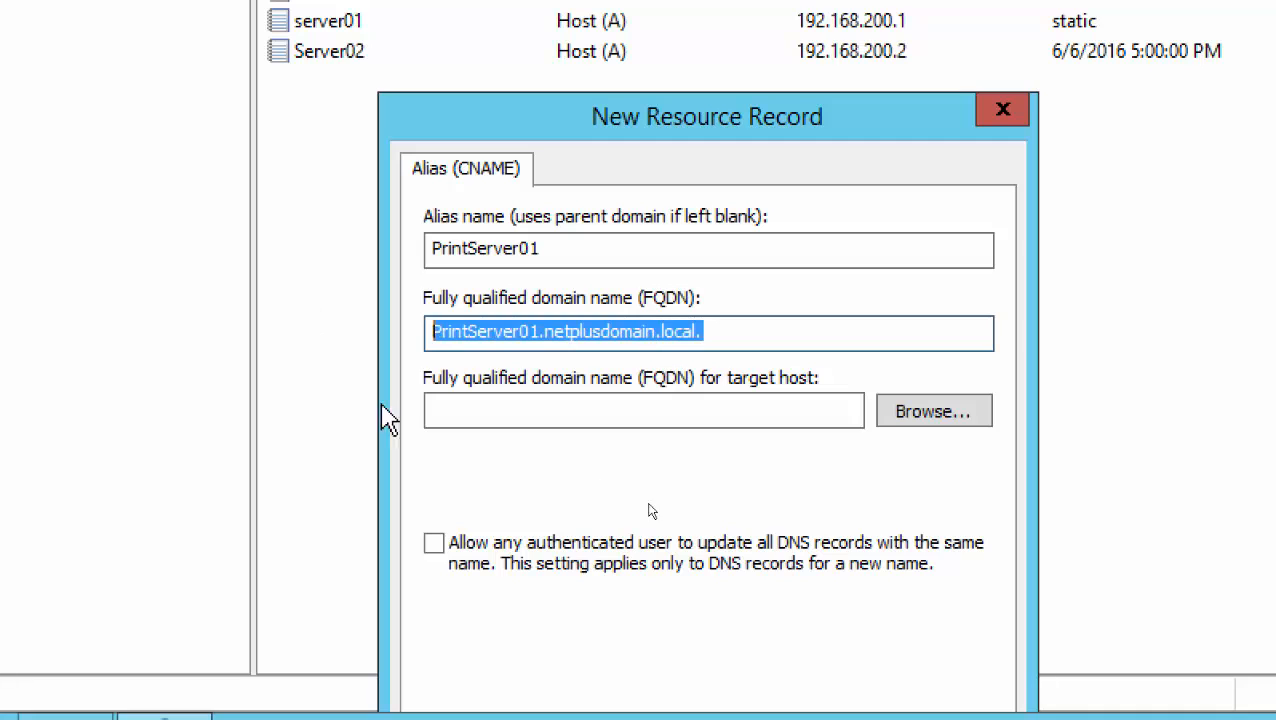
left_click(698, 413)
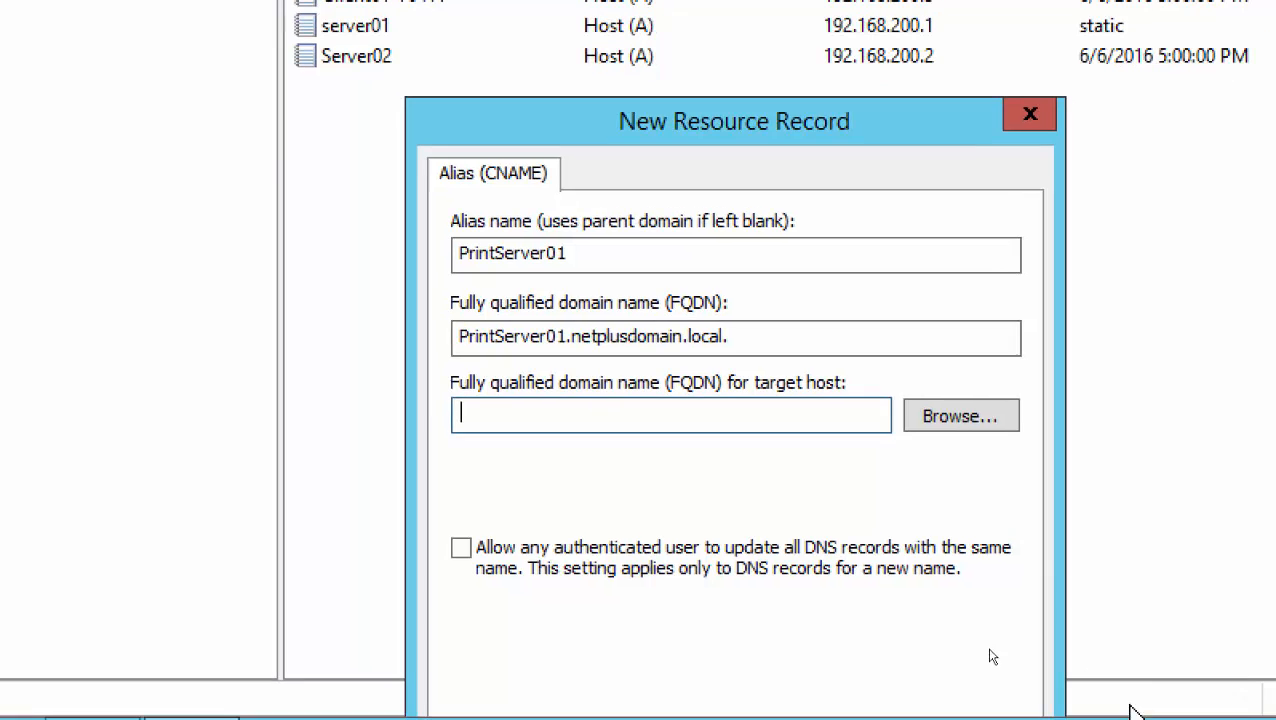
Browse Server01 > Forward Lookup Zones > netplusdomain.local, pick Server02 as target, and create the alias
left_click(958, 418)
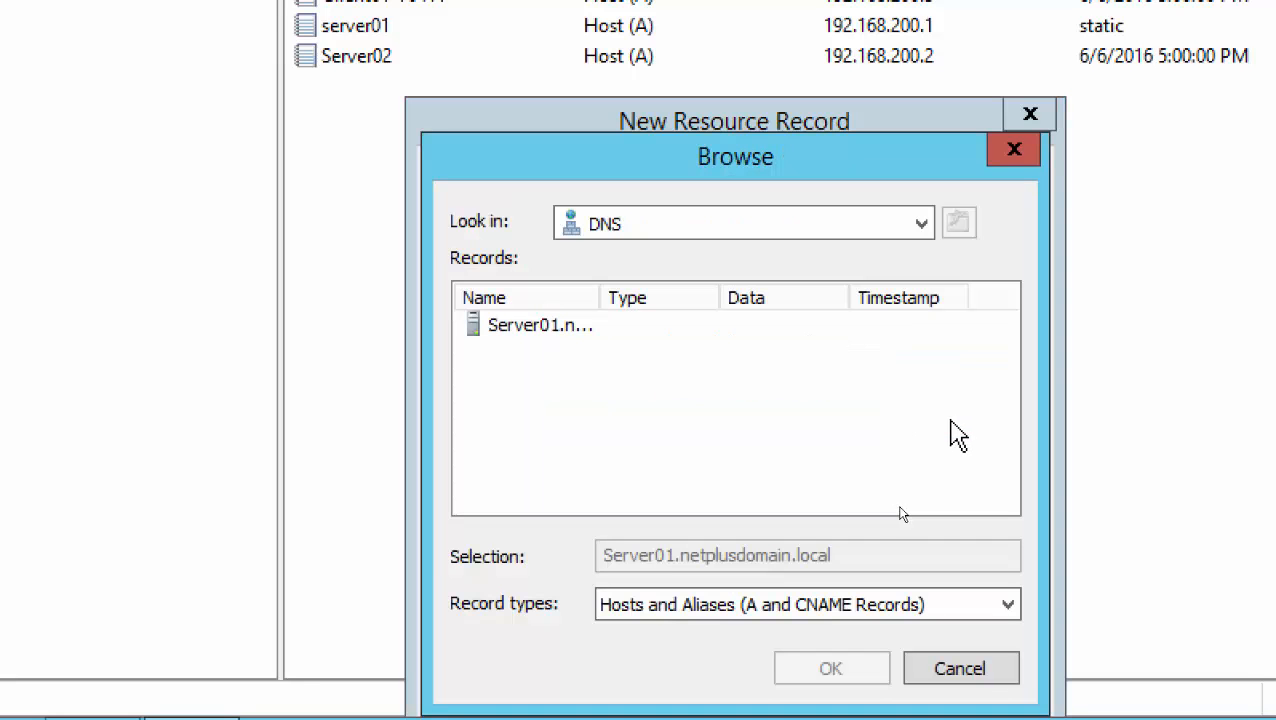
left_click_drag(603, 303, 731, 303)
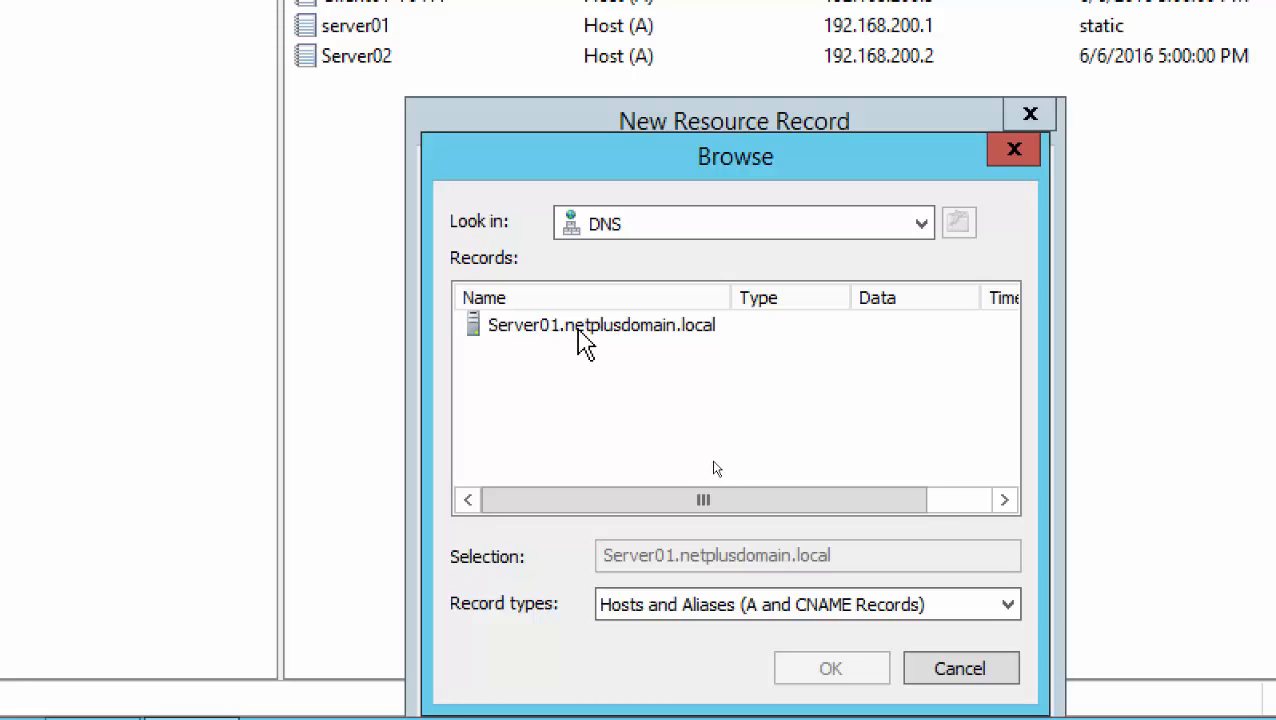
double_click(579, 333)
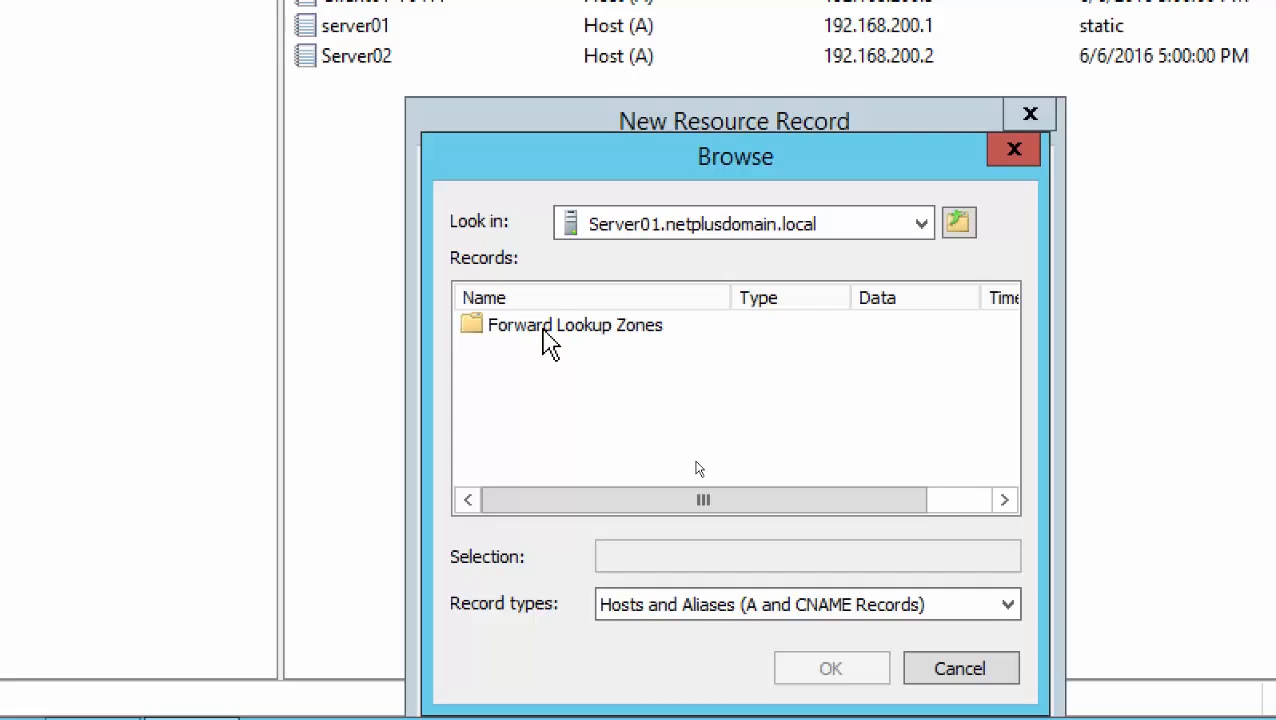
double_click(549, 336)
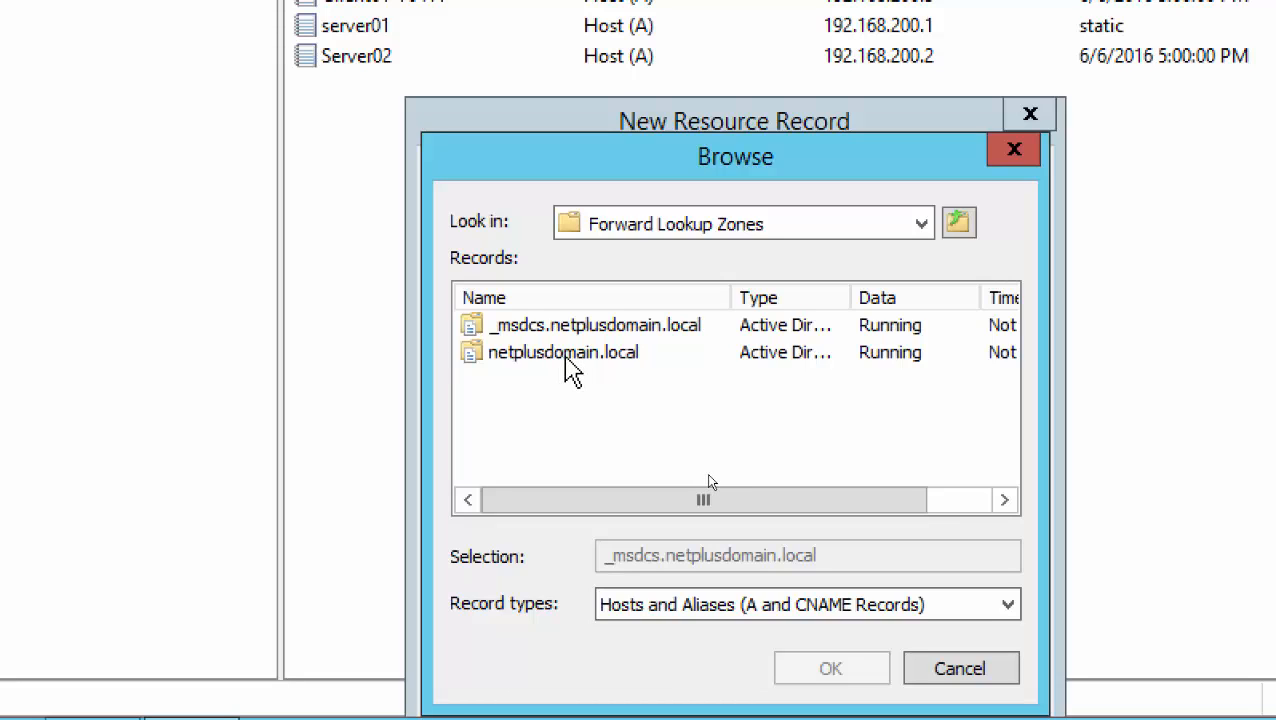
double_click(540, 352)
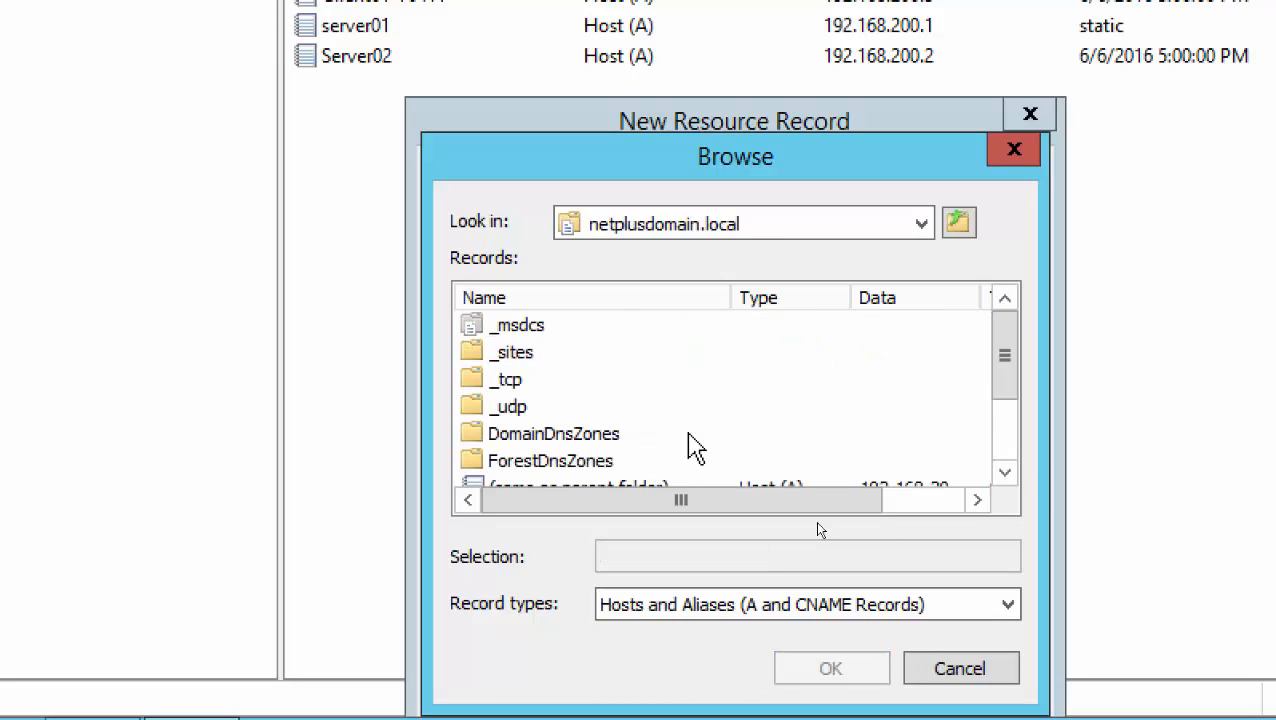
scroll(1008, 461, "down", 2)
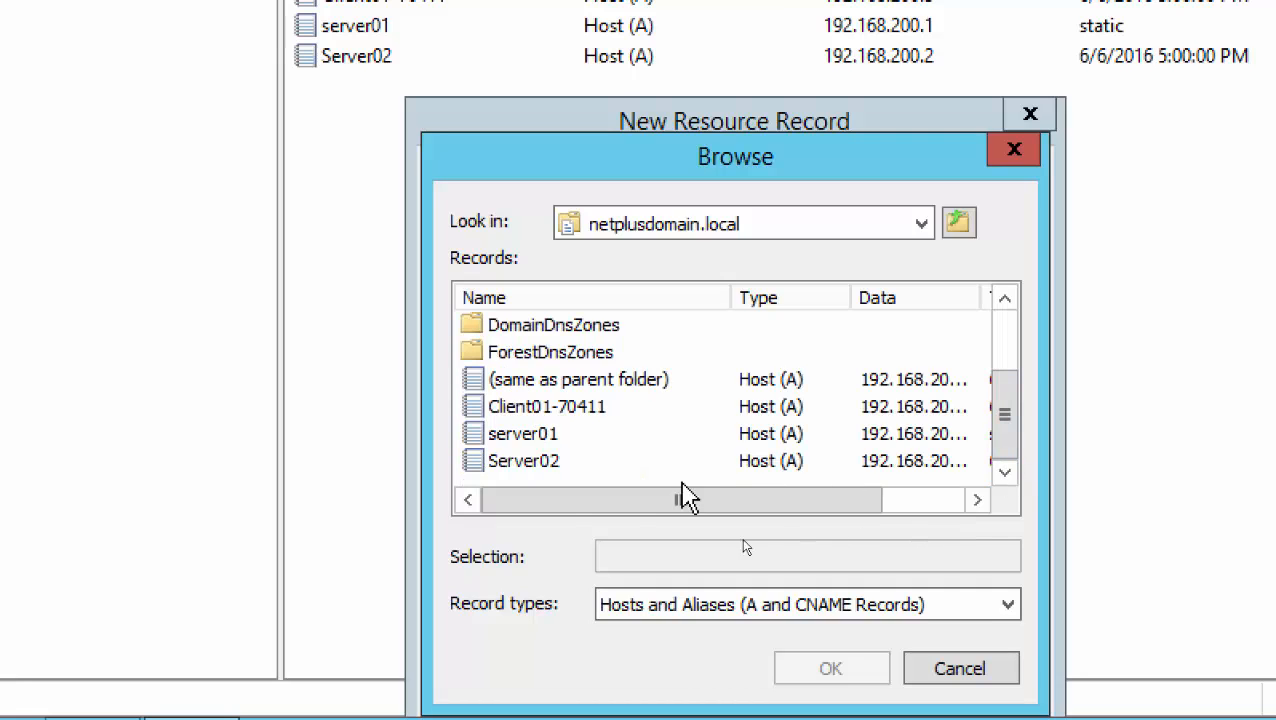
left_click(518, 466)
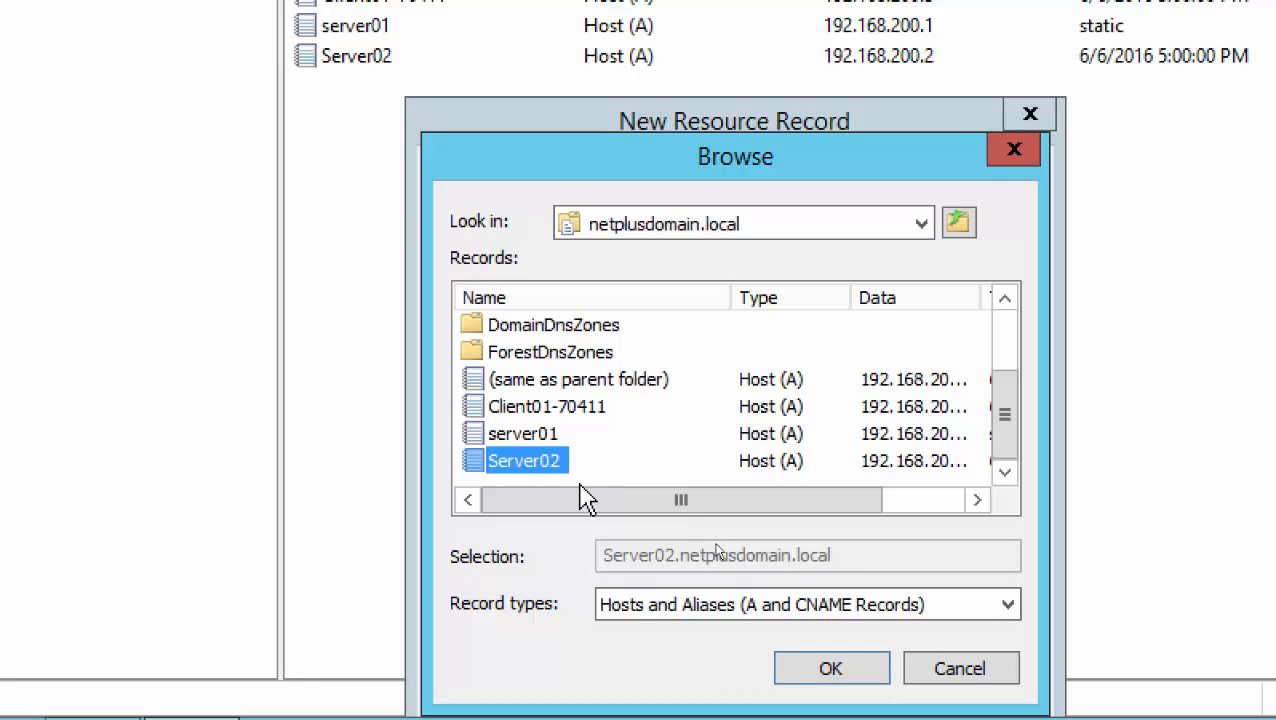
left_click(786, 668)
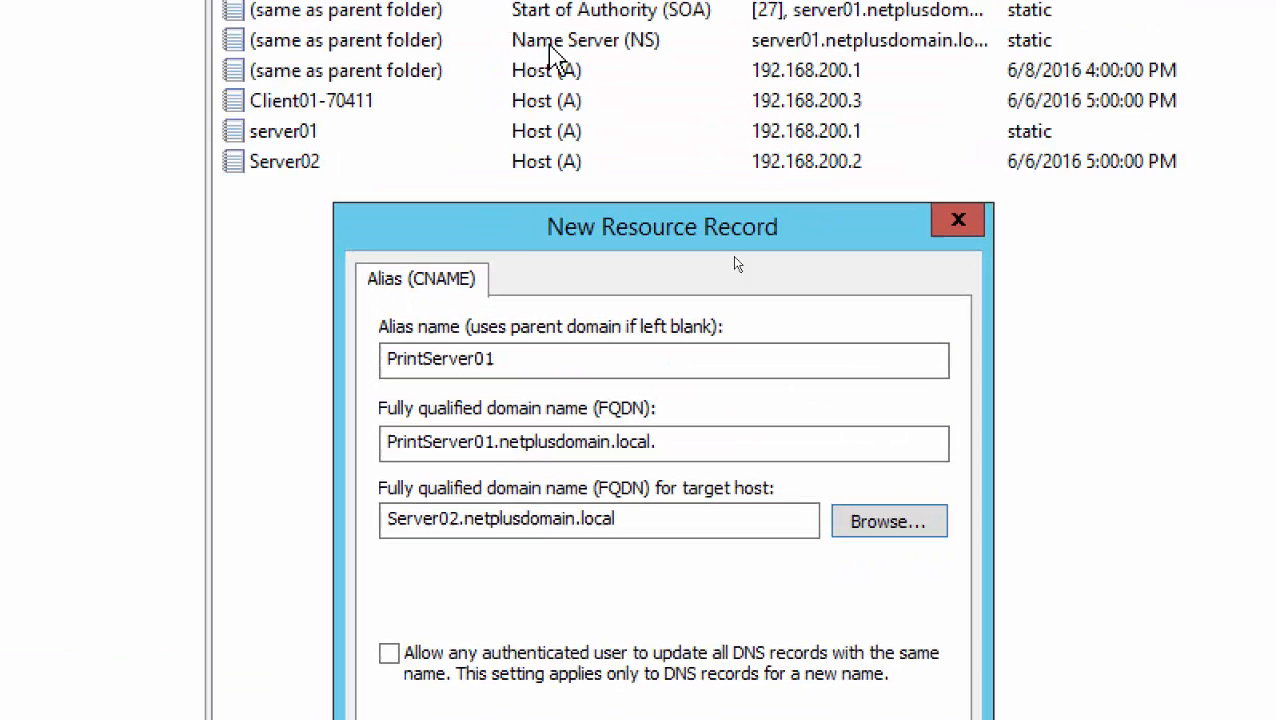
left_click_drag(560, 232, 604, 62)
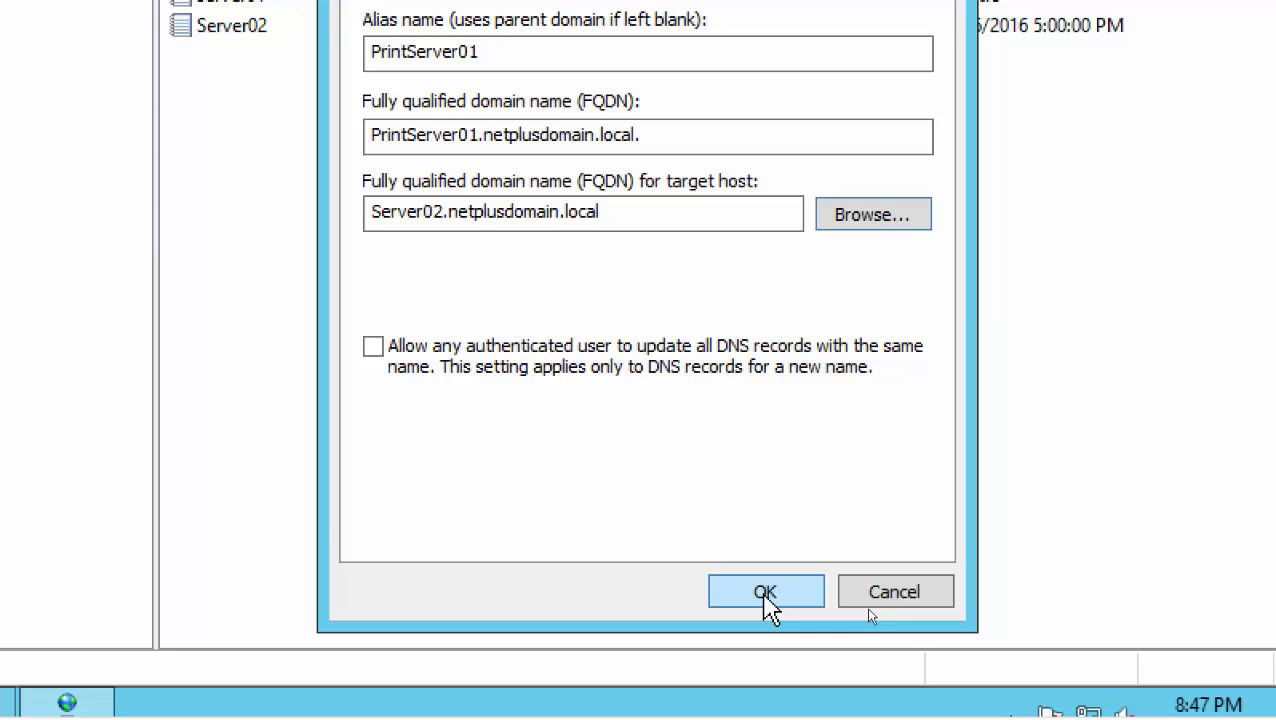
left_click(765, 595)
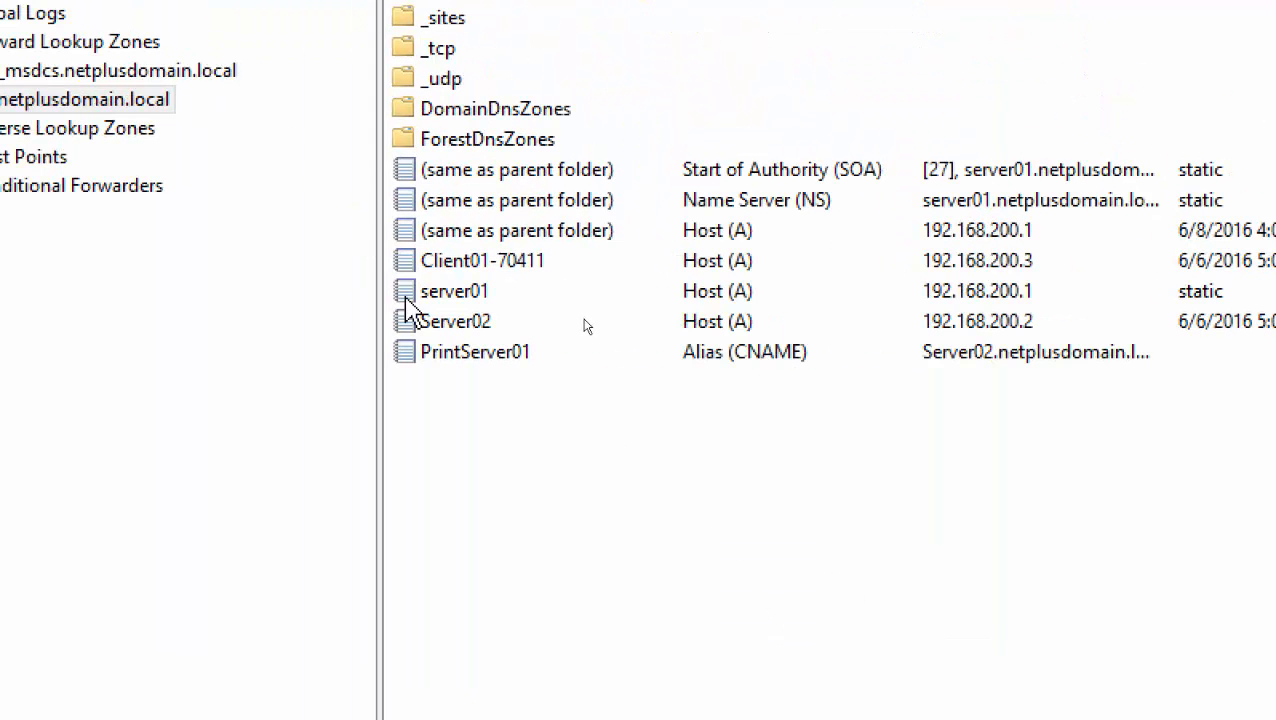
Select the new PrintServer01 record and refresh the Server01.netplusdomain.local DNS server
left_click(470, 355)
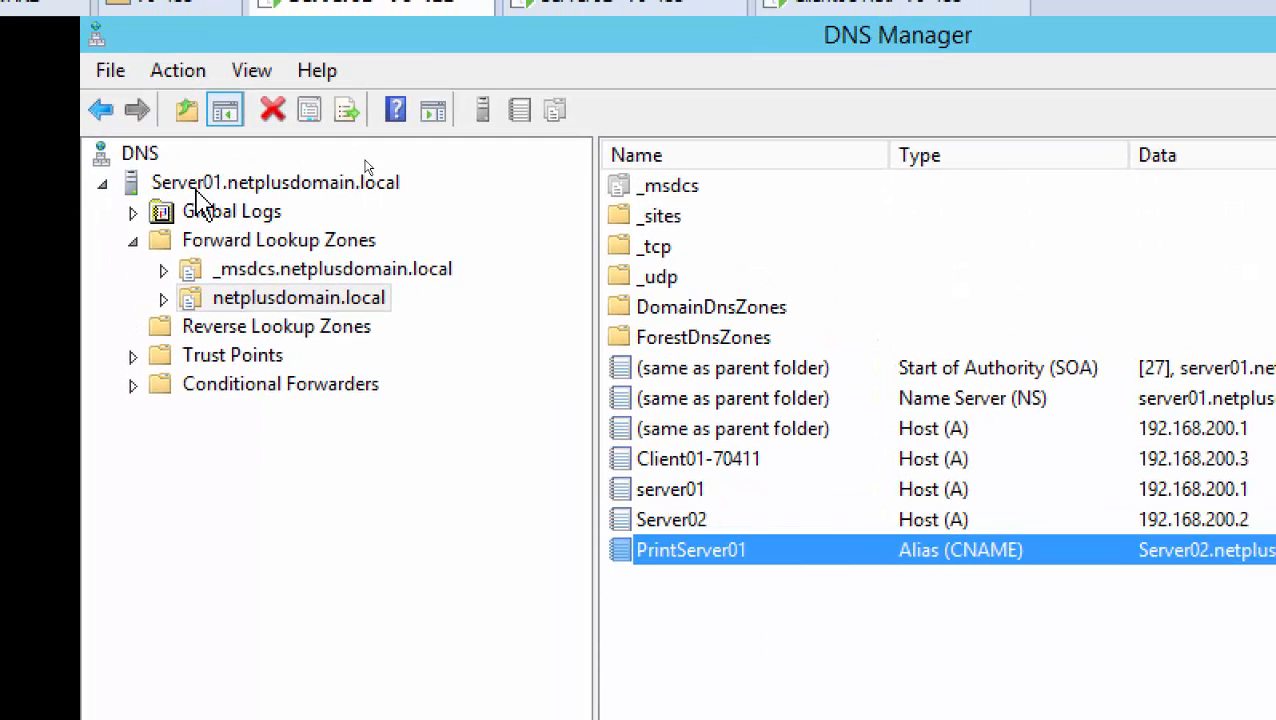
right_click(197, 188)
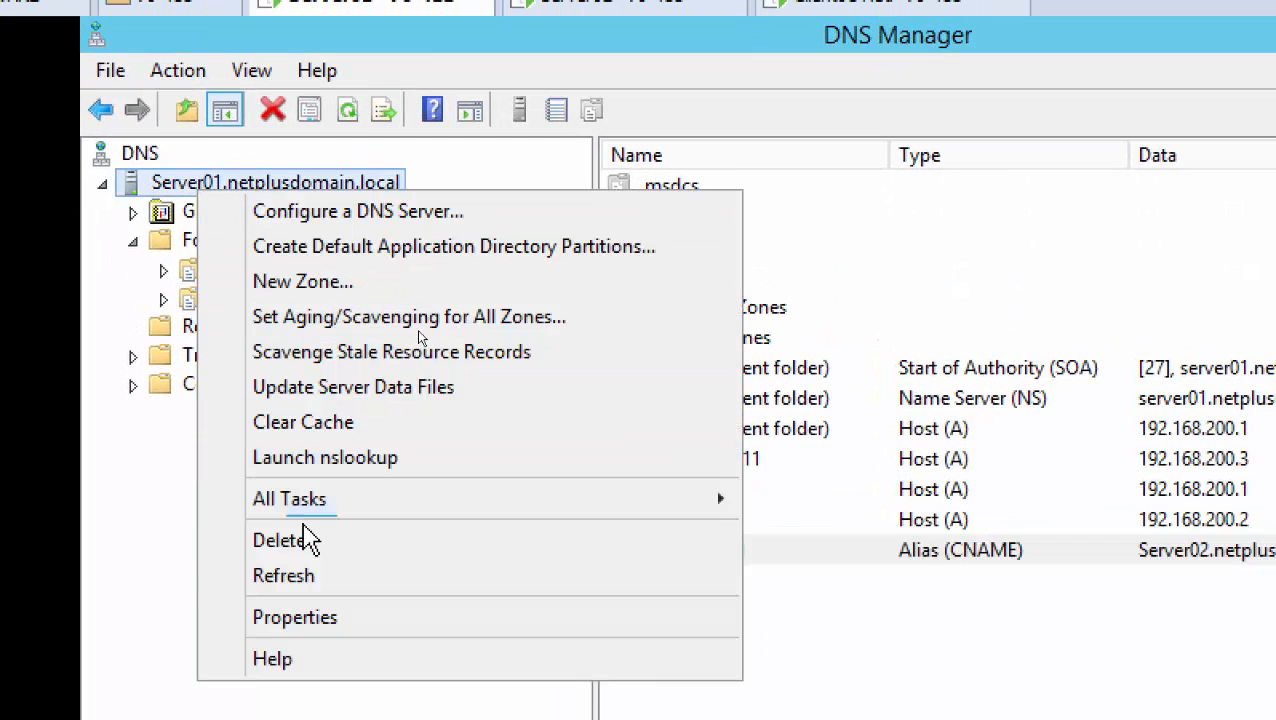
left_click(310, 580)
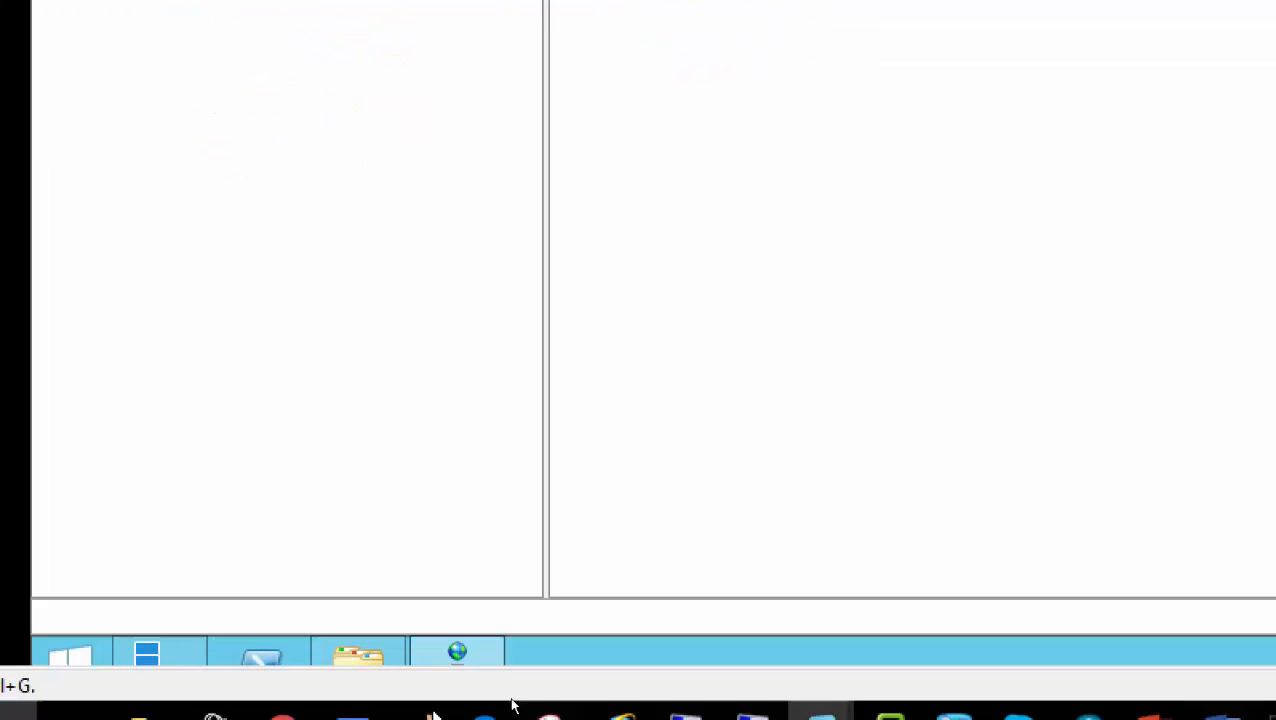
Run 'ping printserver01' in PowerShell to confirm it resolves to server02.netplusdomain.local
left_click(245, 625)
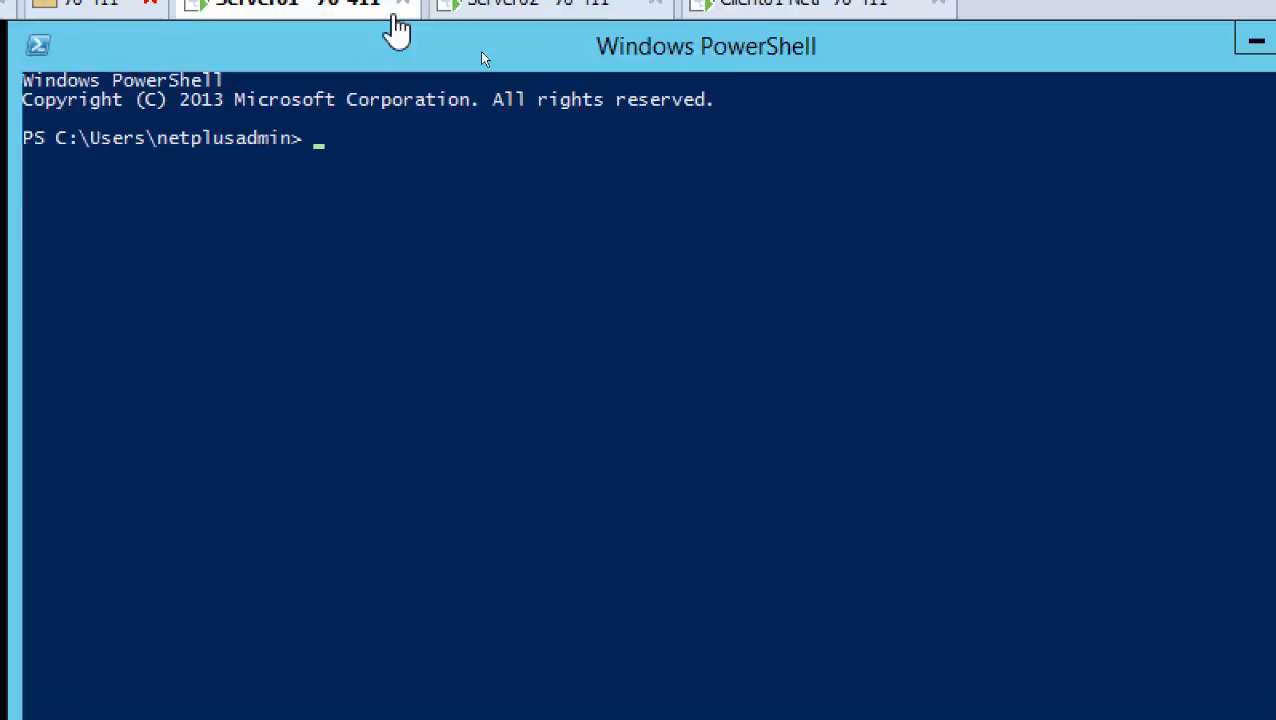
type("pin")
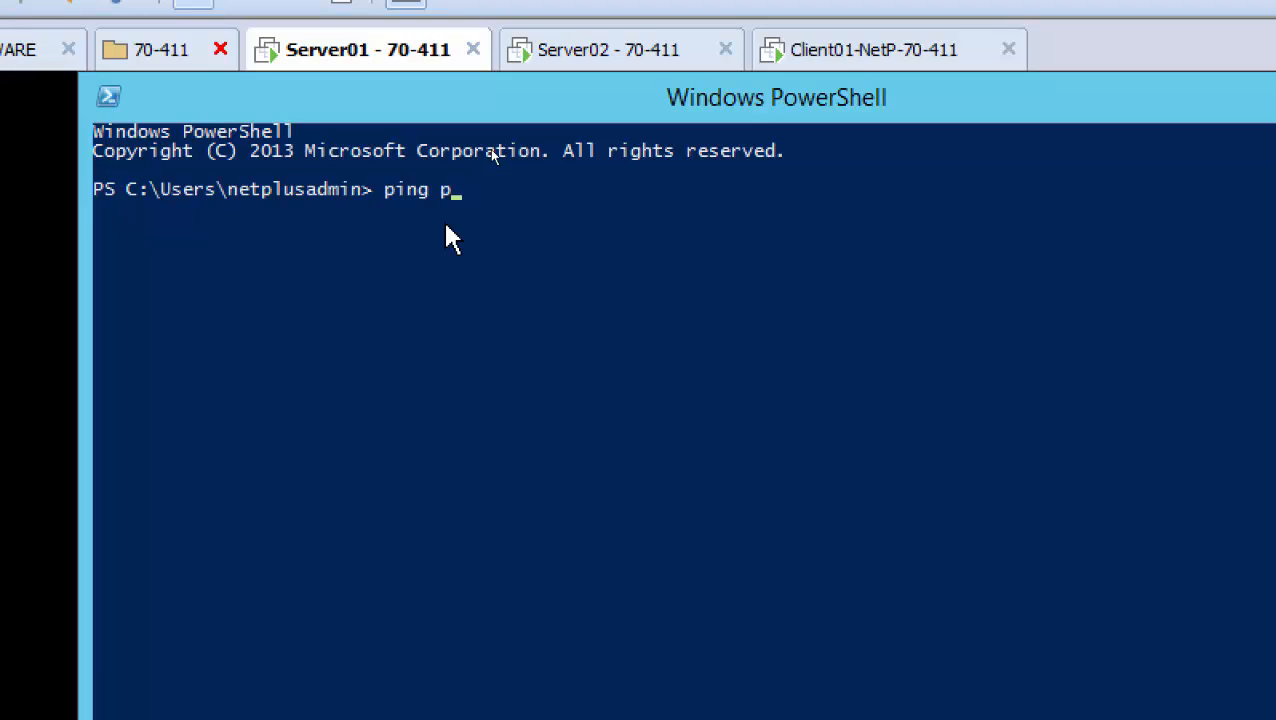
type("g printserver01")
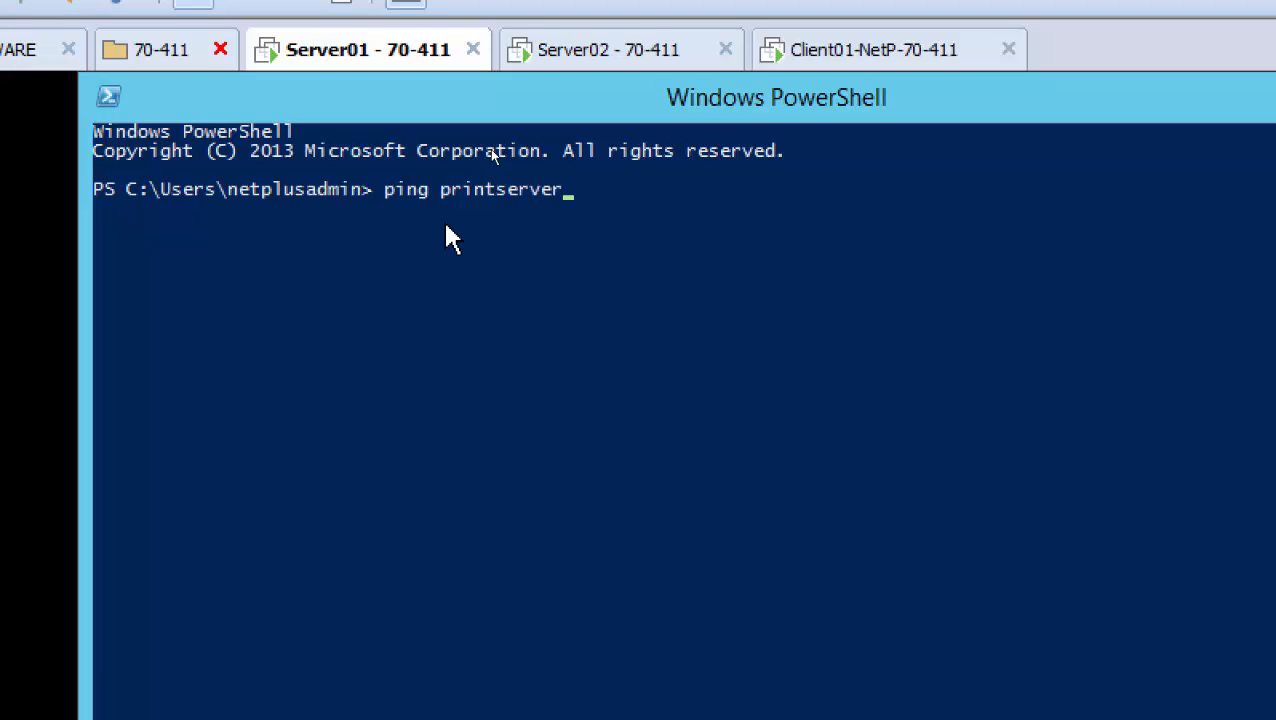
key("Return")
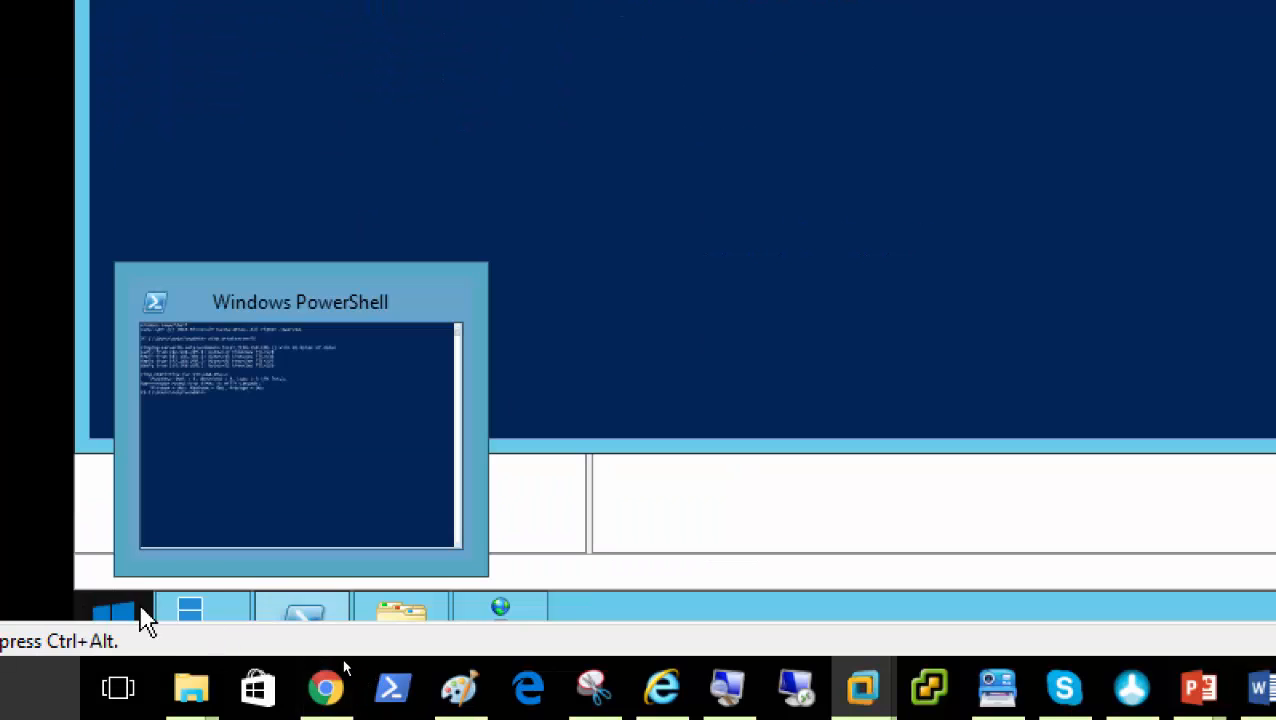
Open the network path \\printserver01 from the Run dialog
right_click(115, 607)
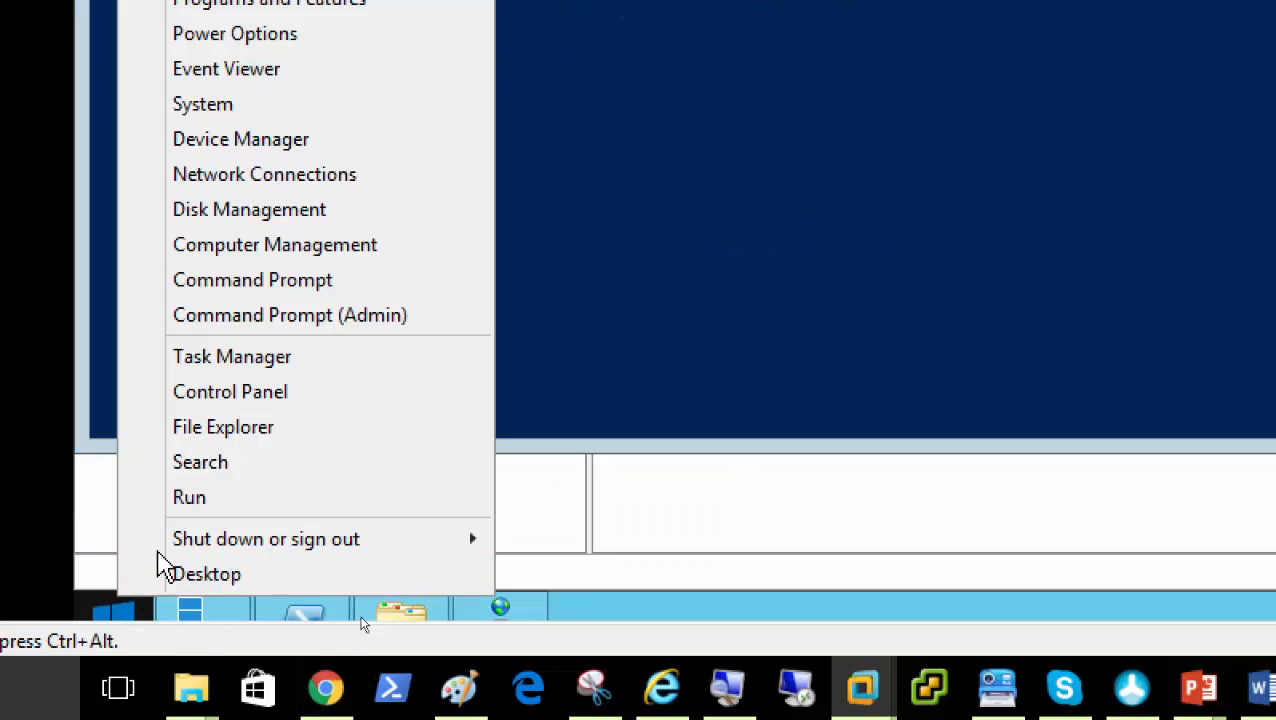
left_click(212, 501)
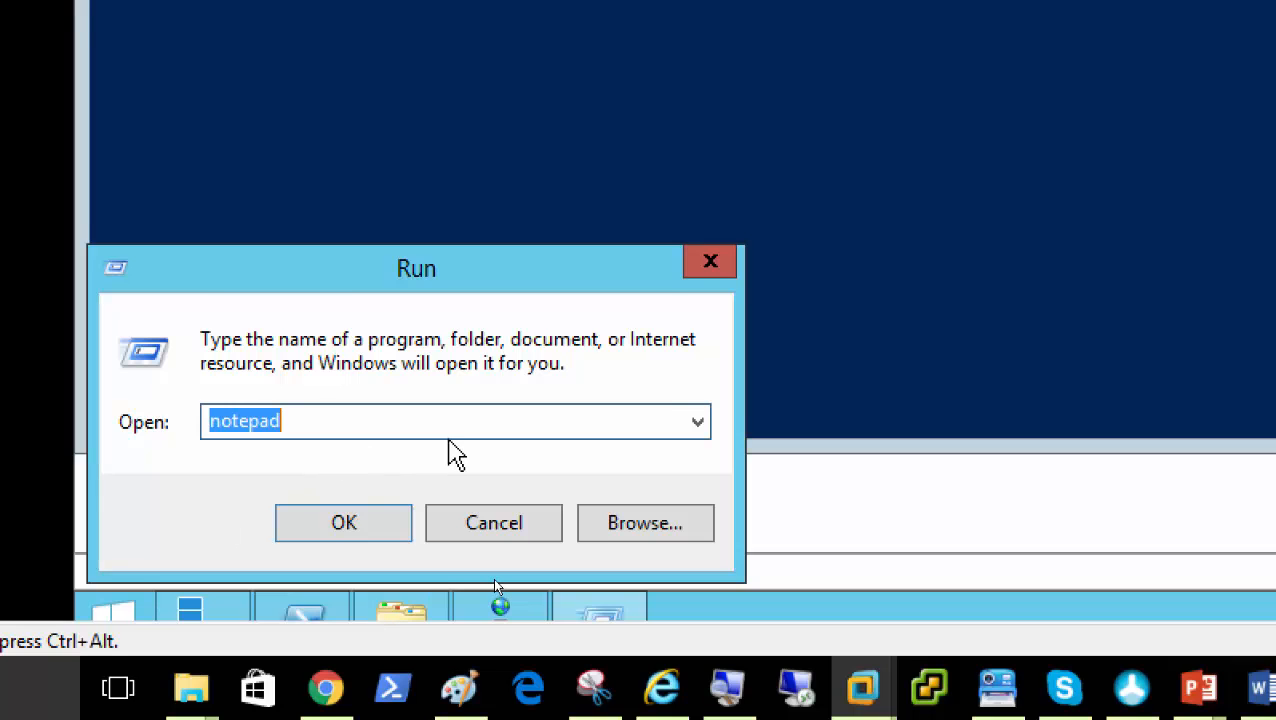
type("\\\\")
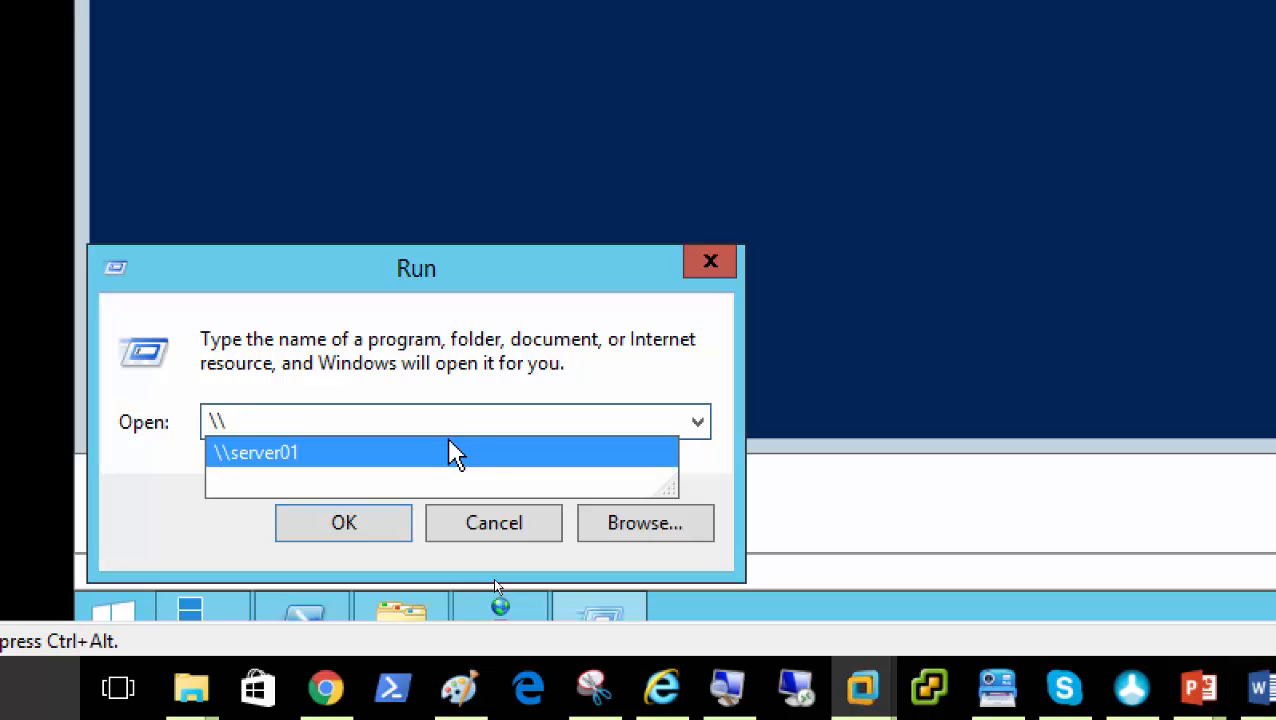
type("printserver01")
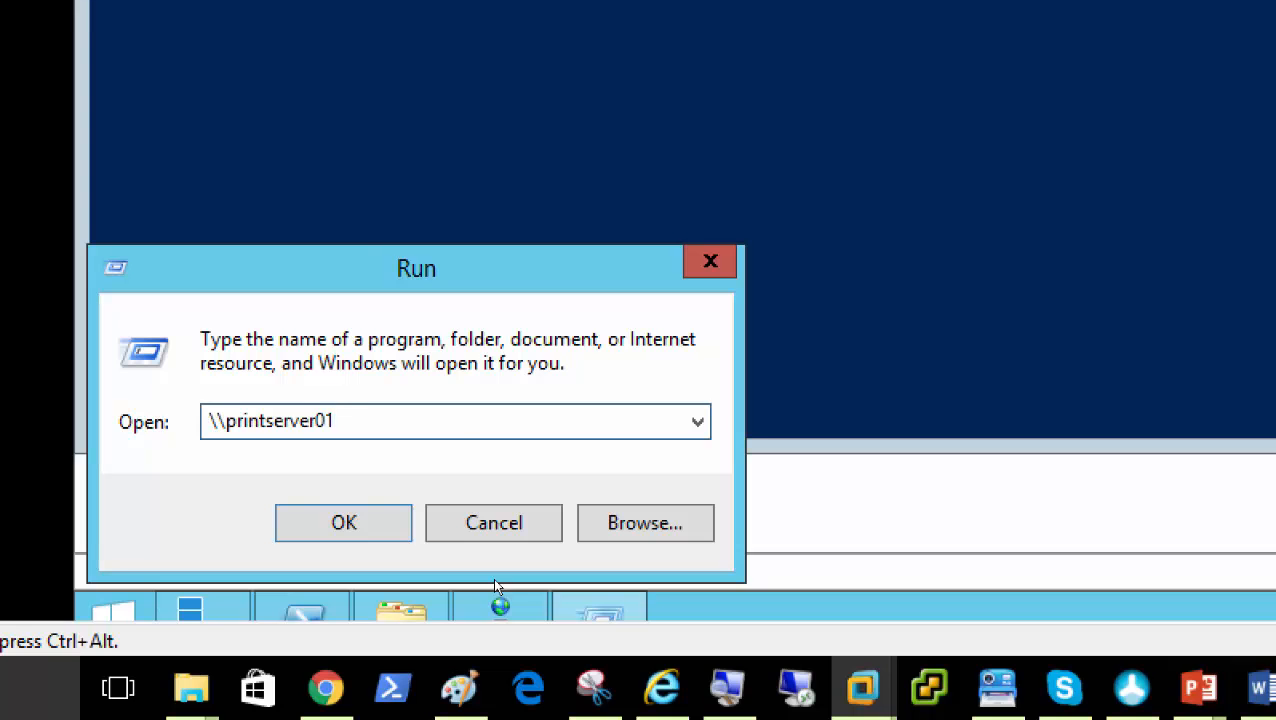
key("Return")
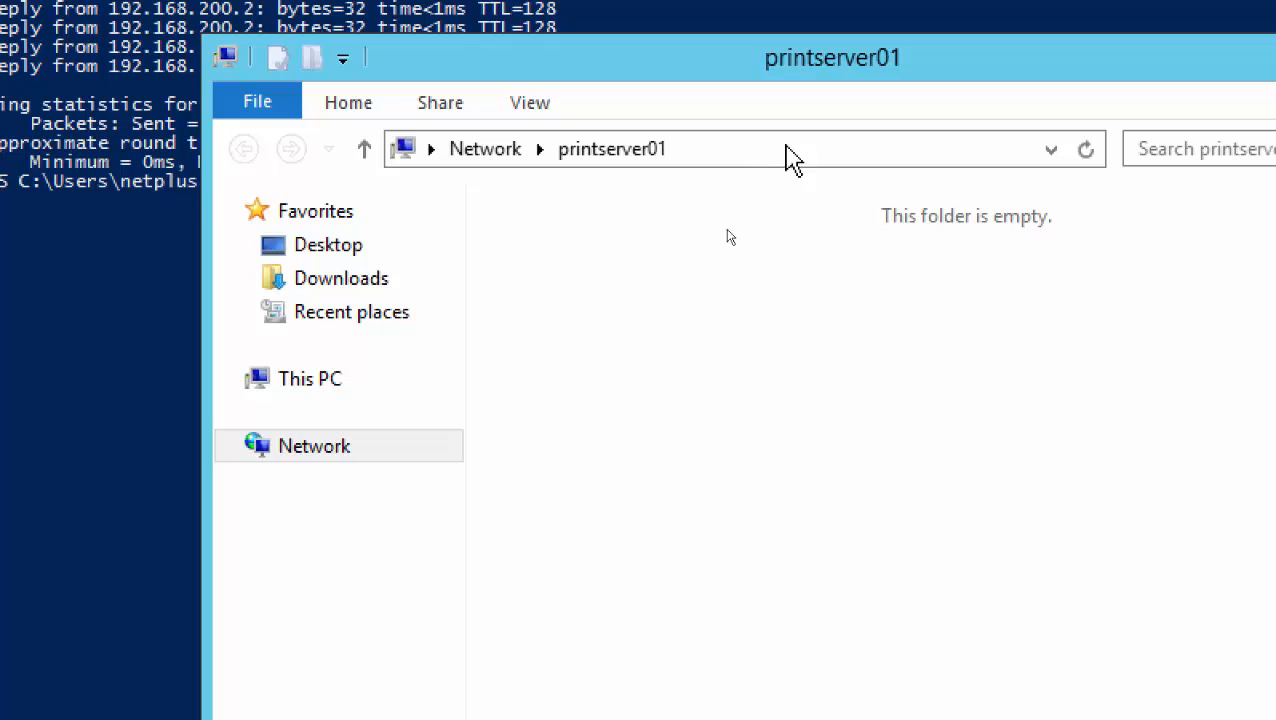
Change the File Explorer address from \\printserver01 to \\server02 and go there
left_click(880, 151)
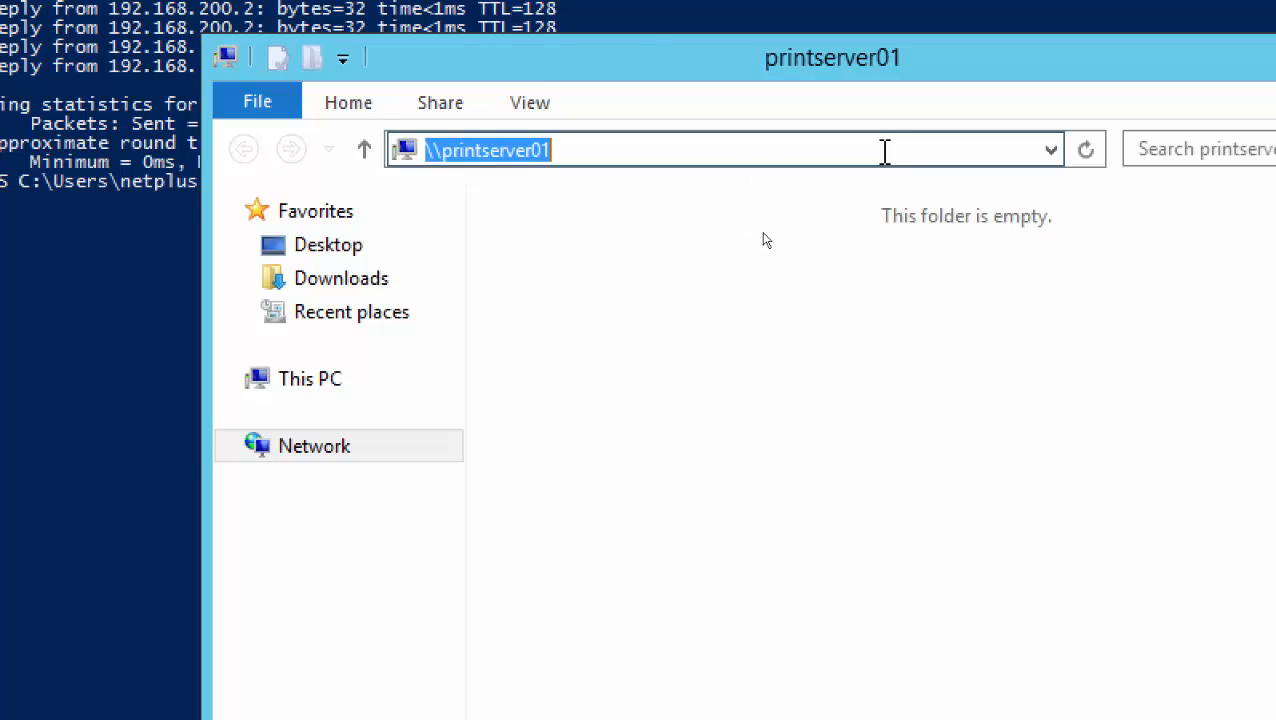
left_click(891, 146)
key("BackSpace")
key("BackSpace")
key("BackSpace")
key("BackSpace")
key("BackSpace")
key("BackSpace")
key("BackSpace")
key("BackSpace")
key("BackSpace")
key("BackSpace")
key("BackSpace")
key("BackSpace")
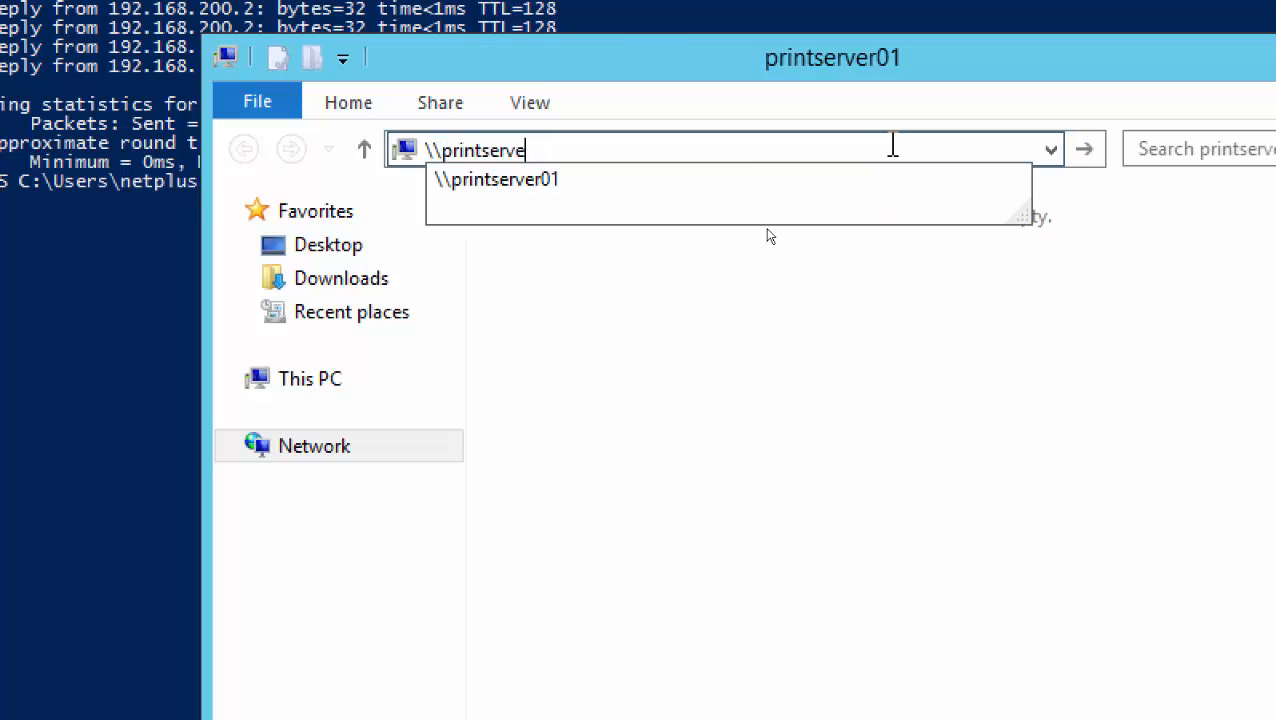
key("BackSpace")
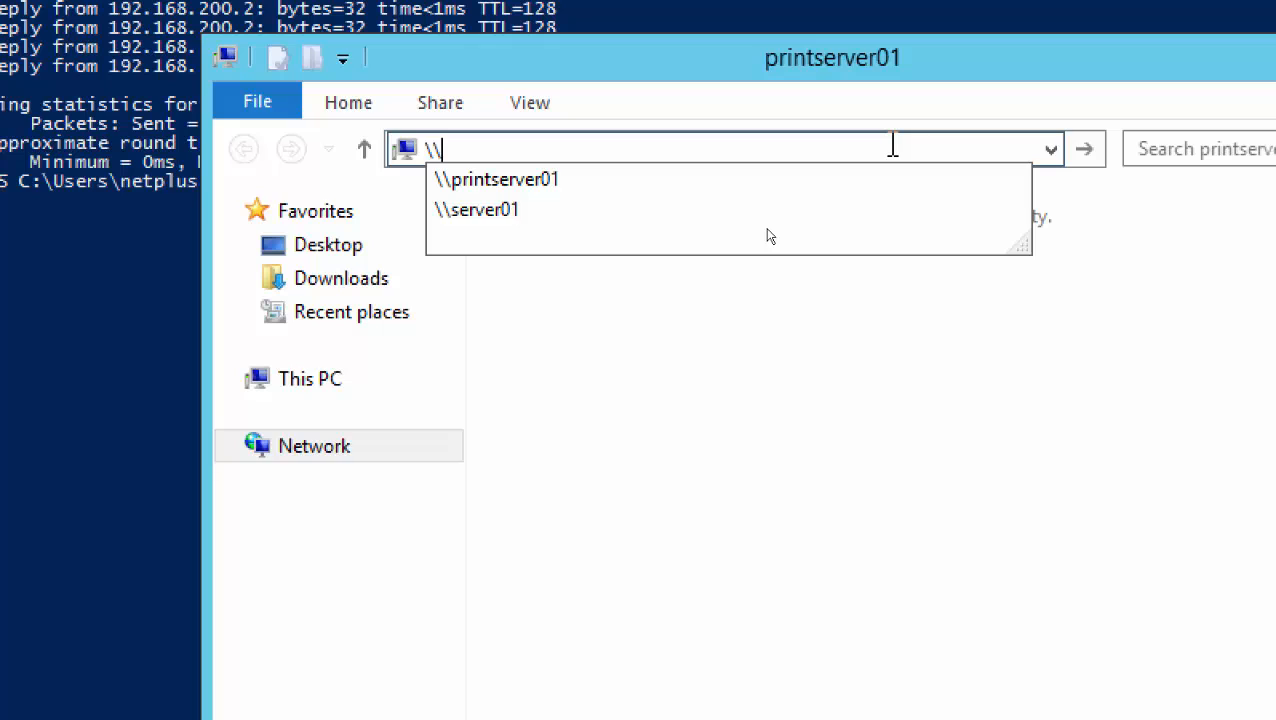
key("Down")
key("Down")
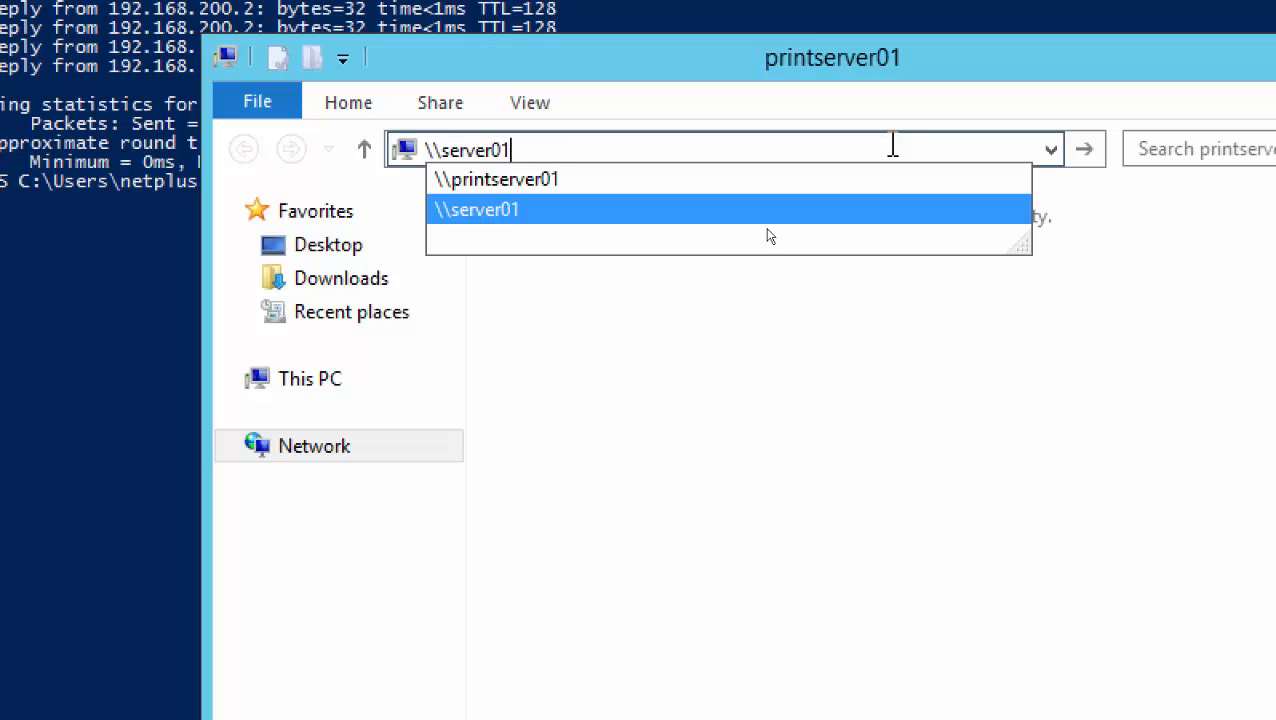
key("BackSpace")
type("2")
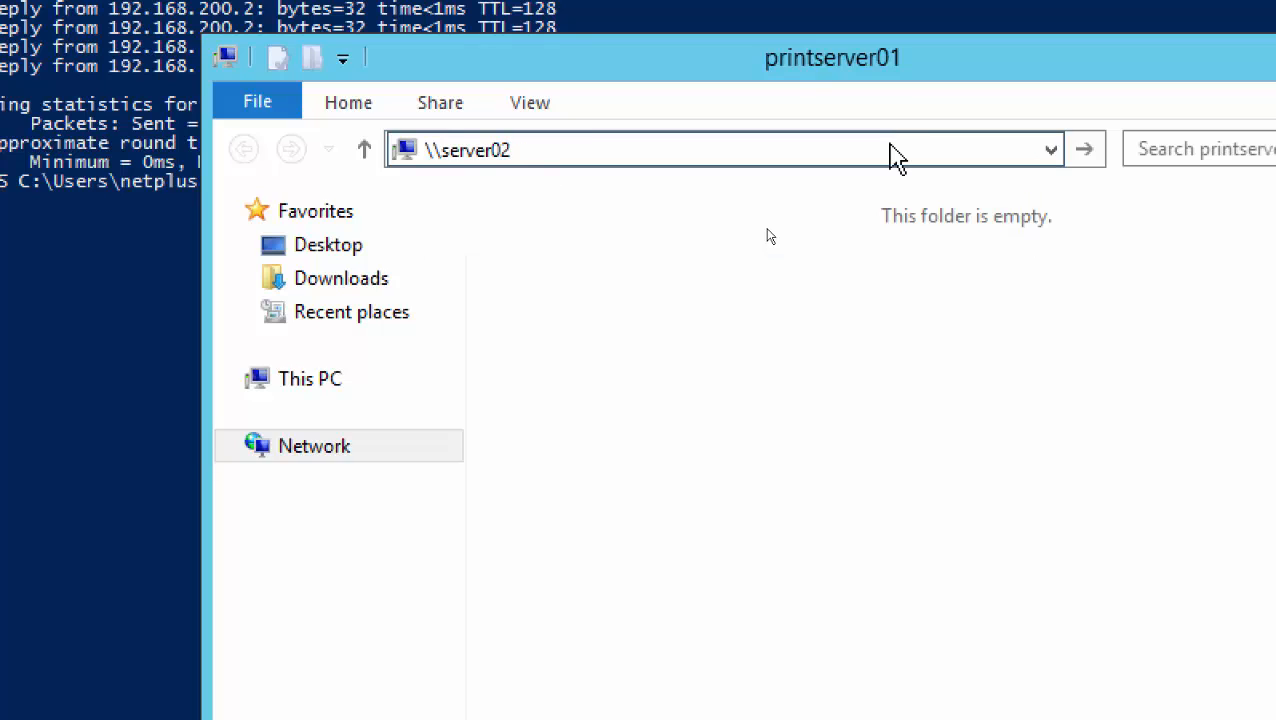
key("Return")
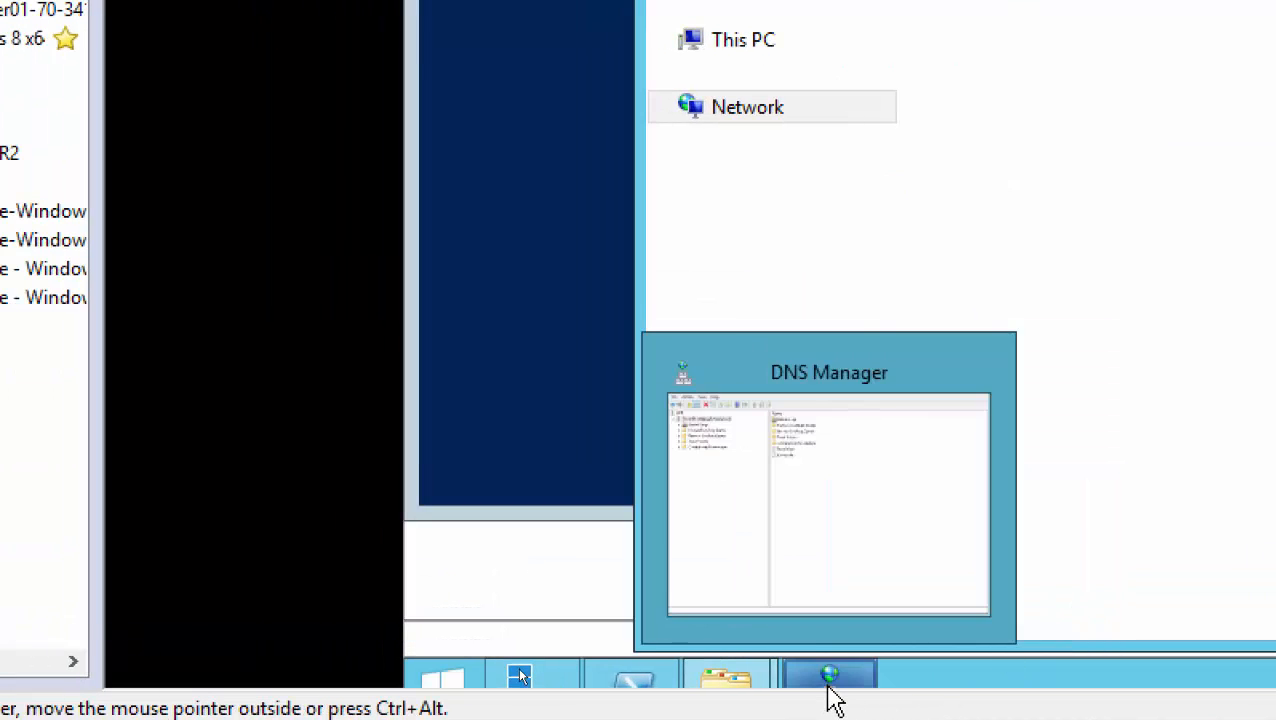
Bring DNS Manager forward, expand Forward Lookup Zones, and minimize the IslamicFinder window
left_click(833, 697)
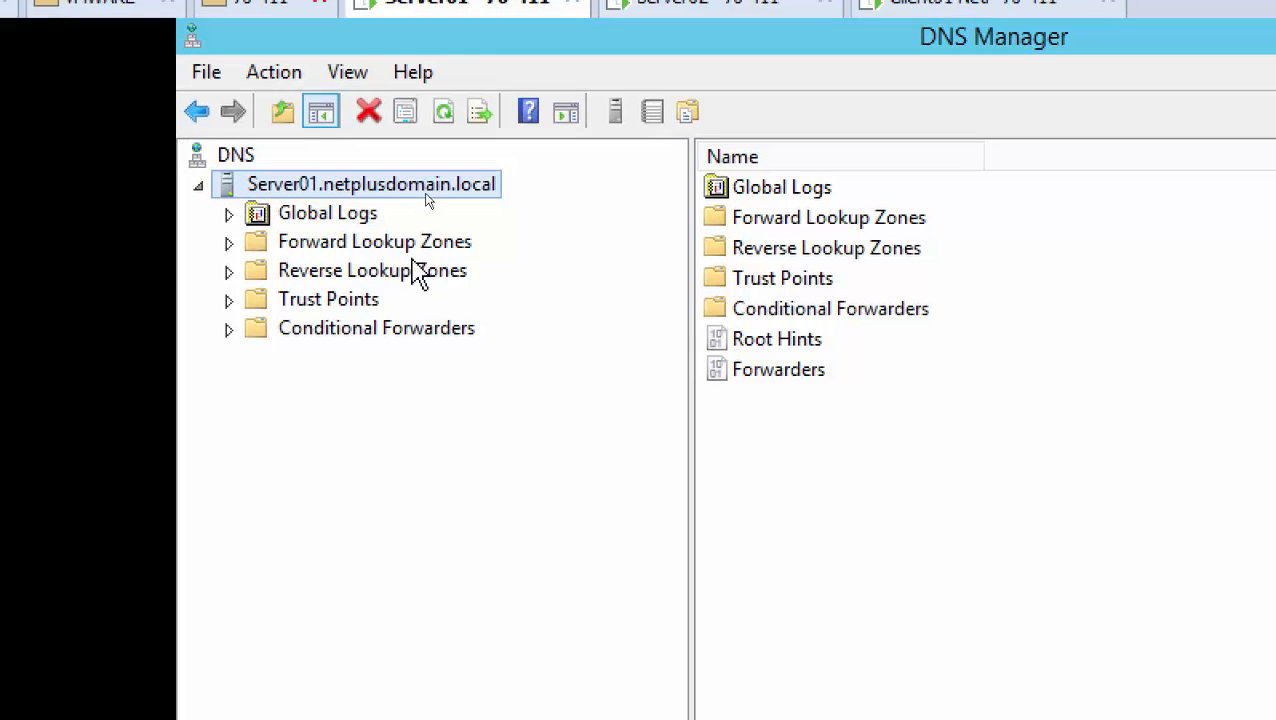
double_click(412, 246)
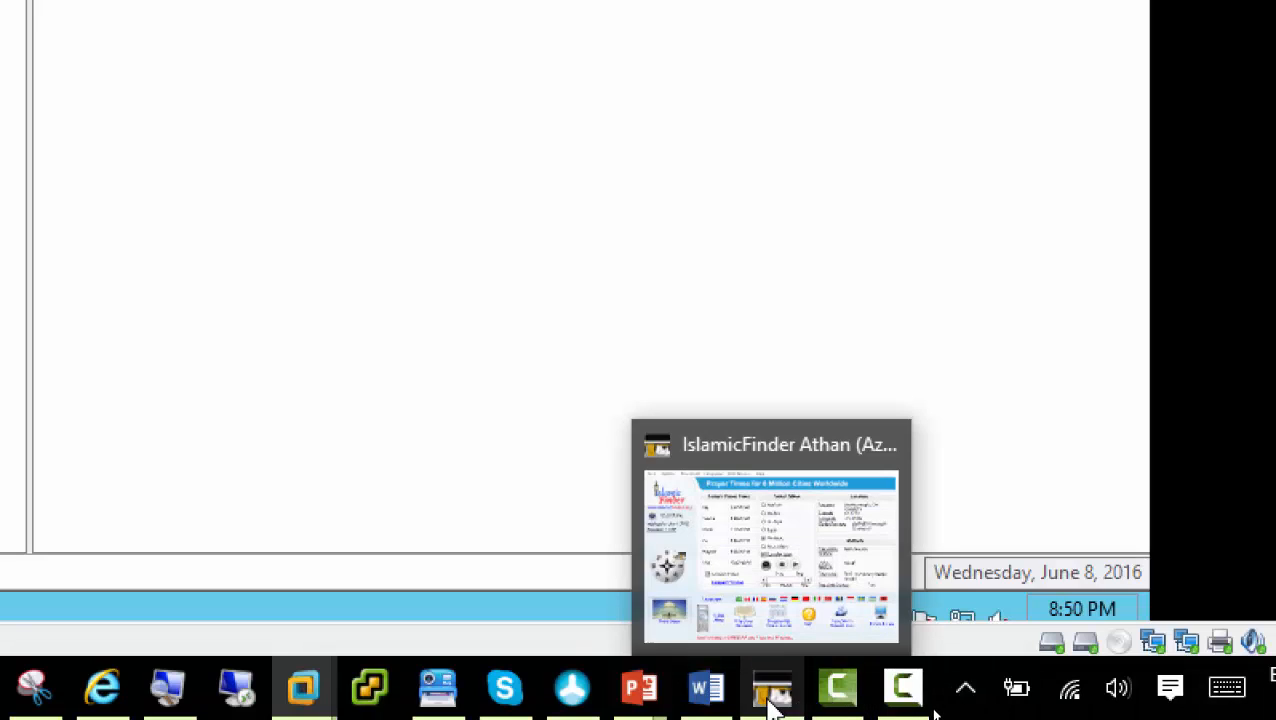
left_click(774, 701)
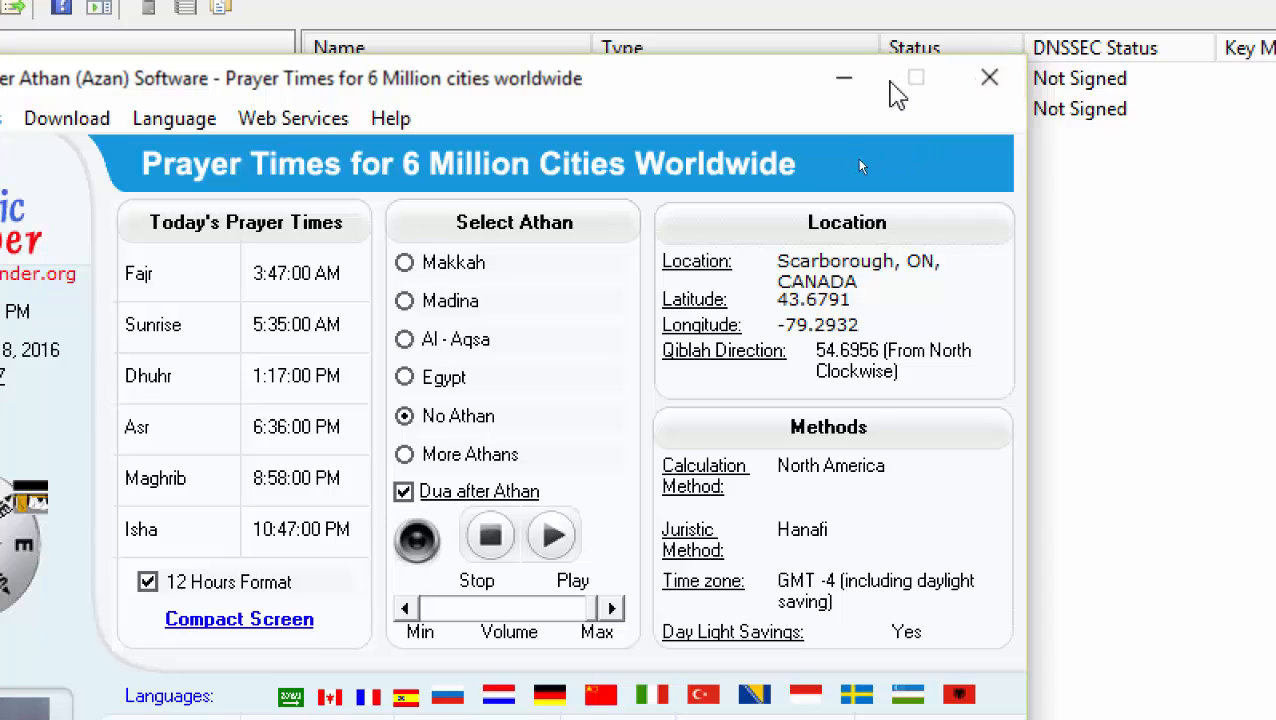
left_click(846, 80)
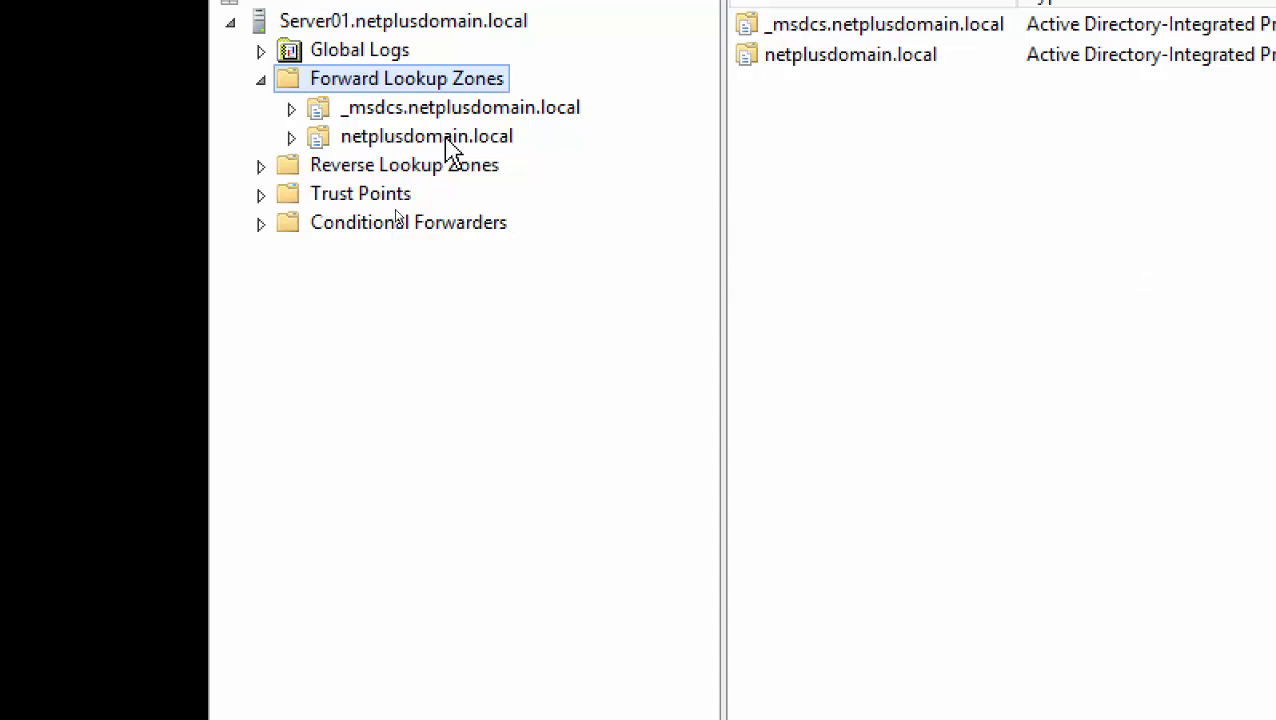
Show the netplusdomain.local zone's records and bring up the new-record menu offering Mail Exchanger (MX)
left_click(406, 138)
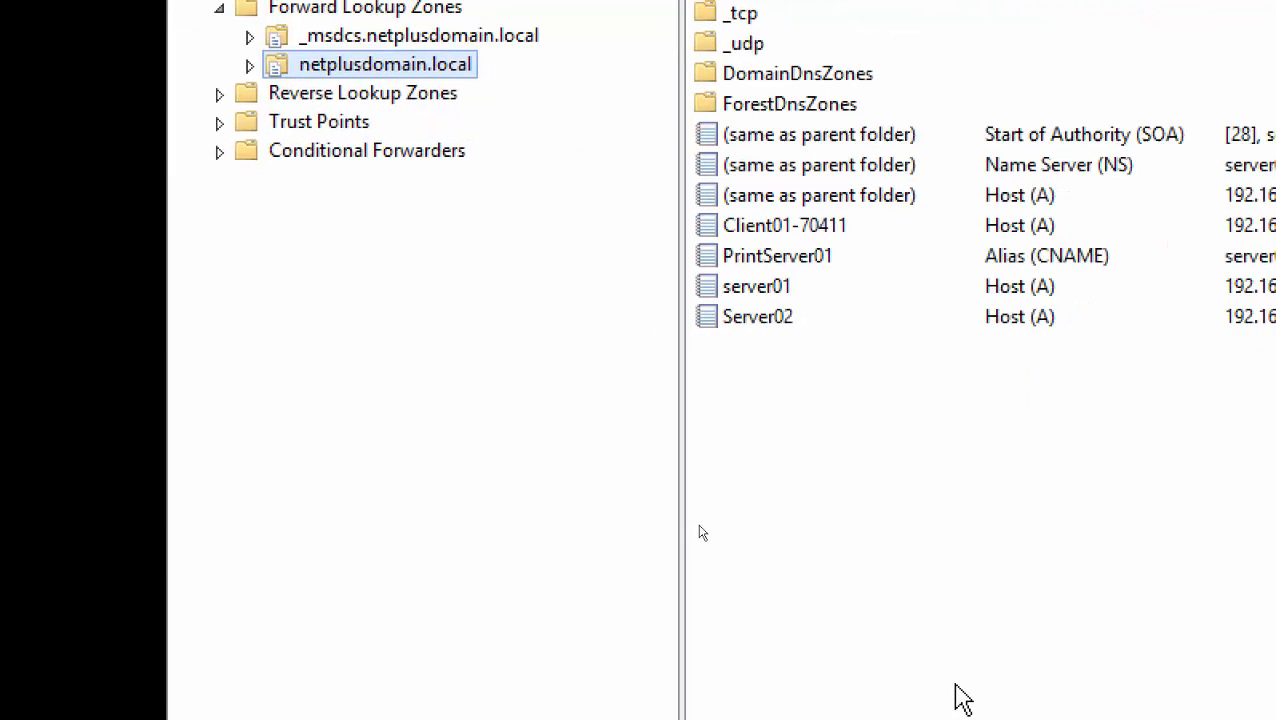
right_click(999, 434)
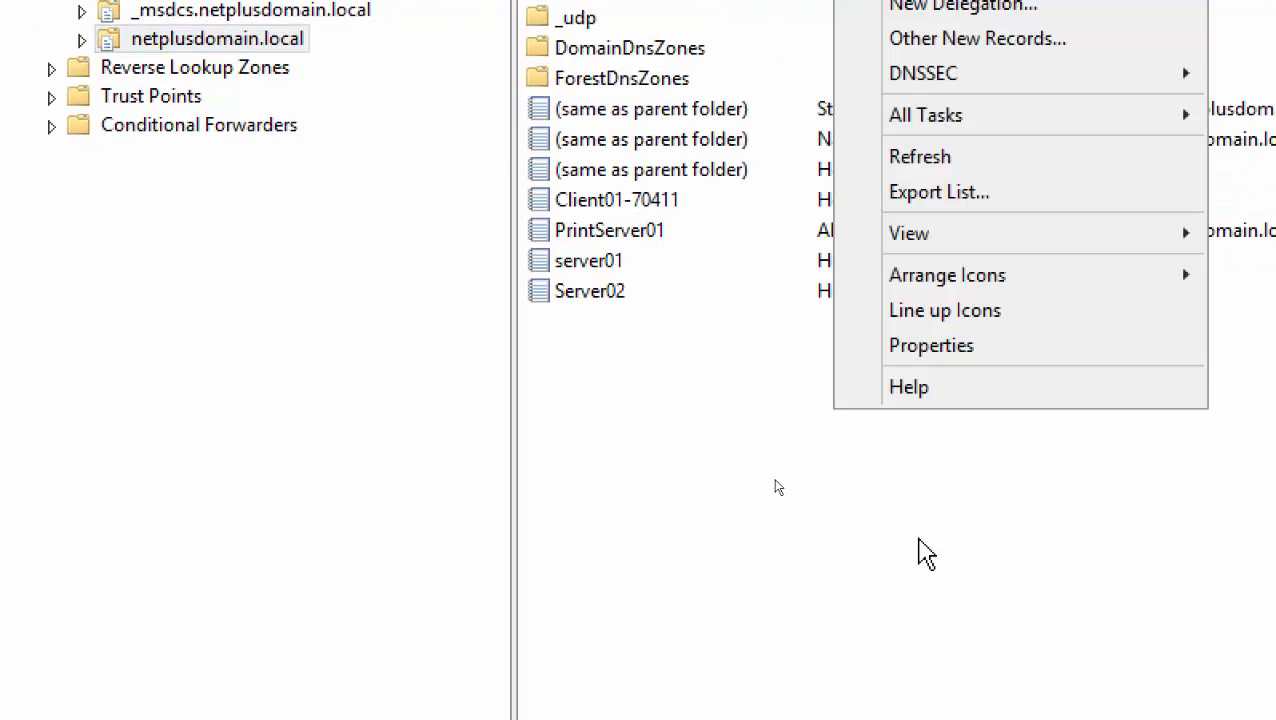
right_click(694, 394)
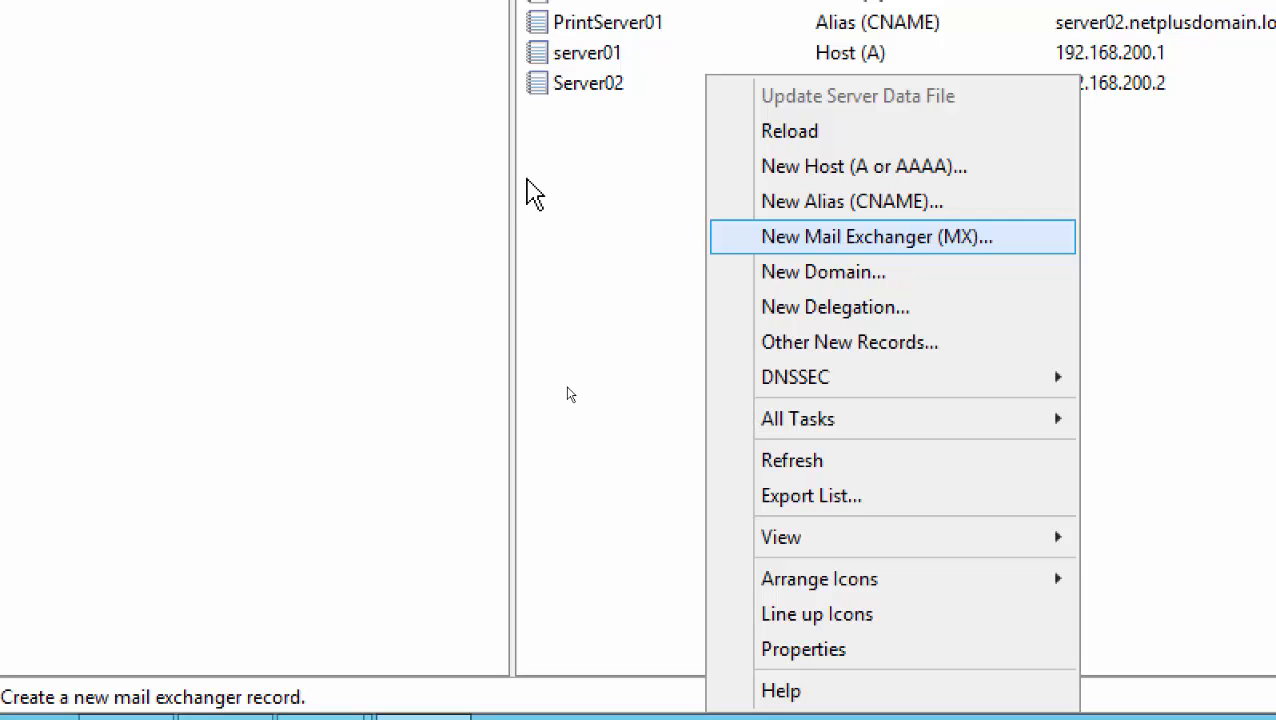
right_click(642, 212)
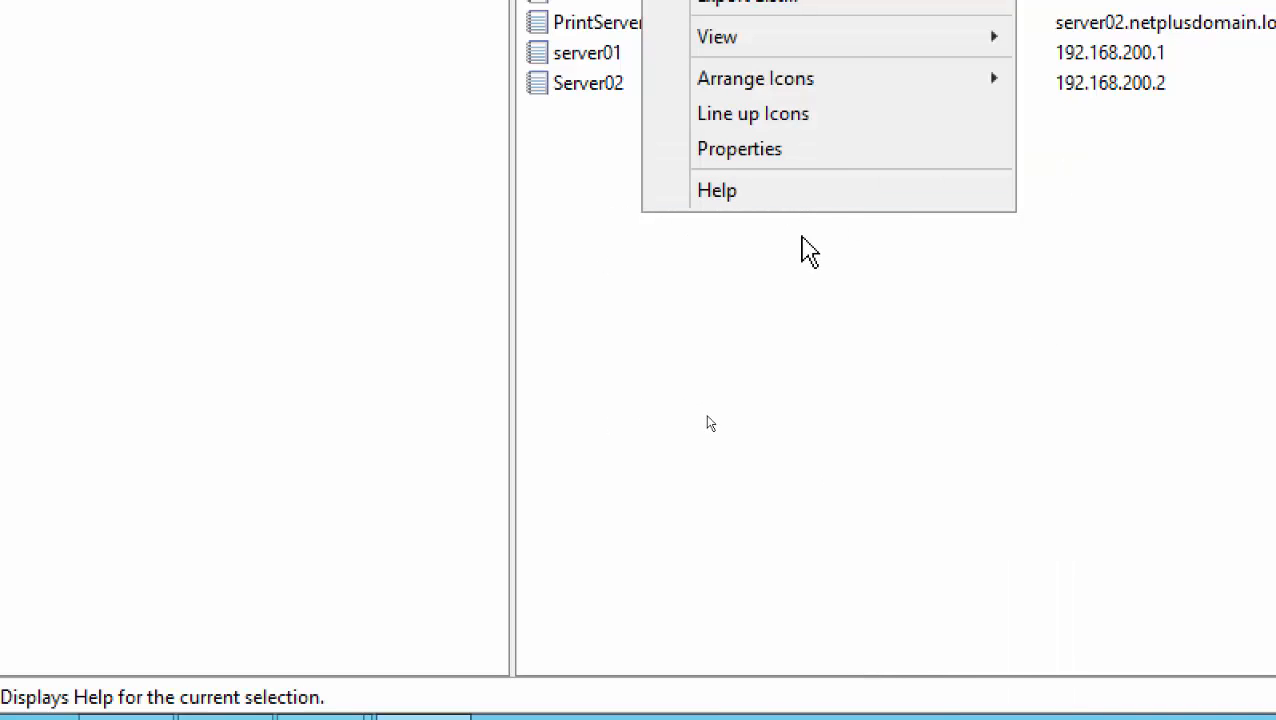
right_click(799, 234)
right_click(727, 220)
right_click(795, 468)
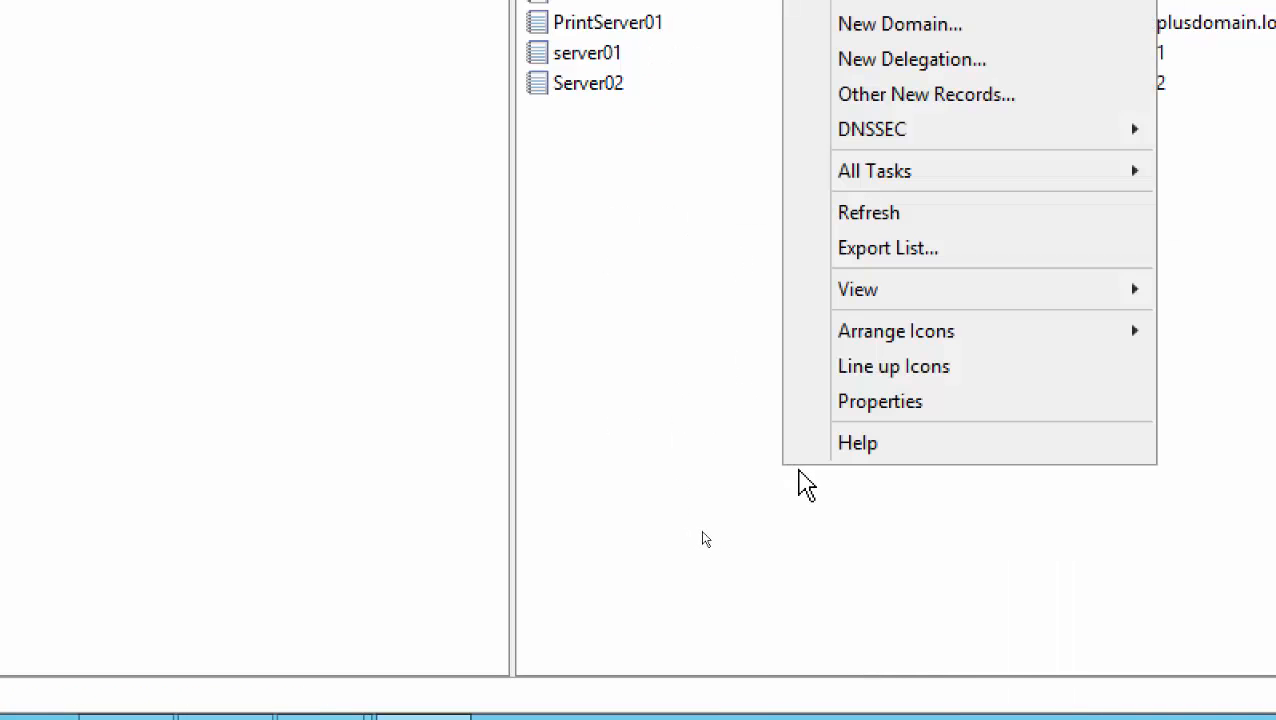
right_click(755, 628)
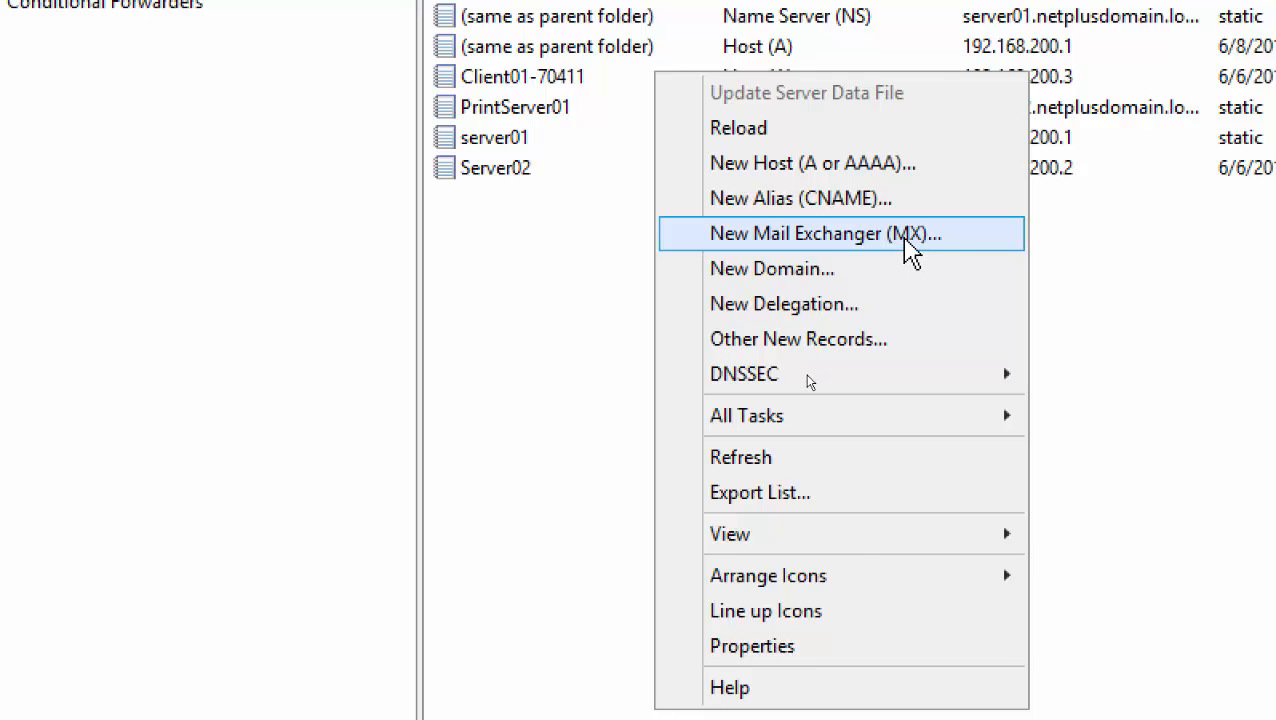
Start a new Mail Exchanger (MX) record with host name ExchangeServer01
left_click(908, 248)
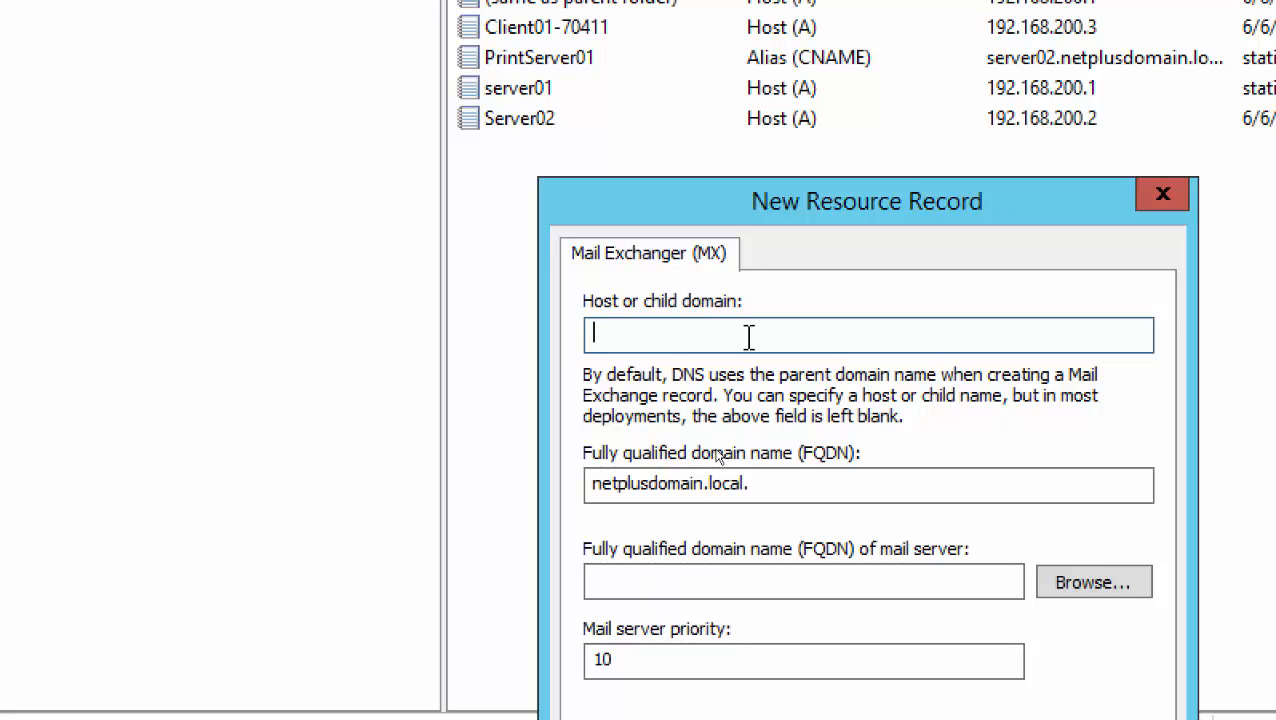
type("ExchangeS")
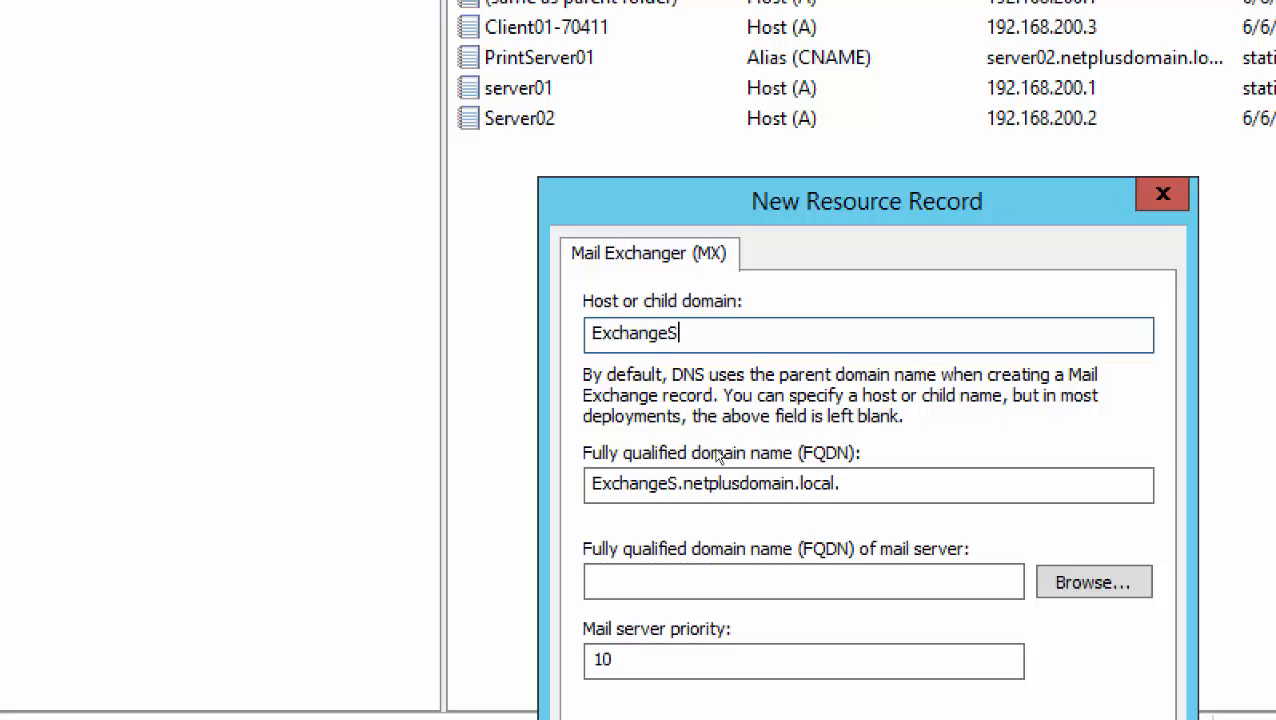
type("erver01")
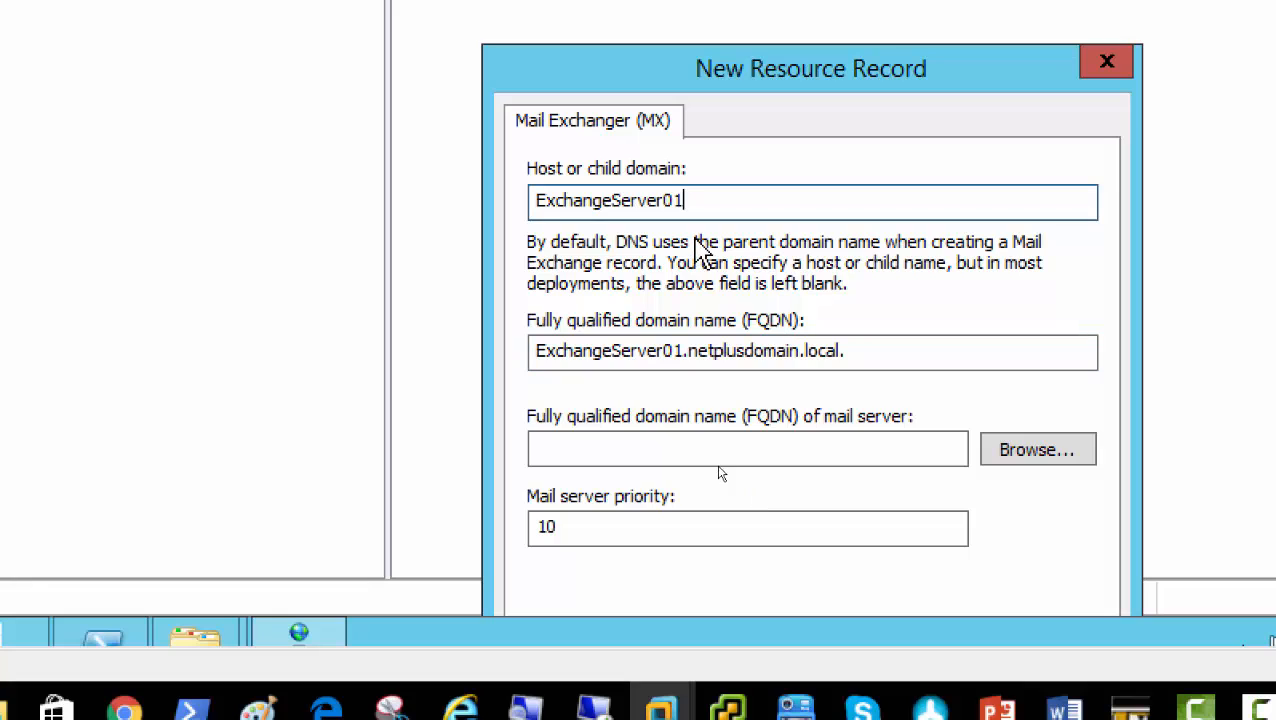
Browse Server01 > Forward Lookup Zones > netplusdomain.local and pick Server02 as the mail server
left_click(1020, 460)
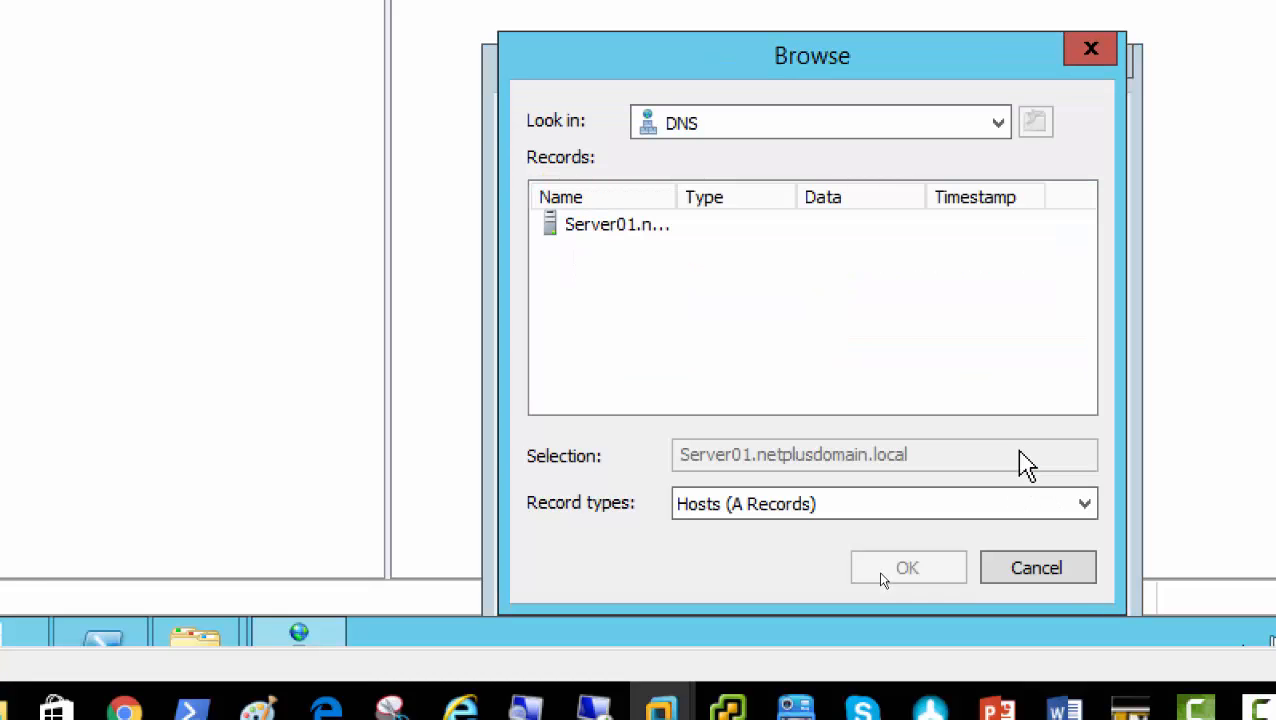
left_click_drag(676, 196, 765, 196)
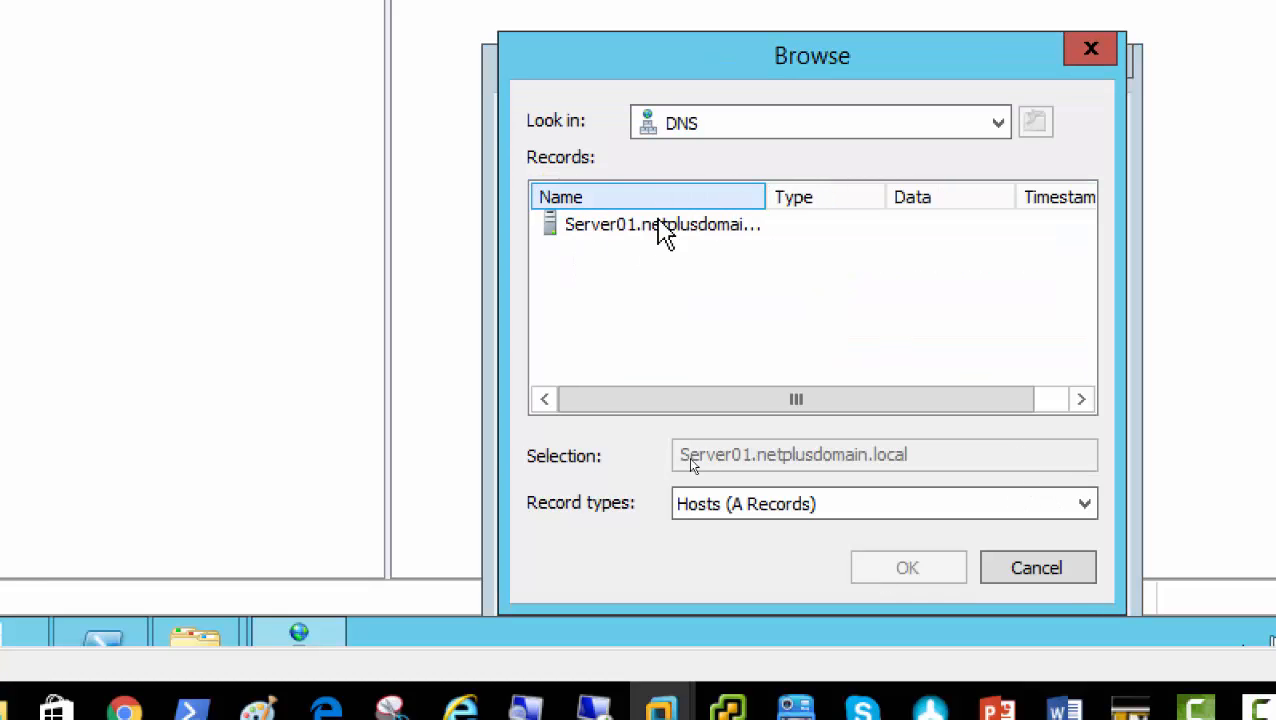
double_click(640, 226)
double_click(641, 228)
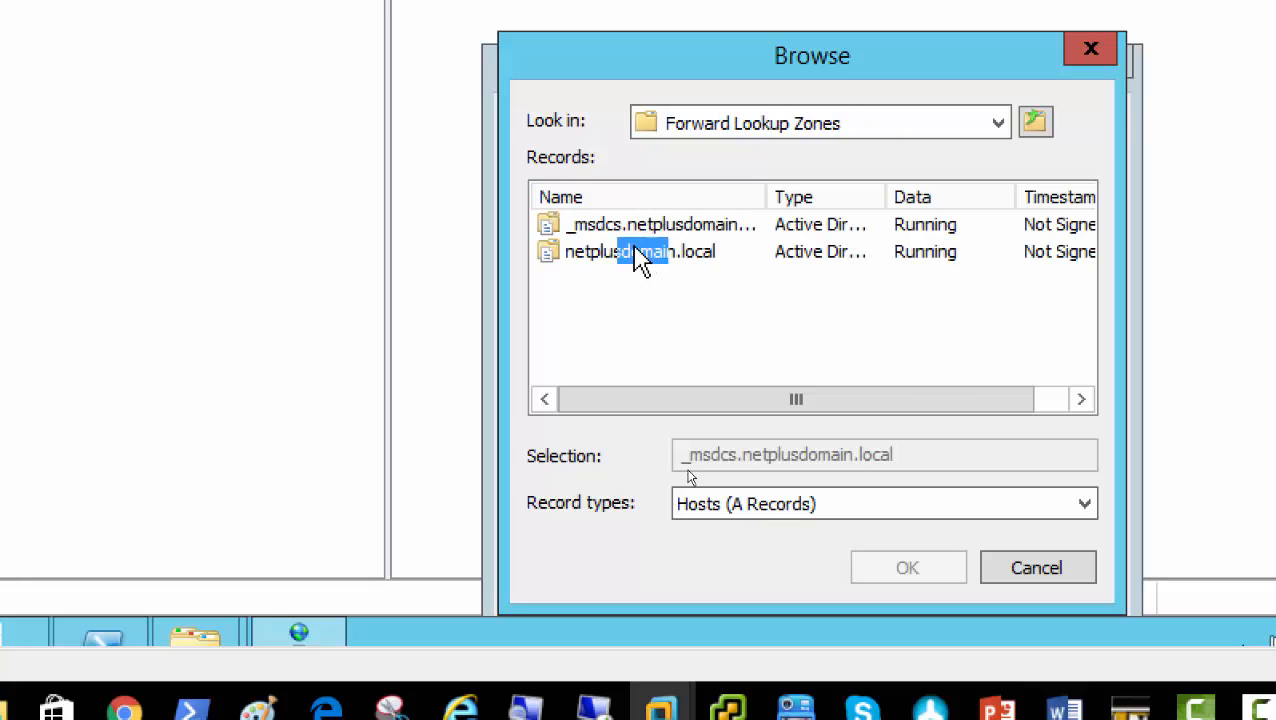
double_click(640, 252)
scroll(730, 338, "down", 2)
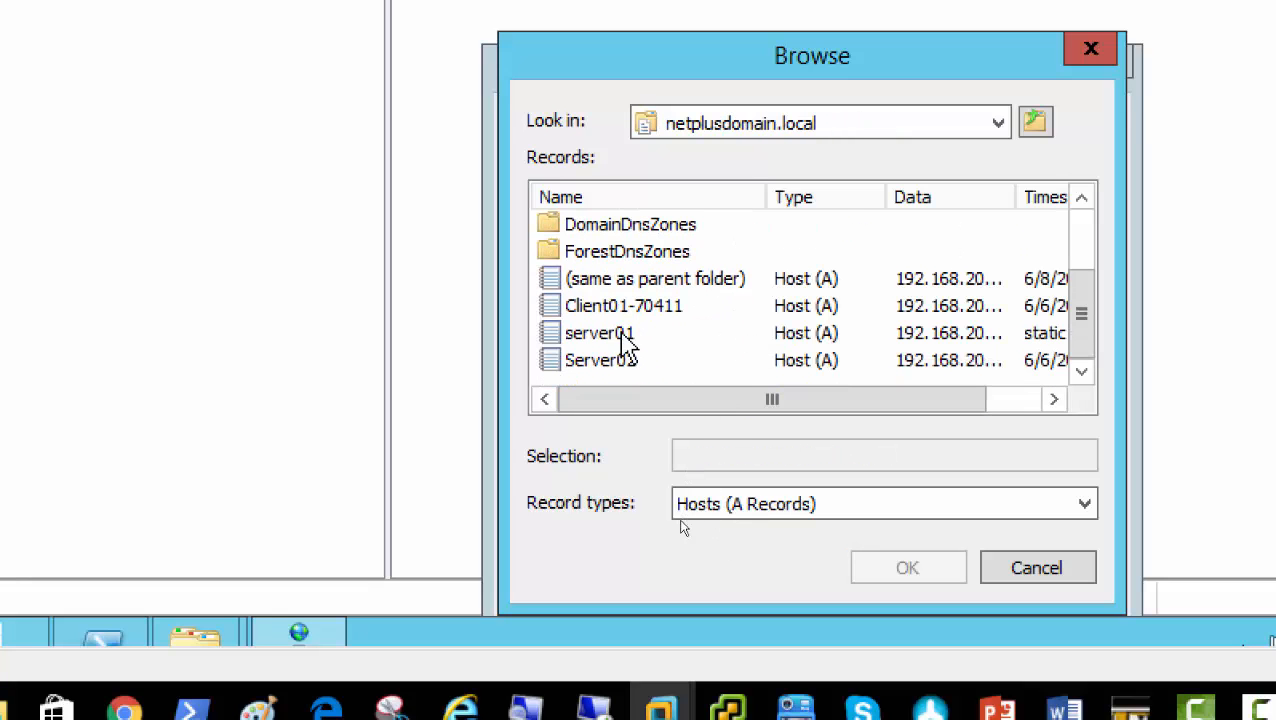
left_click(619, 366)
double_click(619, 366)
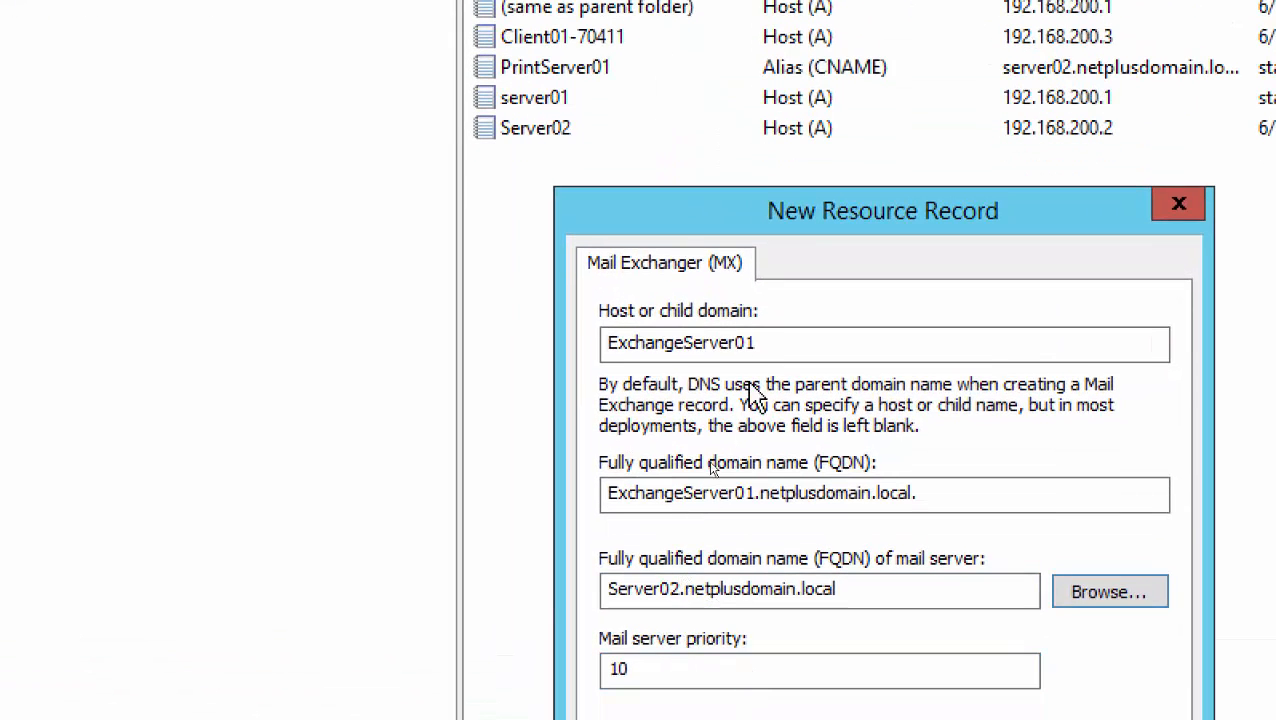
Create the ExchangeServer01 MX record pointing to Server02.netplusdomain.local with priority 10
left_click_drag(765, 342, 493, 342)
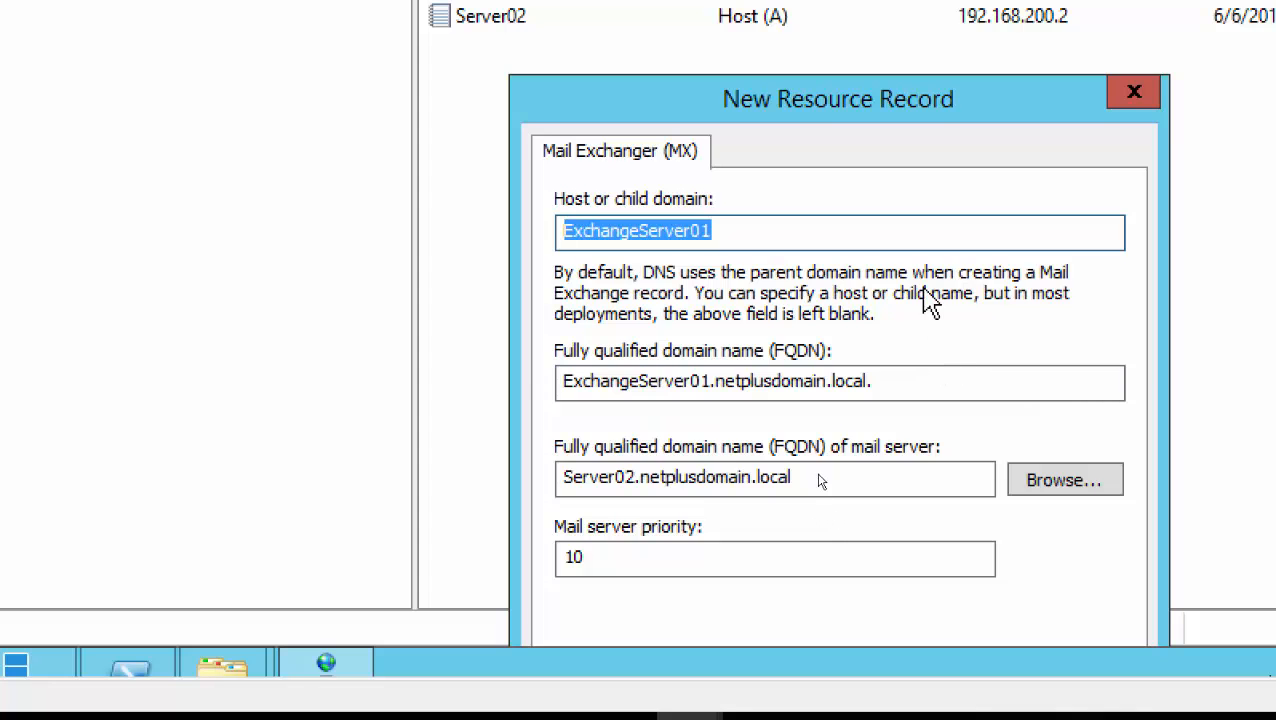
left_click_drag(796, 108, 774, 23)
left_click_drag(790, 80, 780, 44)
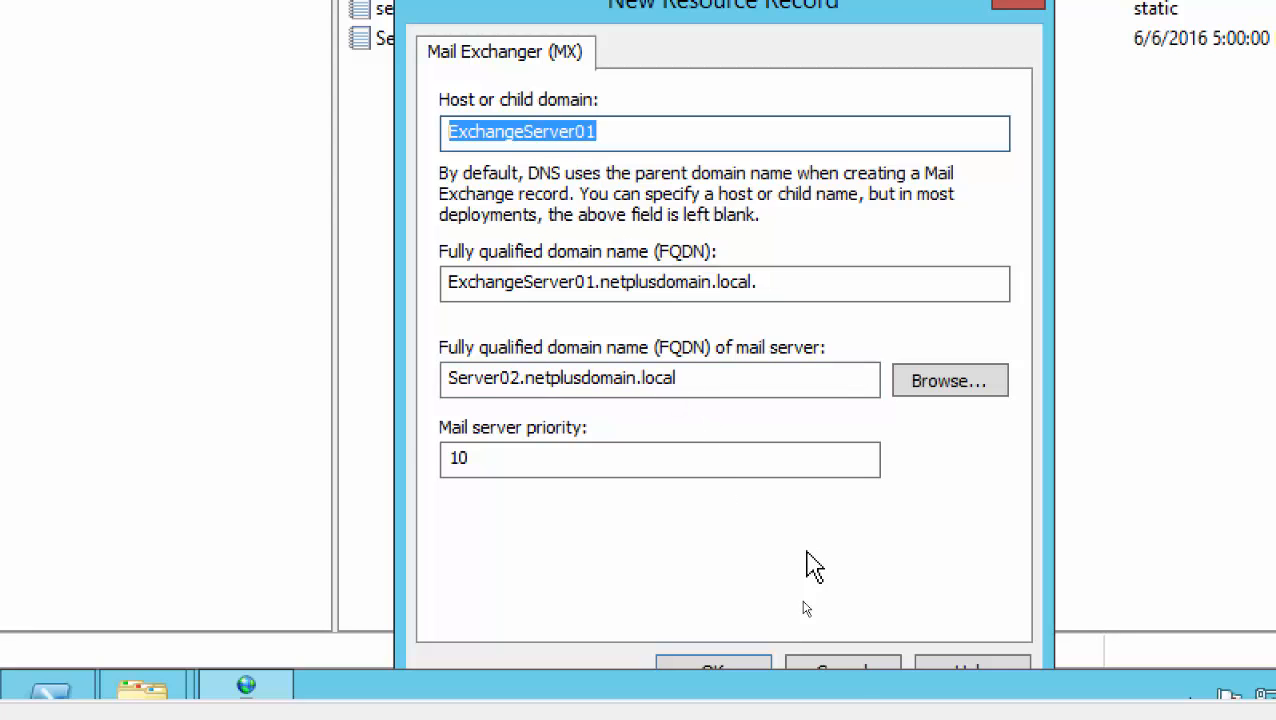
left_click(727, 665)
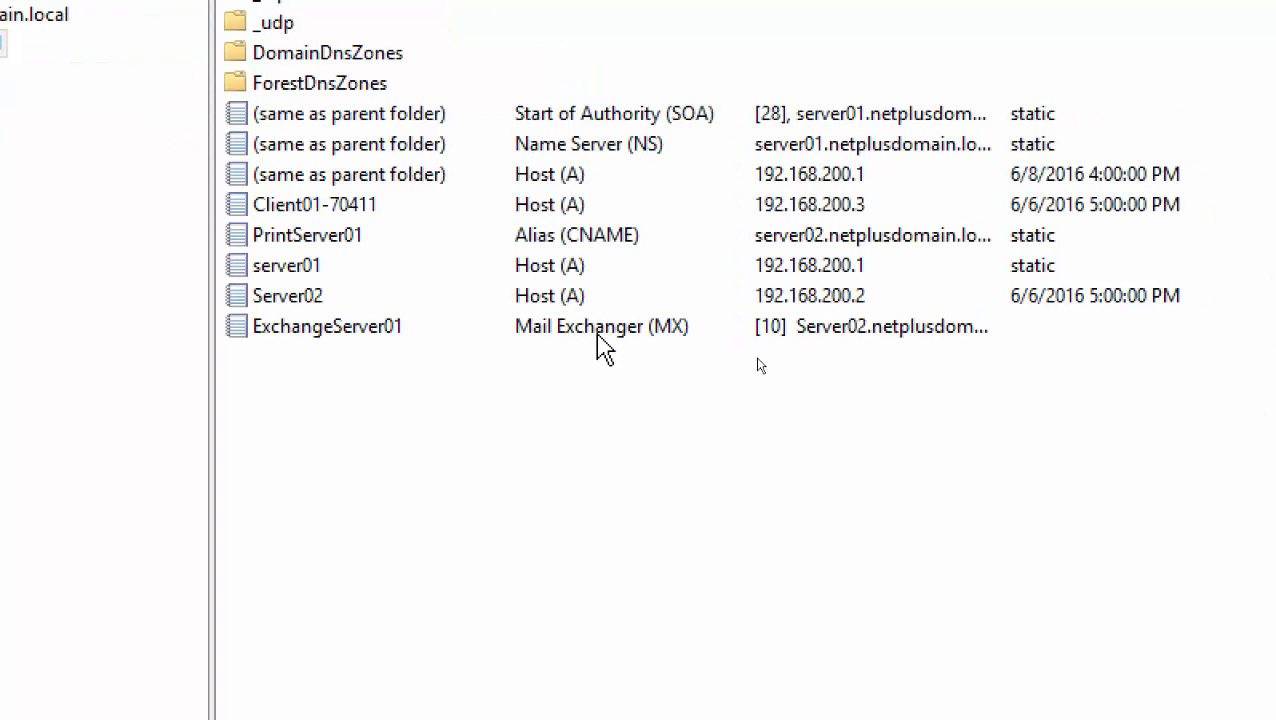
left_click(803, 334)
double_click(600, 330)
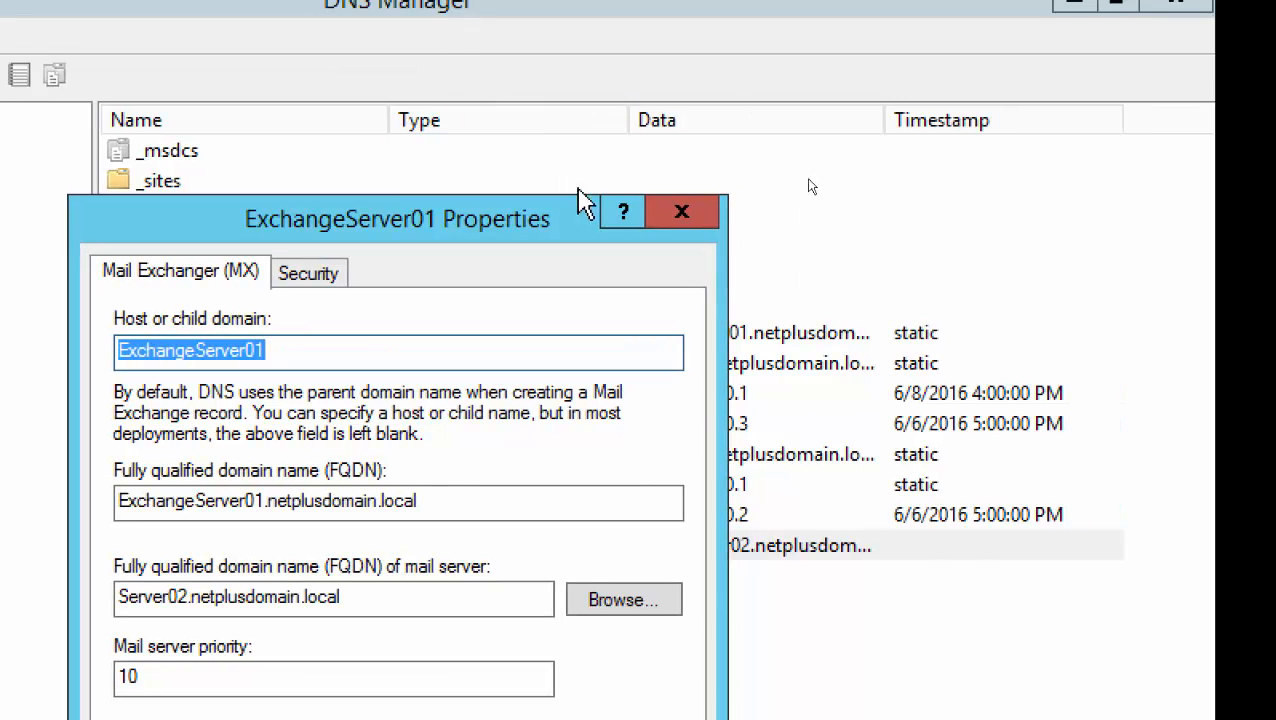
left_click(798, 3)
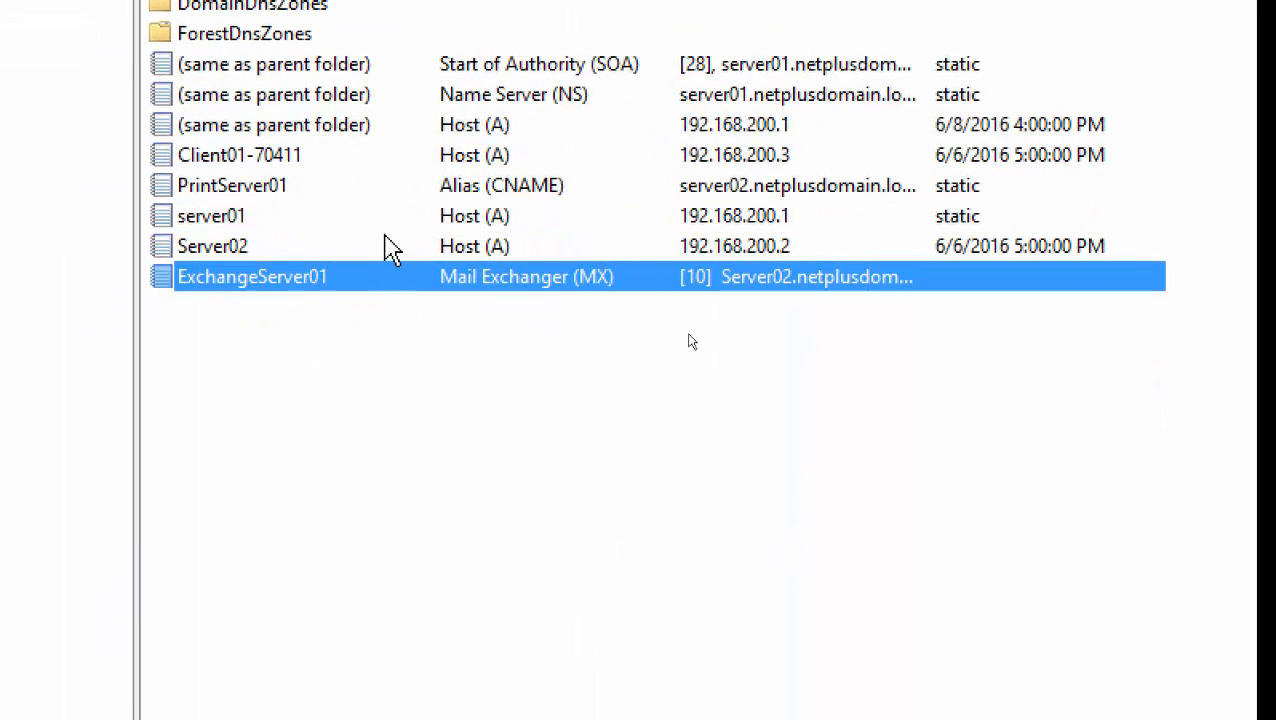
left_click(495, 192)
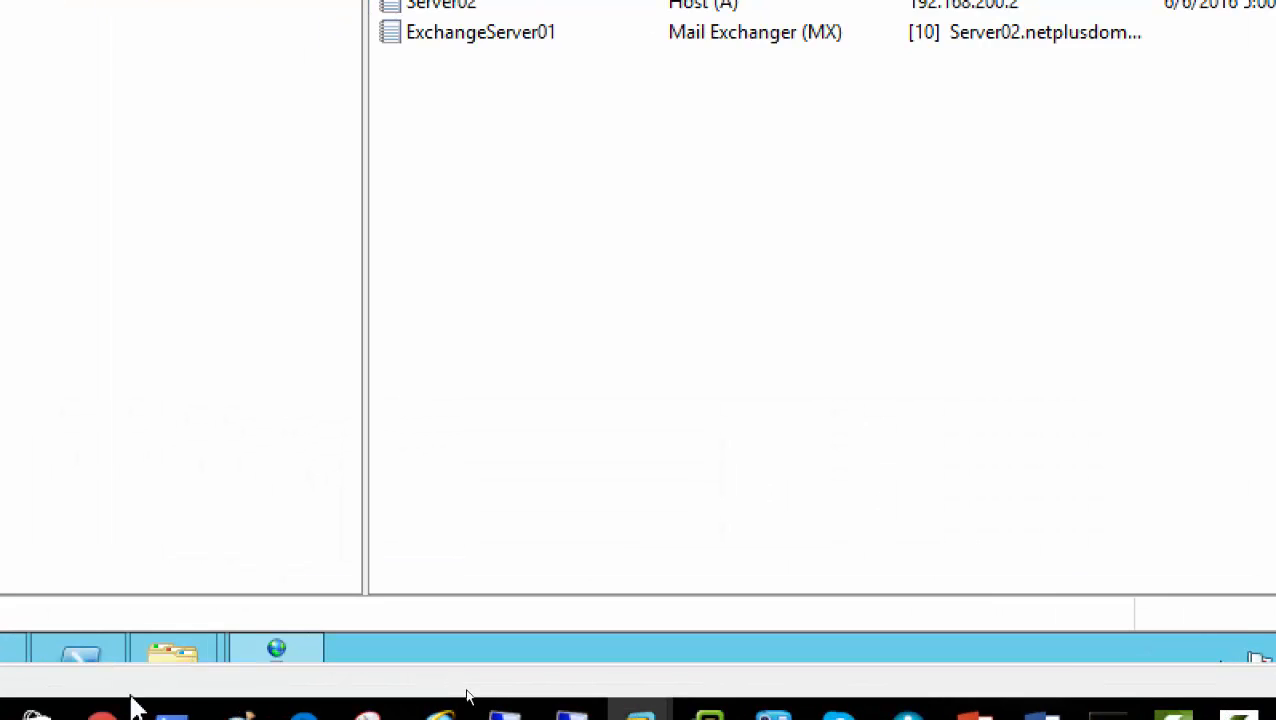
mouse_move(975, 716)
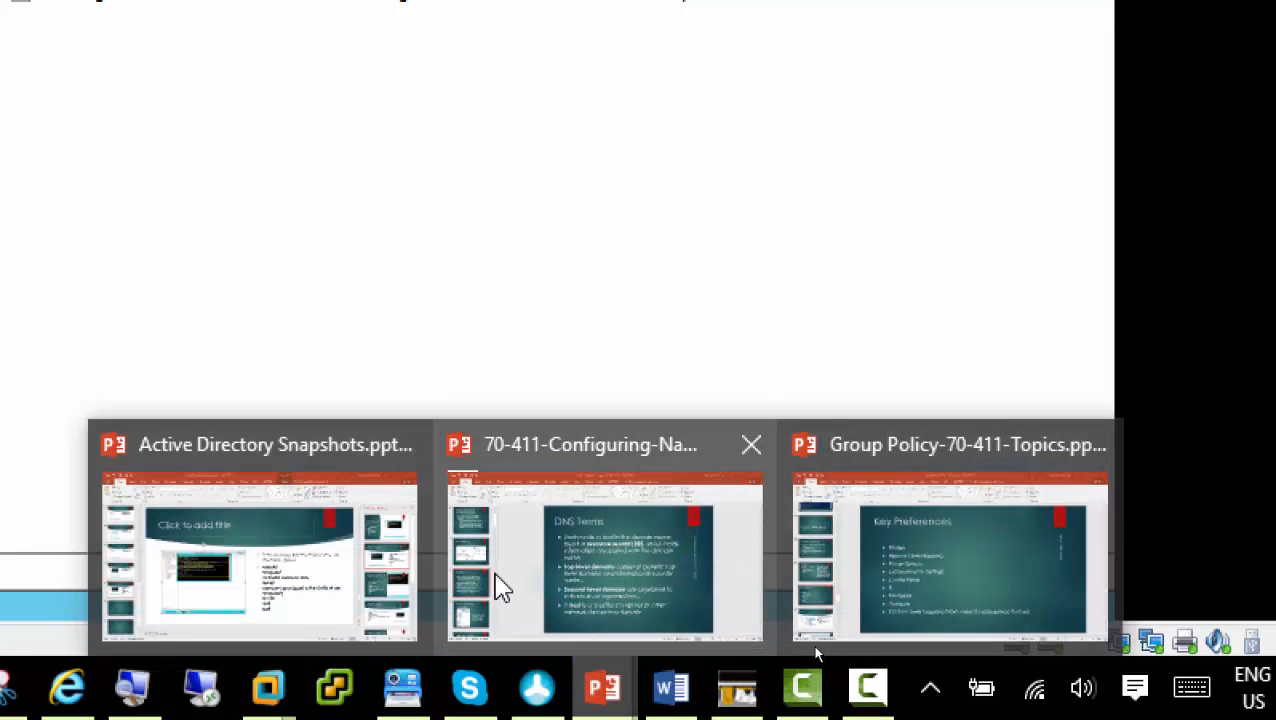
left_click(570, 584)
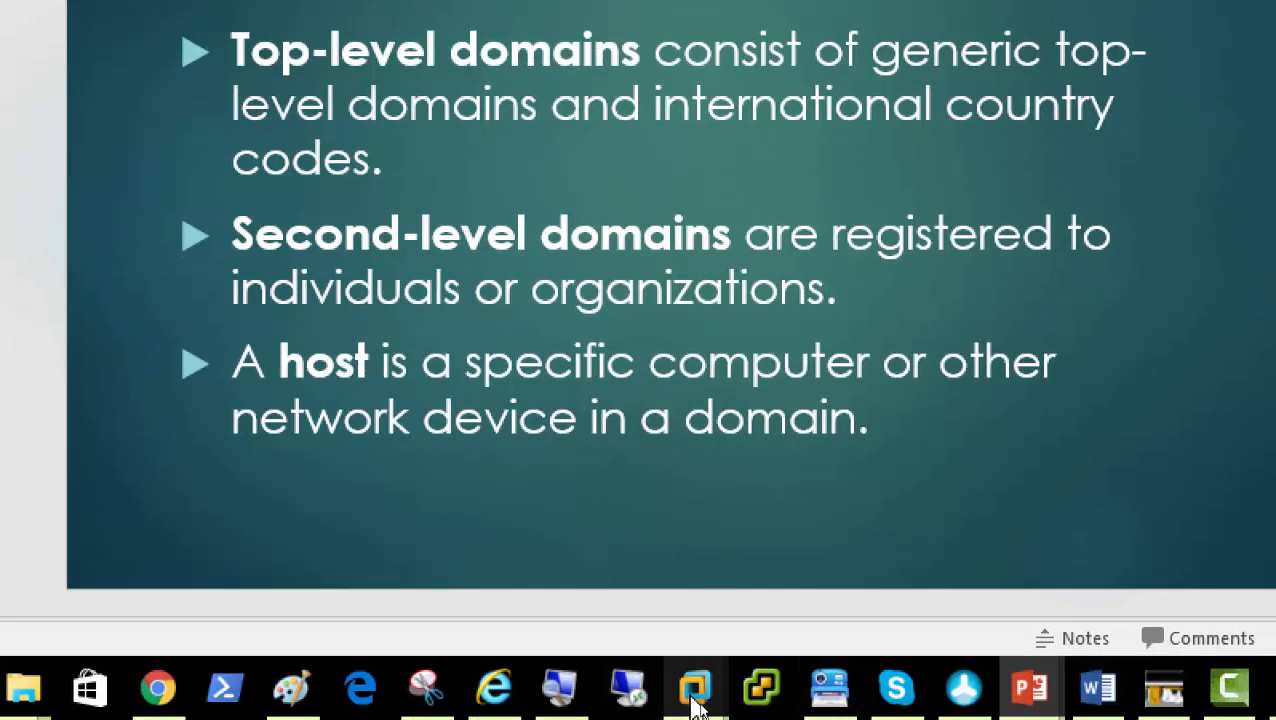
mouse_move(700, 685)
left_click(795, 520)
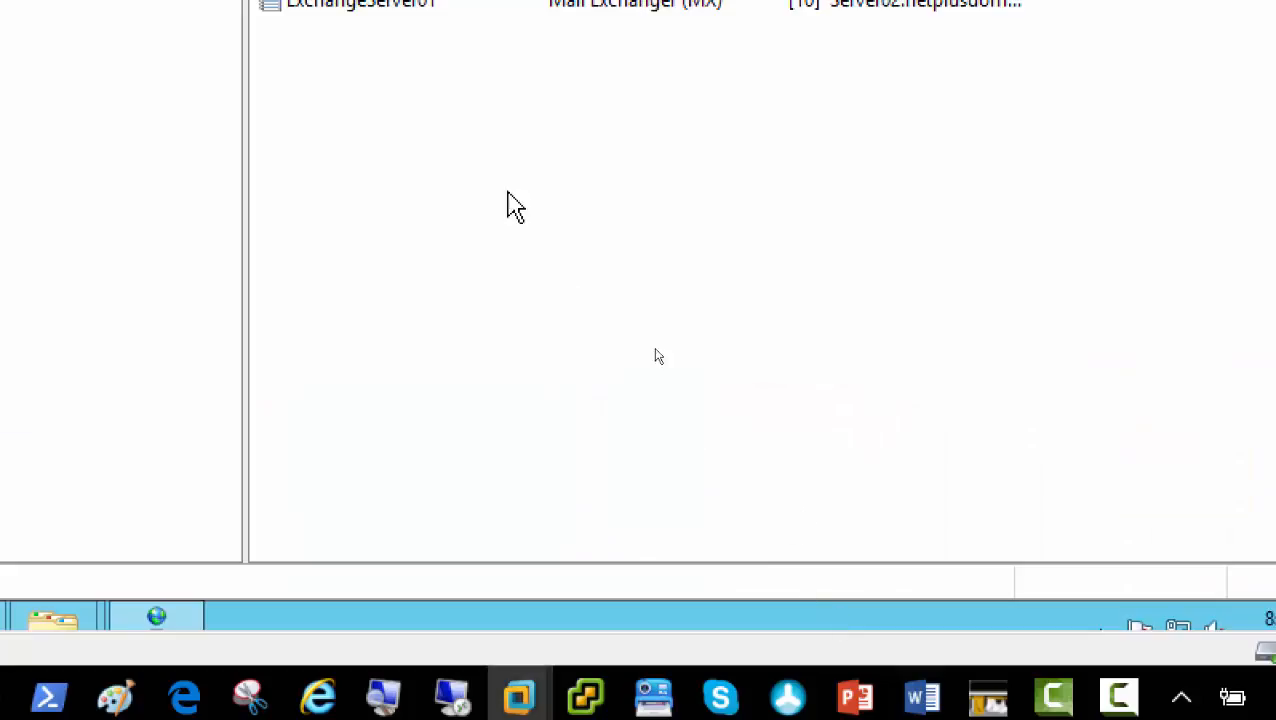
right_click(597, 432)
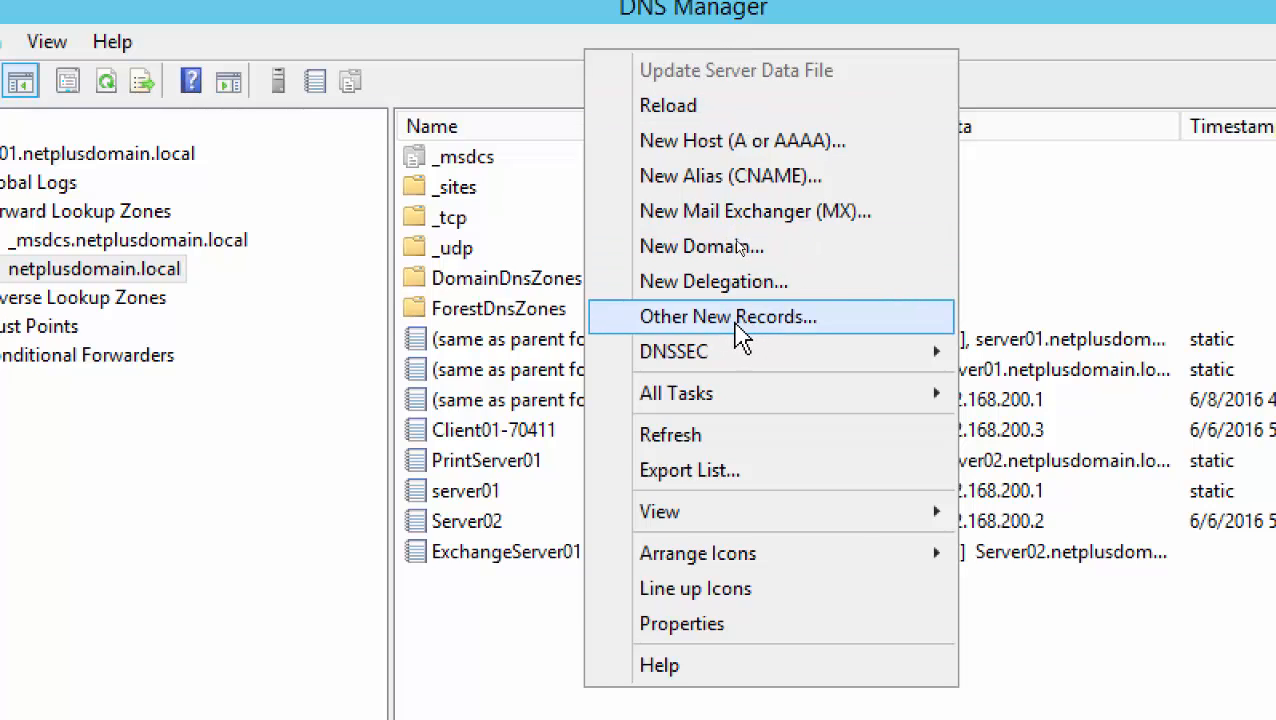
left_click(748, 332)
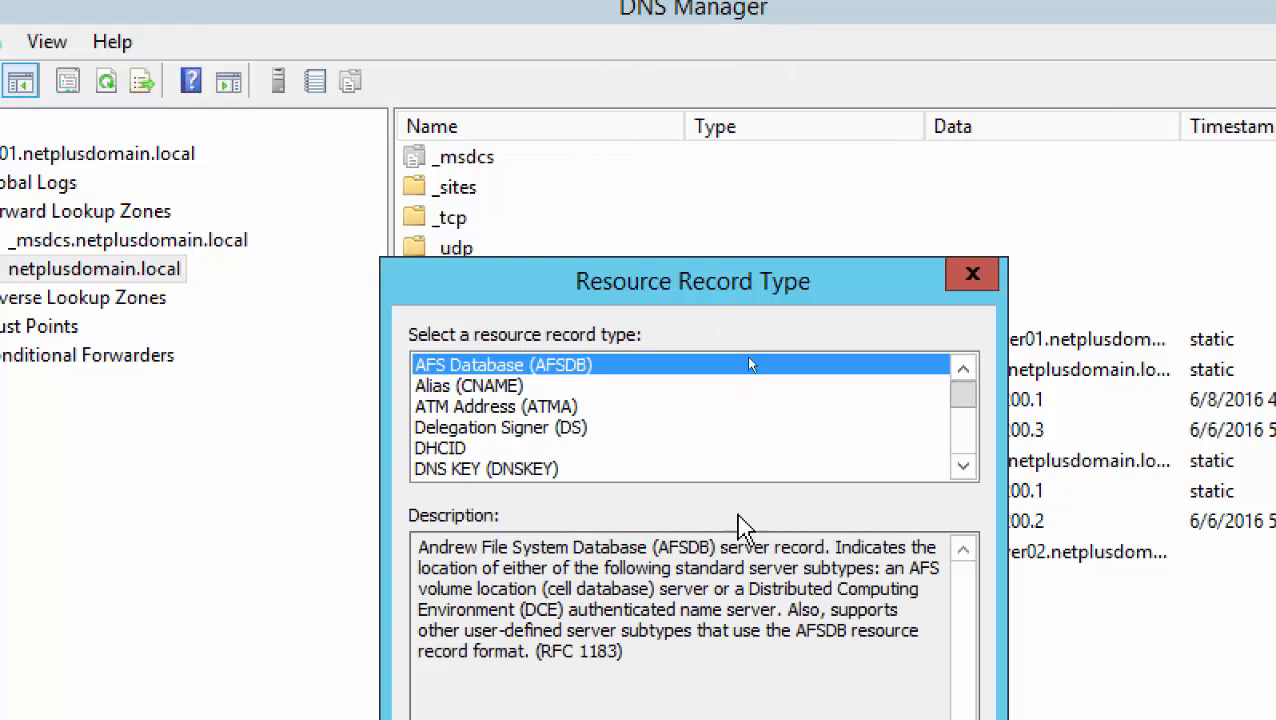
left_click(962, 466)
left_click(962, 466)
left_click(962, 468)
left_click(962, 468)
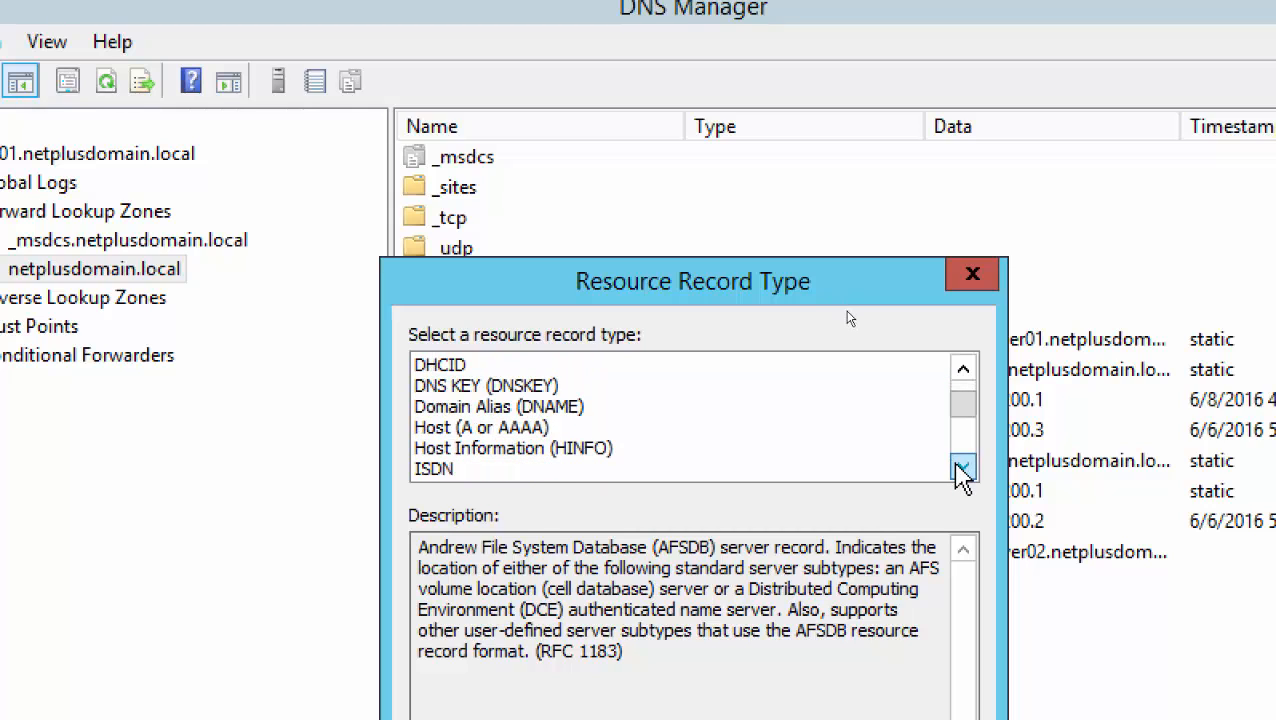
left_click(962, 468)
left_click(962, 468)
left_click(962, 468)
left_click(962, 468)
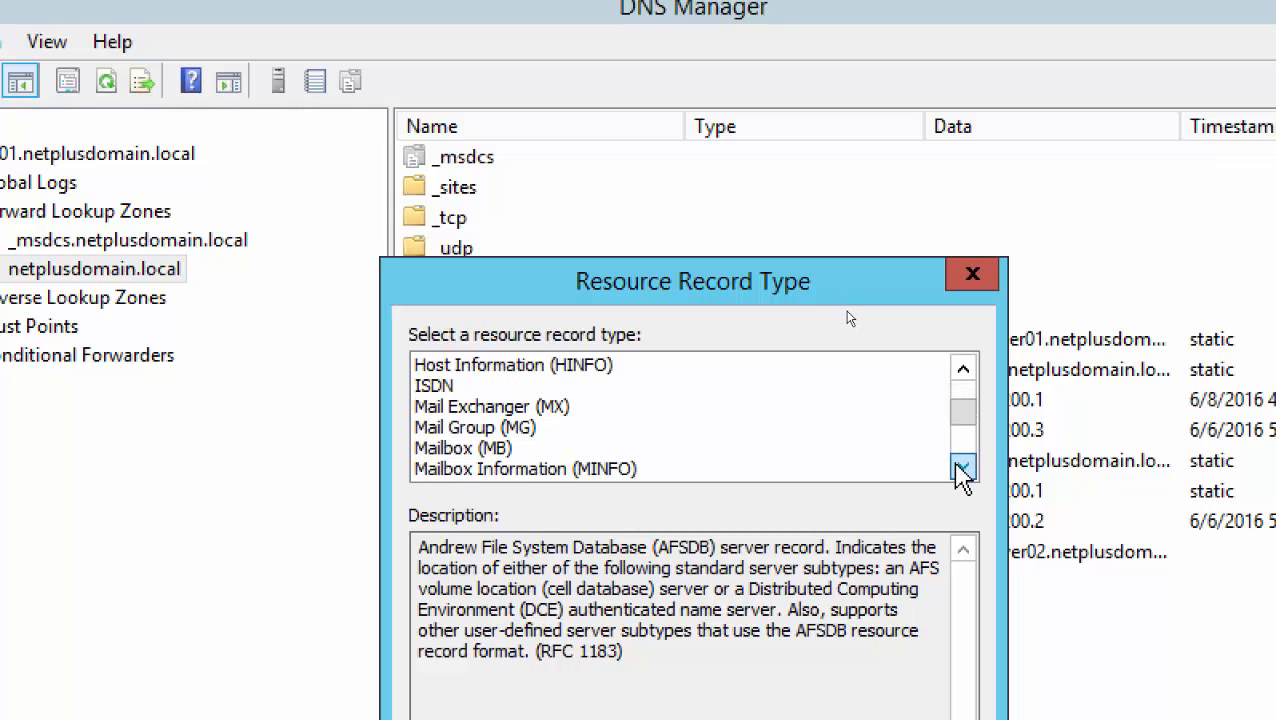
left_click(962, 468)
left_click(962, 468)
left_click(962, 468)
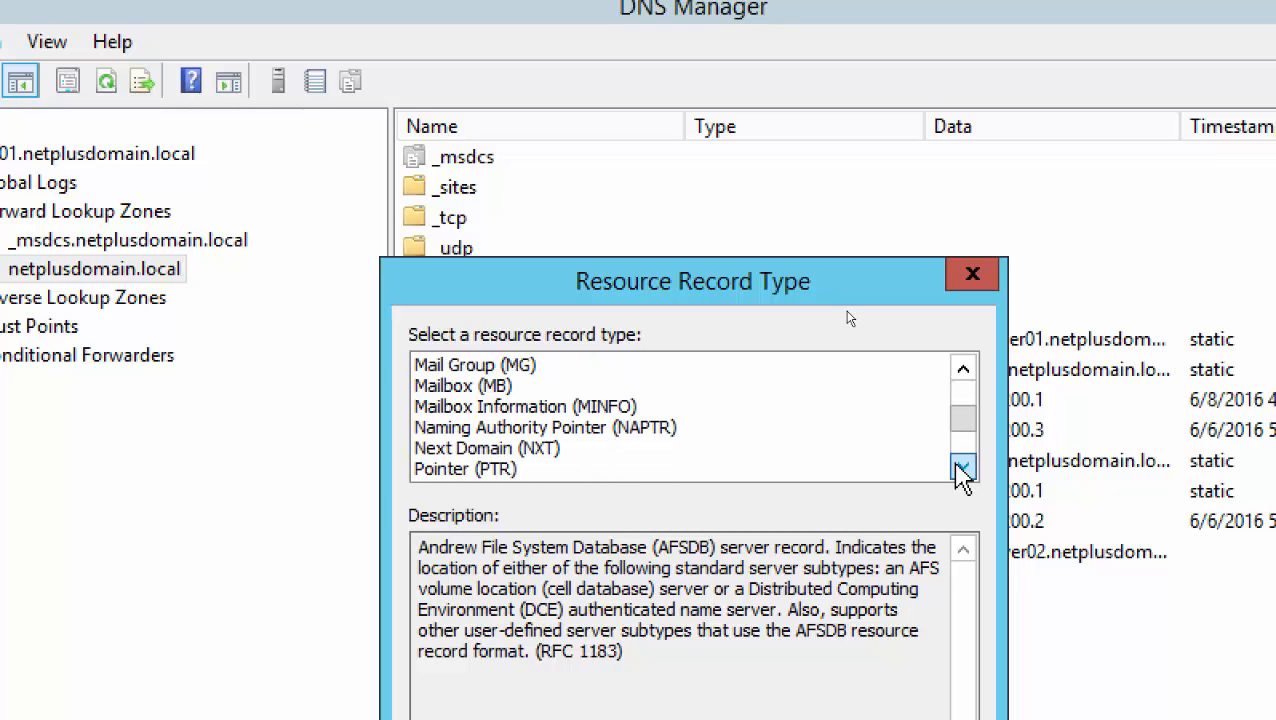
left_click(962, 468)
left_click(962, 468)
left_click(962, 468)
left_click(962, 468)
left_click(962, 468)
left_click(962, 468)
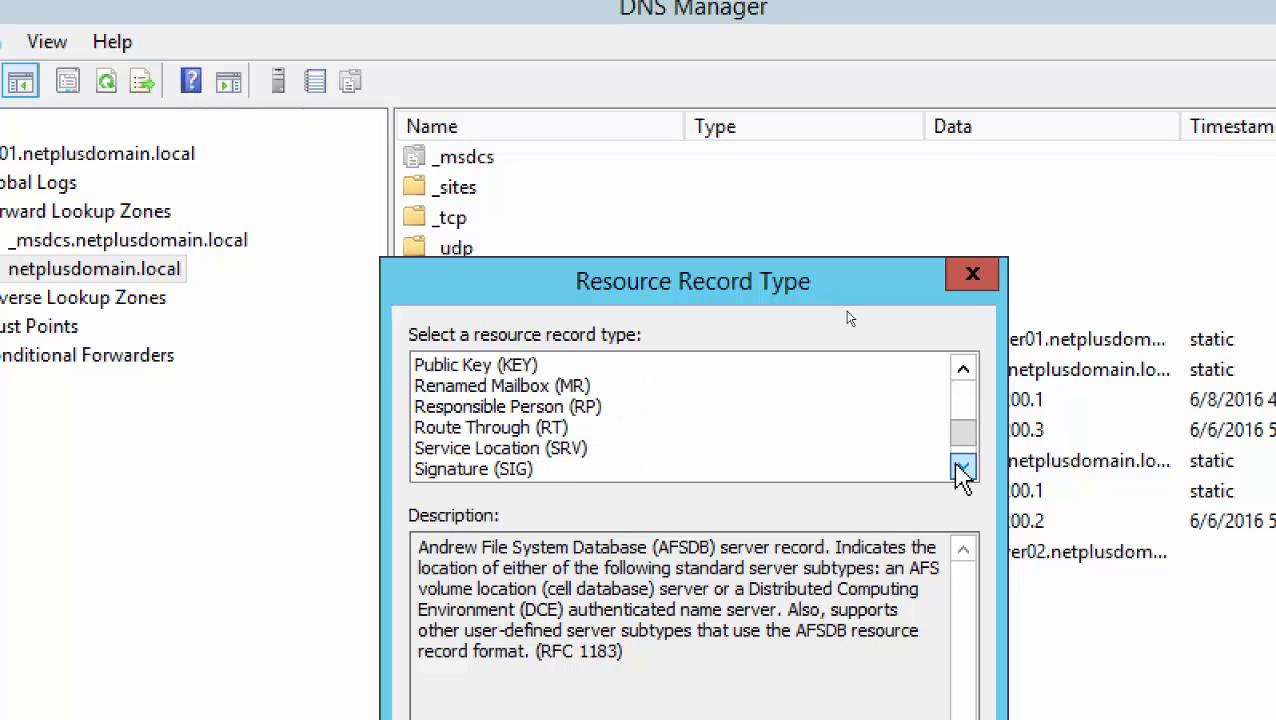
left_click(962, 468)
left_click(962, 468)
left_click(962, 468)
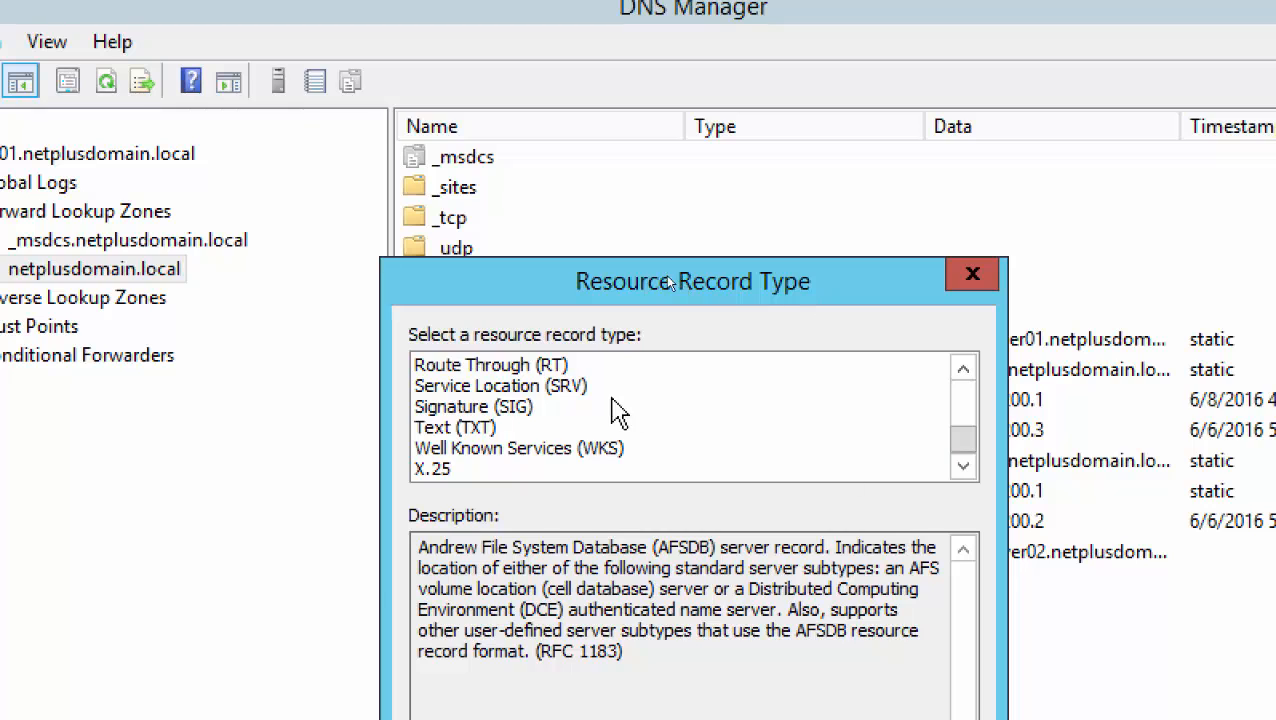
left_click(577, 389)
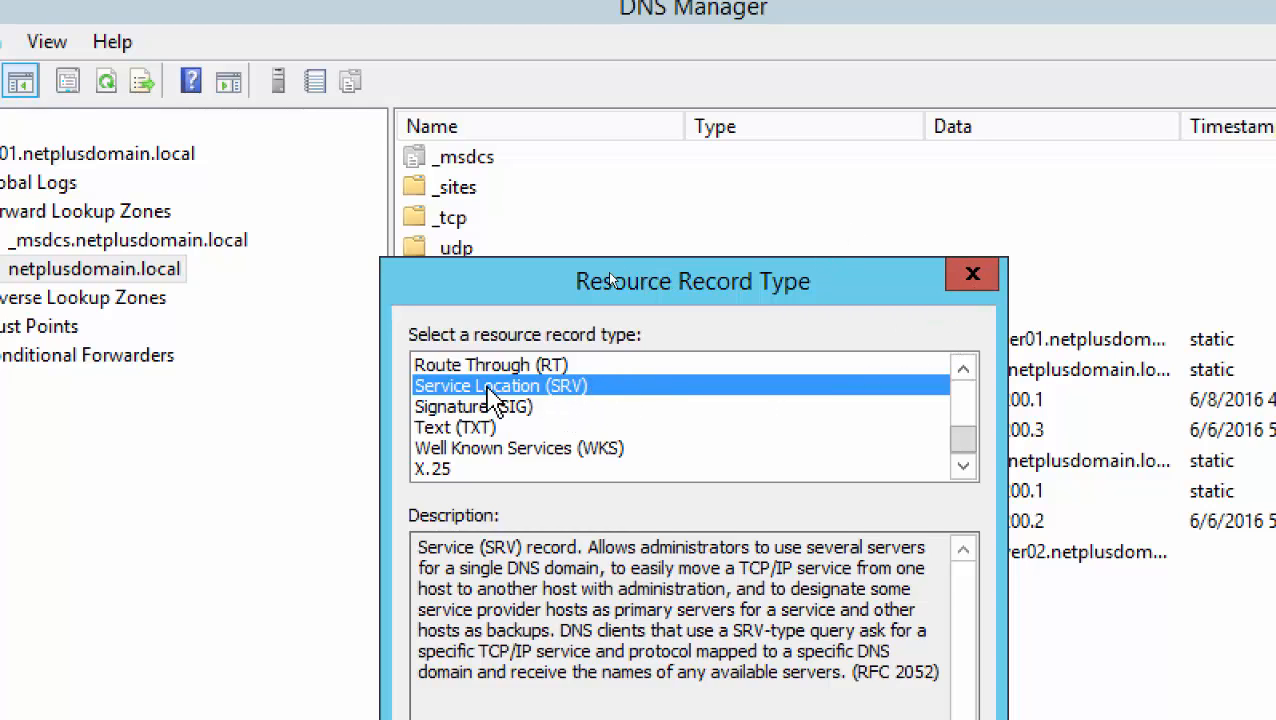
left_click(973, 275)
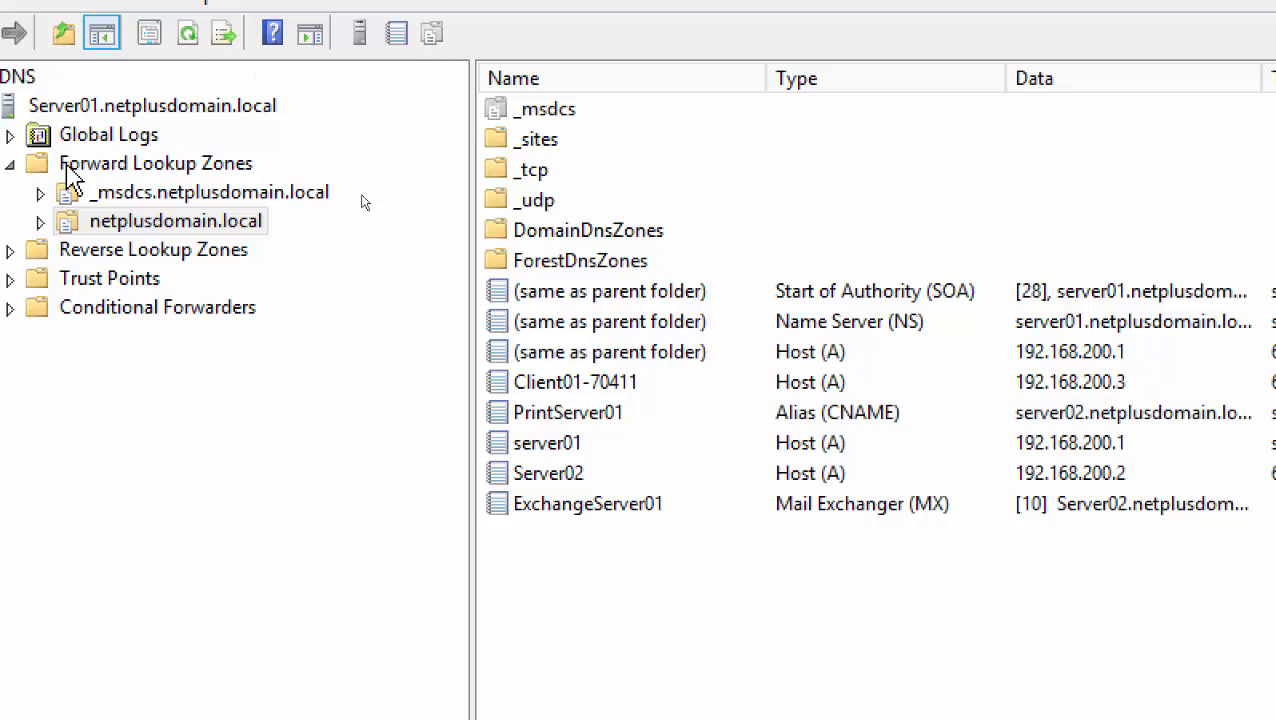
Expand netplusdomain.local > _sites > Default-First-Site-Name > _tcp, then pause the screen recording
left_click(41, 222)
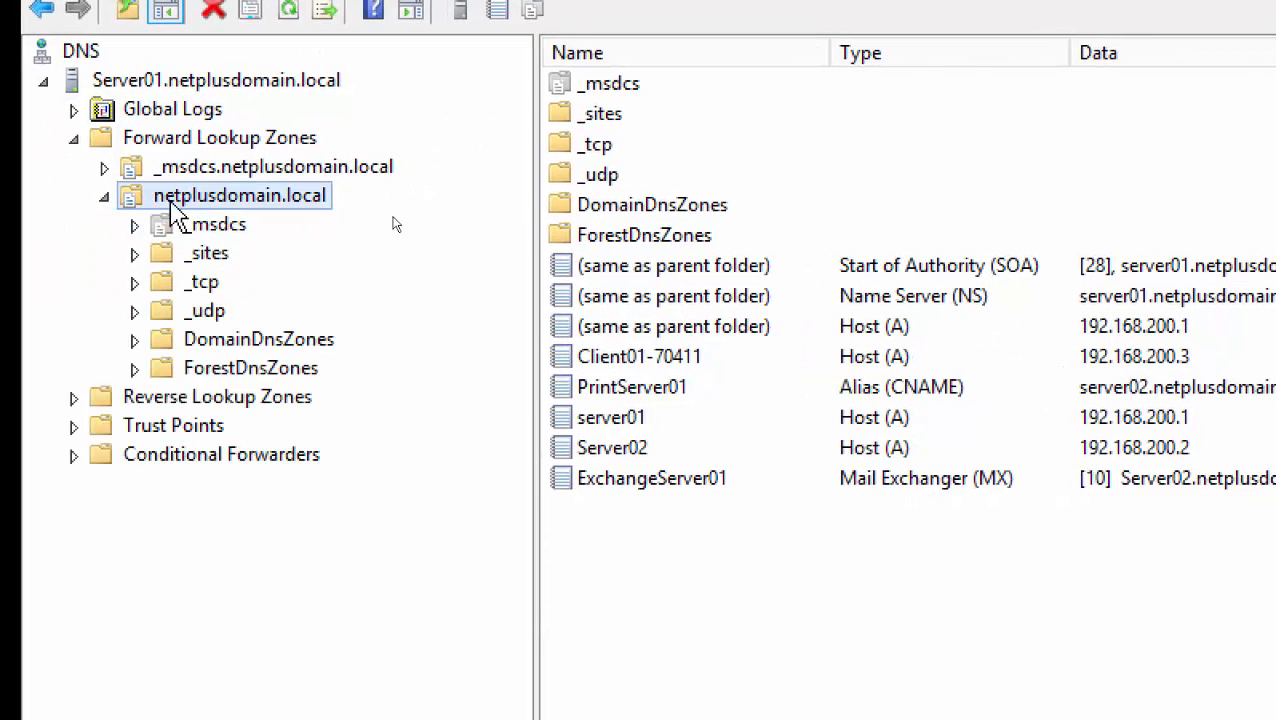
left_click(210, 256)
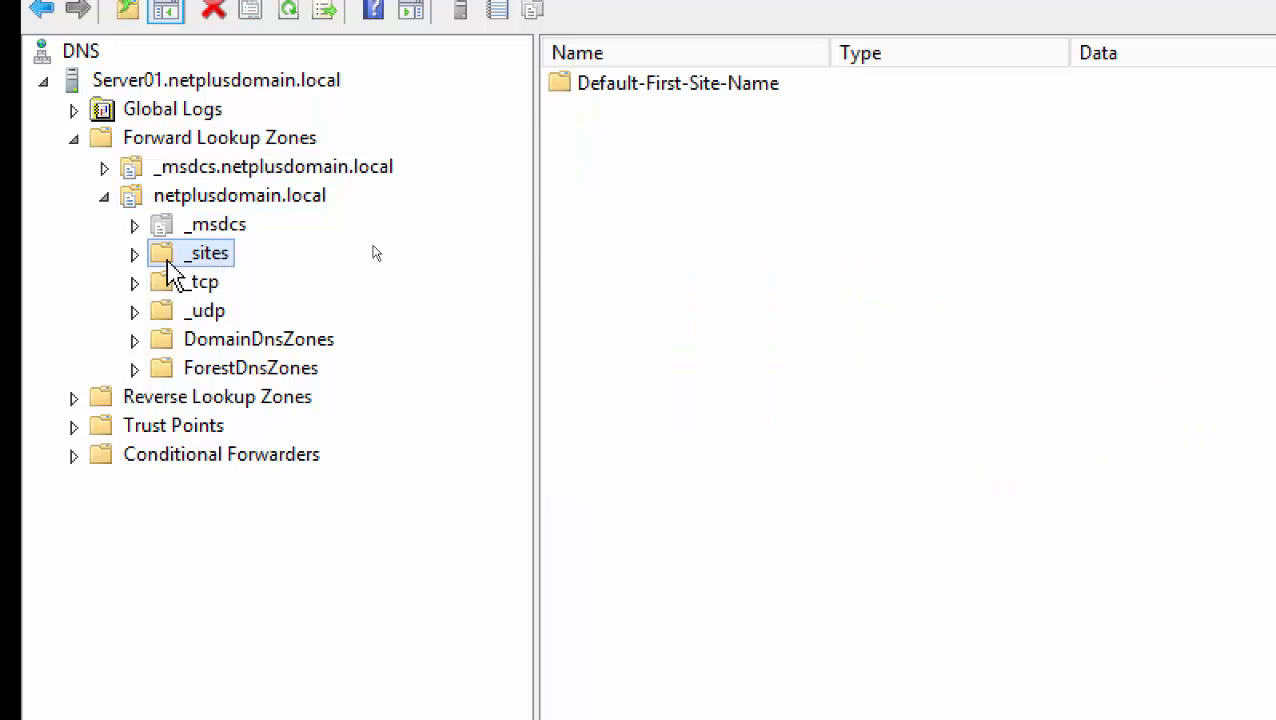
left_click(134, 254)
left_click(190, 283)
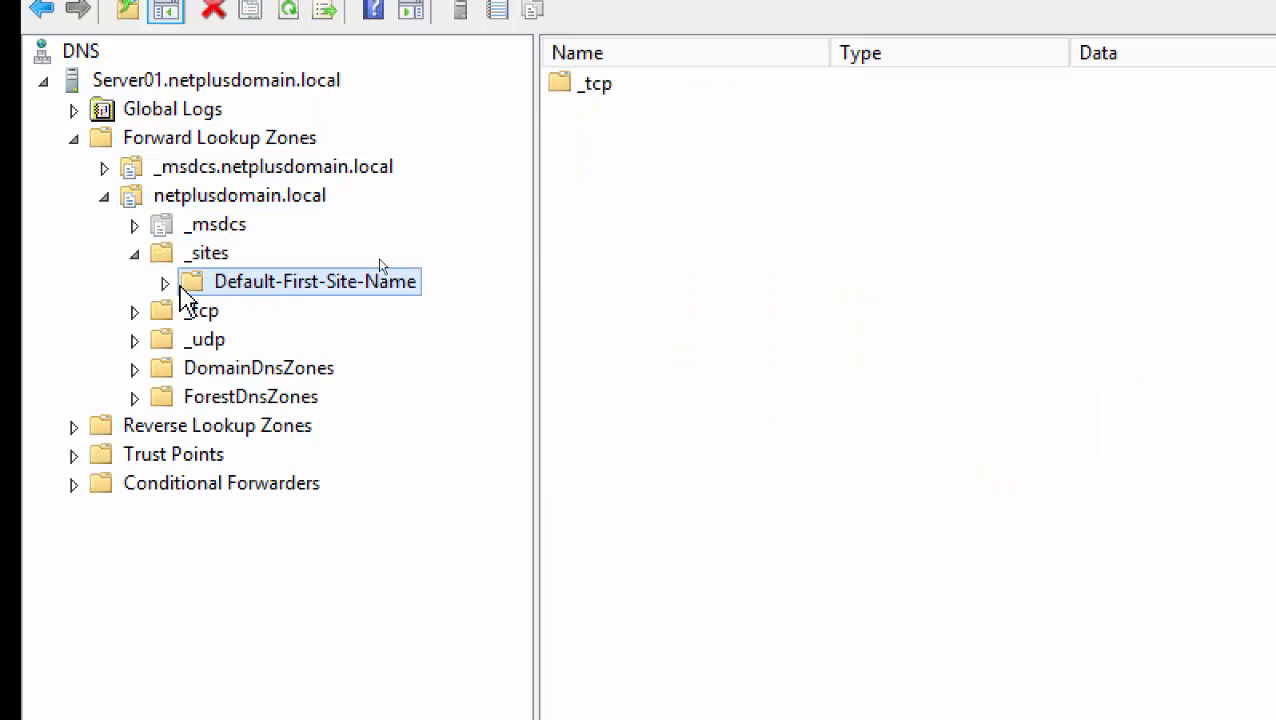
left_click(165, 283)
left_click(260, 315)
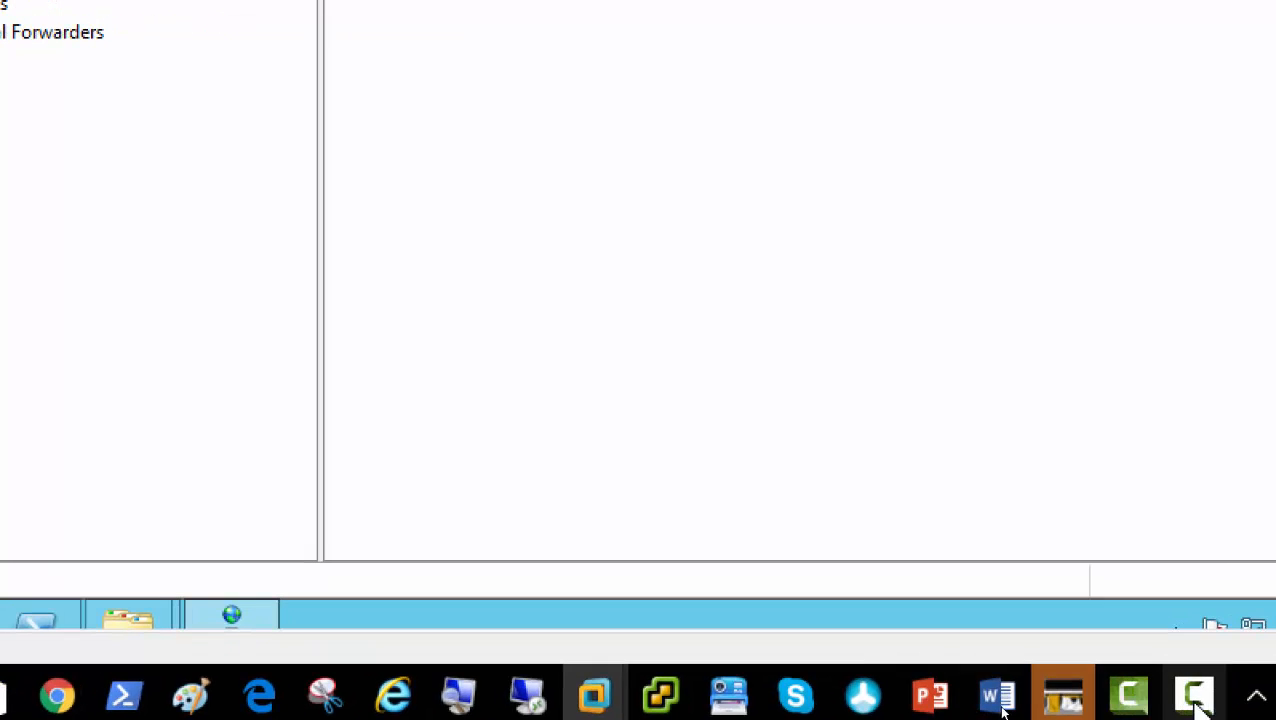
left_click(1195, 700)
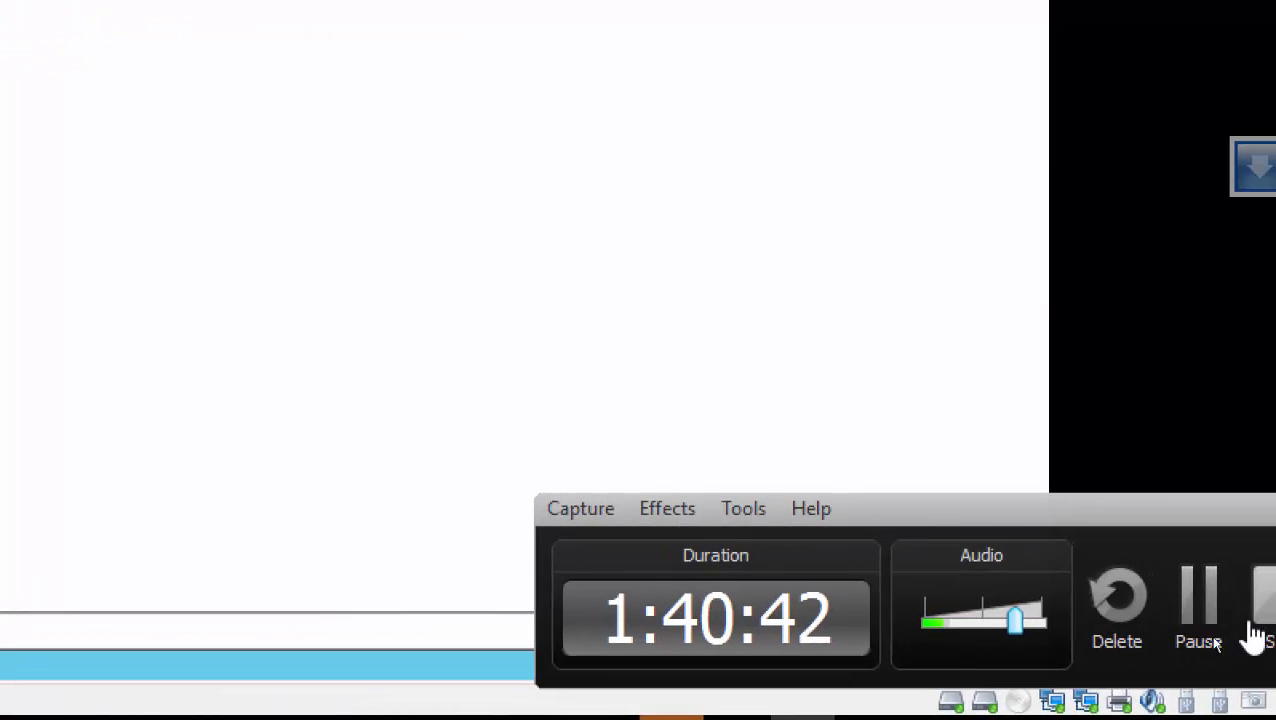
left_click(1196, 600)
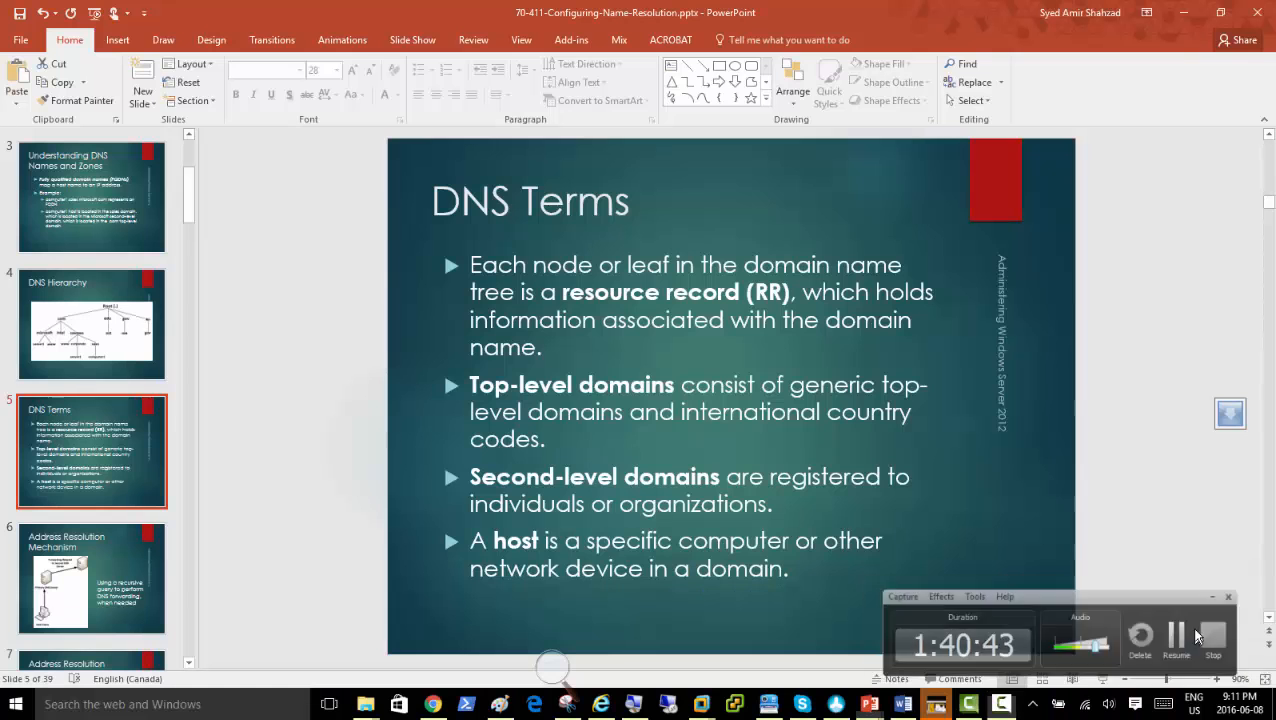
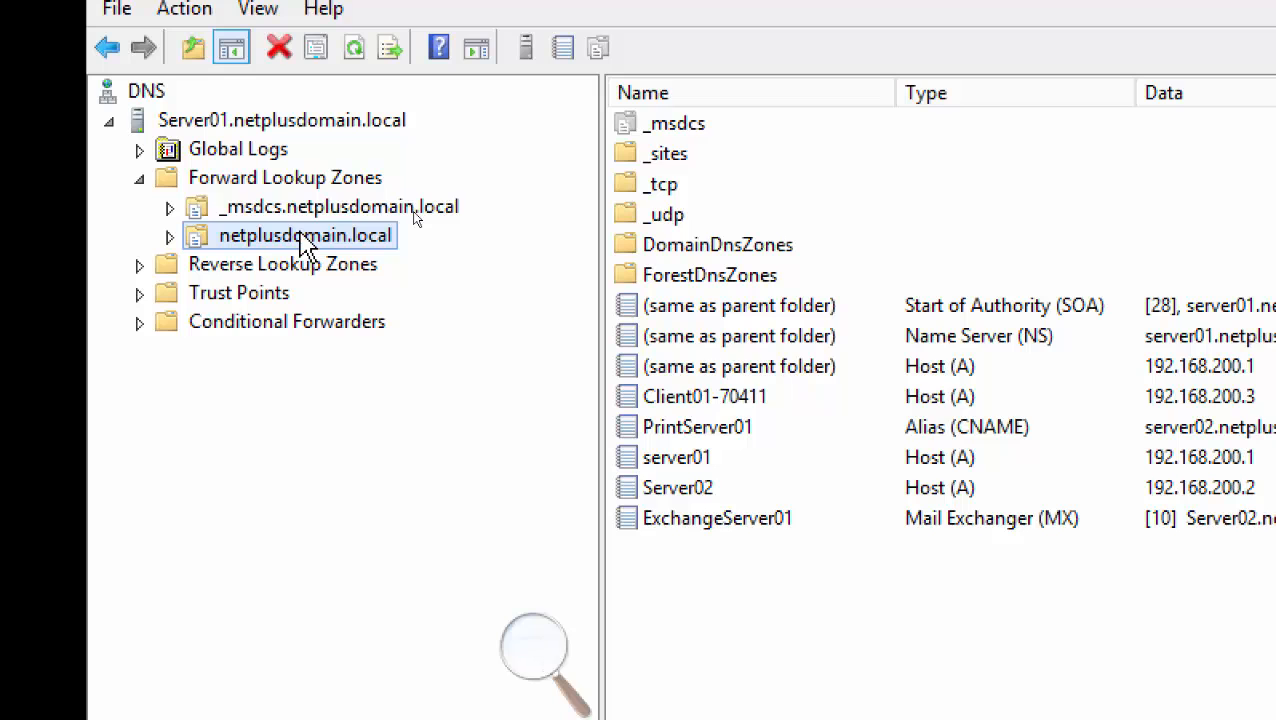
Open the netplusdomain.local zone Properties and leave dynamic updates on Secure only
right_click(302, 238)
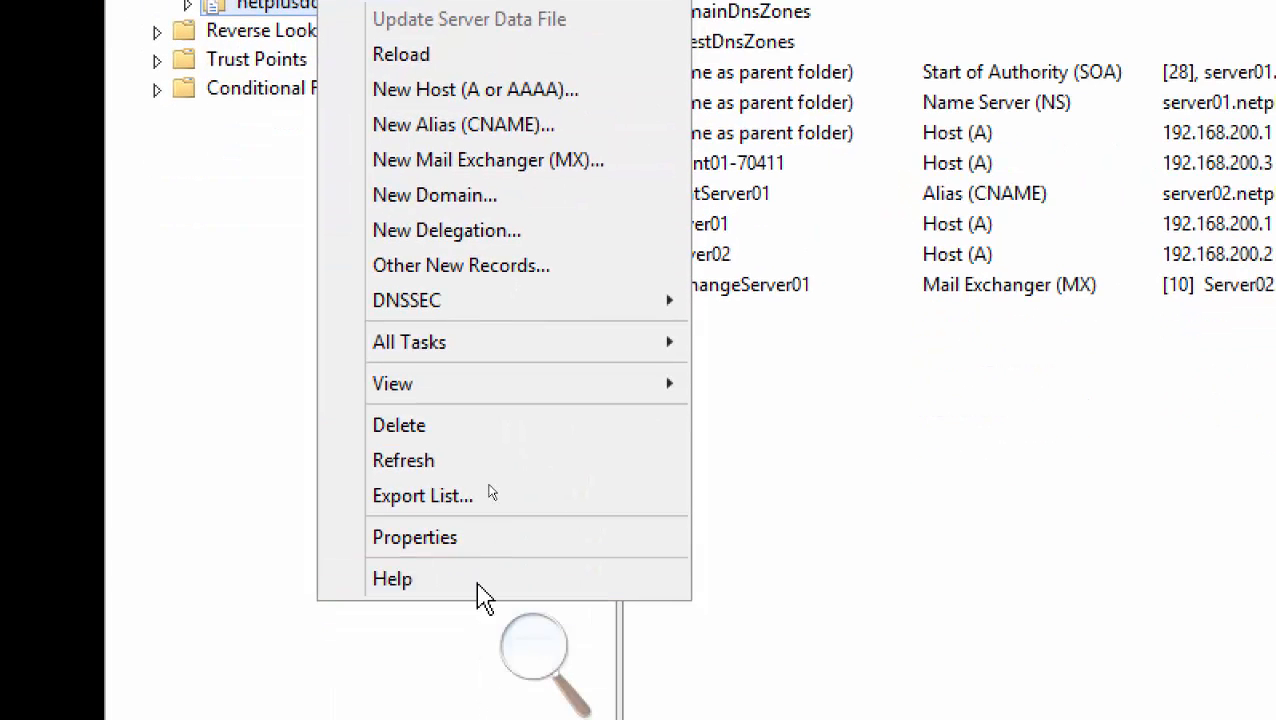
left_click(472, 540)
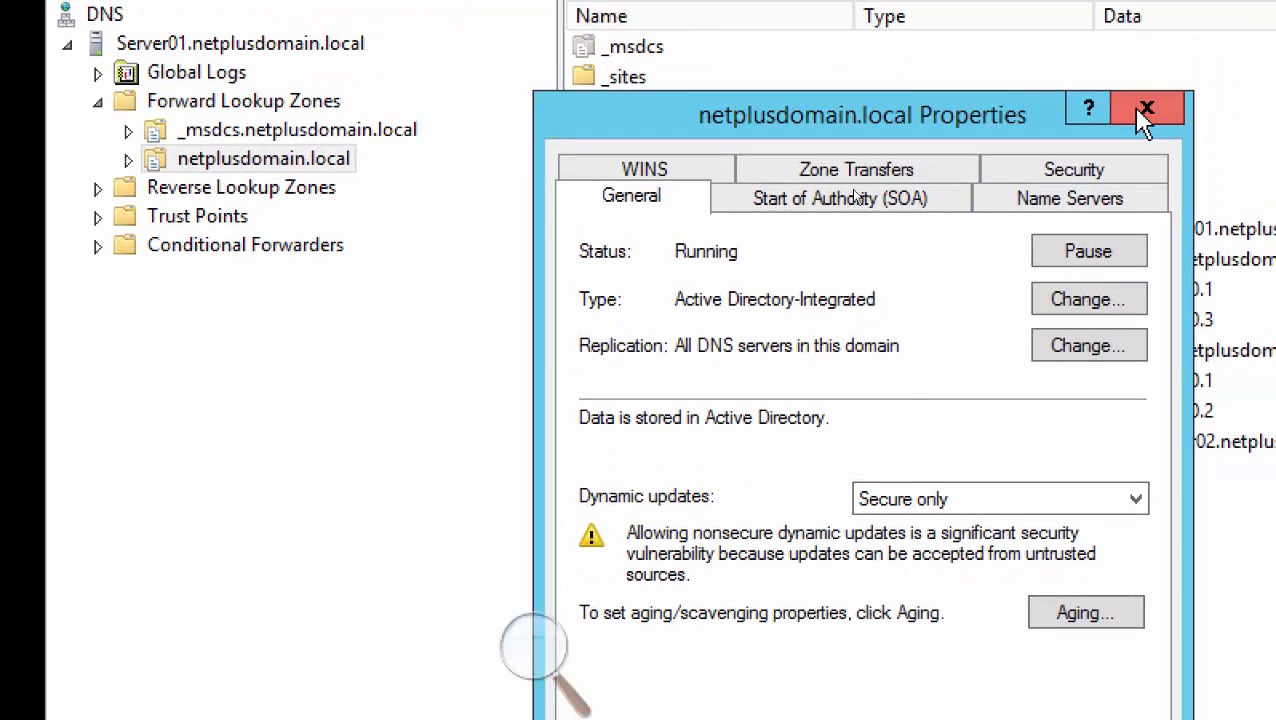
left_click(1135, 106)
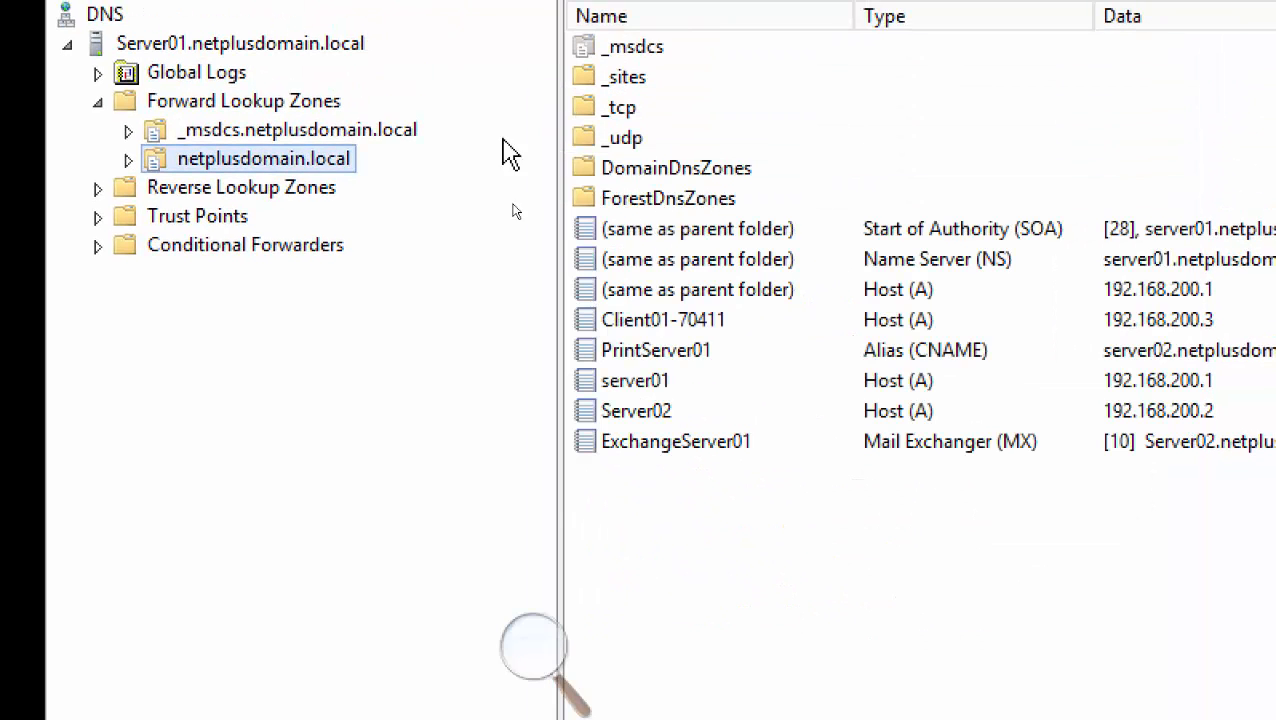
right_click(284, 165)
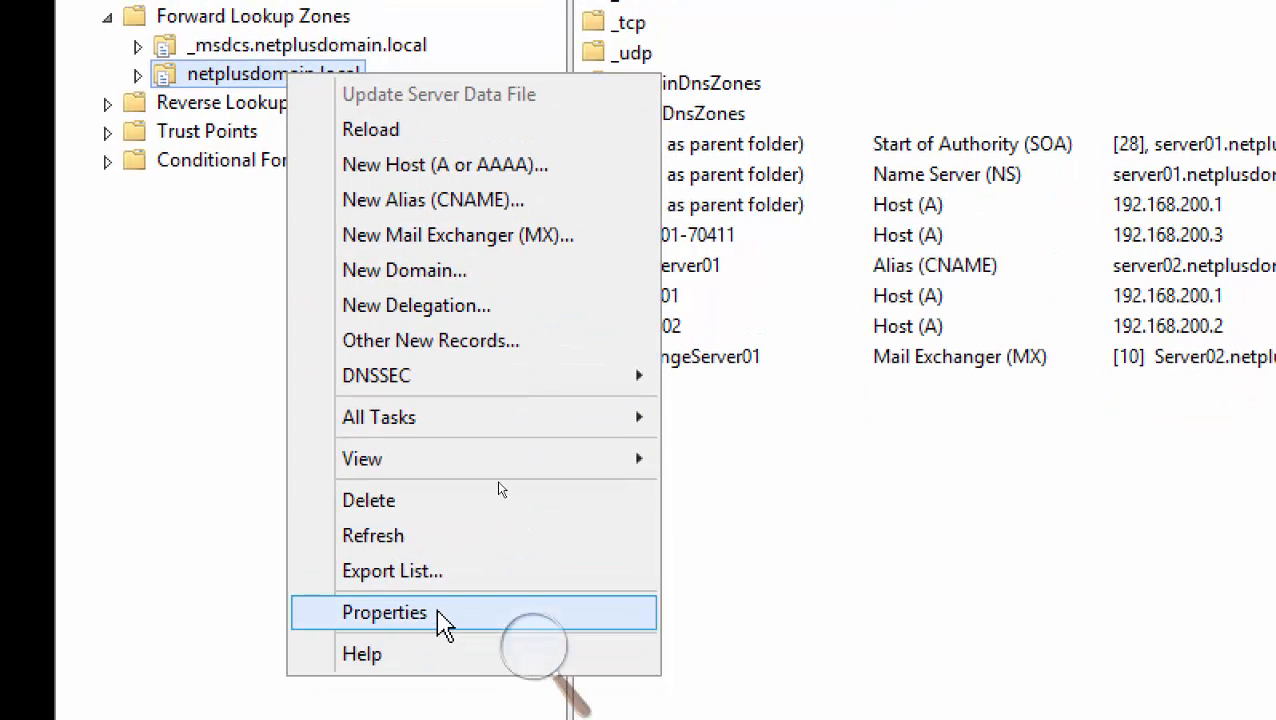
left_click(443, 614)
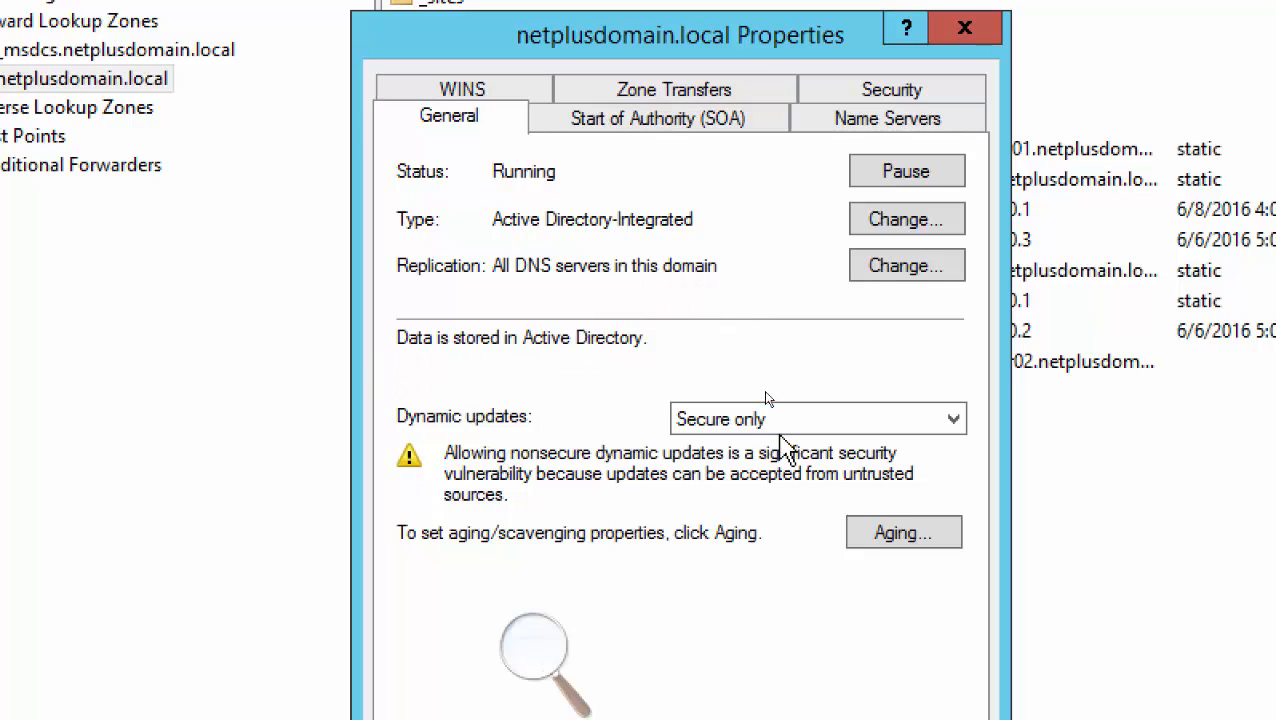
left_click(785, 423)
left_click(785, 423)
In Change Zone Type, try Secondary, then return to Primary zone stored in Active Directory
left_click(903, 222)
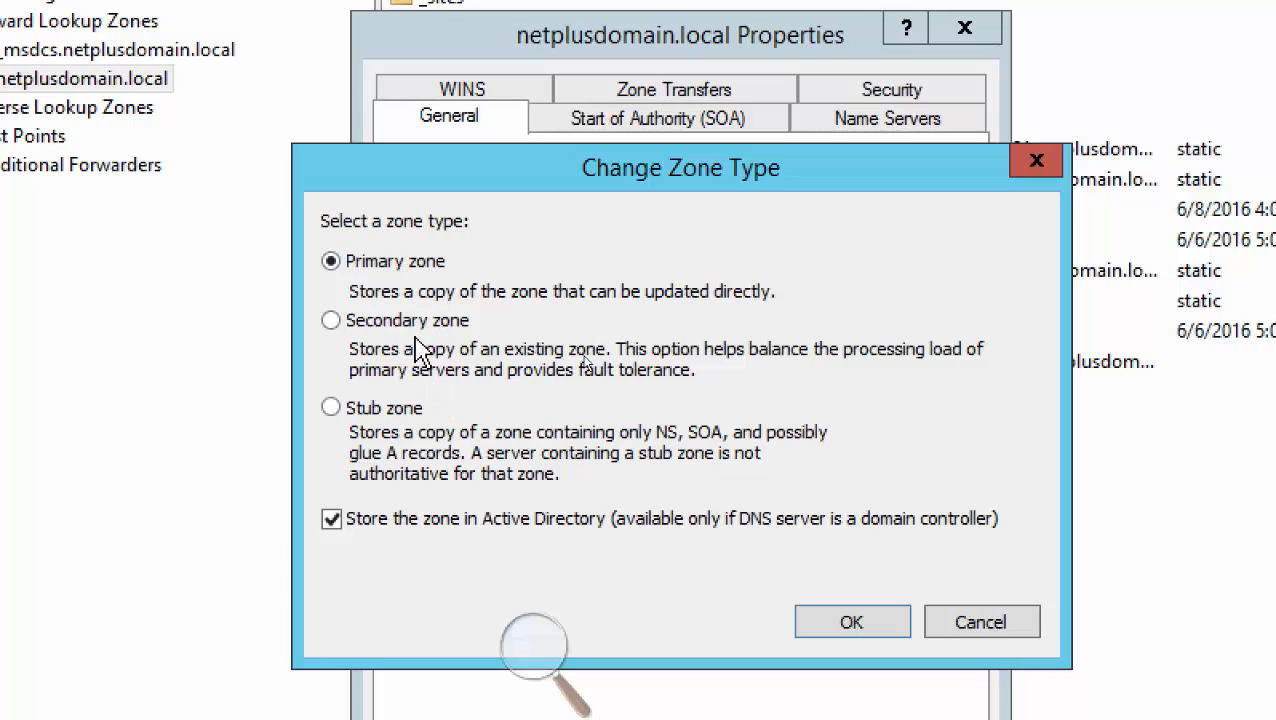
left_click_drag(750, 425, 790, 526)
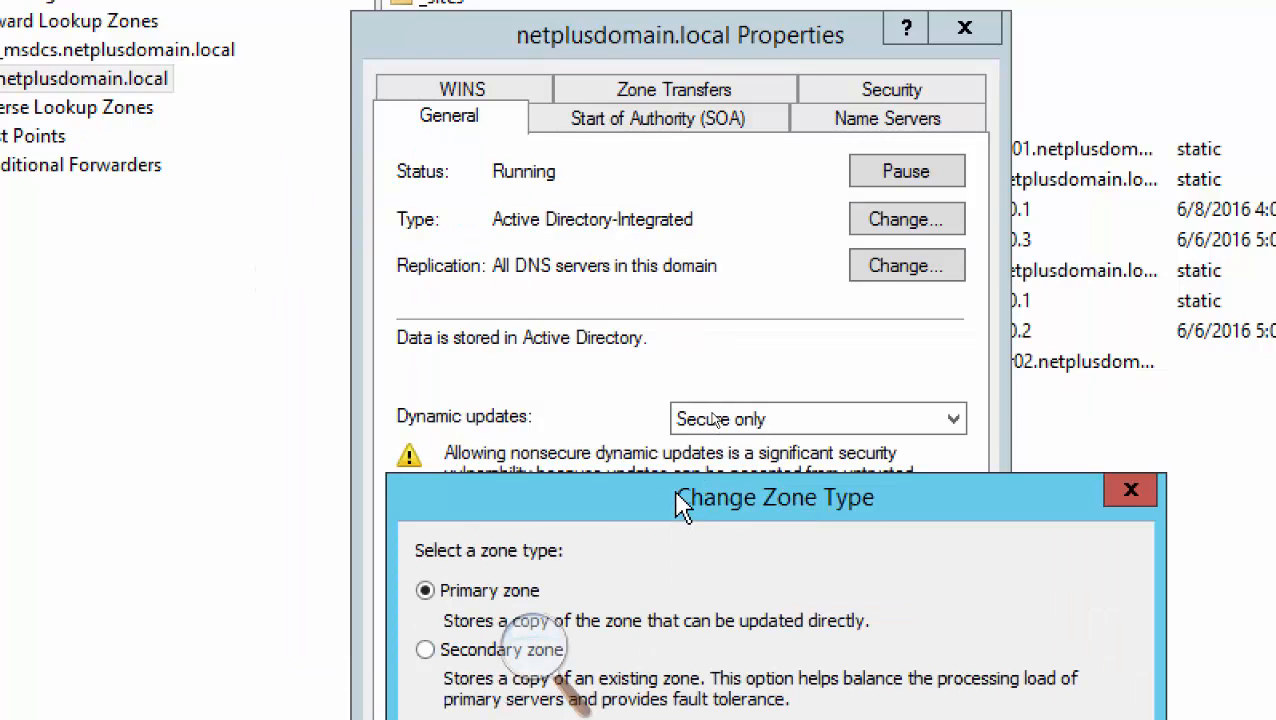
left_click_drag(678, 500, 584, 57)
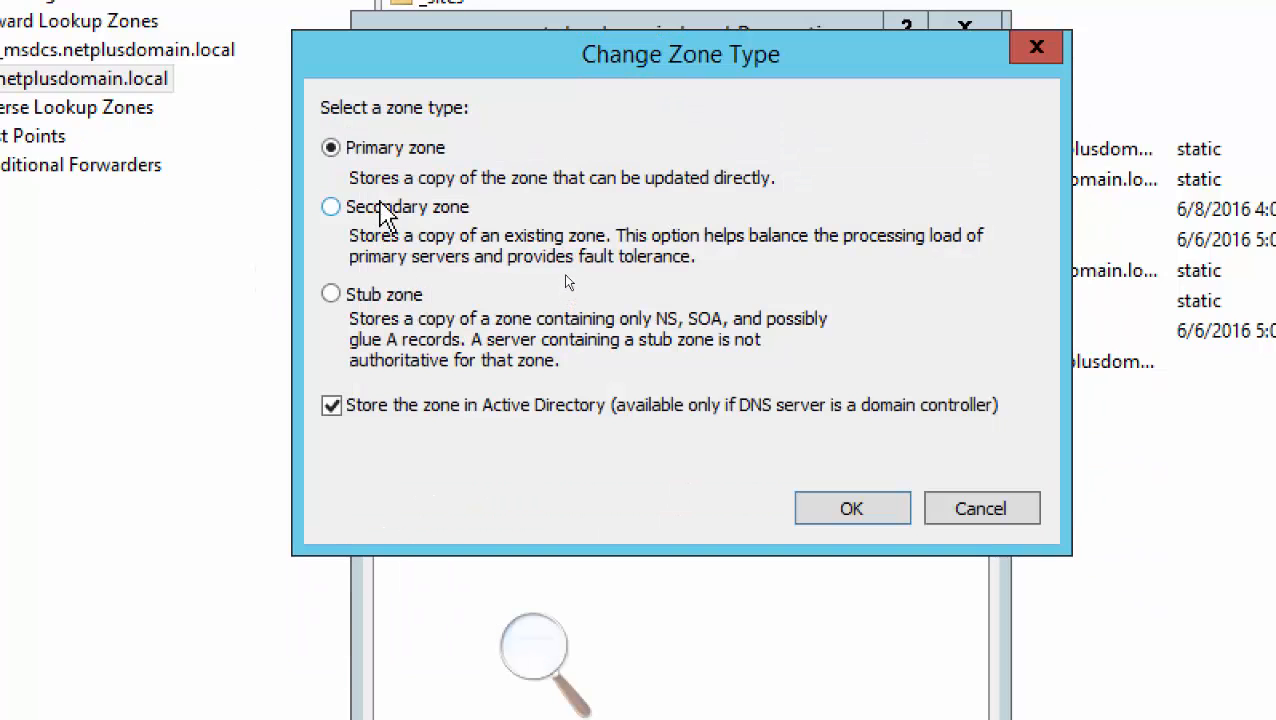
left_click(384, 210)
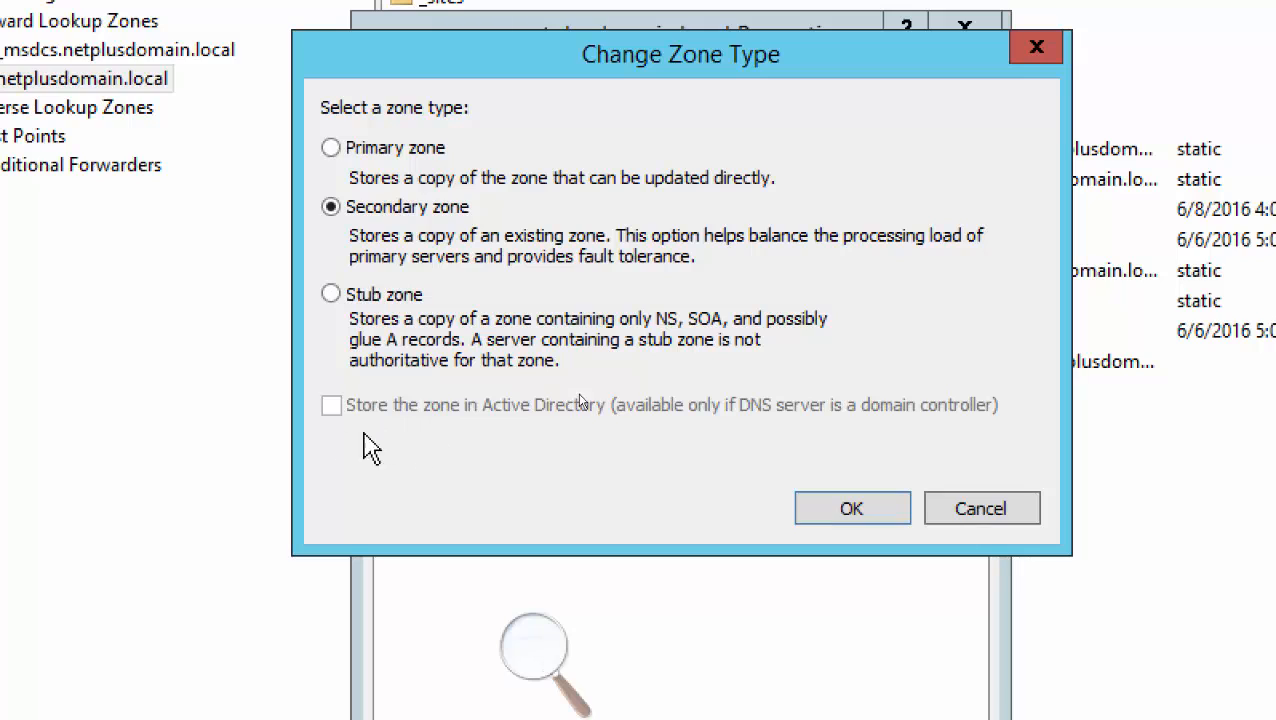
left_click(379, 146)
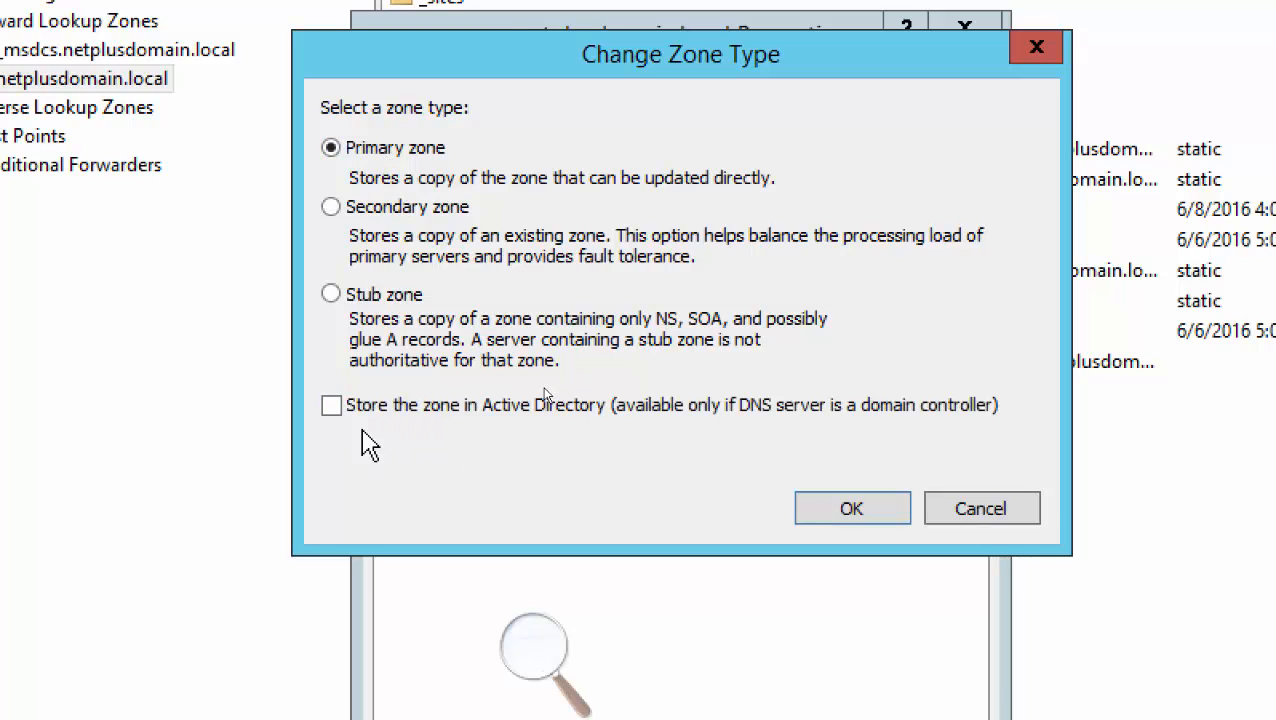
left_click(331, 406)
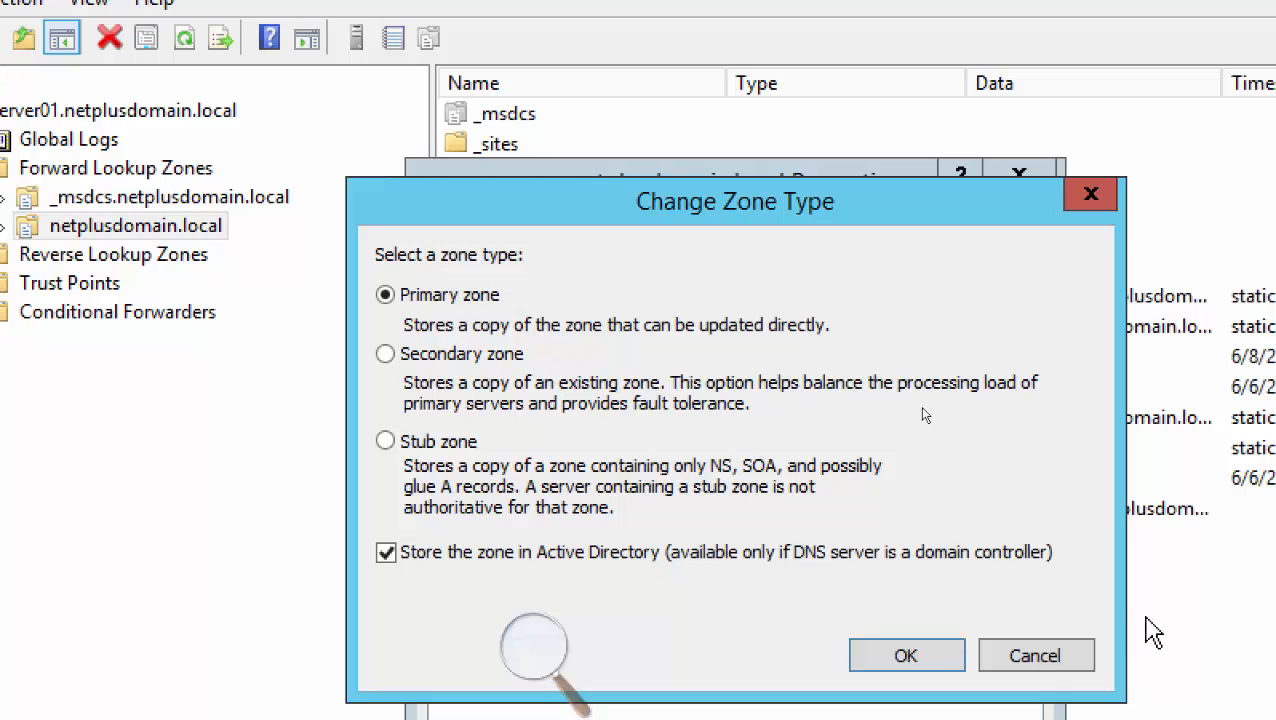
Cancel both zone dialogs without saving and bring up the PowerPoint Stub Zones slide
left_click(1038, 660)
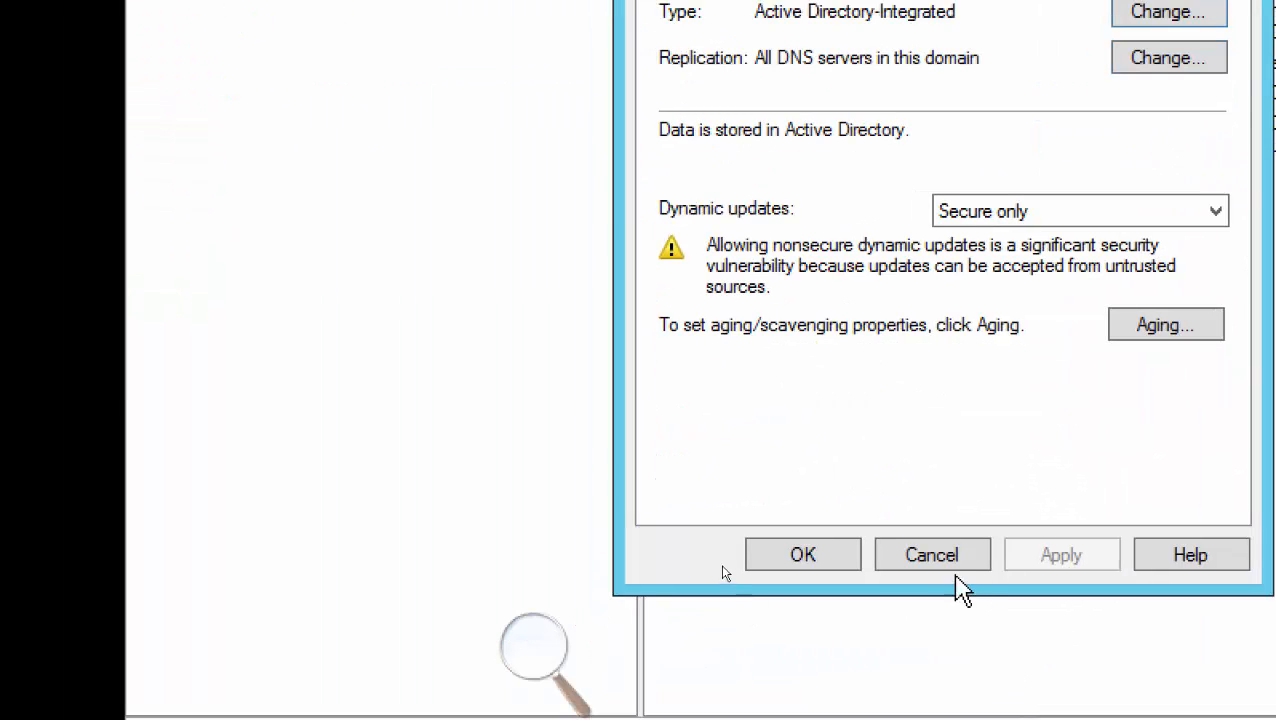
left_click(942, 556)
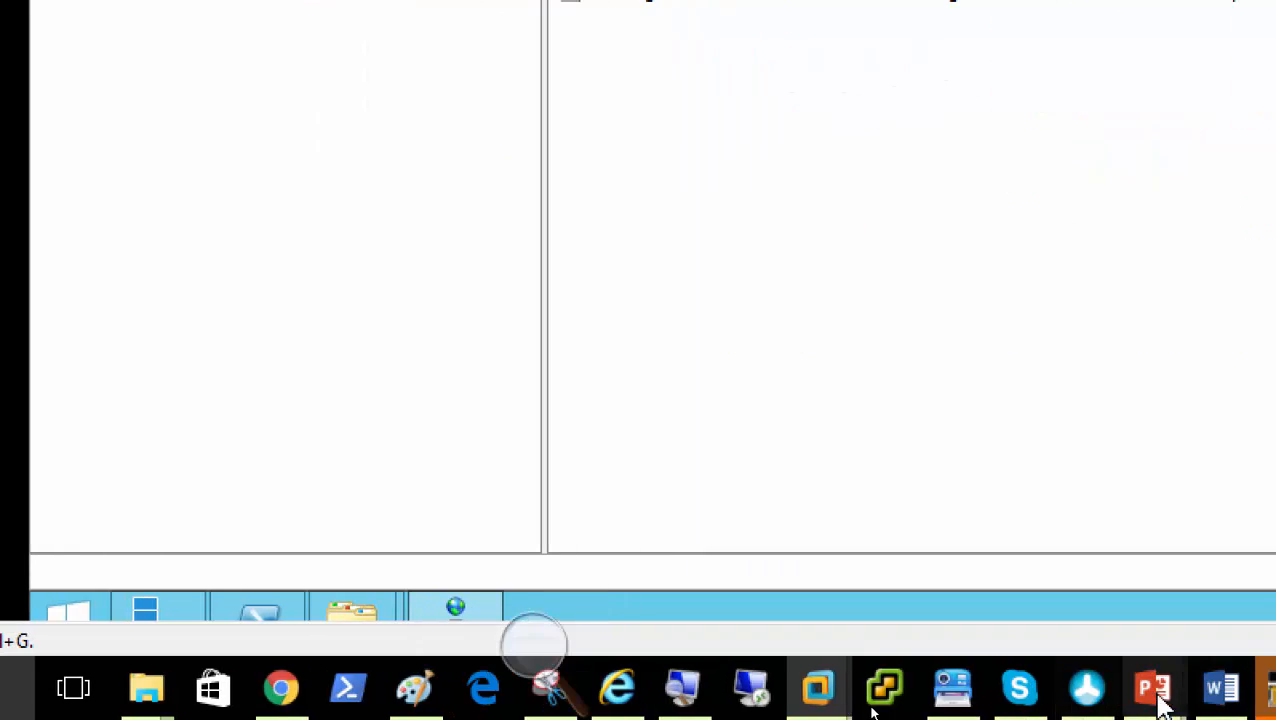
mouse_move(1157, 697)
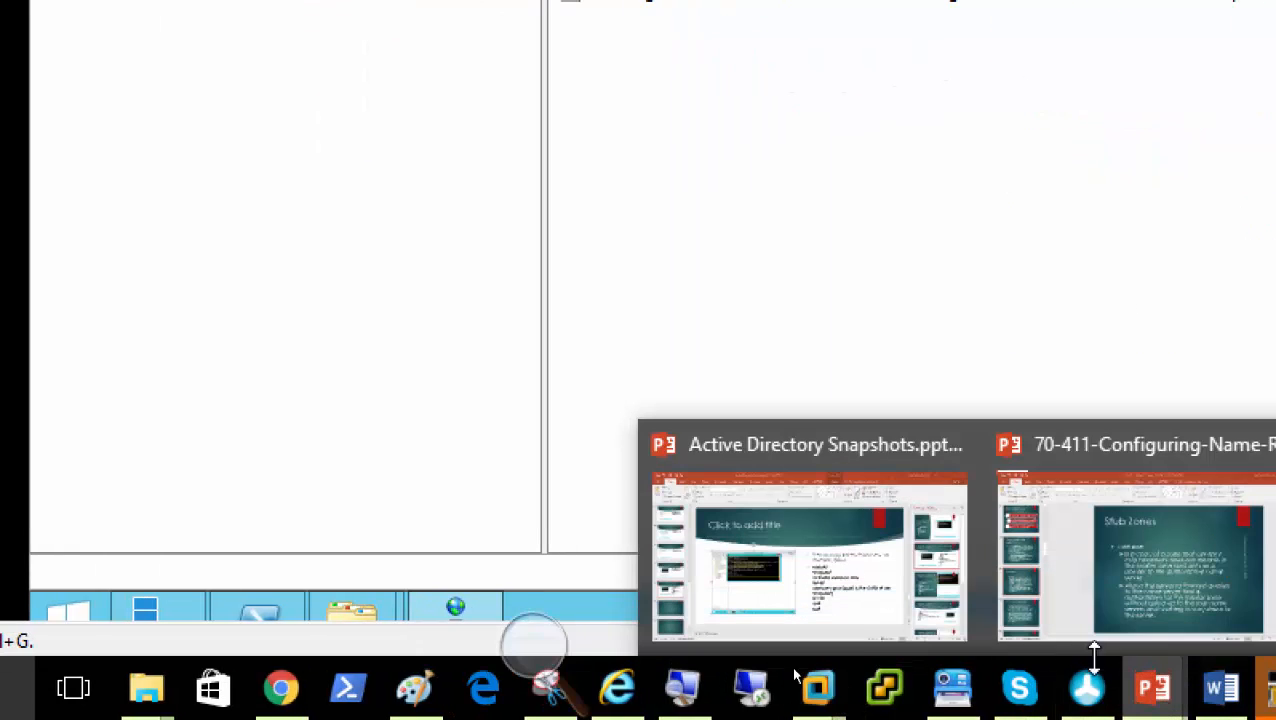
left_click(1210, 570)
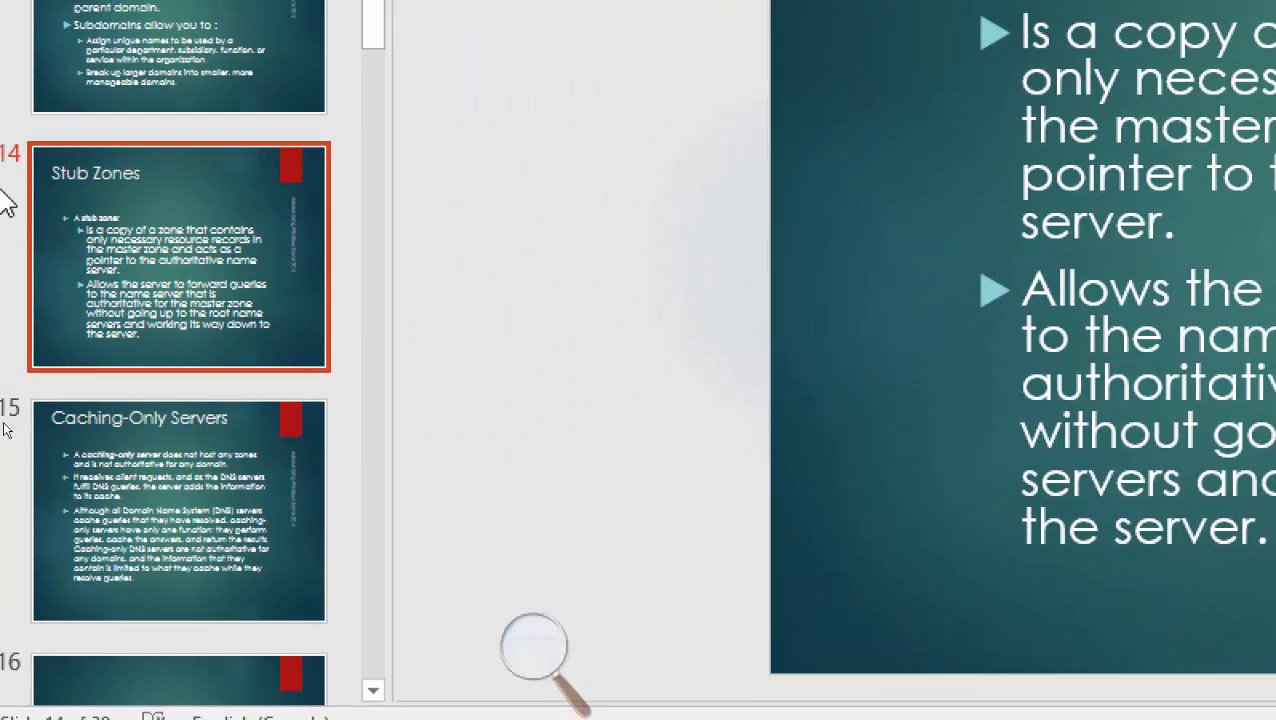
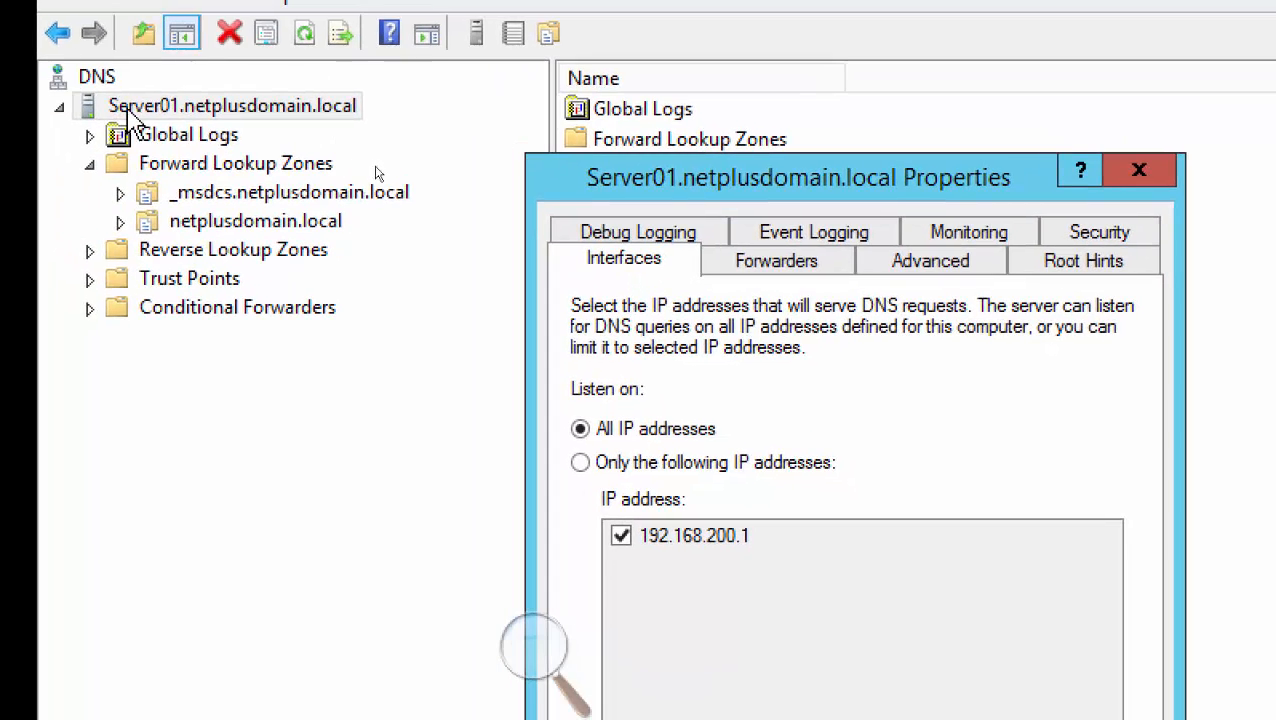
Switch Server01 Properties to the Forwarders tab, showing an empty forwarder list with root hints fallback
left_click(777, 265)
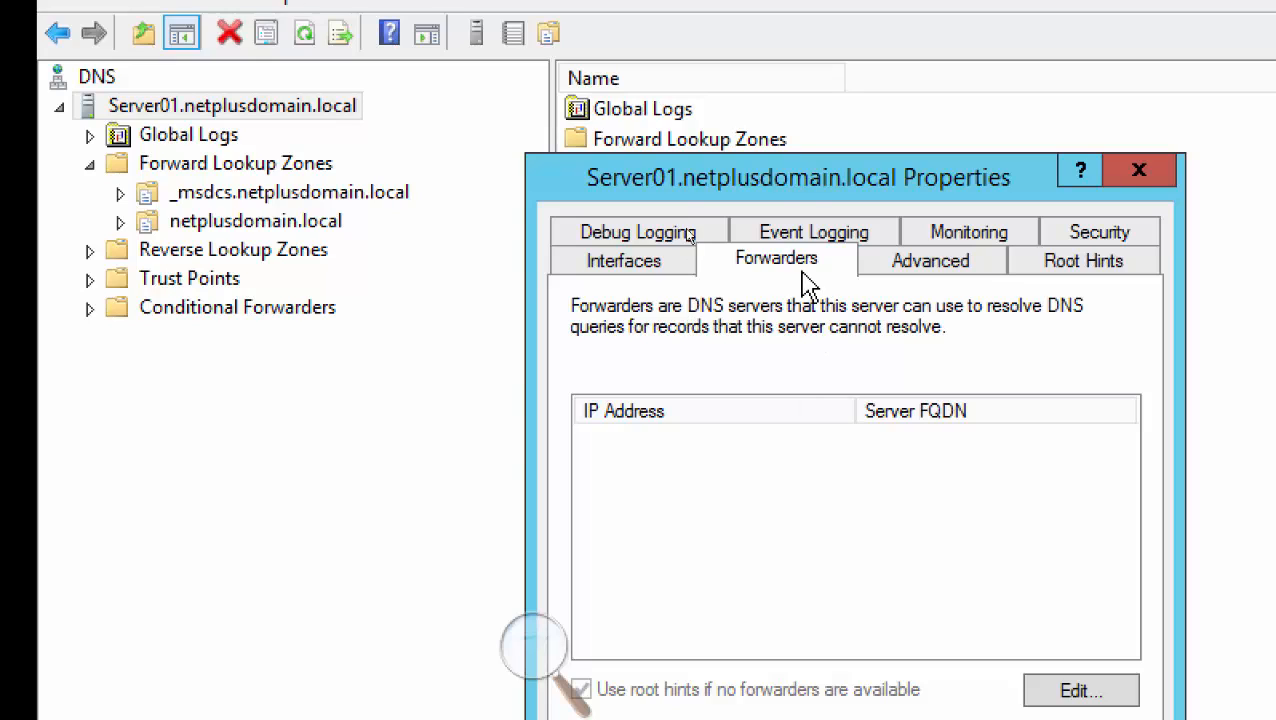
Move the Server01 Properties dialog up and left so its conditional forwarders note is fully visible
left_click_drag(745, 120, 685, 79)
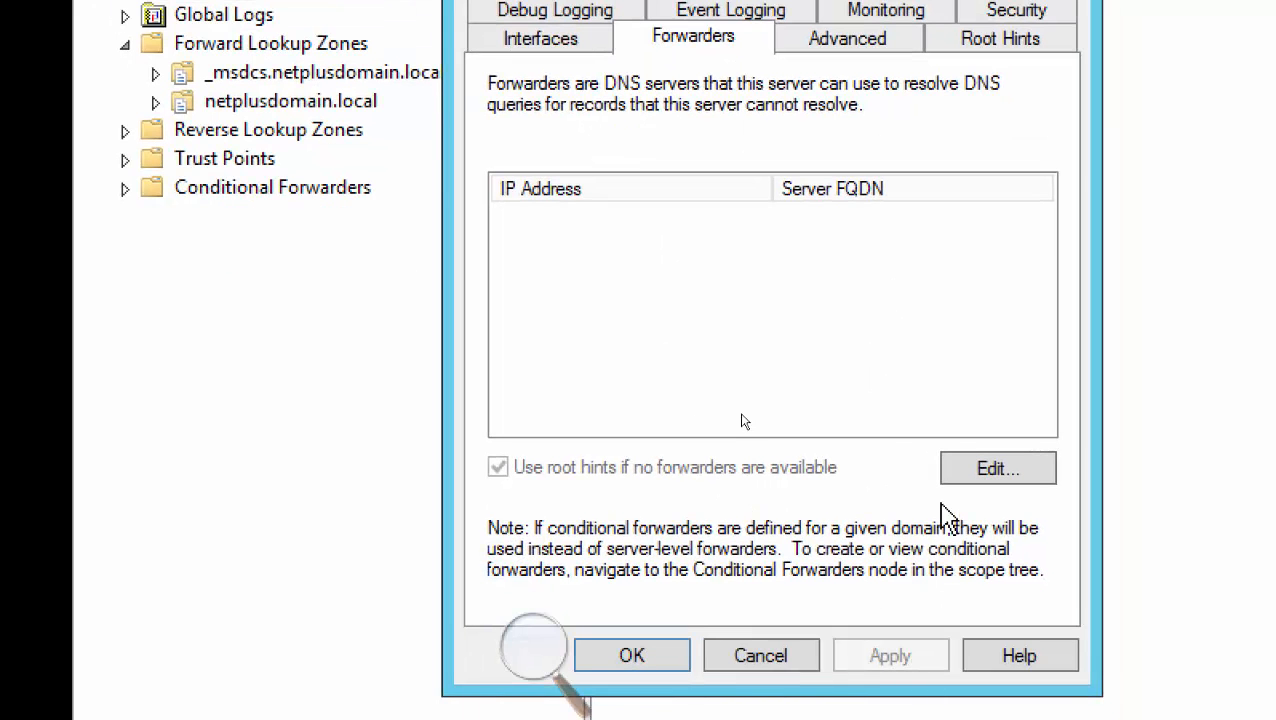
Cancel Server01 Properties, then start and cancel a New Zone Wizard under Forward Lookup Zones
left_click(762, 664)
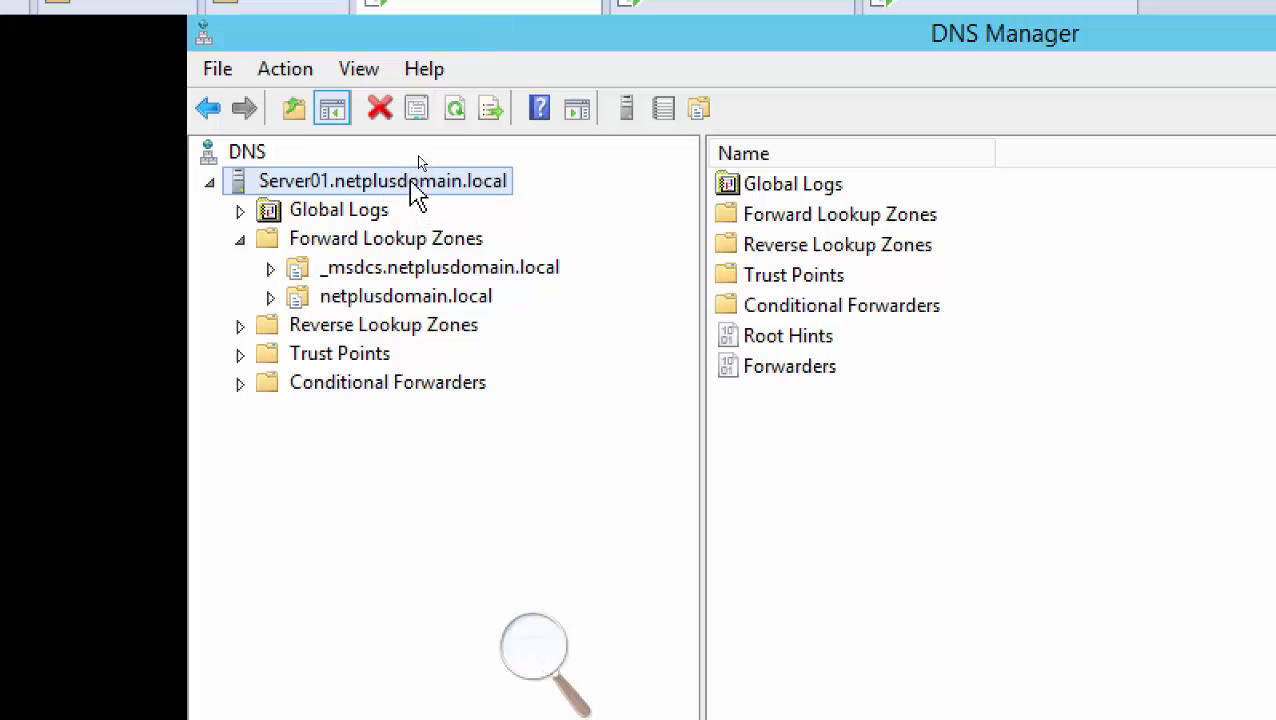
right_click(410, 182)
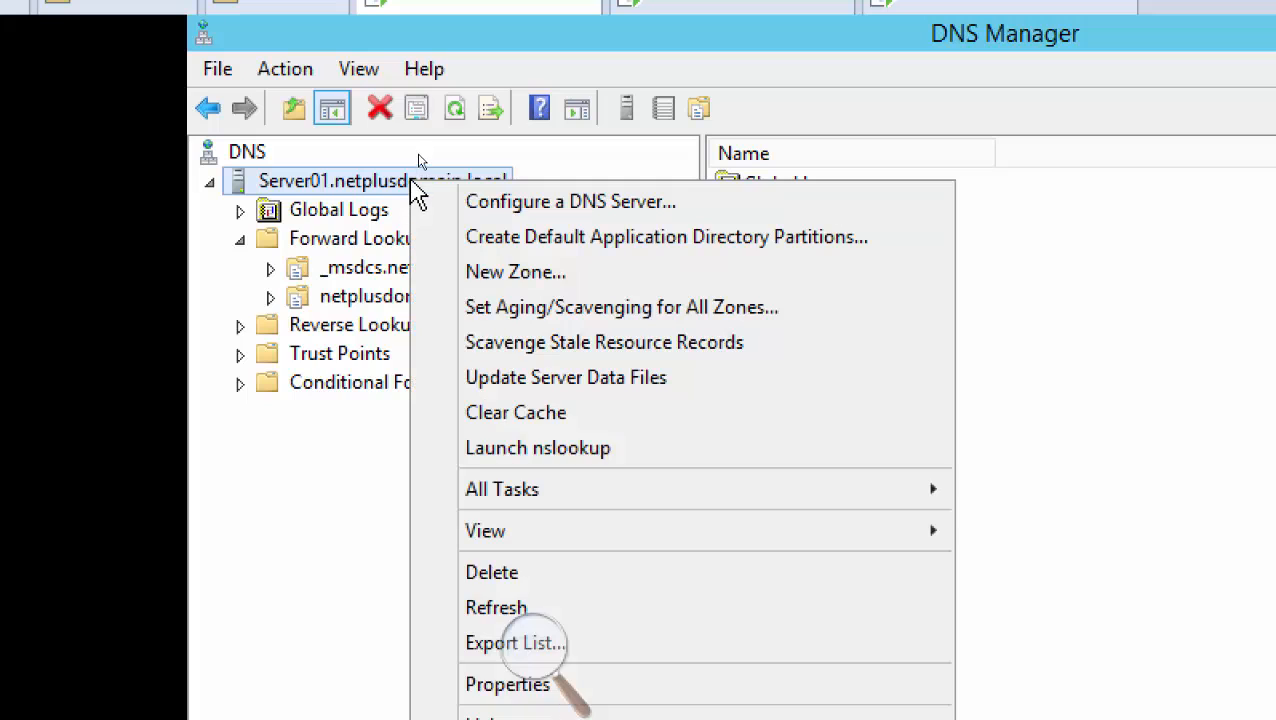
left_click(372, 240)
right_click(445, 248)
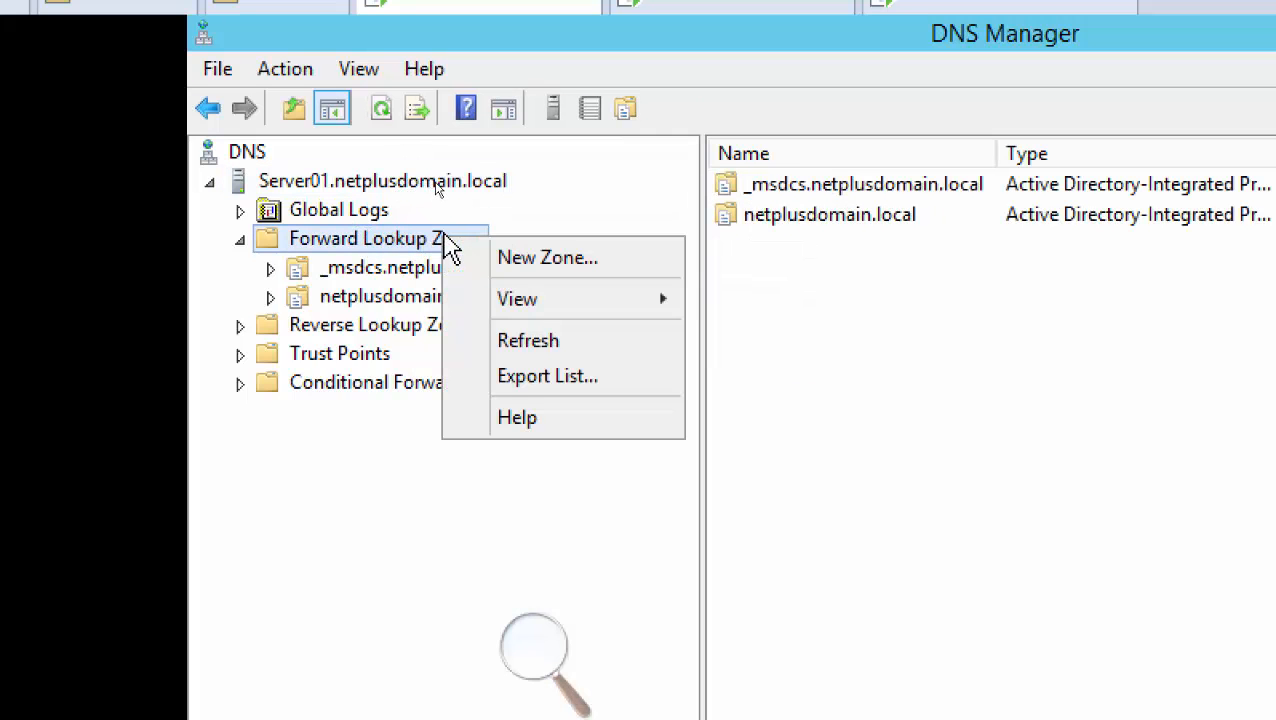
left_click(490, 260)
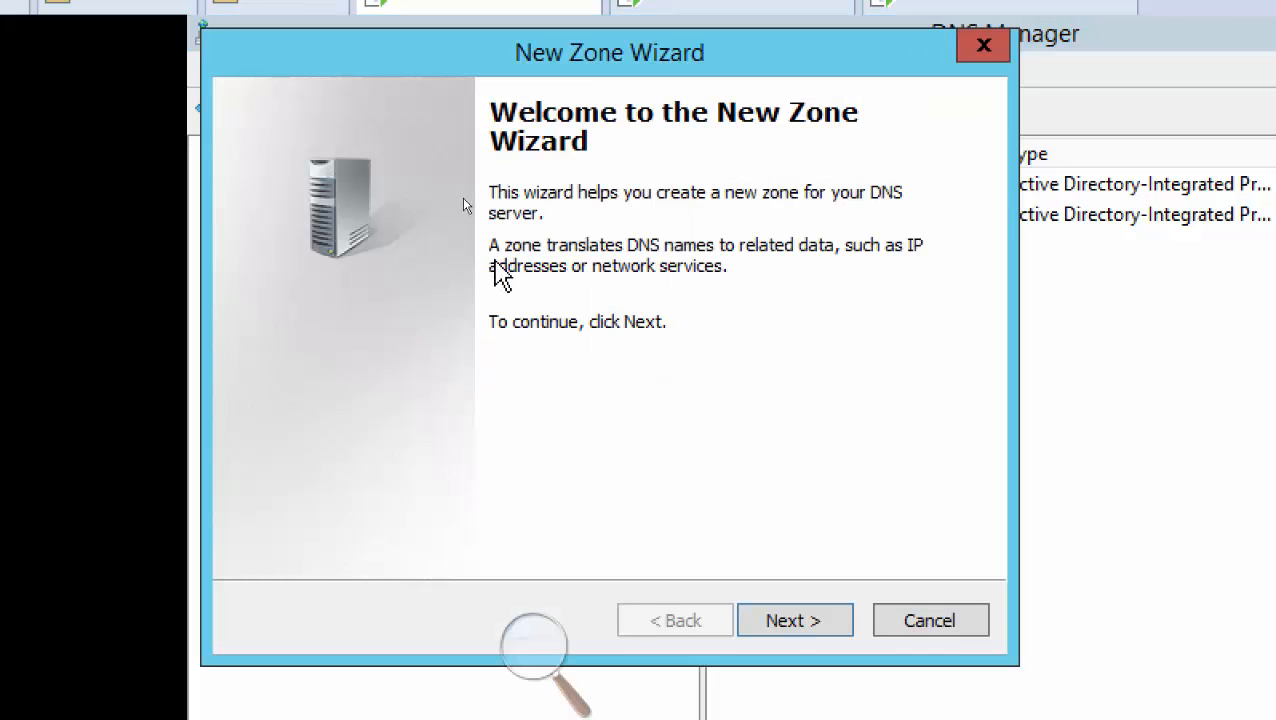
left_click(928, 621)
Open Server01's Conditional Forwarders folder, which is still empty
left_click(346, 183)
right_click(349, 195)
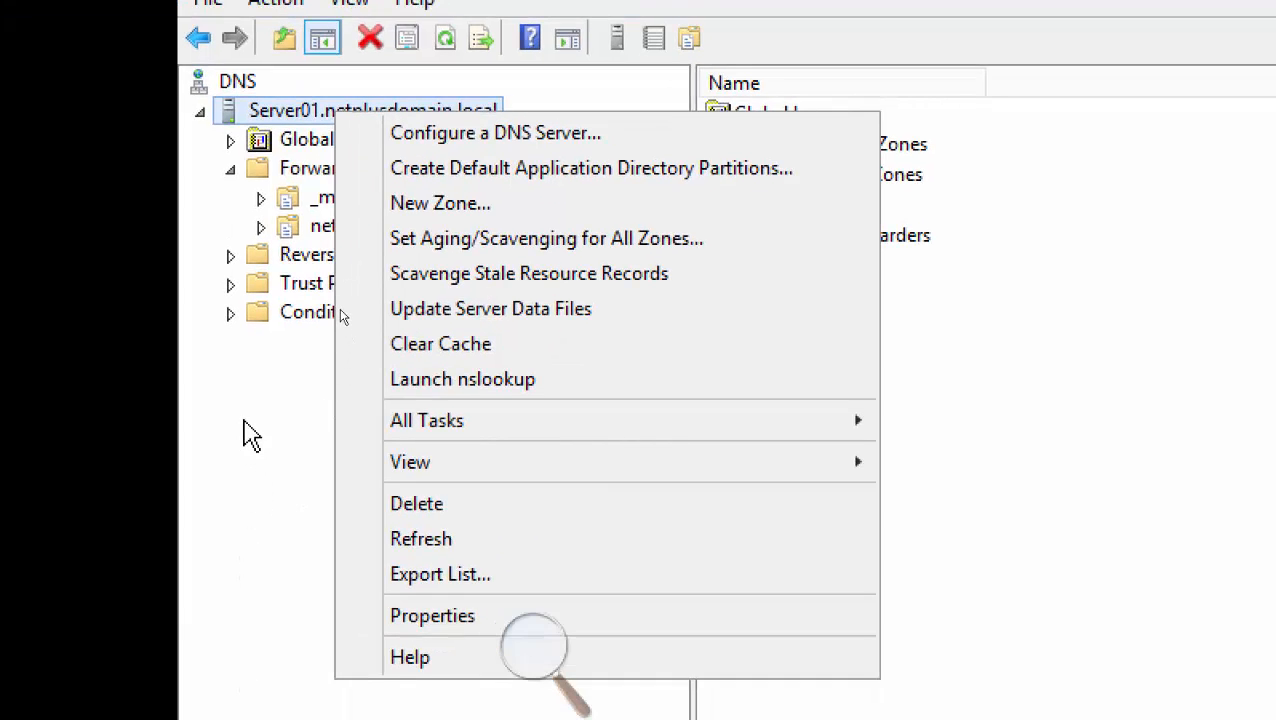
left_click(260, 462)
left_click(416, 316)
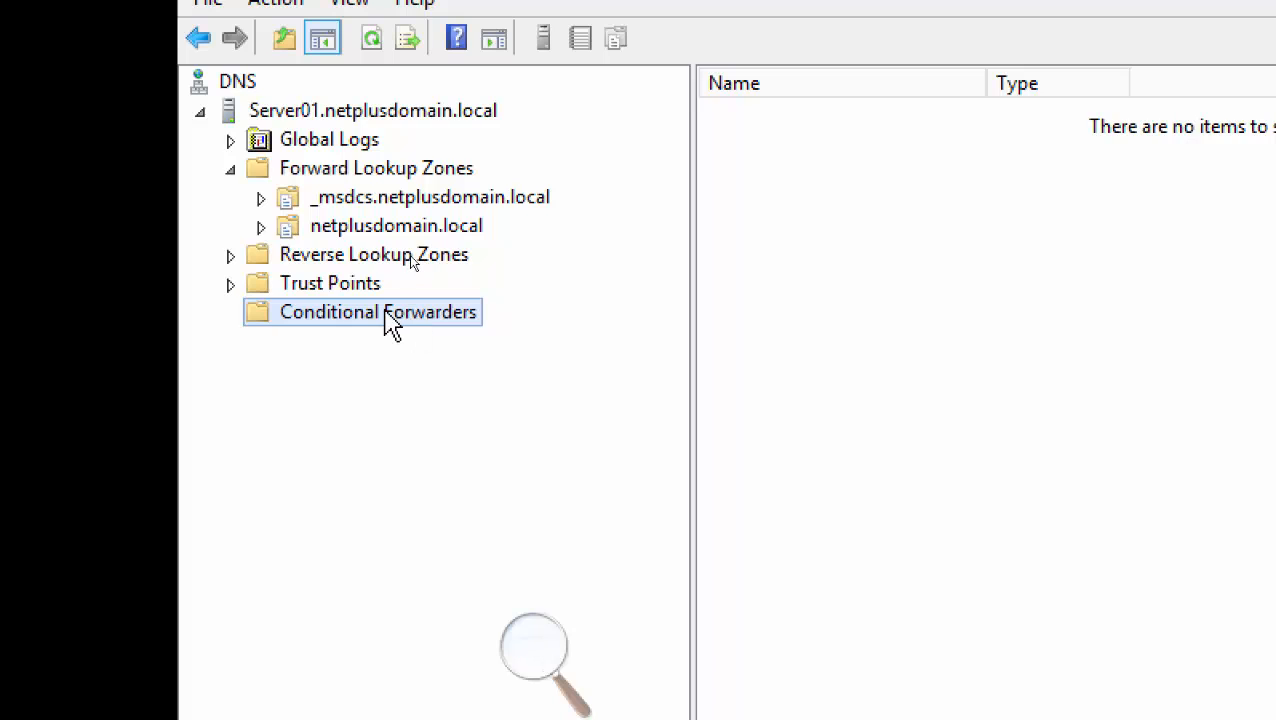
Start a New Conditional Forwarder and enter Google.com as its DNS domain
right_click(452, 311)
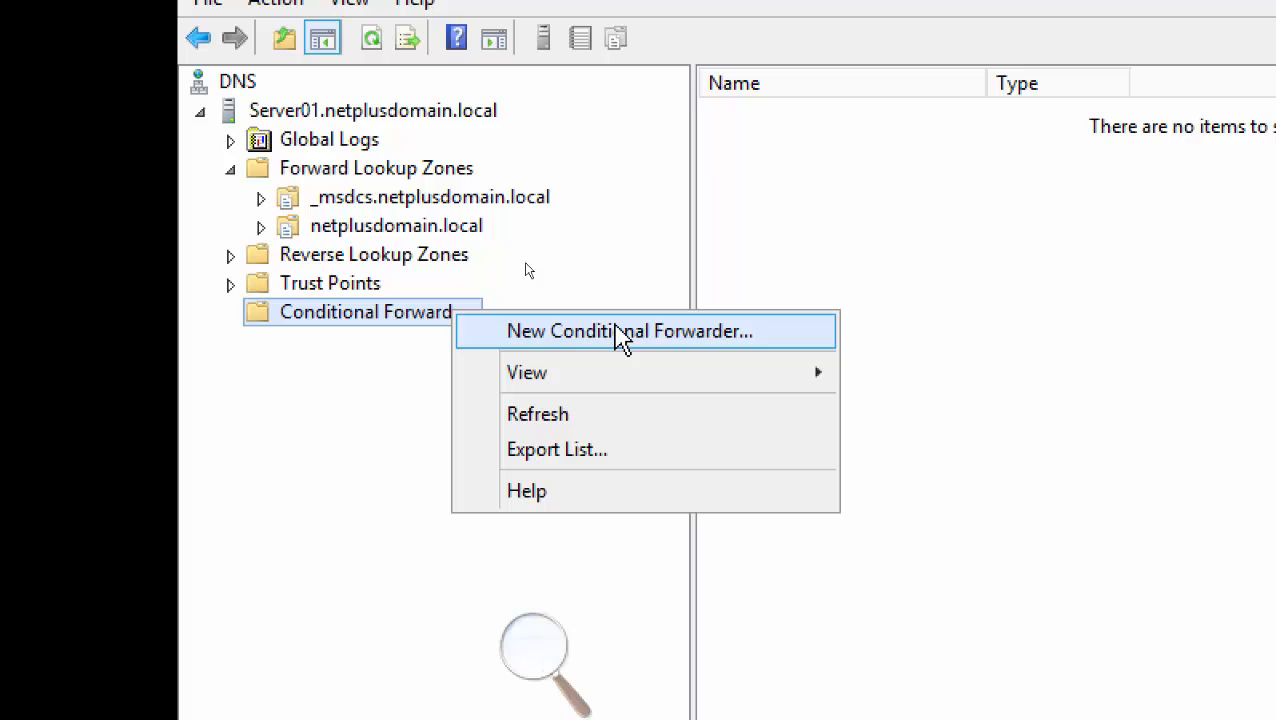
left_click(589, 334)
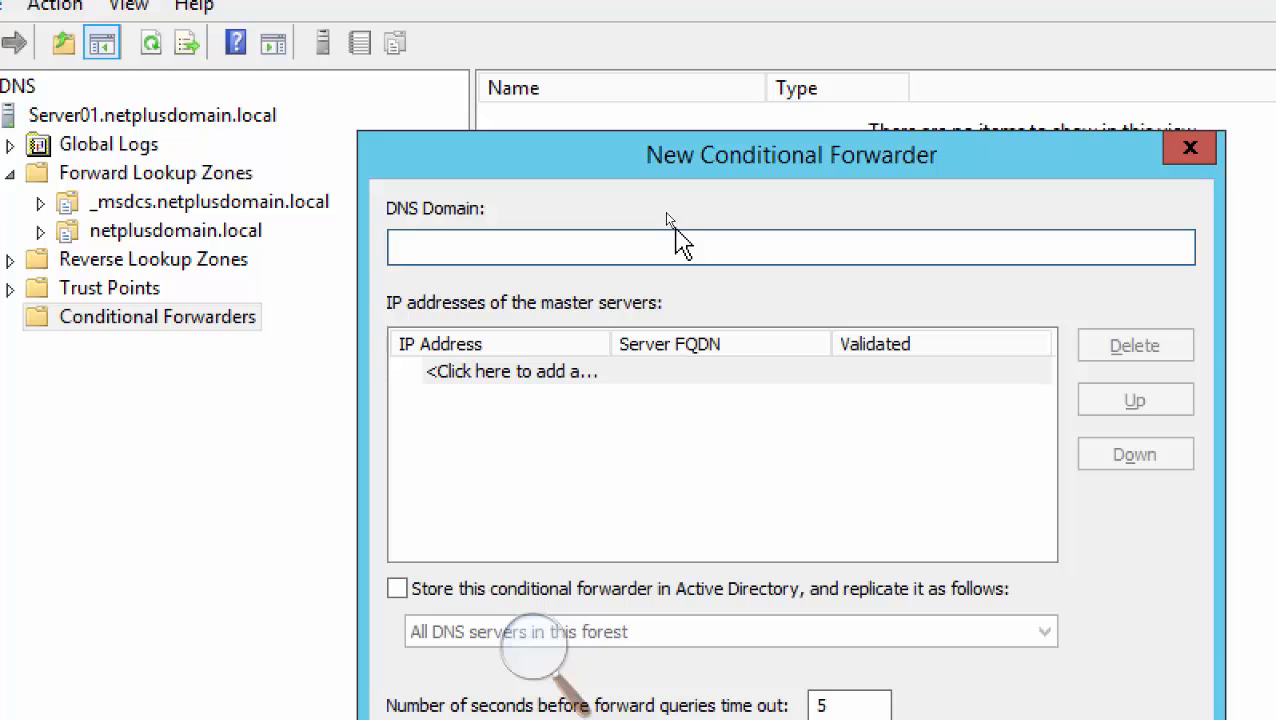
type("Google.com")
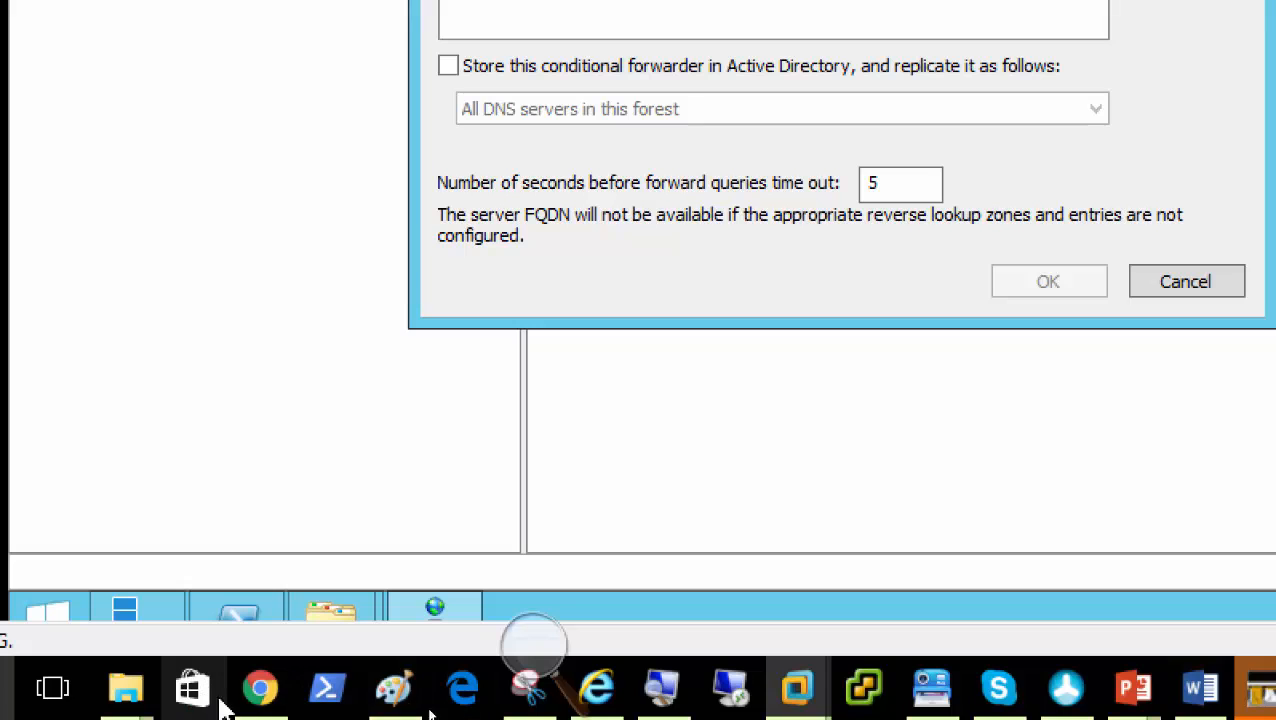
In PowerShell, ping google.com and copy its reply address 135.0.199.46
left_click(334, 698)
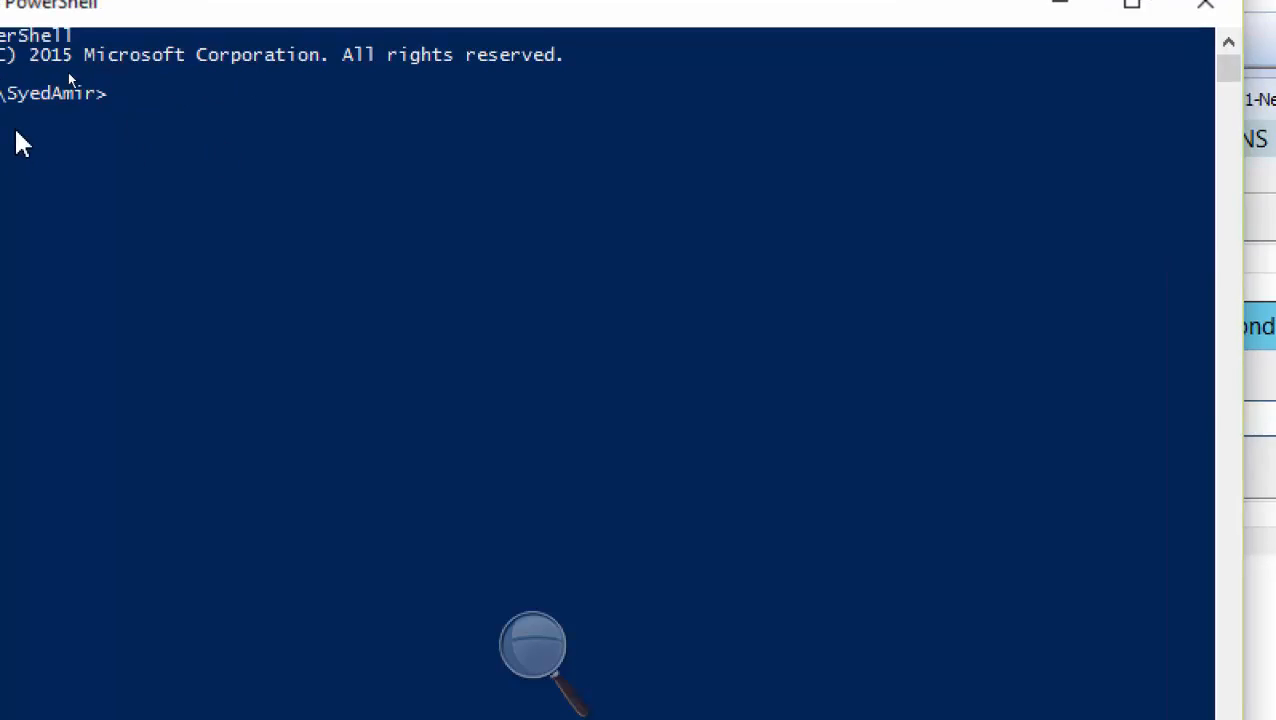
type("ping google")
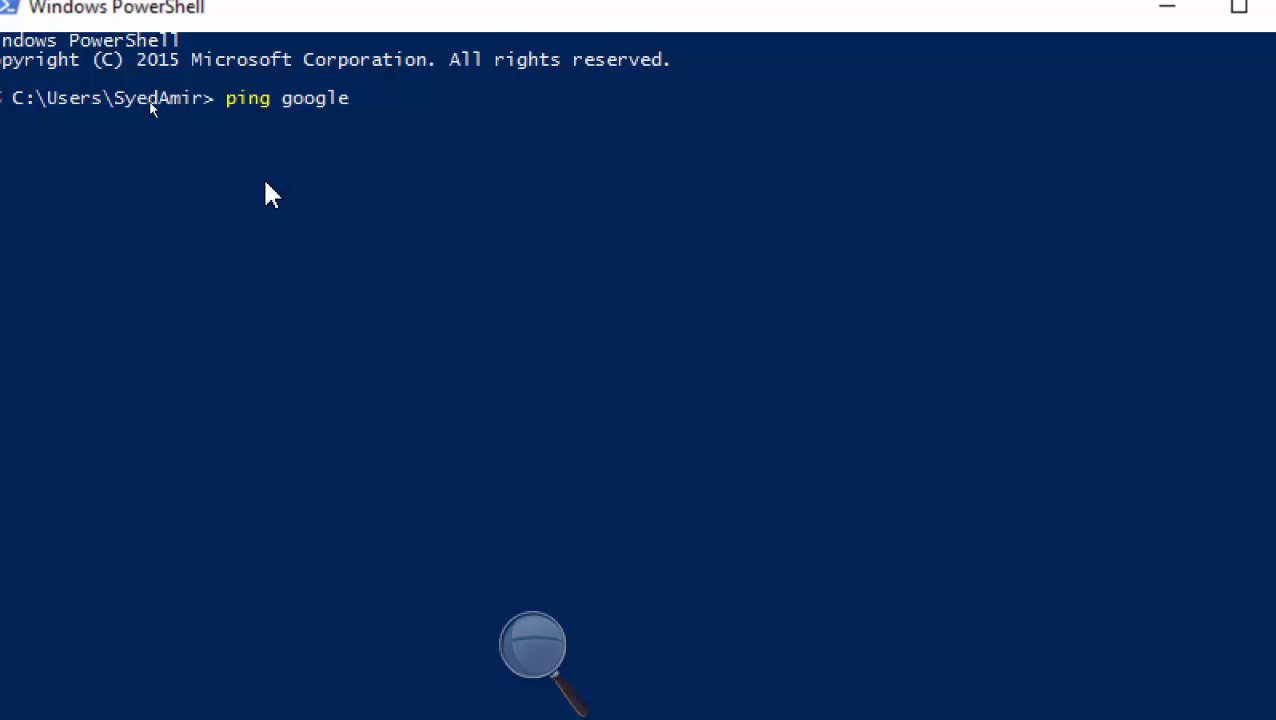
key("Return")
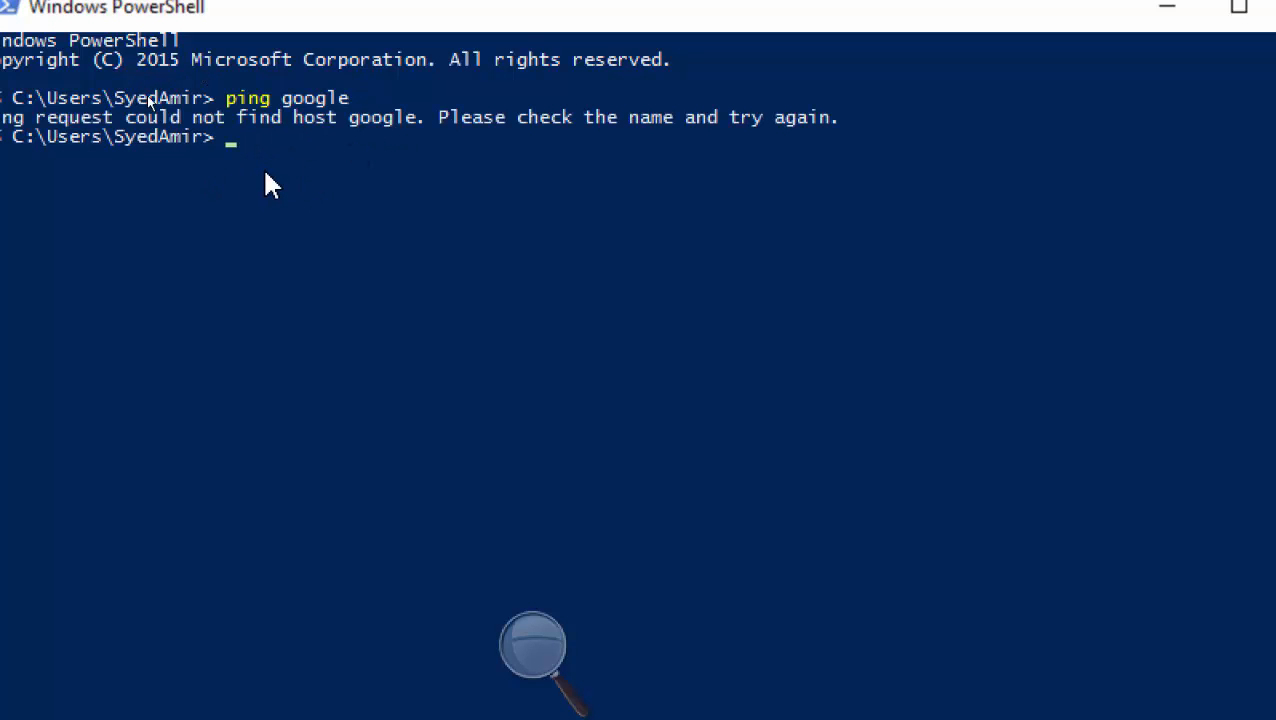
key("Up")
type(".com")
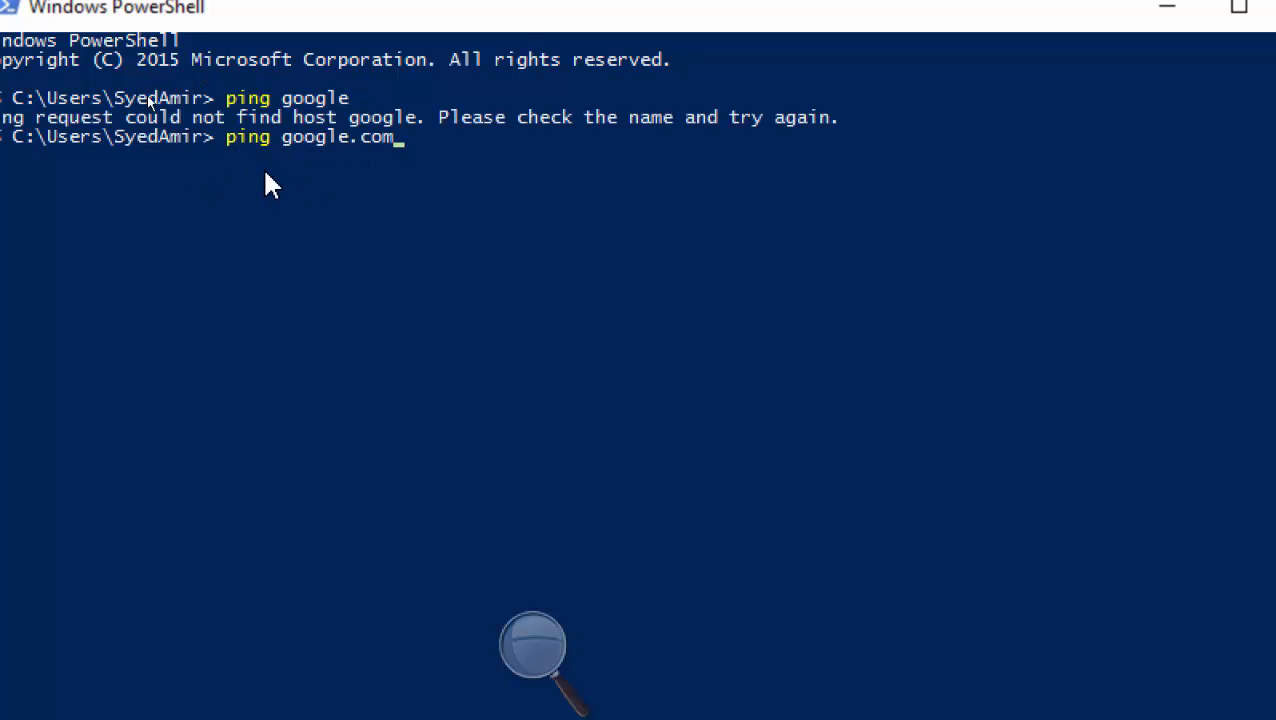
key("Return")
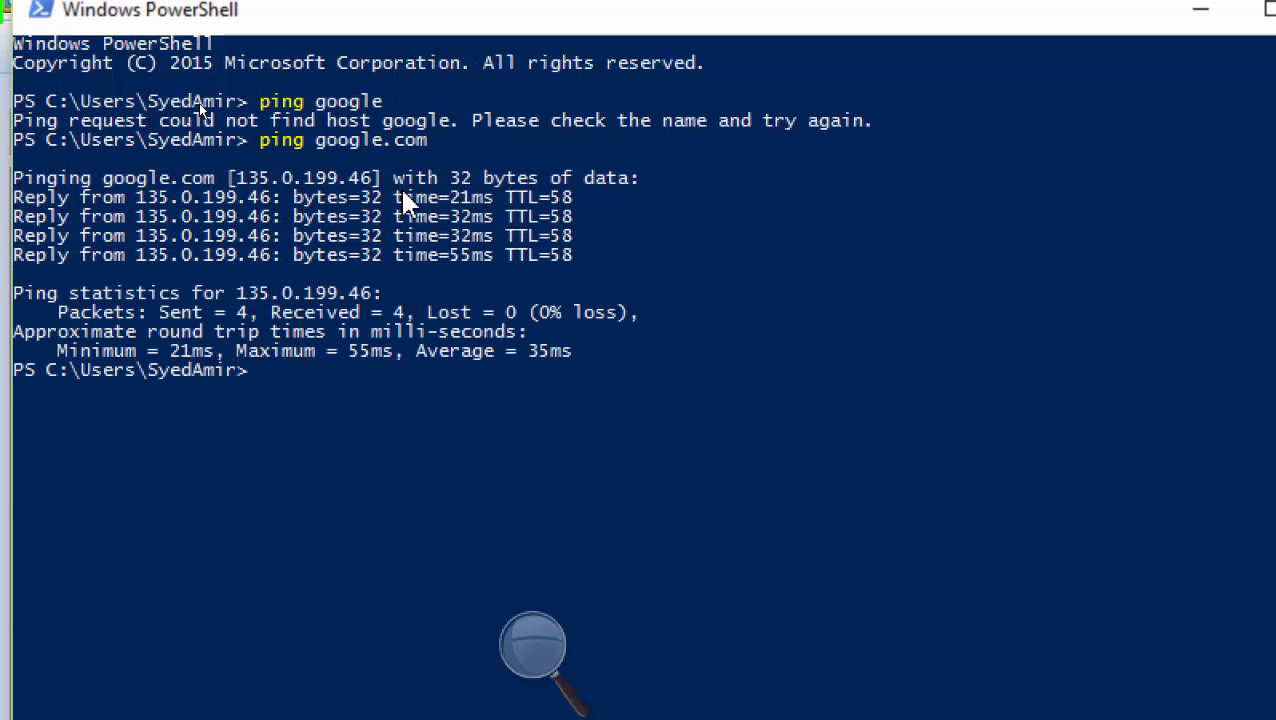
left_click_drag(370, 178, 241, 188)
right_click(243, 181)
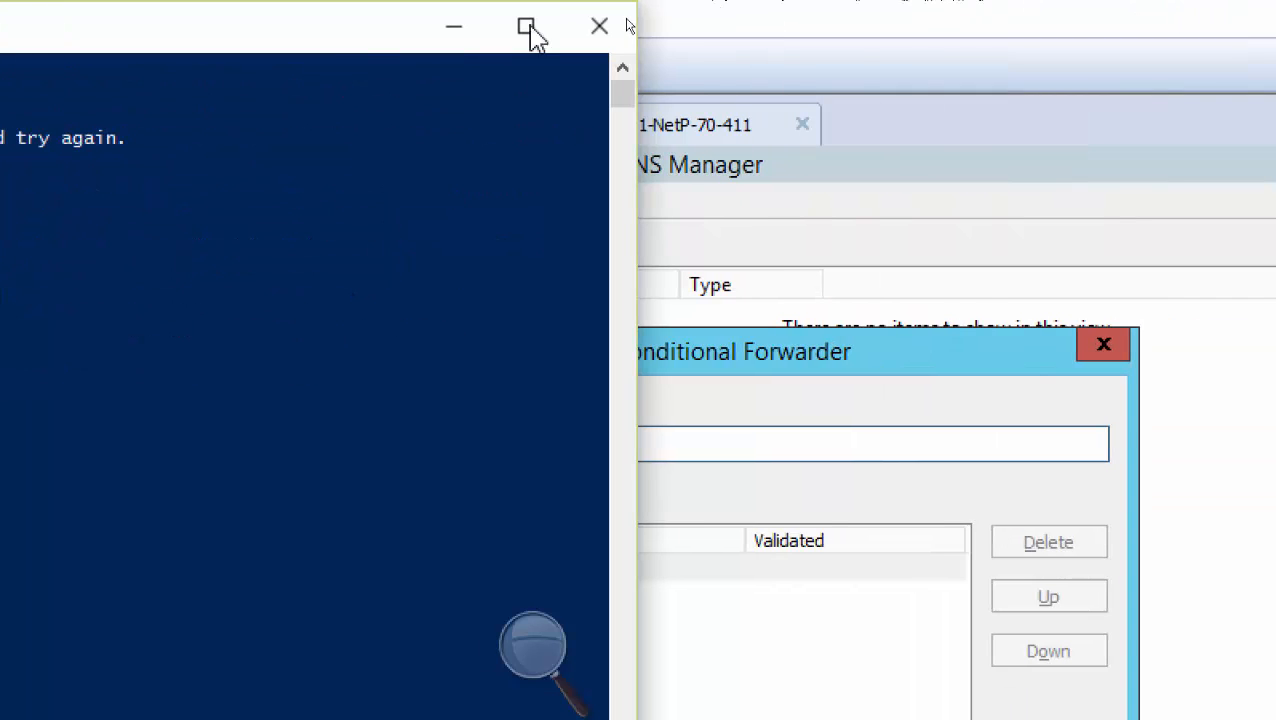
Paste 135.0.199.46 as Google.com's master server, keeping the 5-second forward query timeout
left_click(724, 381)
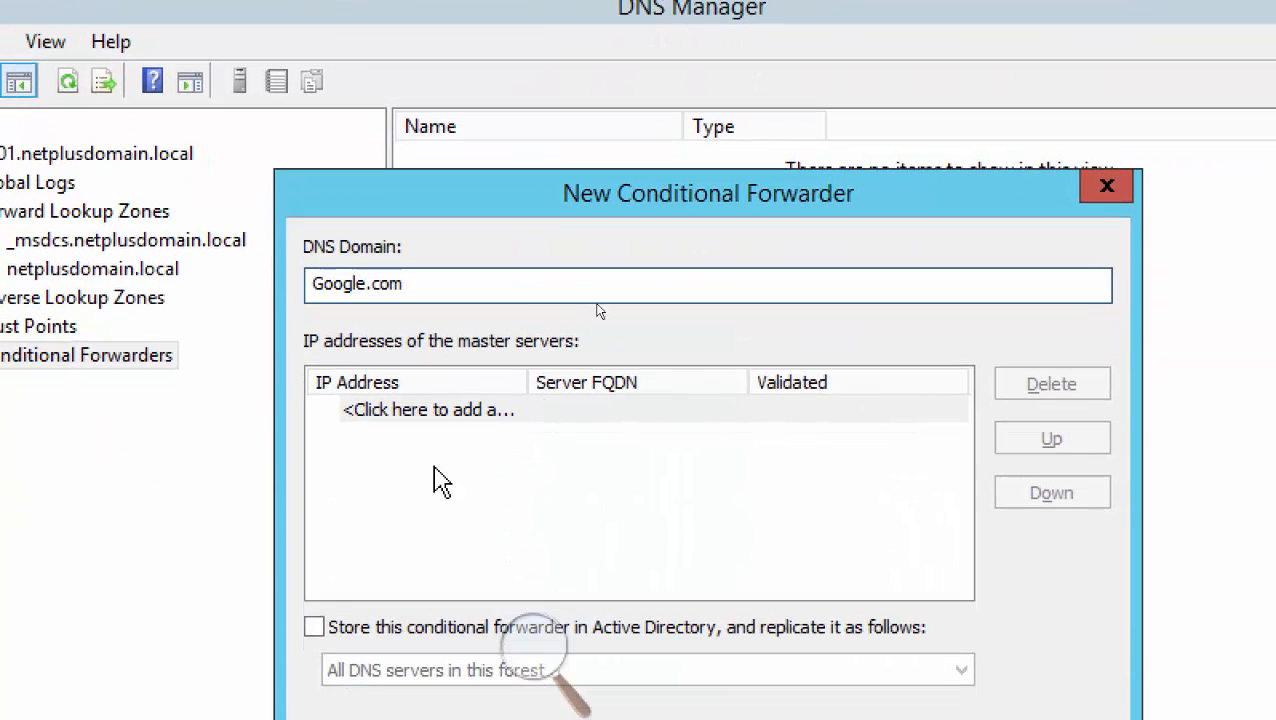
left_click(440, 410)
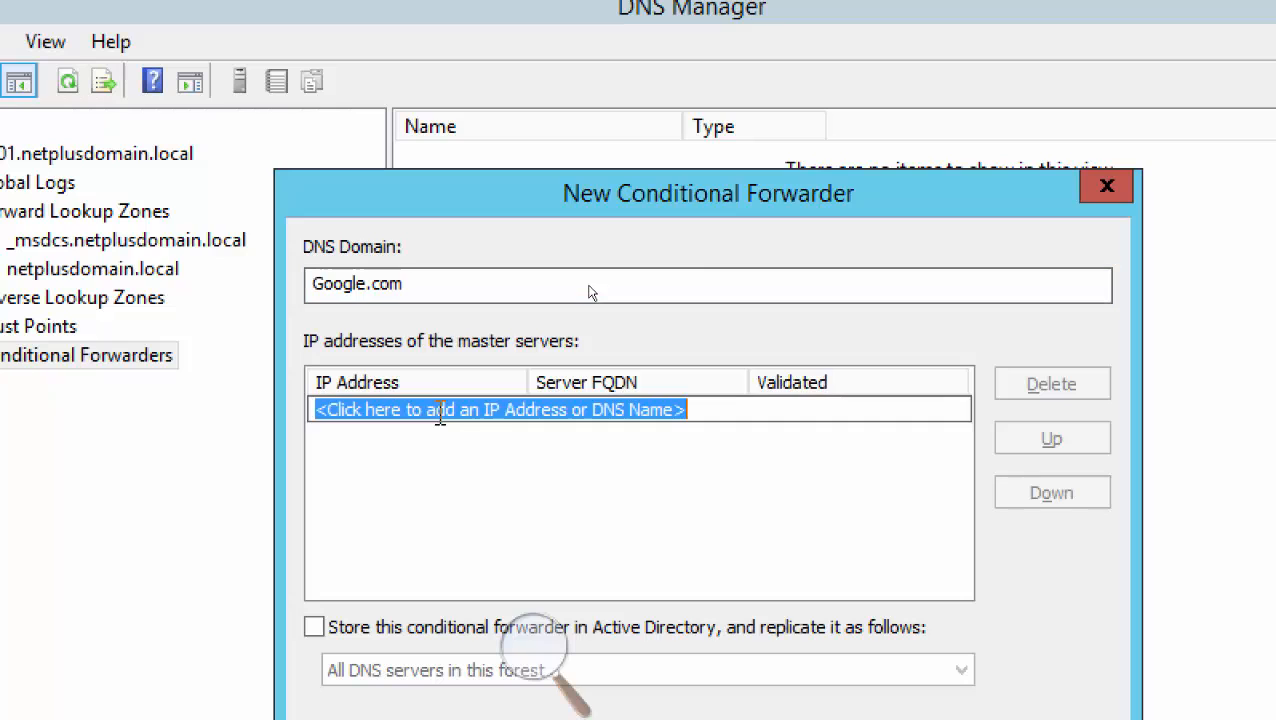
right_click(438, 411)
left_click(515, 545)
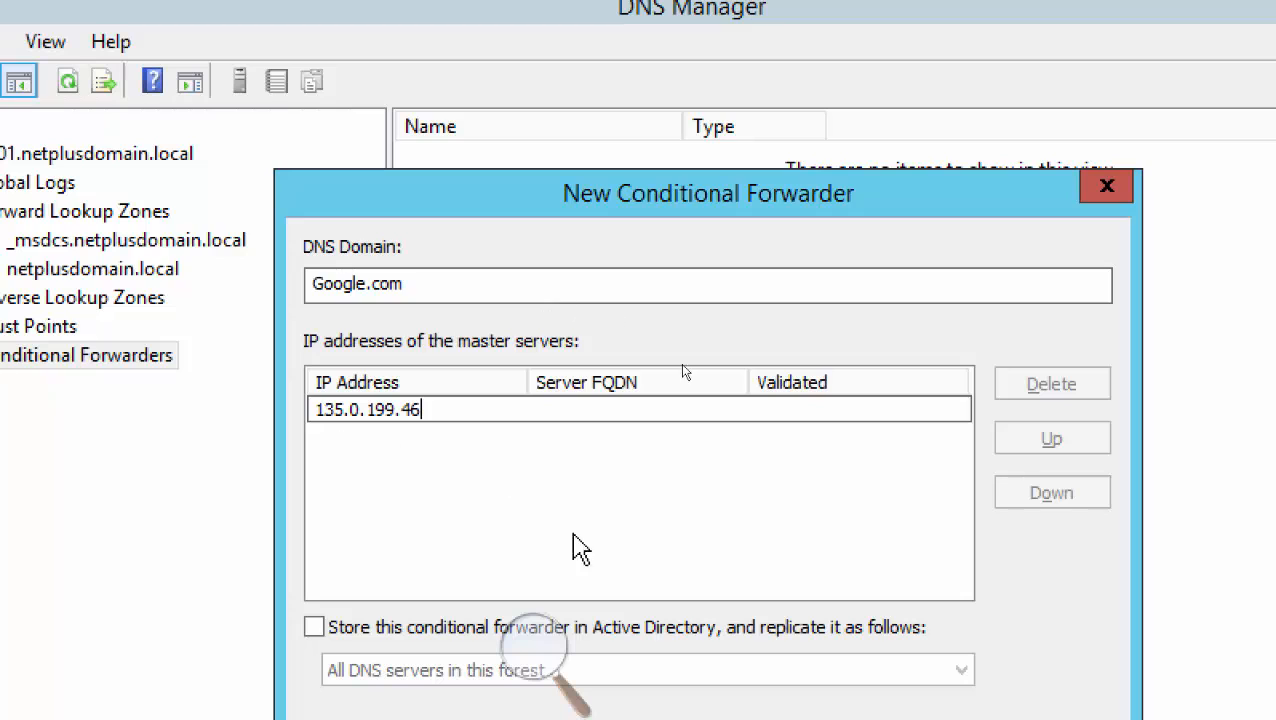
key("Return")
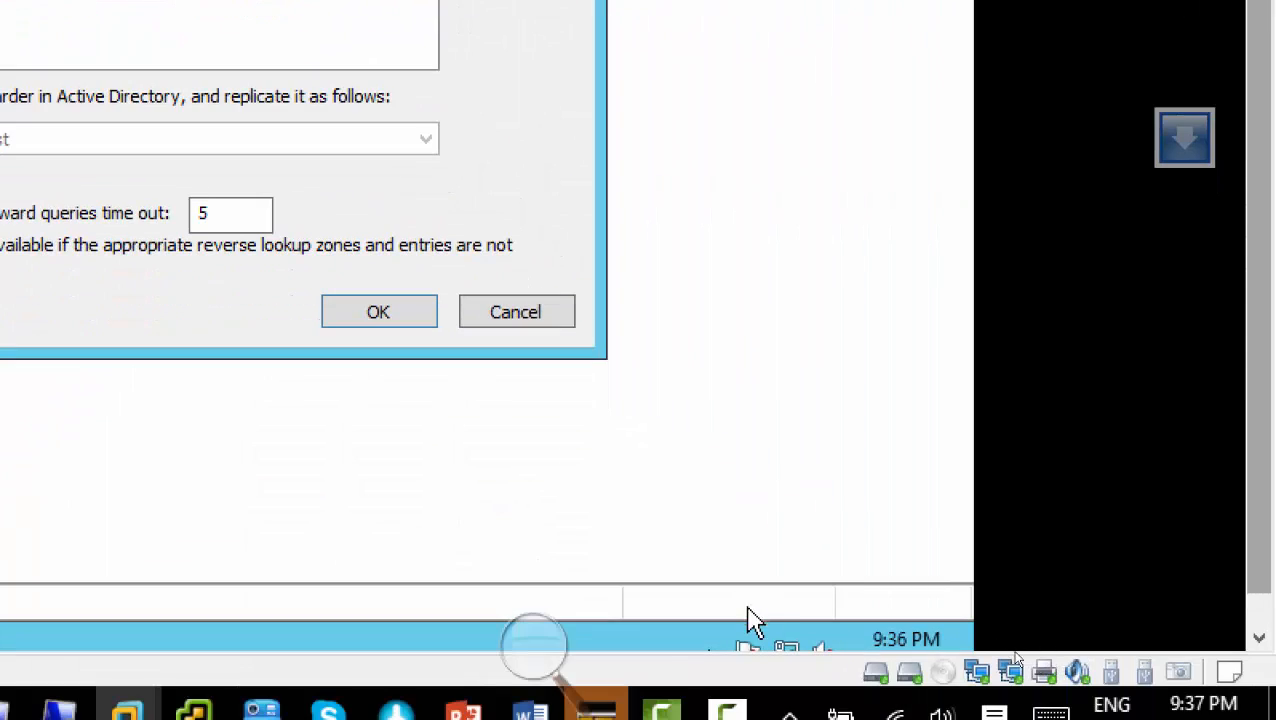
Save the Google.com forwarder and select it under Conditional Forwarders to confirm master 135.0.199.46
left_click(1256, 606)
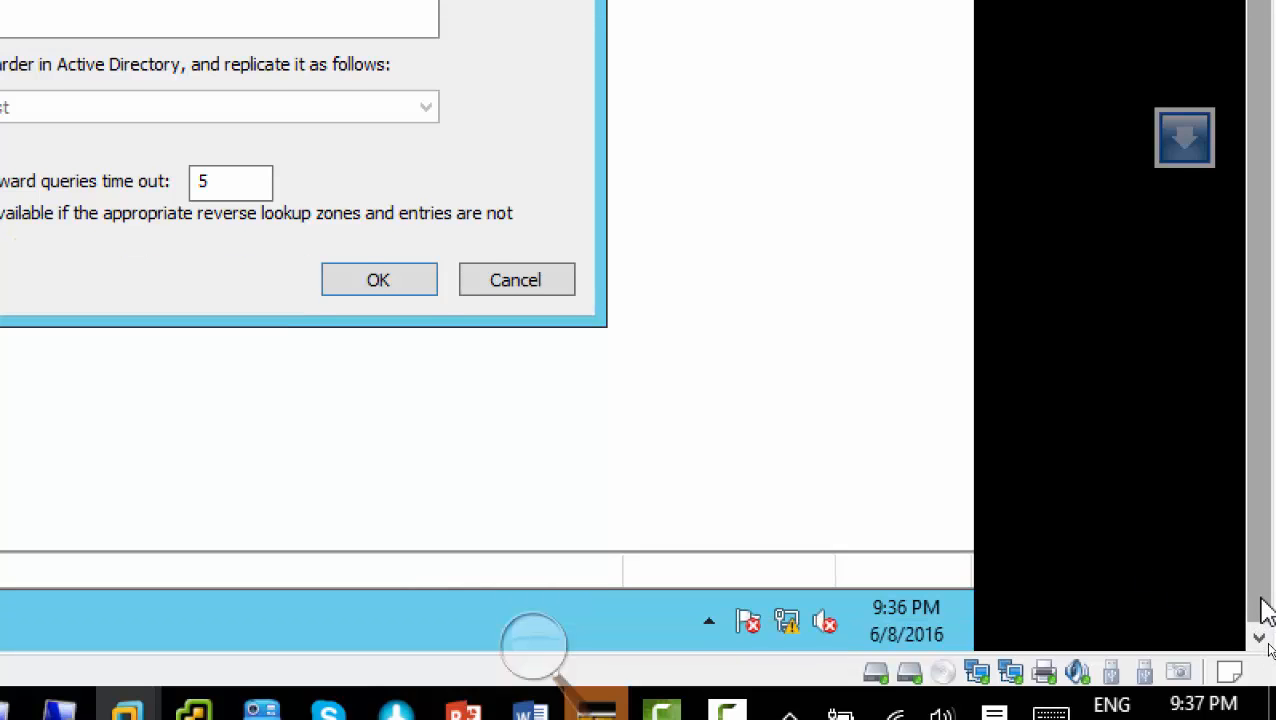
left_click_drag(1262, 598, 1274, 343)
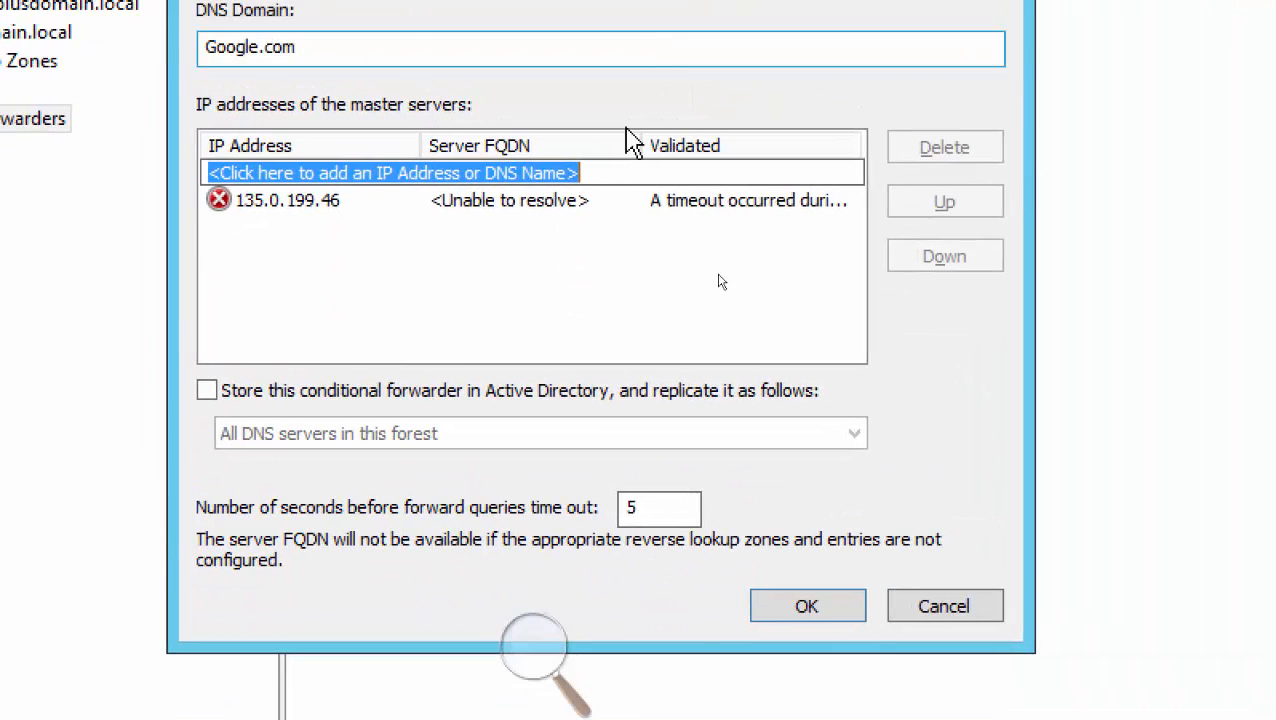
left_click(820, 606)
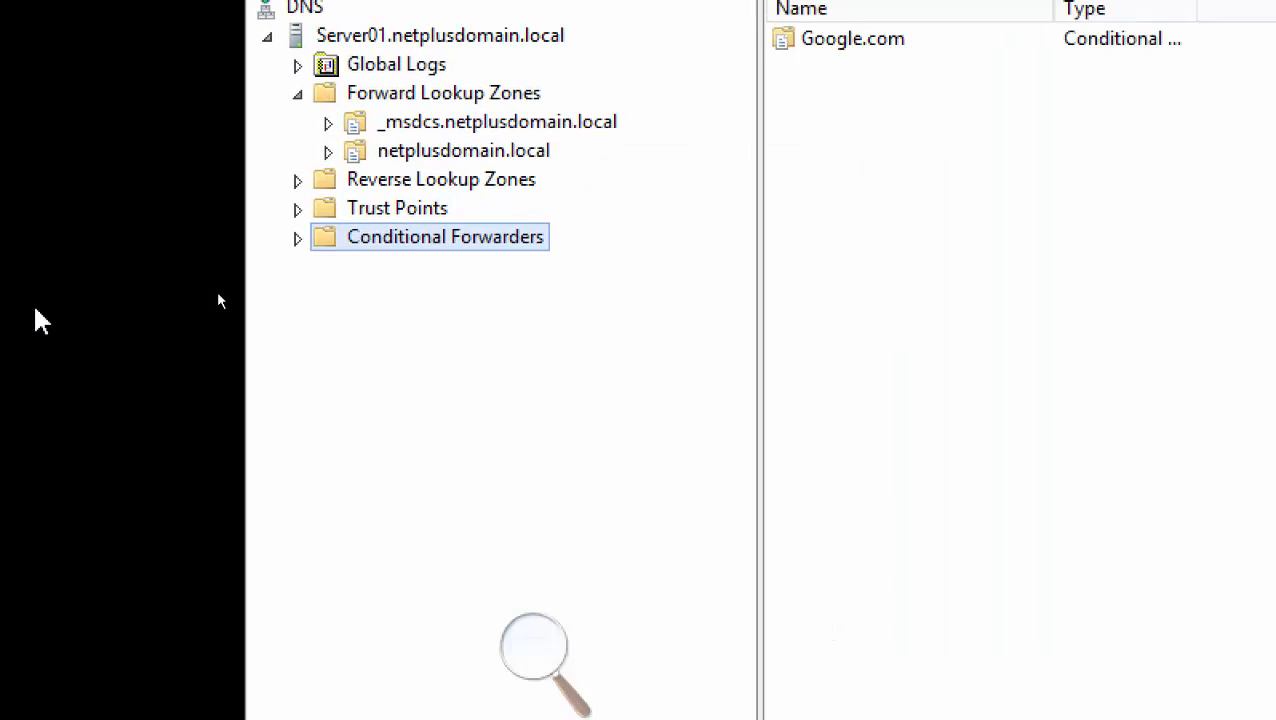
left_click(303, 241)
left_click(395, 272)
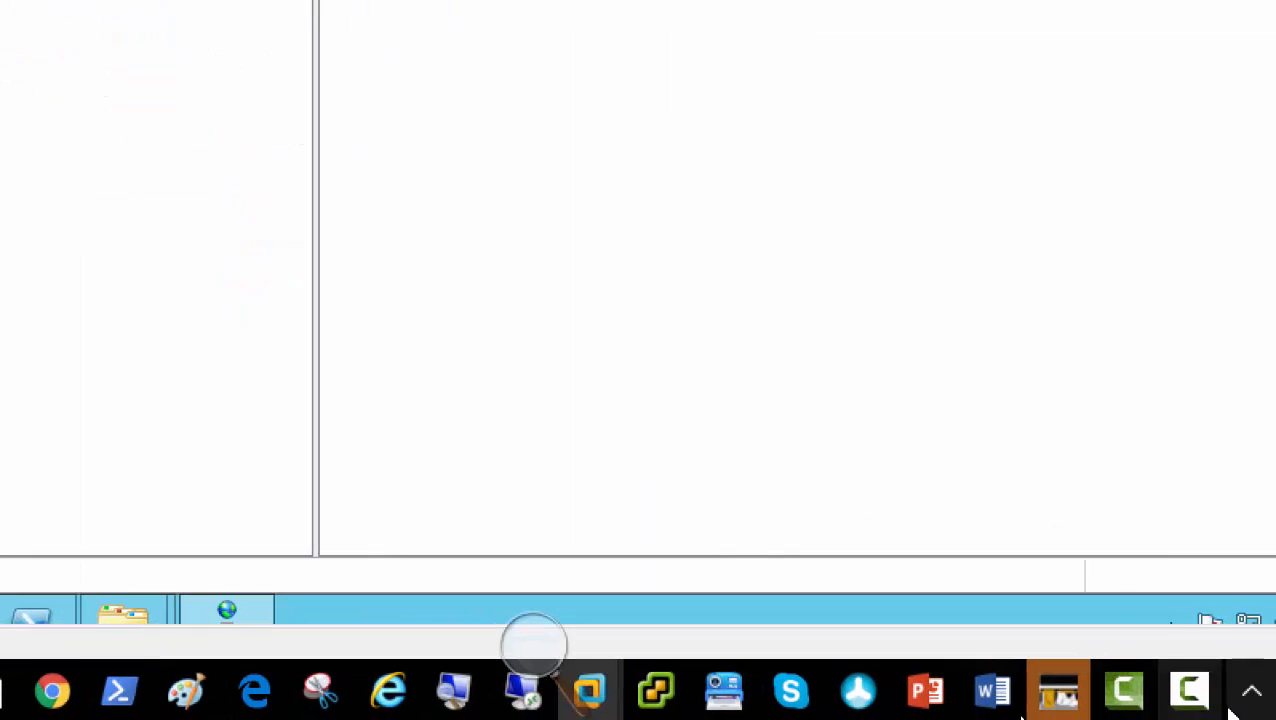
Bring the 70-411 PowerPoint deck forward and select slide 19, Zone Transfers
mouse_move(925, 700)
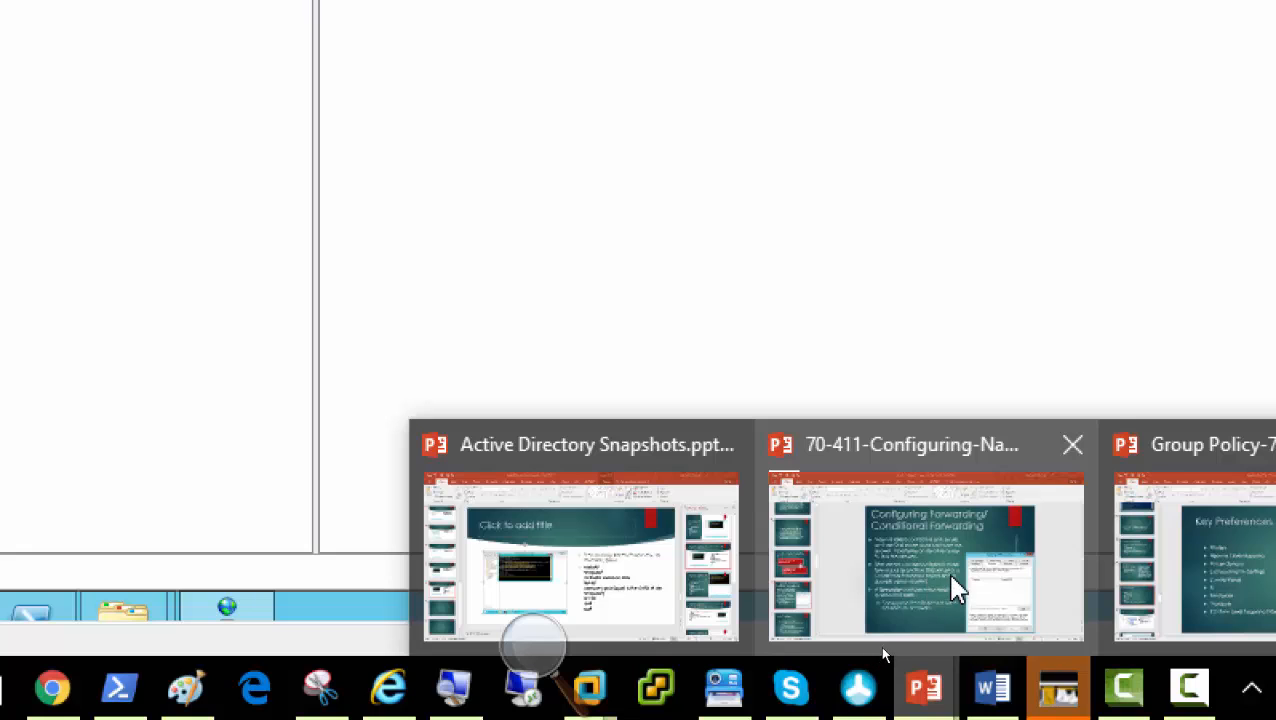
left_click(955, 590)
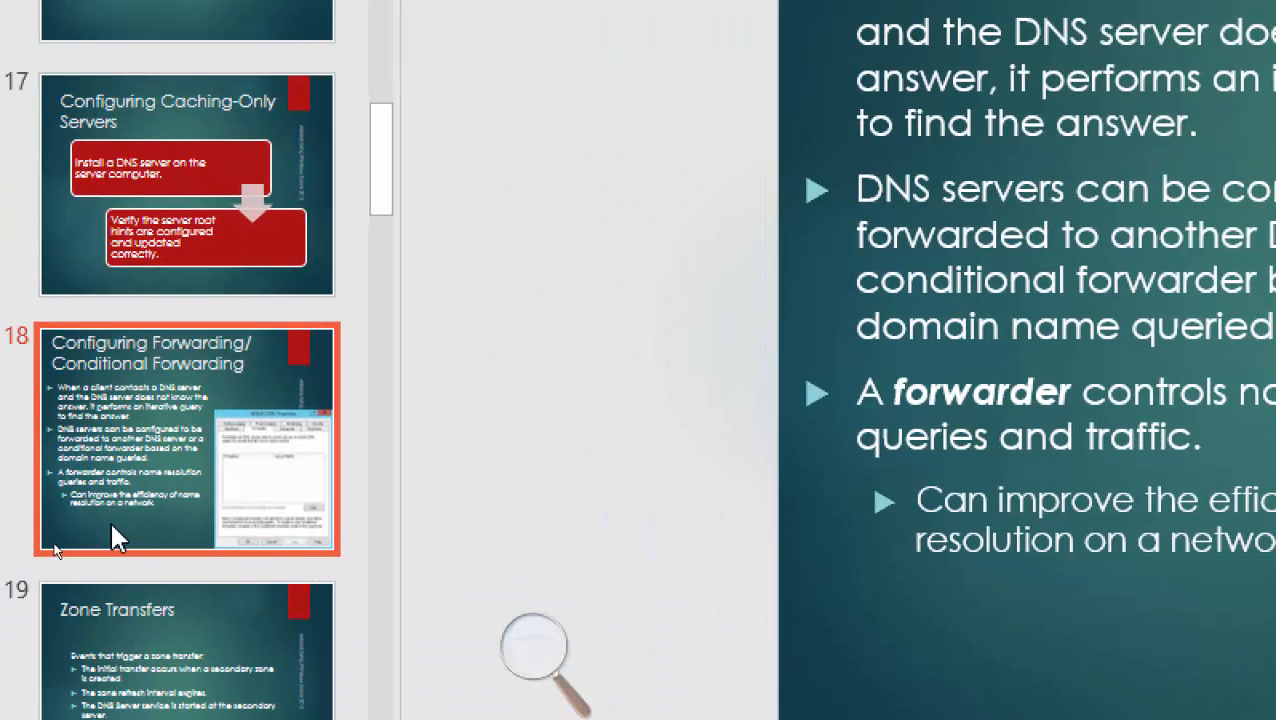
scroll(115, 545, "down", 2)
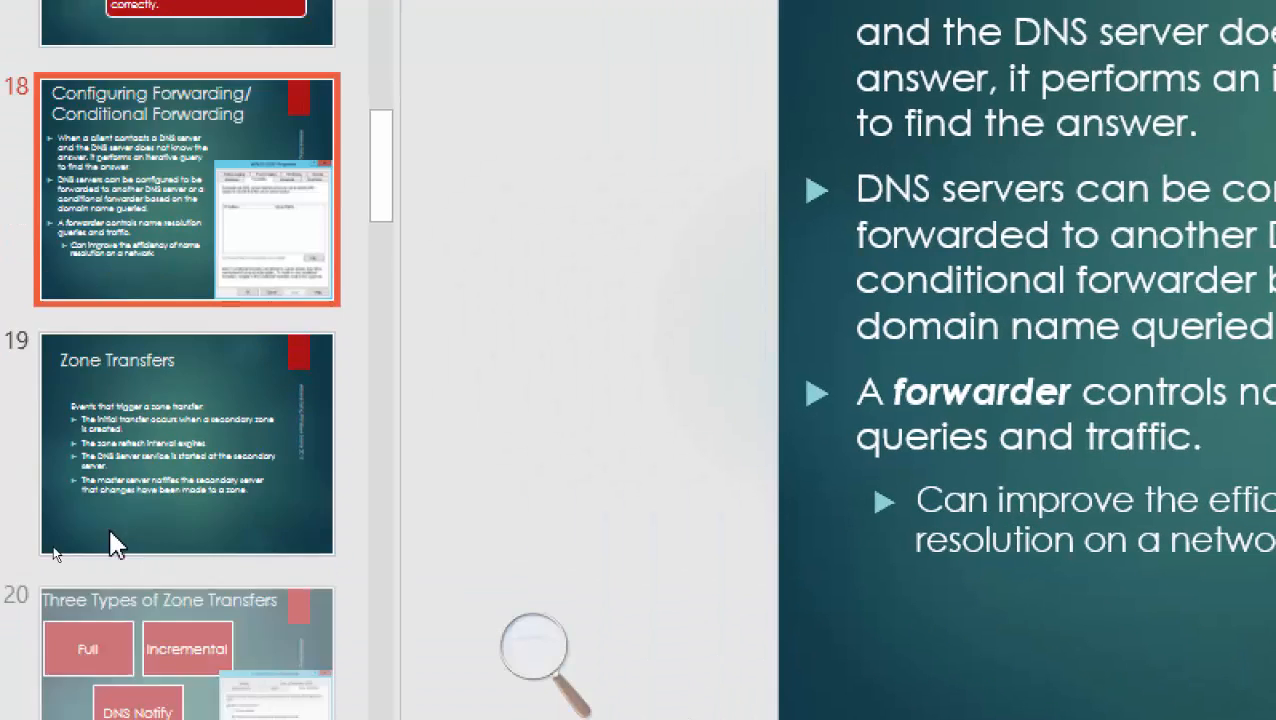
scroll(113, 545, "down", 1)
left_click(155, 298)
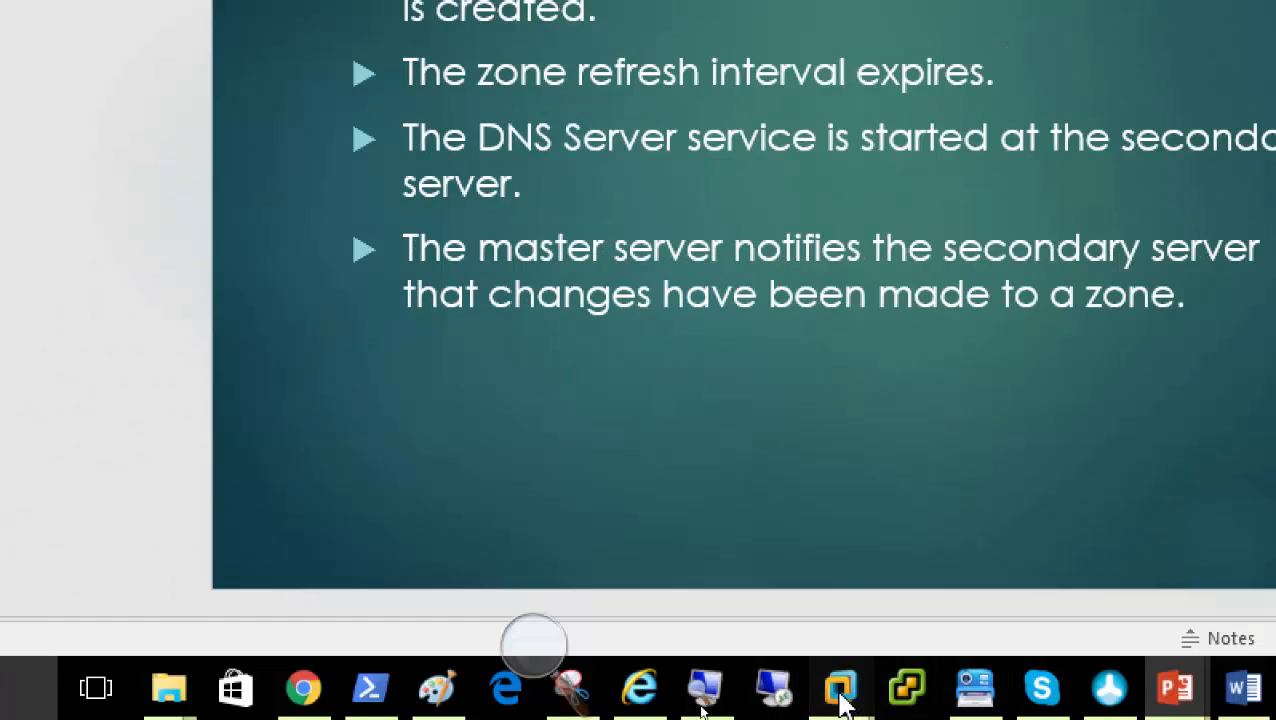
Back on the Server01 VM, collapse Conditional Forwarders and review the Forward Lookup Zones actions
mouse_move(842, 690)
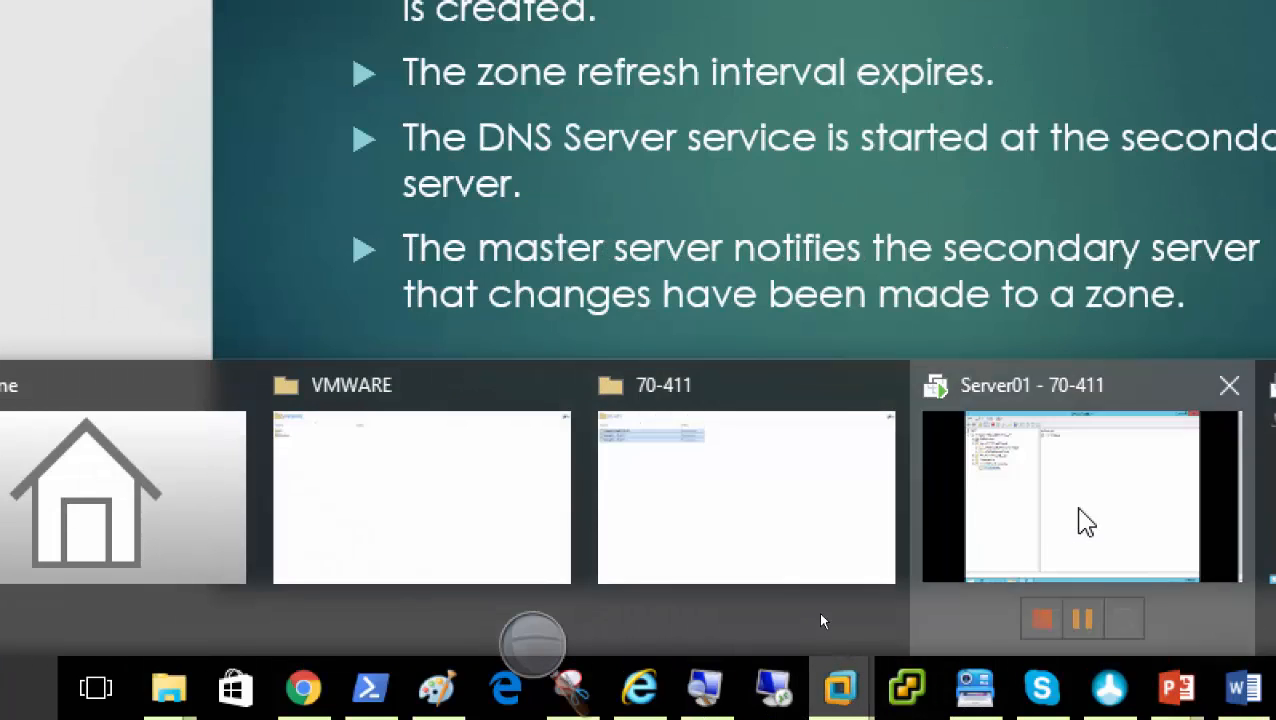
left_click(1085, 520)
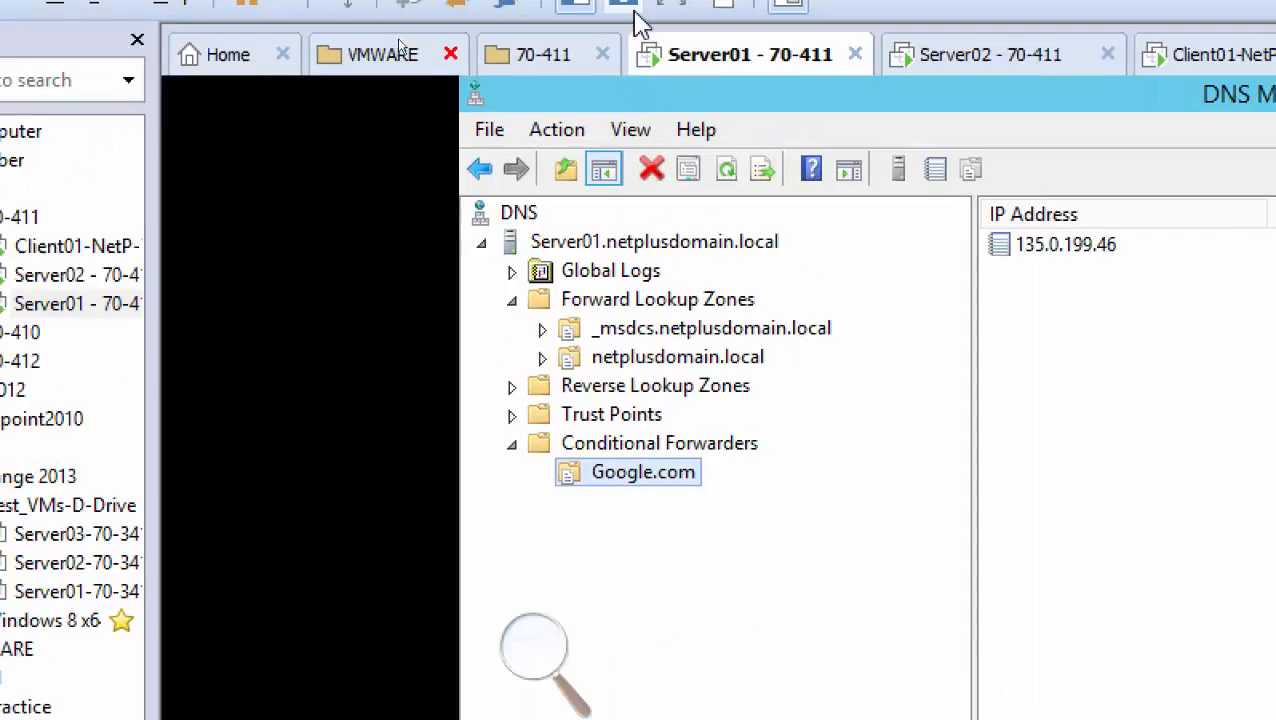
left_click(512, 445)
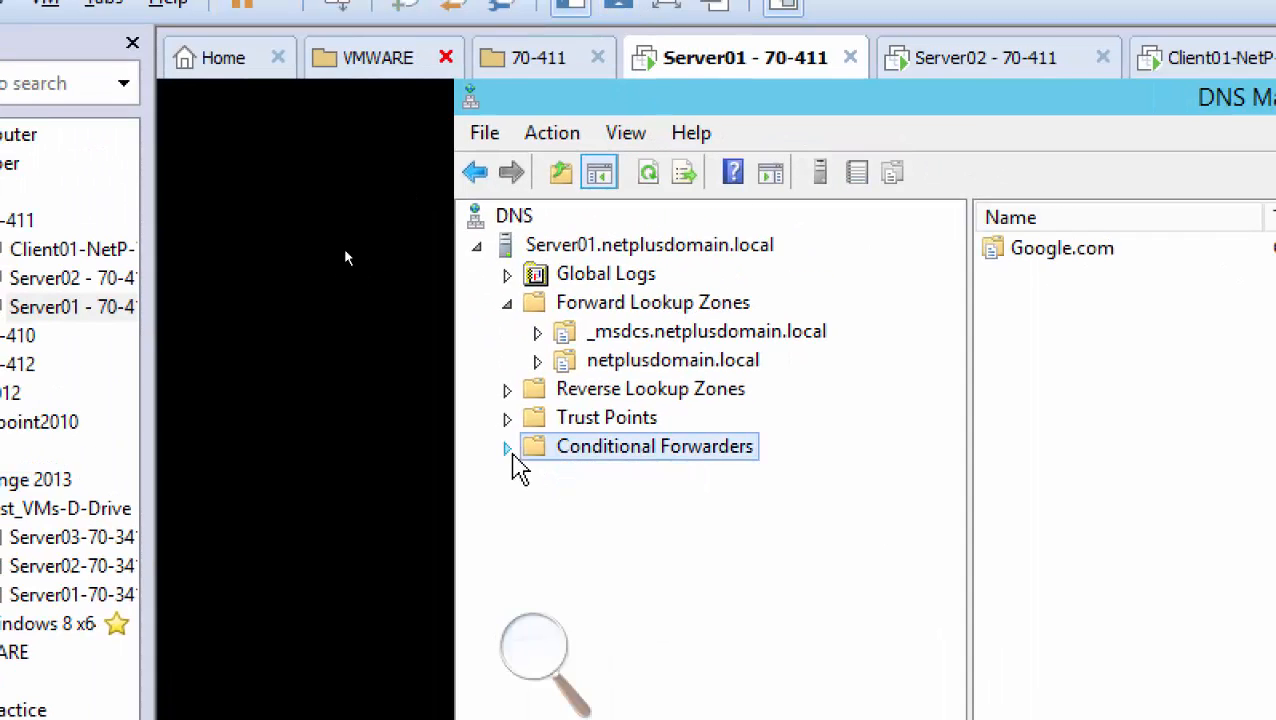
left_click(695, 304)
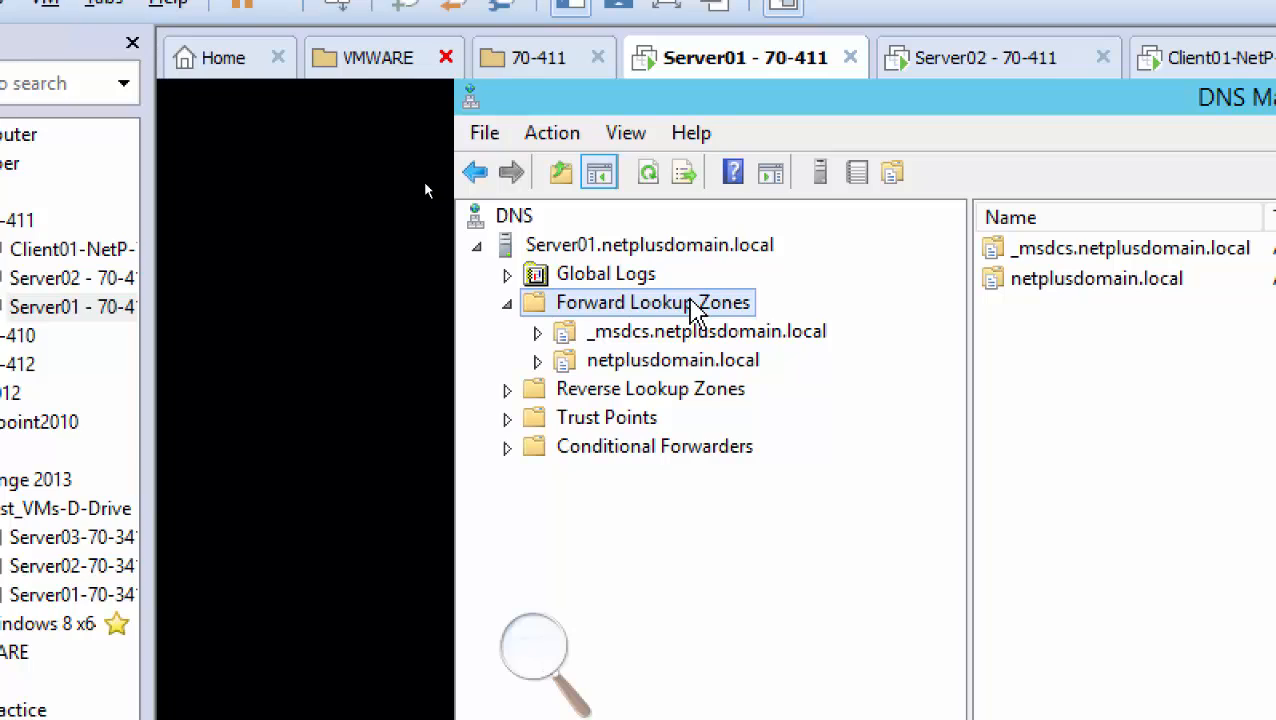
right_click(695, 310)
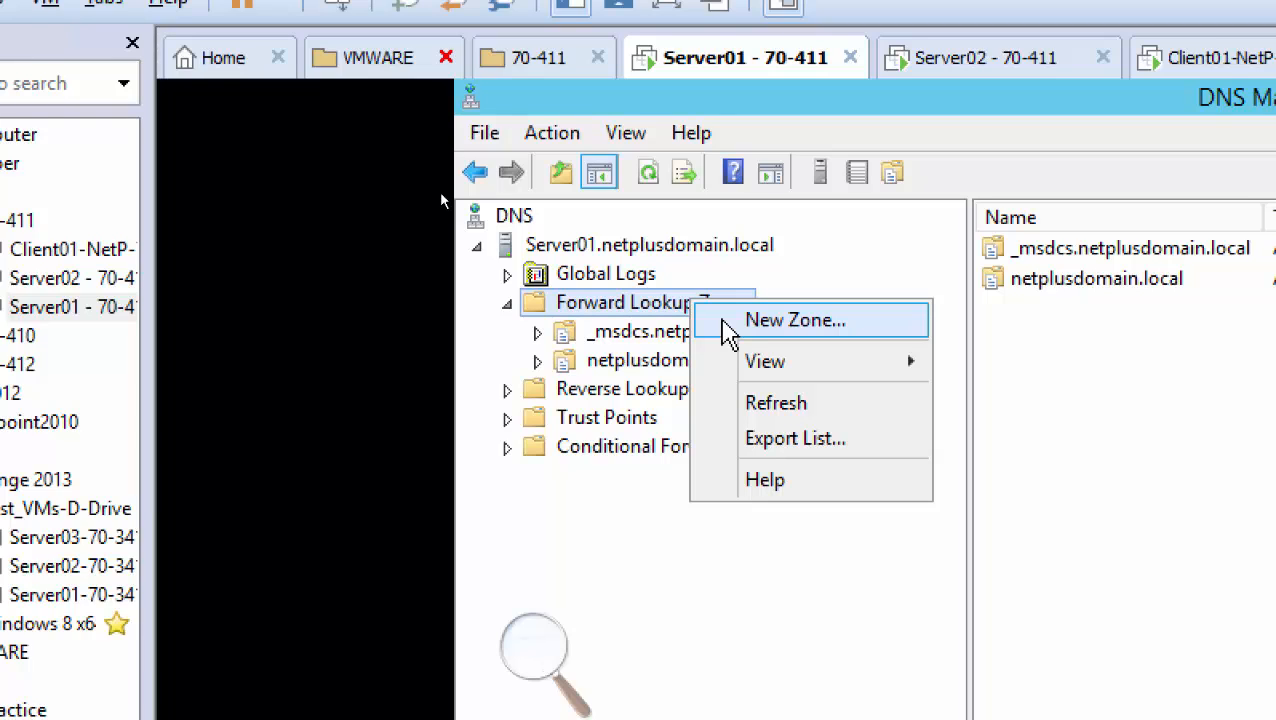
left_click(578, 312)
Open and close Server01's DNS properties, then display the netplusdomain.local zone records
left_click(615, 246)
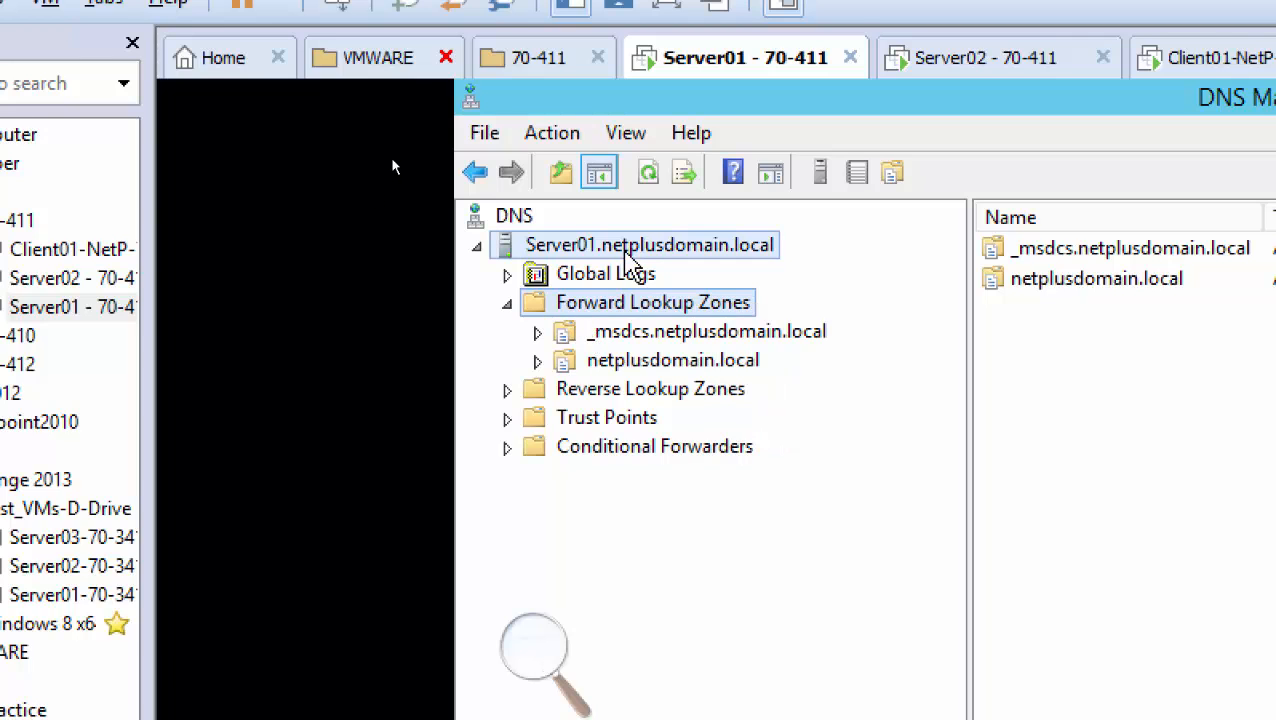
right_click(622, 248)
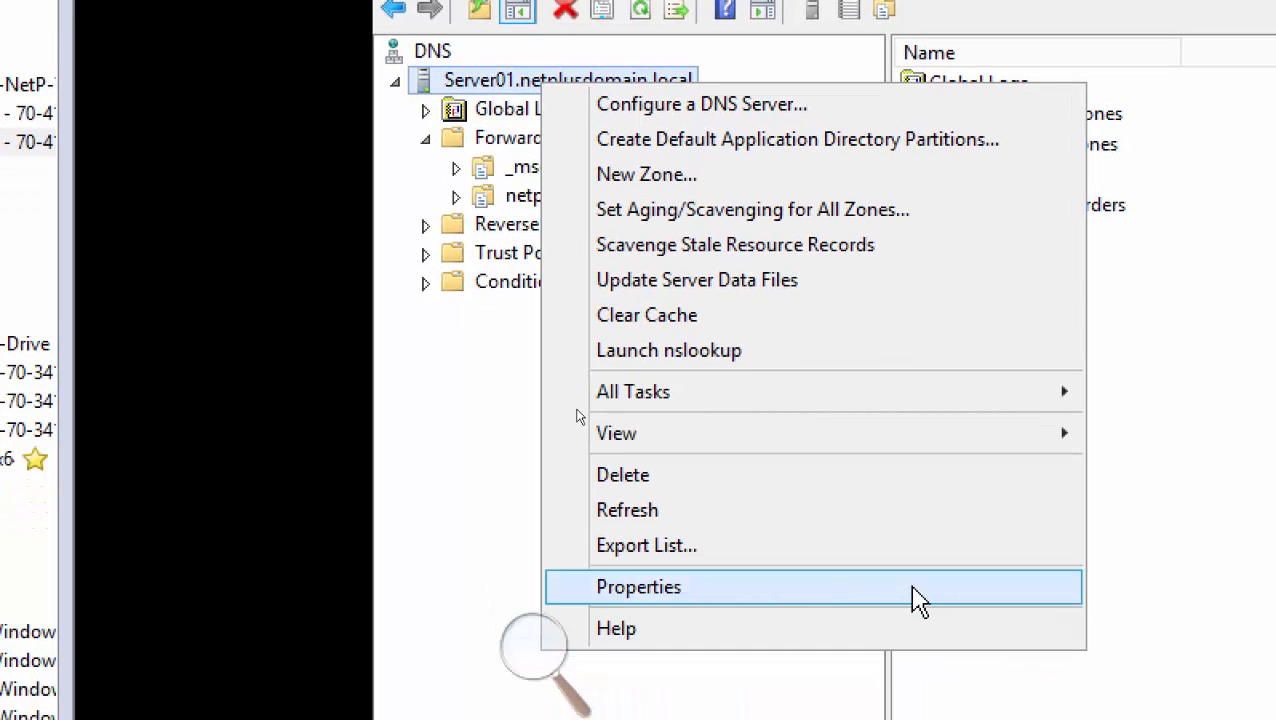
left_click(918, 598)
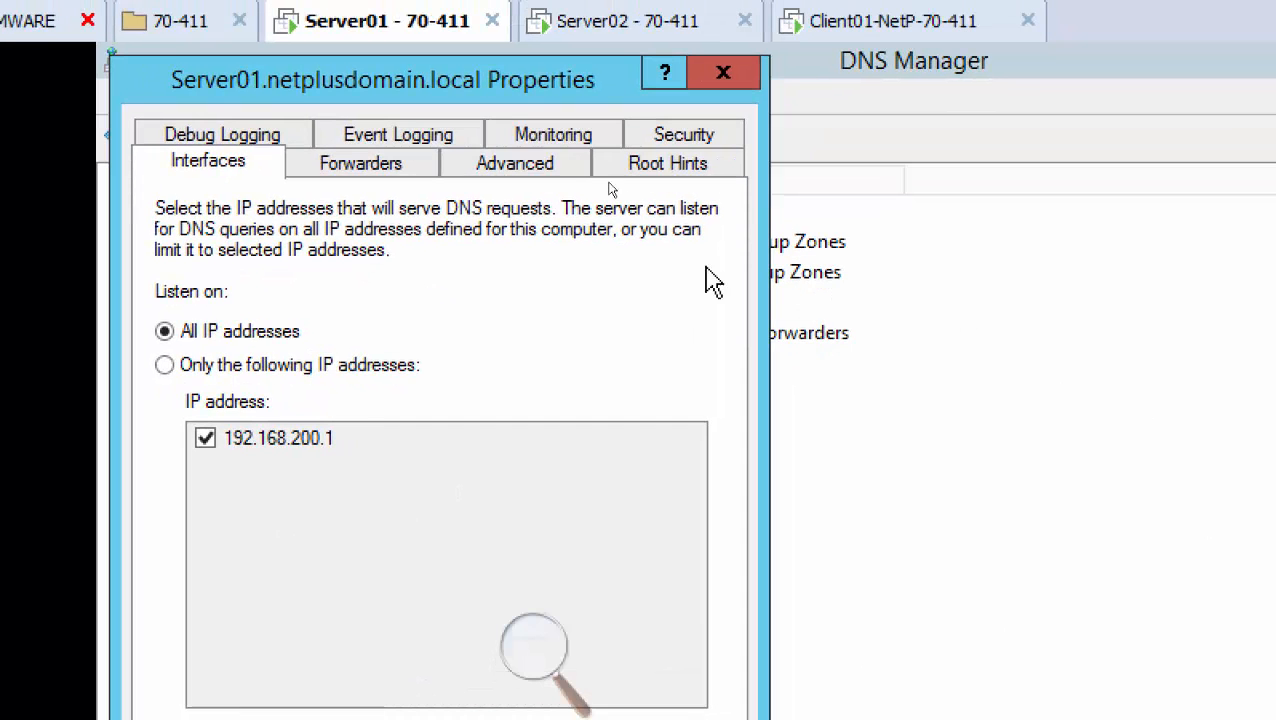
left_click(723, 72)
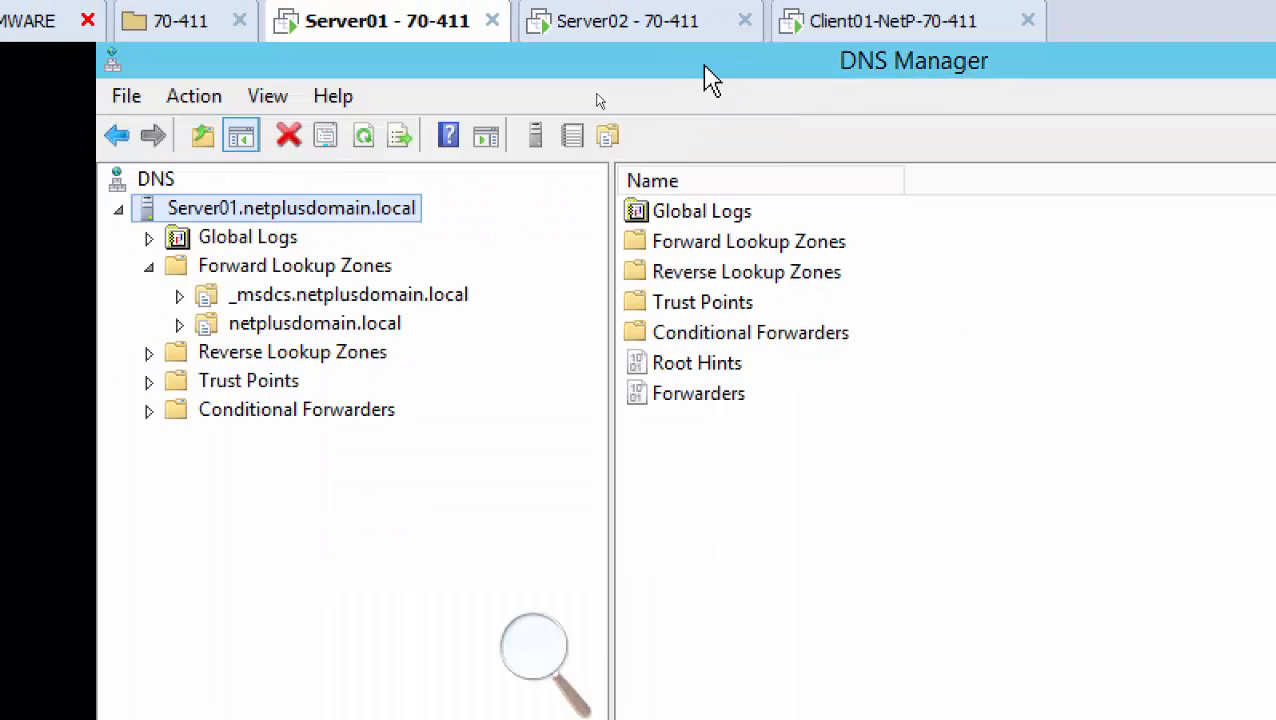
left_click(395, 308)
right_click(395, 310)
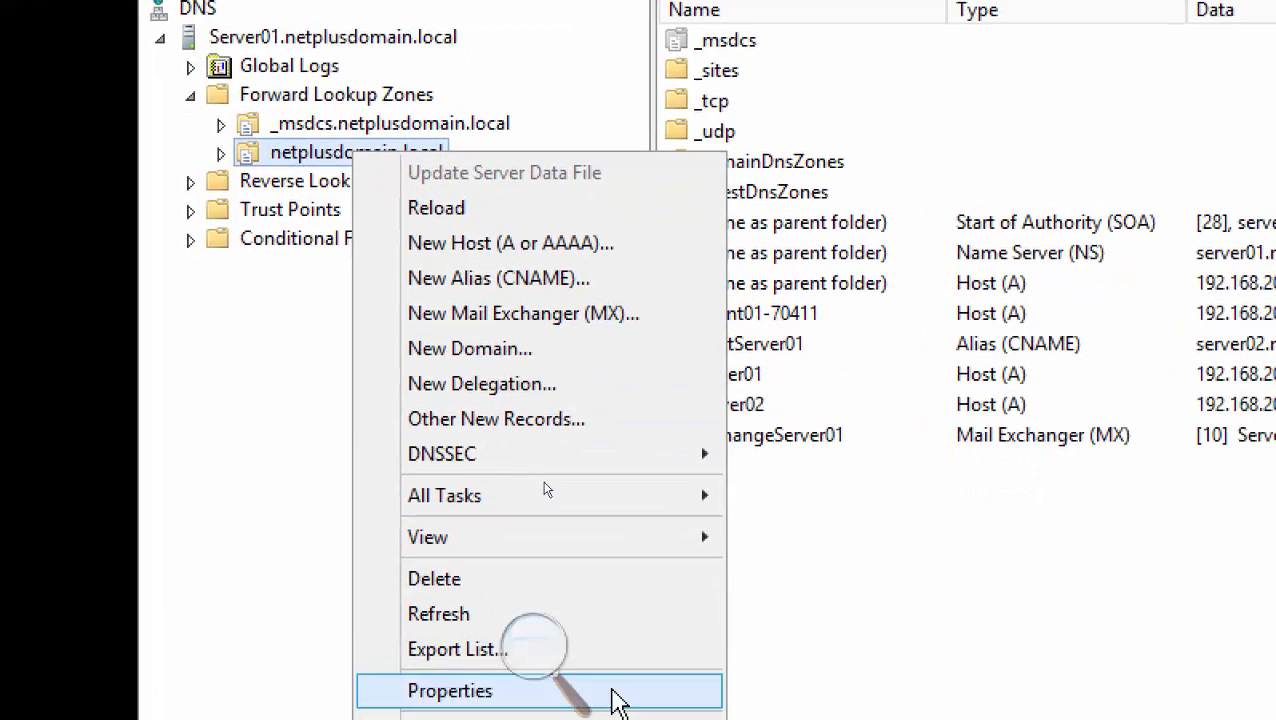
left_click(643, 719)
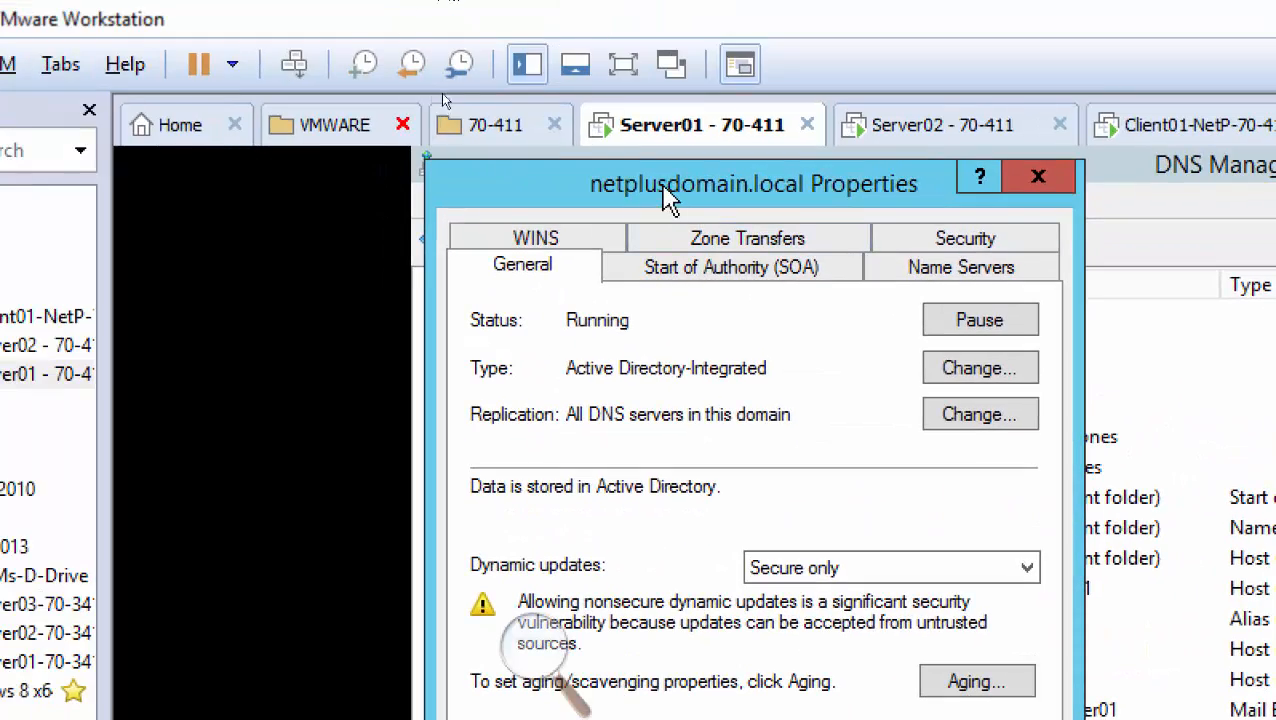
left_click_drag(662, 184, 1027, 192)
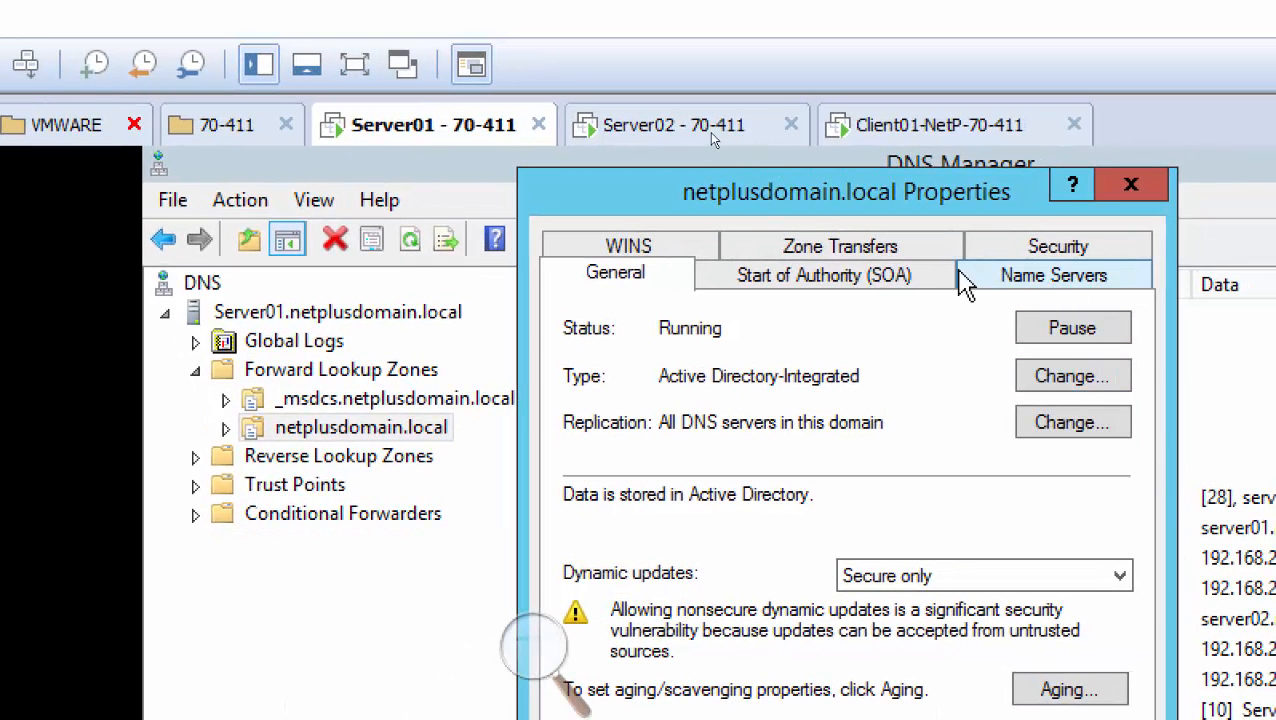
left_click(826, 250)
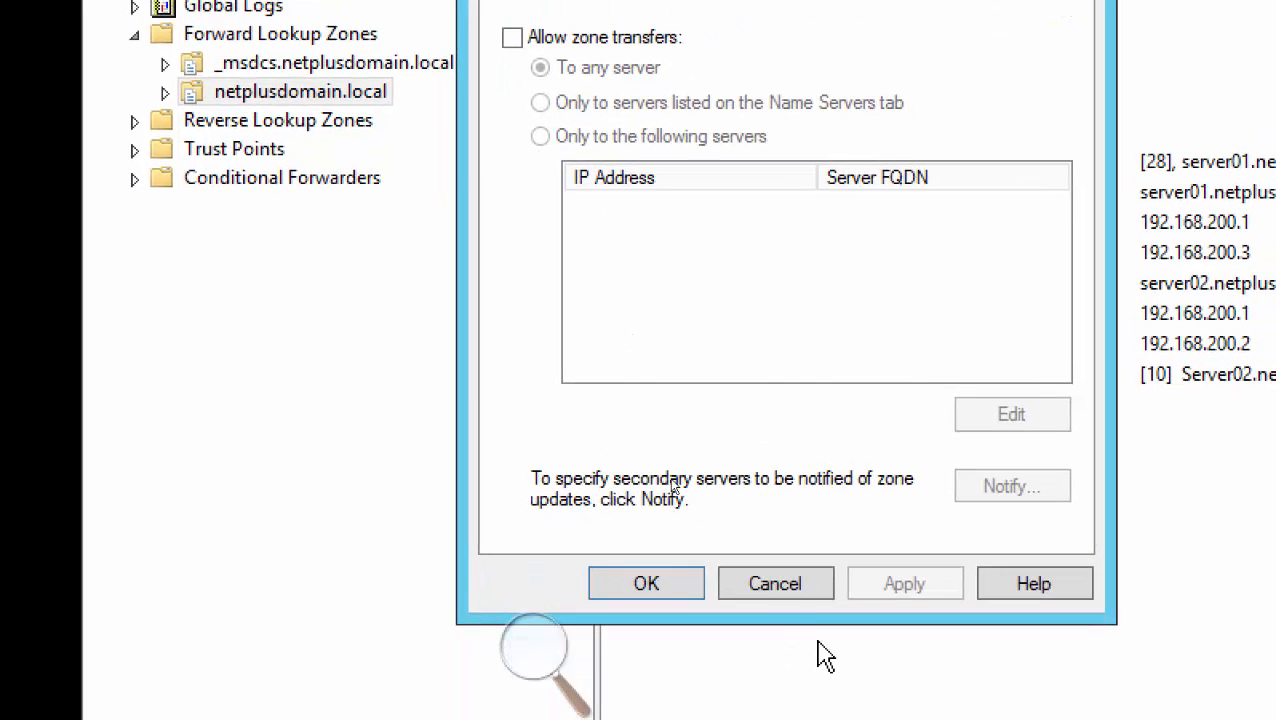
left_click(789, 588)
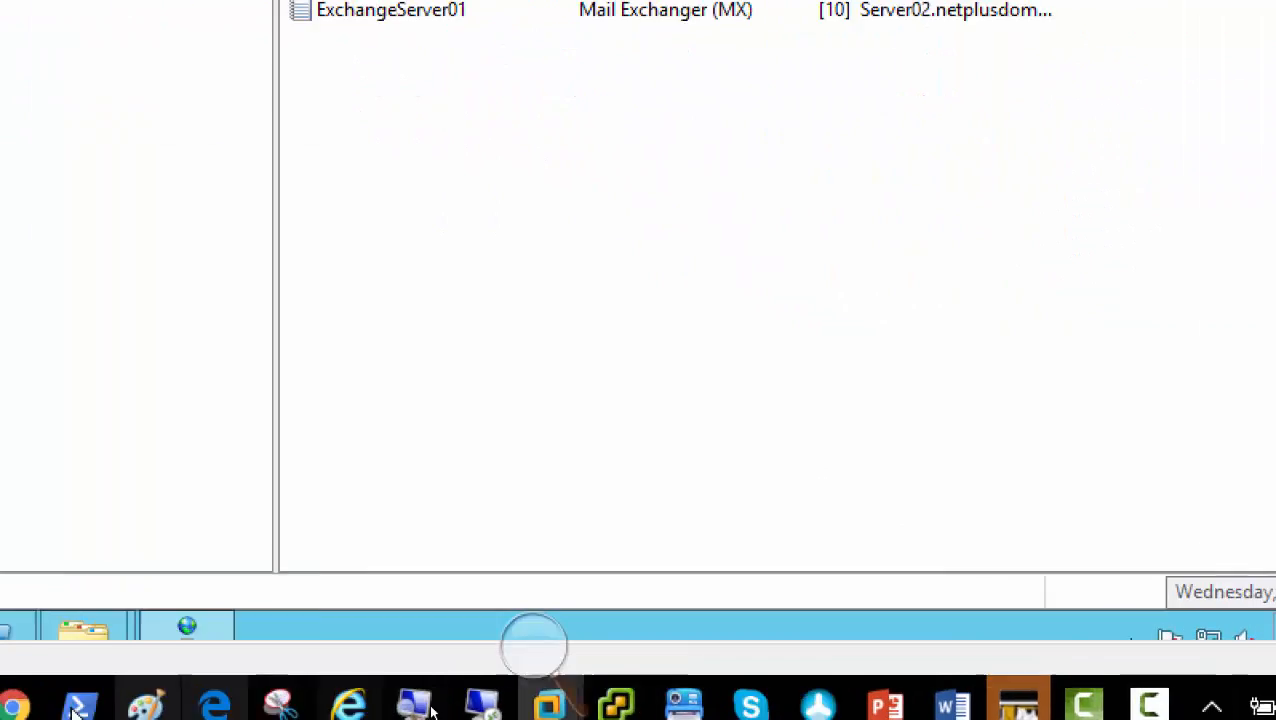
Return to the 70-411 deck and select slide 21, dnscmd.exe Command
mouse_move(885, 706)
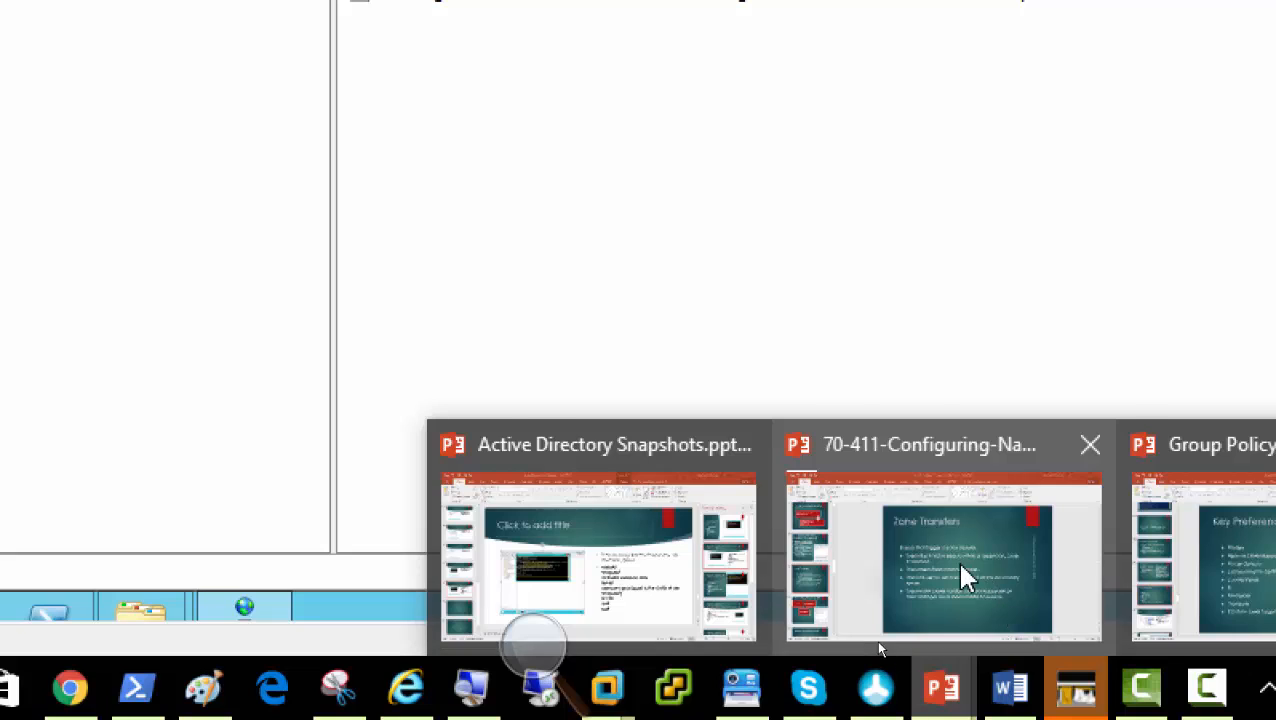
left_click(960, 575)
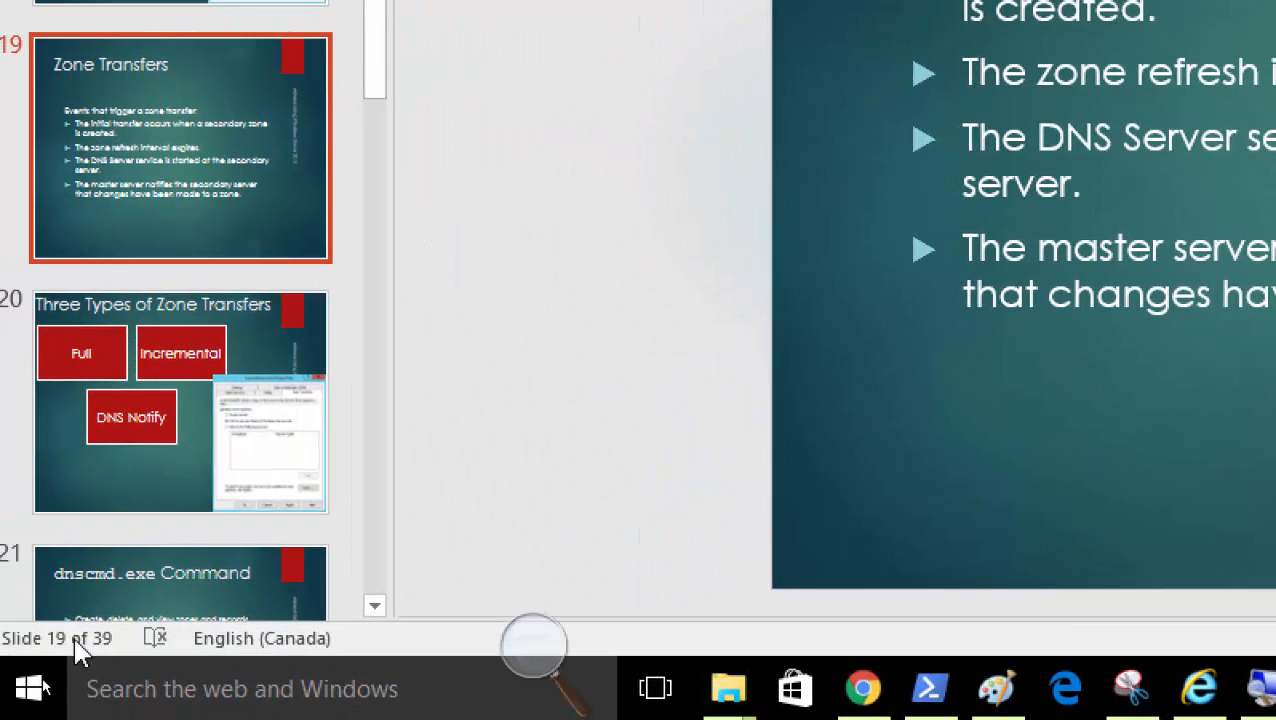
scroll(121, 390, "down", 5)
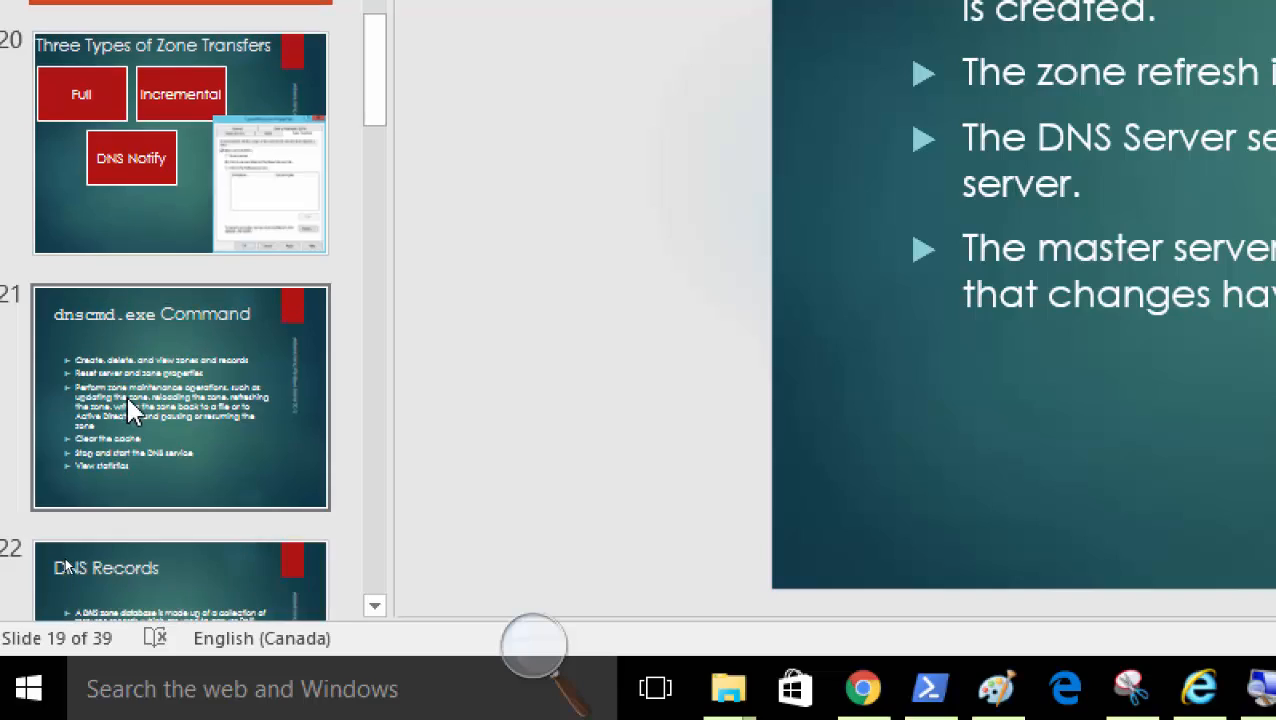
scroll(123, 260, "up", 3)
left_click(128, 280)
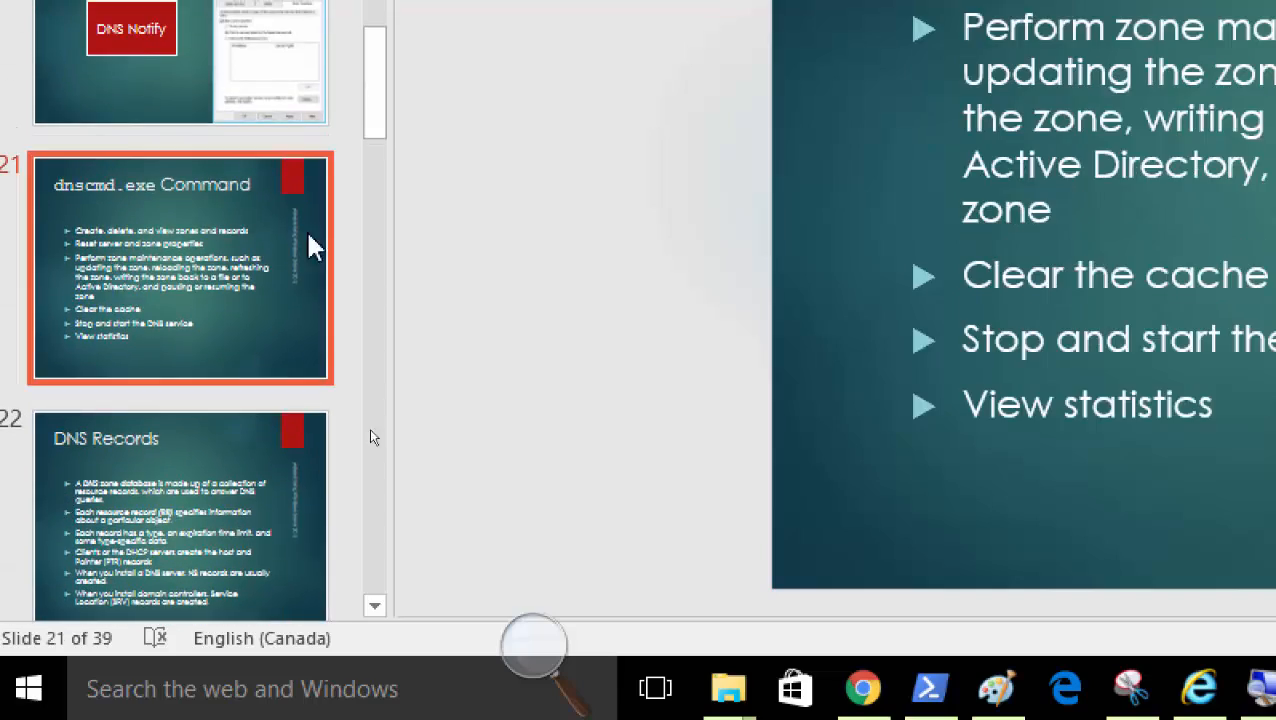
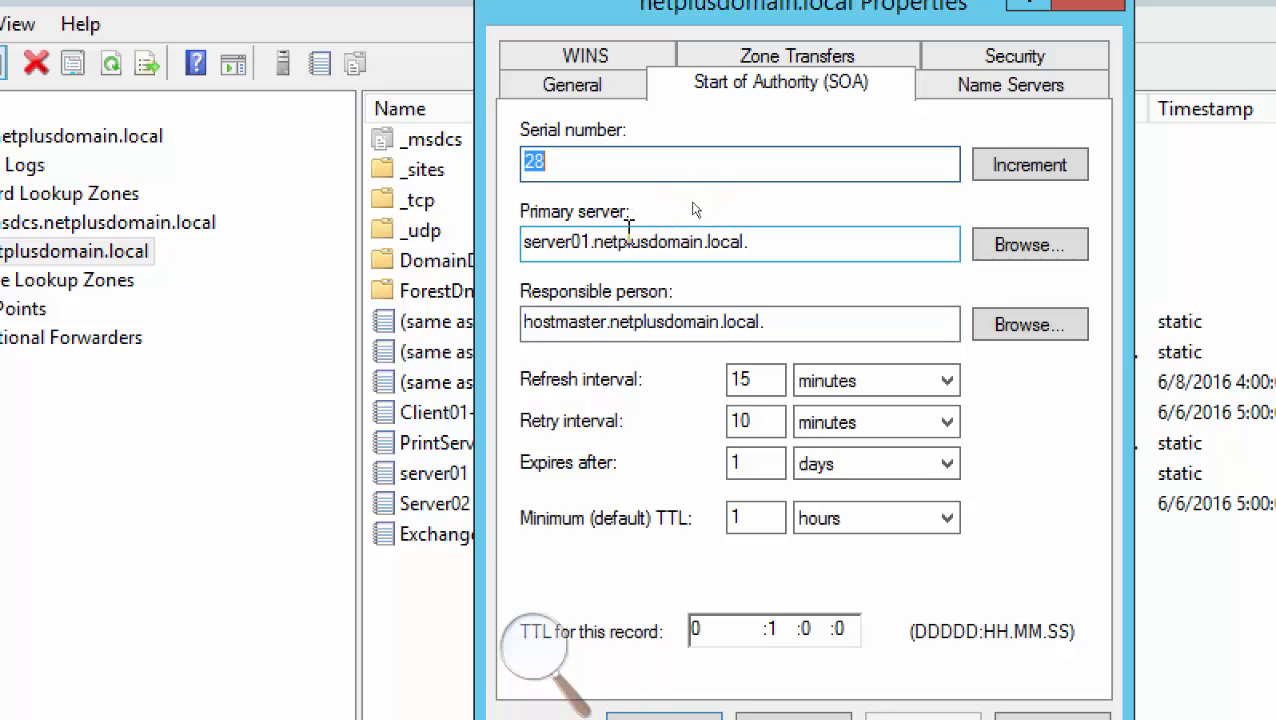
left_click(1045, 250)
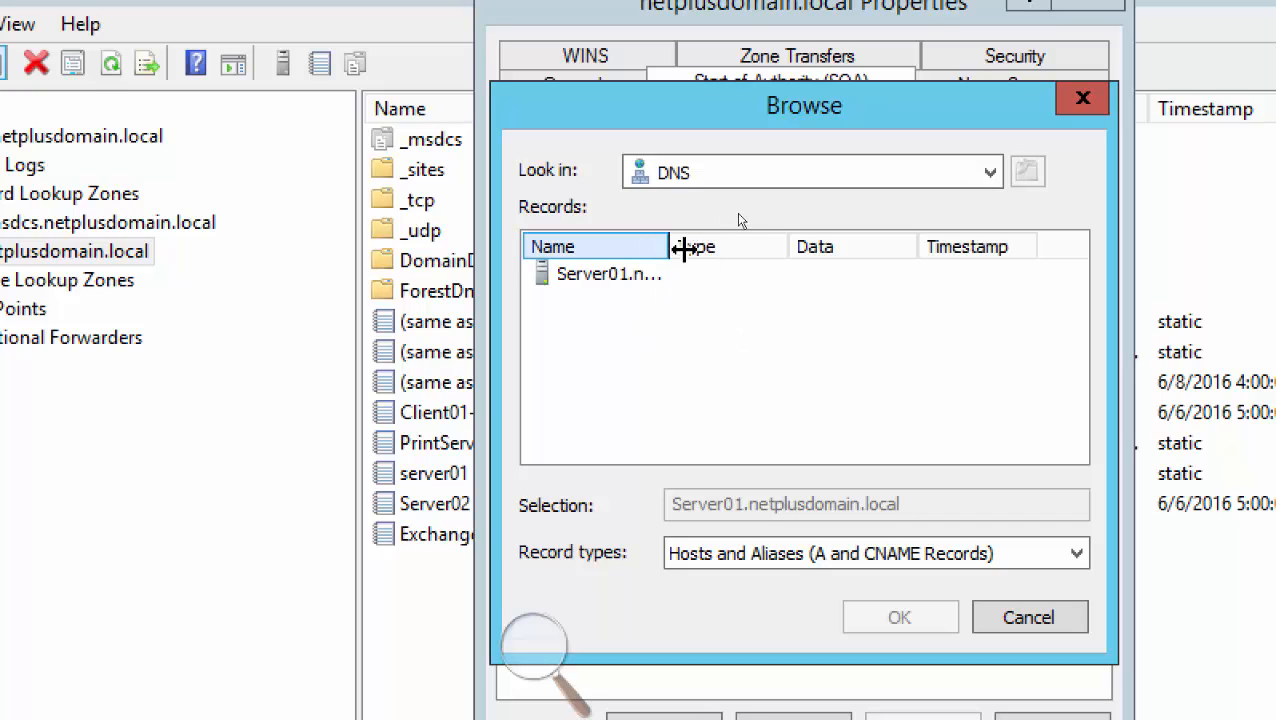
left_click_drag(684, 249, 719, 249)
double_click(718, 249)
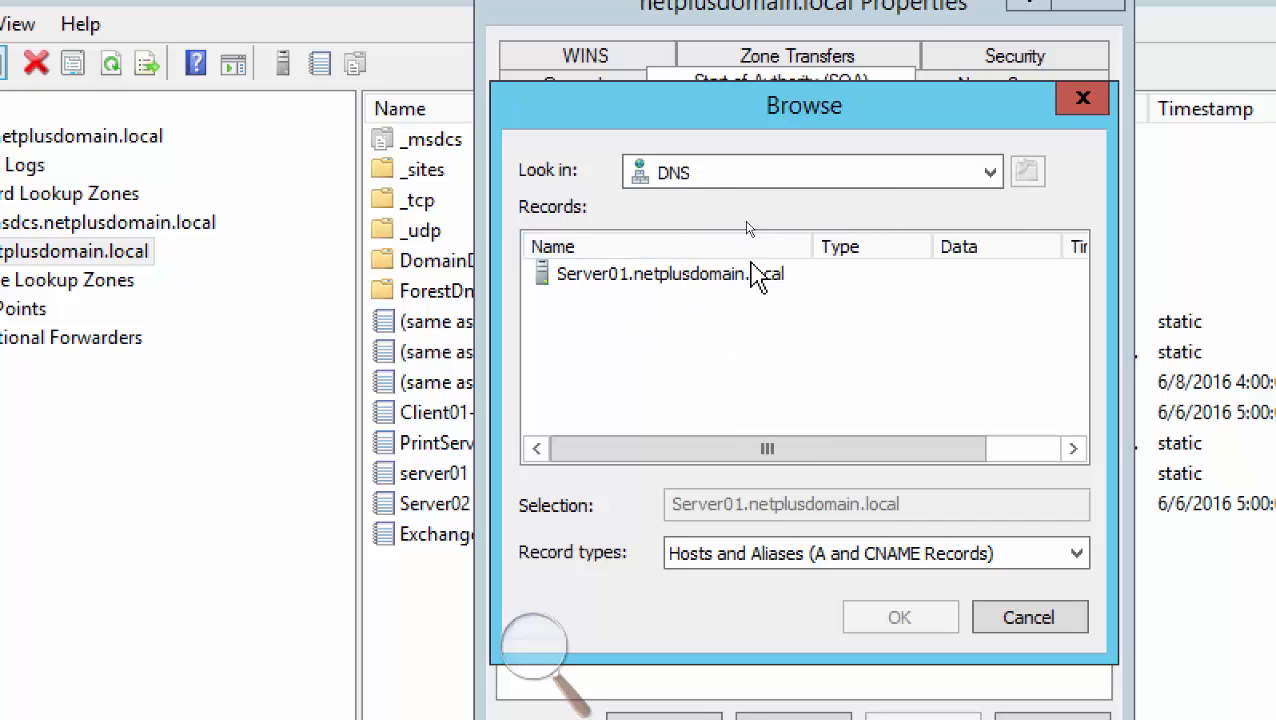
double_click(675, 279)
double_click(640, 276)
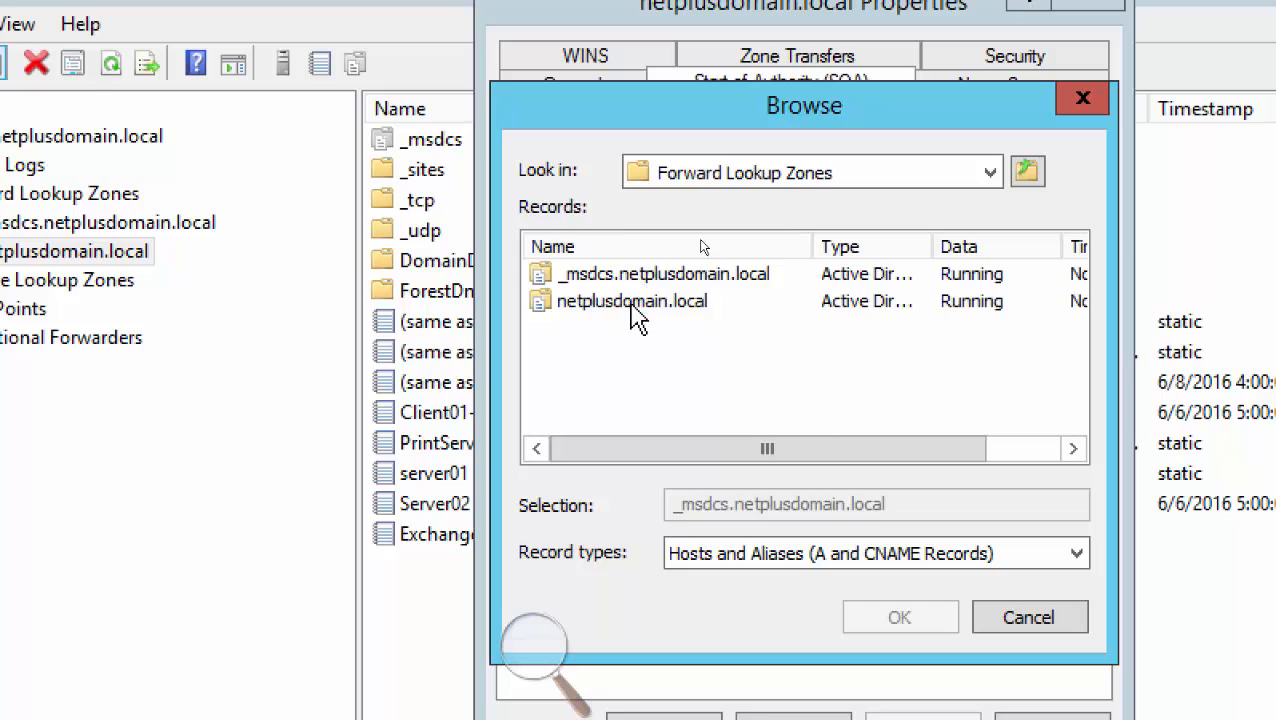
double_click(632, 303)
left_click(1073, 392)
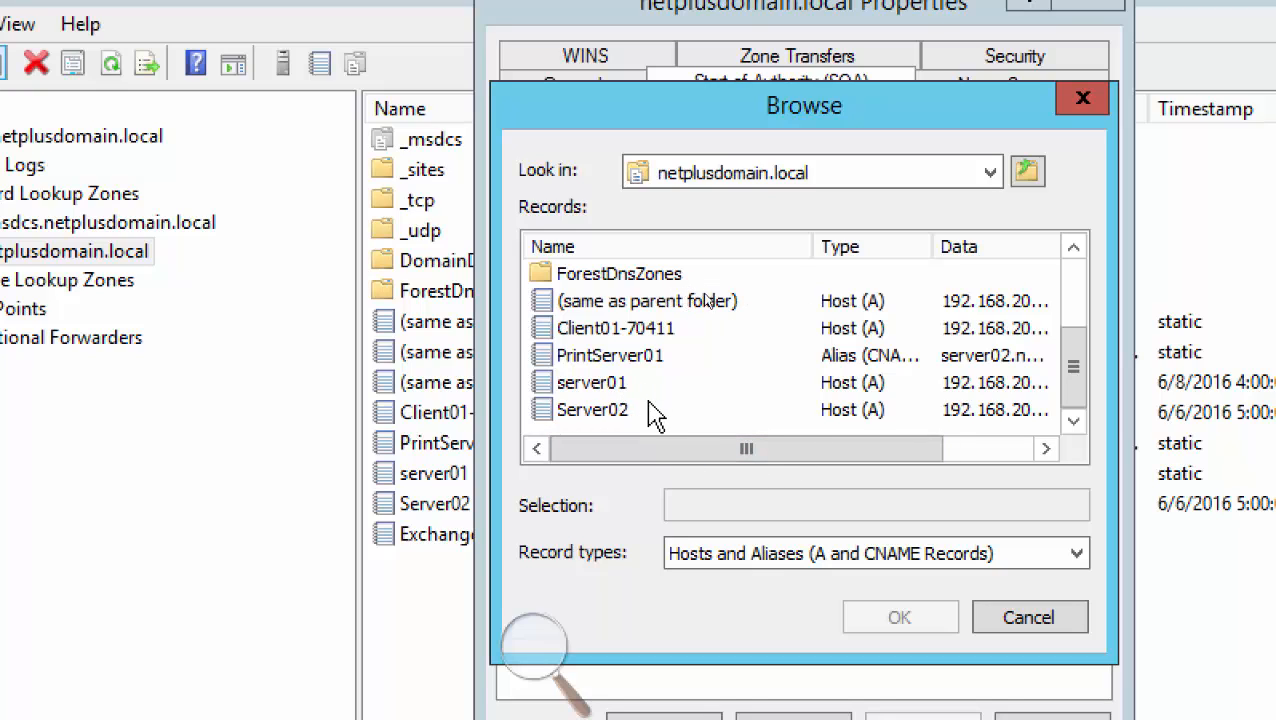
left_click(1022, 620)
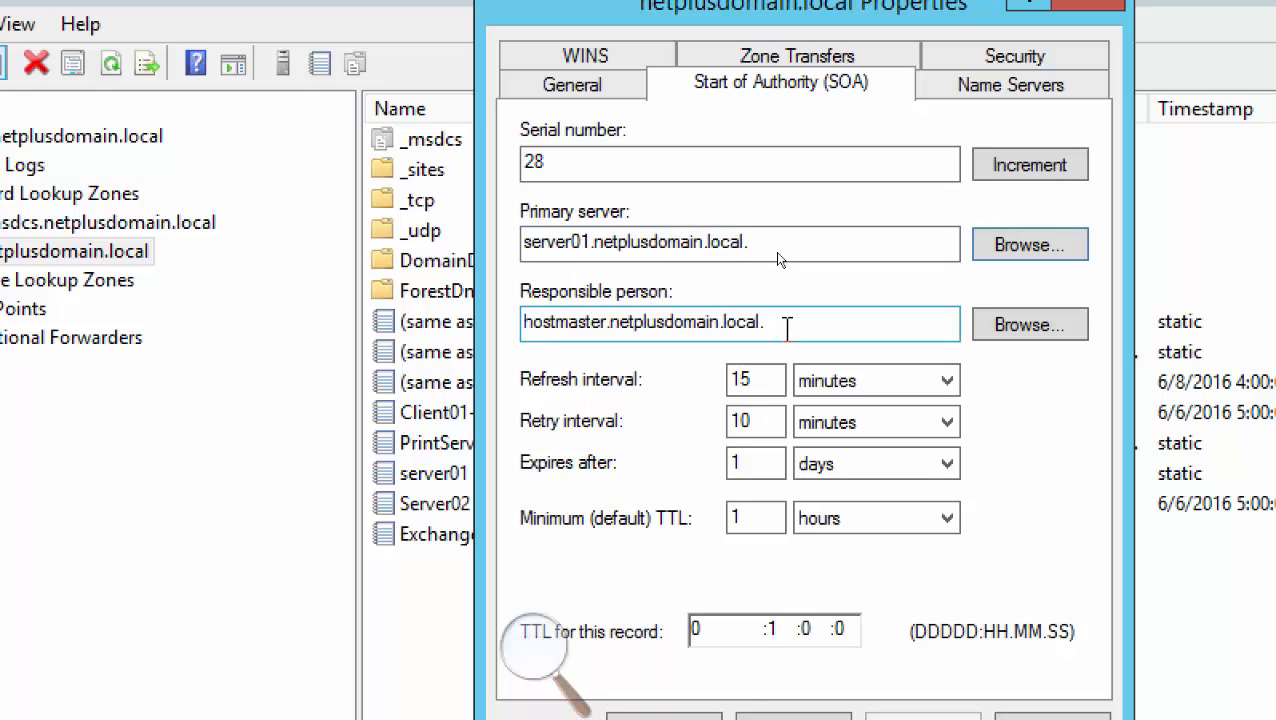
left_click_drag(800, 328, 461, 330)
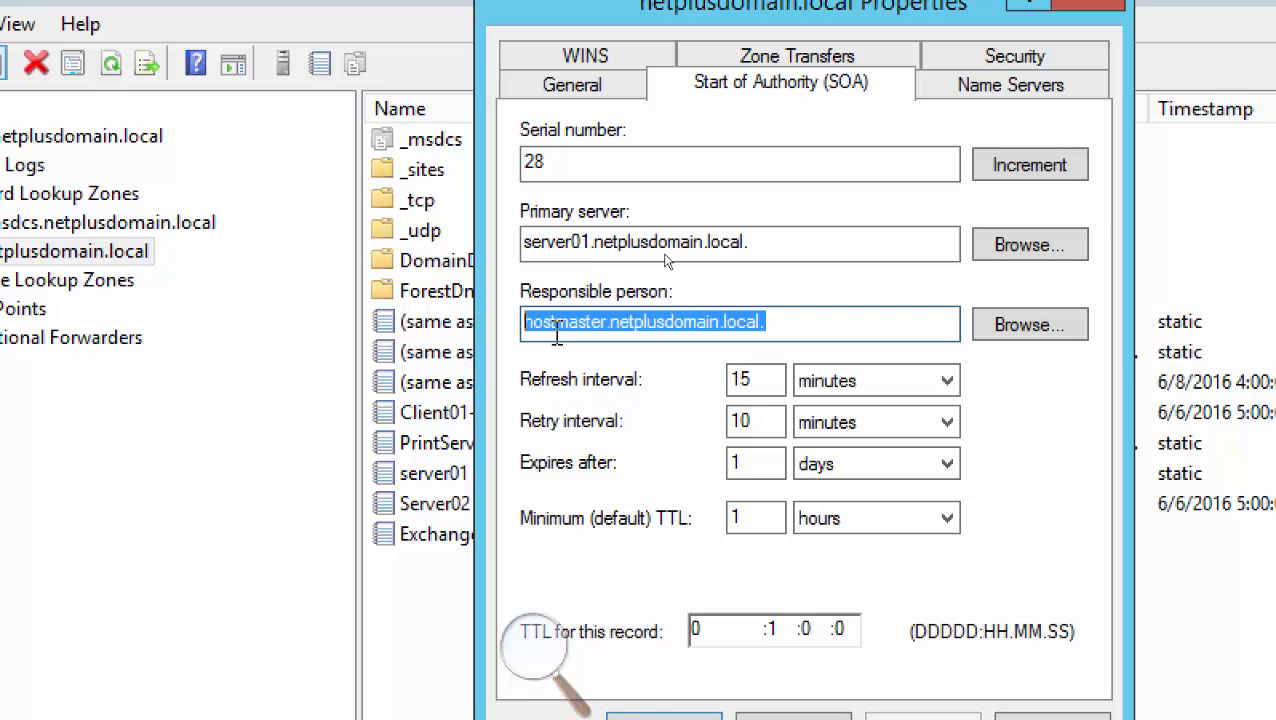
left_click(611, 328)
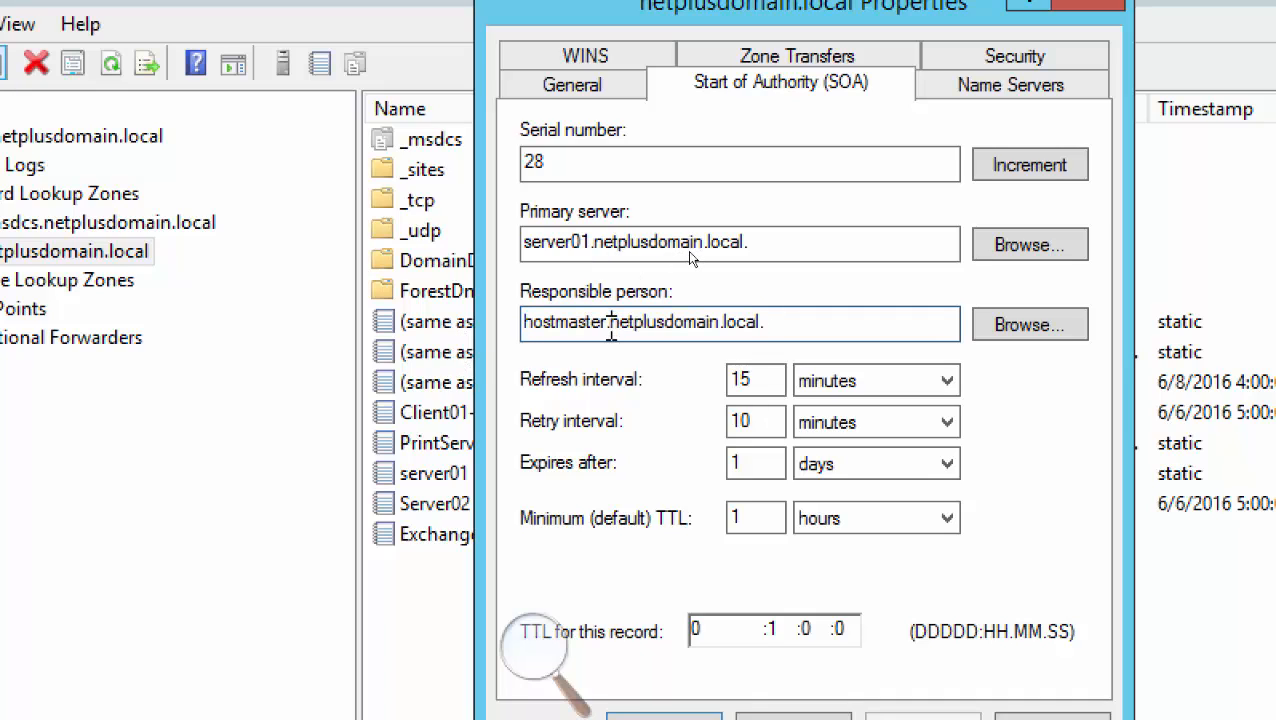
left_click_drag(611, 328, 604, 328)
type("@")
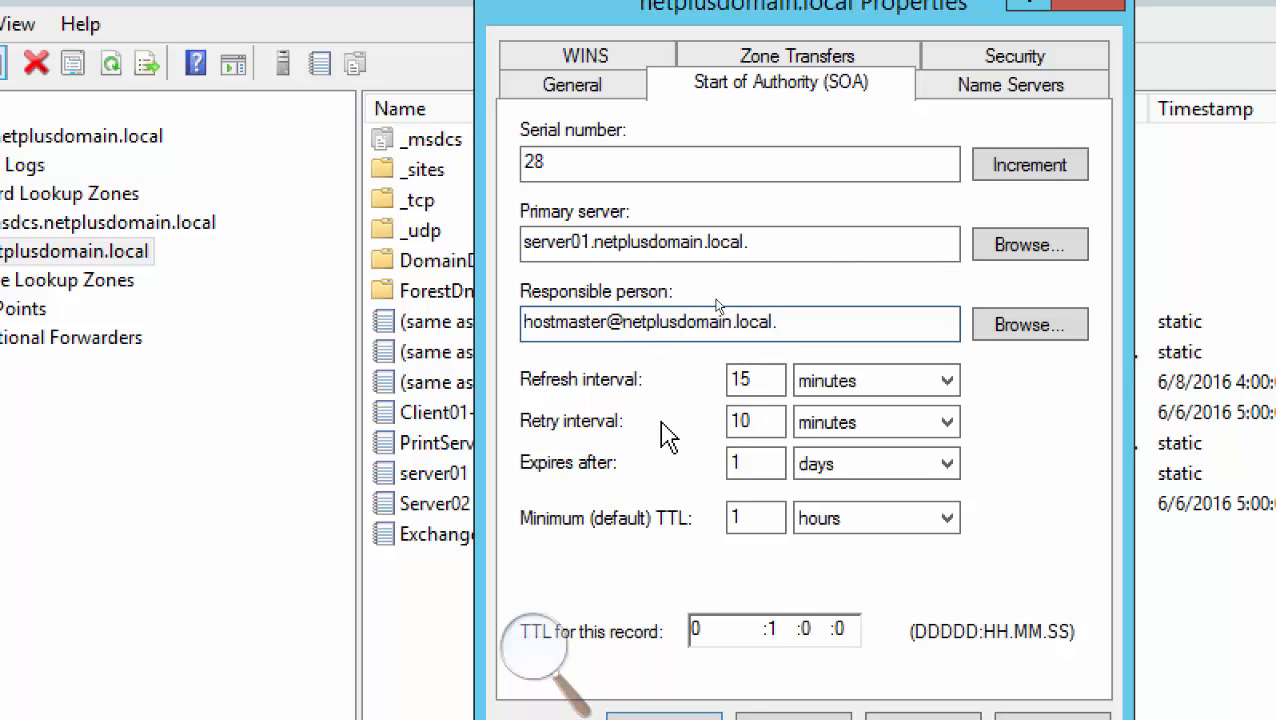
key("BackSpace")
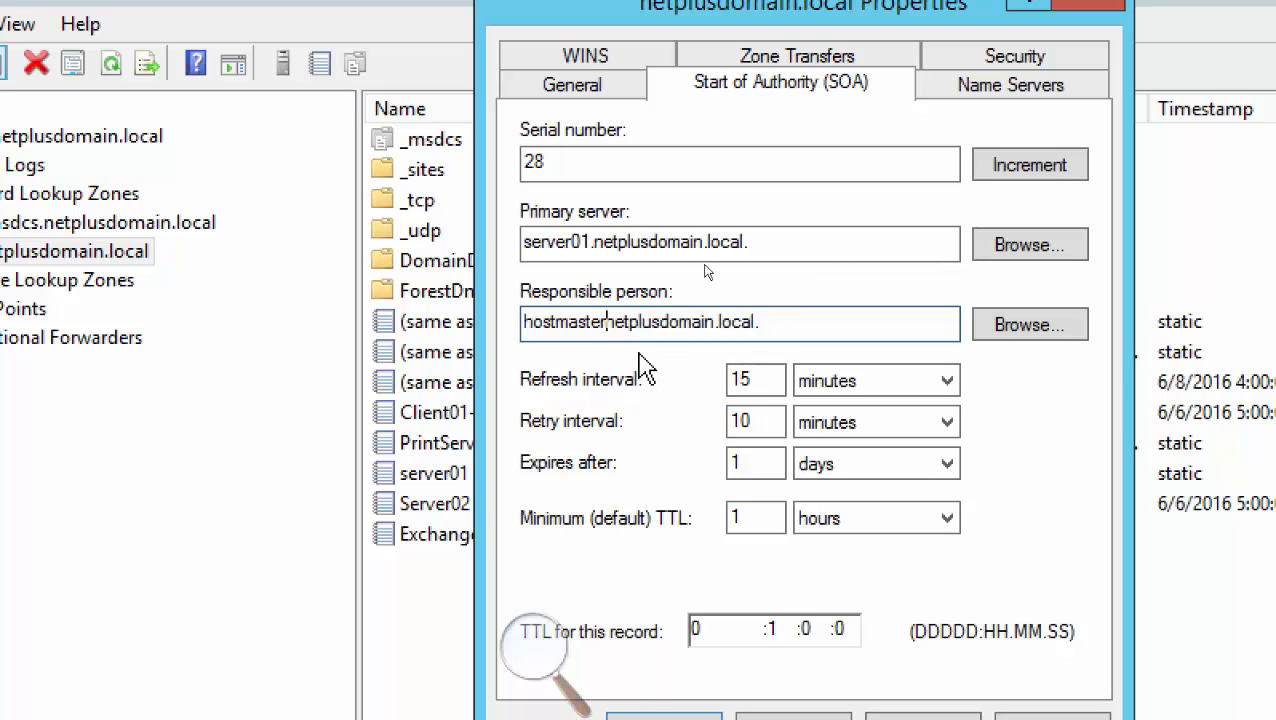
type(".")
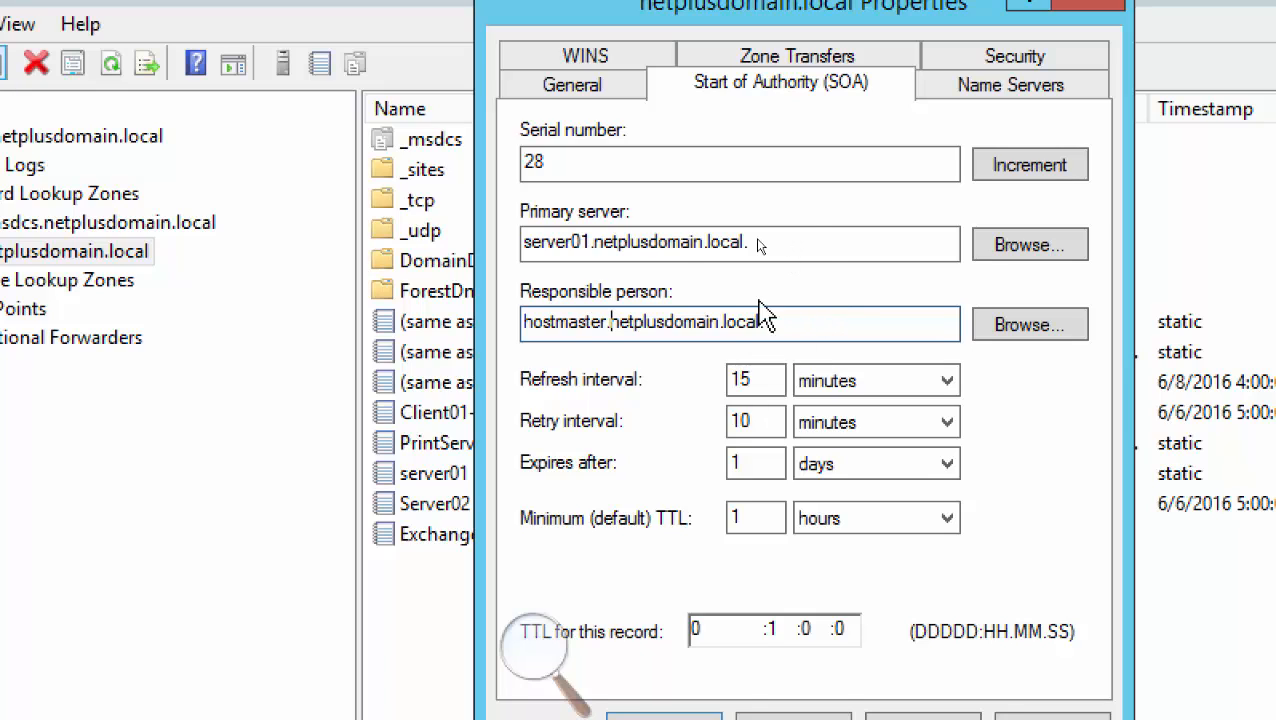
left_click_drag(609, 321, 486, 326)
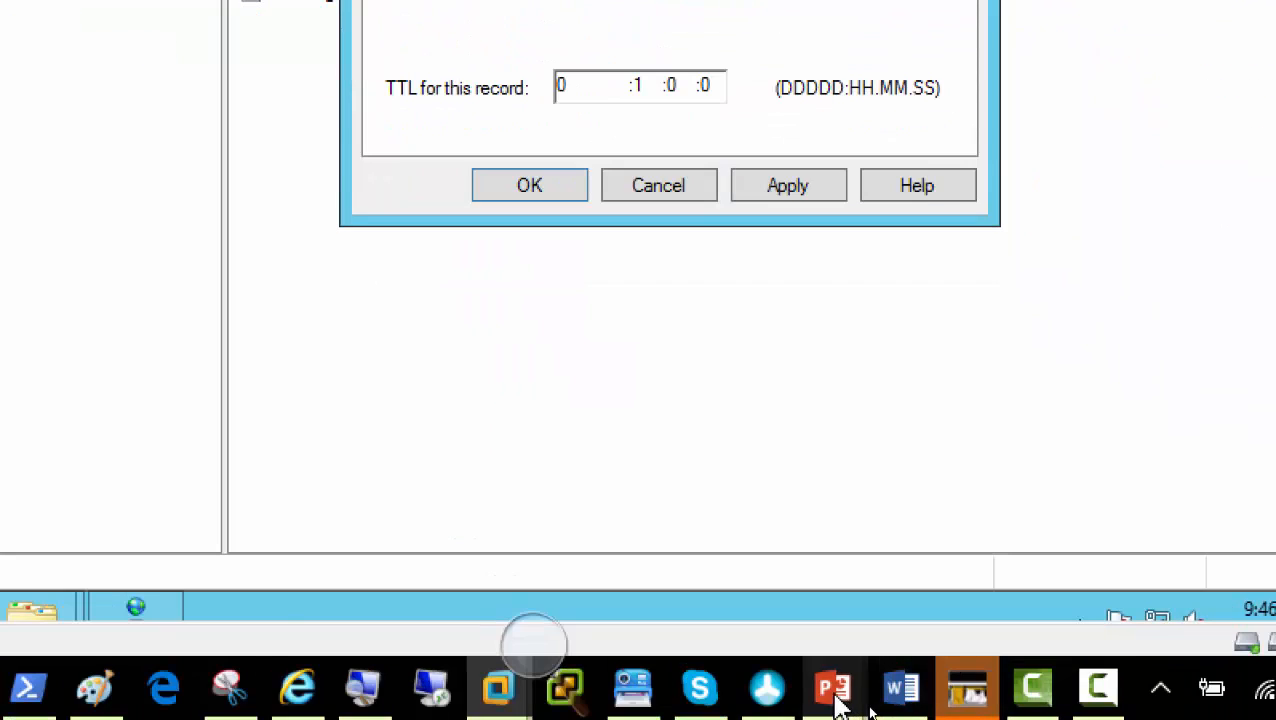
Show slide 24, Most Common Resource Records, in the 70-411 deck and highlight the Pointer (PTR) record heading
mouse_move(835, 700)
left_click(698, 570)
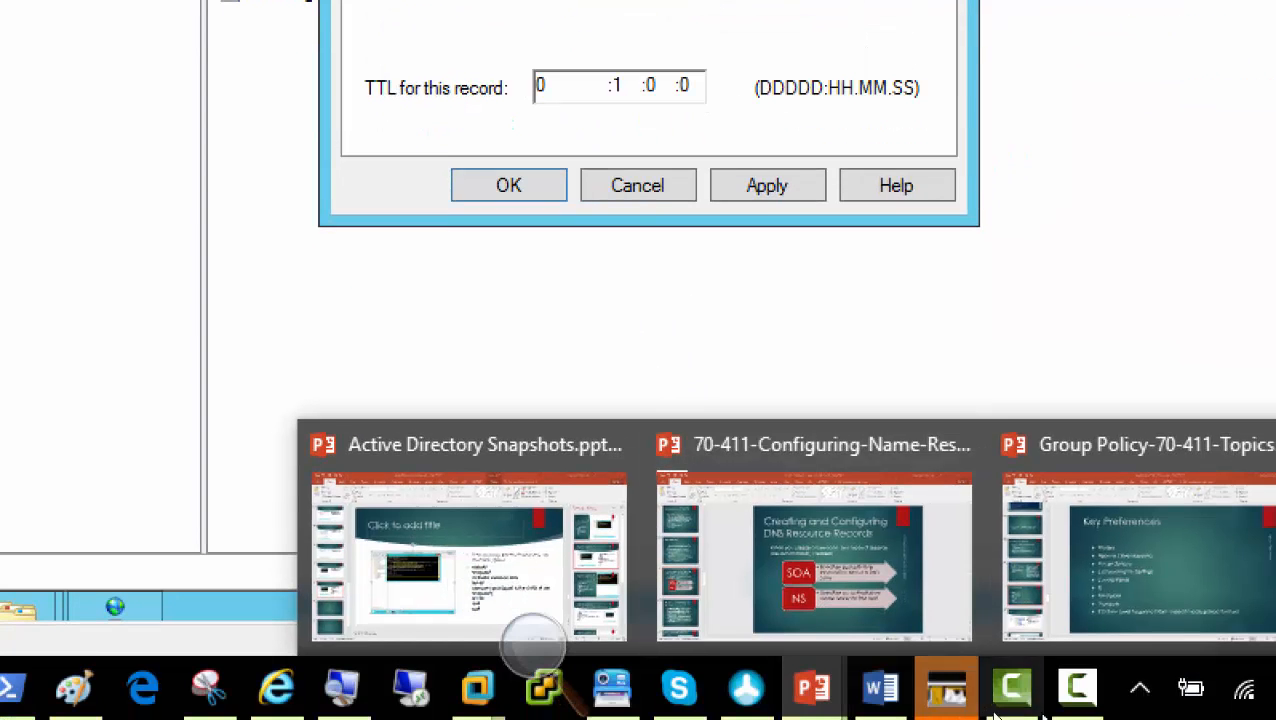
left_click(949, 700)
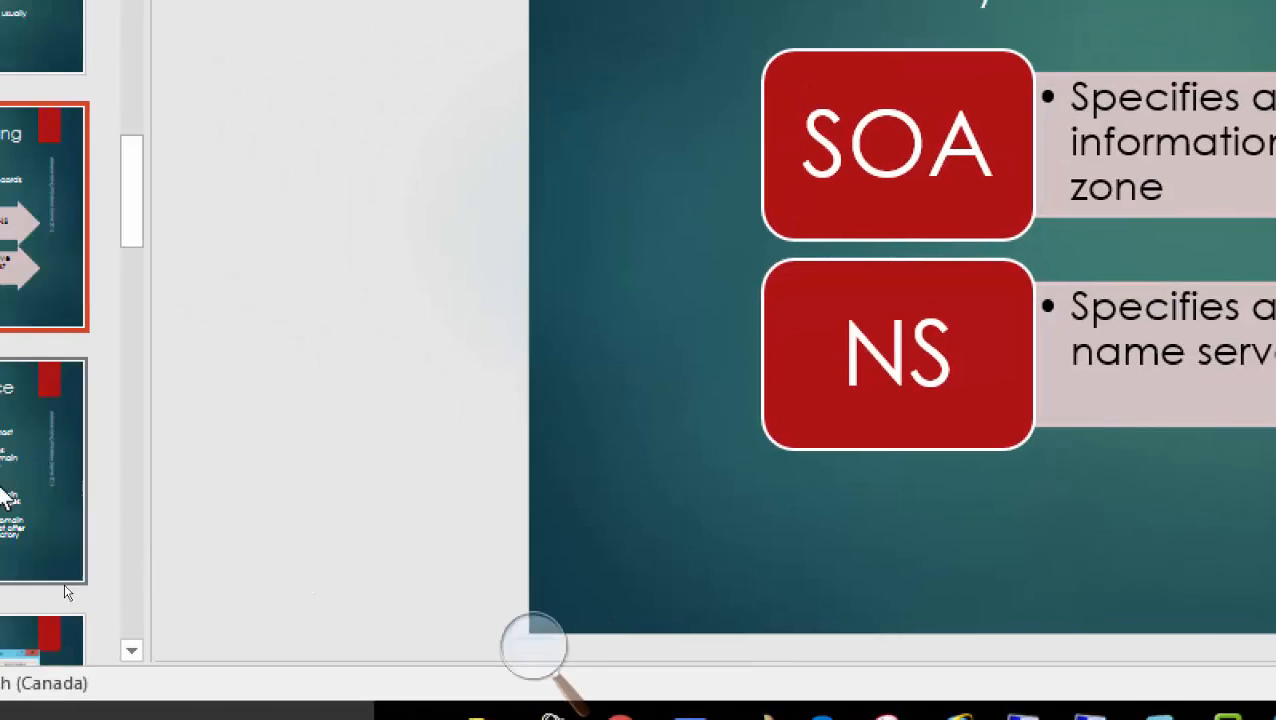
scroll(125, 445, "down", 3)
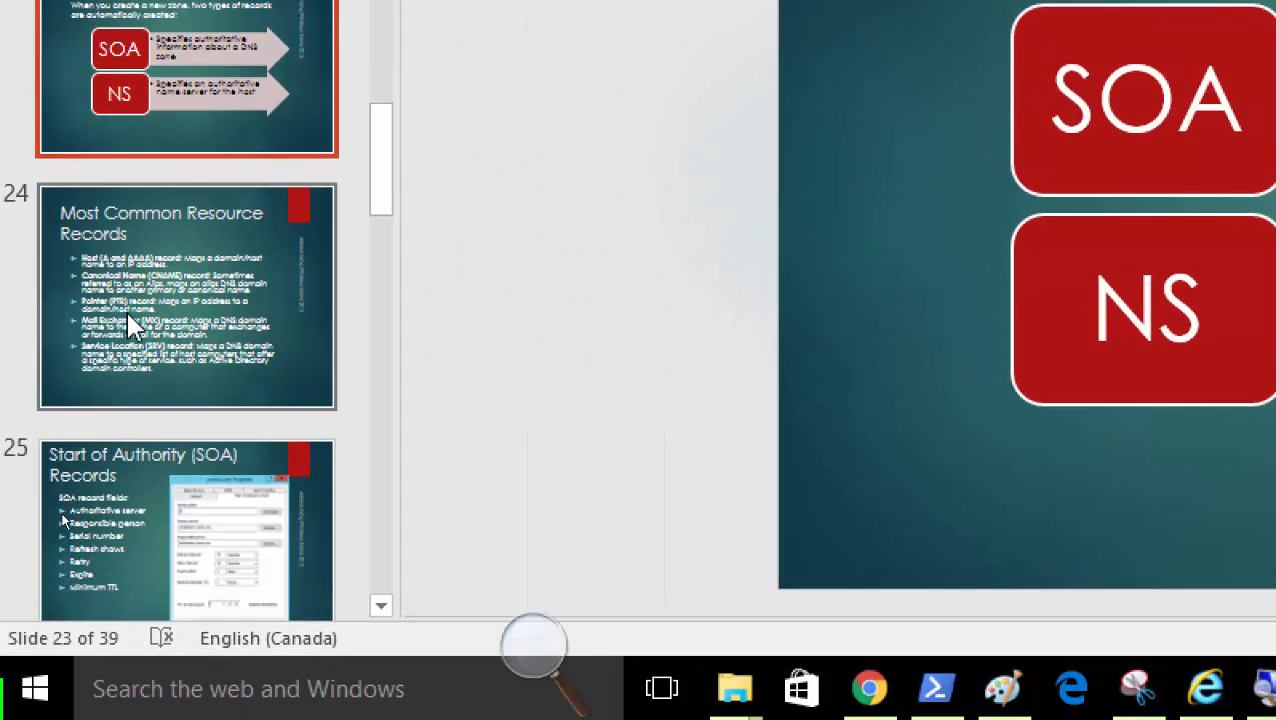
left_click(128, 322)
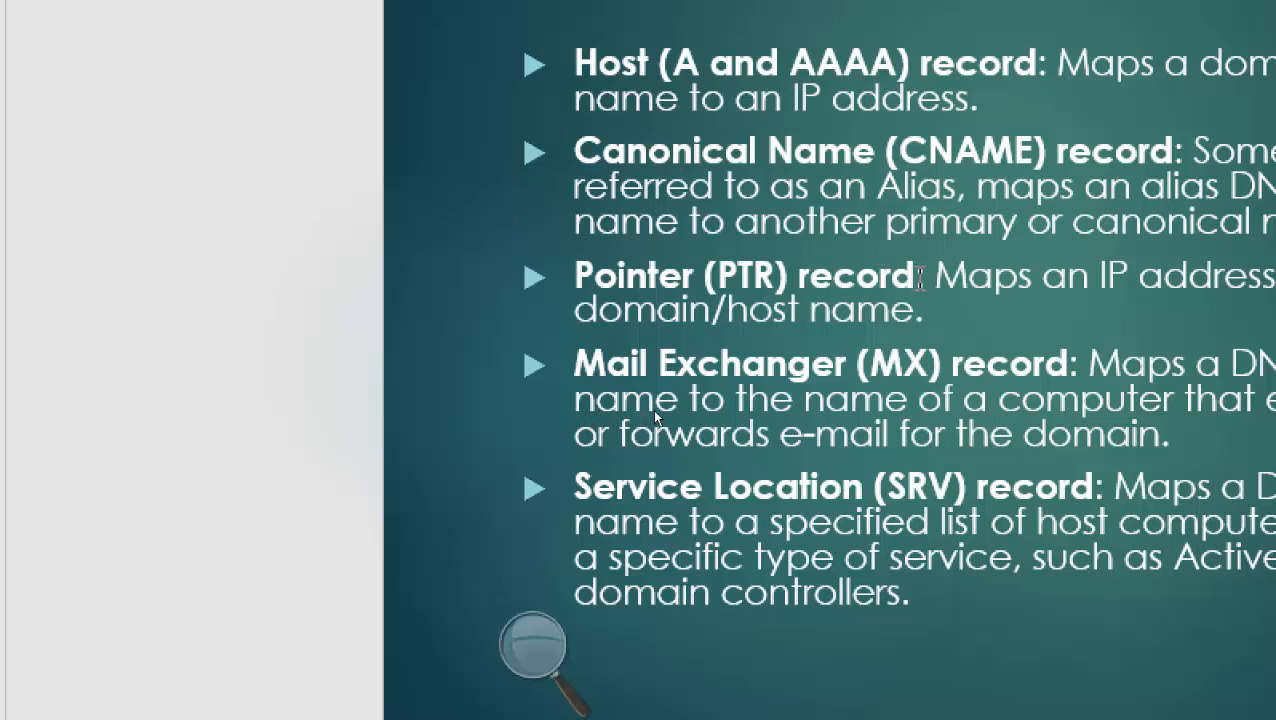
left_click(917, 277)
key("shift+Home")
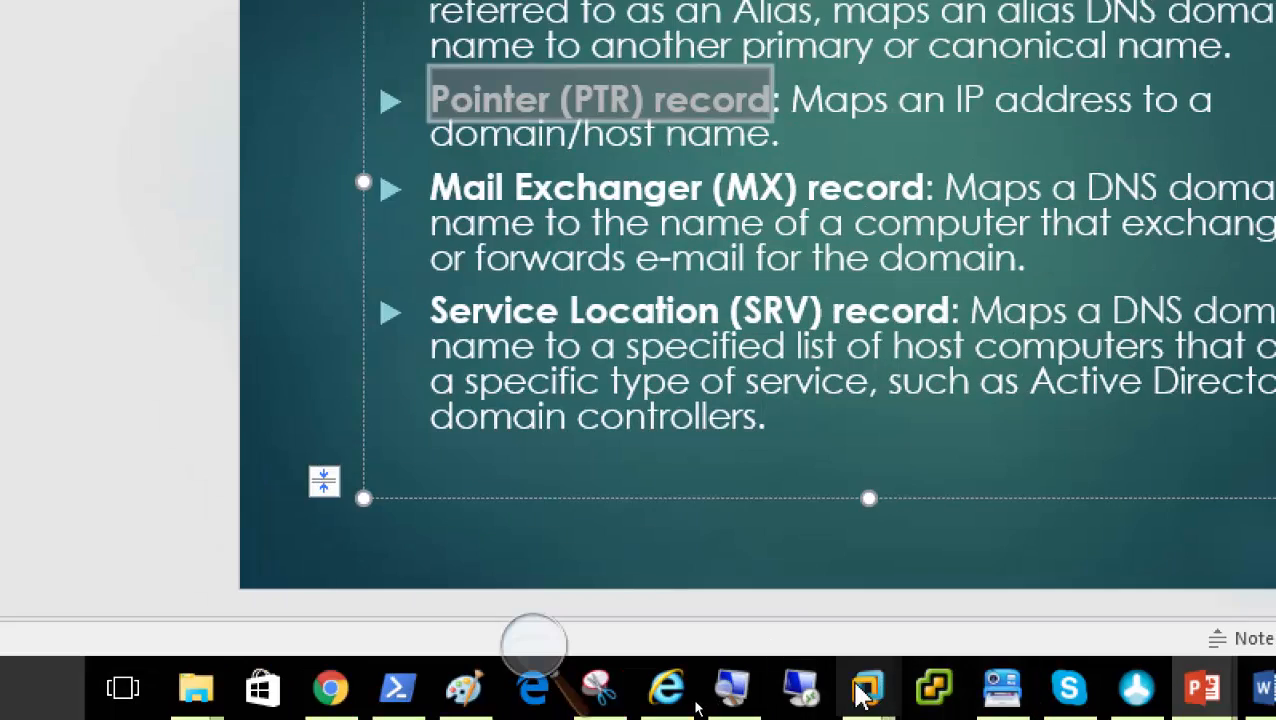
On Server01, cancel the SOA properties, view the empty Reverse Lookup Zones folder, then the netplusdomain.local records
mouse_move(862, 690)
left_click(1000, 535)
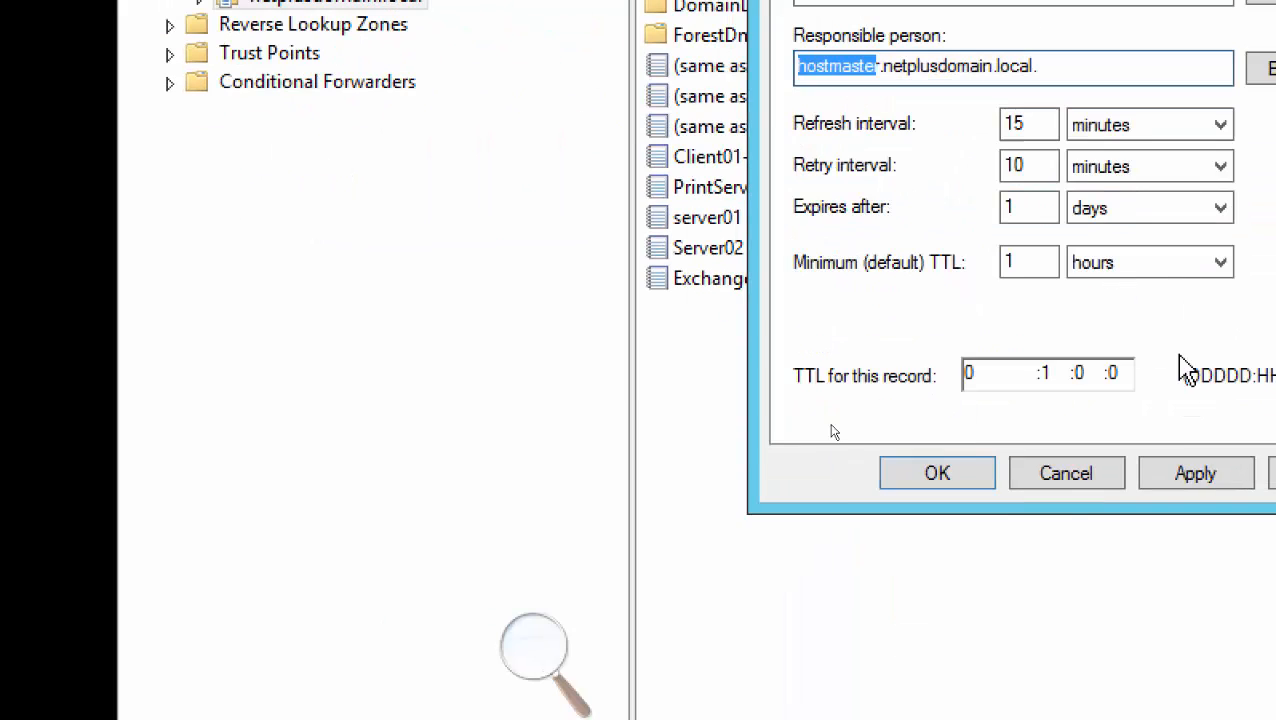
left_click(1062, 475)
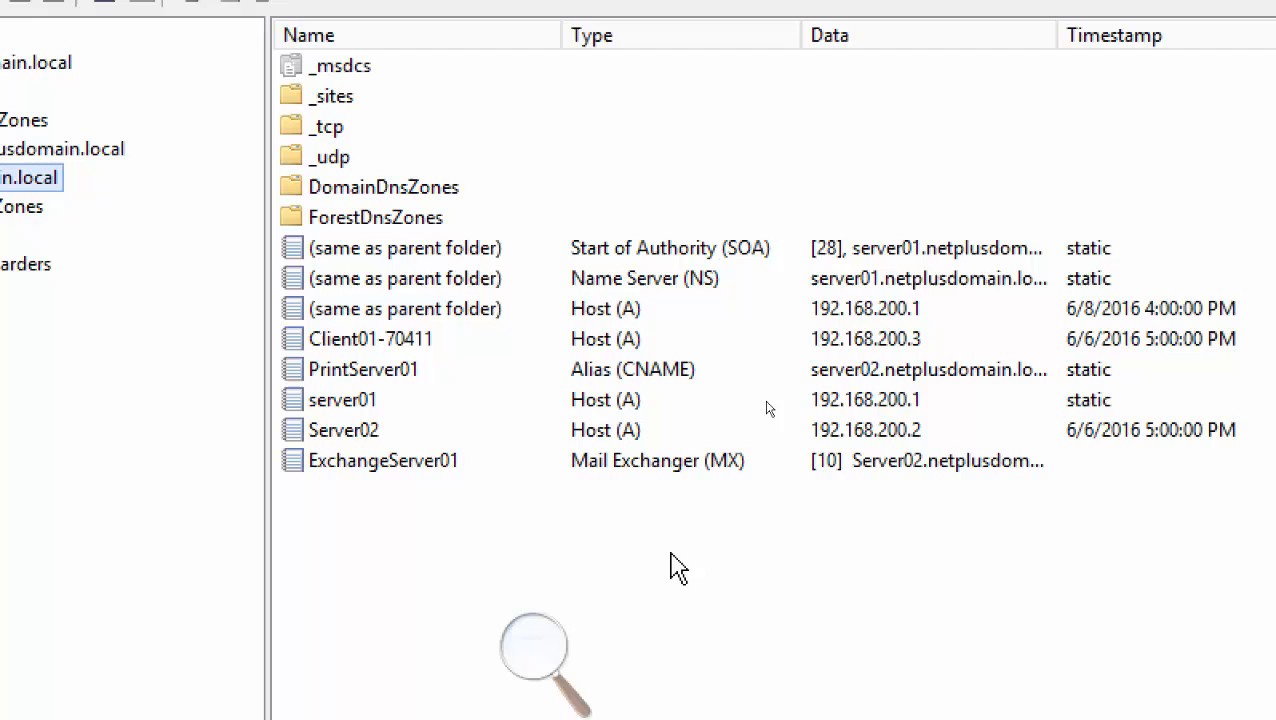
left_click(385, 234)
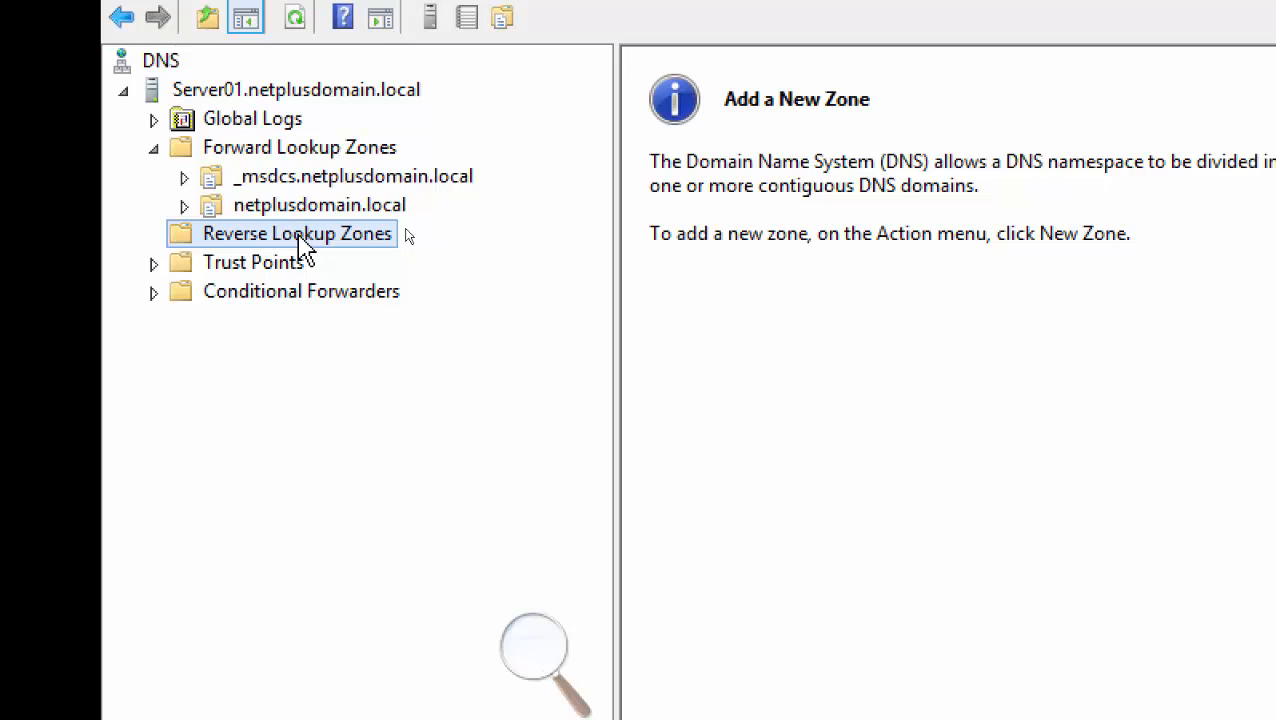
left_click(320, 207)
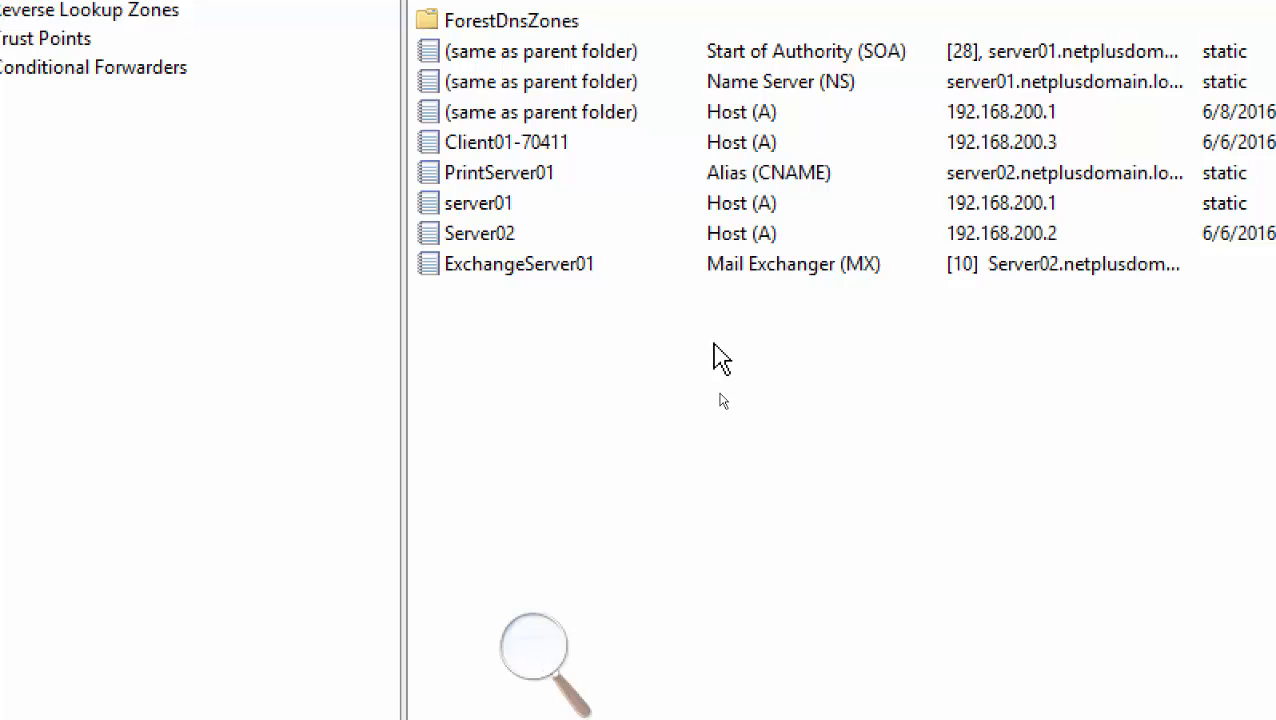
Start the New Zone Wizard from the Reverse Lookup Zones context menu
left_click(298, 206)
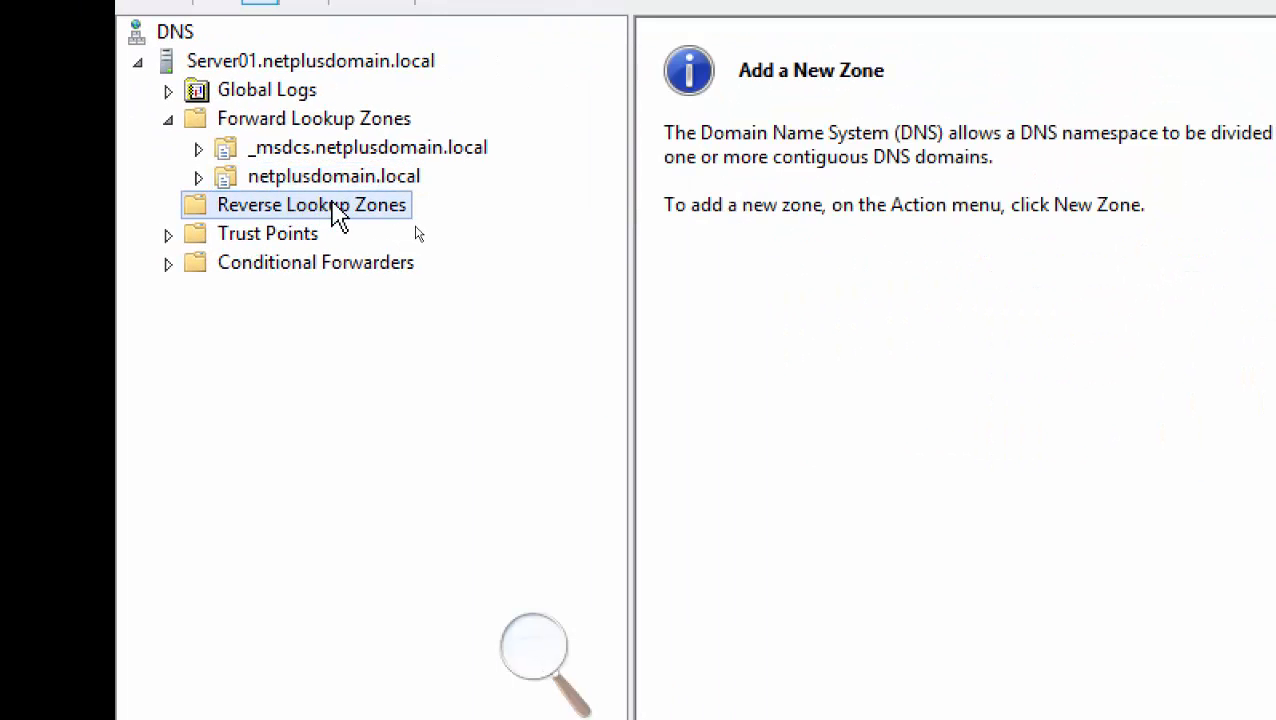
right_click(331, 201)
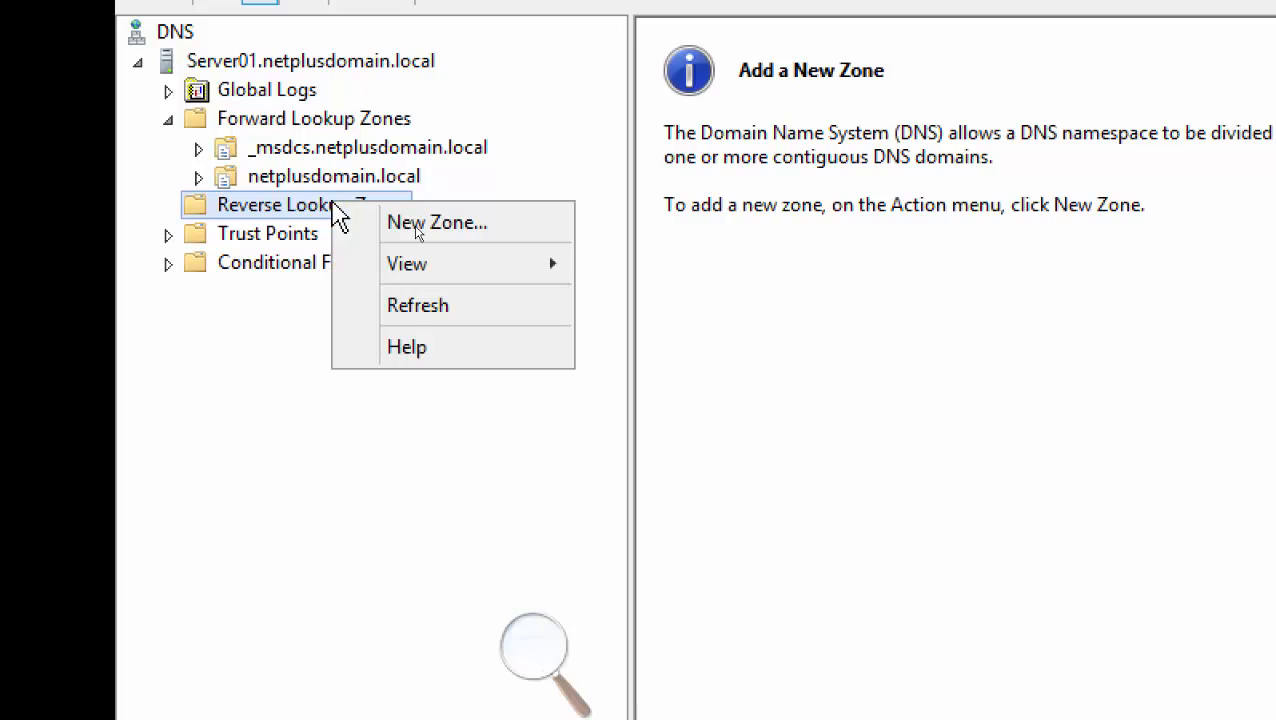
left_click(313, 206)
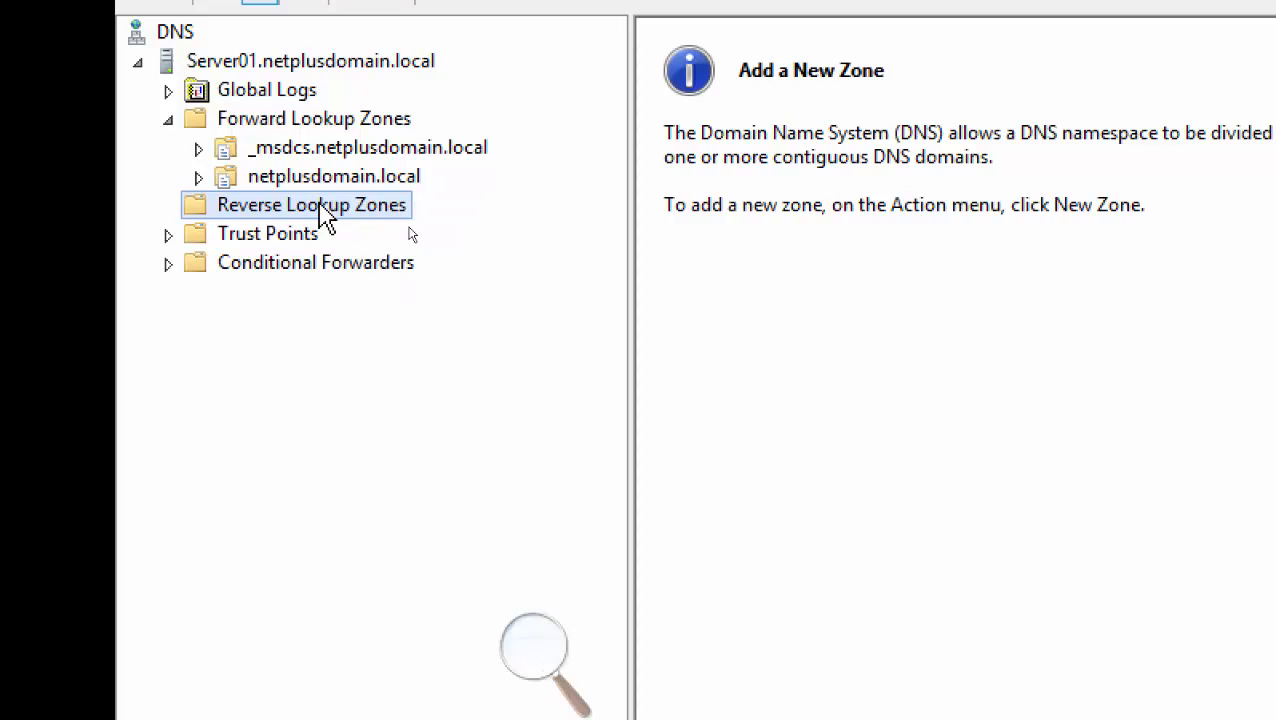
right_click(379, 206)
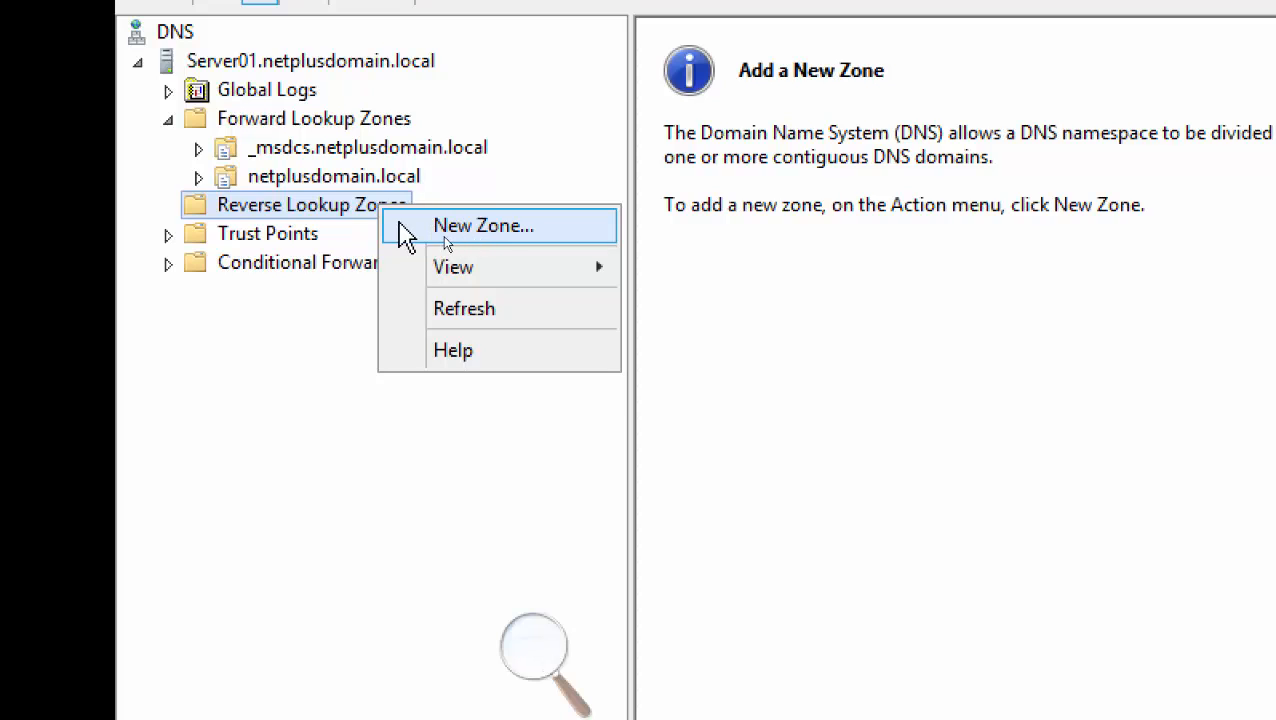
left_click(430, 228)
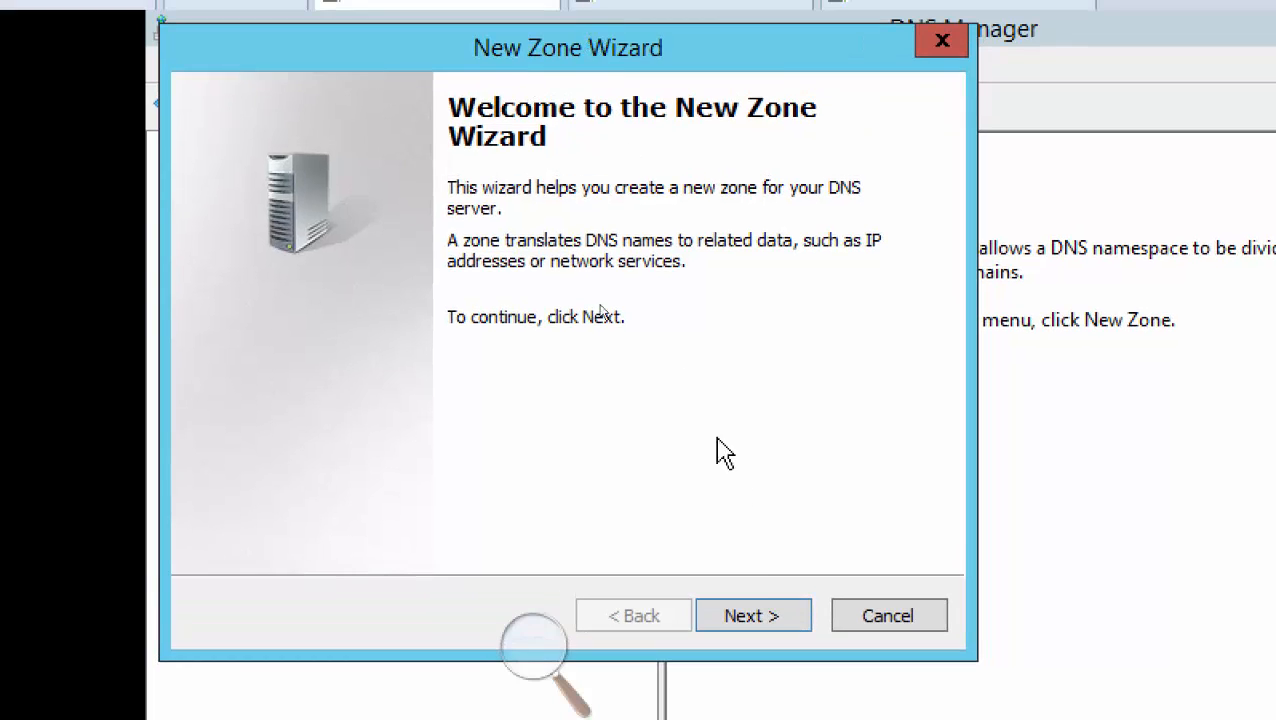
Create an AD-integrated primary IPv4 reverse zone for network ID 192.168.200 with secure-only dynamic updates
left_click(755, 625)
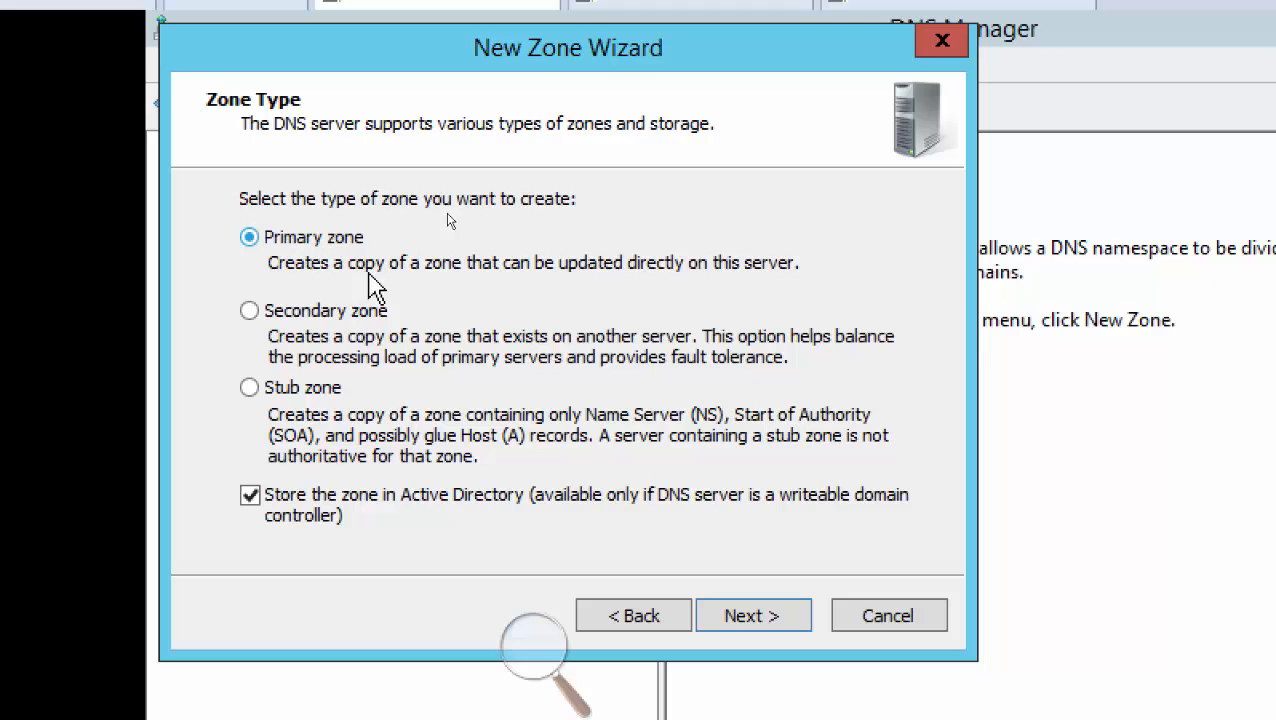
left_click(752, 625)
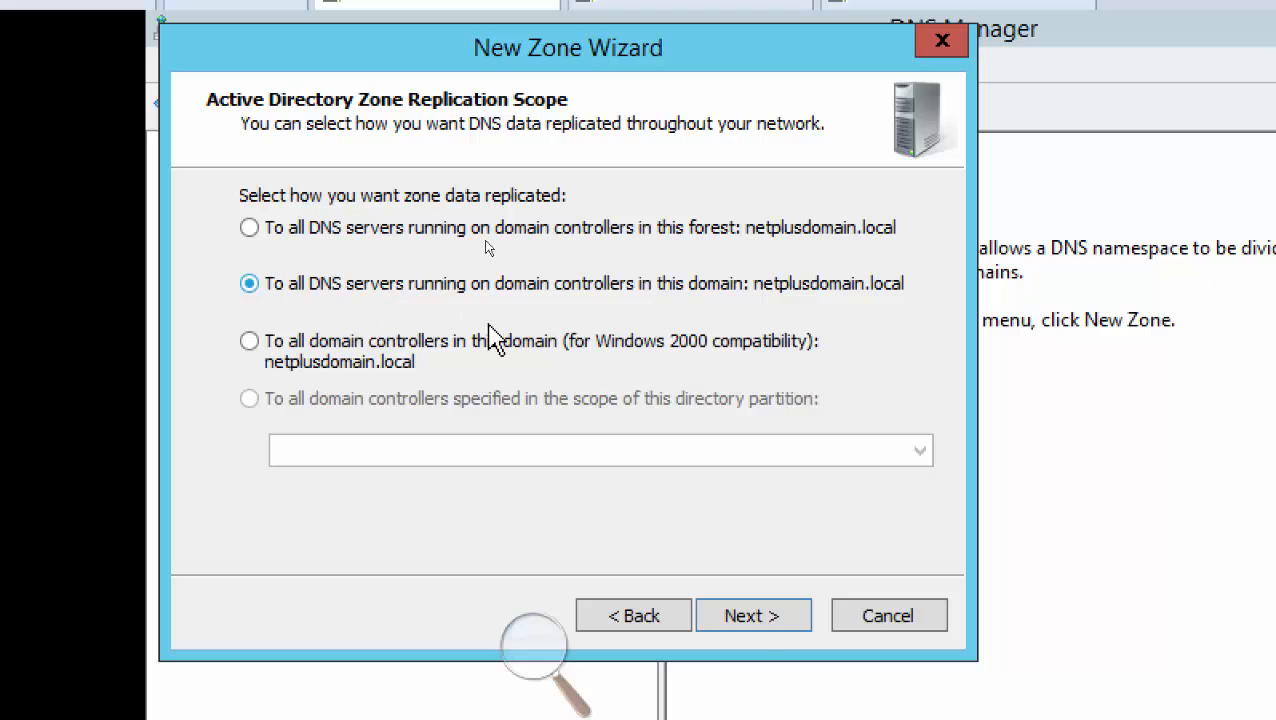
left_click(765, 625)
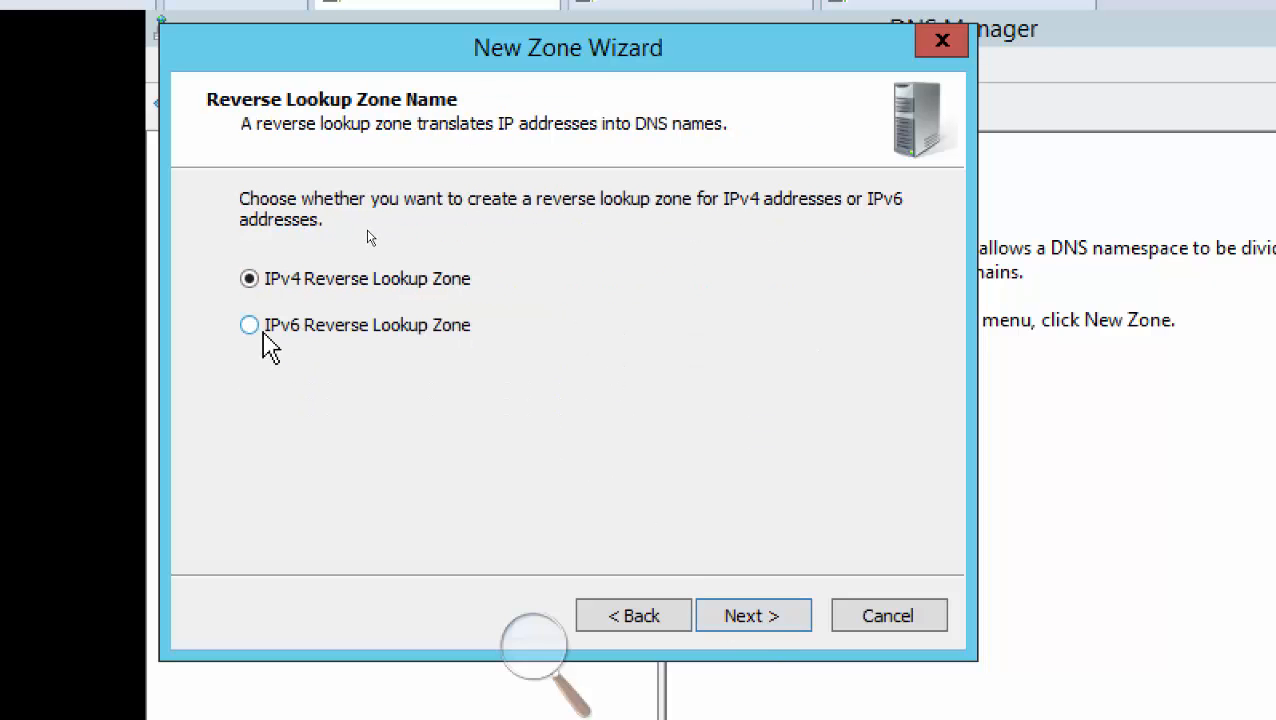
left_click(763, 618)
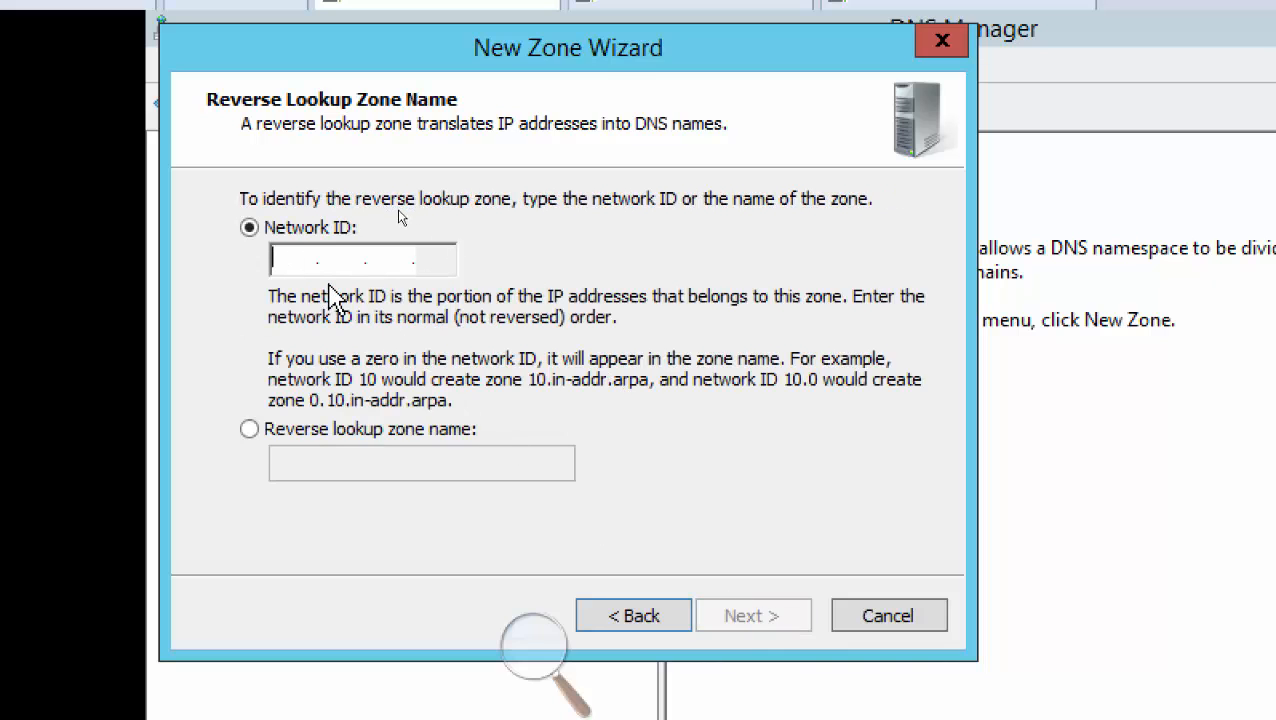
type("192 .")
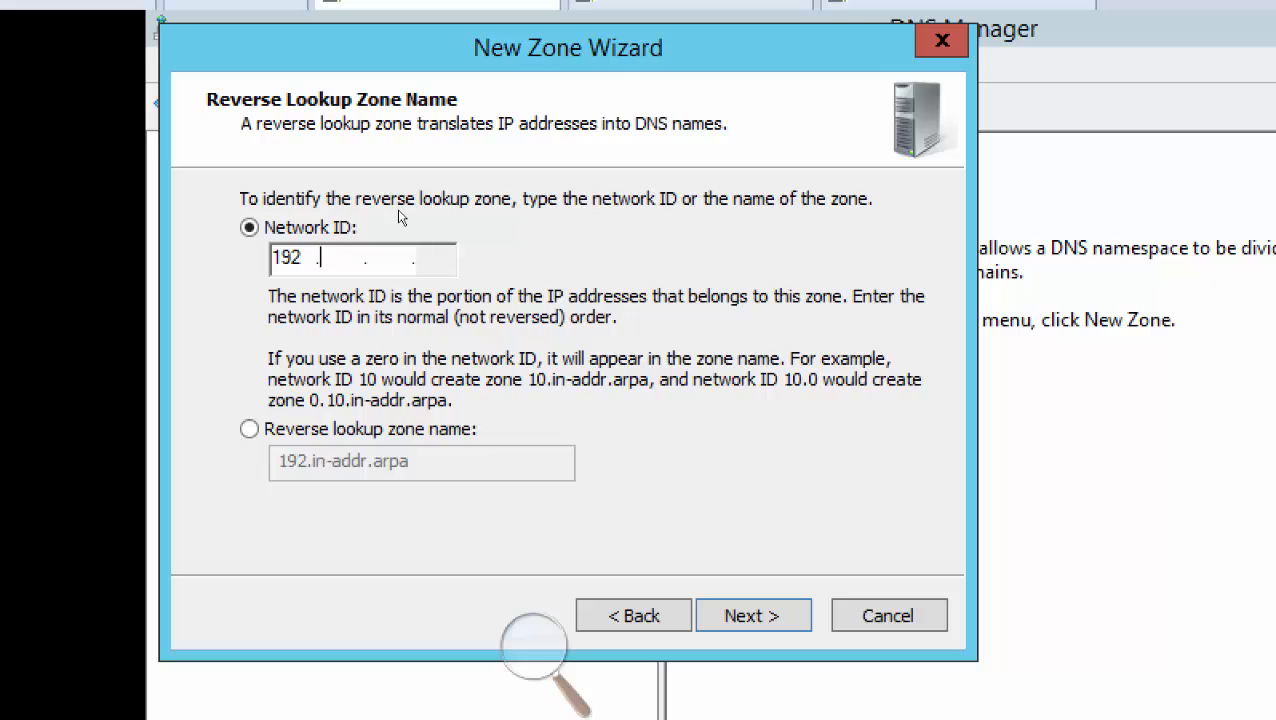
type("168 .")
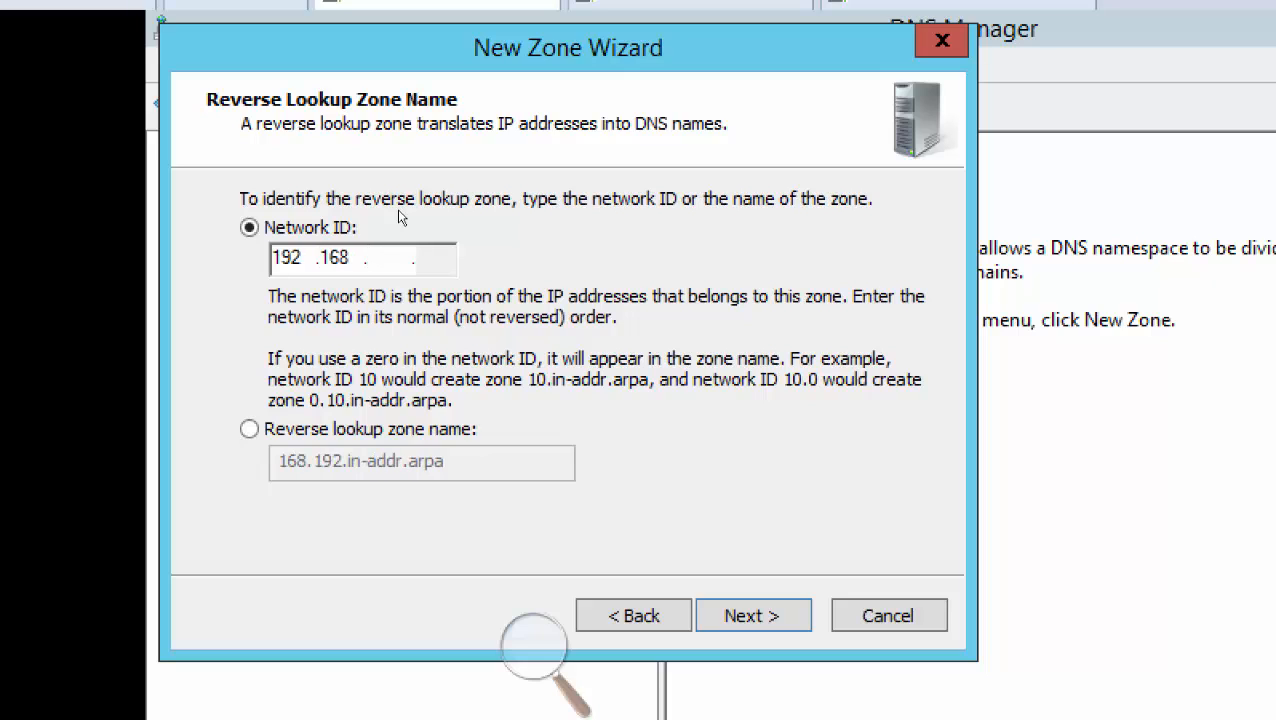
type("200")
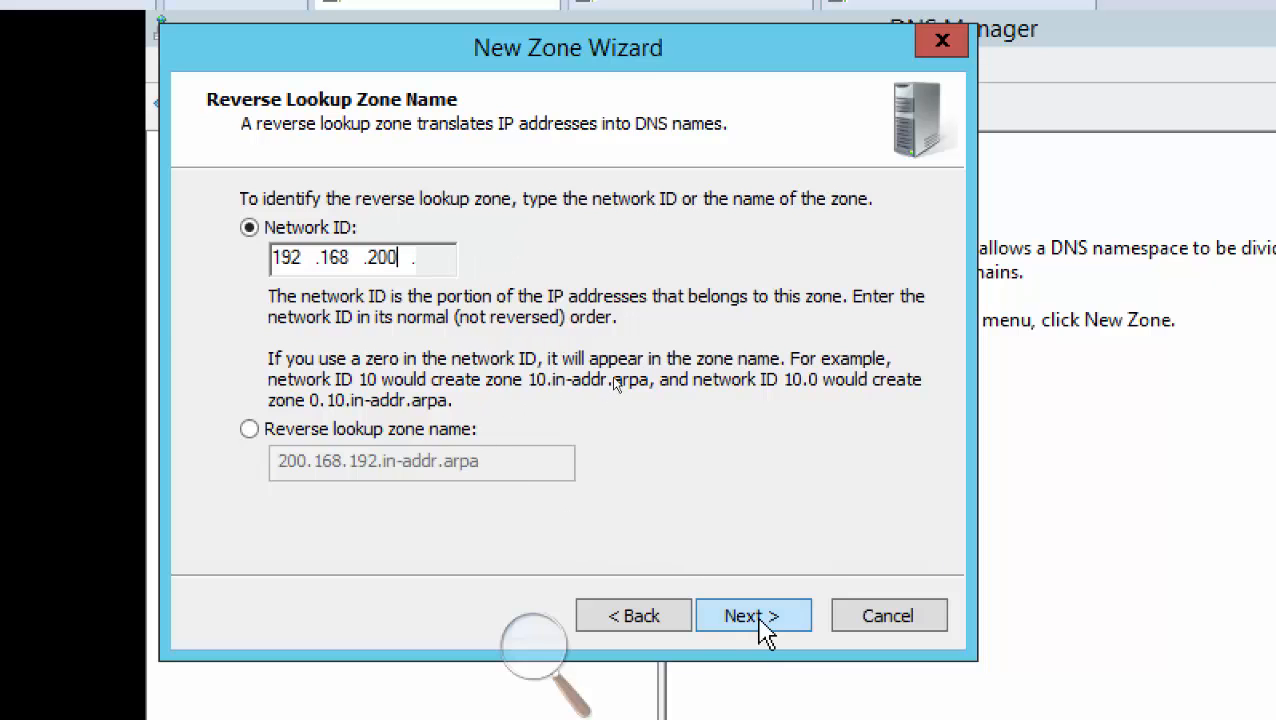
left_click(762, 617)
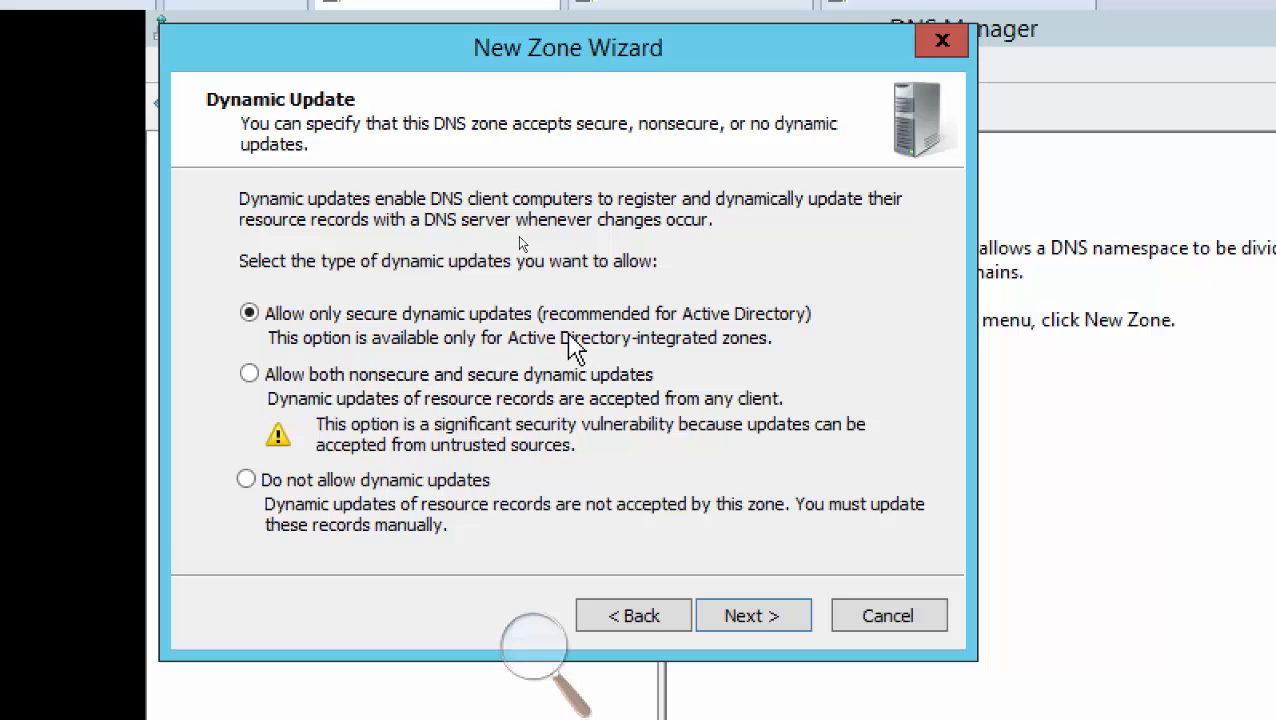
left_click(772, 604)
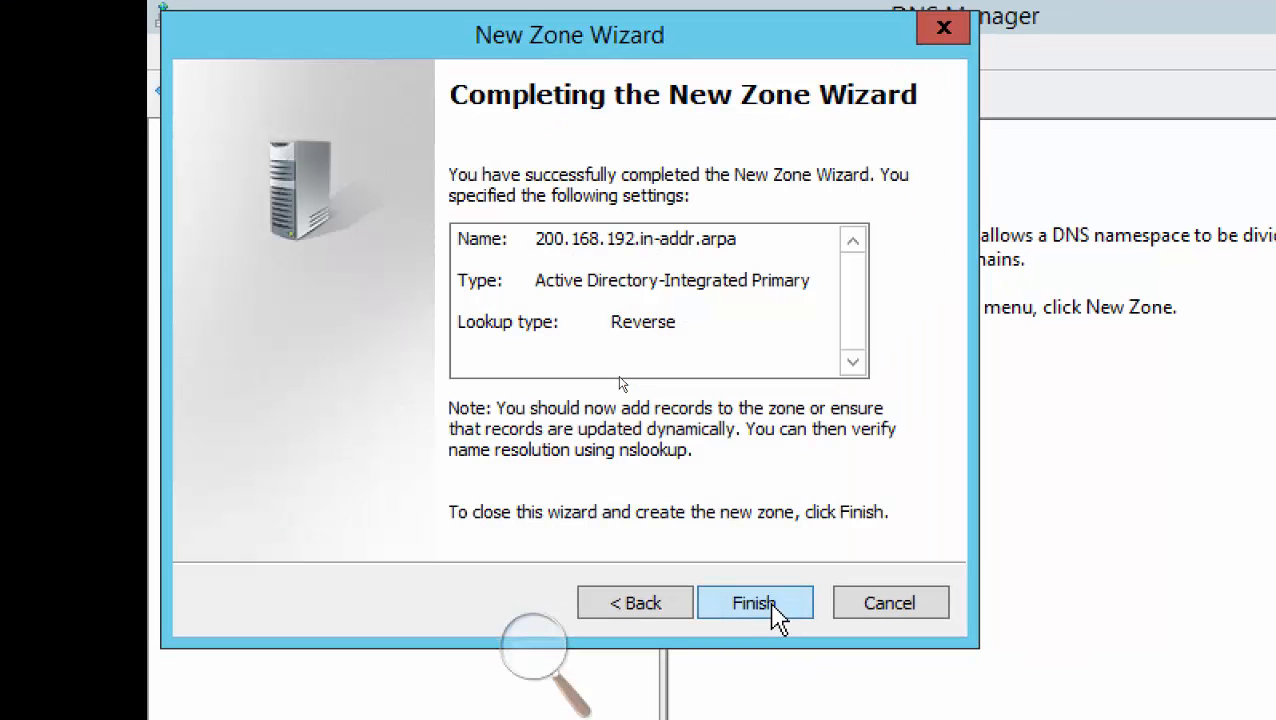
left_click(772, 604)
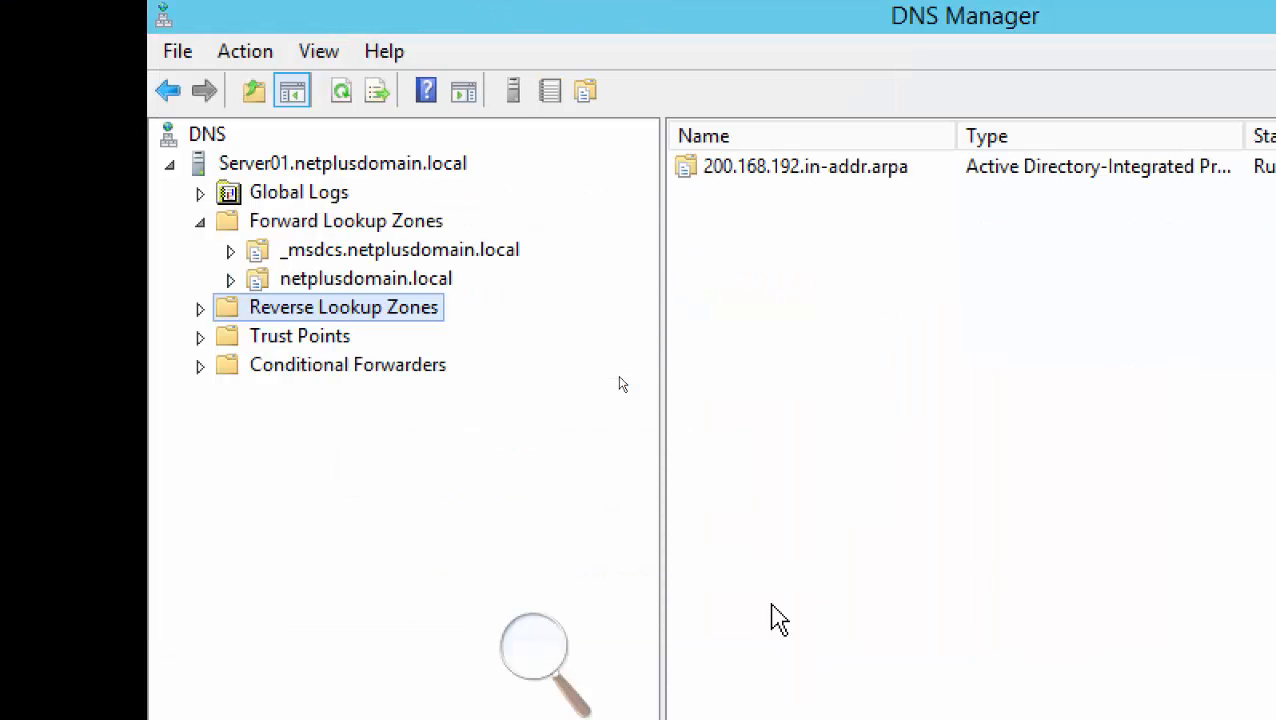
Expand Reverse Lookup Zones and compare 200.168.192.in-addr.arpa's SOA and NS records with netplusdomain.local's records
double_click(370, 318)
left_click(380, 341)
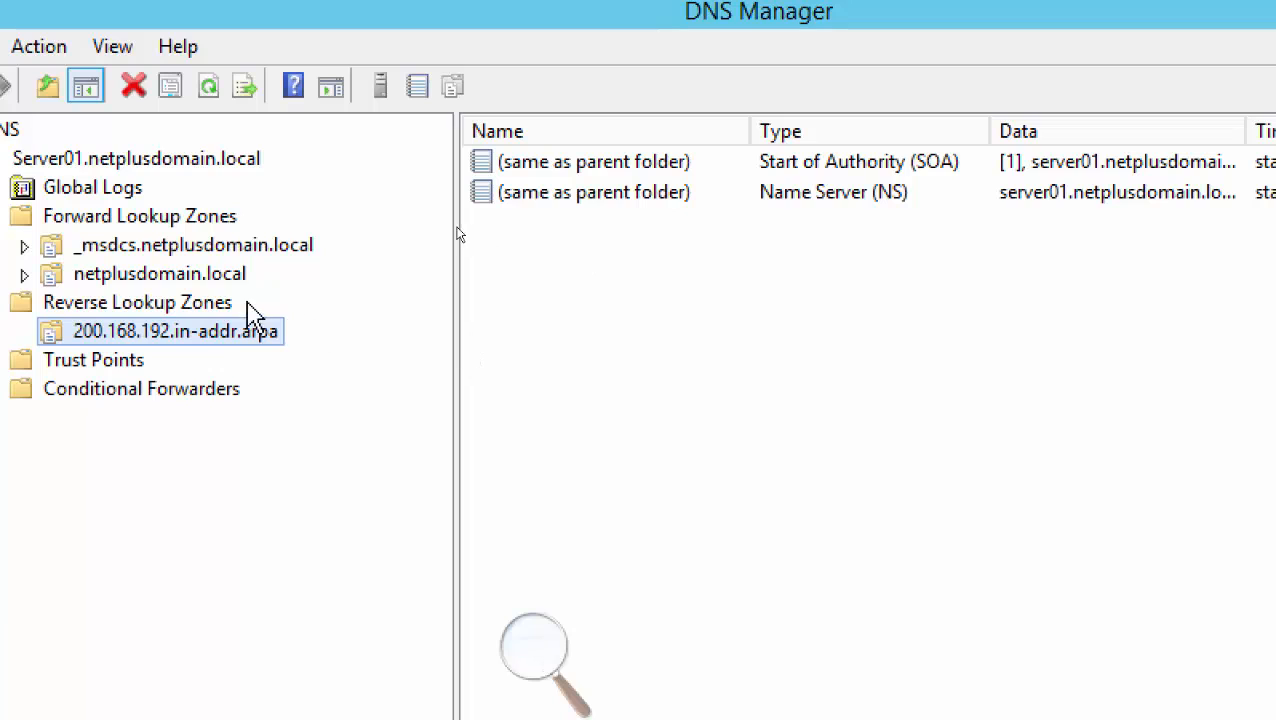
left_click(198, 277)
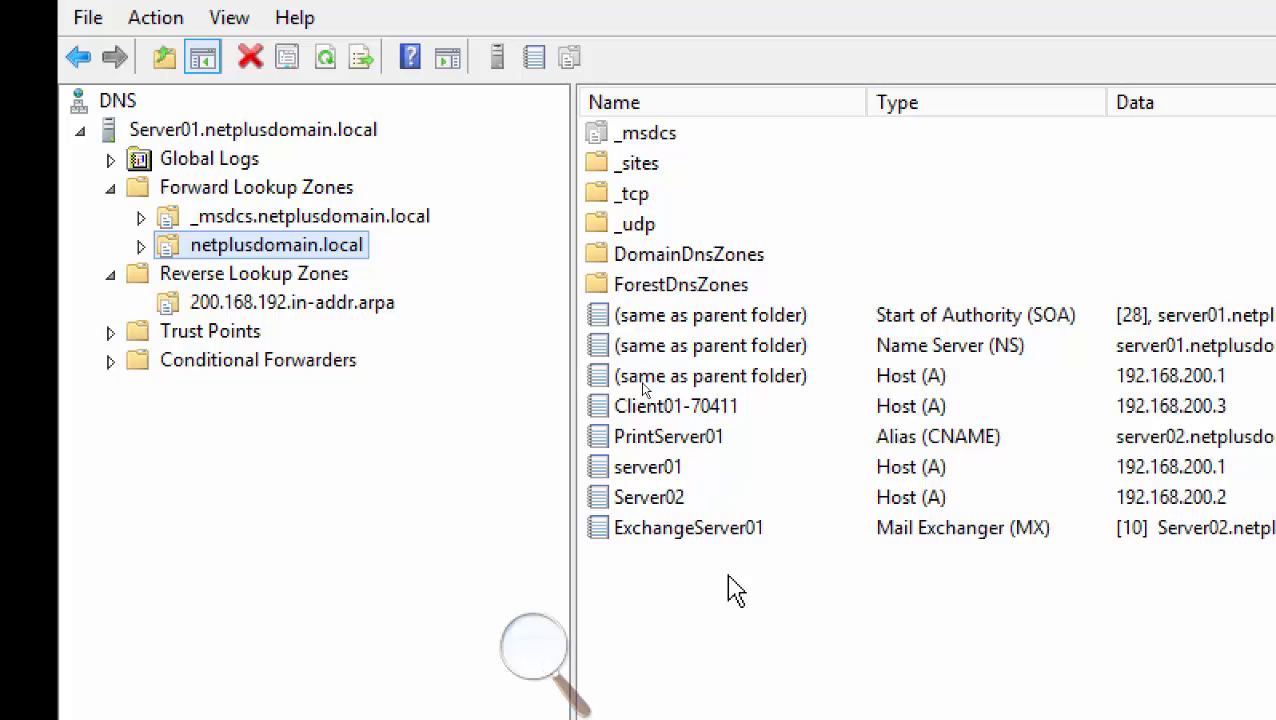
left_click(256, 304)
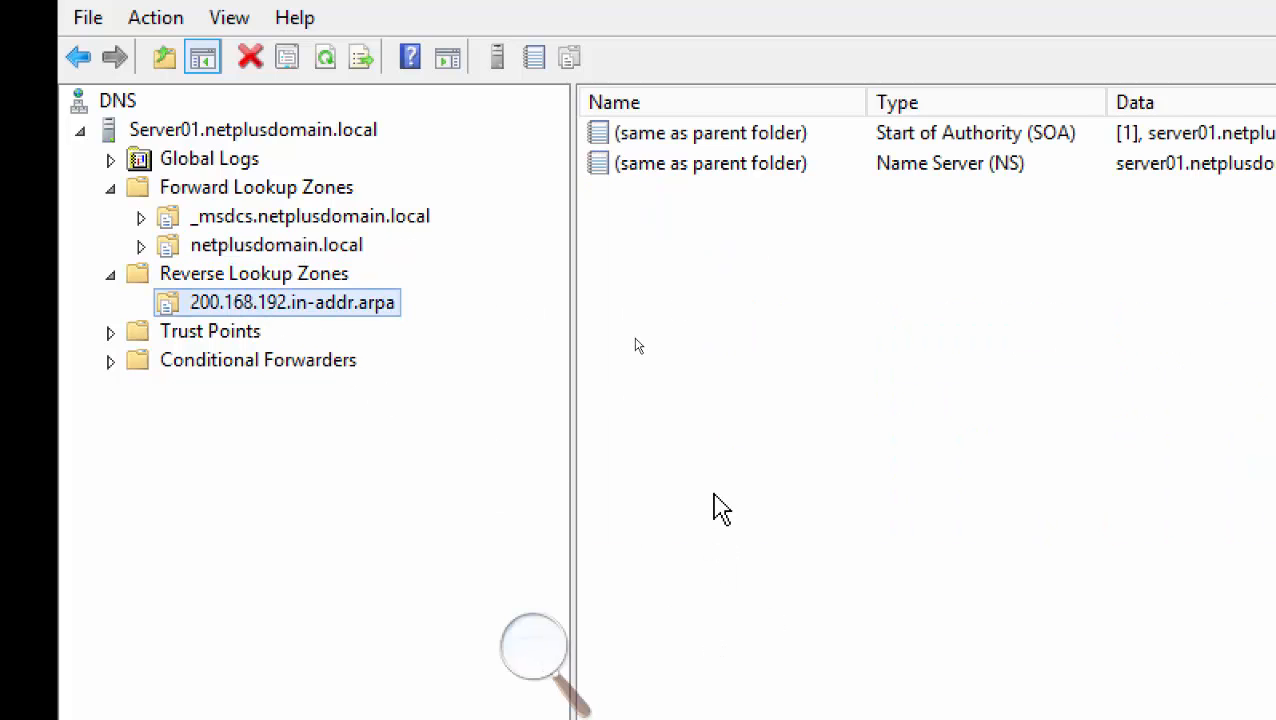
left_click(240, 248)
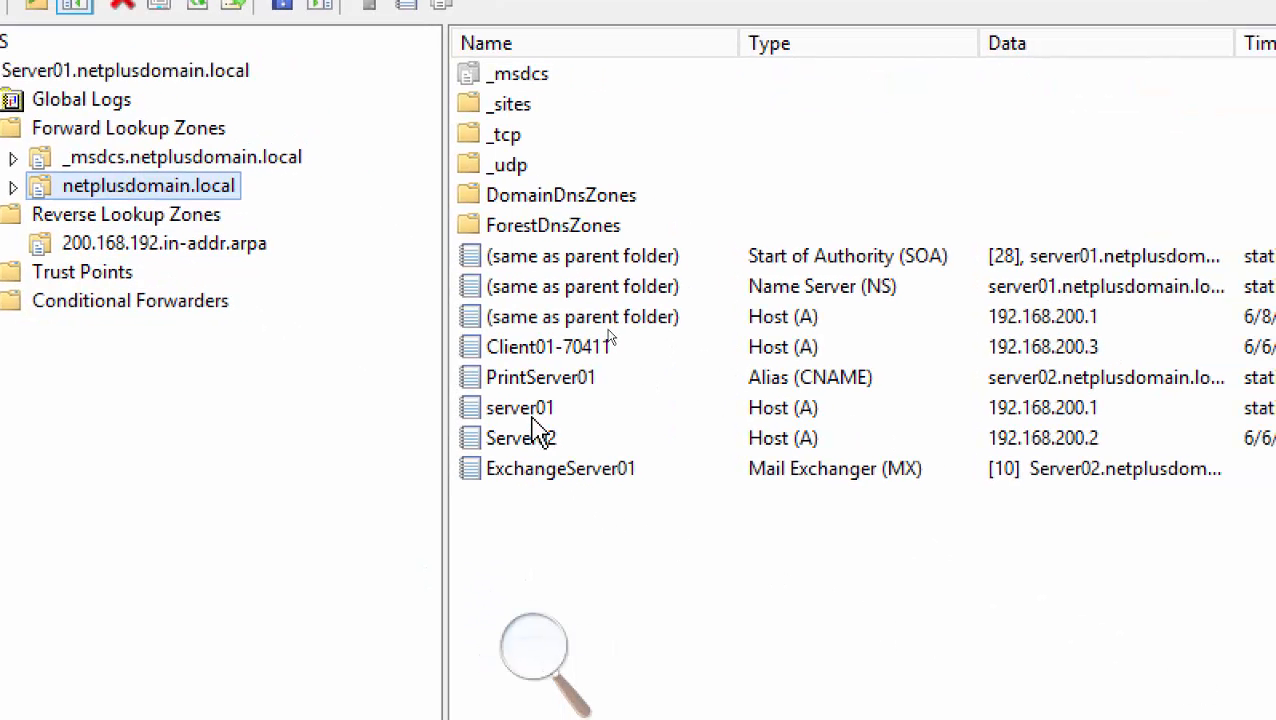
Turn on 'Update associated pointer (PTR) record' for server01's 192.168.200.1 host record and apply it
double_click(535, 410)
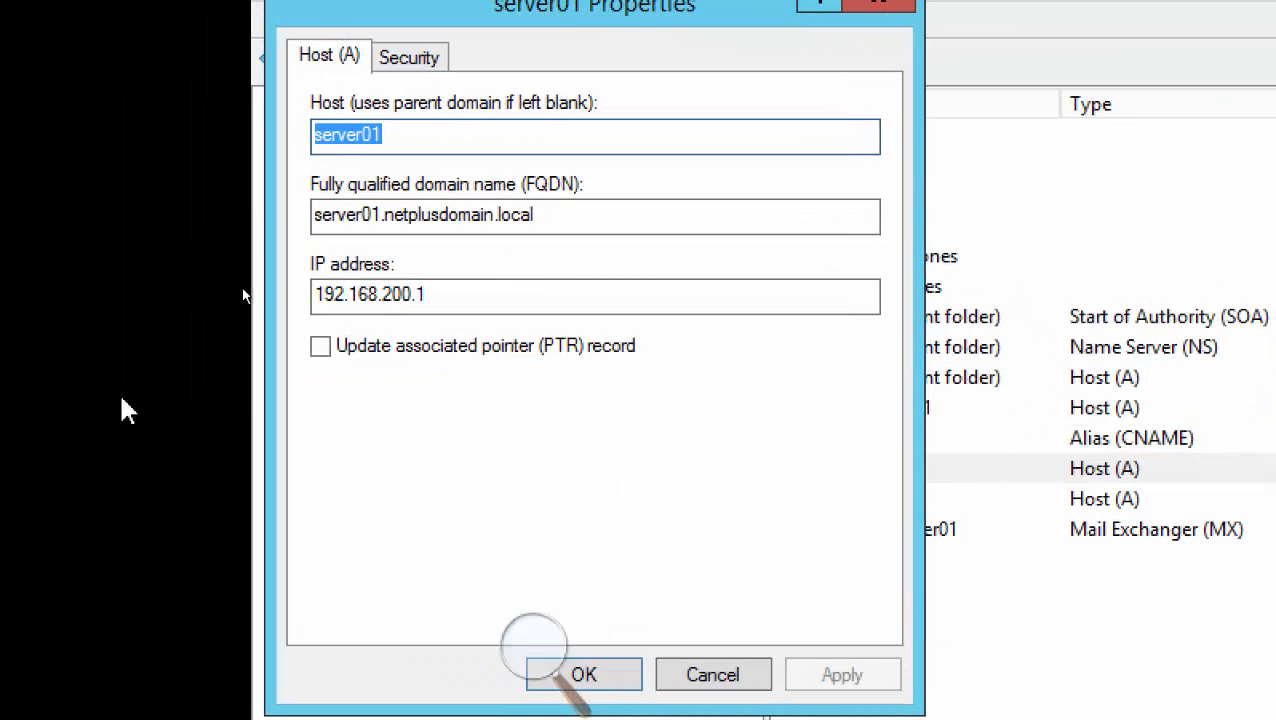
left_click_drag(488, 47, 817, 50)
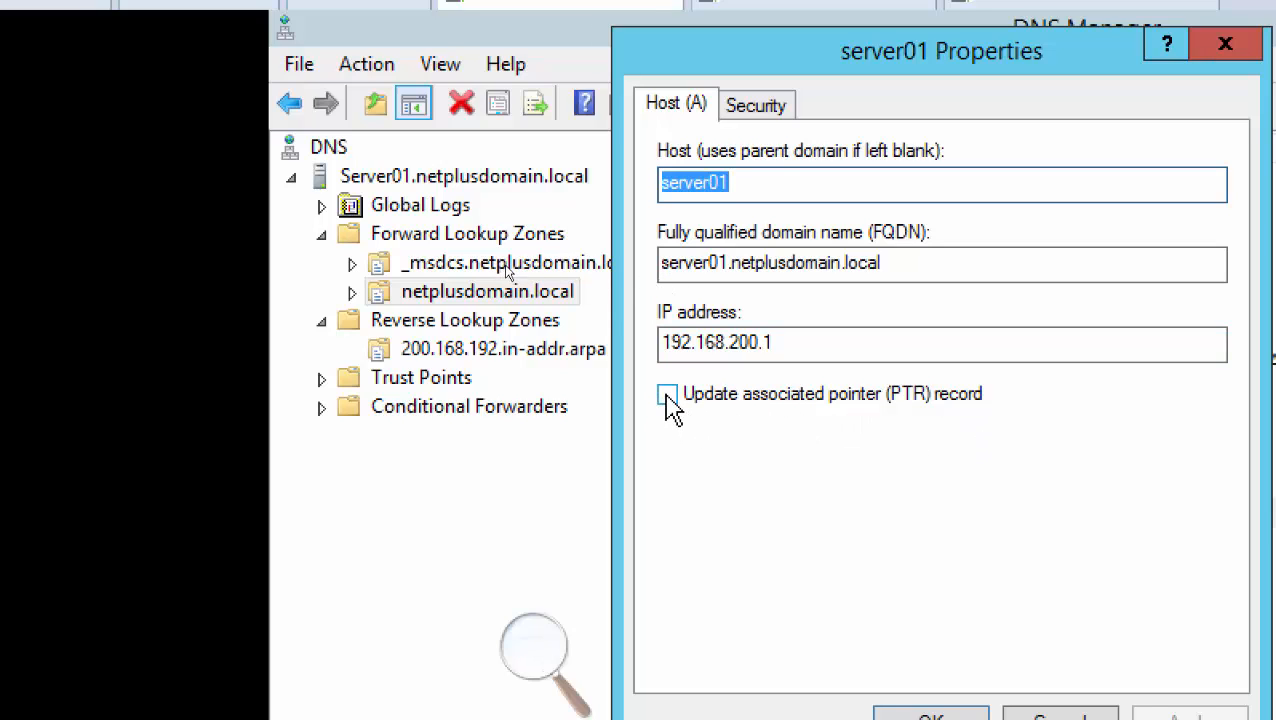
left_click(667, 396)
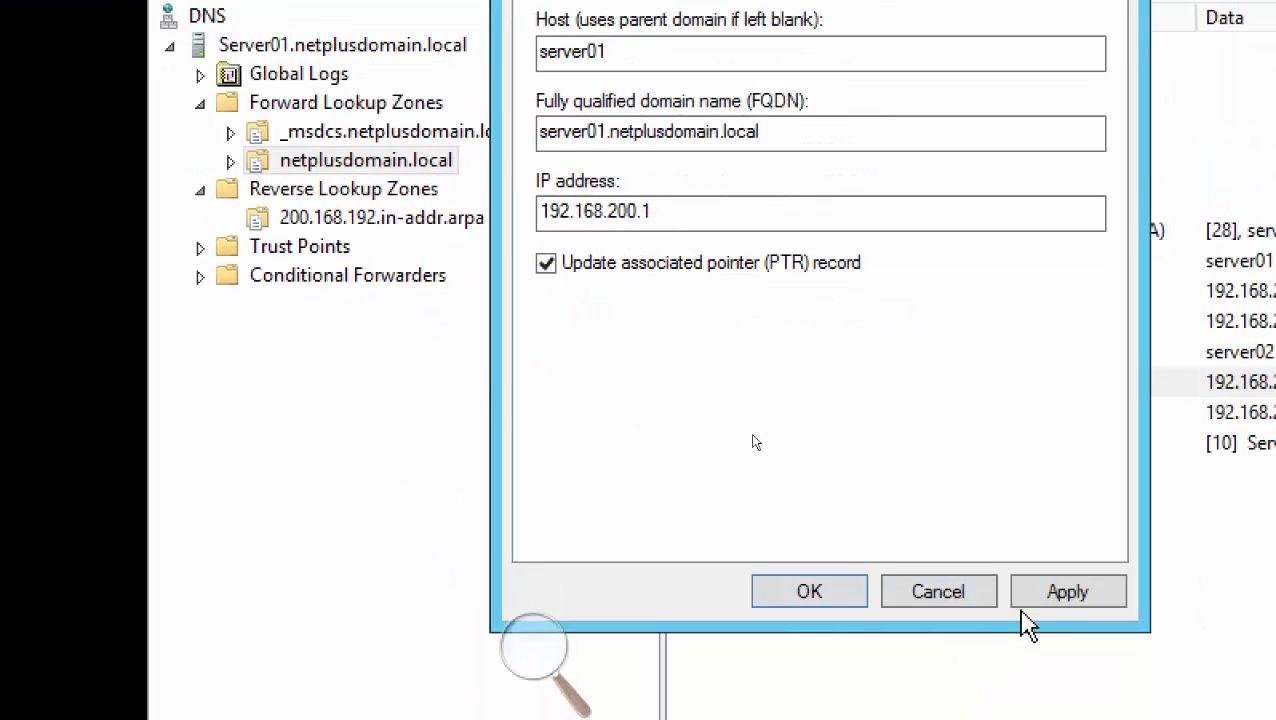
left_click(1175, 716)
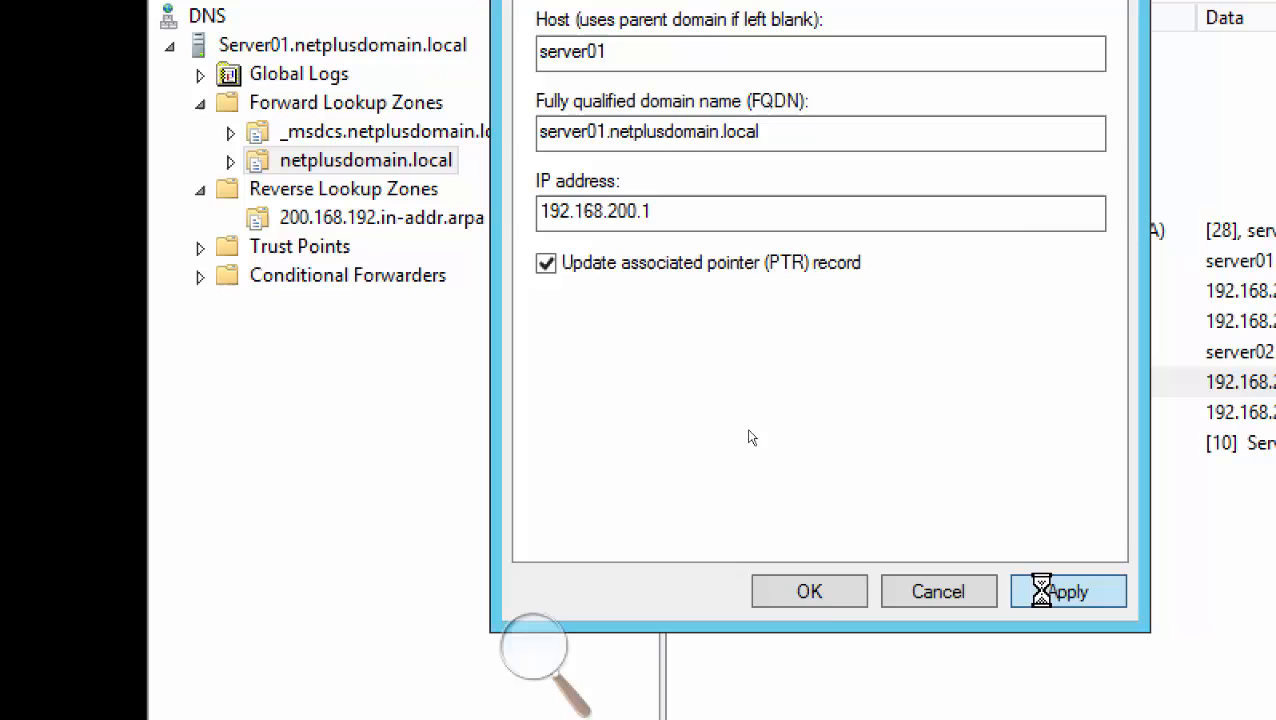
left_click(818, 596)
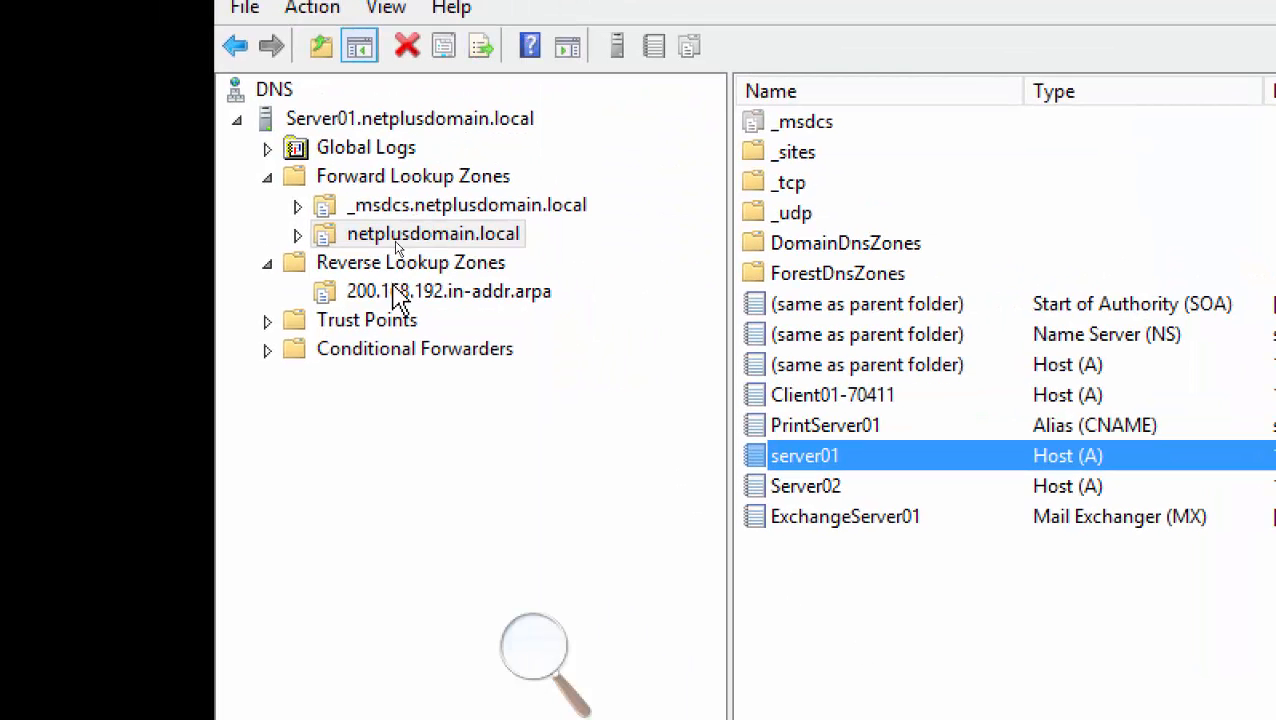
Refresh 200.168.192.in-addr.arpa to reveal server01's 192.168.200.1 PTR record, then compare it with server01's A record
left_click(378, 264)
left_click(420, 293)
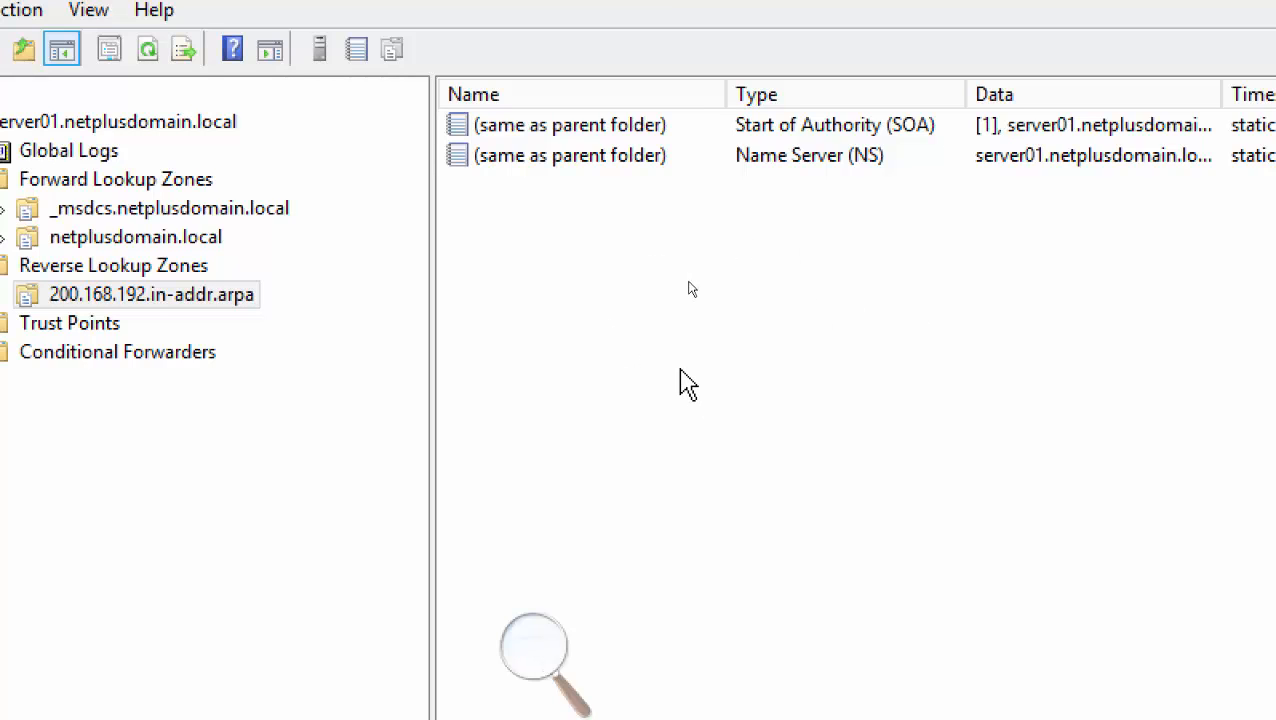
right_click(566, 220)
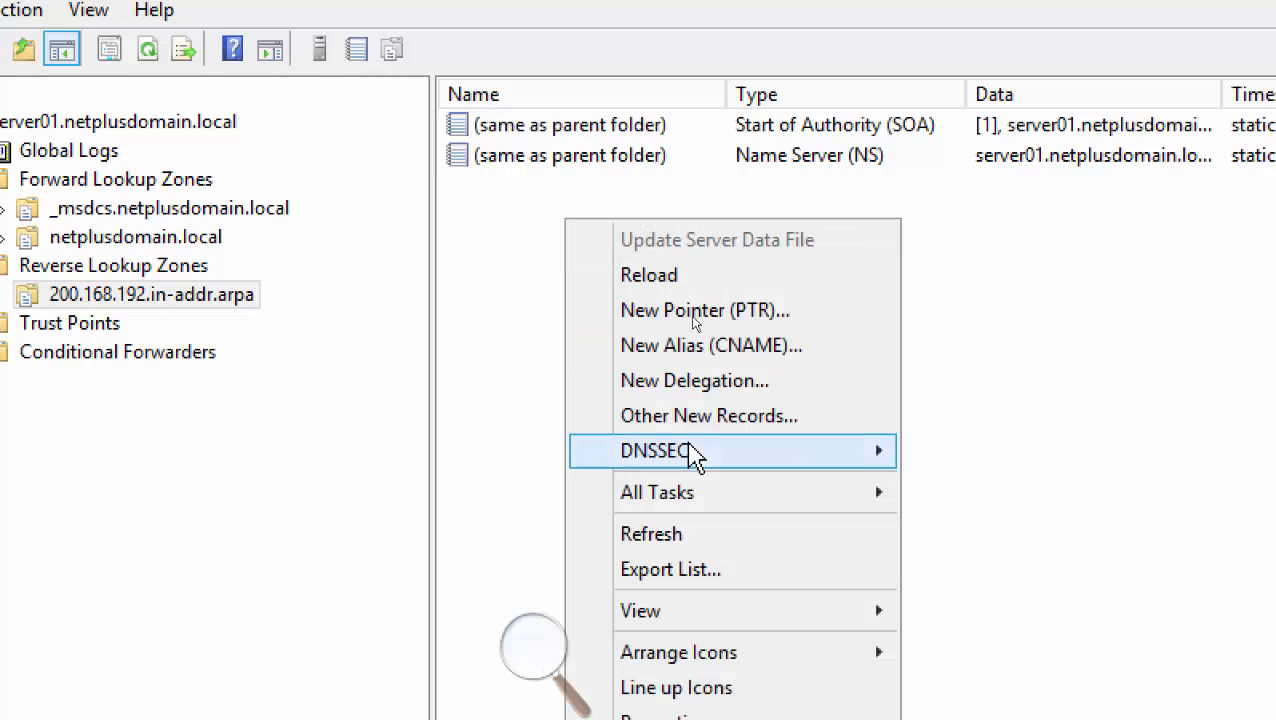
left_click(660, 536)
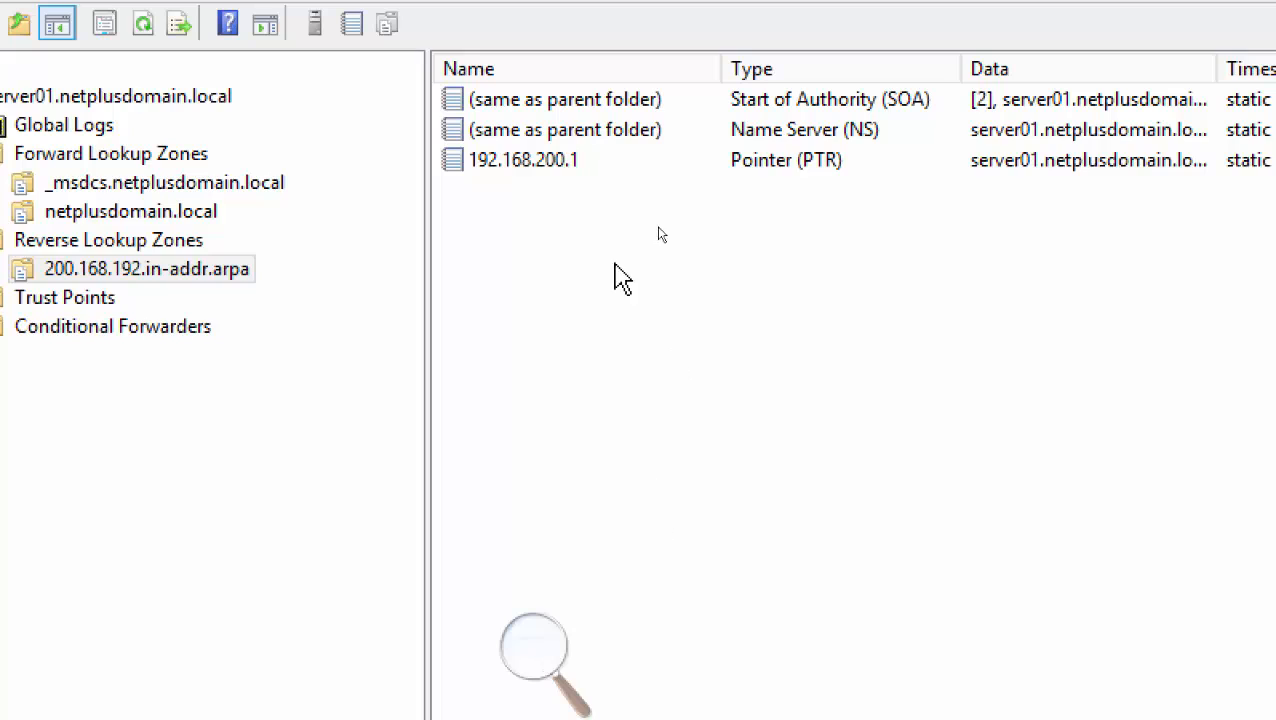
left_click(528, 166)
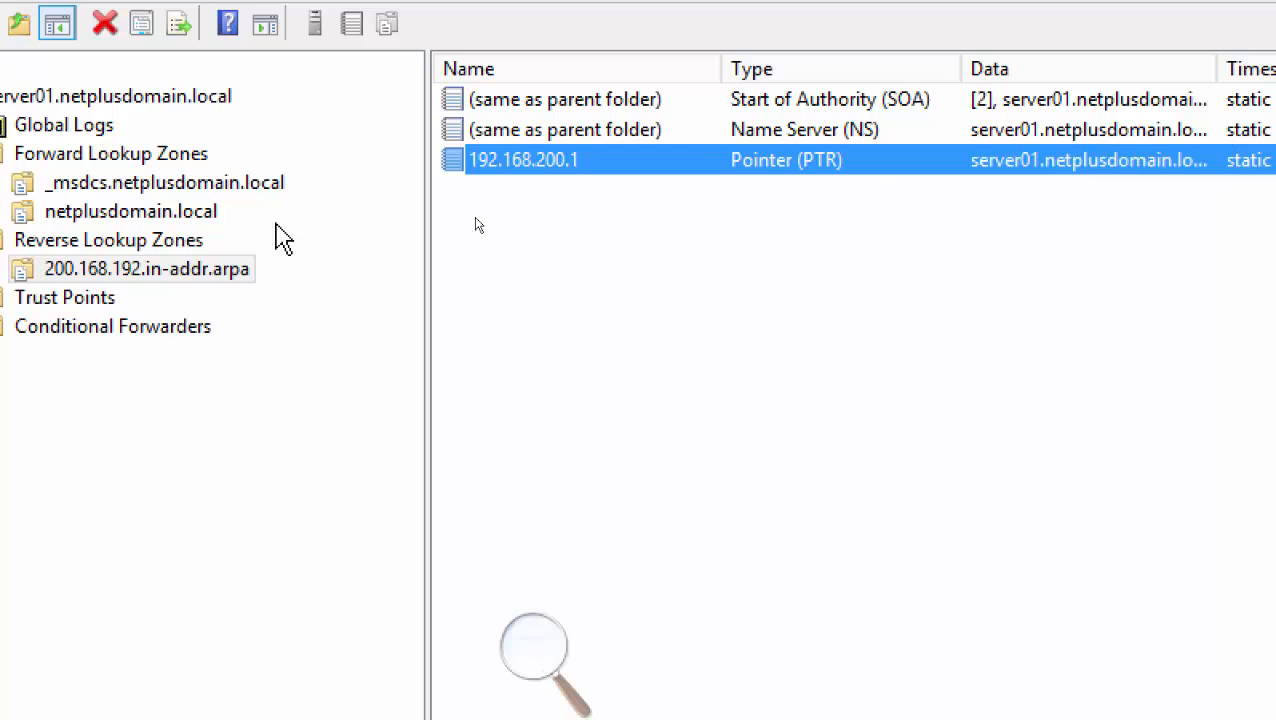
left_click(113, 211)
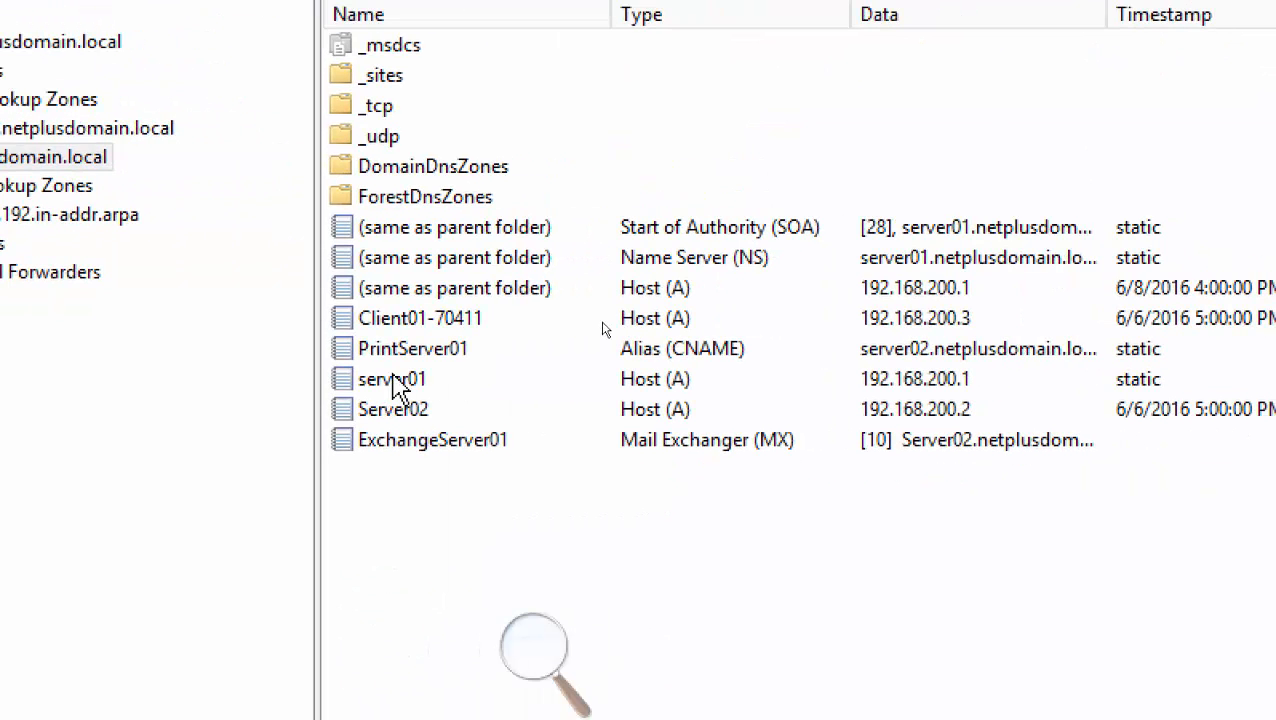
left_click(400, 381)
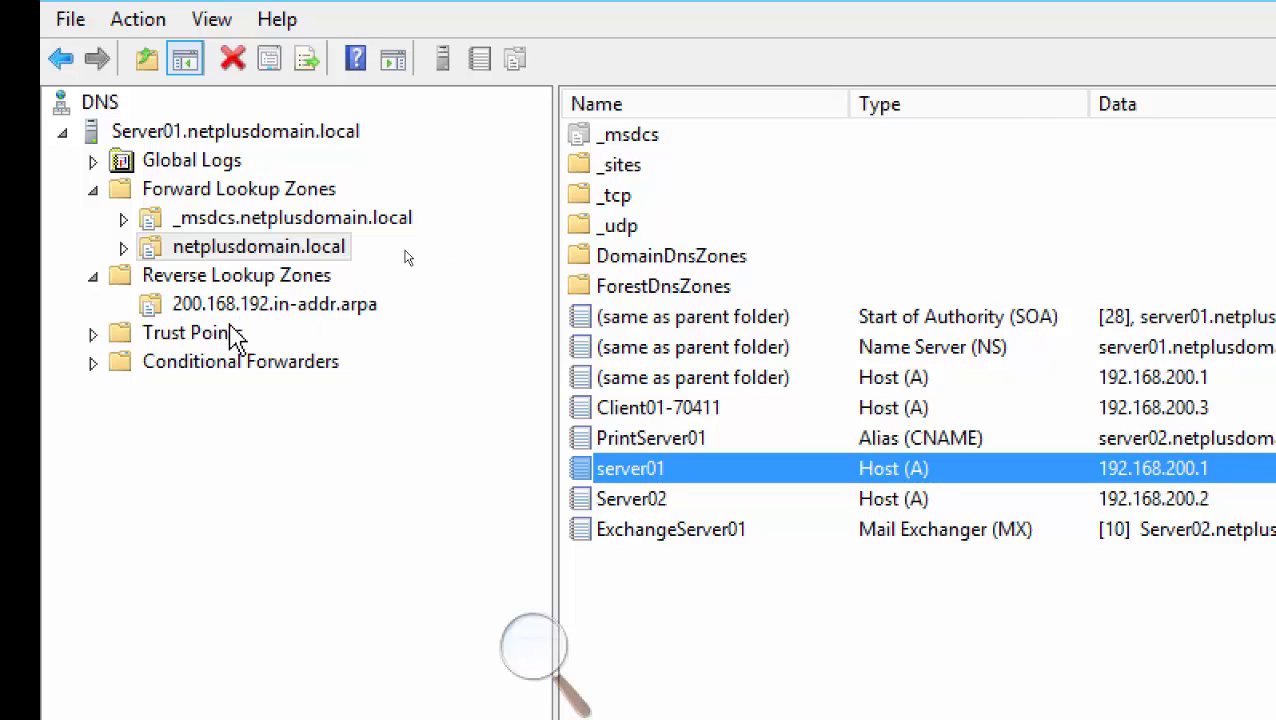
left_click(274, 308)
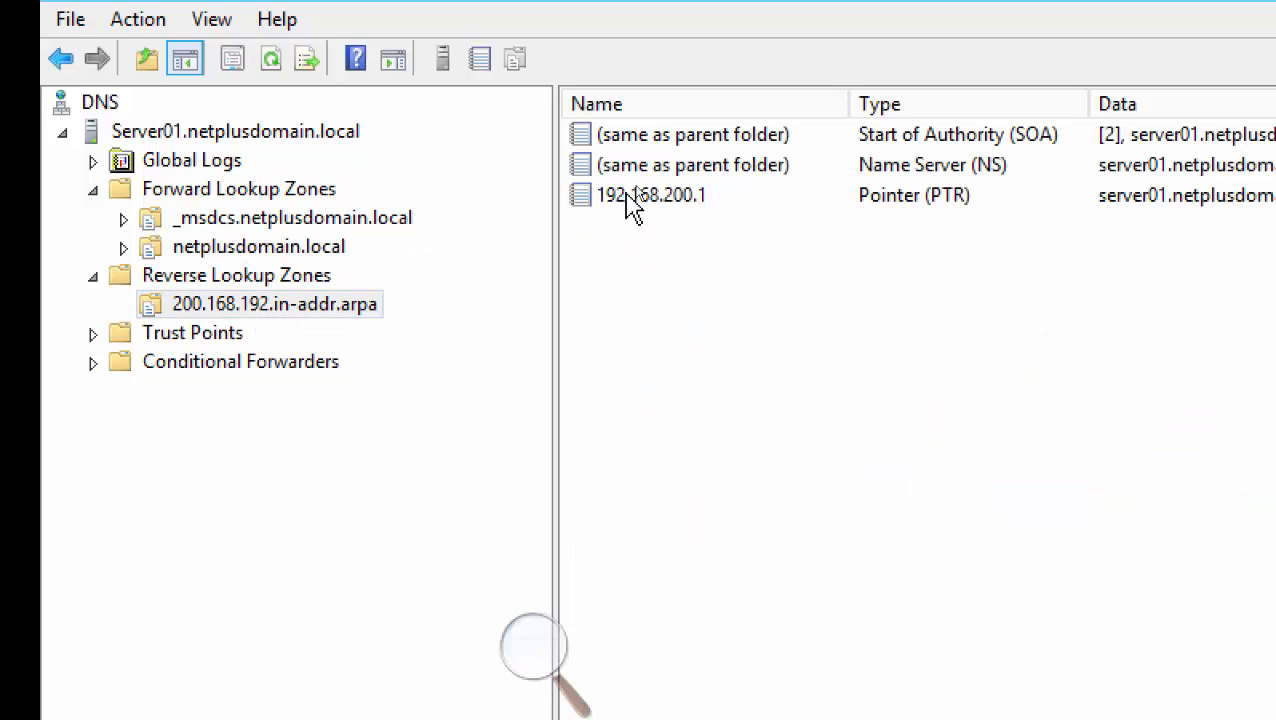
left_click(247, 250)
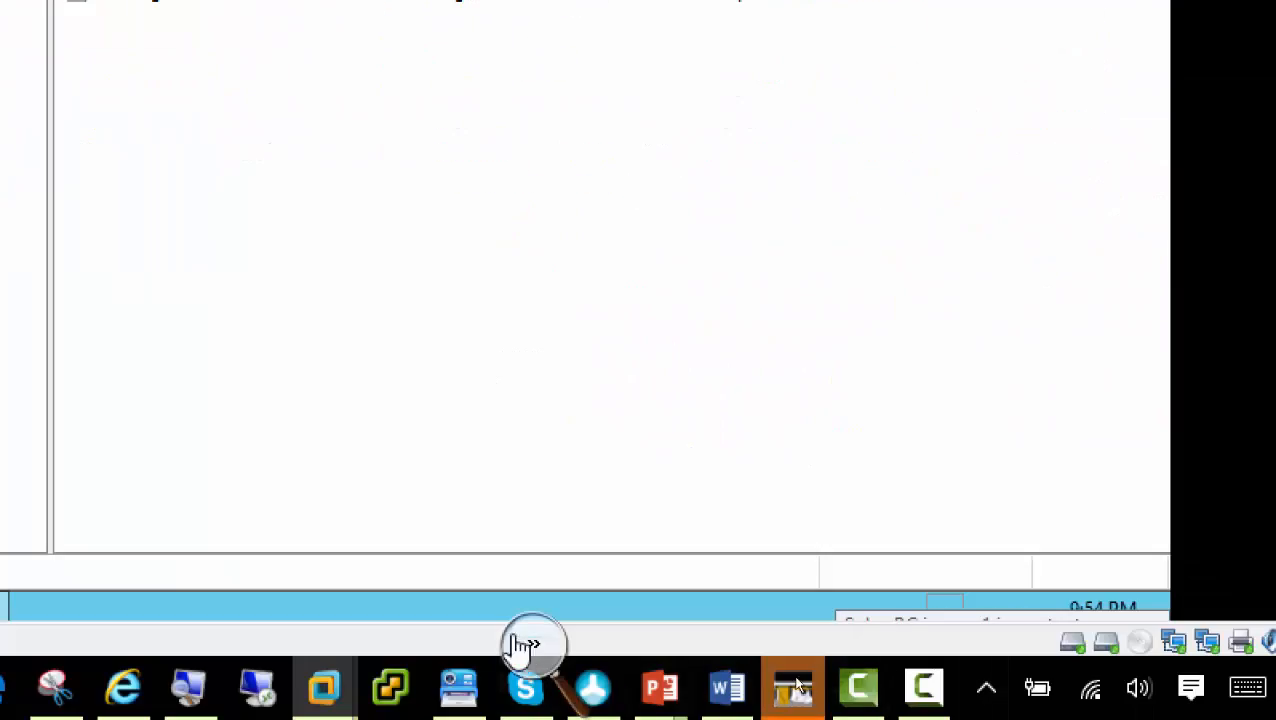
Return to 70-411-Configuring-Name-Resolution.pptx at slide 24, Most Common Resource Records
left_click(534, 648)
left_click(521, 666)
left_click(697, 689)
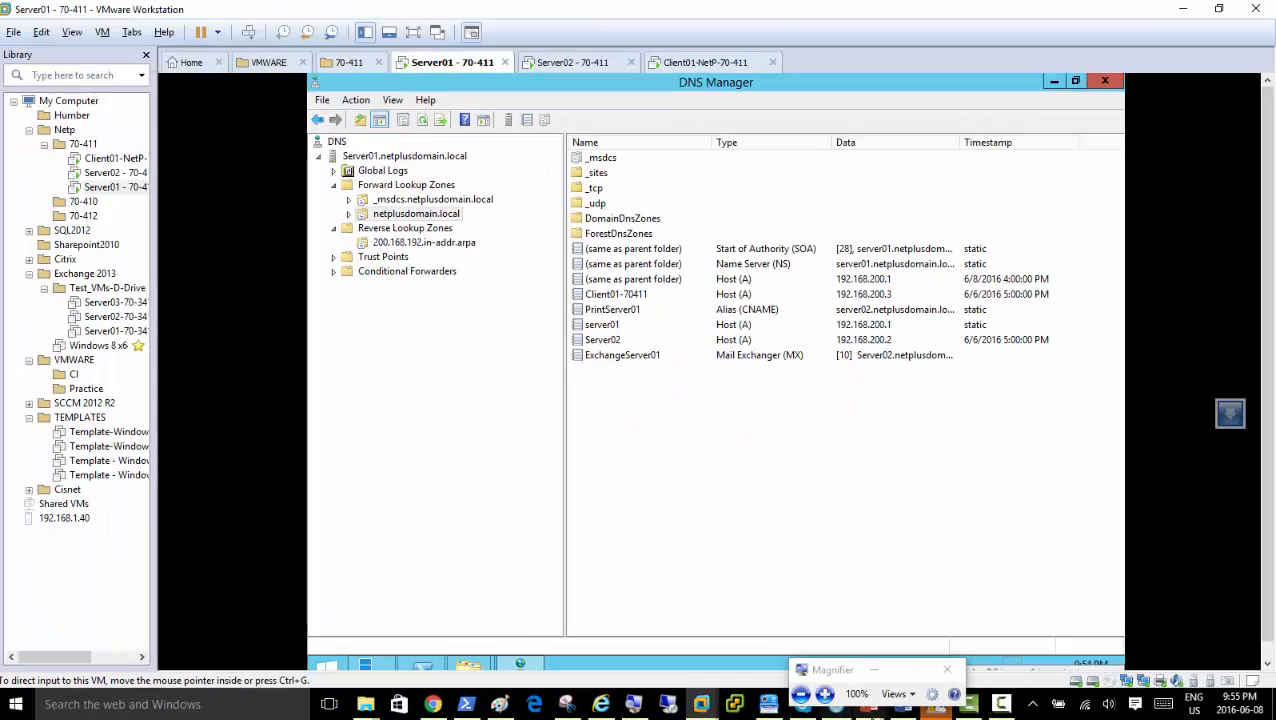
mouse_move(868, 712)
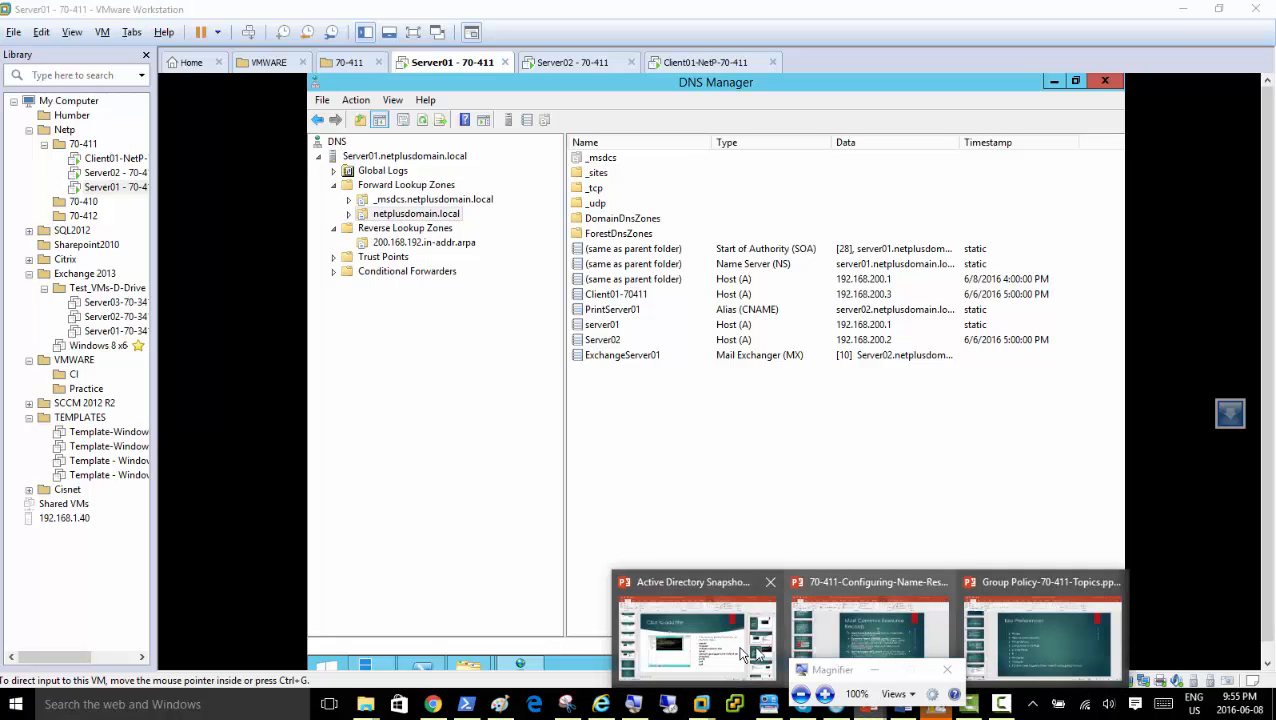
left_click(838, 641)
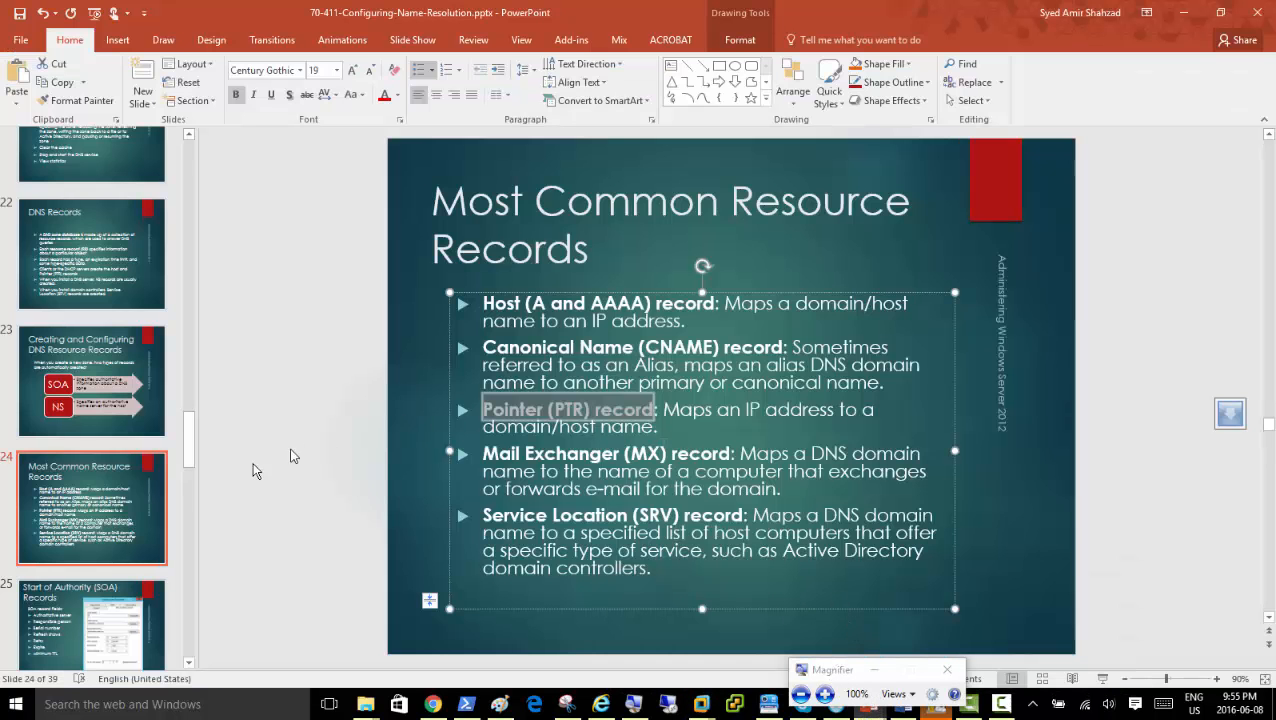